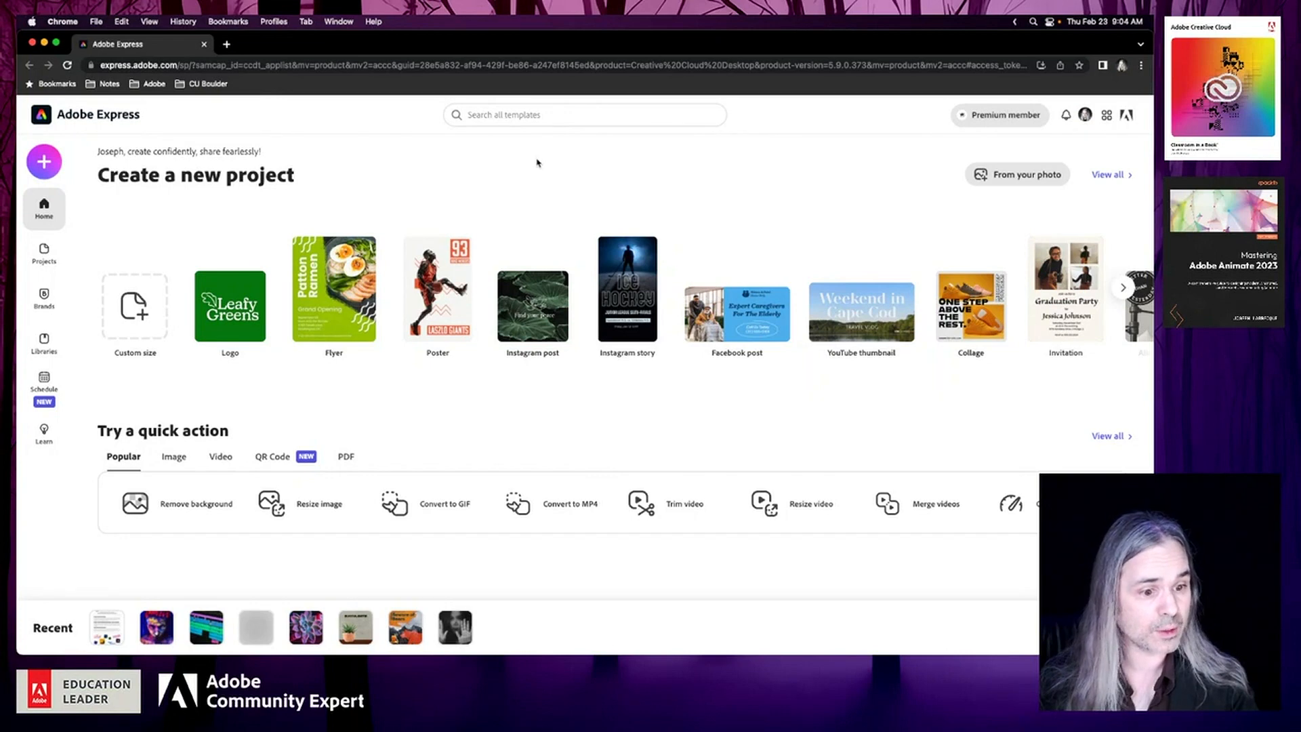
Create a new web page project and give it the title "Creative Cloud Freebies"
click(44, 162)
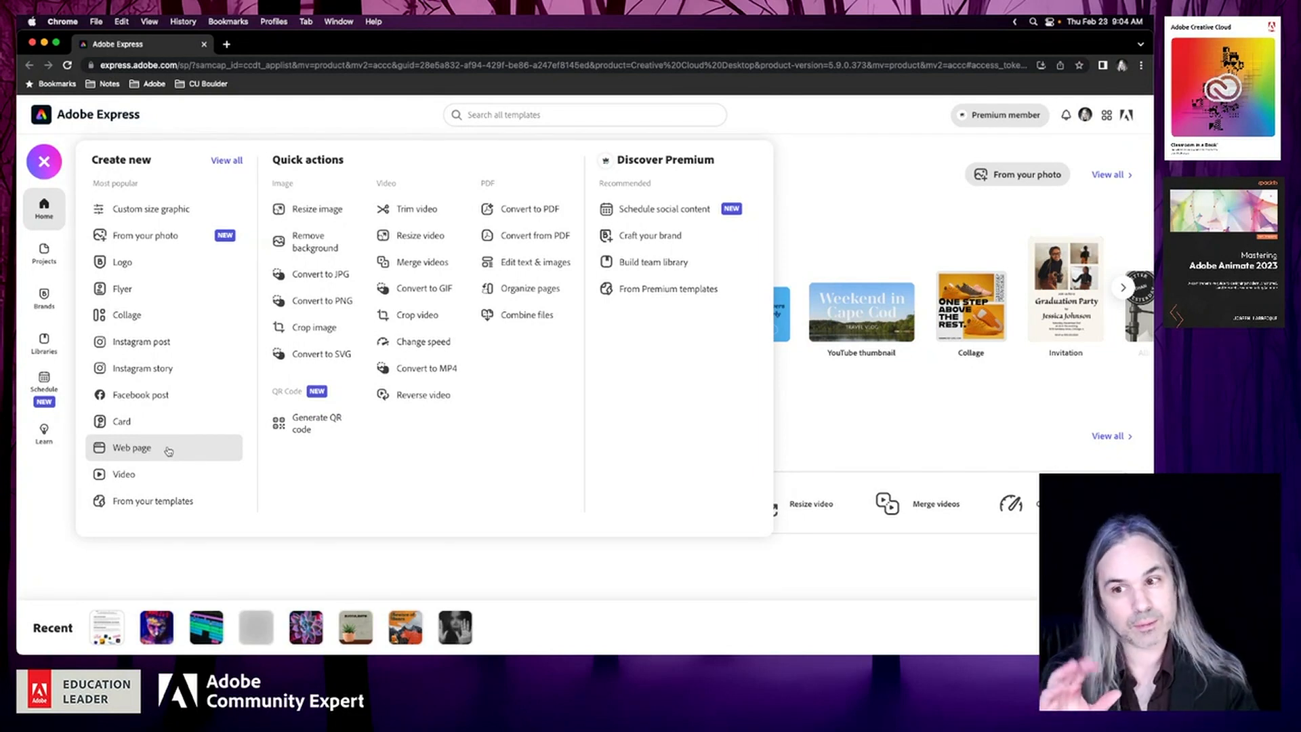
click(168, 451)
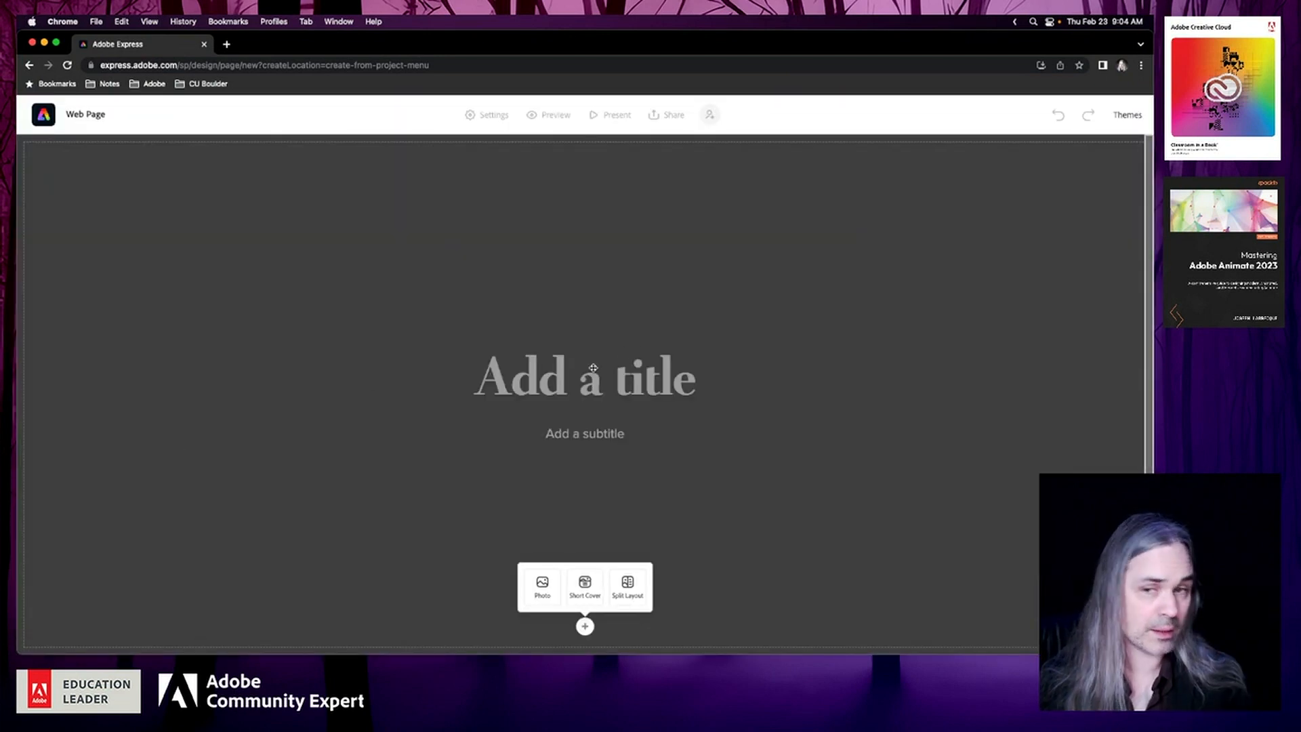
click(563, 370)
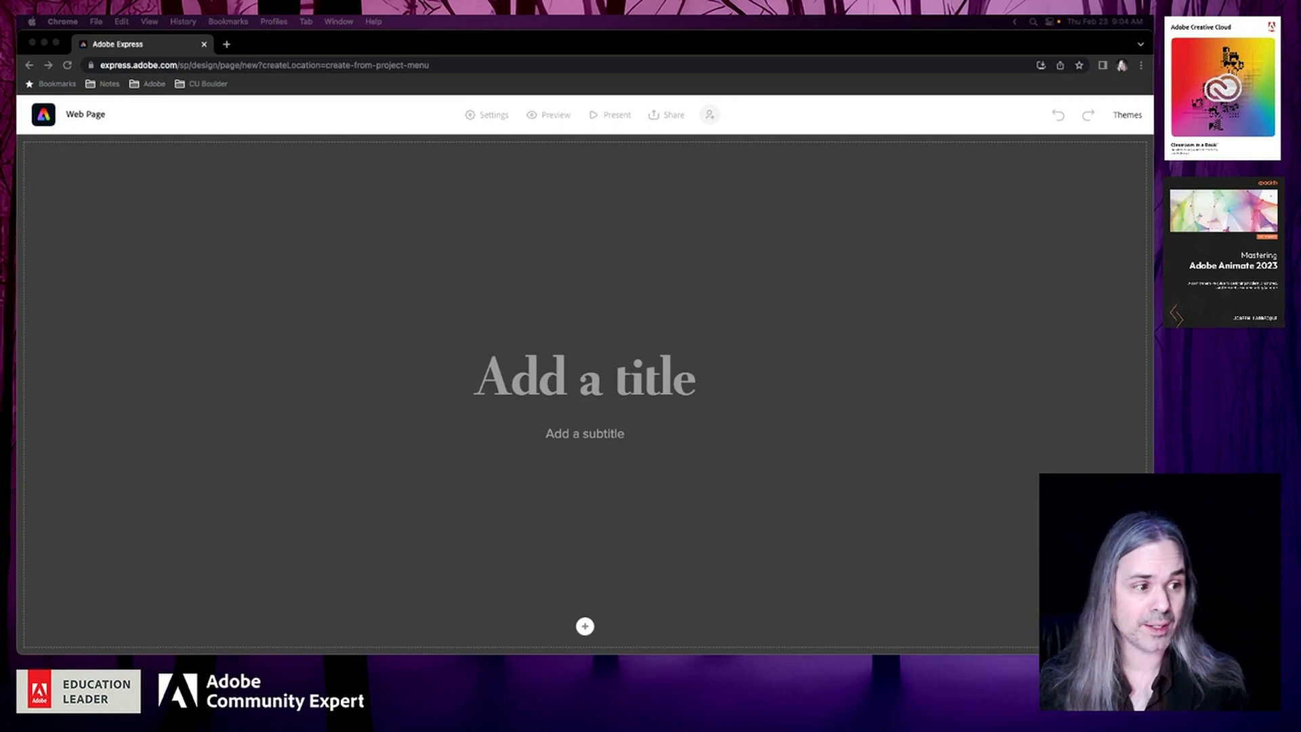
click(651, 383)
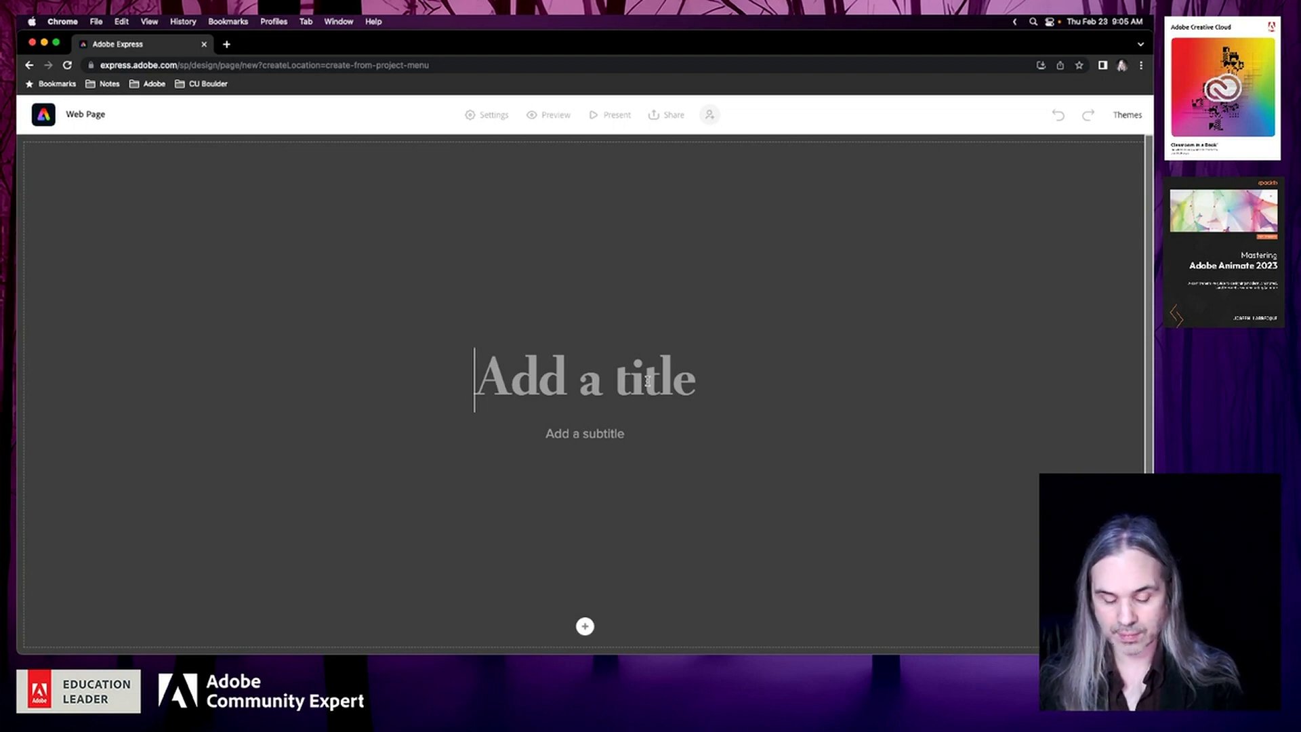
text(Creative )
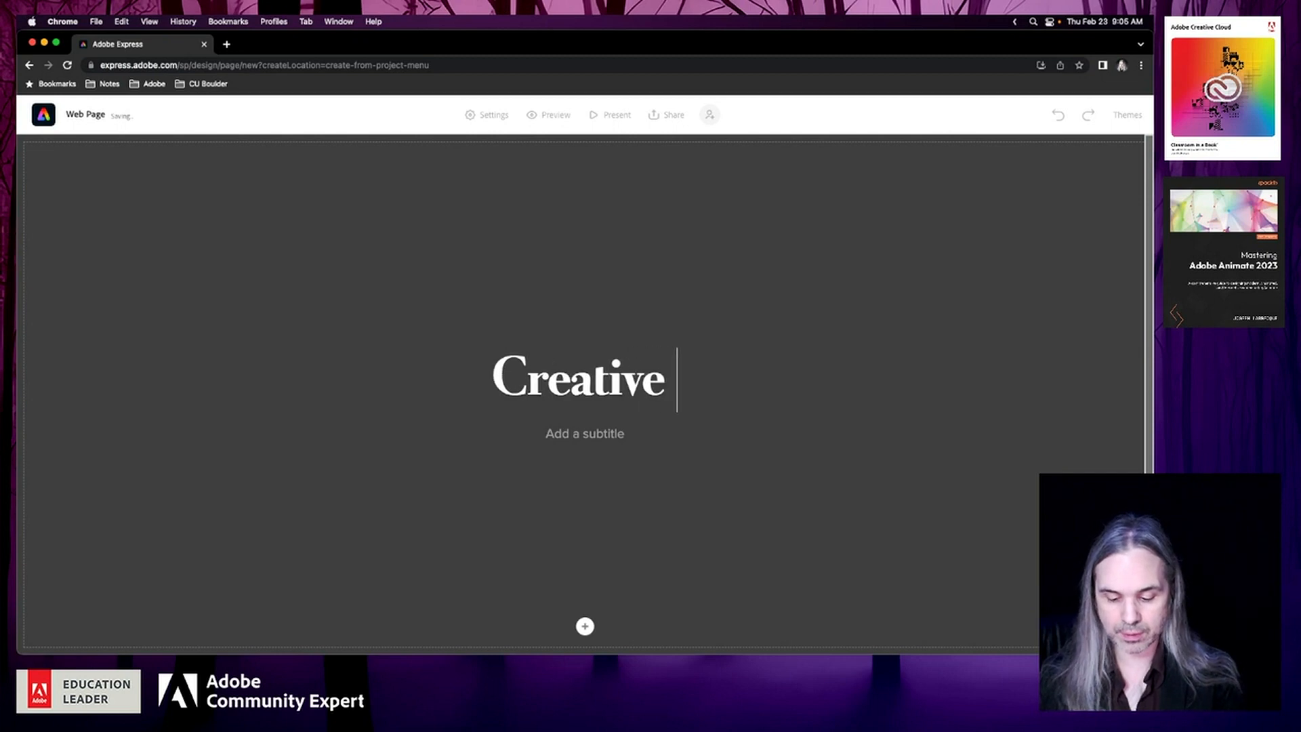
text(Cloud)
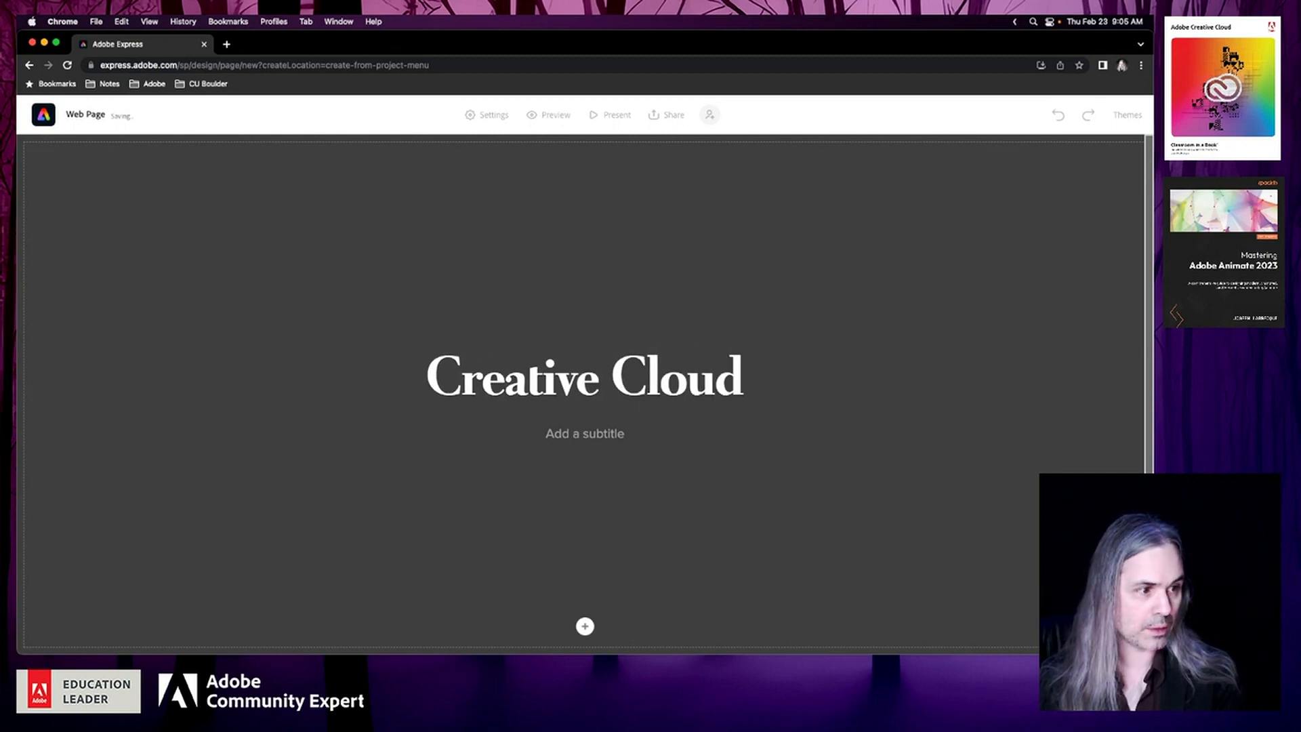
text( Freeb)
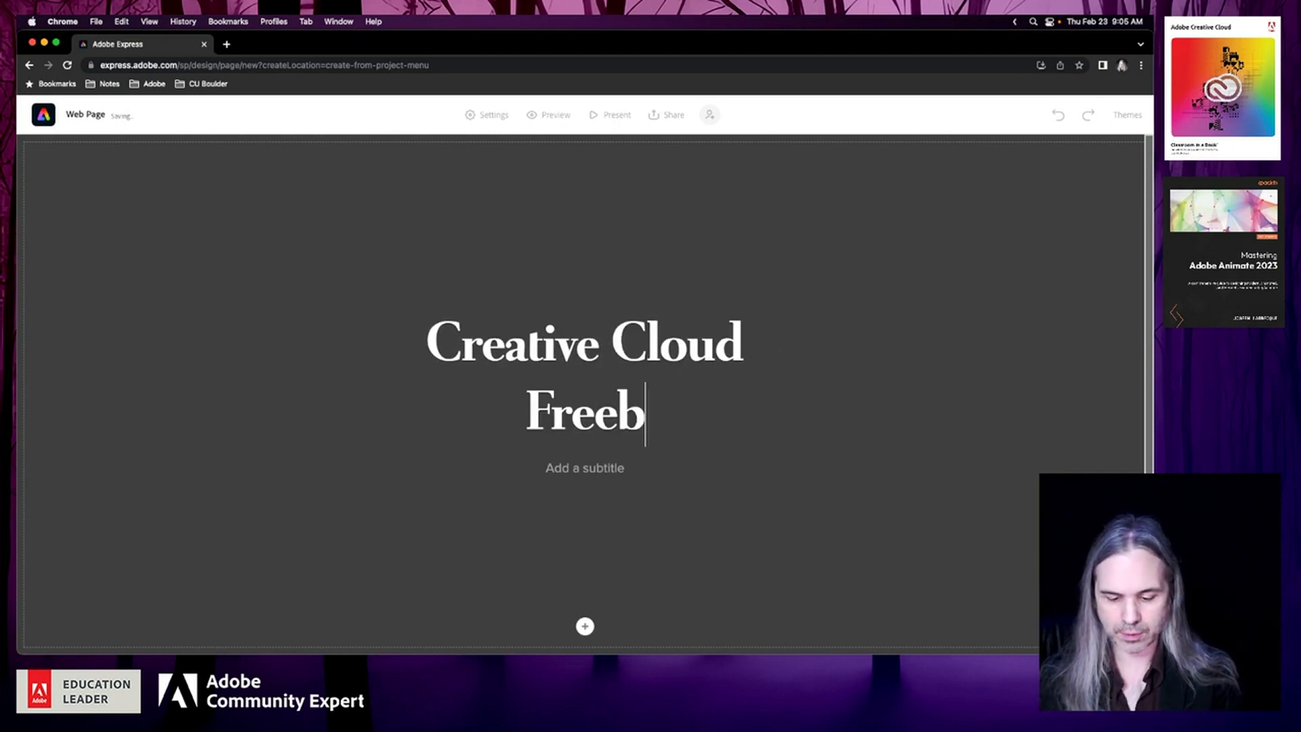
text(ies)
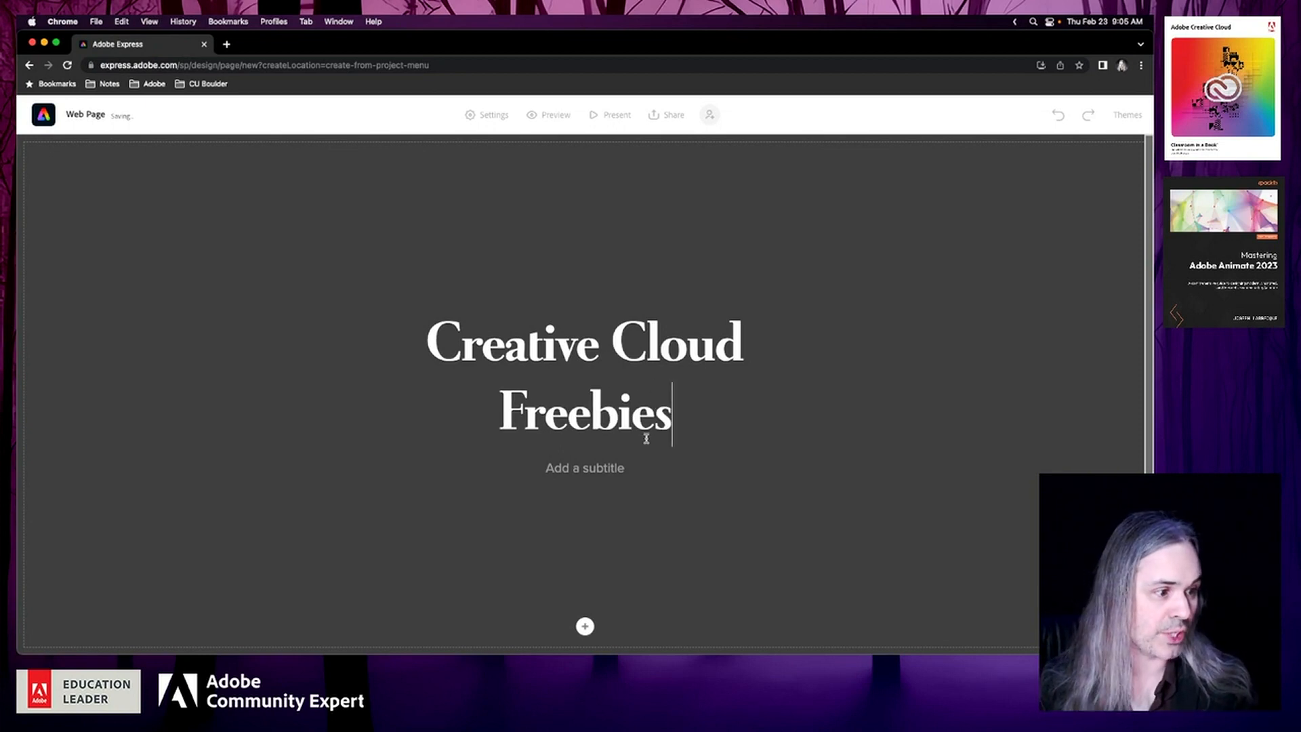
Paste "Adobe Starter Plan Rundown" as the subtitle beneath the page title
click(614, 470)
text(Adobe Starter Plan Rundown)
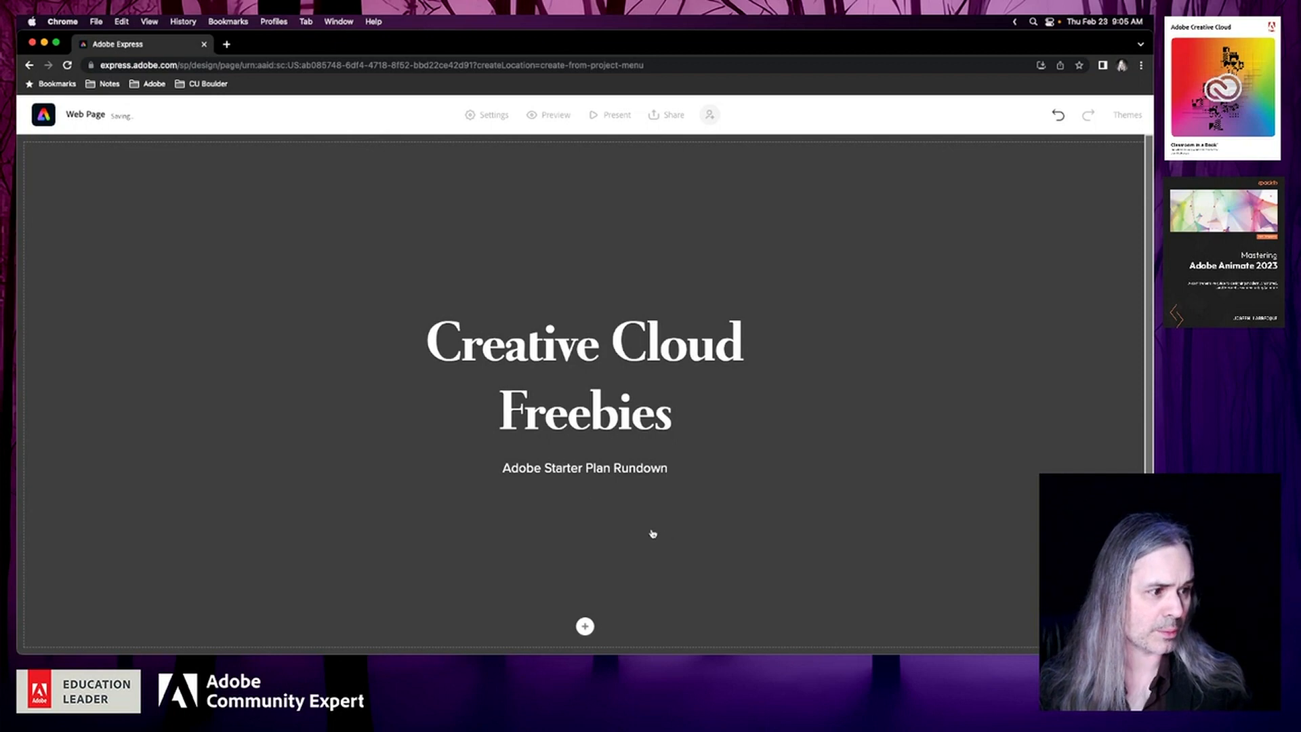
click(814, 511)
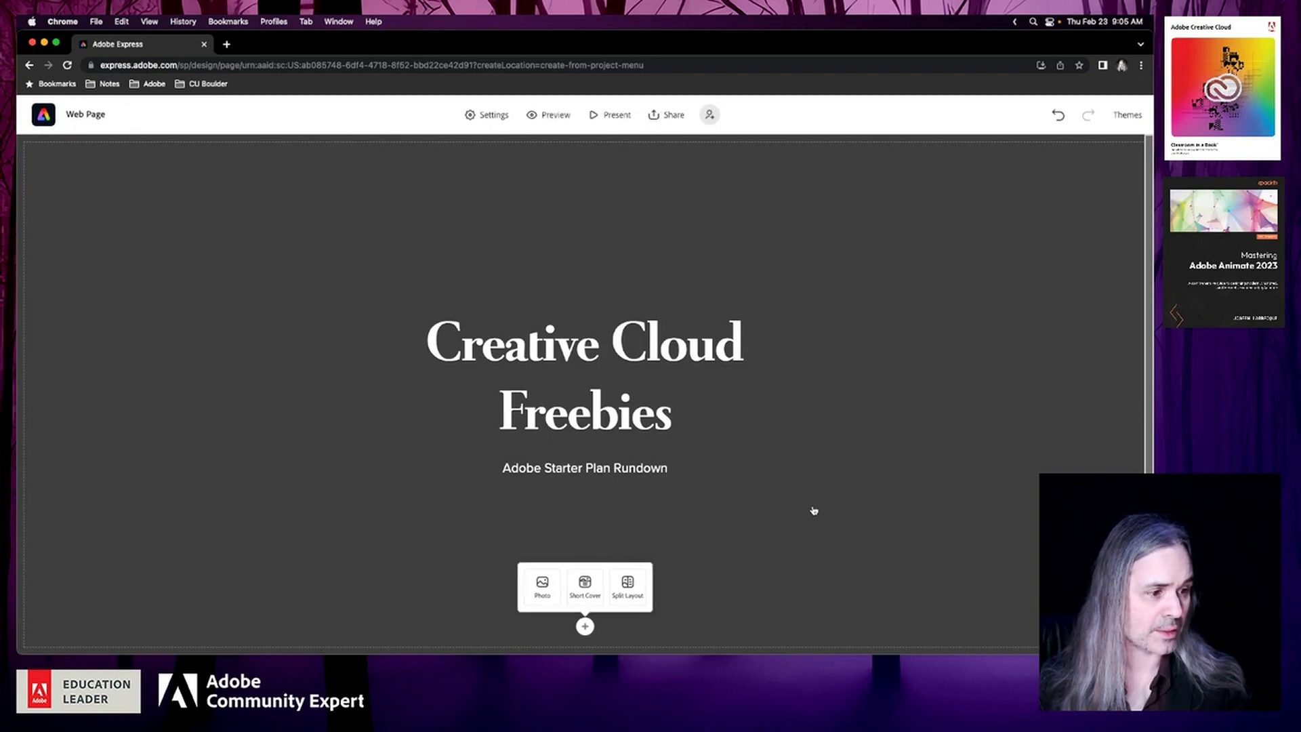
Copy the "What is the free Starter plan?" answer from the Premiere Rush common questions page, through "2 GB of Cloud Storage."
scroll(727, 565, down, 2)
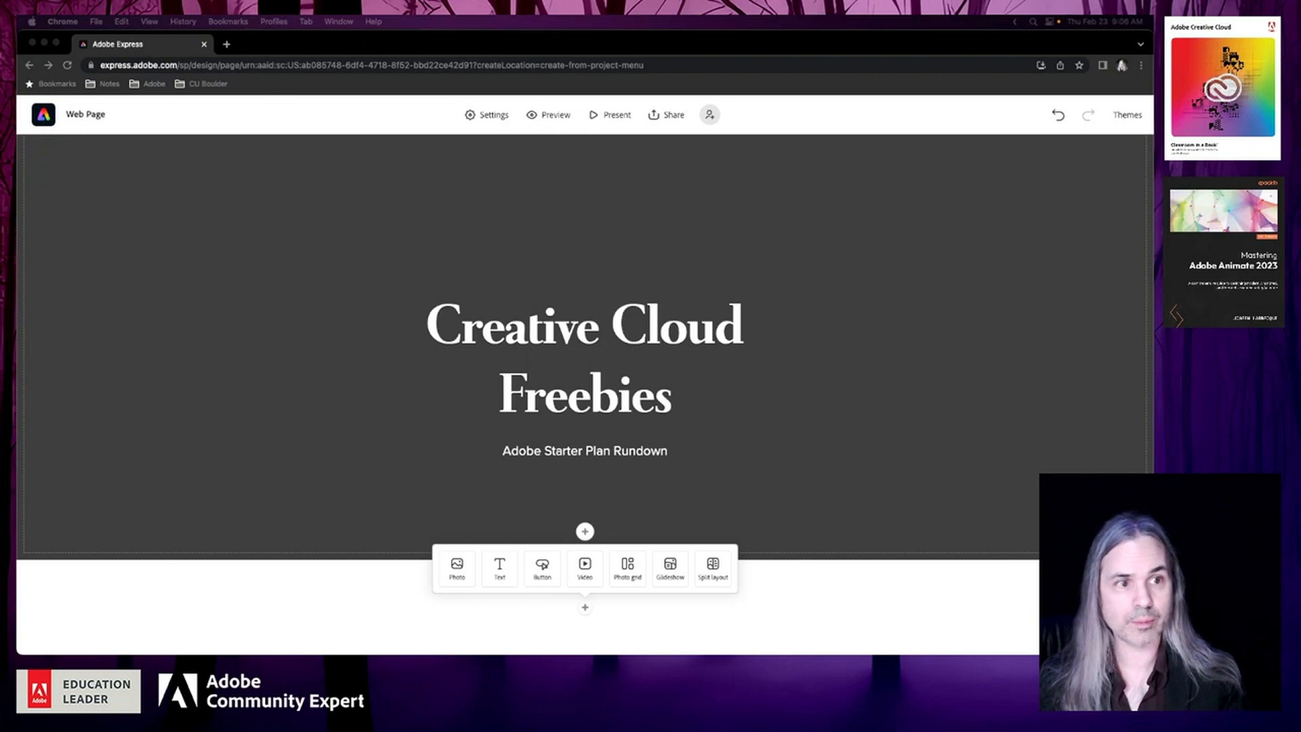
drag(18, 271, 634, 90)
scroll(581, 357, down, 2)
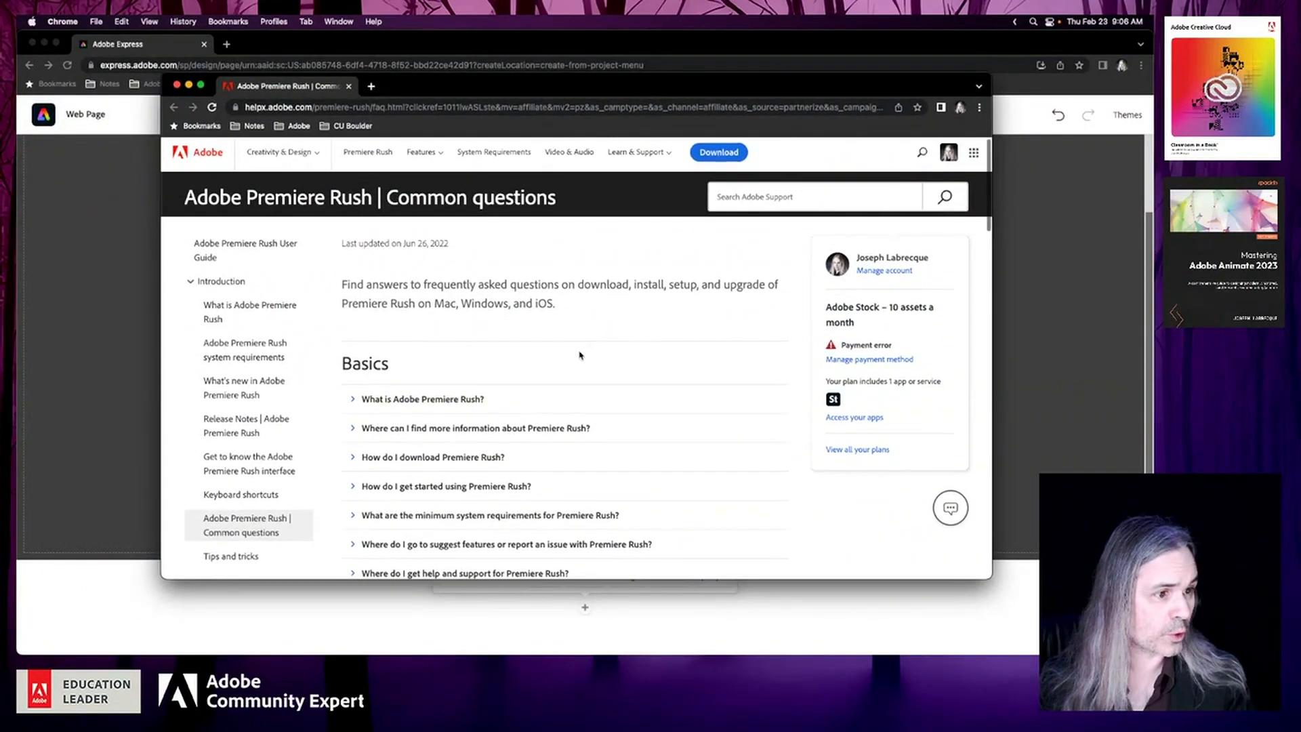
scroll(581, 356, down, 3)
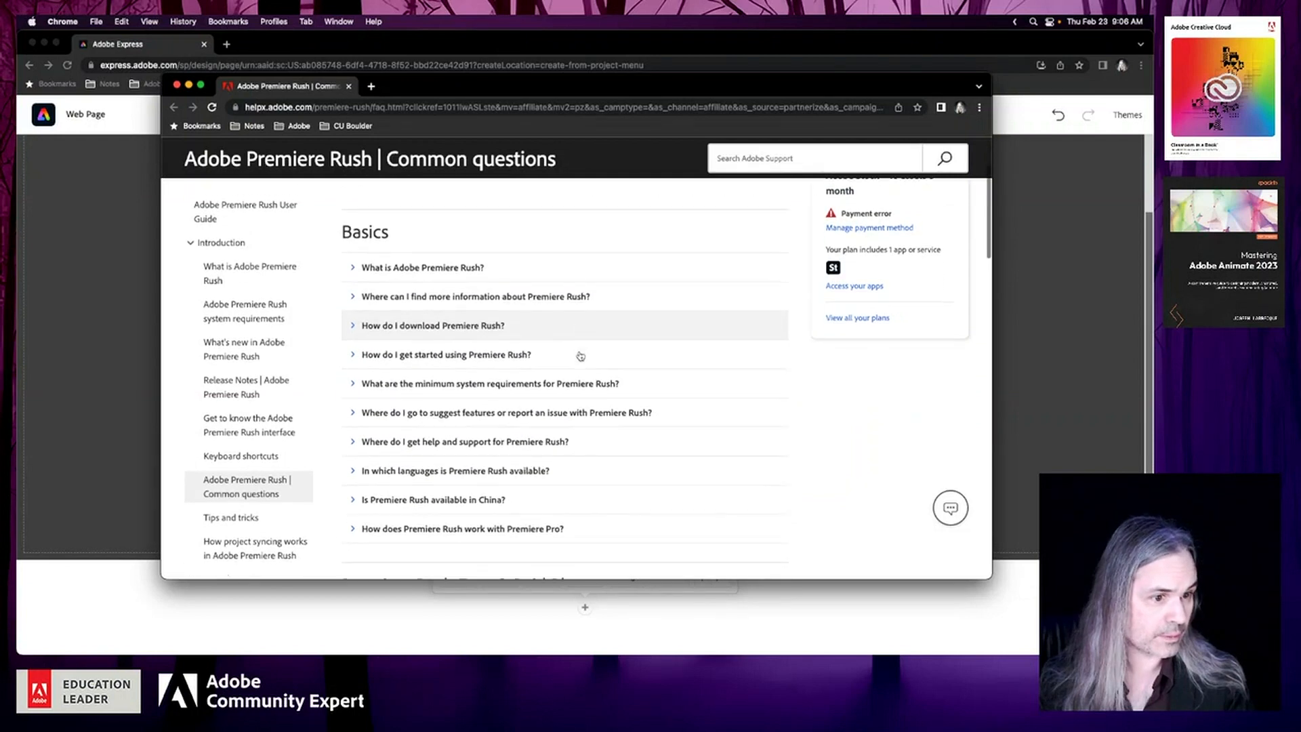
scroll(757, 408, down, 4)
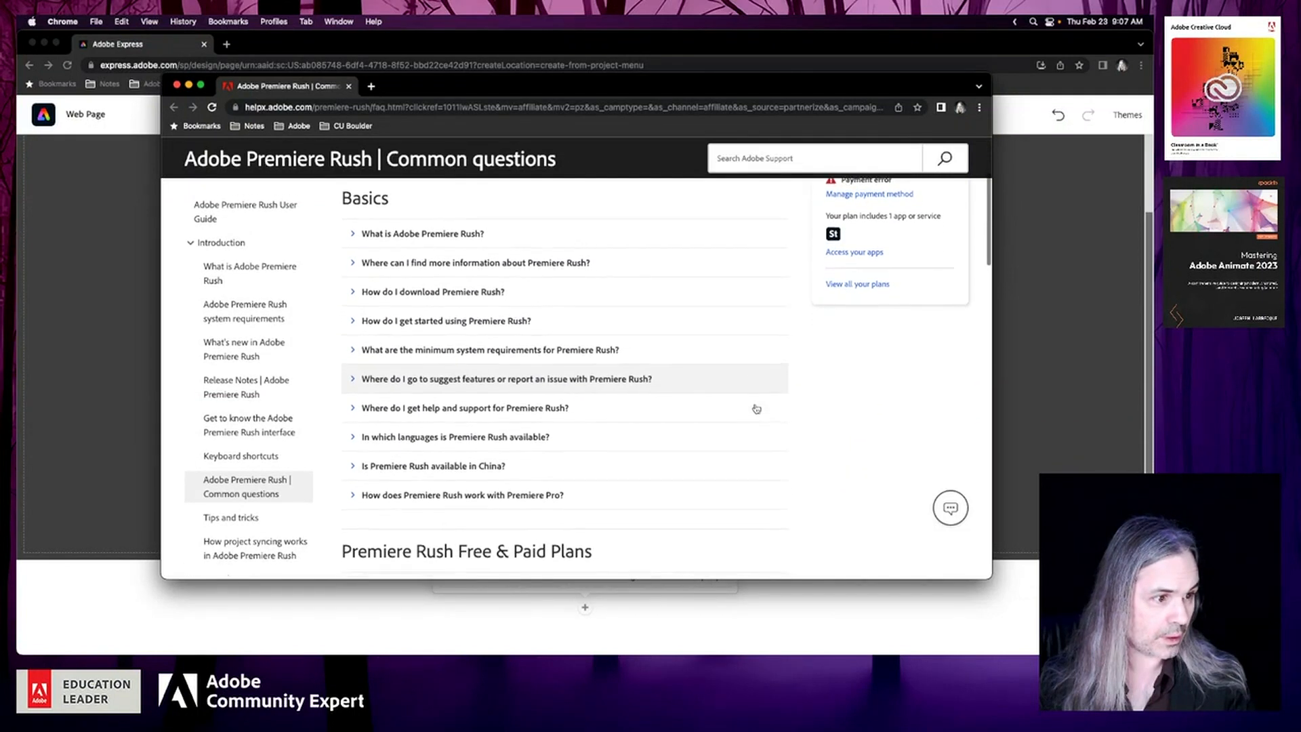
scroll(756, 408, down, 8)
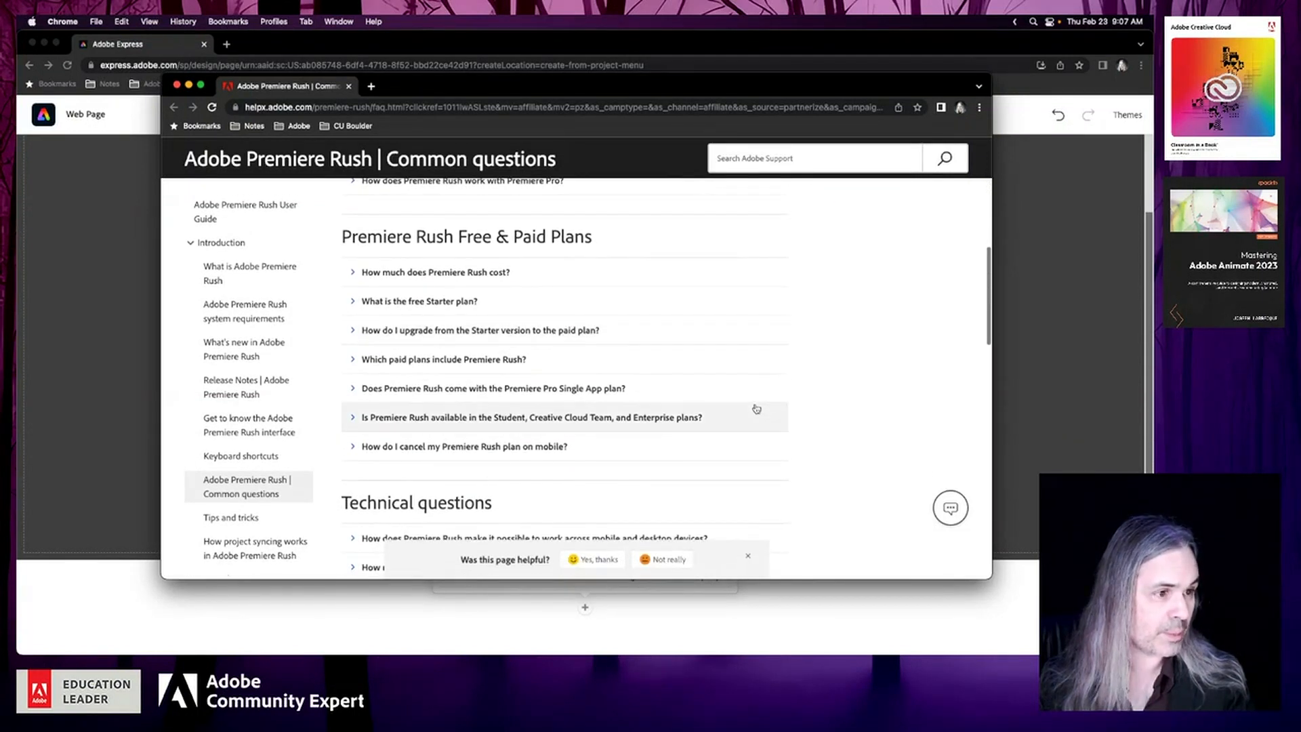
click(352, 304)
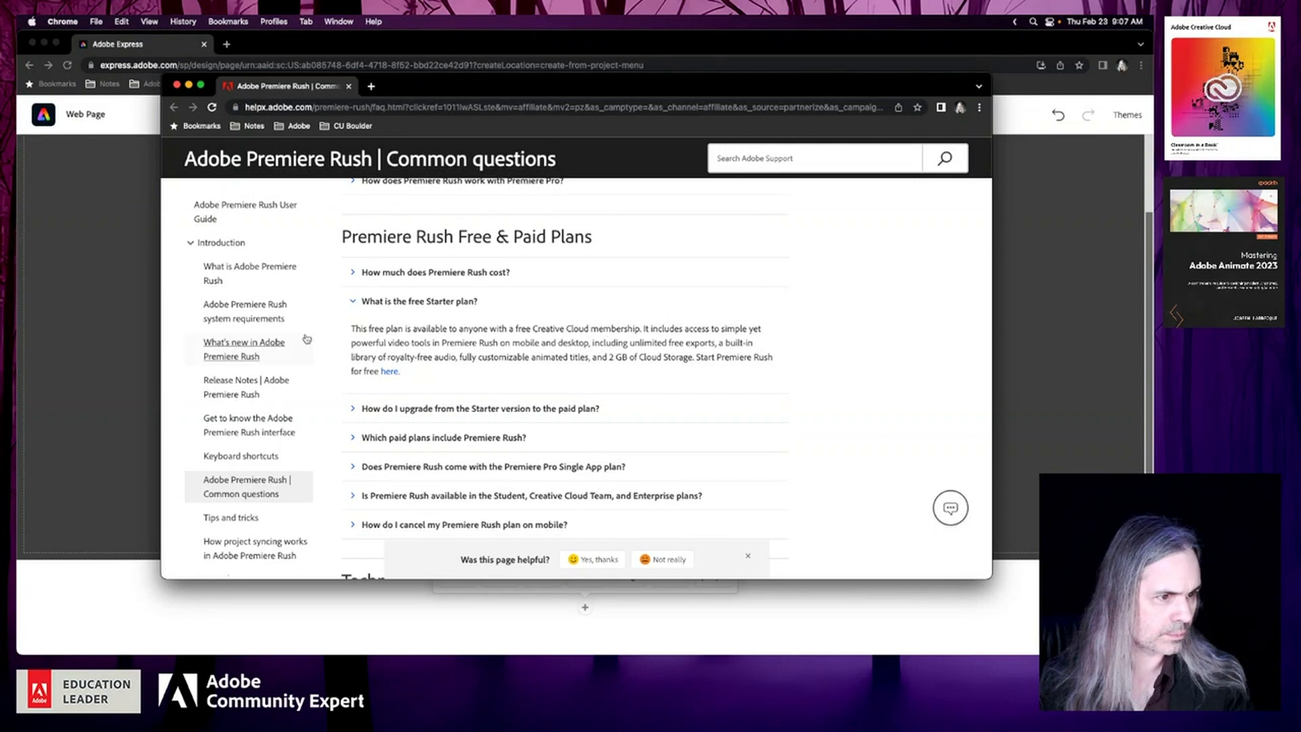
drag(351, 328, 445, 345)
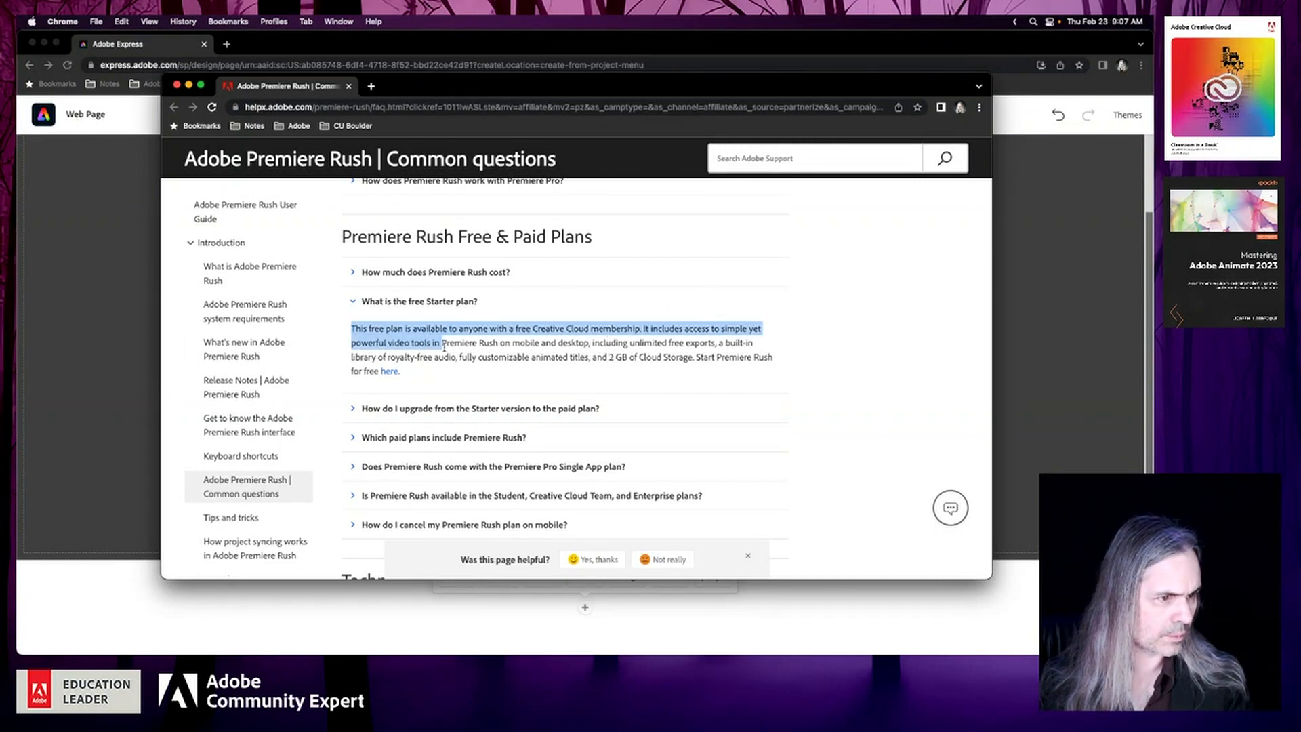
drag(444, 345, 695, 359)
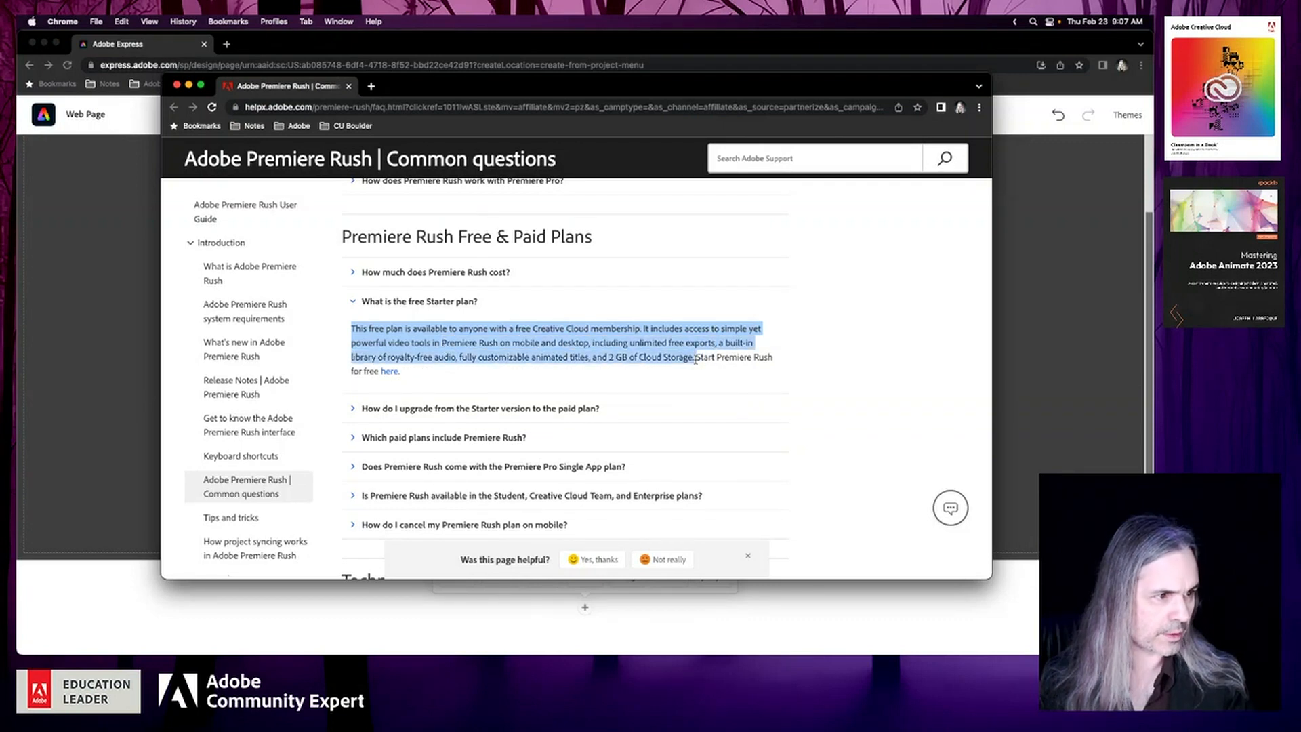
key(super+c)
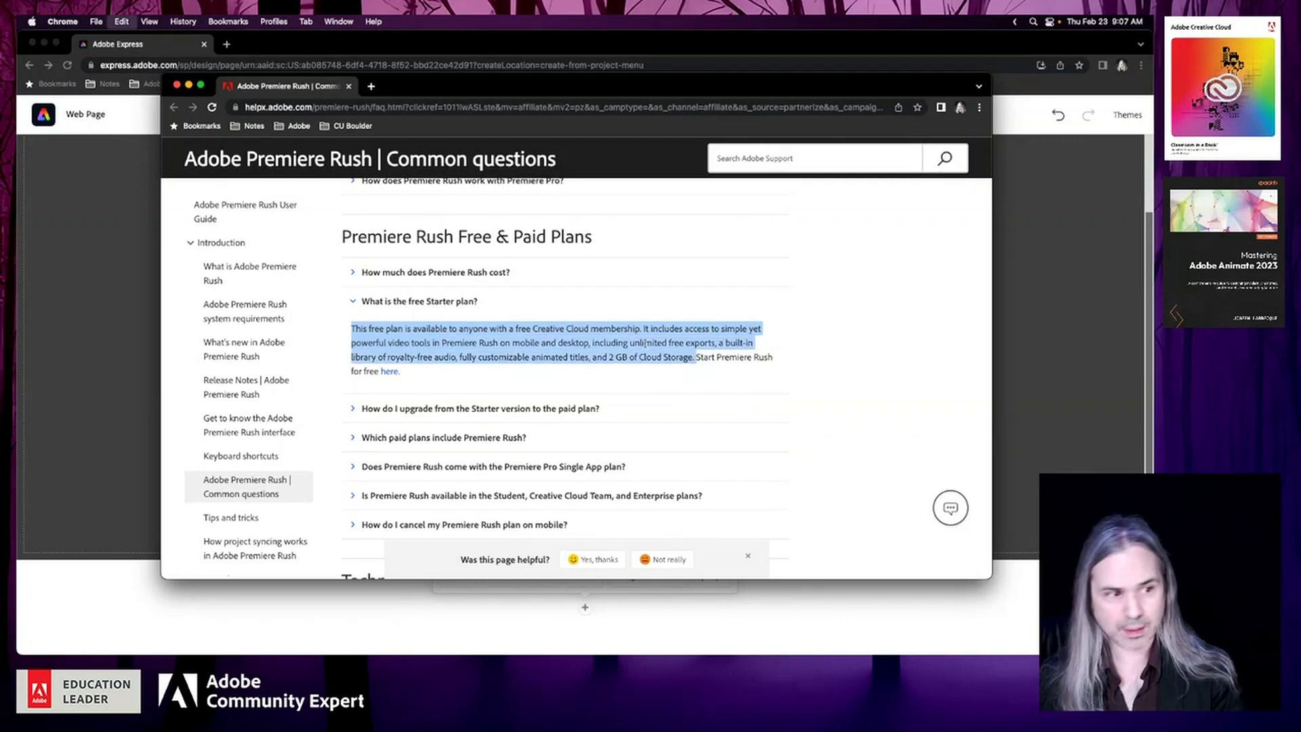
drag(727, 85, 18, 101)
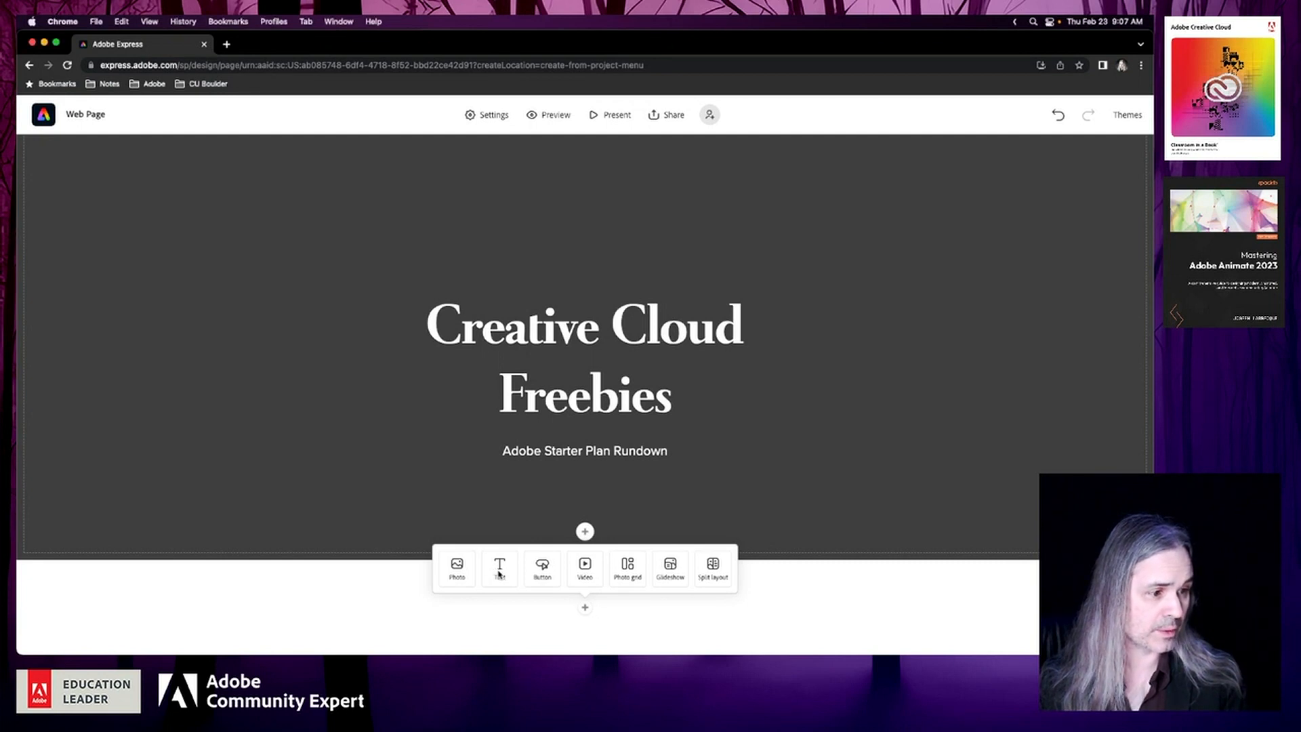
Add a text block reading "Premiere Rush" below the cover and format it as a centred H1 heading
click(499, 573)
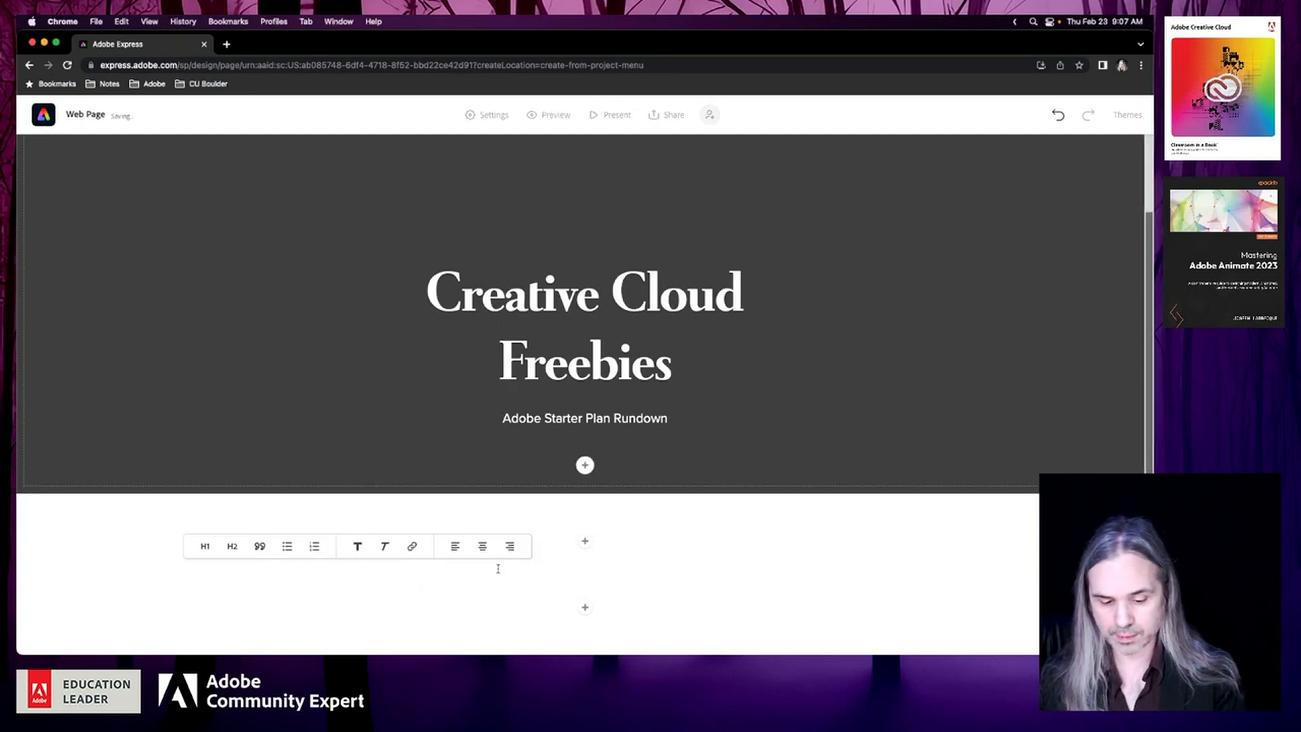
text(Premiere Rush)
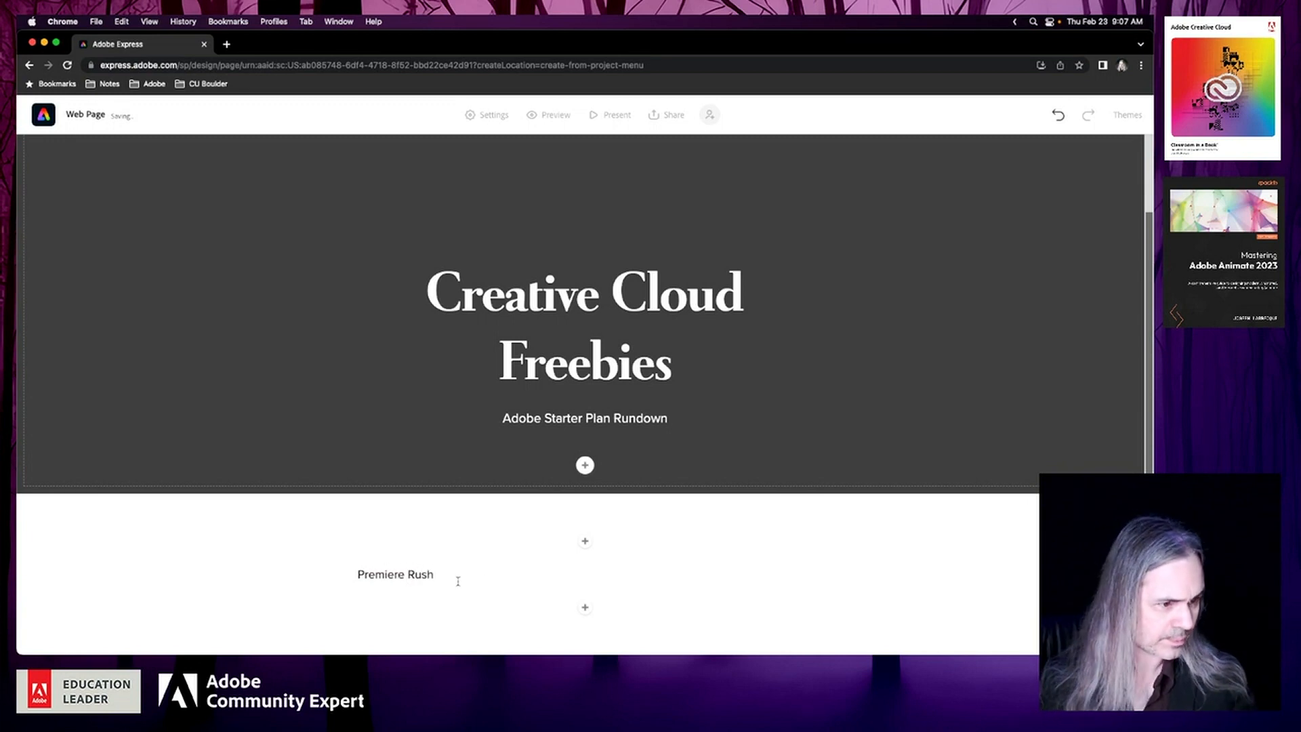
click(415, 575)
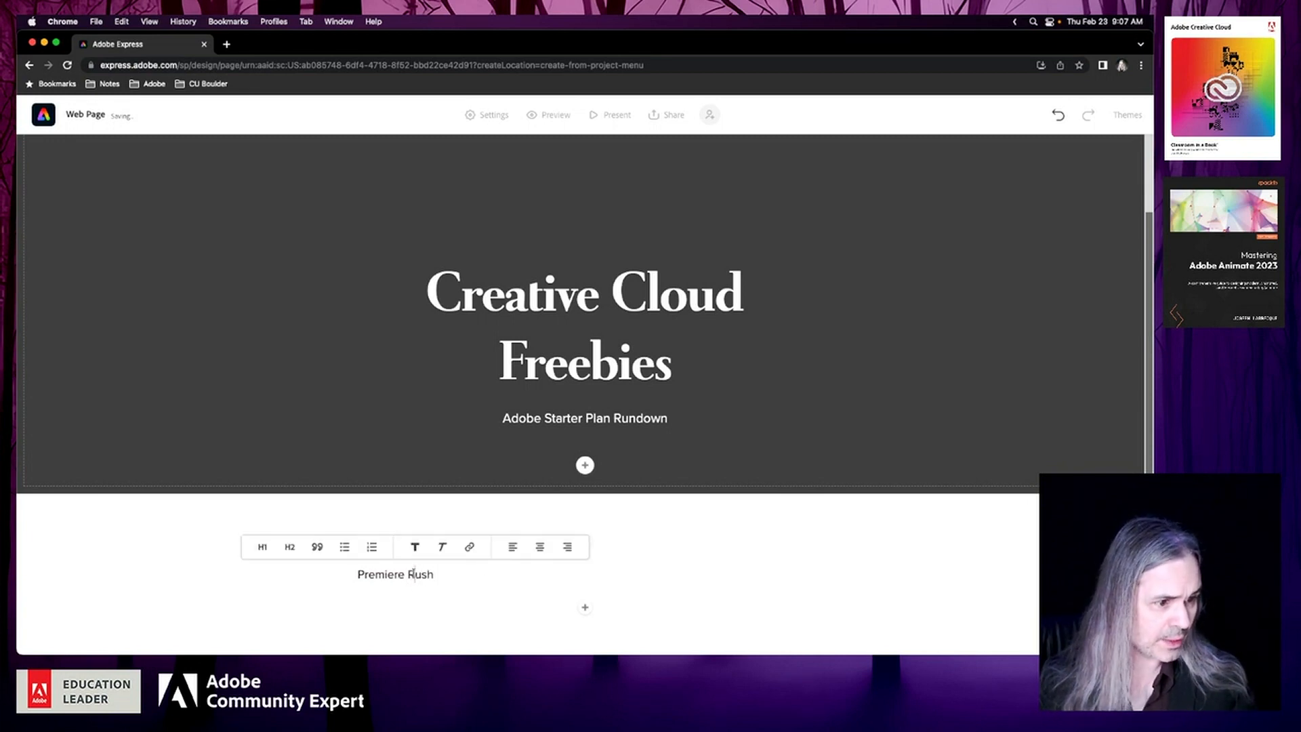
click(274, 549)
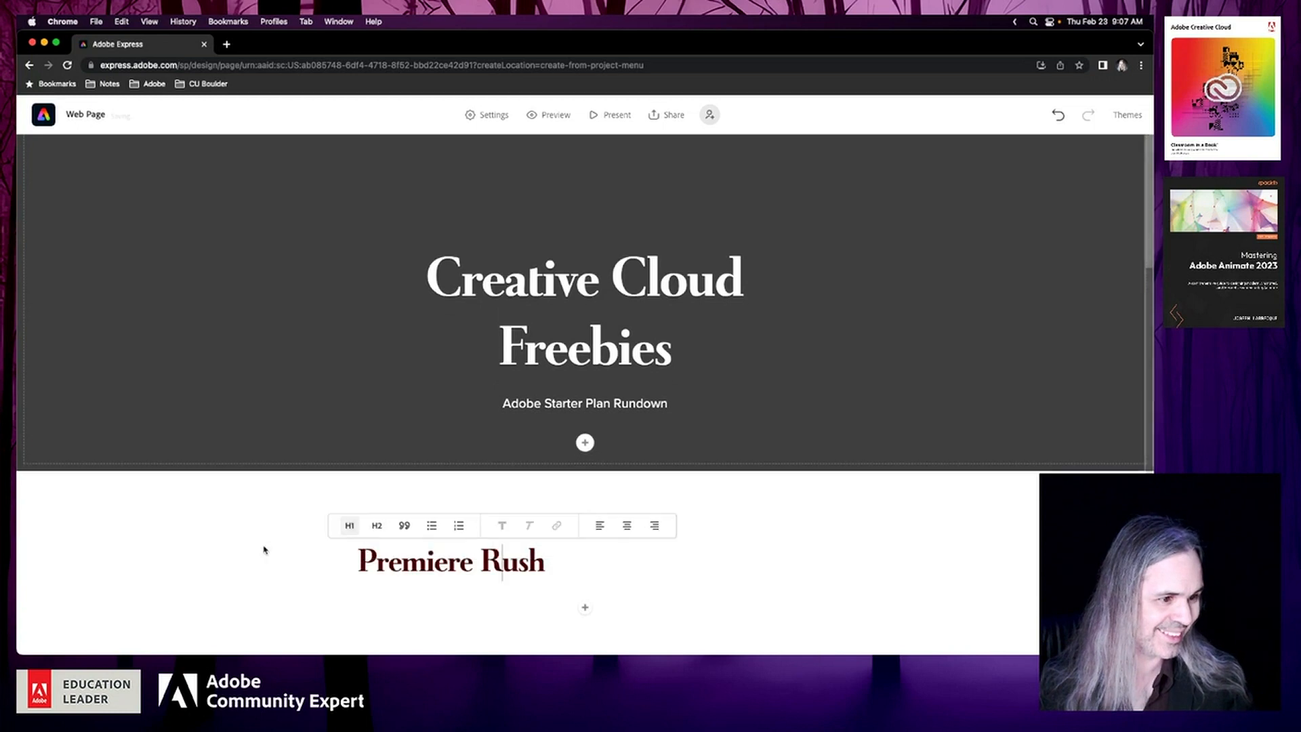
click(625, 526)
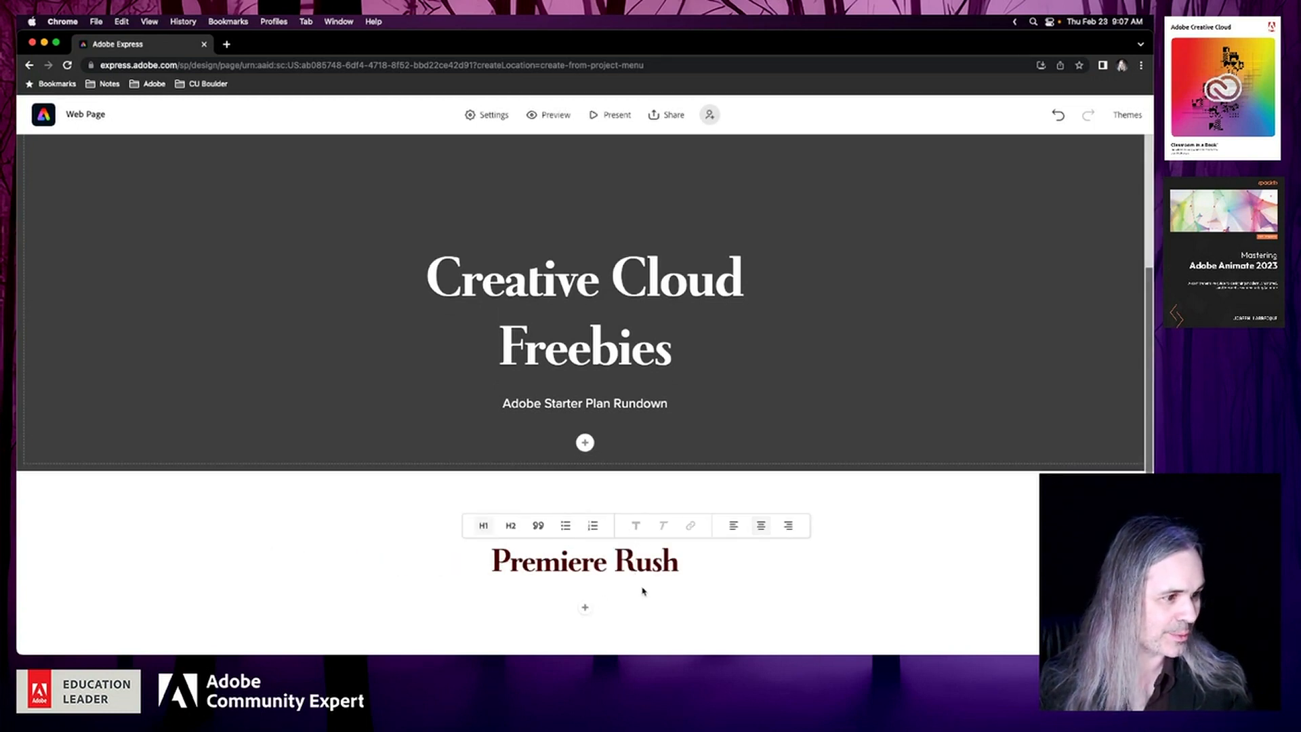
Paste the copied Starter plan description as a paragraph below the Premiere Rush heading
key(super+Right)
key(Return)
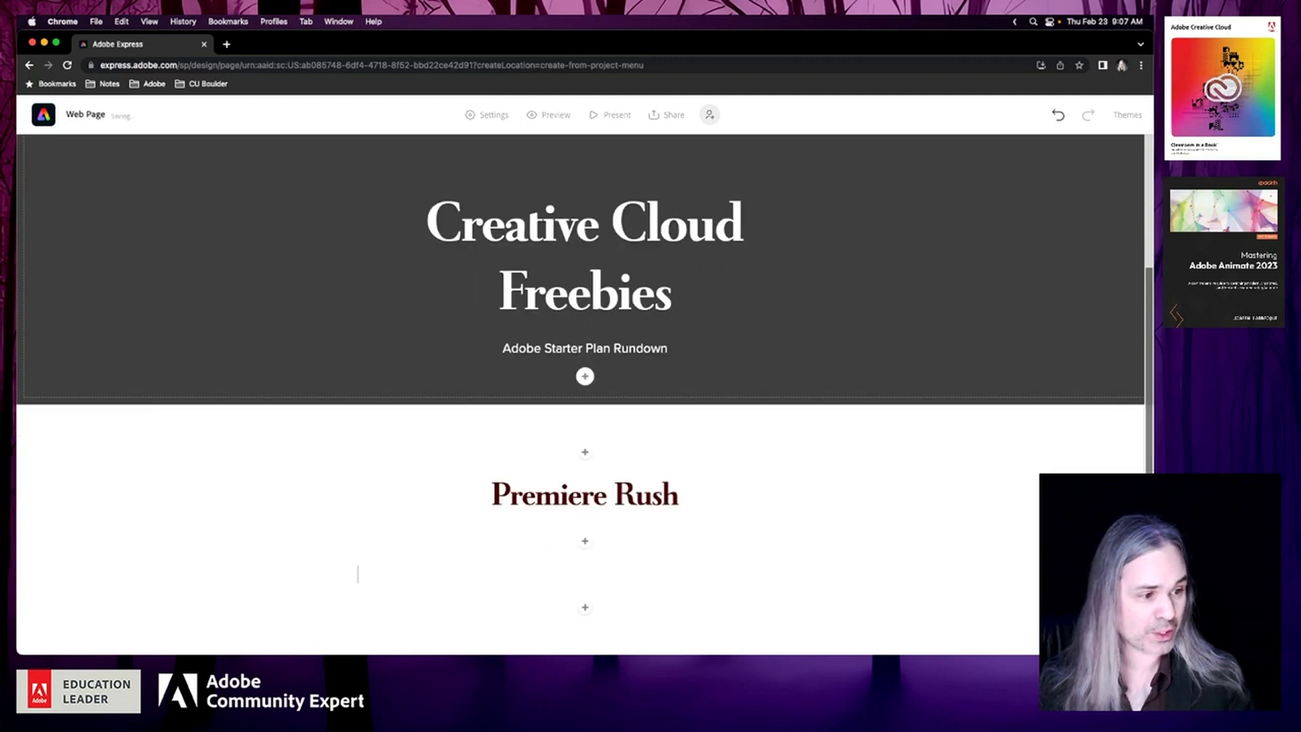
key(super+v)
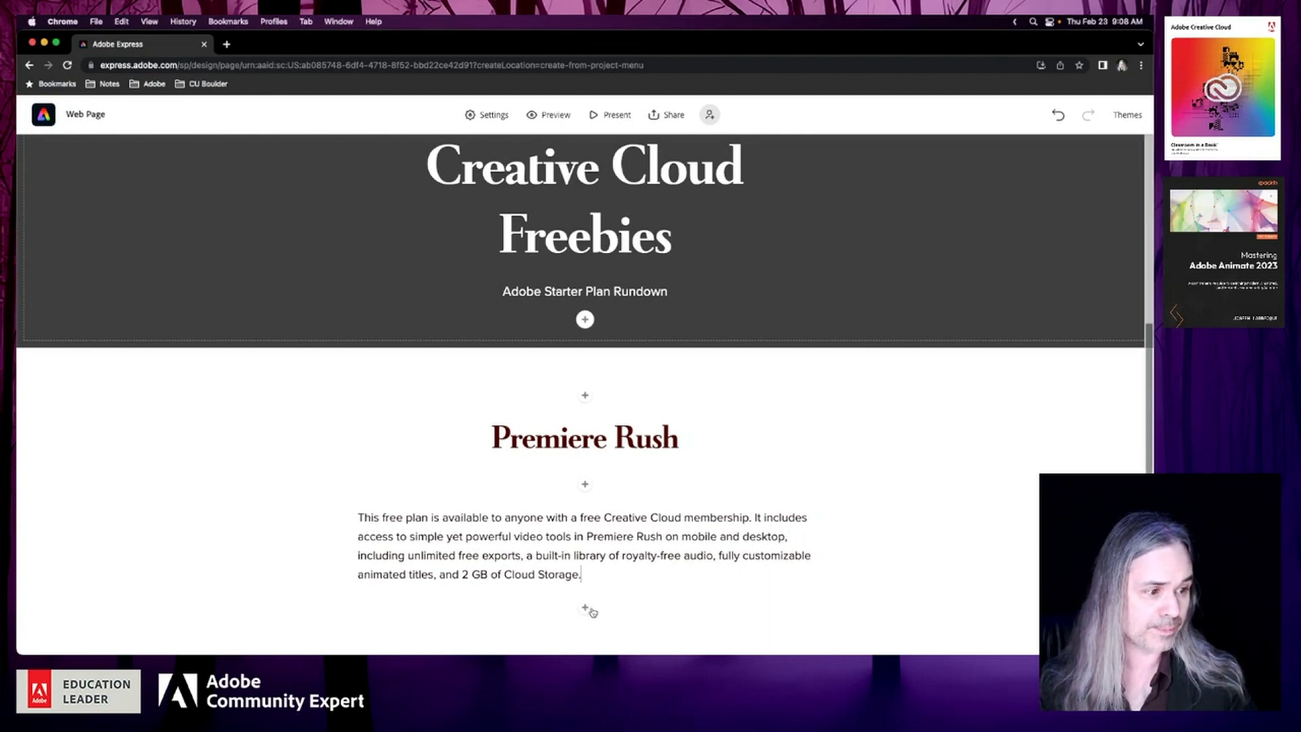
click(585, 608)
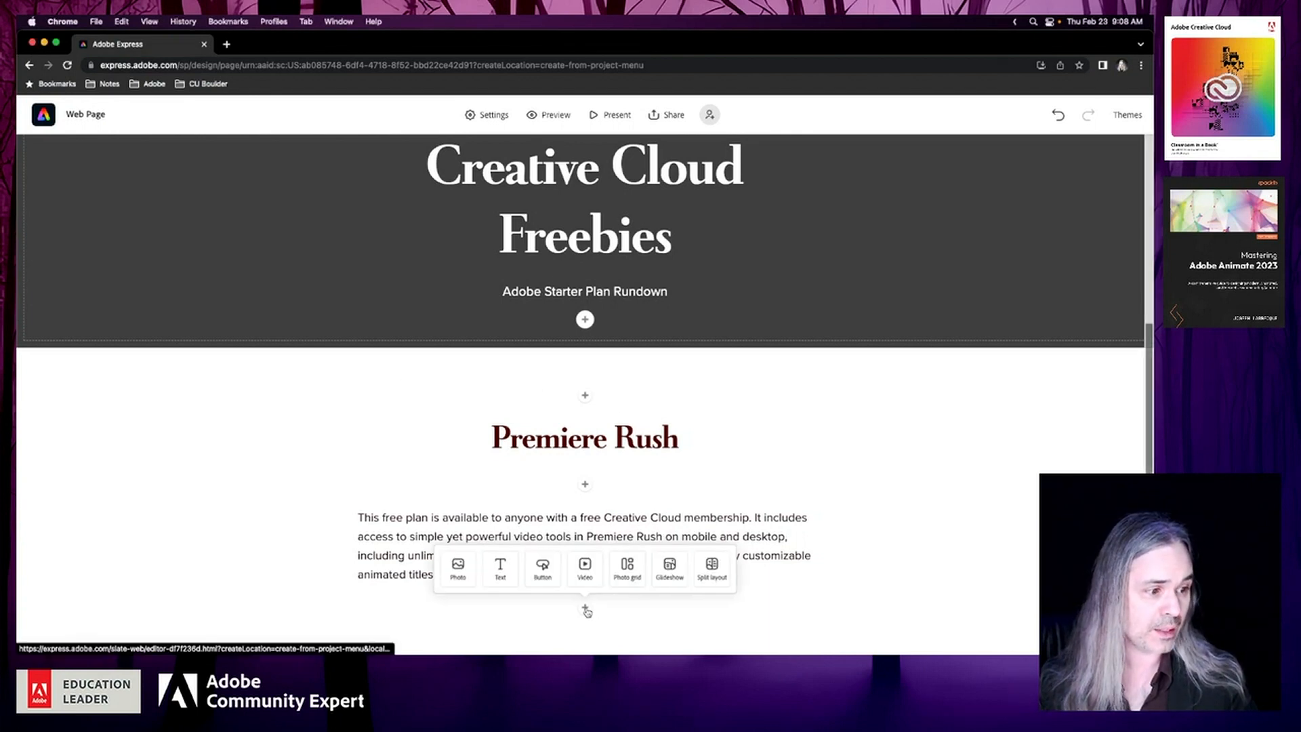
click(542, 569)
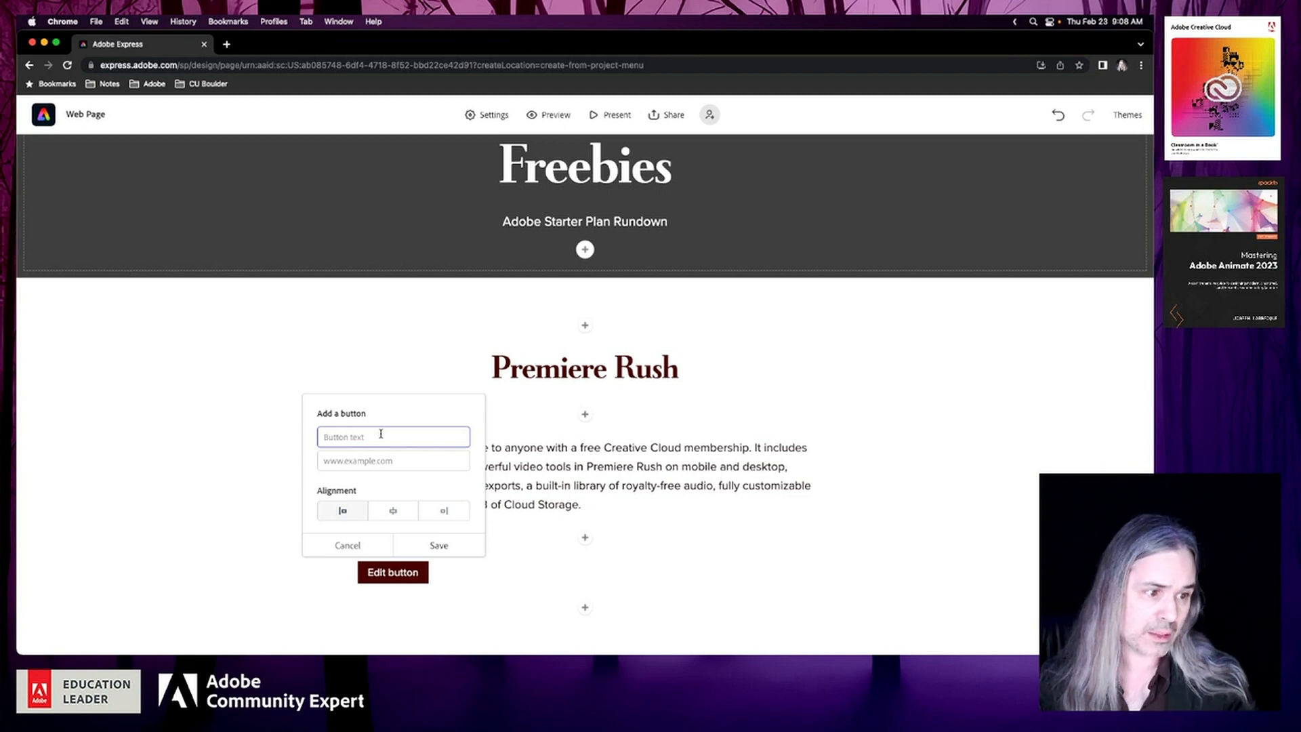
click(364, 459)
key(super+v)
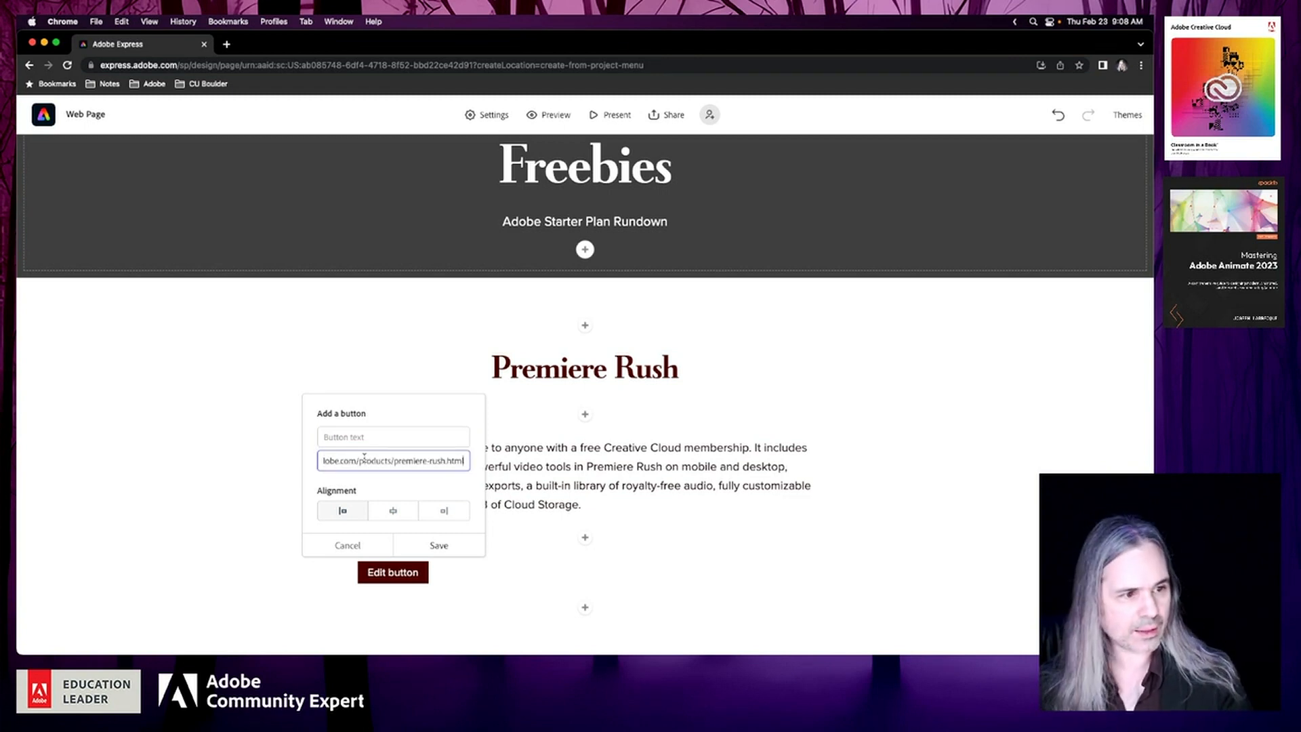
click(360, 437)
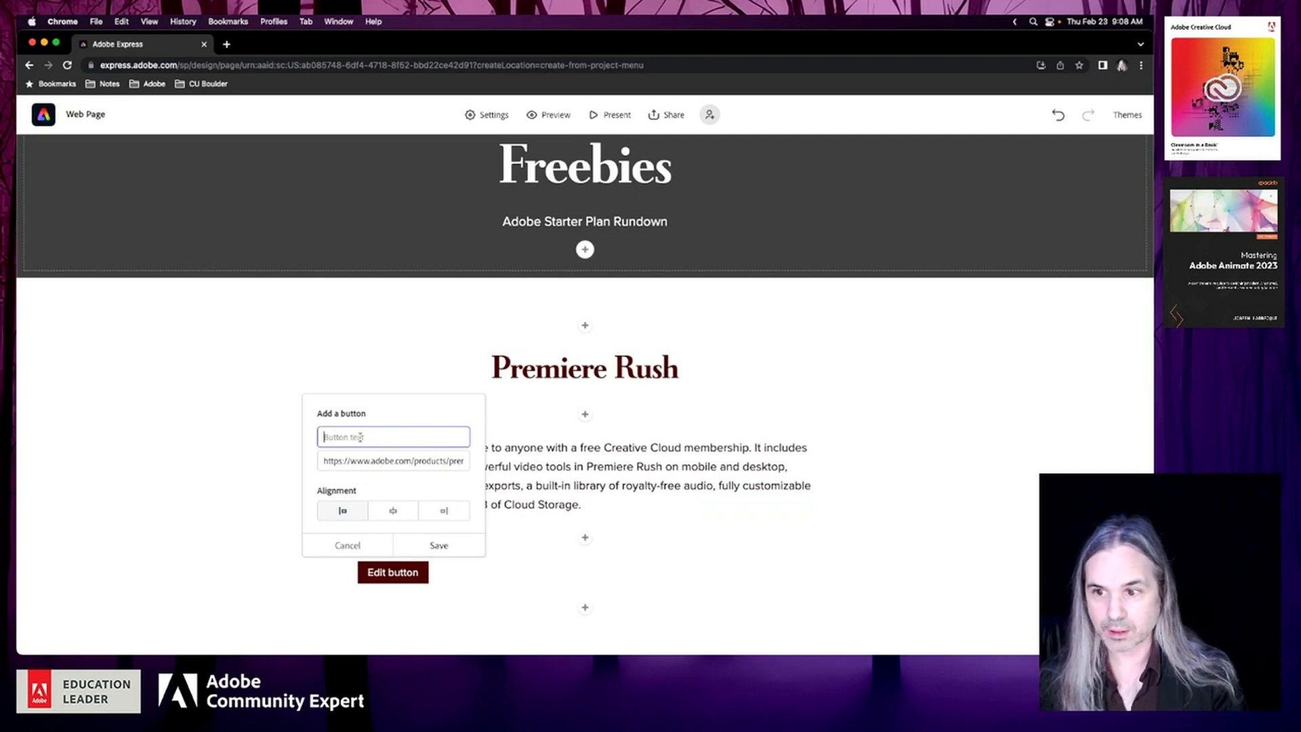
text(Start)
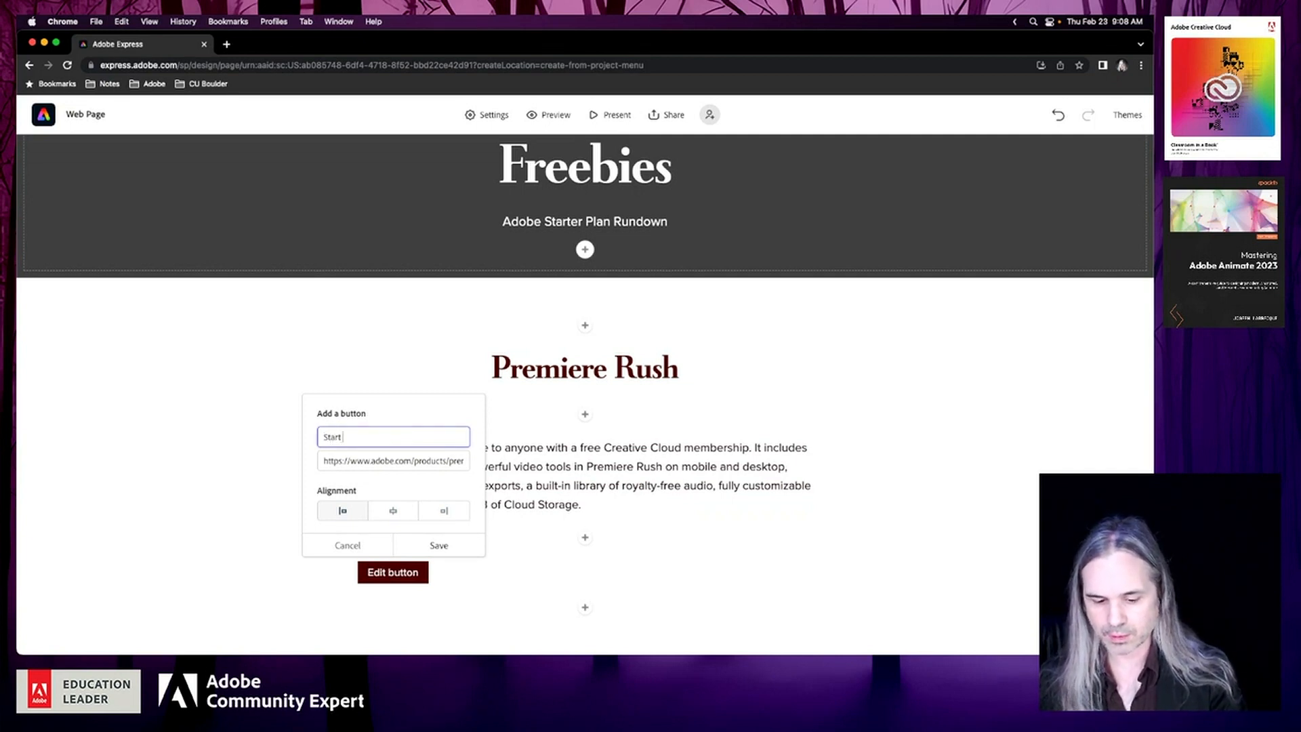
text( Premiere R)
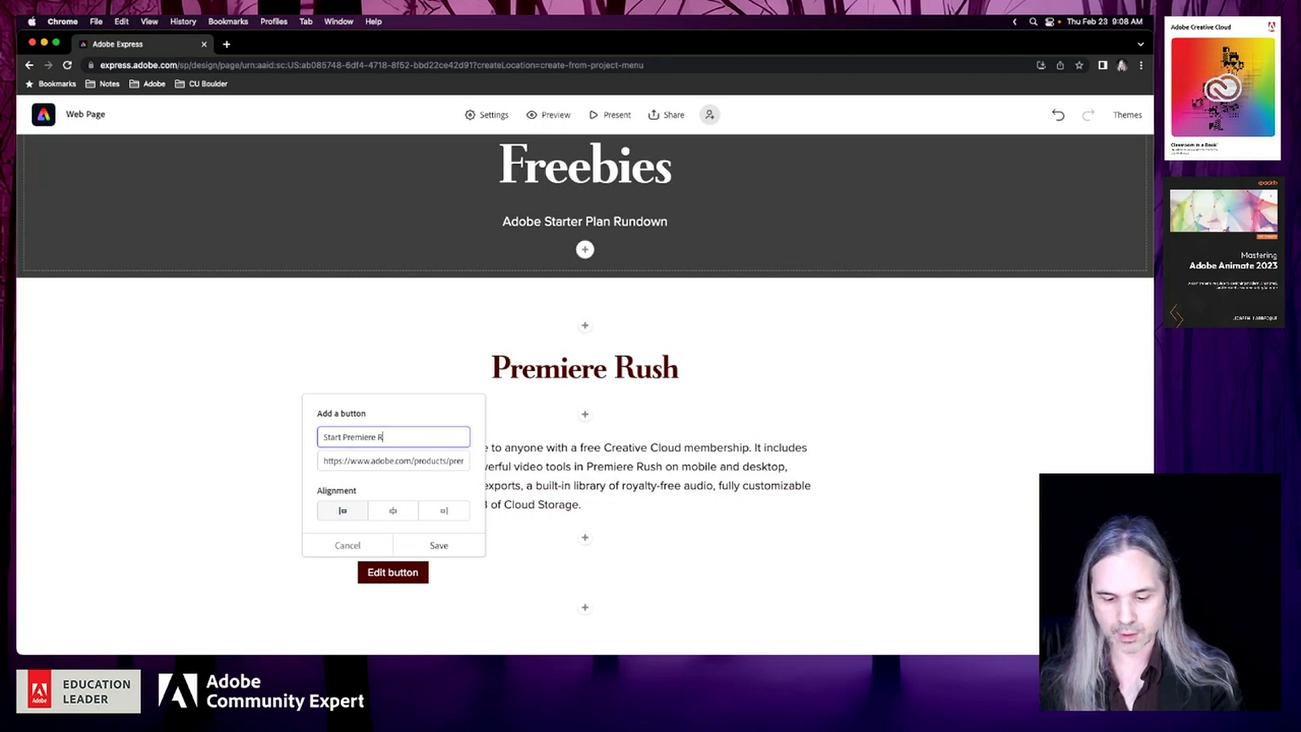
text(ush for Free)
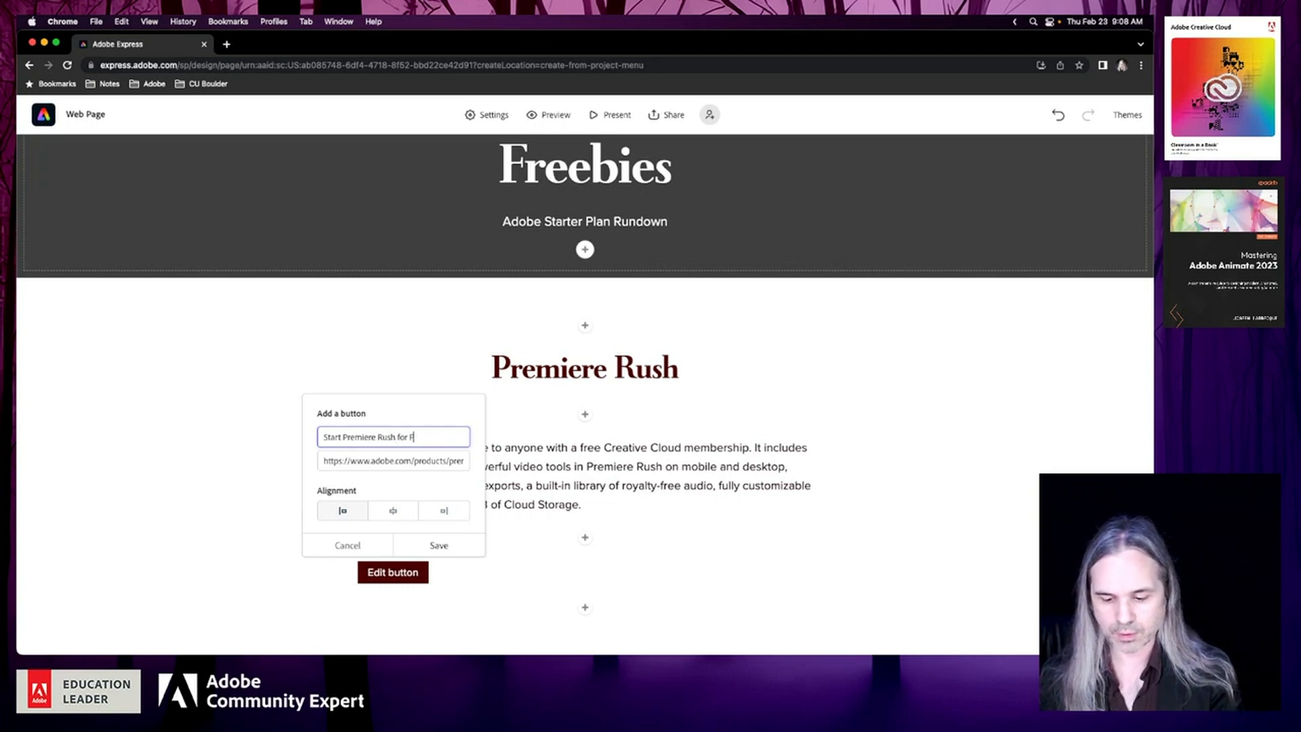
click(397, 514)
click(449, 548)
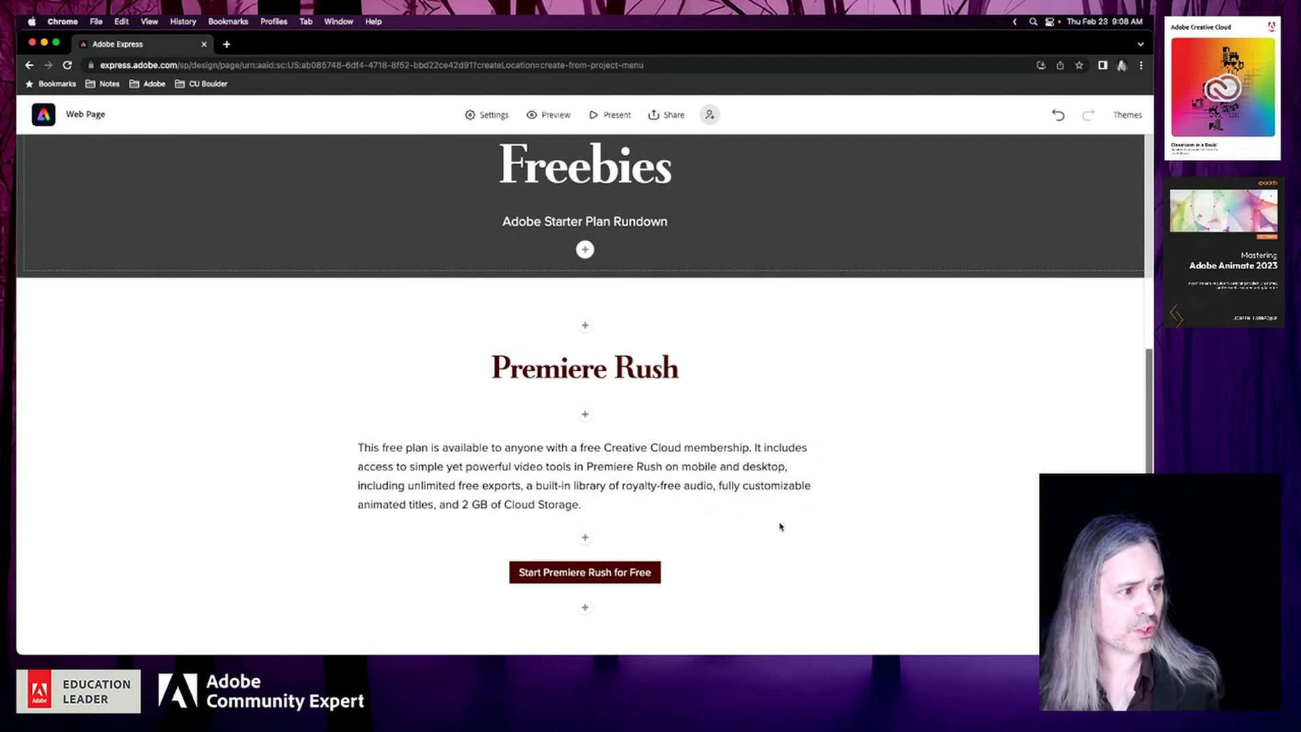
Add a text block reading "Adobe Express" above the Premiere Rush heading and format it as a centred H1 heading
click(585, 326)
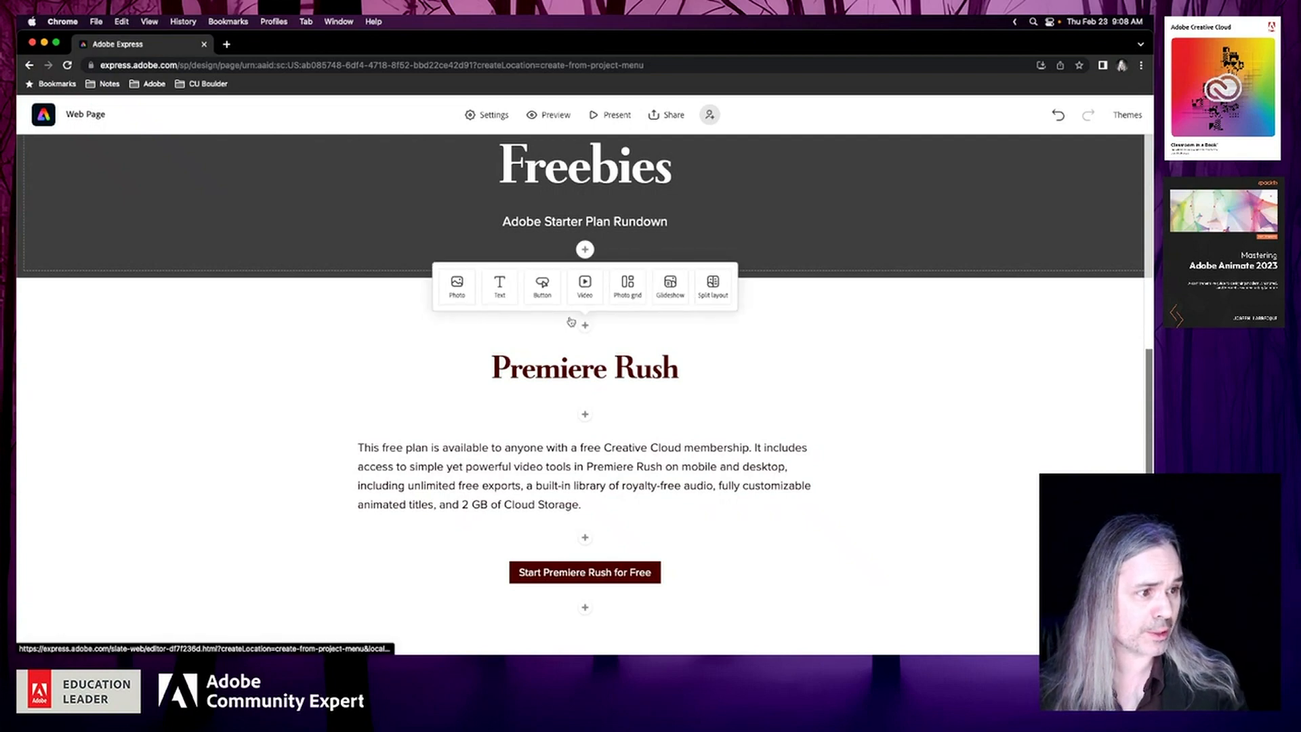
click(503, 292)
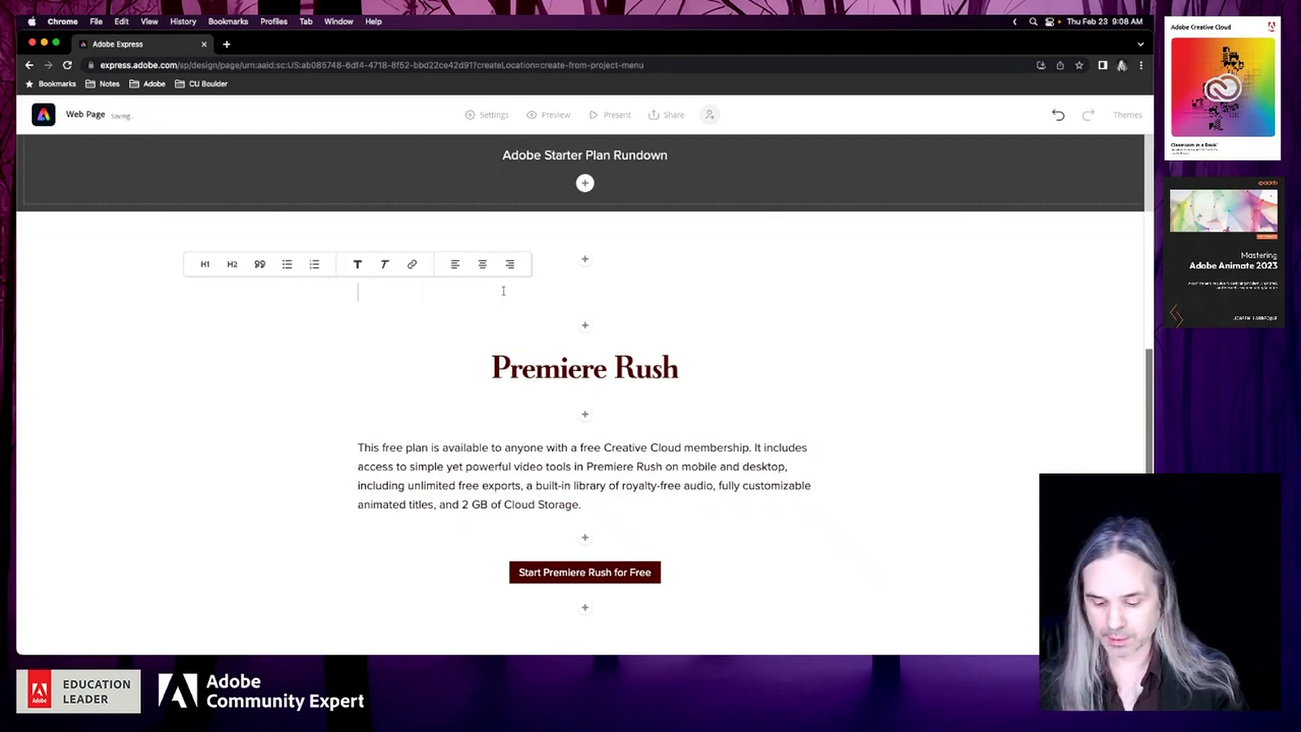
text(Adobe Expre)
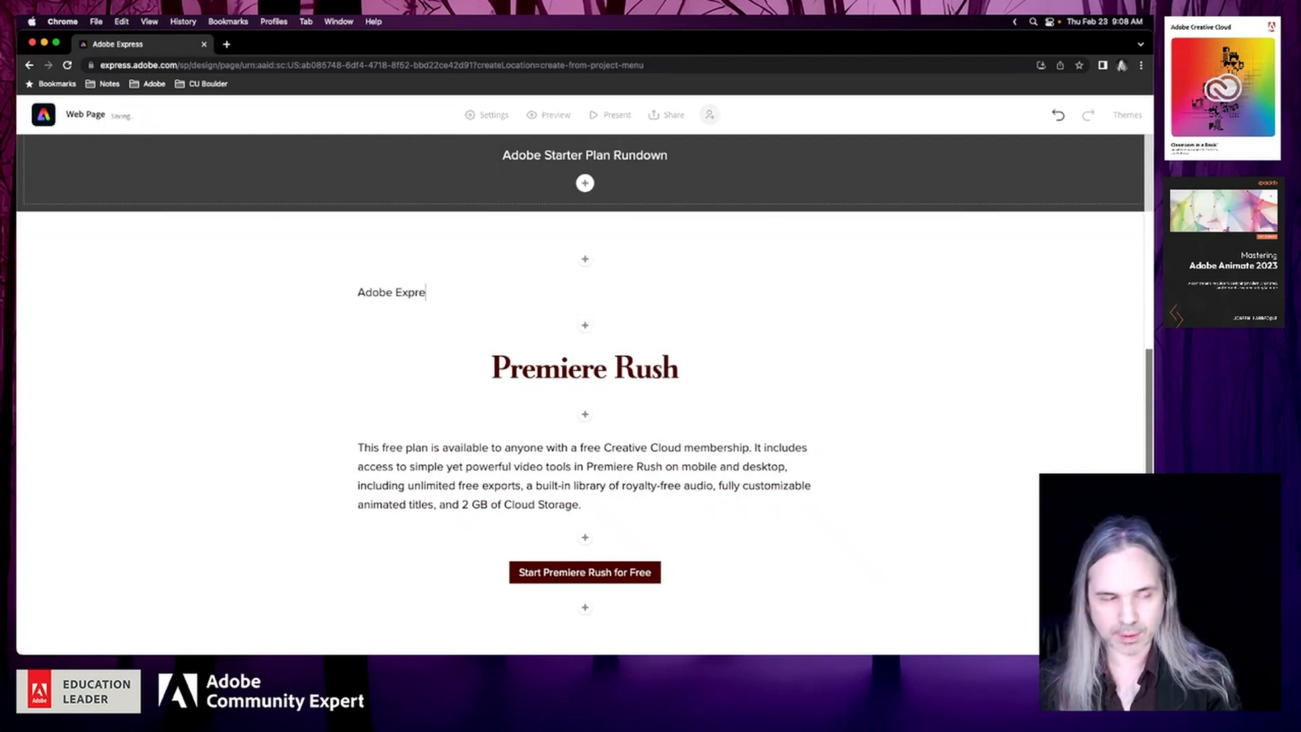
text(ss)
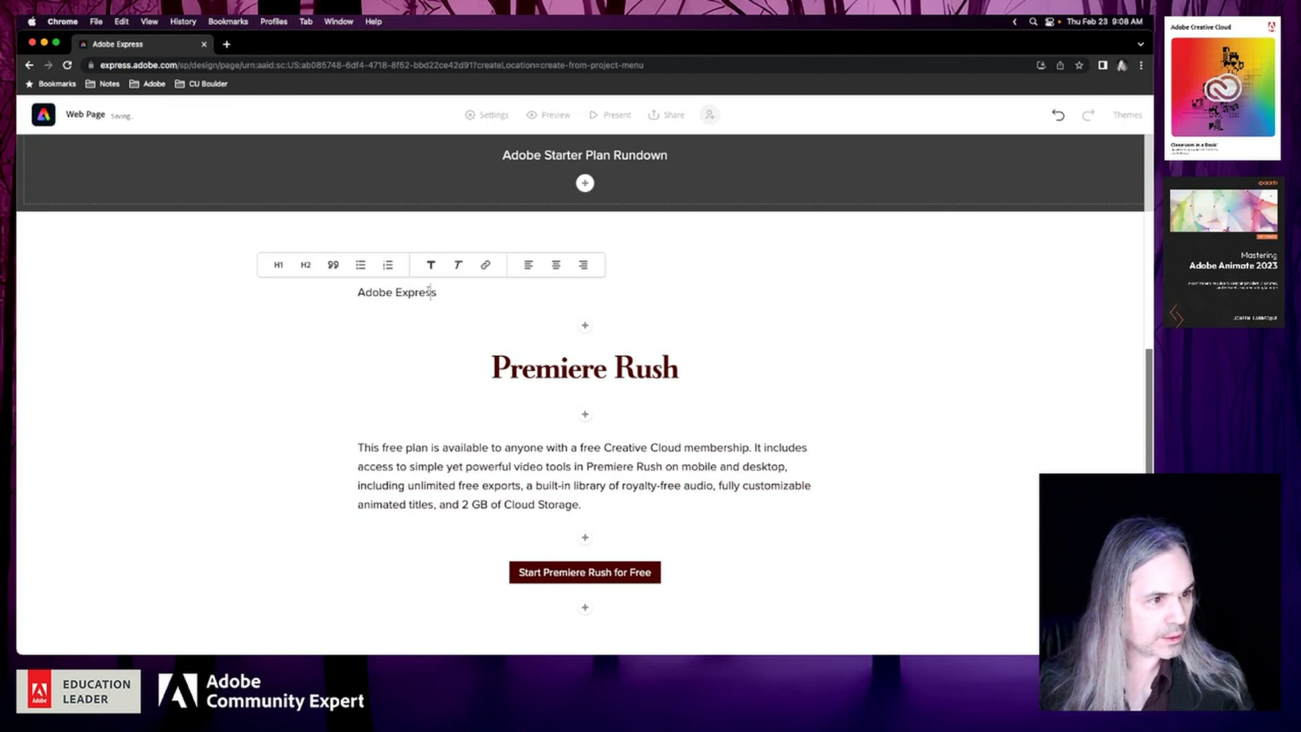
click(279, 264)
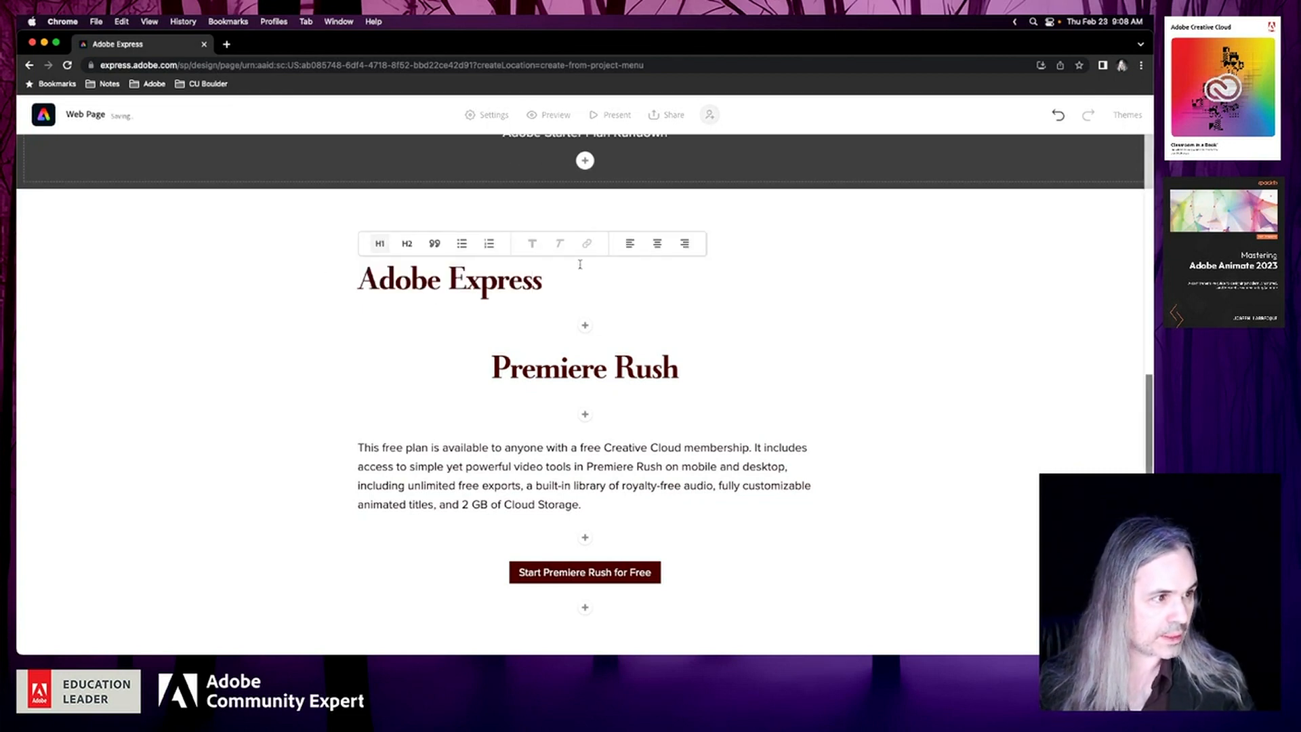
click(656, 243)
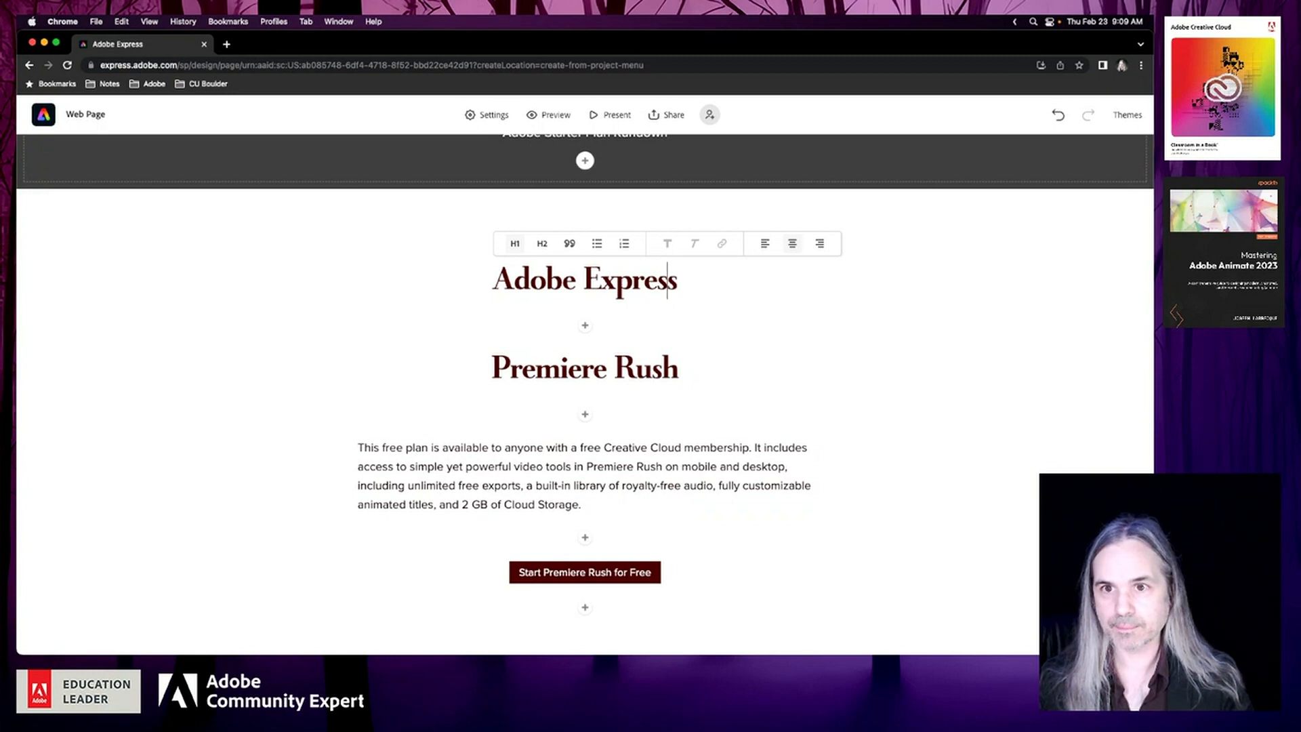
key(super+Tab)
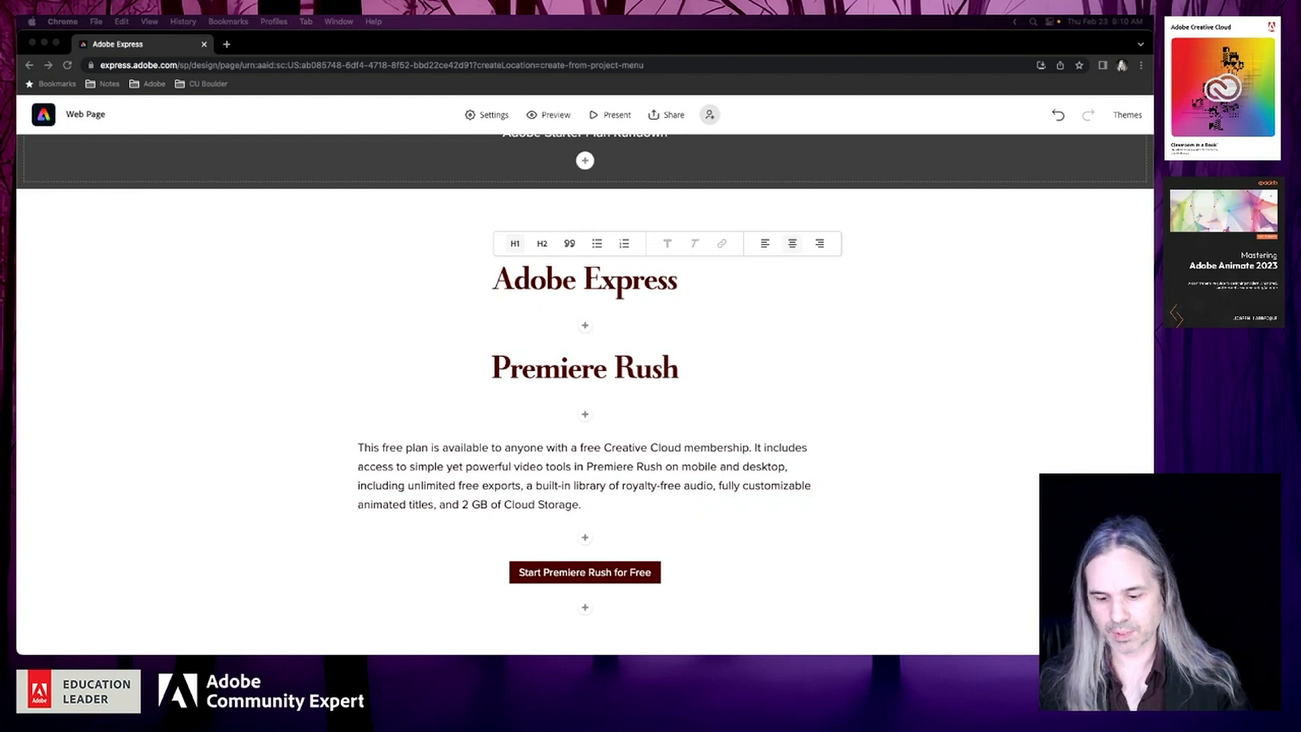
click(585, 327)
click(585, 328)
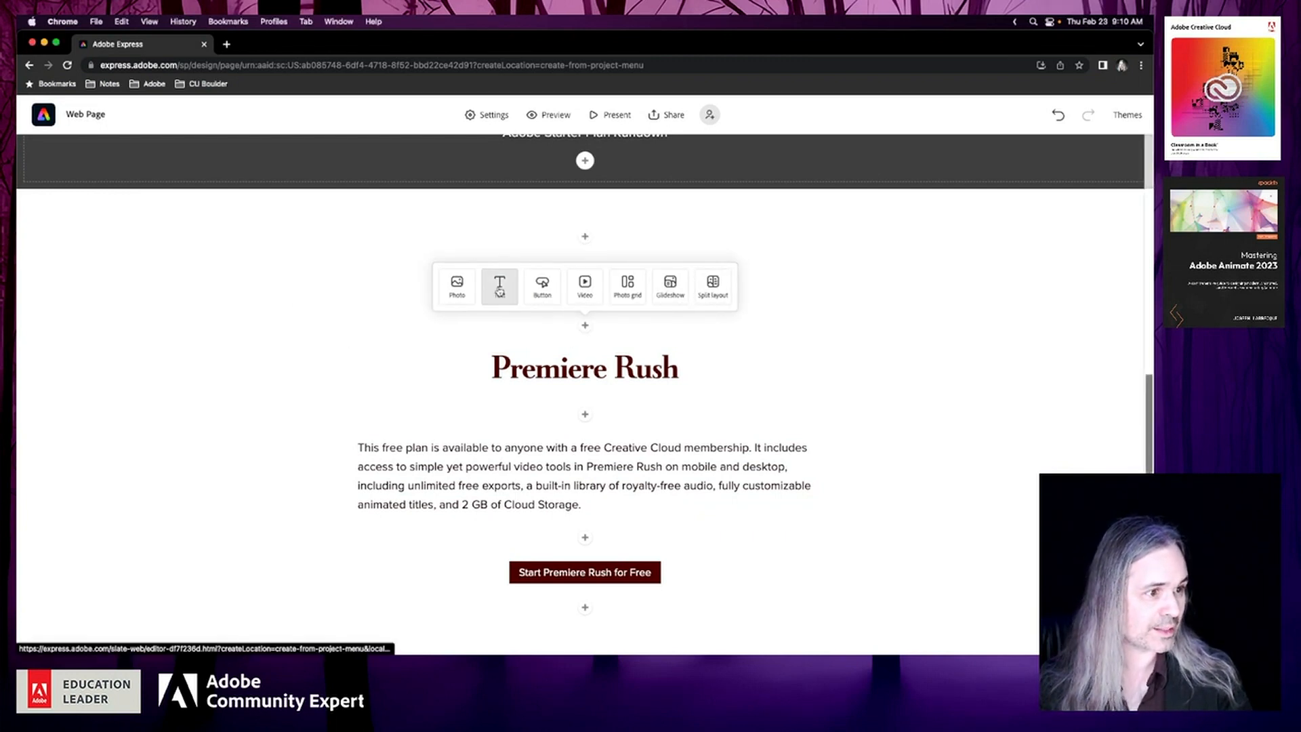
click(497, 286)
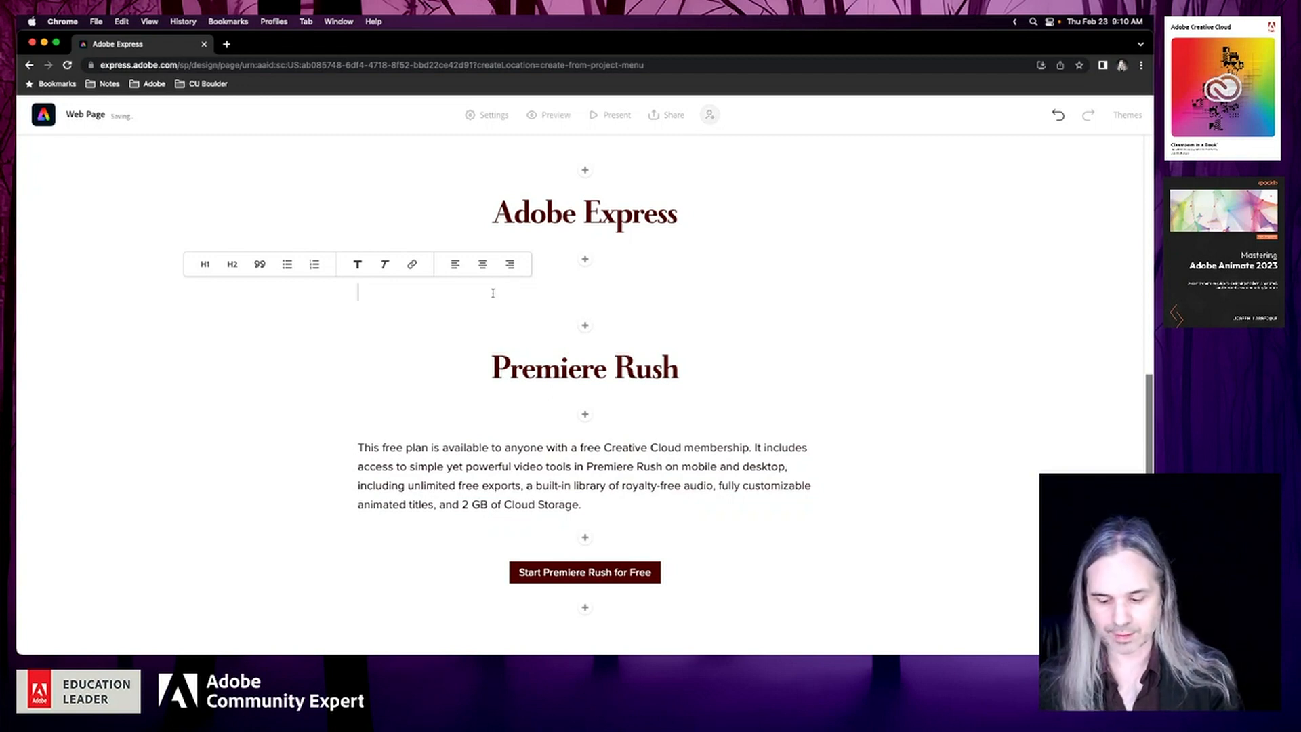
key(super+v)
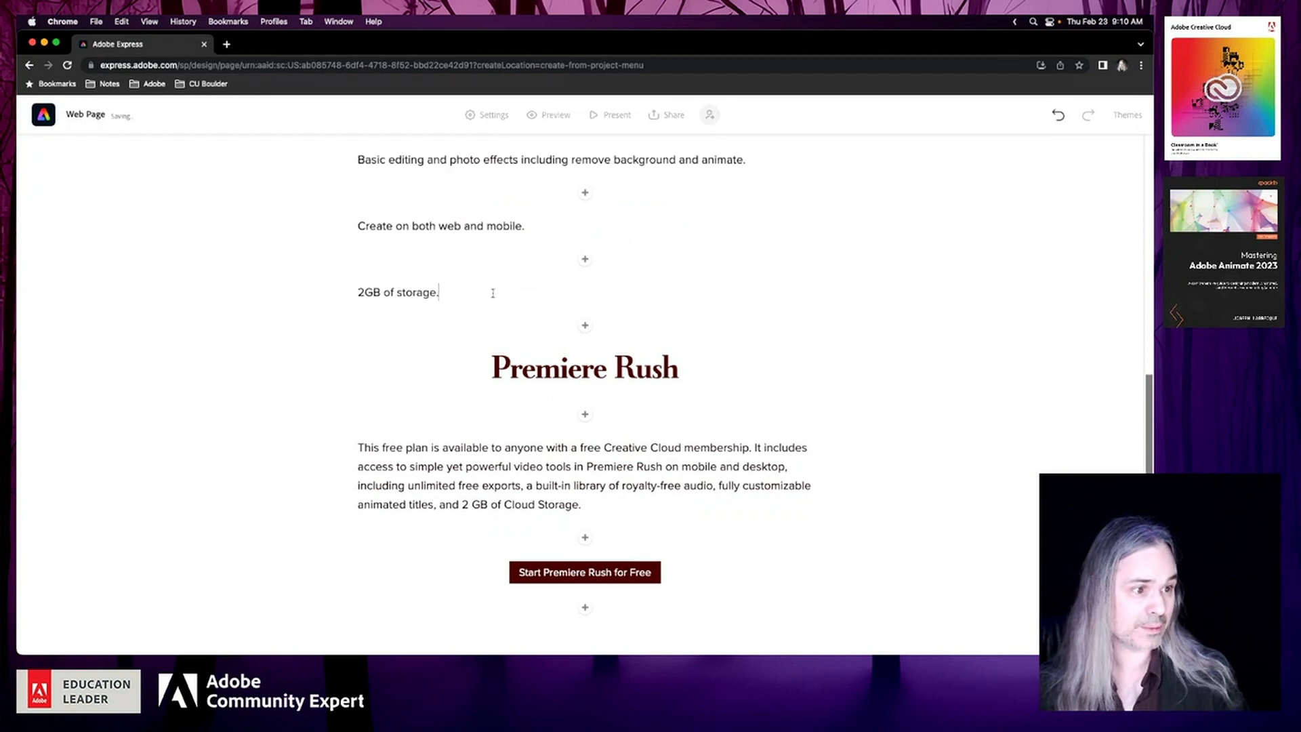
click(356, 293)
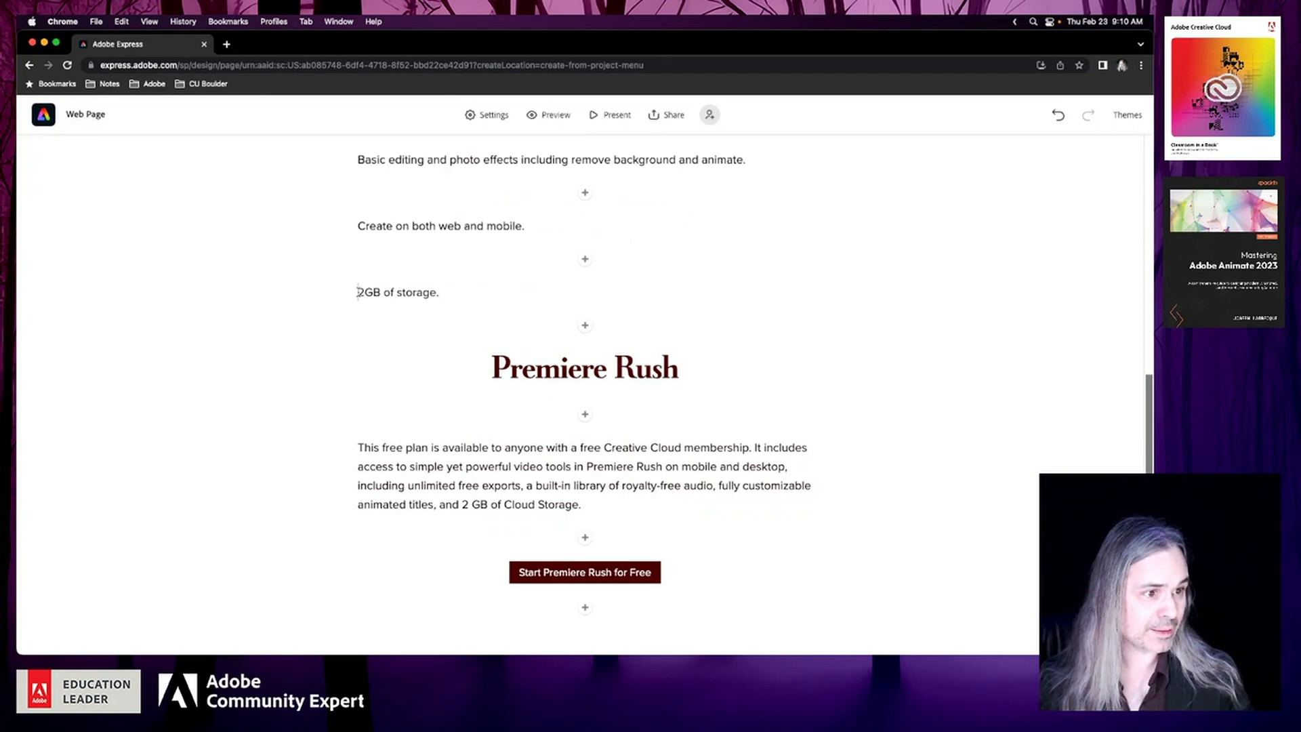
scroll(357, 292, up, 5)
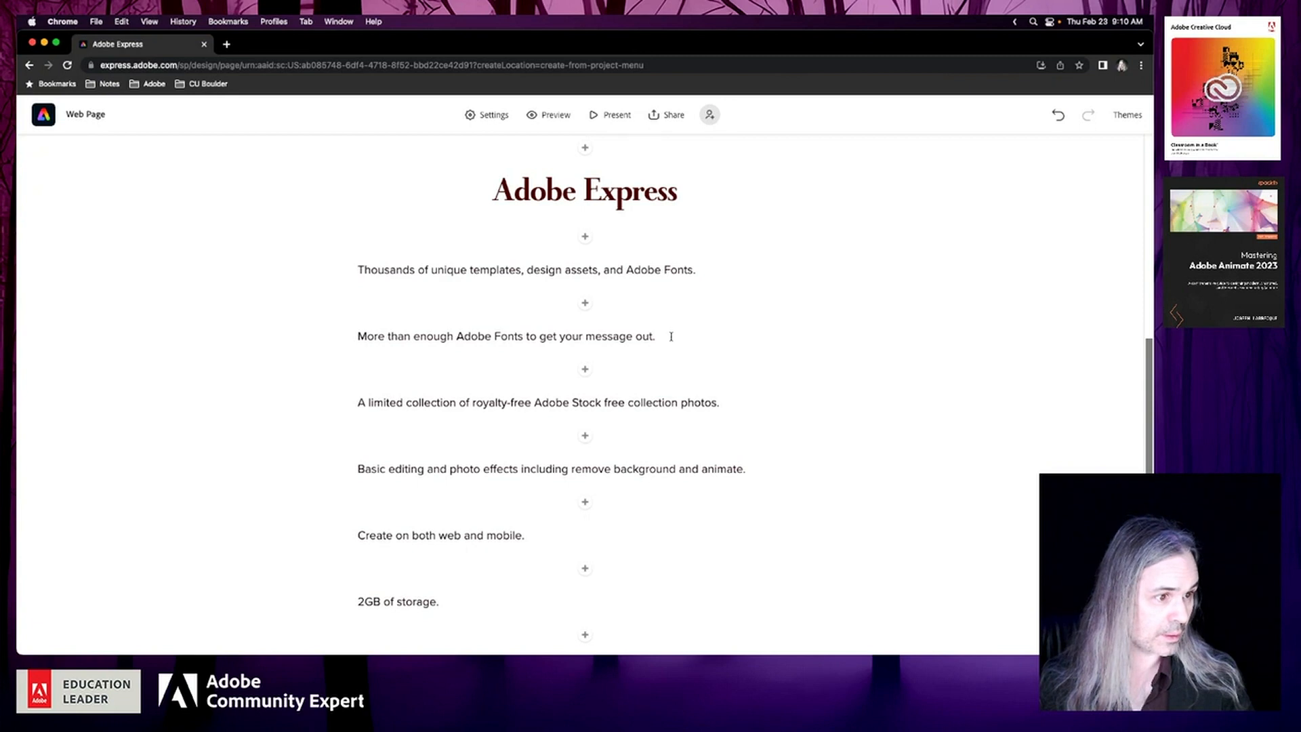
drag(671, 336, 348, 310)
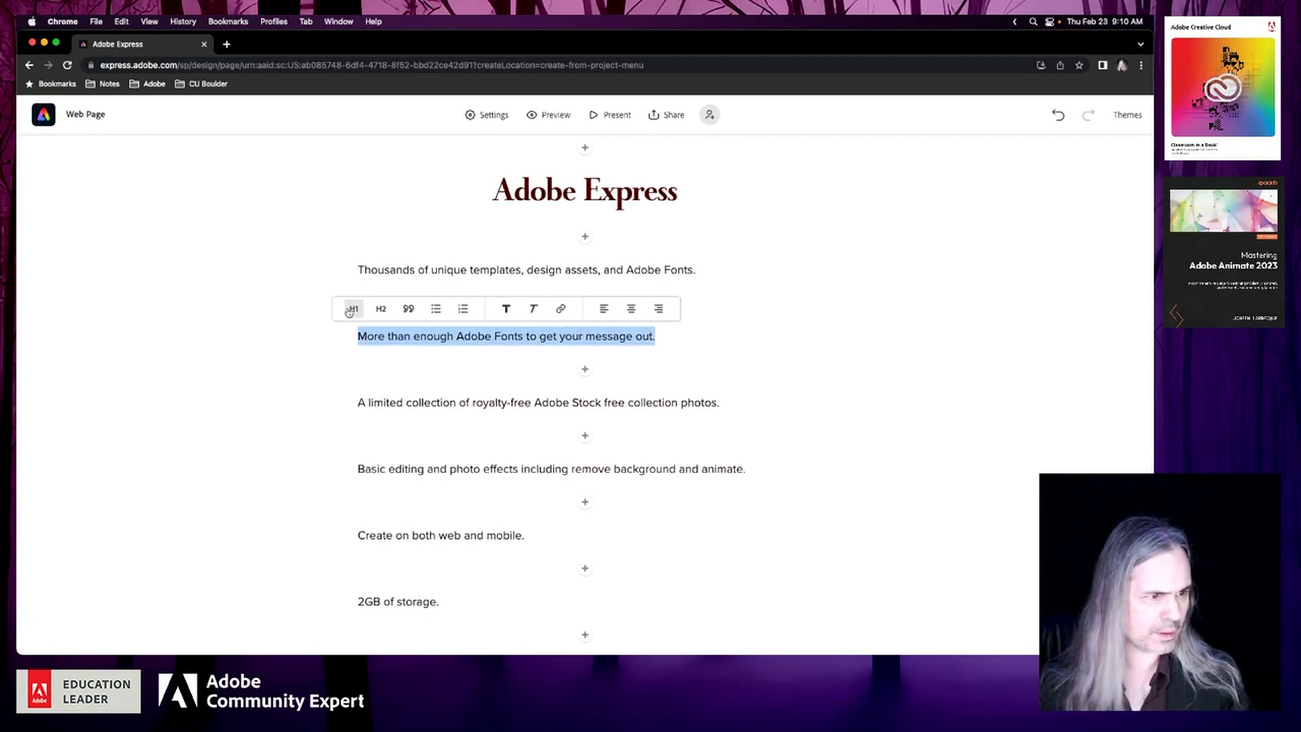
click(304, 406)
key(super+z)
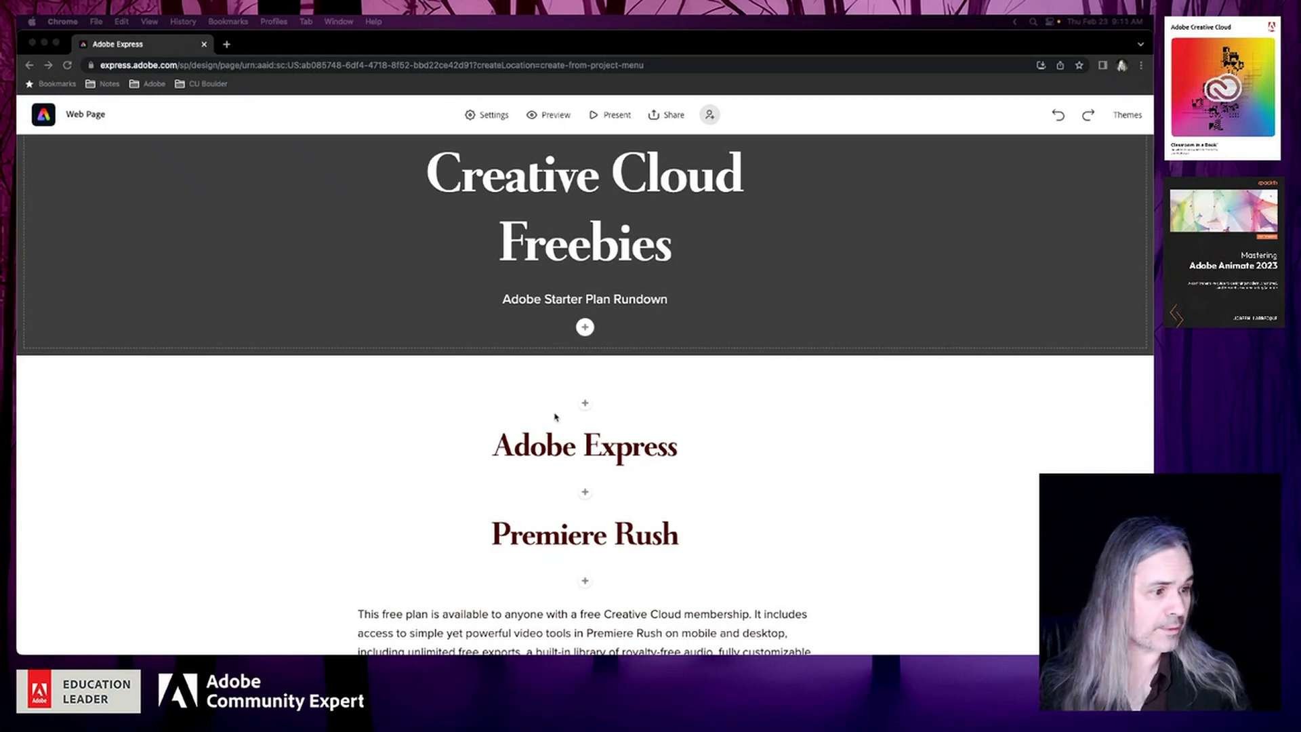
click(586, 493)
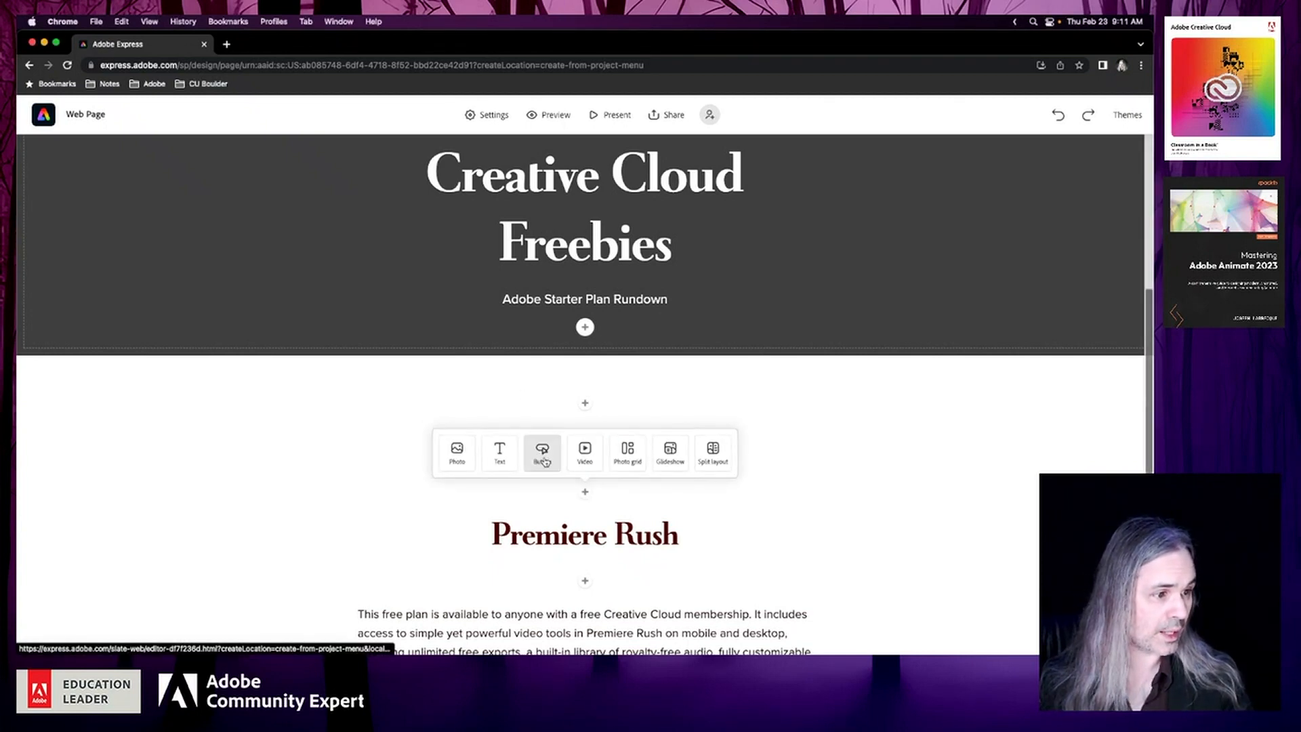
click(541, 452)
click(366, 371)
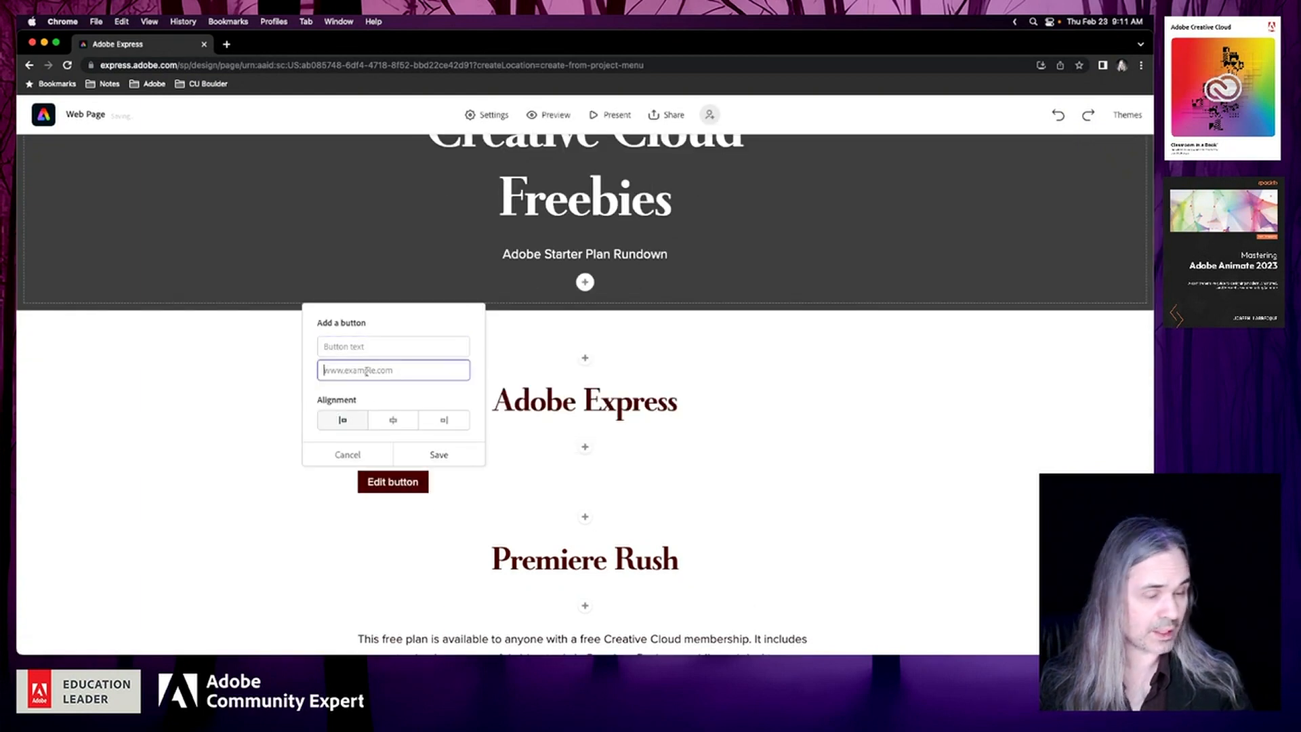
text(https://express.adobe.com/sp)
click(378, 346)
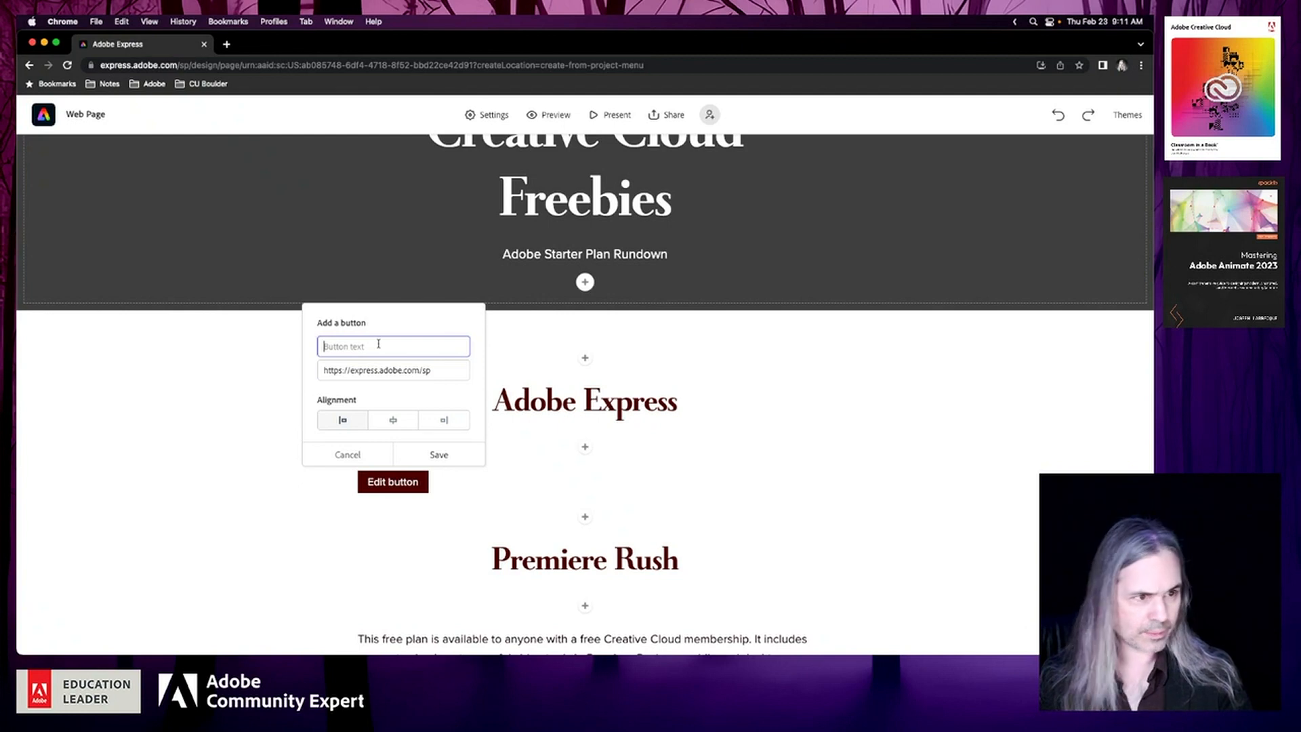
text(Get)
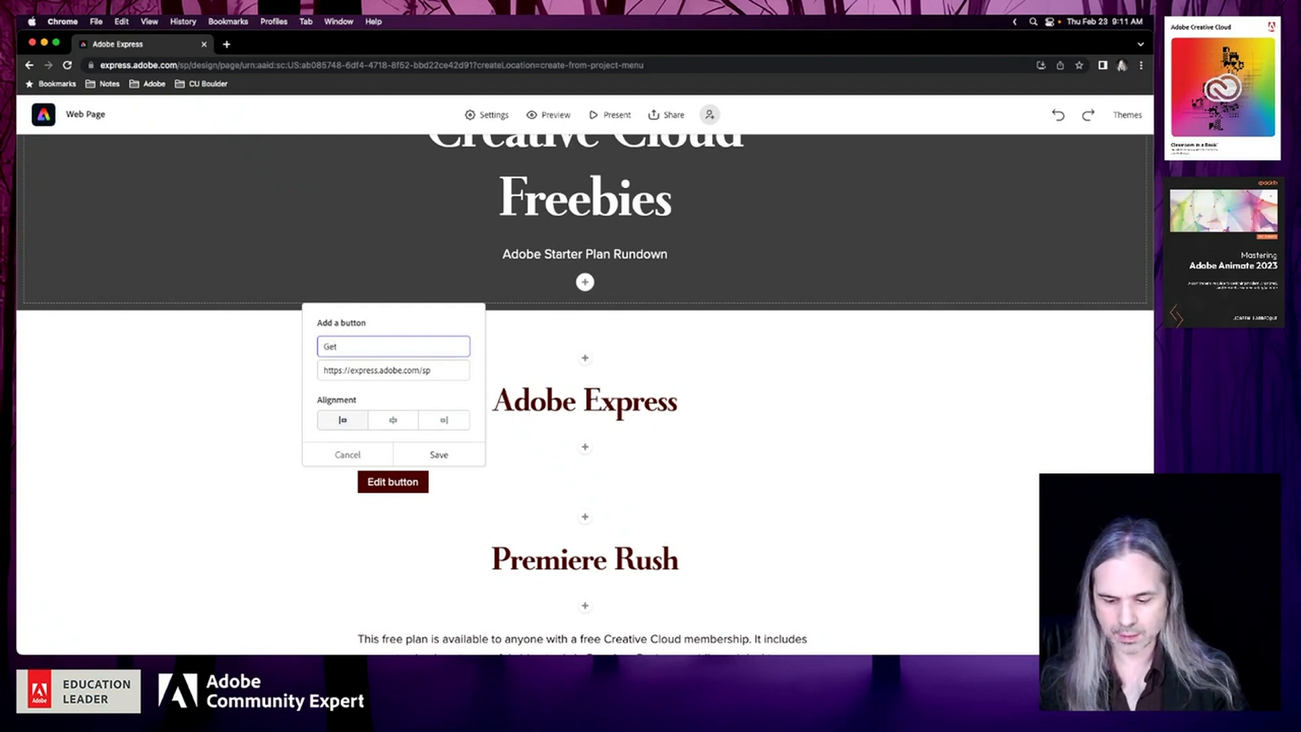
text( Adobe Ex)
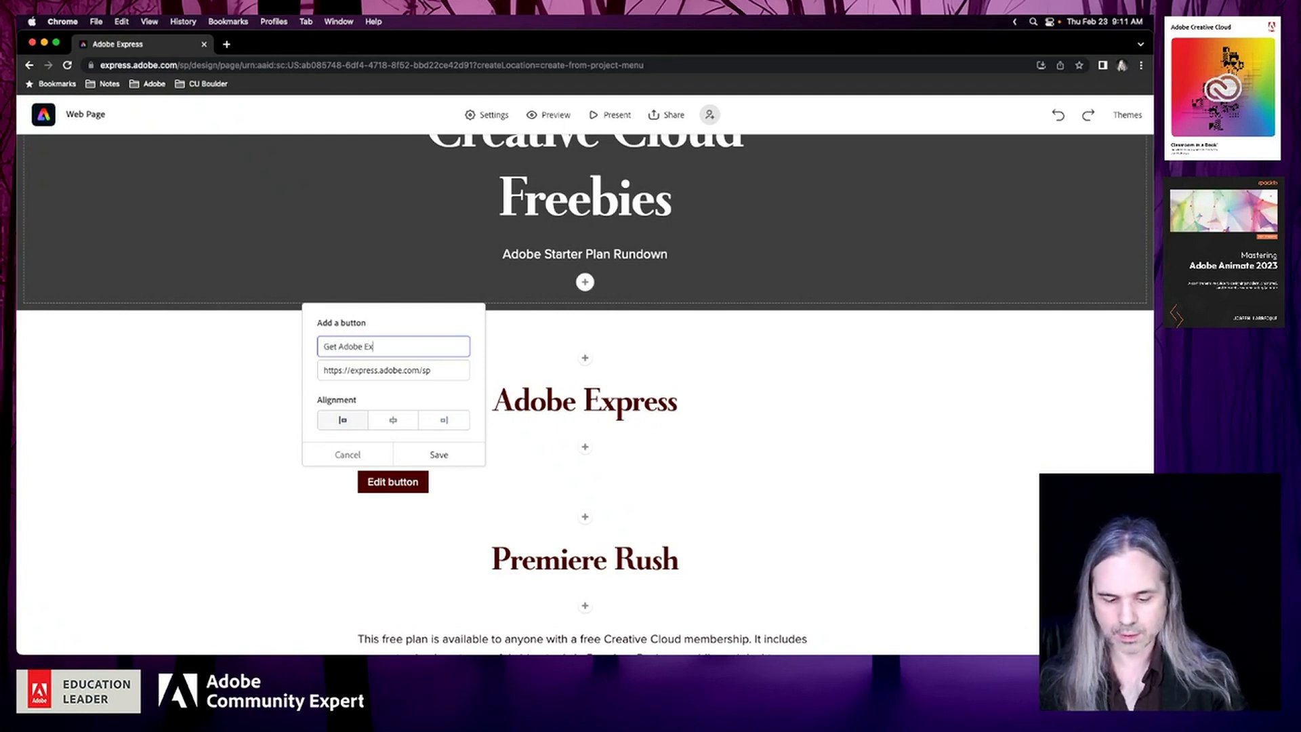
text(press for F)
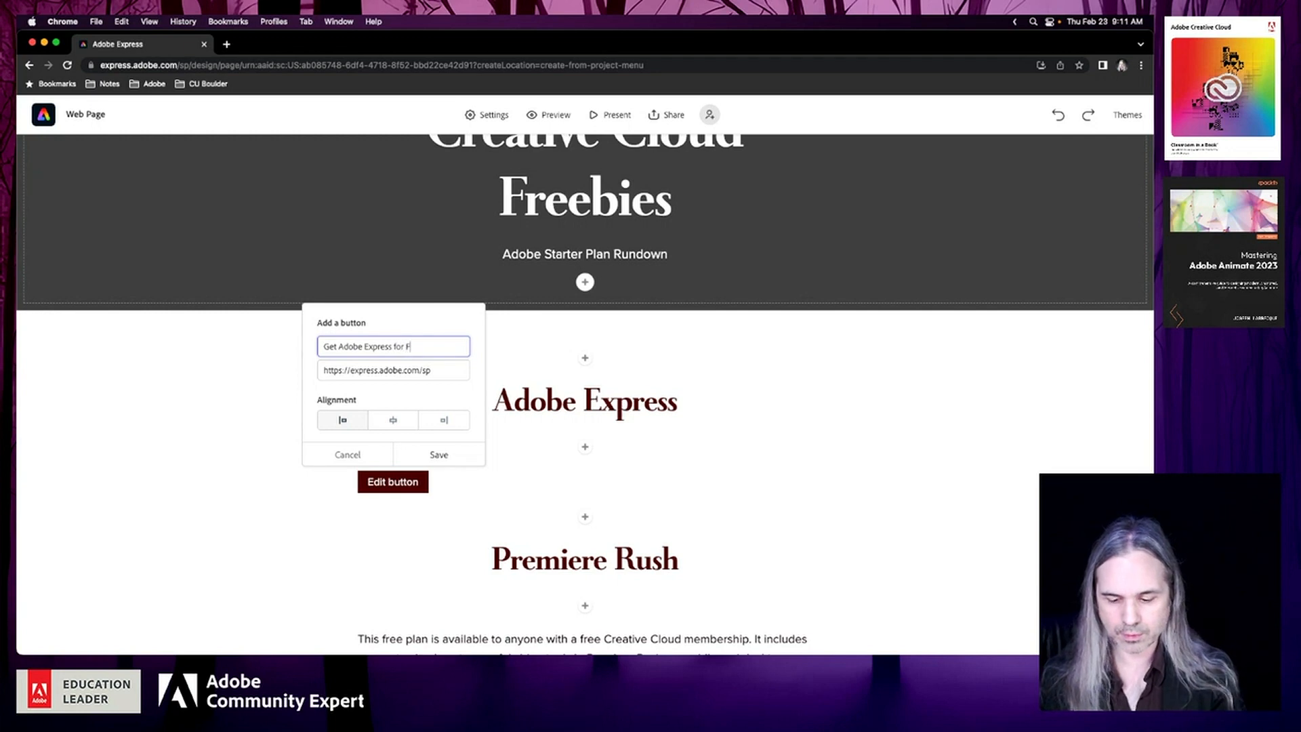
text(ree)
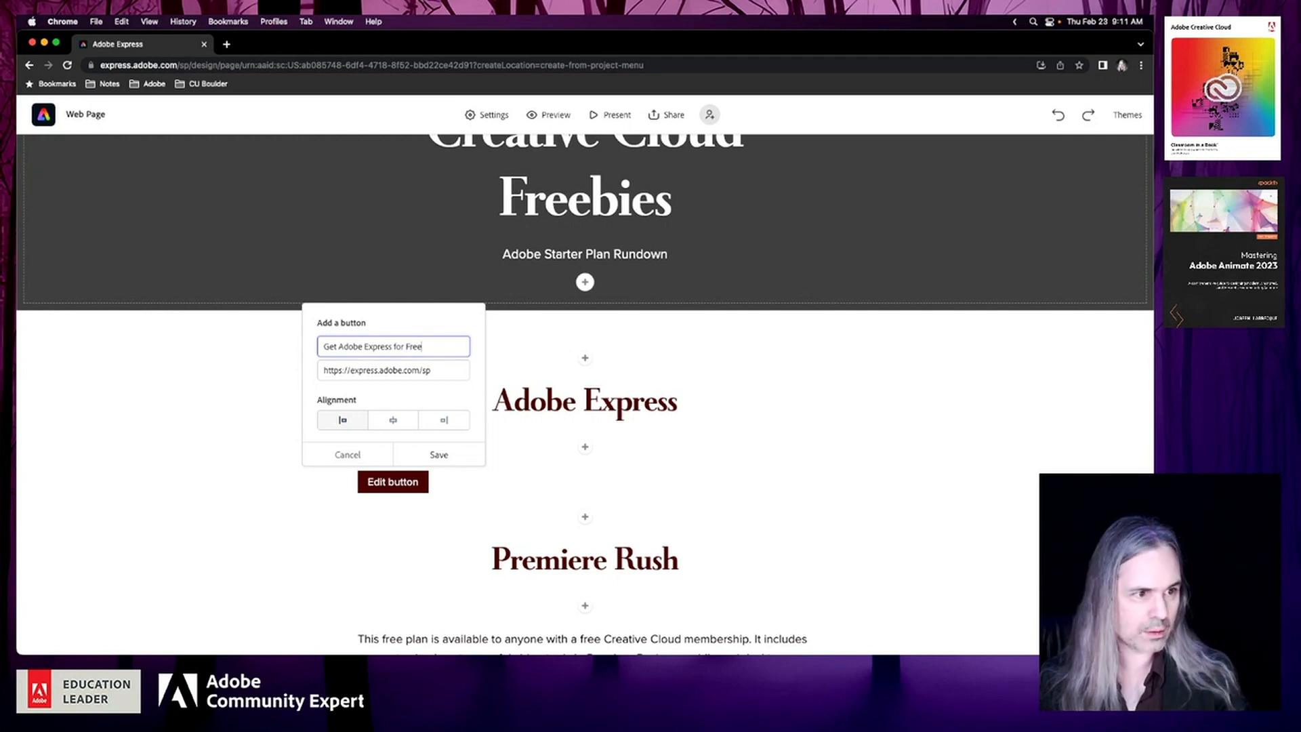
click(393, 420)
click(438, 455)
scroll(796, 483, down, 5)
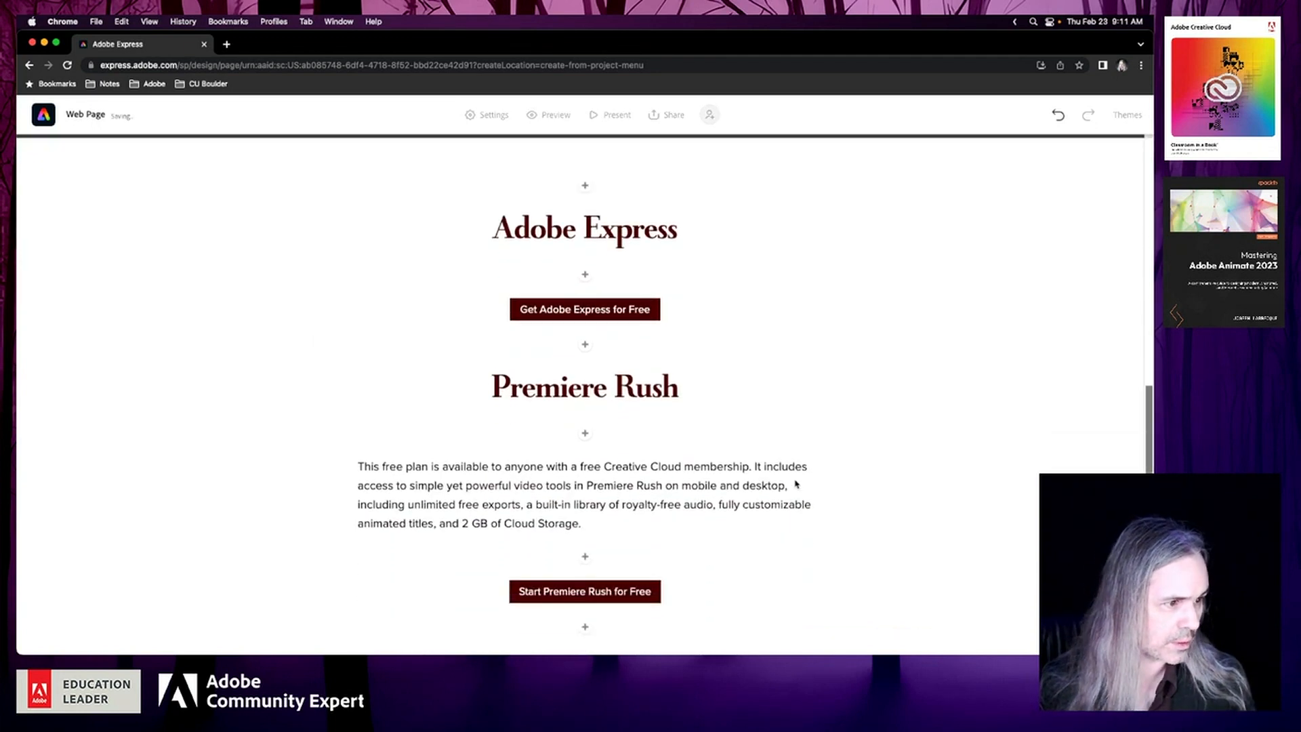
scroll(795, 479, up, 2)
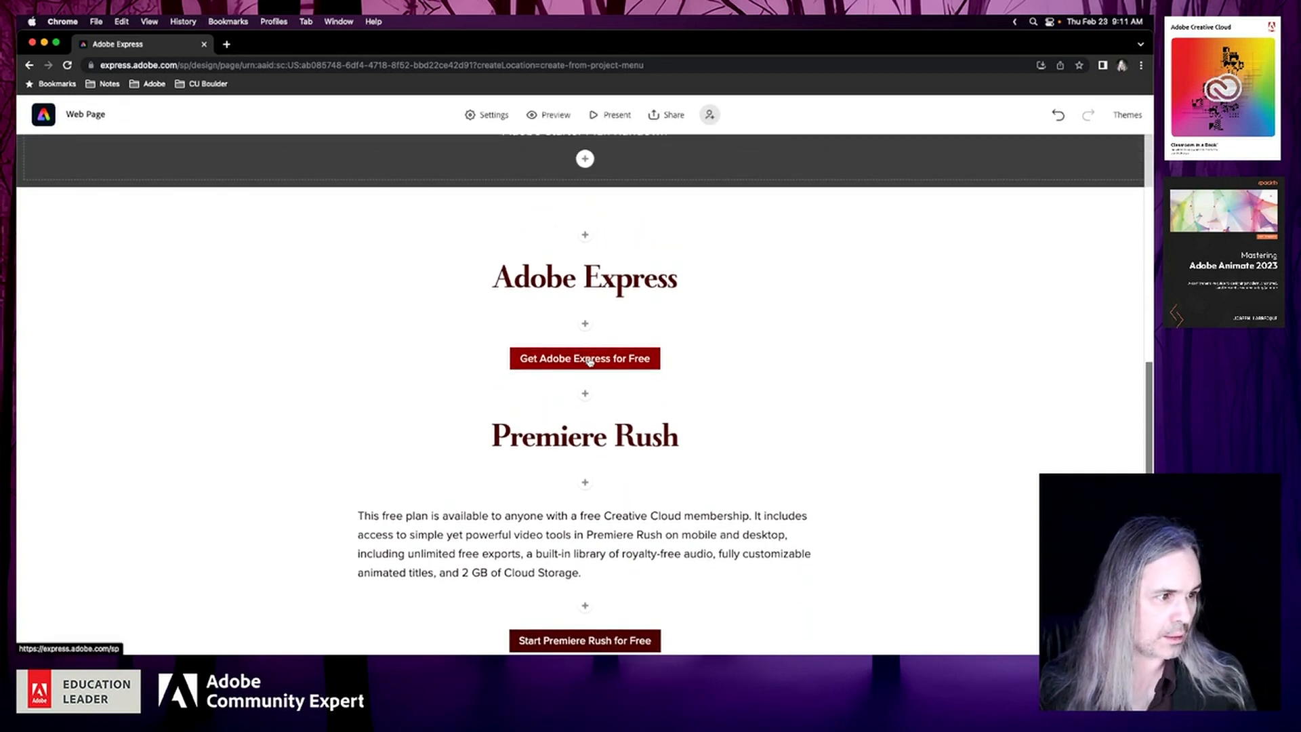
click(587, 357)
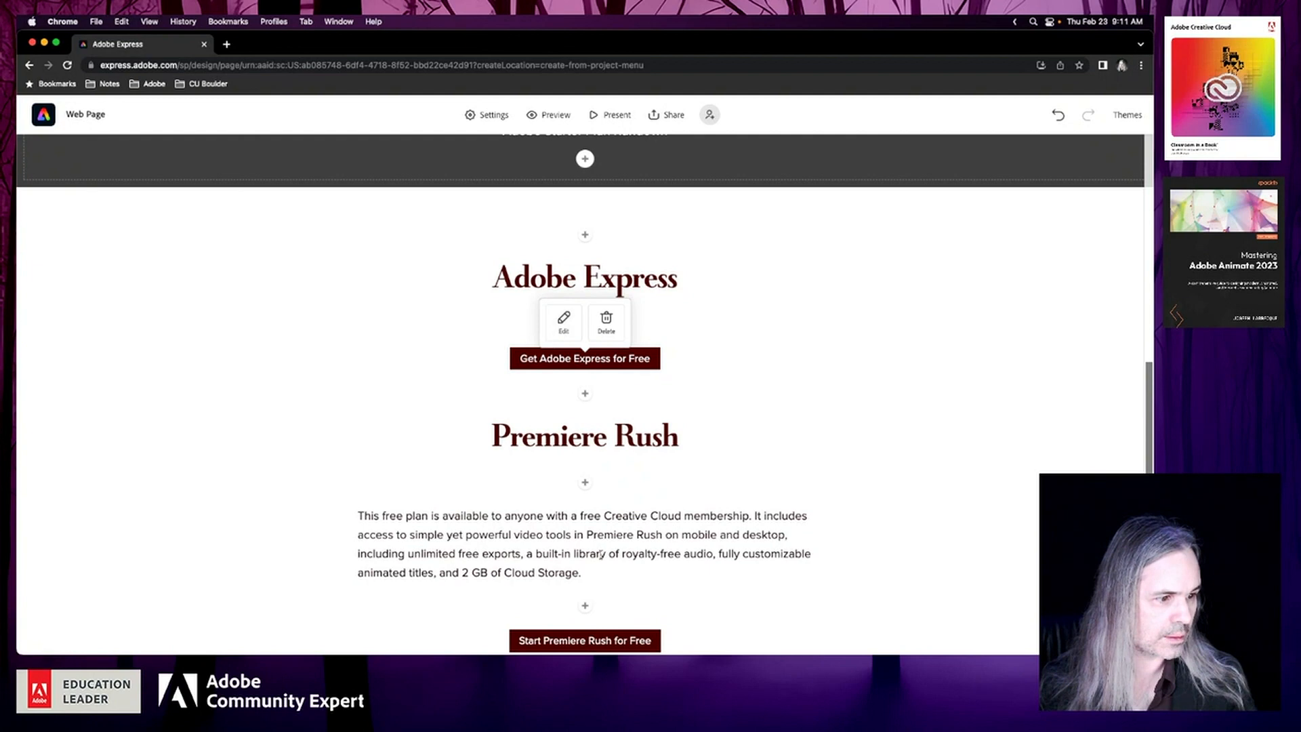
click(754, 554)
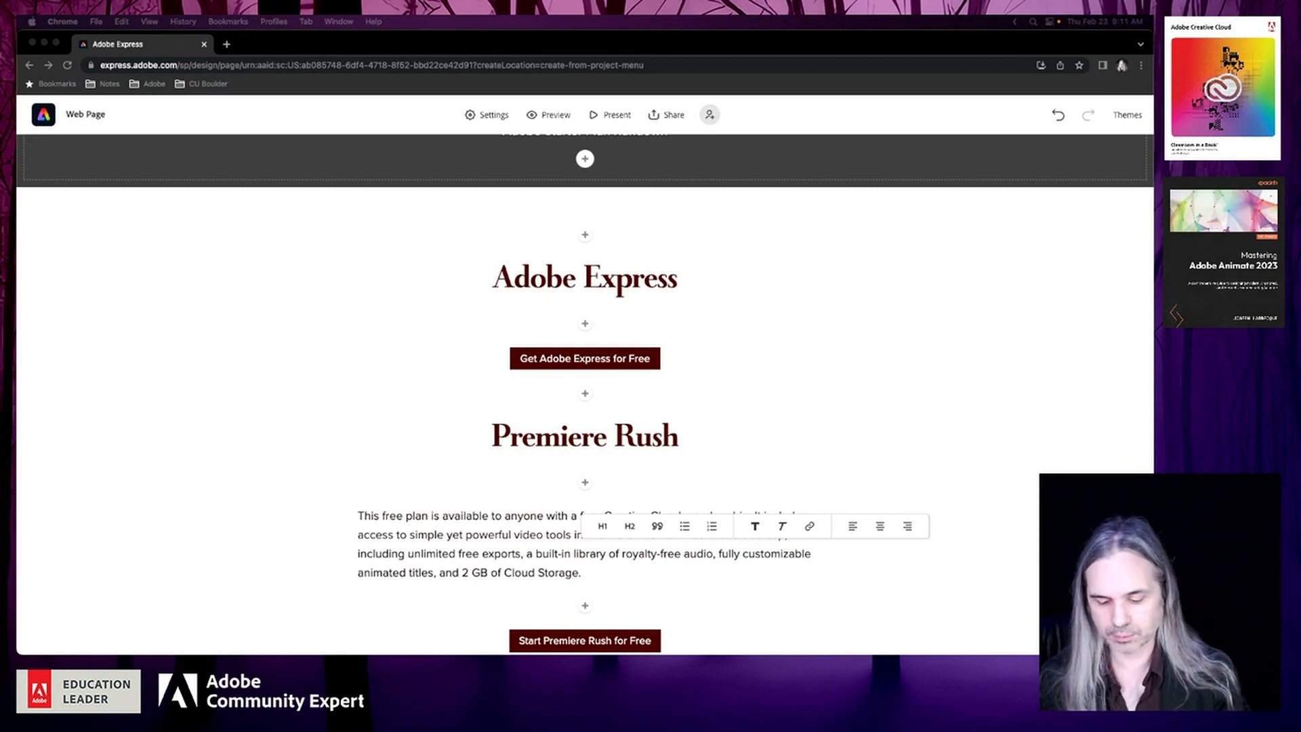
Paste the copied description starting "Make stunning social content" as a paragraph between the Adobe Express heading and its button
click(586, 324)
click(502, 284)
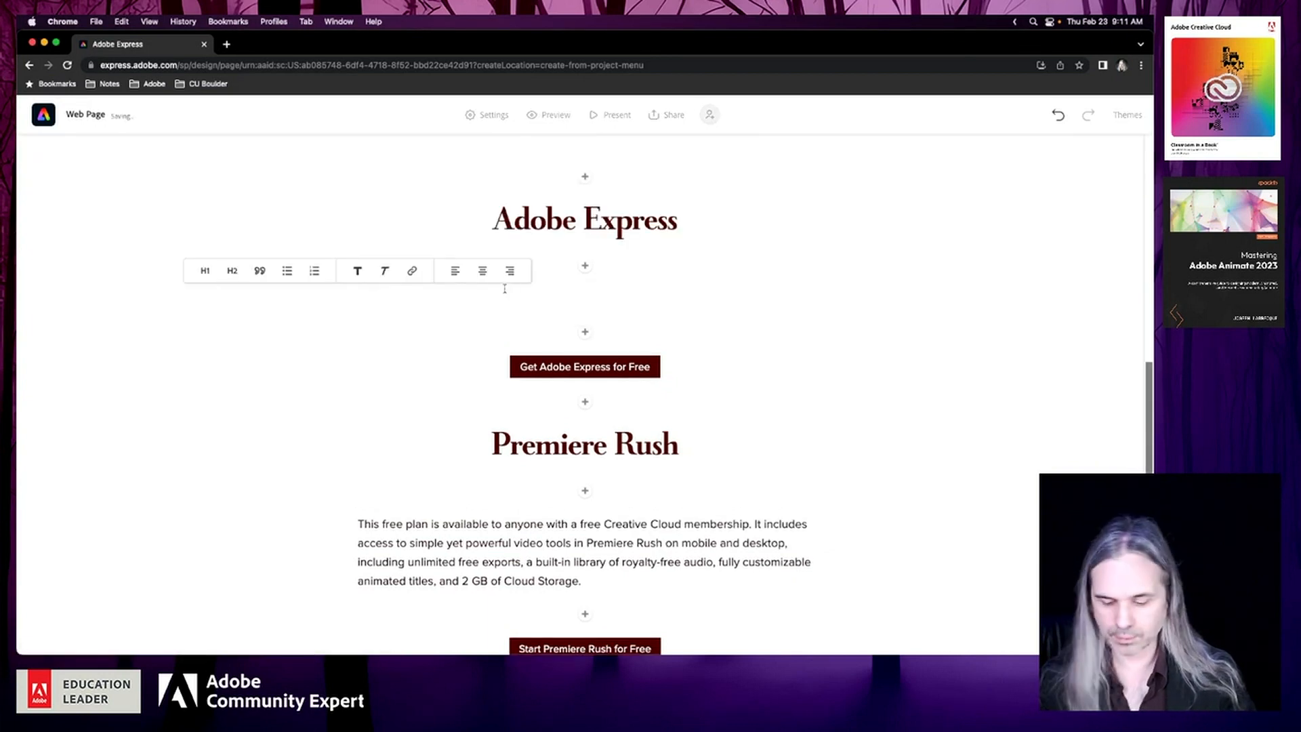
text(Make stunning social content, logos, banners, and more from thousands of free templates. Available on web and mobile.)
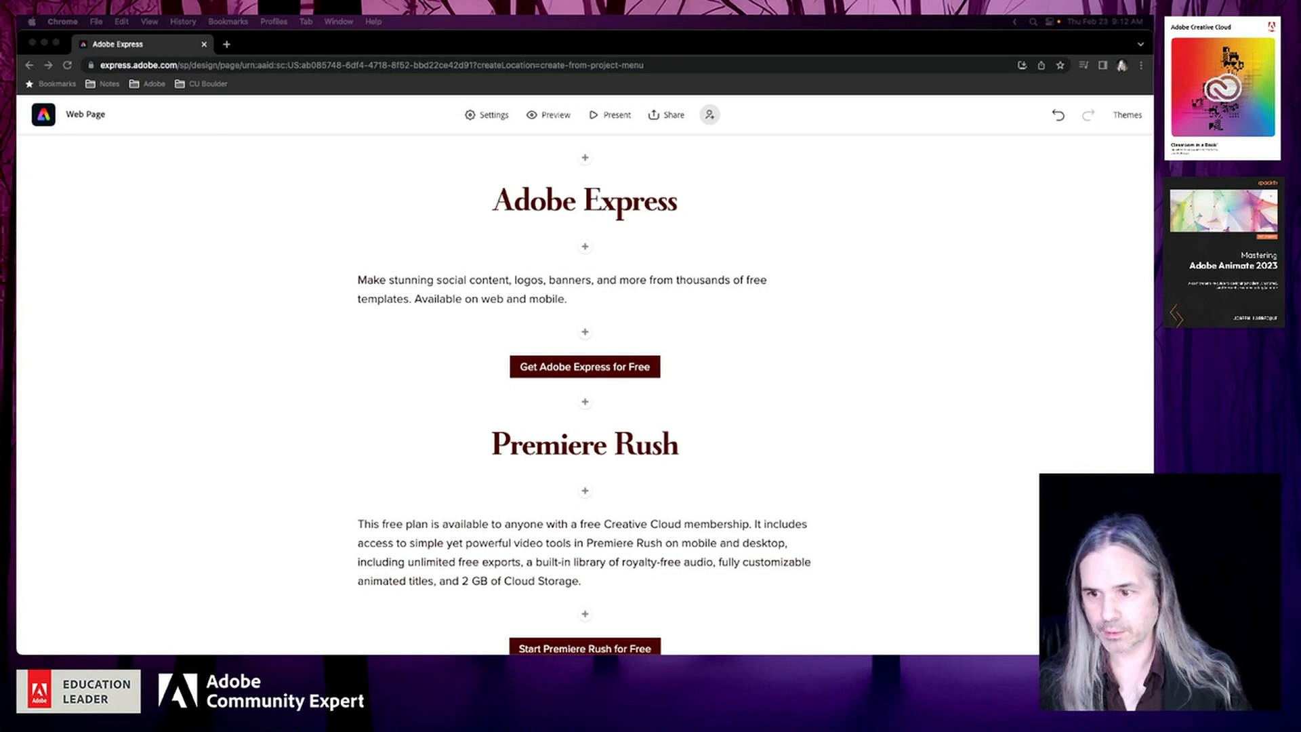
Paste the copied Quick Actions sentences into the Adobe Express paragraph just before "Available on web and mobile."
click(553, 292)
click(413, 298)
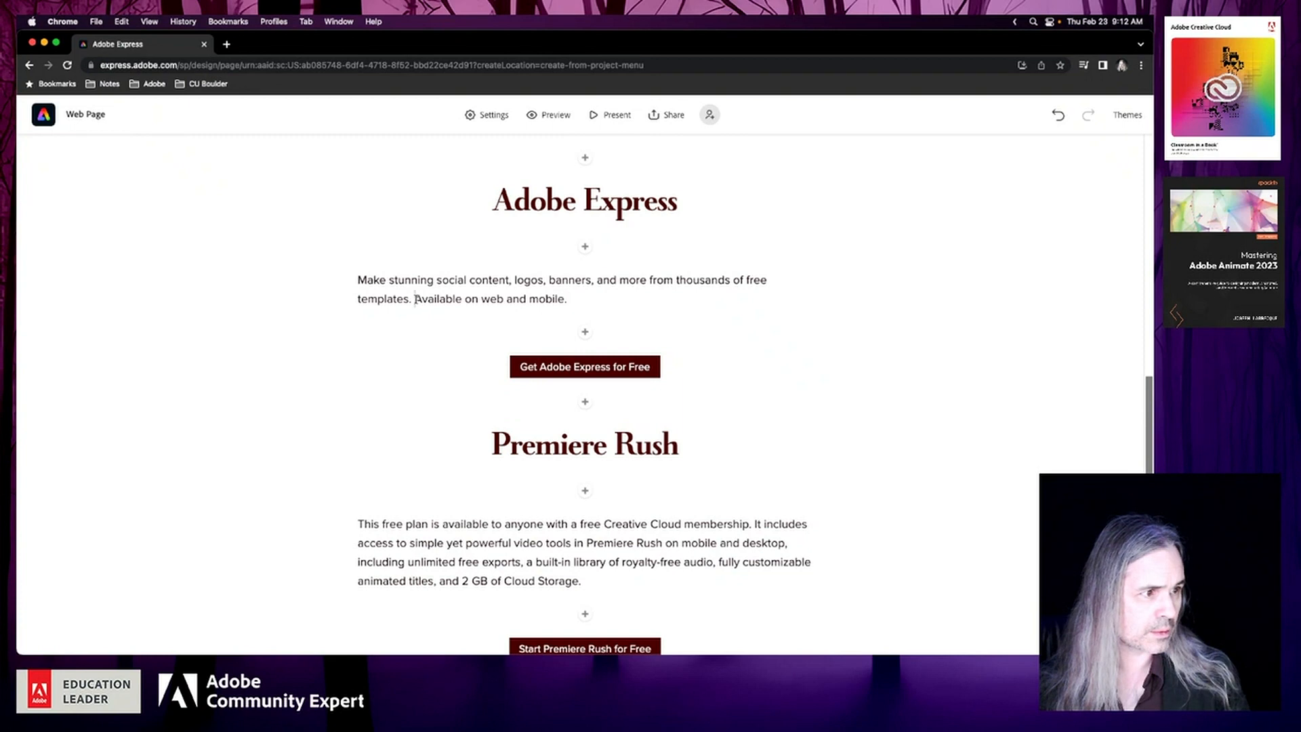
text(Fast and free editing for images, videos, and documents is just a click away with our Quick Actions. Resize content, convert files, and add effects in seconds.)
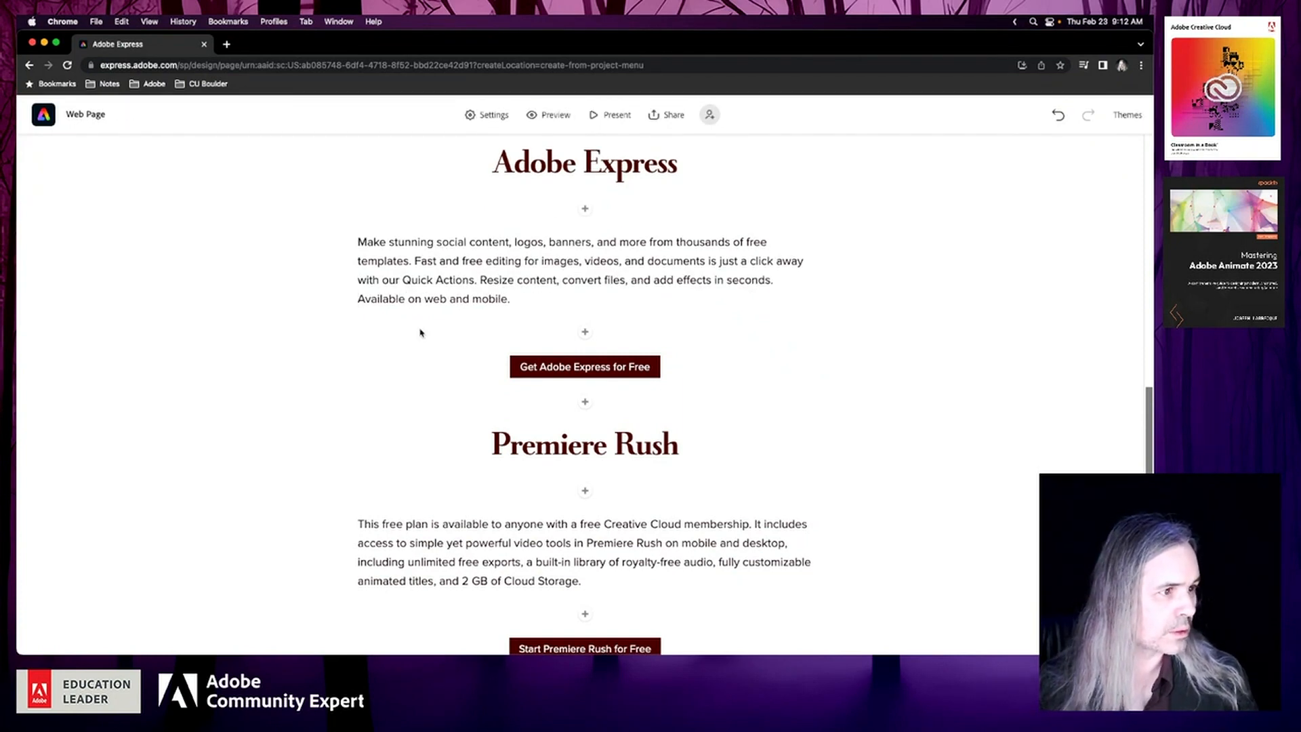
scroll(855, 355, up, 1)
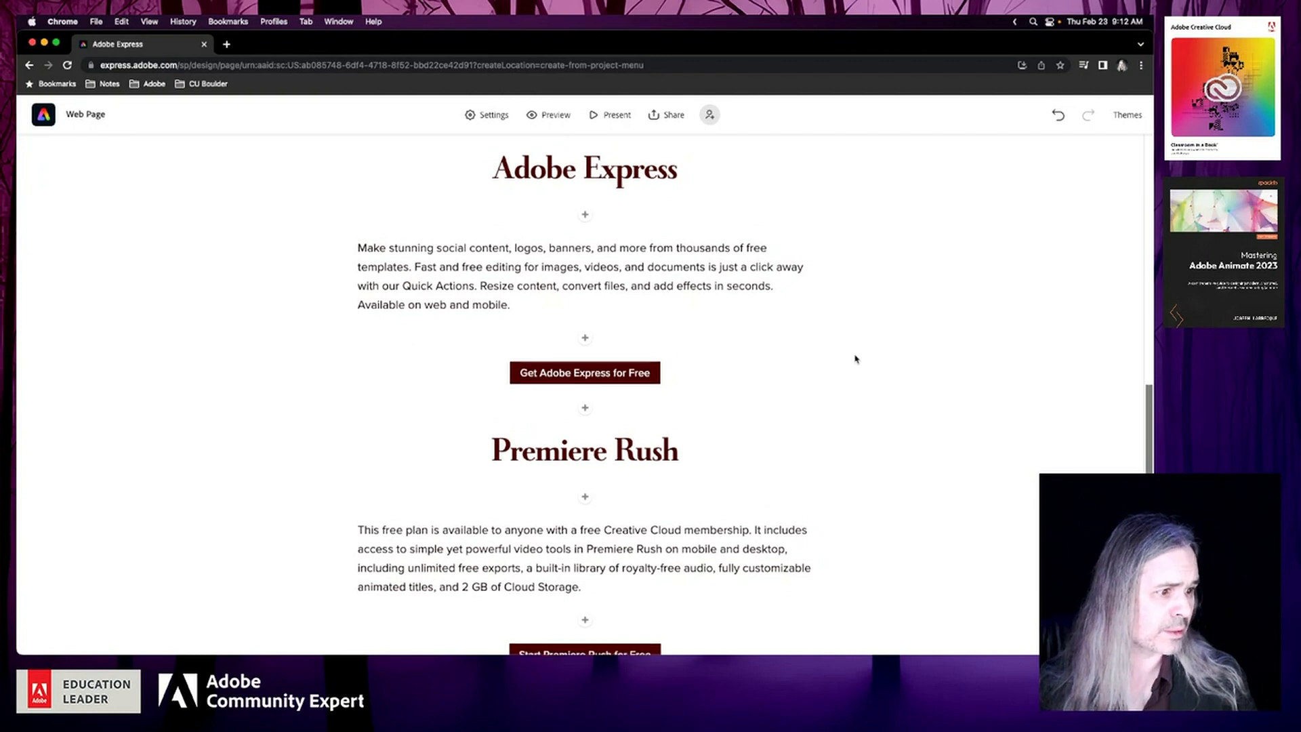
scroll(855, 359, up, 3)
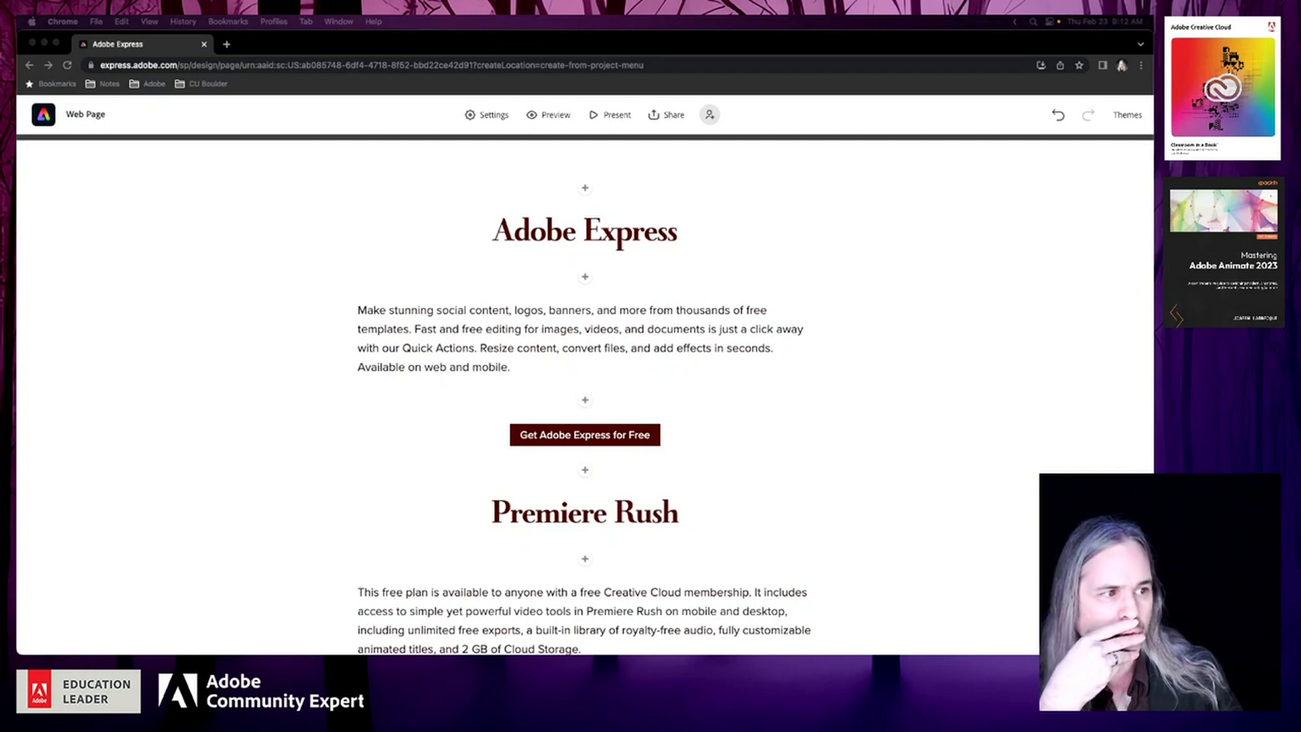
Remove the 2 GB of Cloud Storage mention from the Premiere Rush paragraph and insert "and" before "fully customizable animated titles."
scroll(305, 430, down, 3)
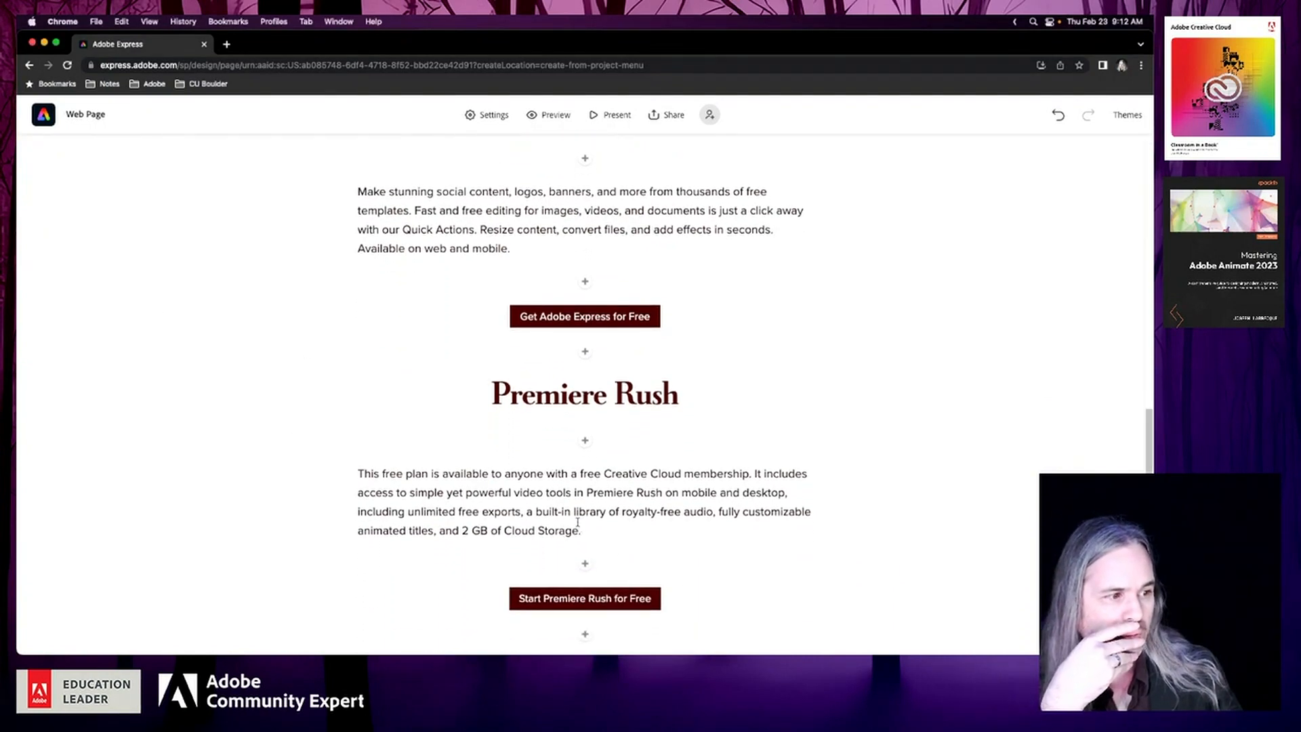
drag(578, 530, 439, 530)
key(BackSpace)
key(BackSpace)
key(BackSpace)
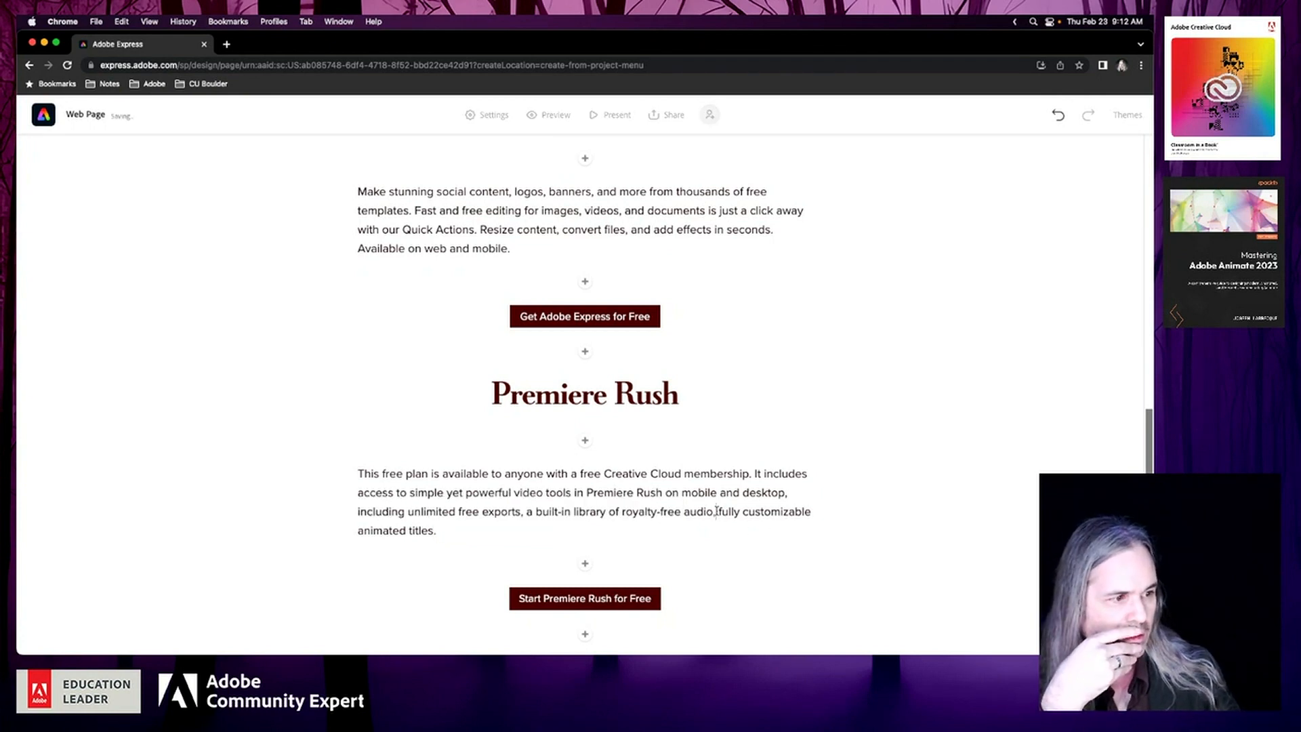
text(and)
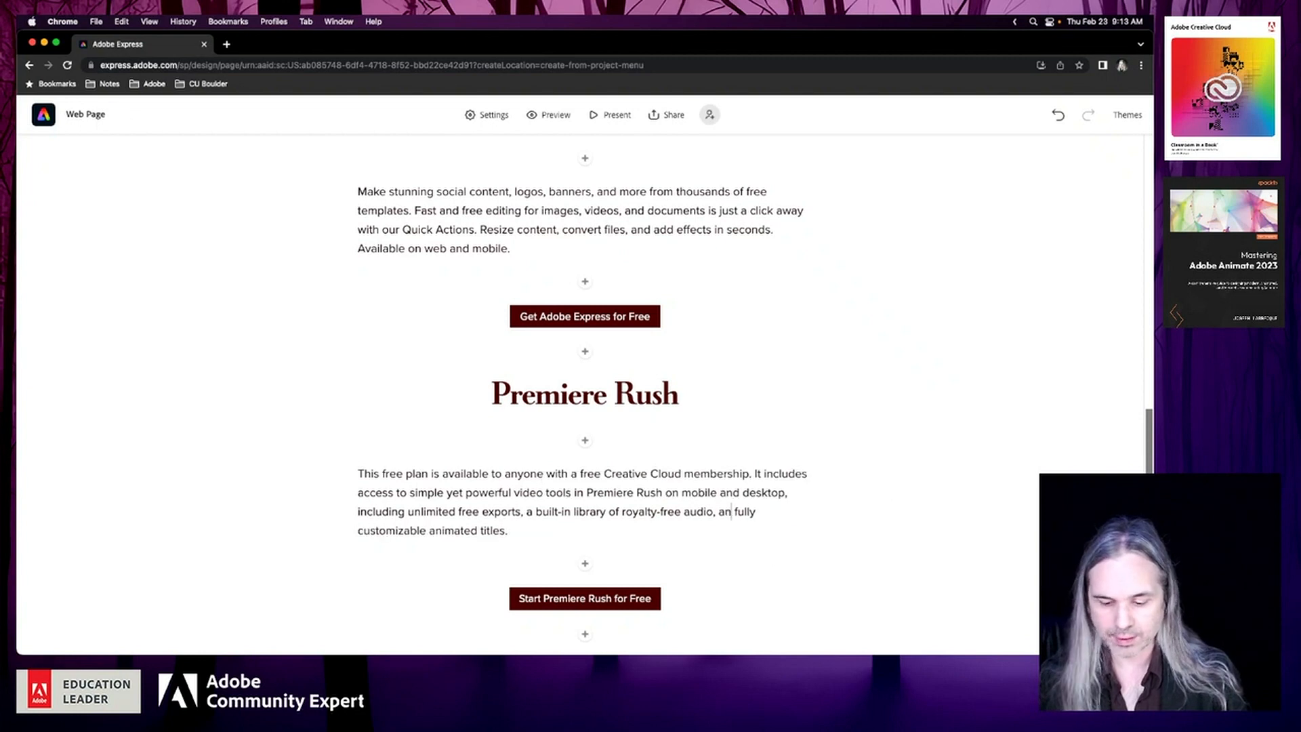
scroll(474, 529, down, 1)
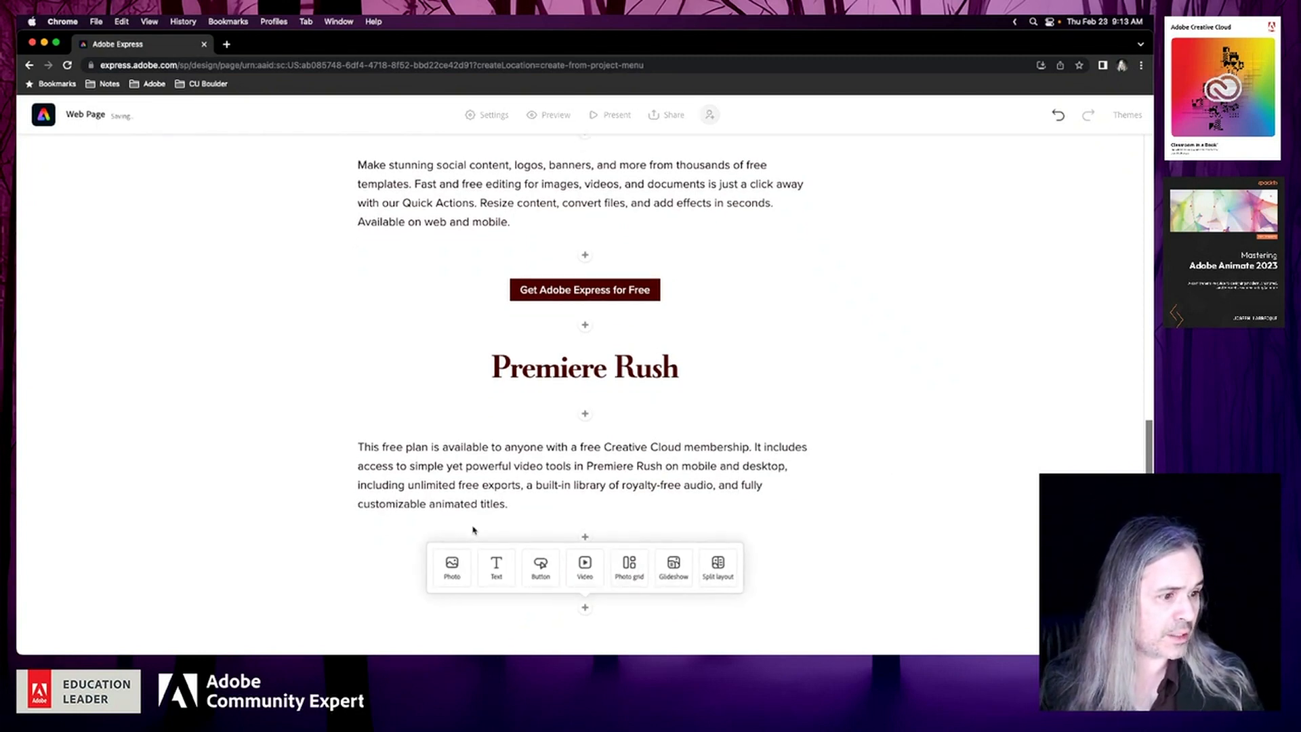
Add a centred H1 heading reading "Adobe Stock" below the Premiere Rush button
click(388, 485)
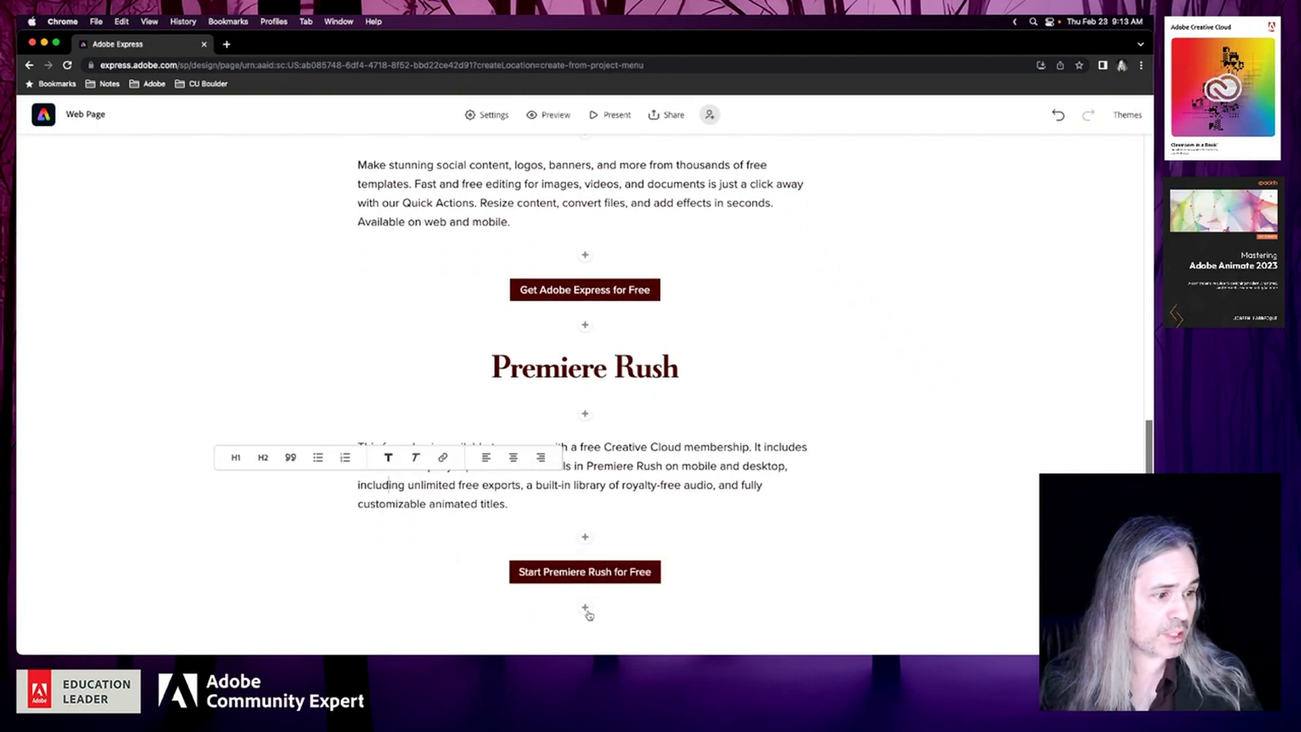
click(586, 610)
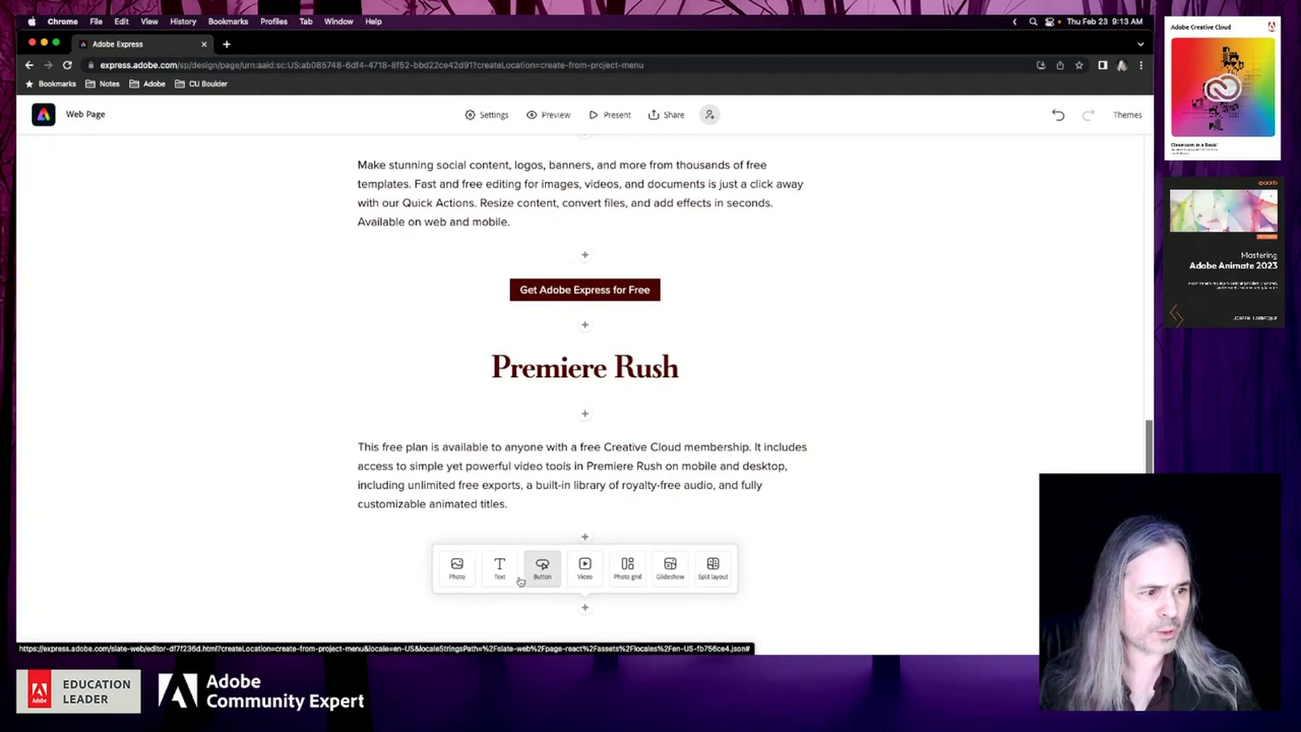
click(500, 570)
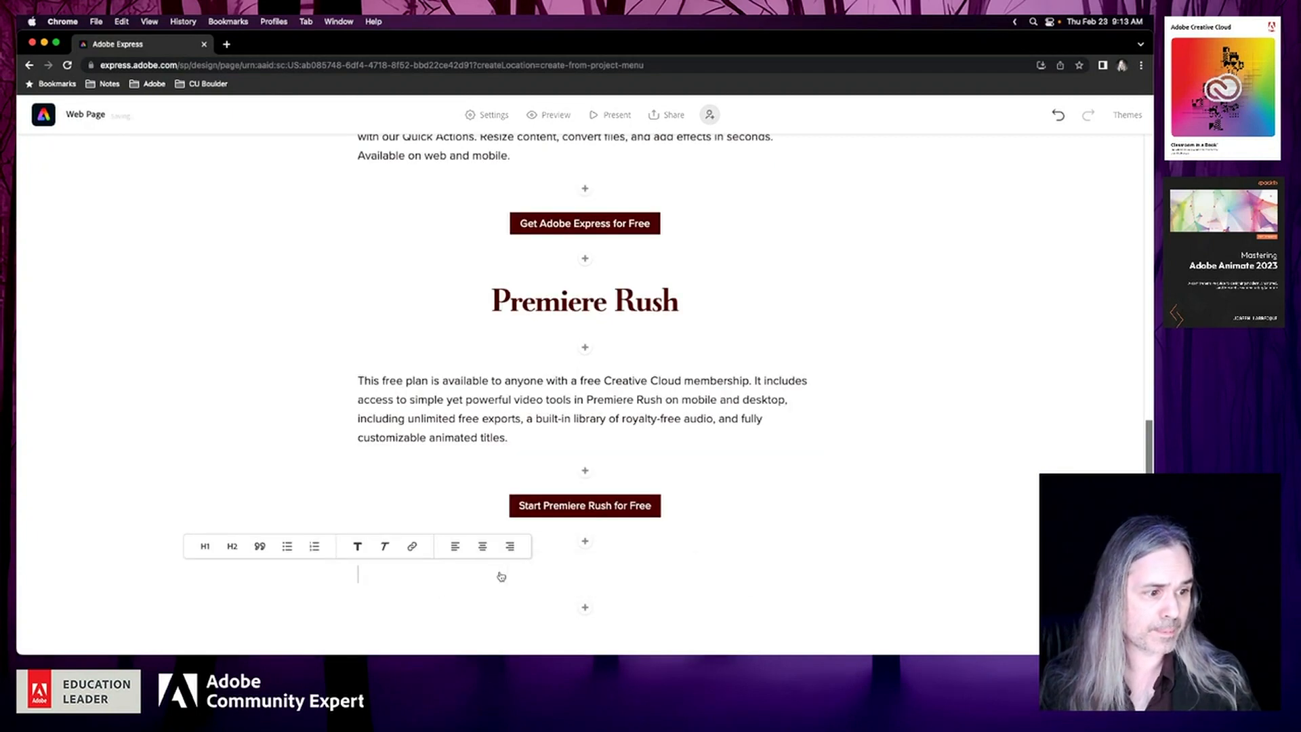
text(Adobe Stock)
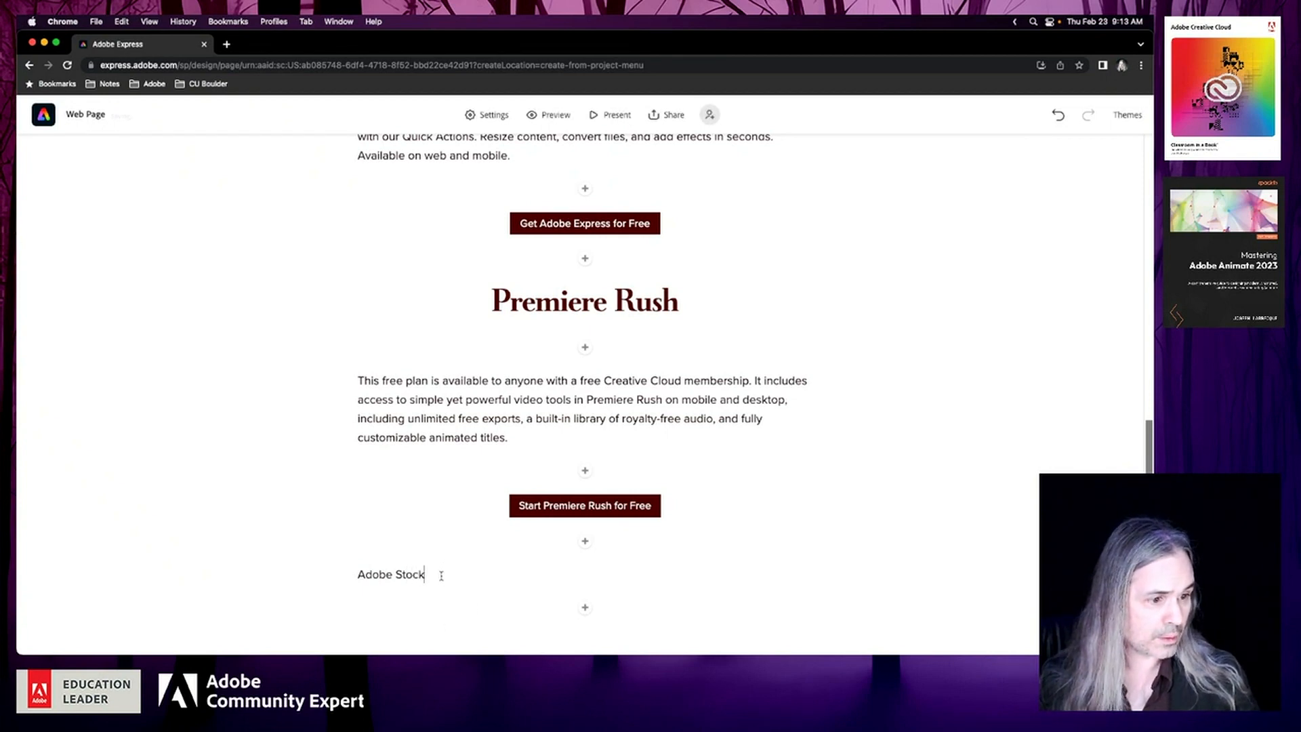
click(419, 574)
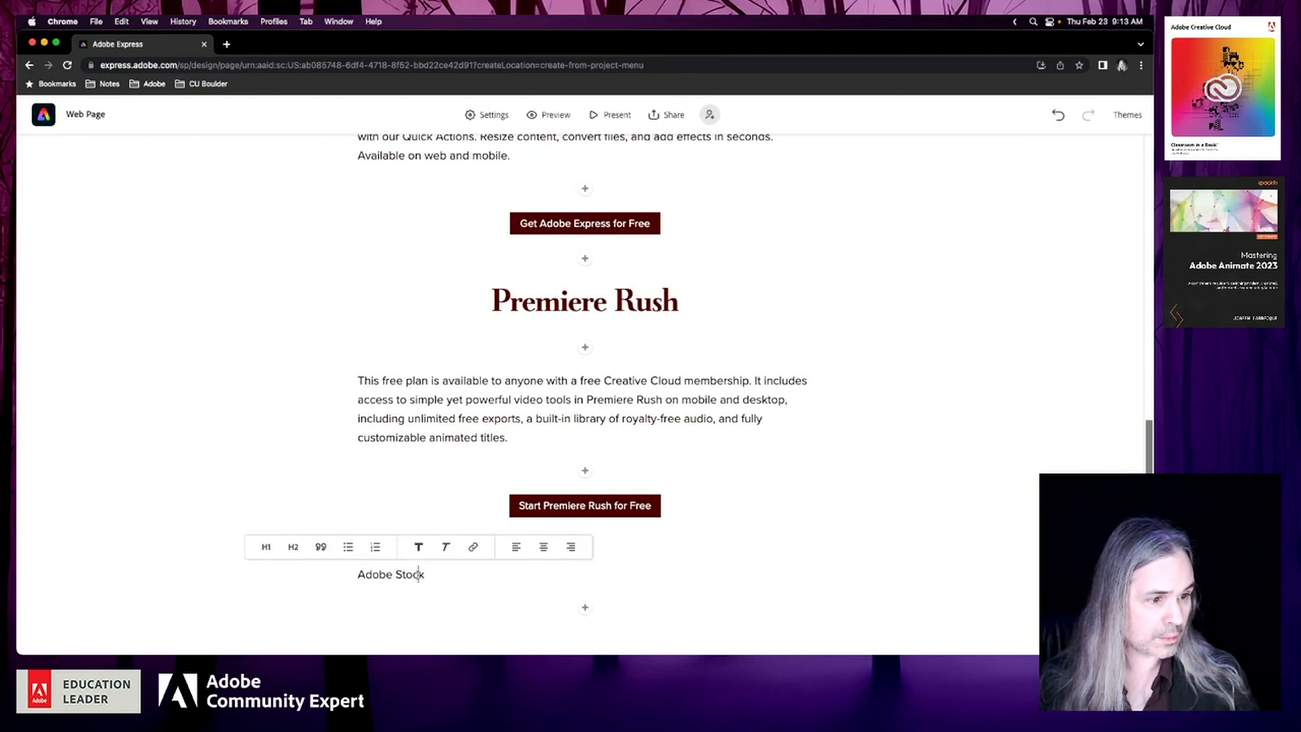
click(266, 547)
click(624, 527)
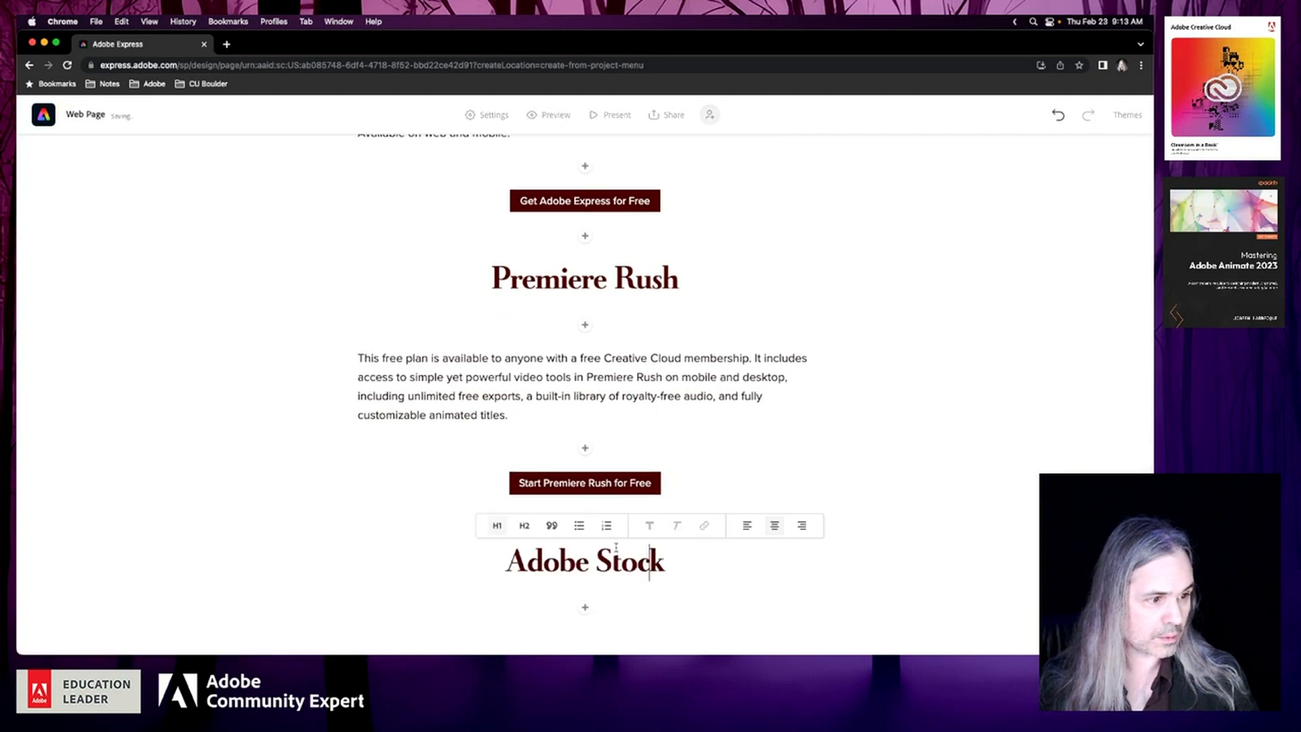
Add a centred H1 heading reading "Adobe Fonts" below the Adobe Stock heading
click(585, 607)
click(500, 569)
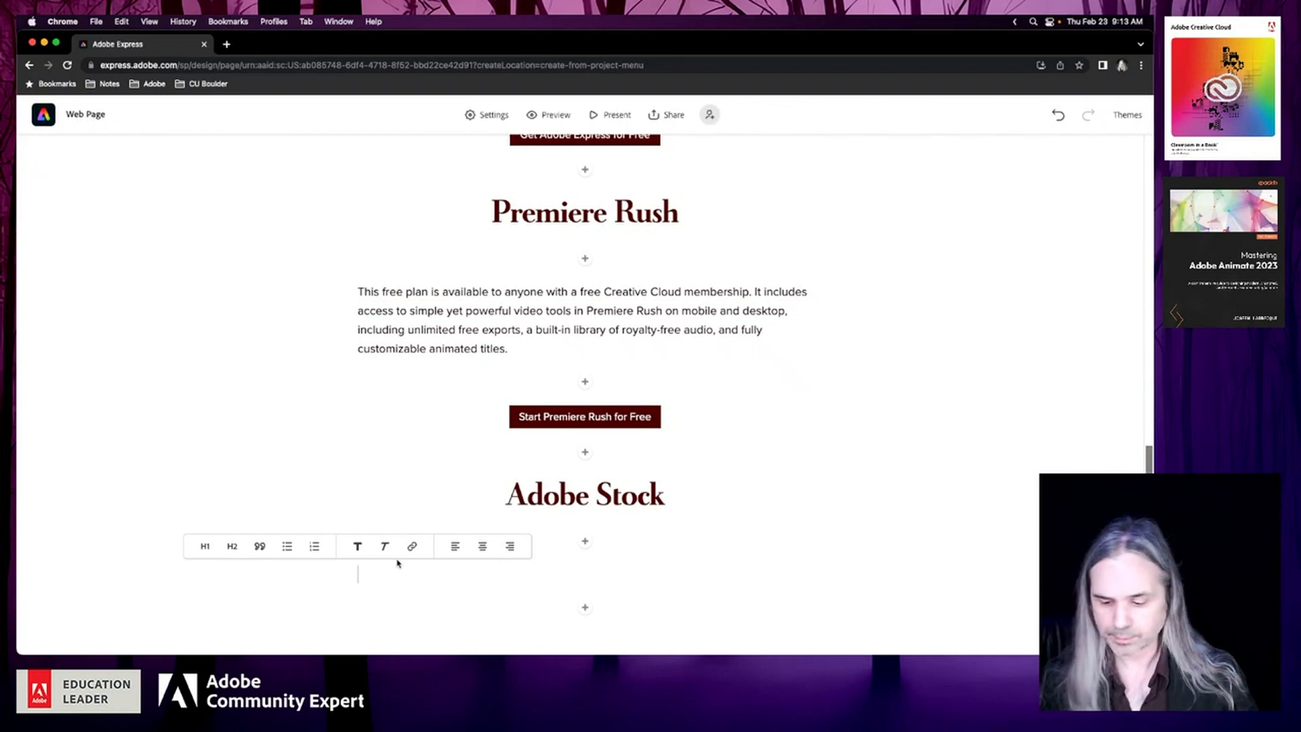
text(Adobe F)
text(onts)
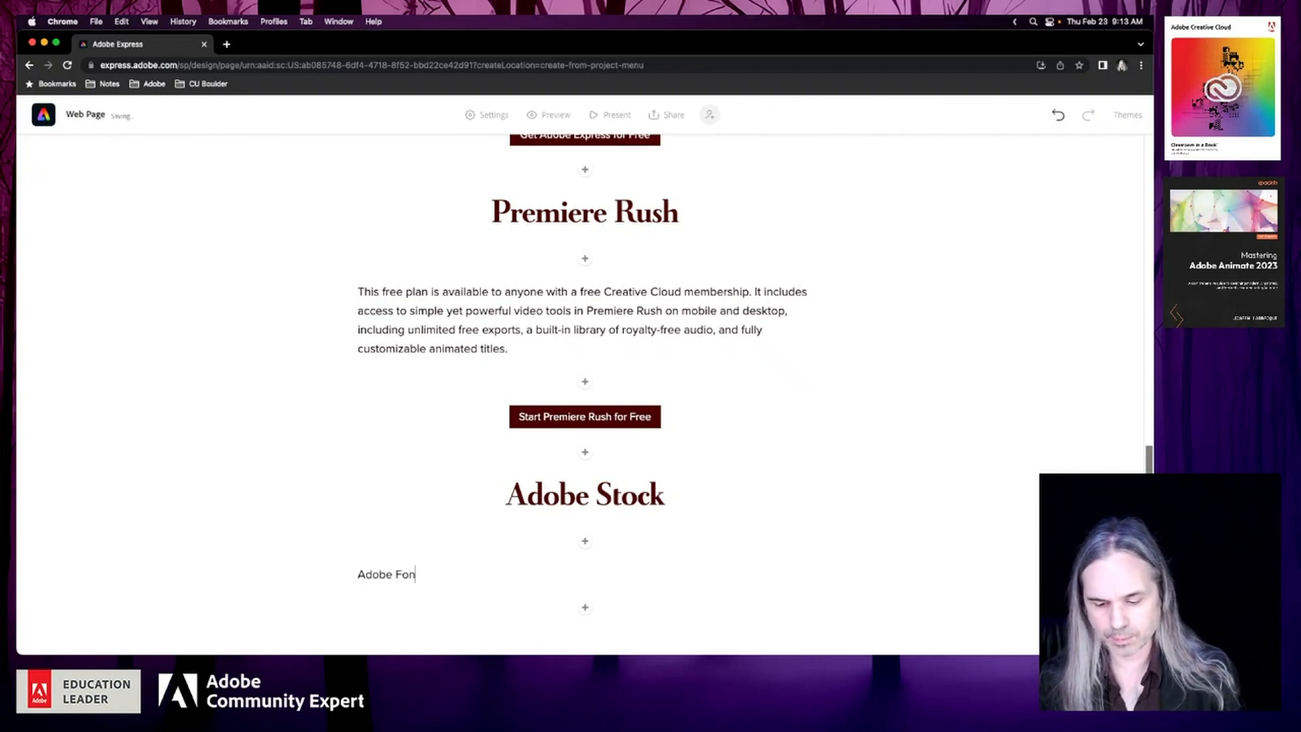
click(421, 576)
click(544, 546)
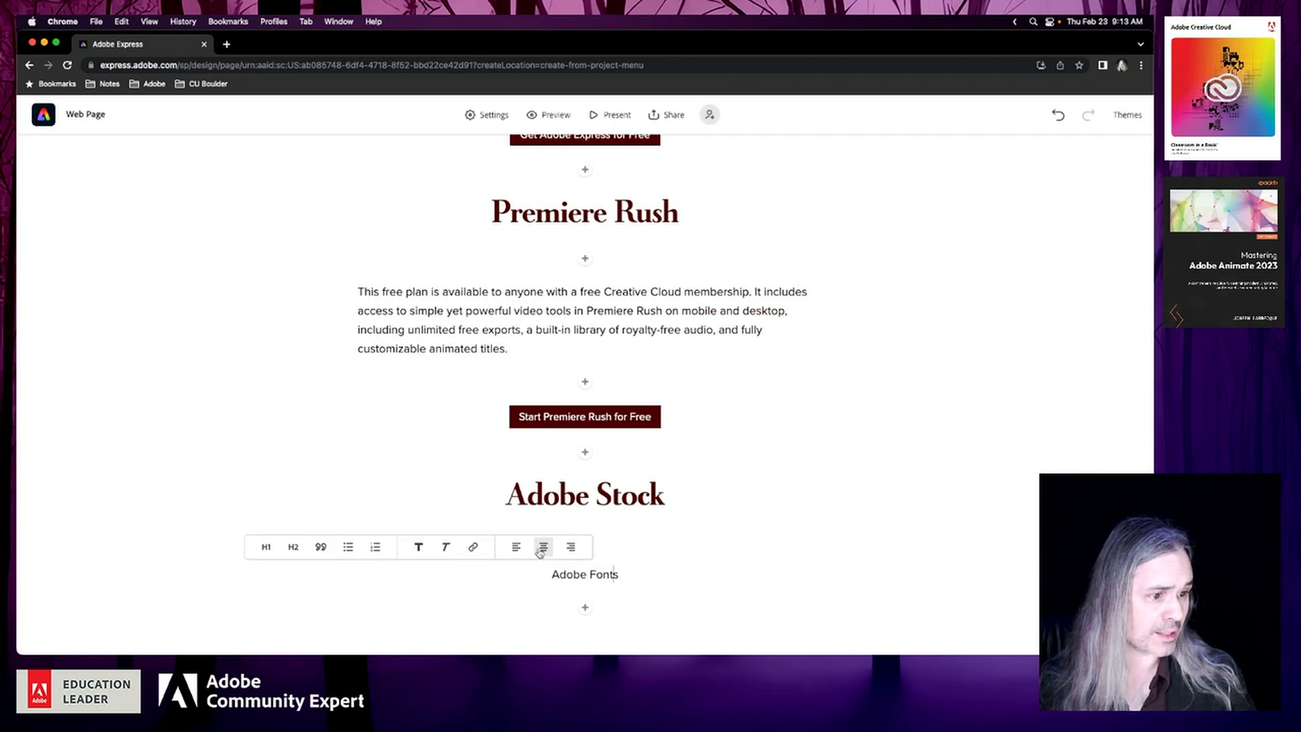
click(462, 547)
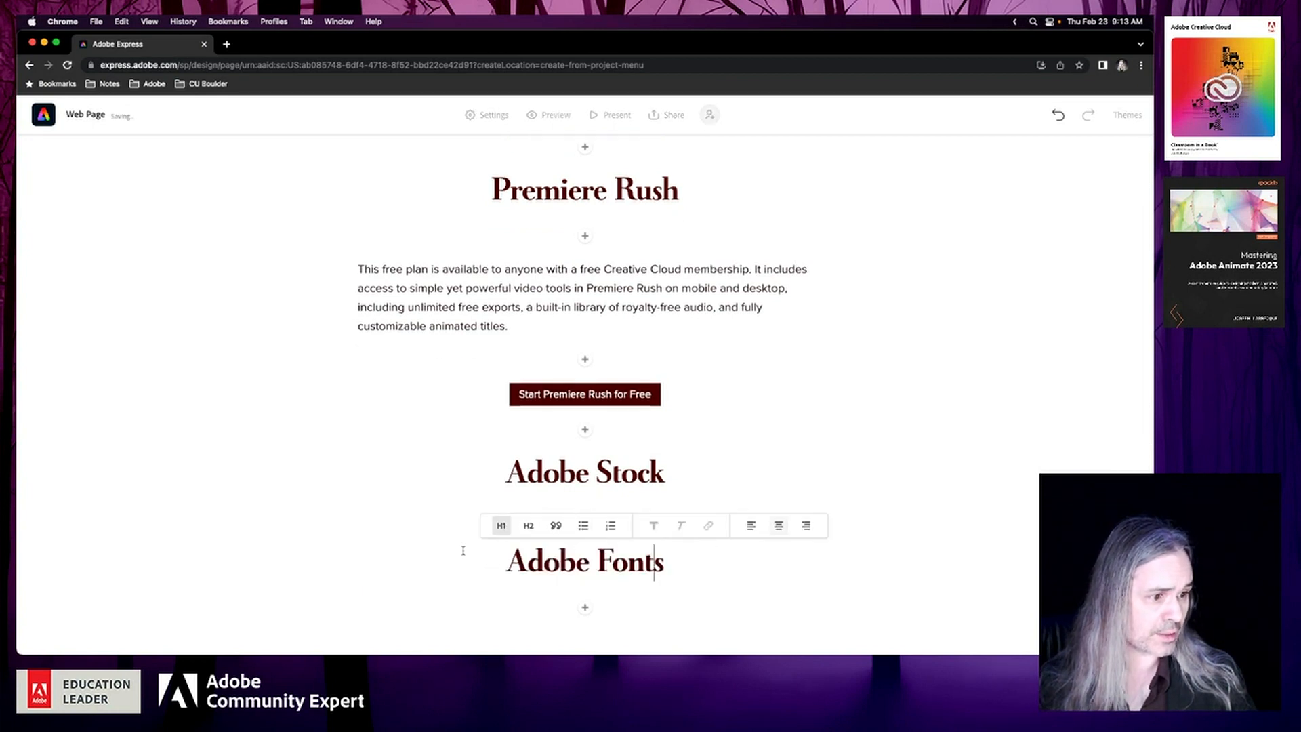
Add a centred H1 heading reading "Adobe Substance 3D Collection" below the Adobe Fonts heading
click(586, 607)
click(499, 568)
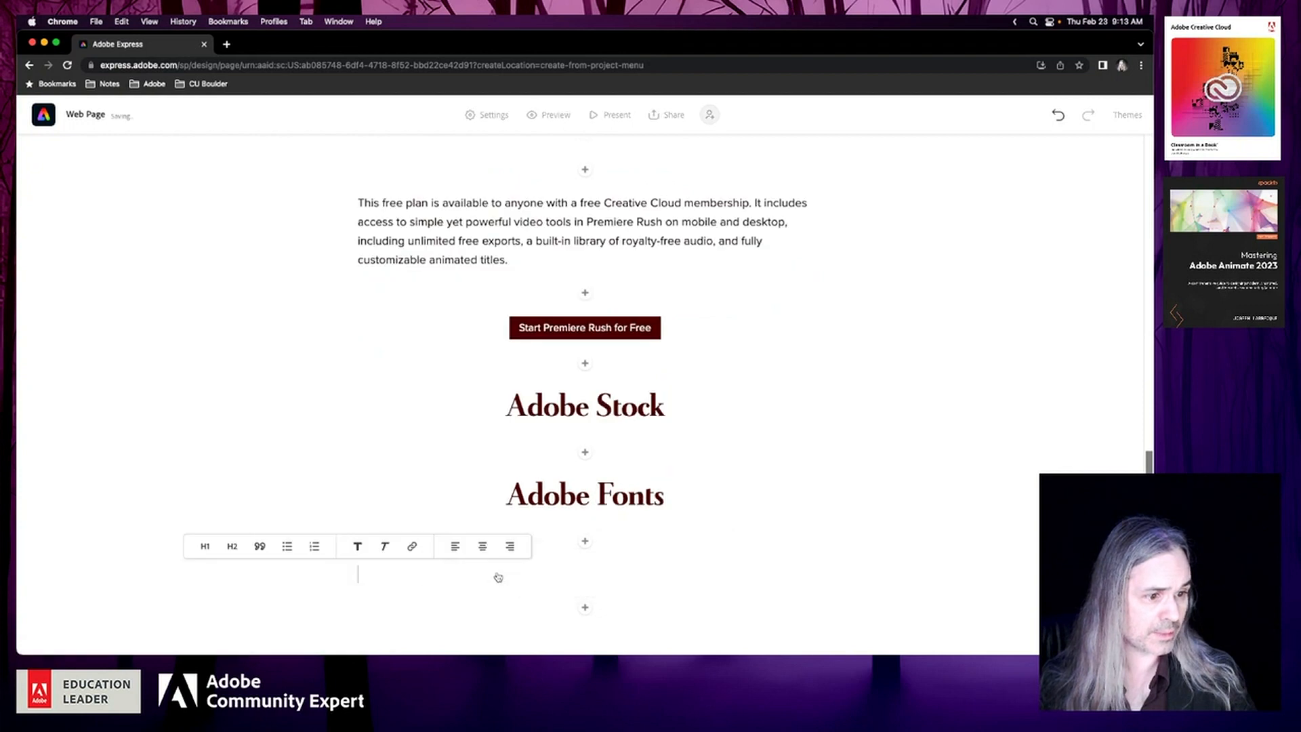
text(Ado)
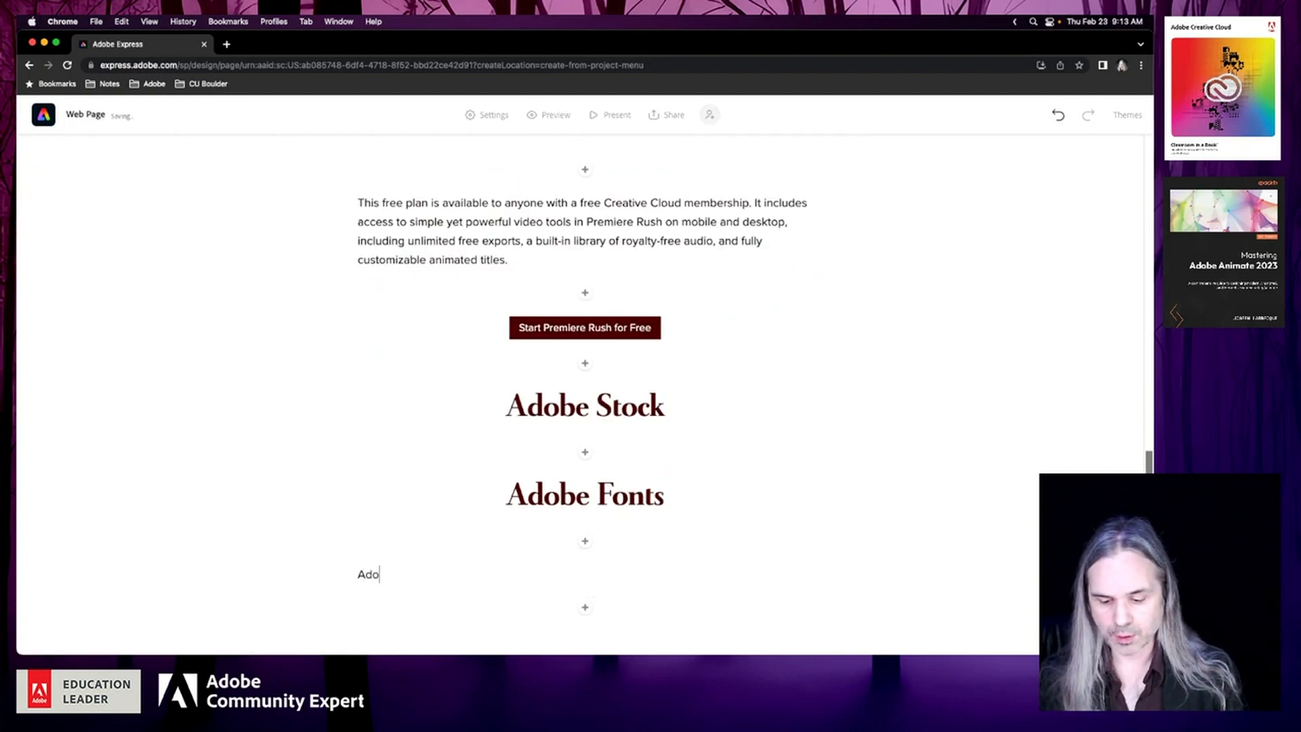
text(be Substa)
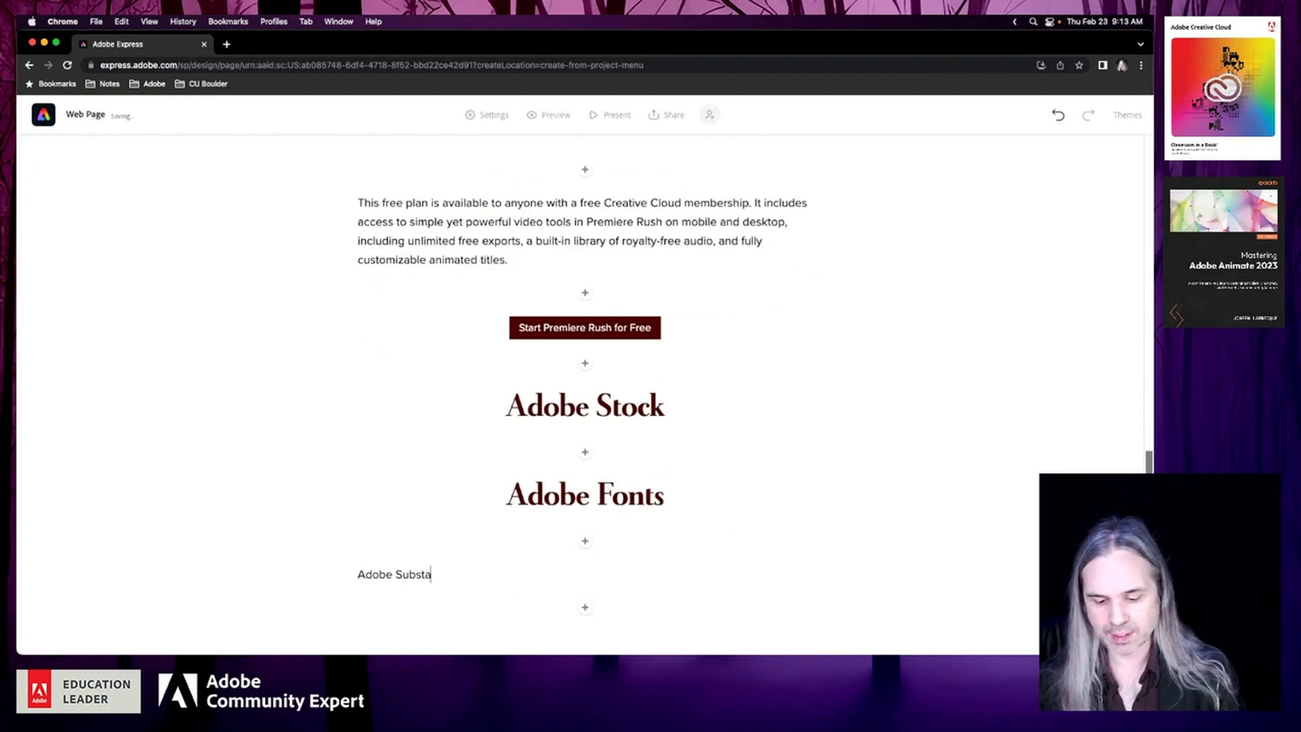
text(nce 3D)
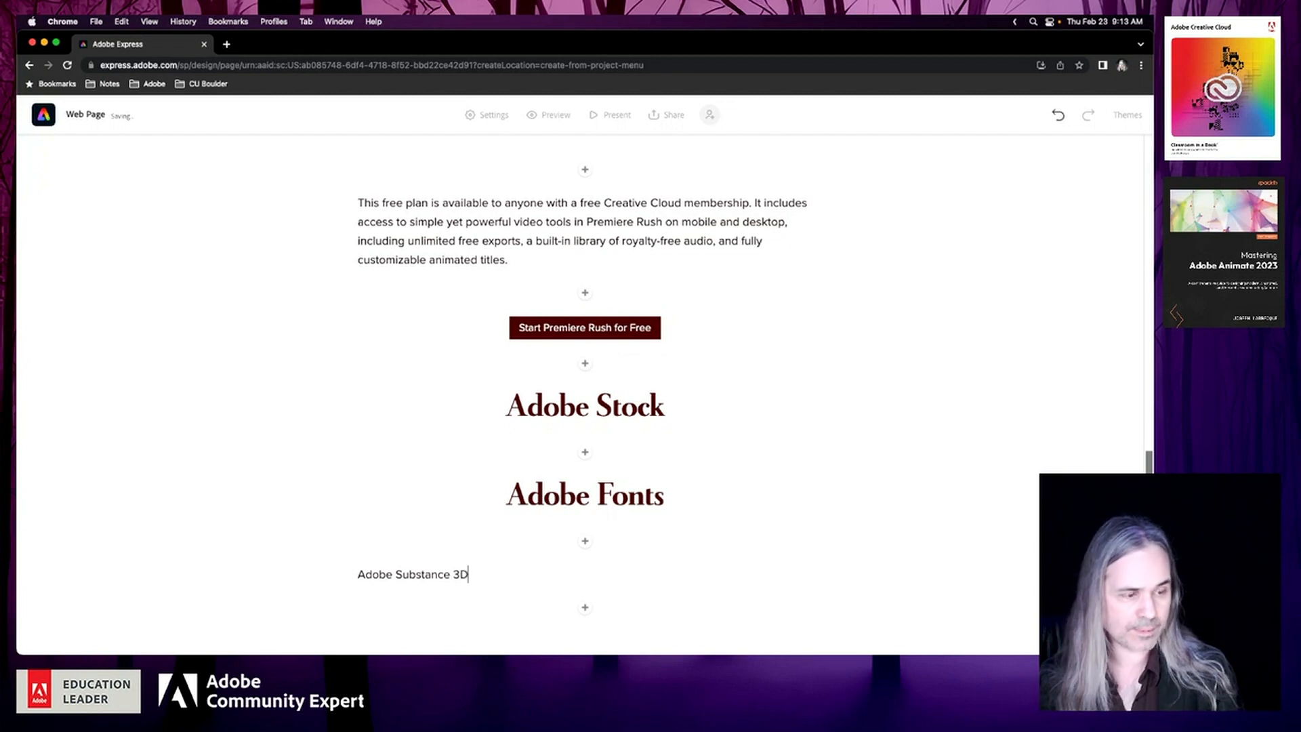
text( Collect)
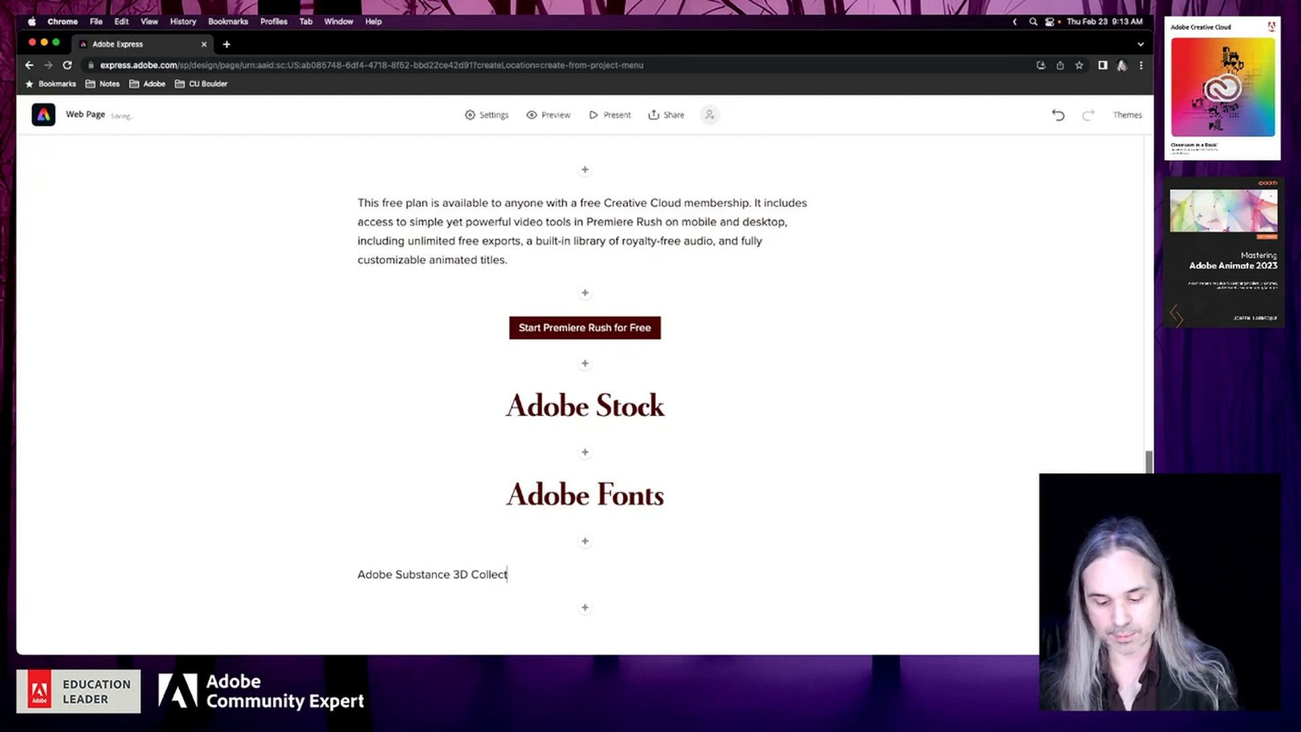
text(ion)
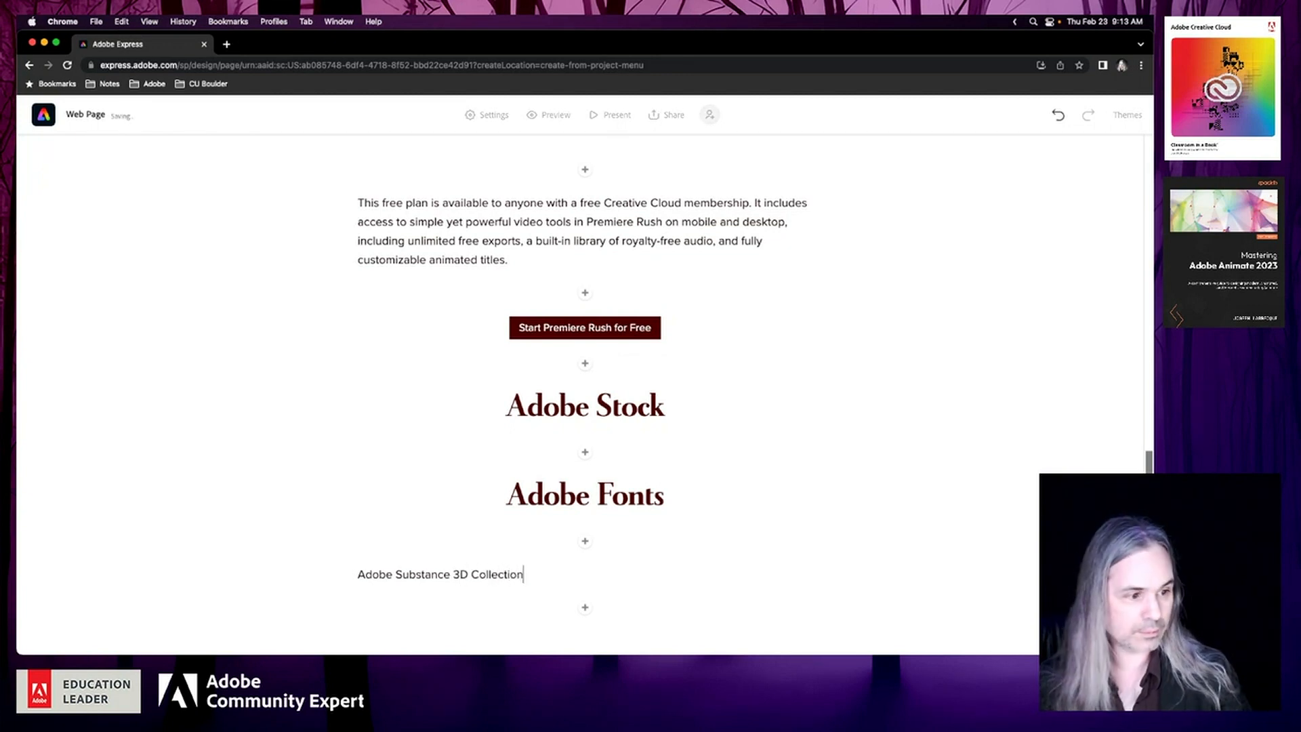
click(477, 576)
click(327, 547)
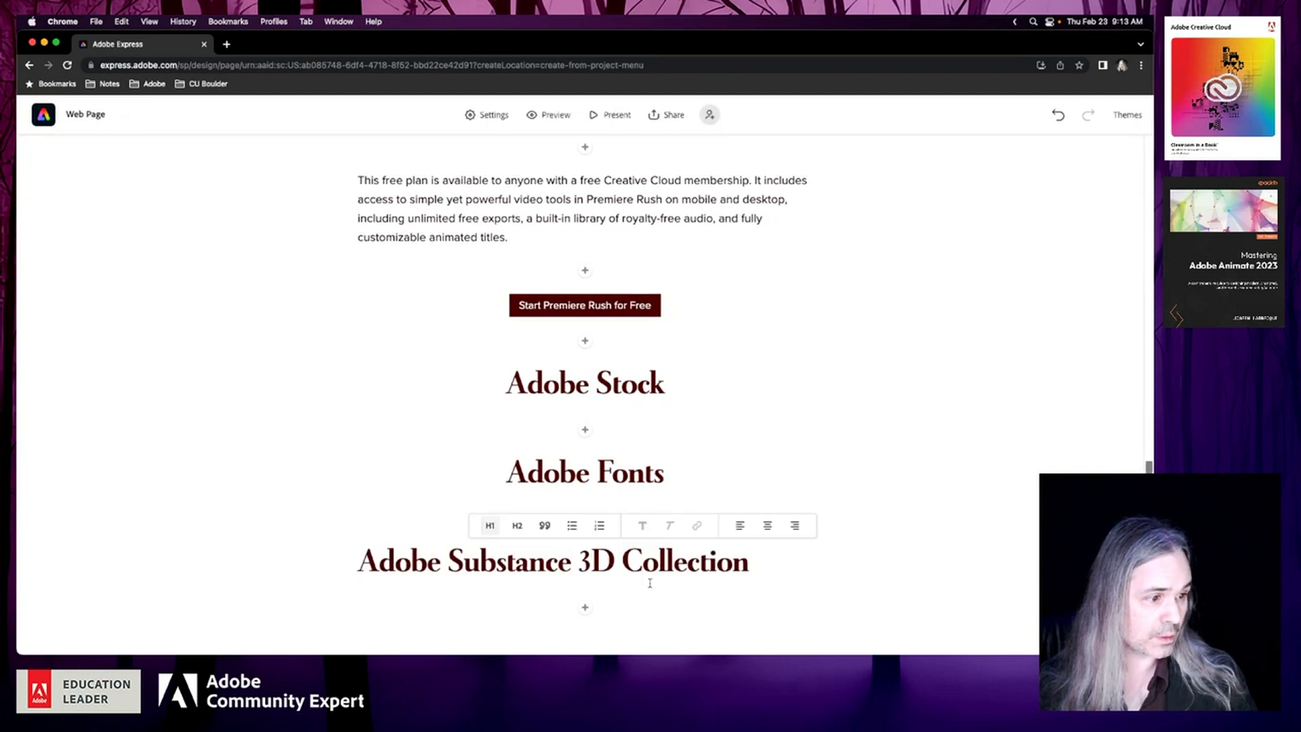
click(767, 526)
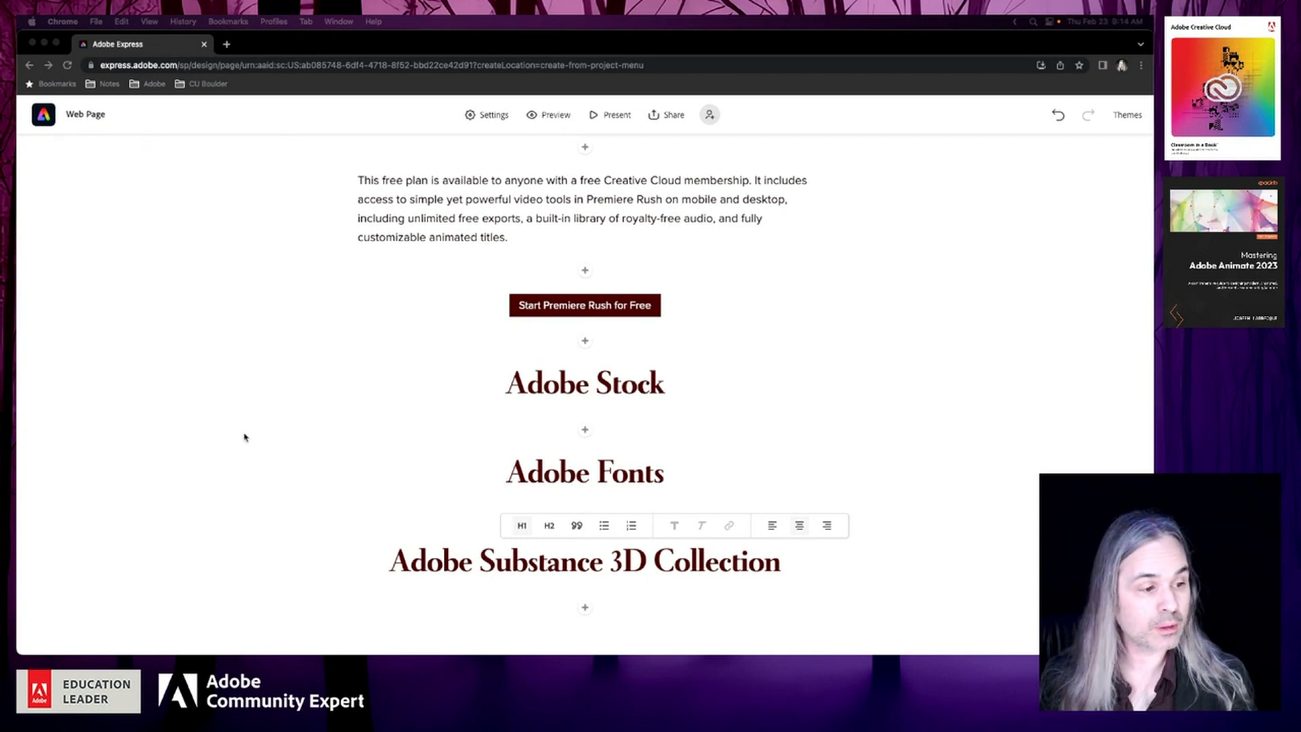
Add a centred H1 heading reading "Adobe Bridge" below the Adobe Substance 3D Collection heading
click(587, 611)
click(587, 612)
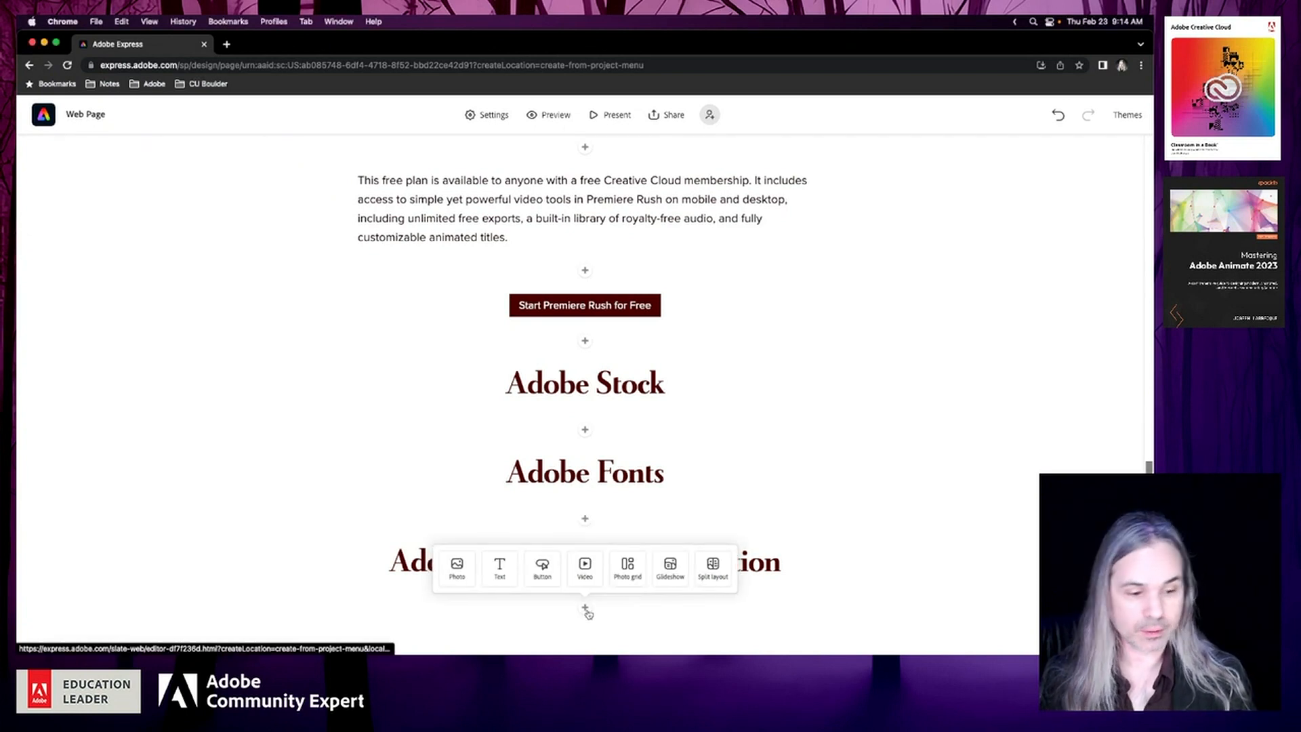
click(500, 567)
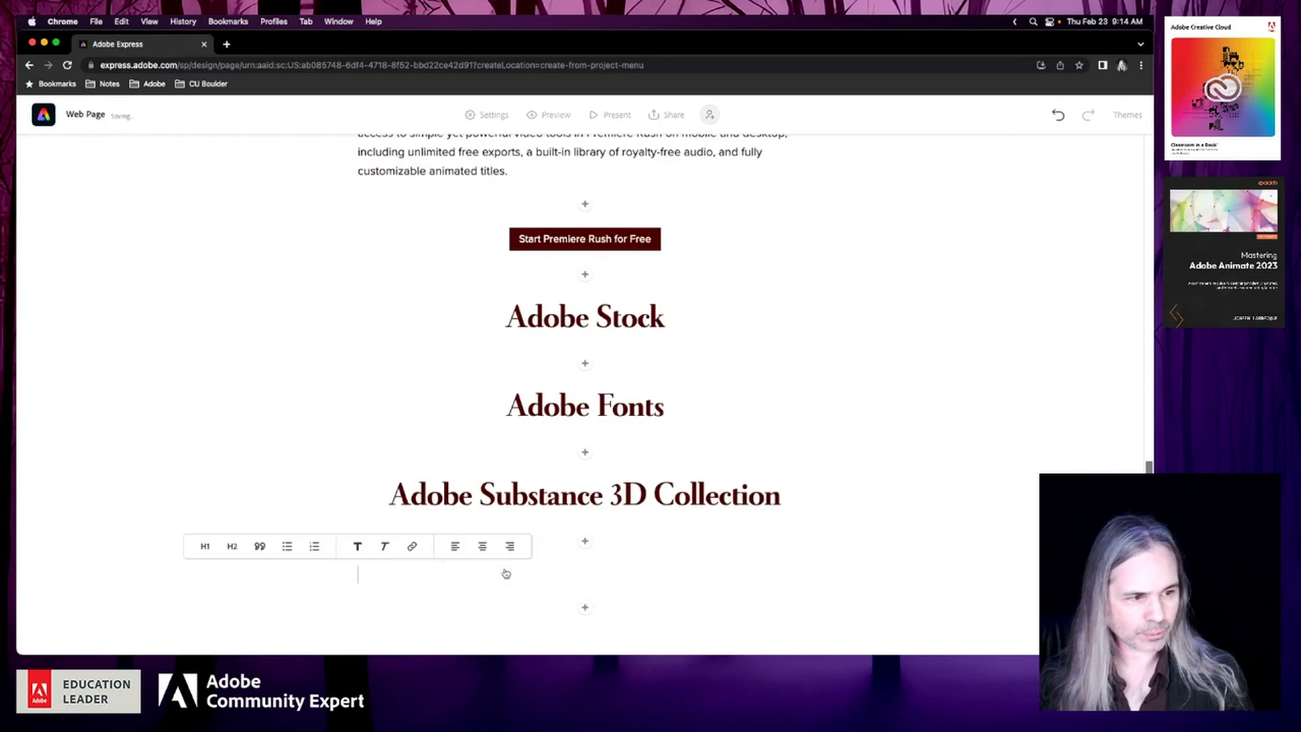
text(Adobe Br)
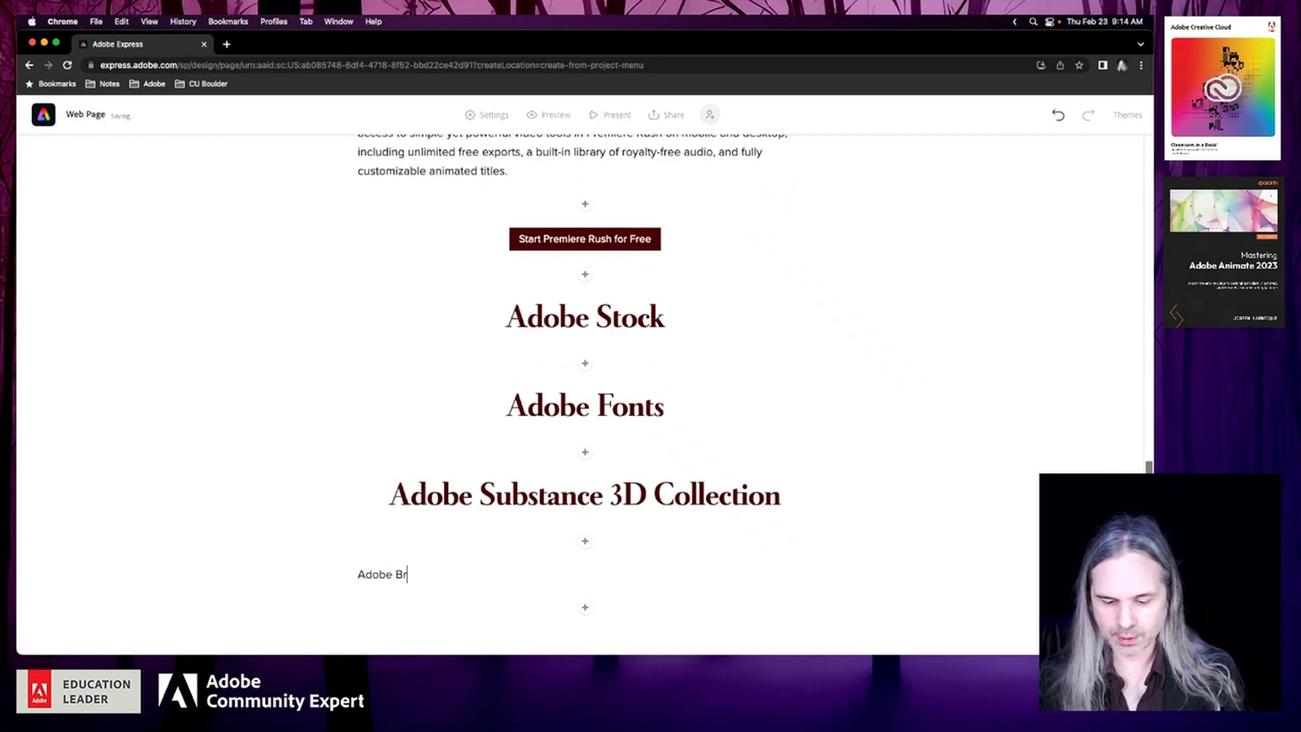
text(idge)
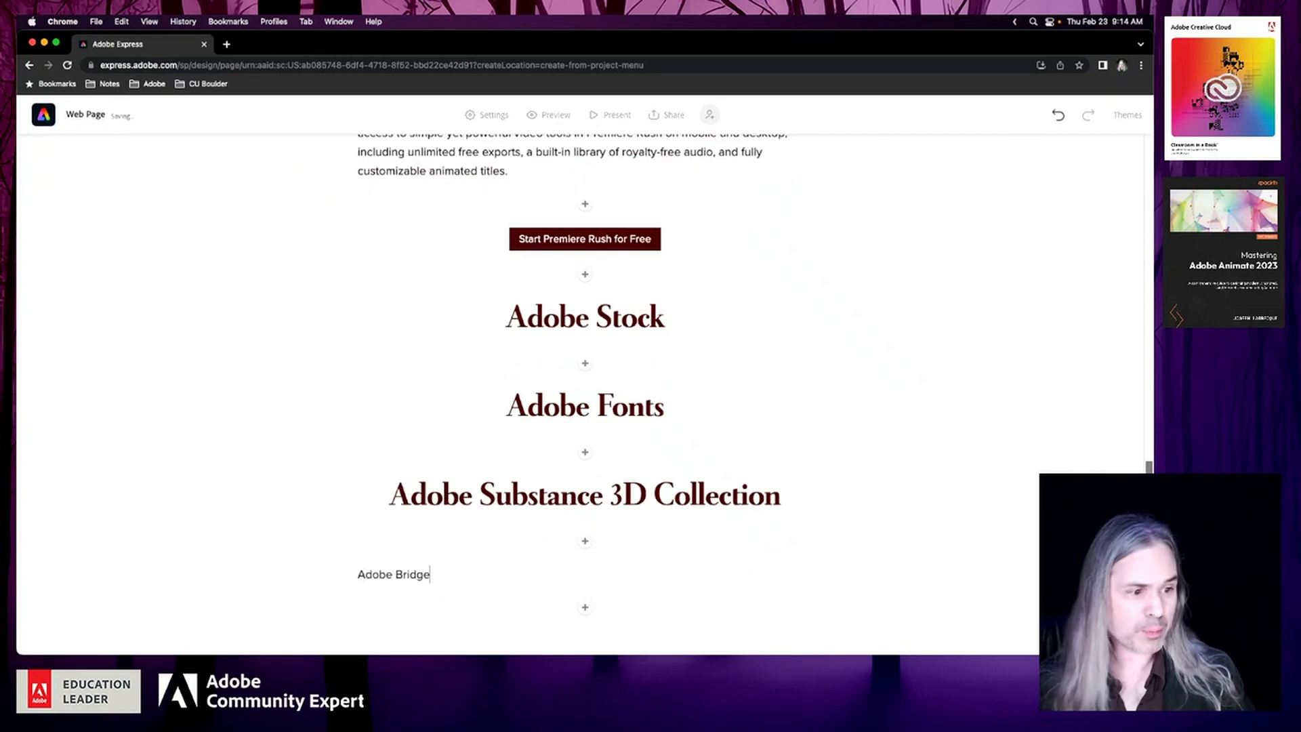
click(419, 575)
click(262, 547)
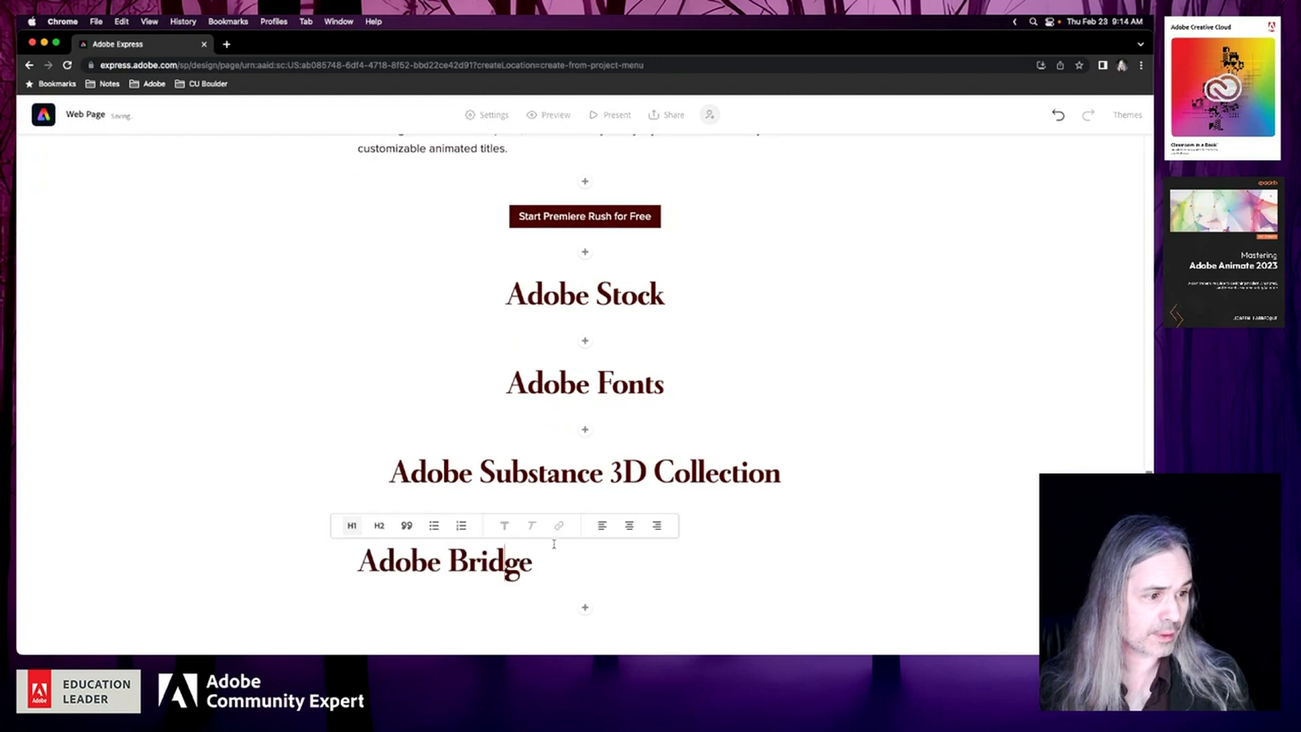
click(633, 527)
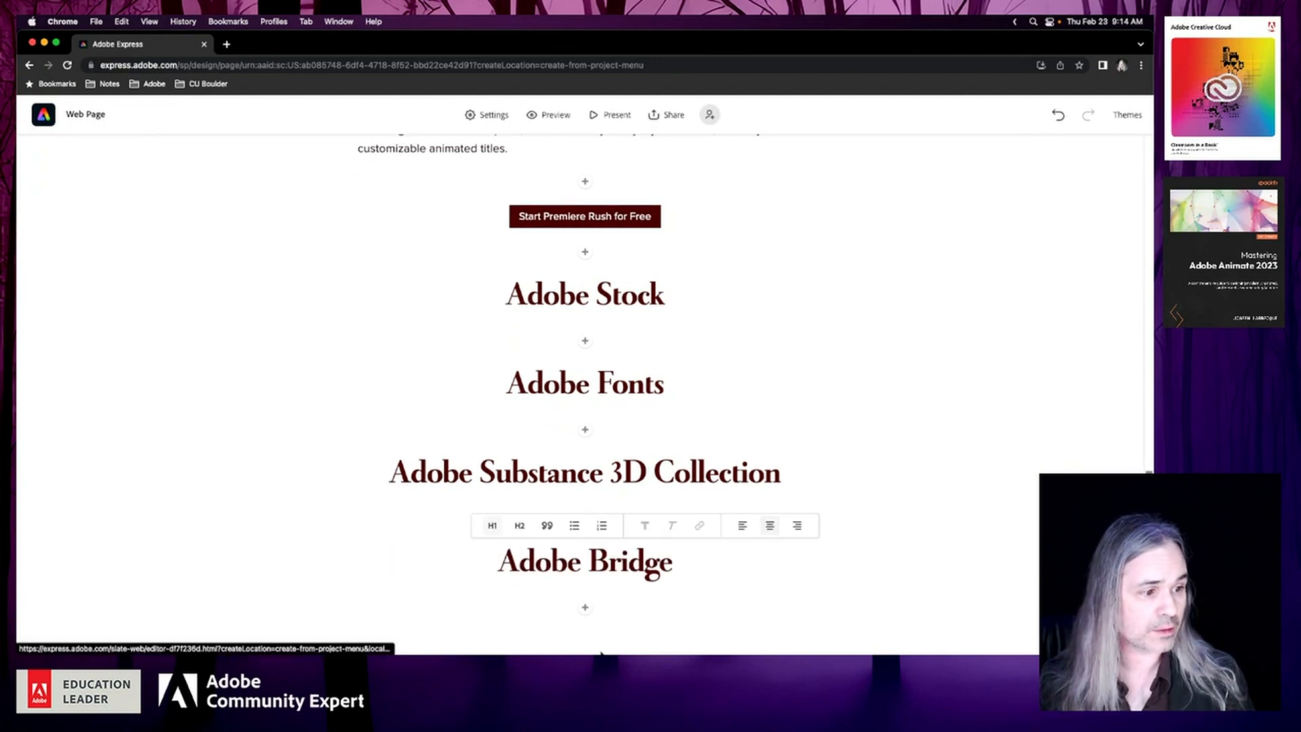
Add a centred H1 heading reading "Adobe Aero" below the Adobe Bridge heading
click(585, 608)
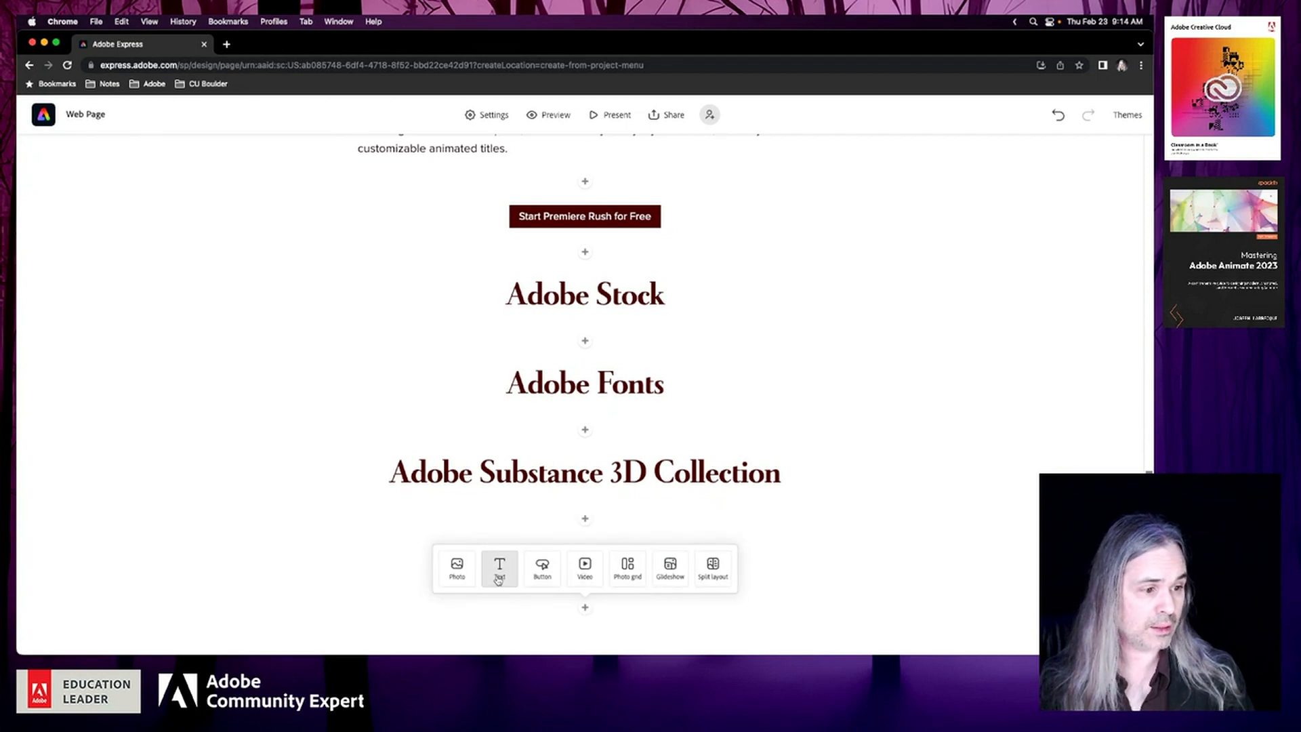
click(500, 576)
text(Adobe Aero)
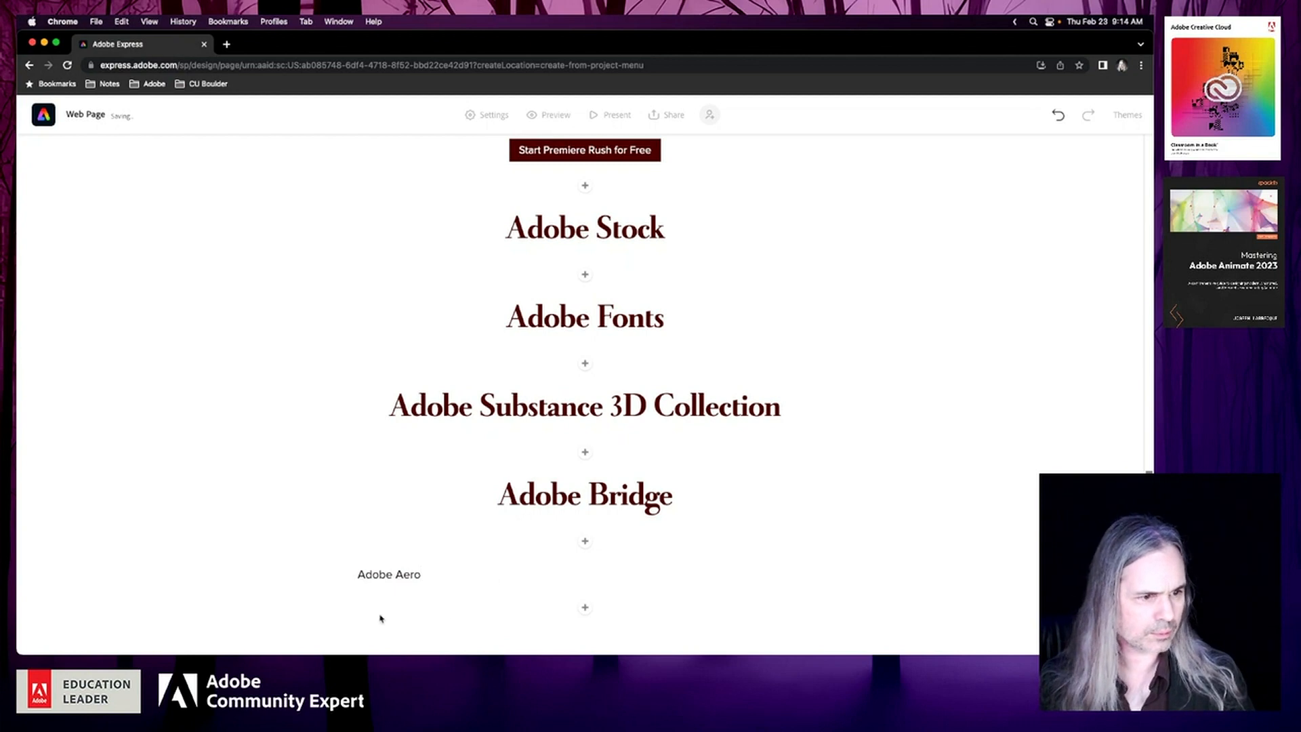
click(393, 574)
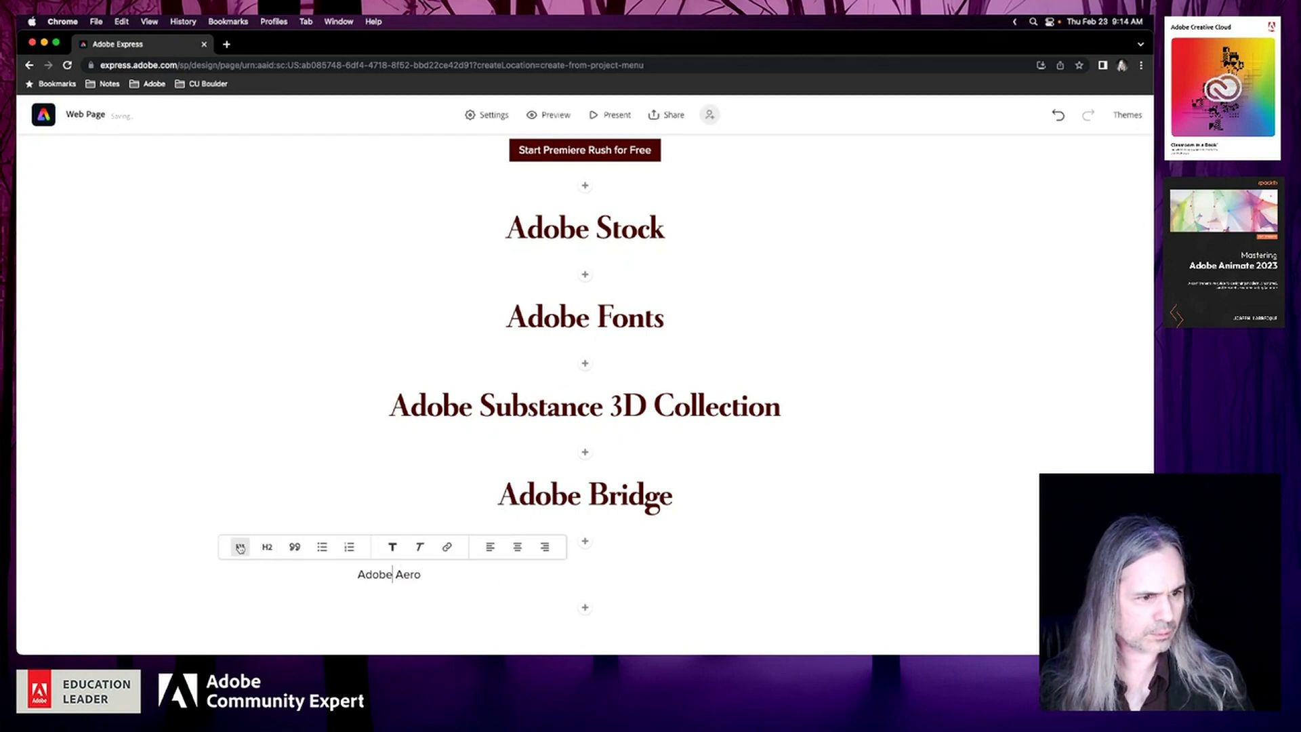
click(240, 547)
click(565, 527)
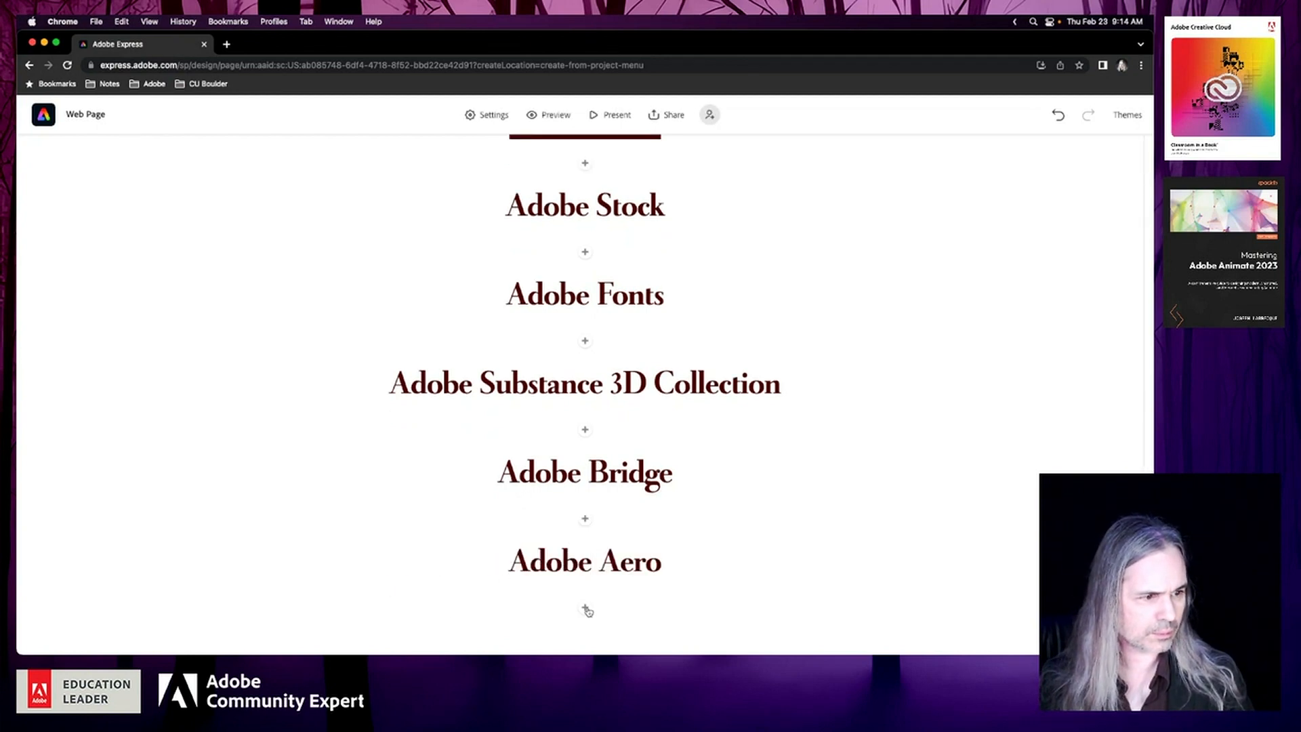
Add a centred H1 heading reading "Adobe Fresco" below the Adobe Aero heading
click(586, 607)
click(503, 569)
text(A)
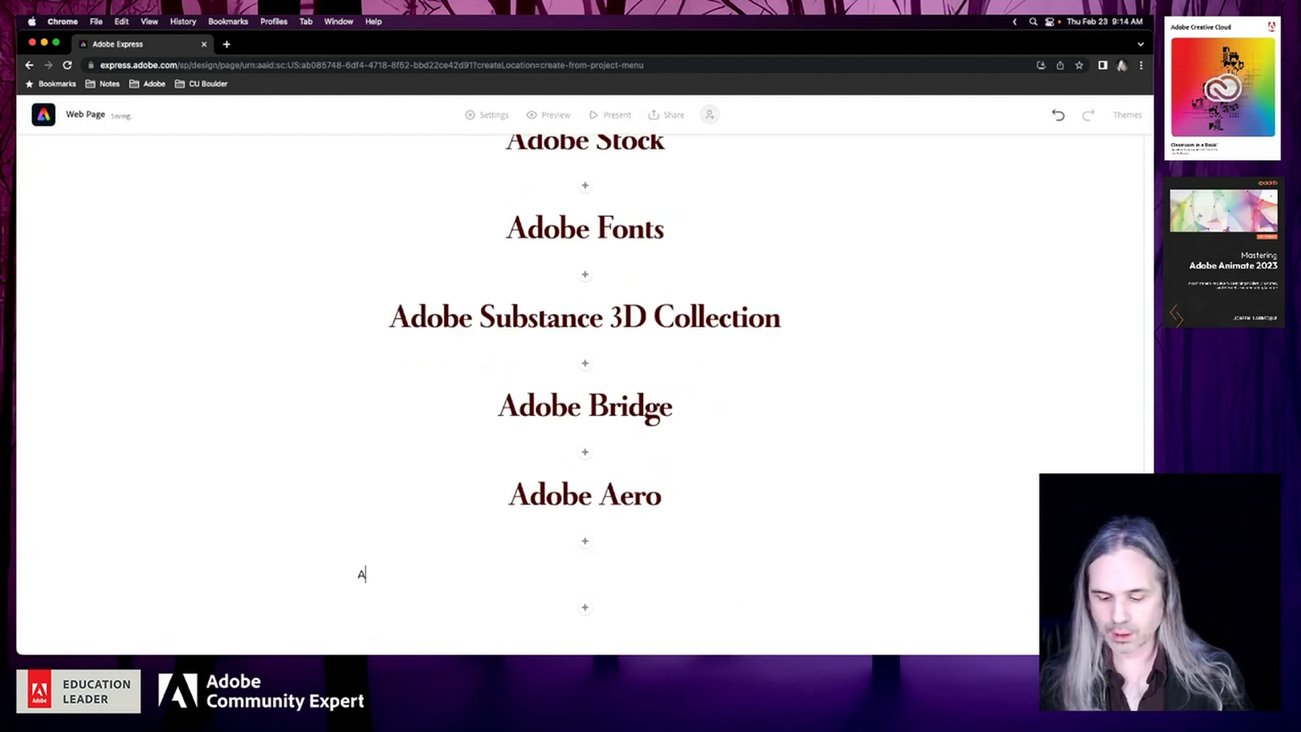
text(dobe Fresco)
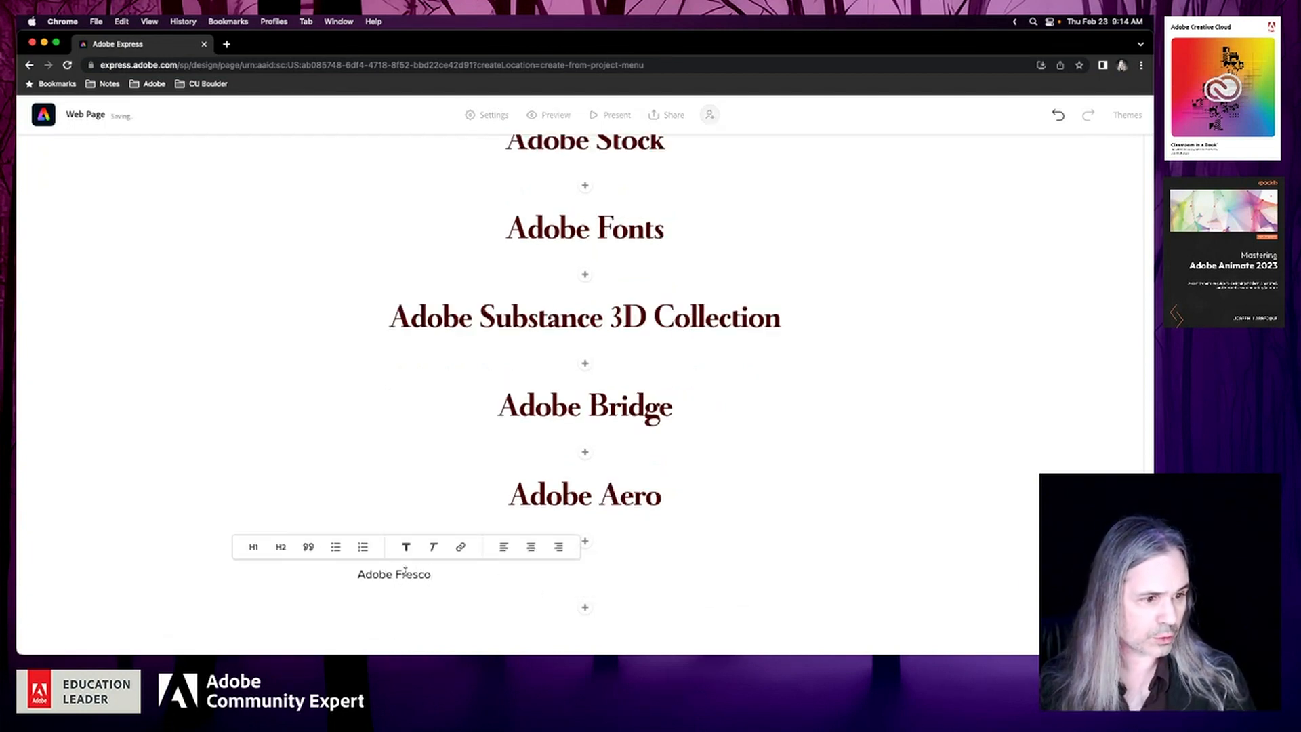
click(254, 547)
click(601, 528)
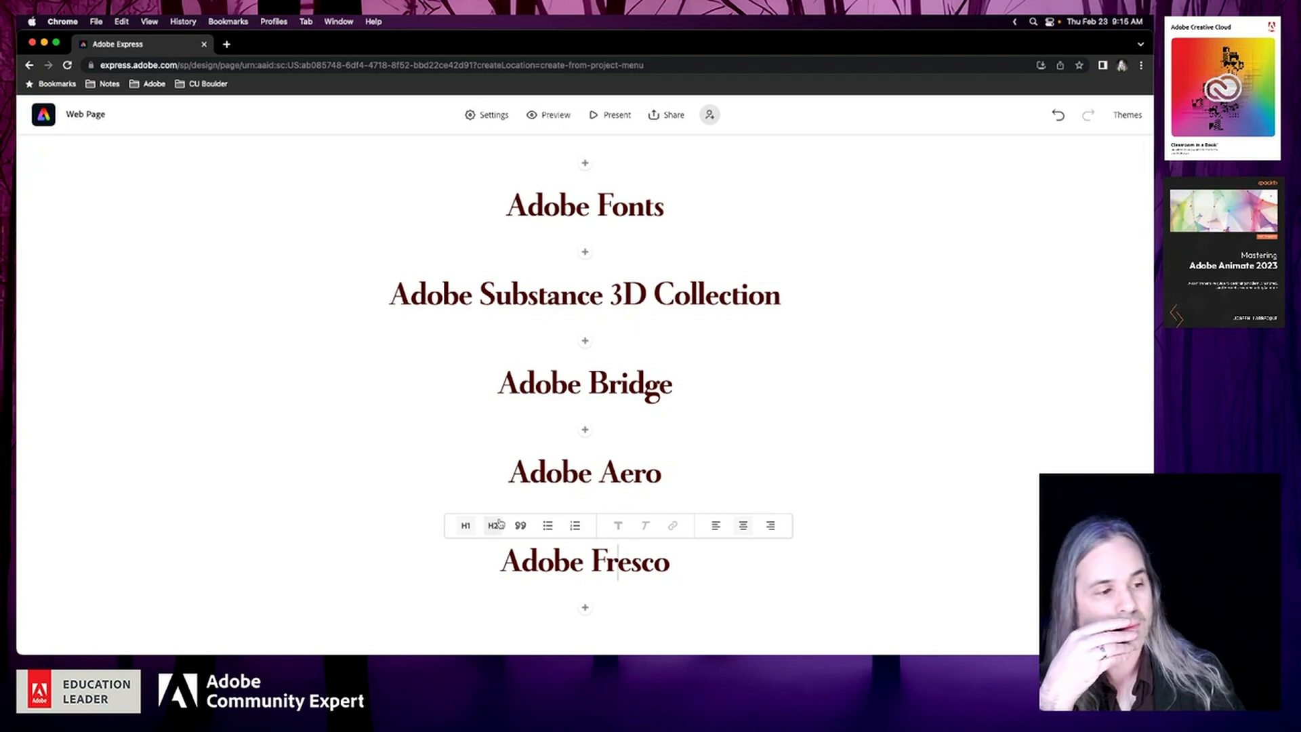
Add a centred H1 heading reading "Adobe XD" below the Adobe Fresco heading
click(585, 608)
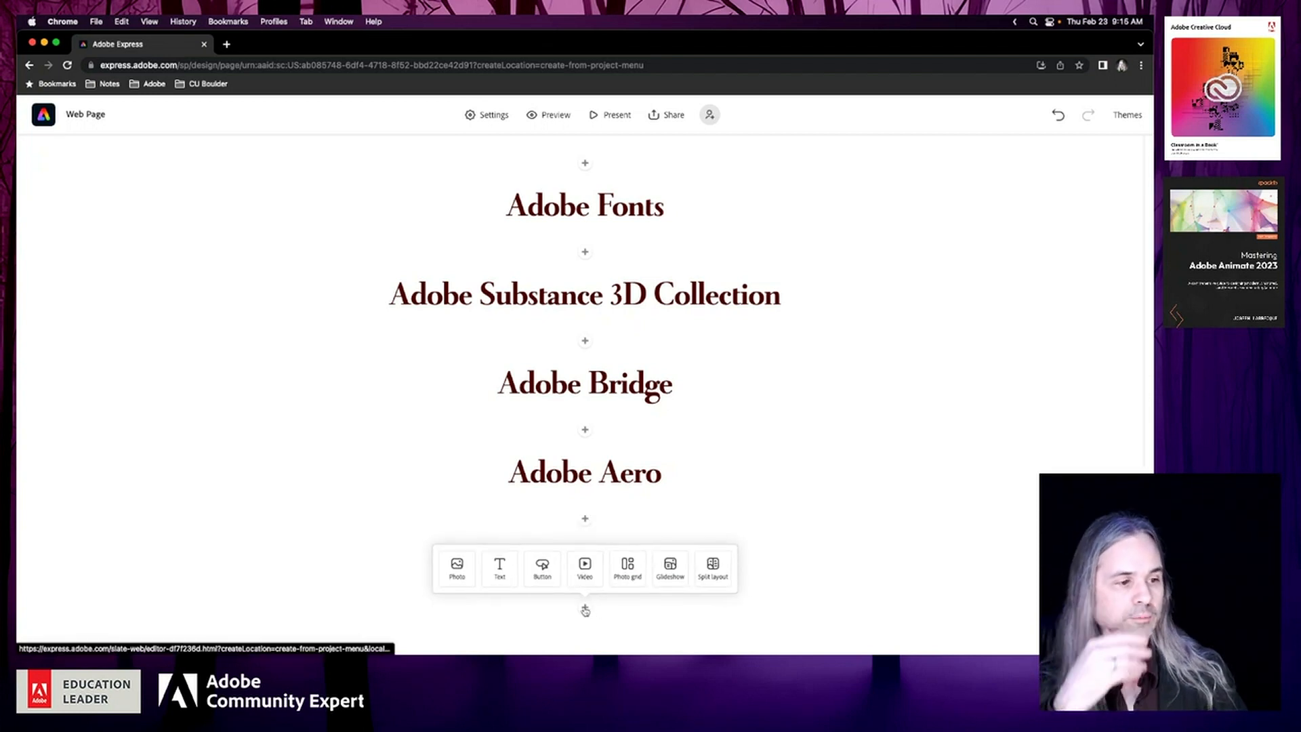
click(498, 569)
text(Adobe XD)
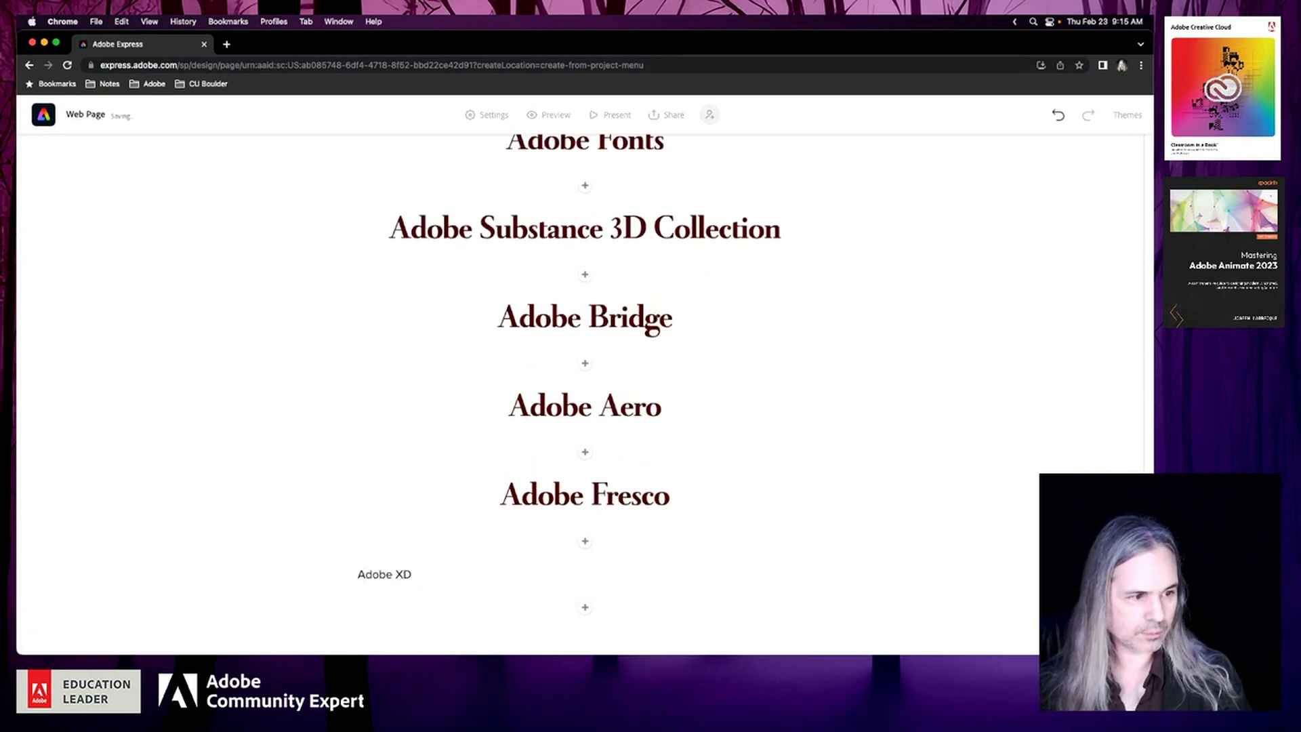
click(386, 574)
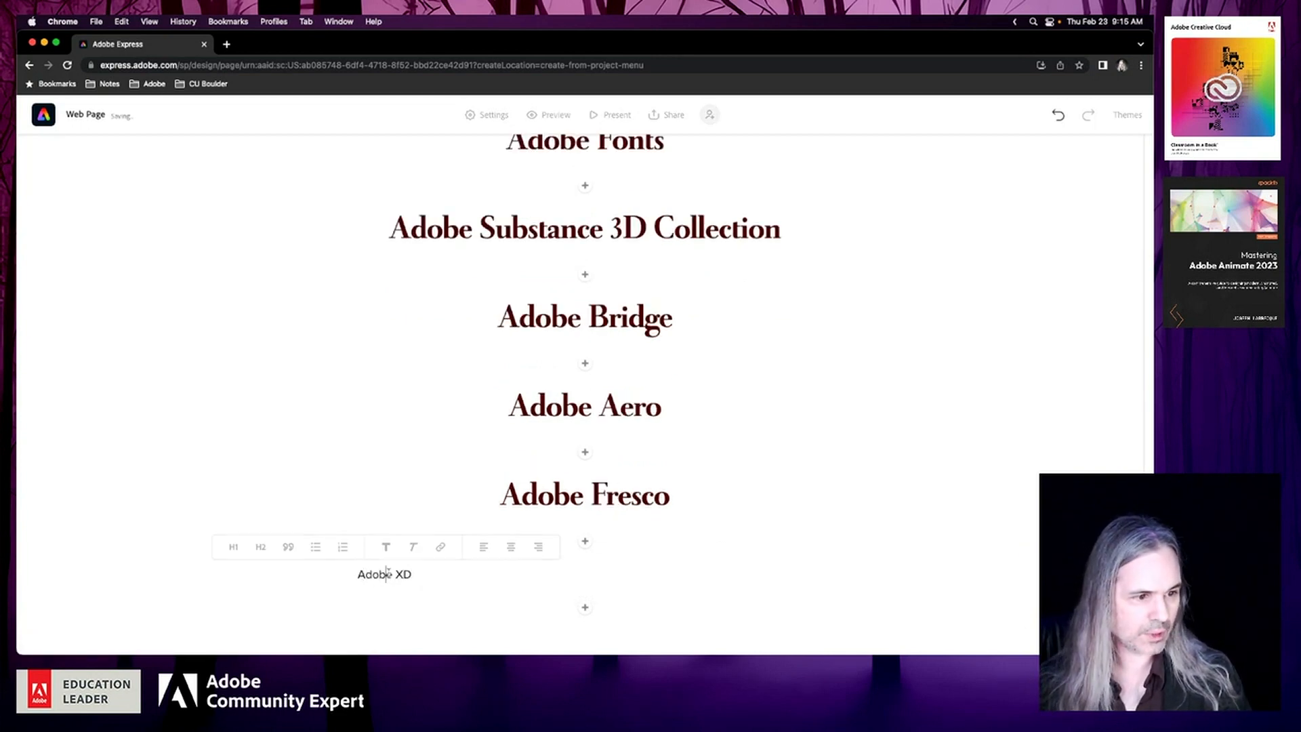
click(243, 549)
click(554, 527)
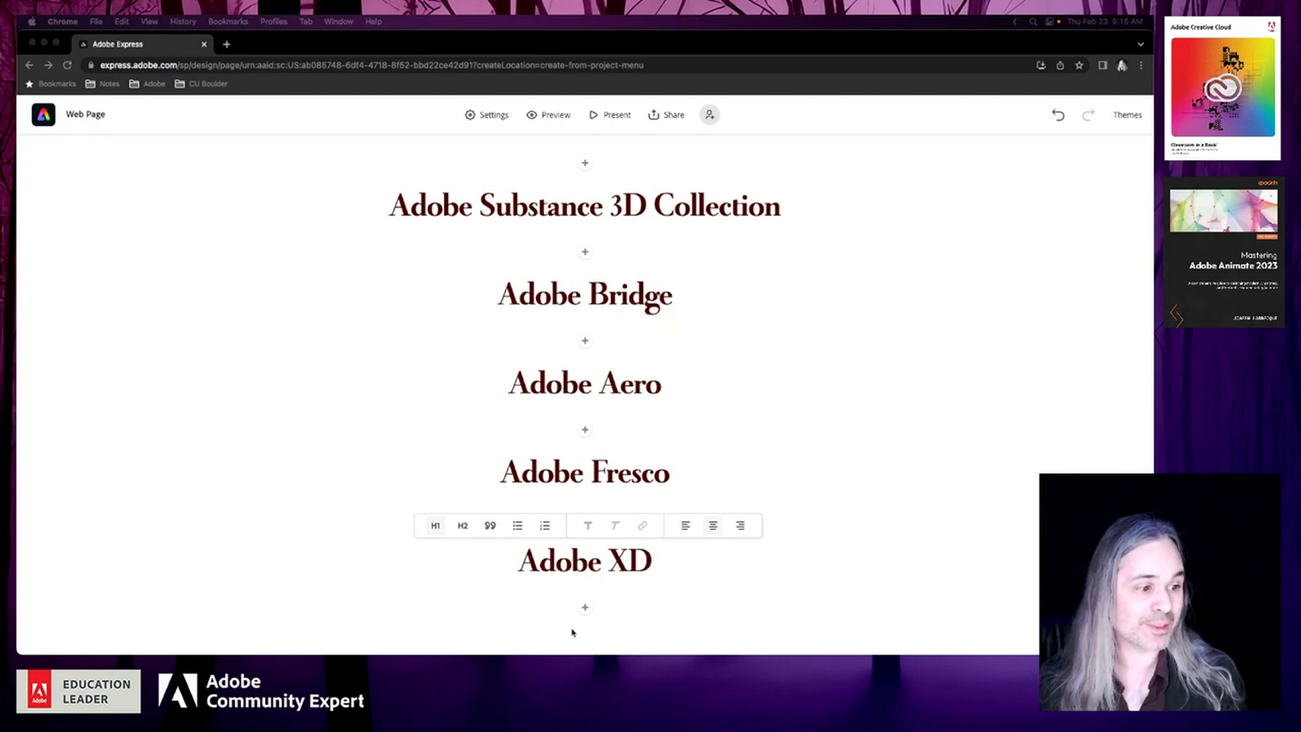
Add a centred H1 heading reading "Behance" below the Adobe XD heading
click(585, 611)
click(585, 611)
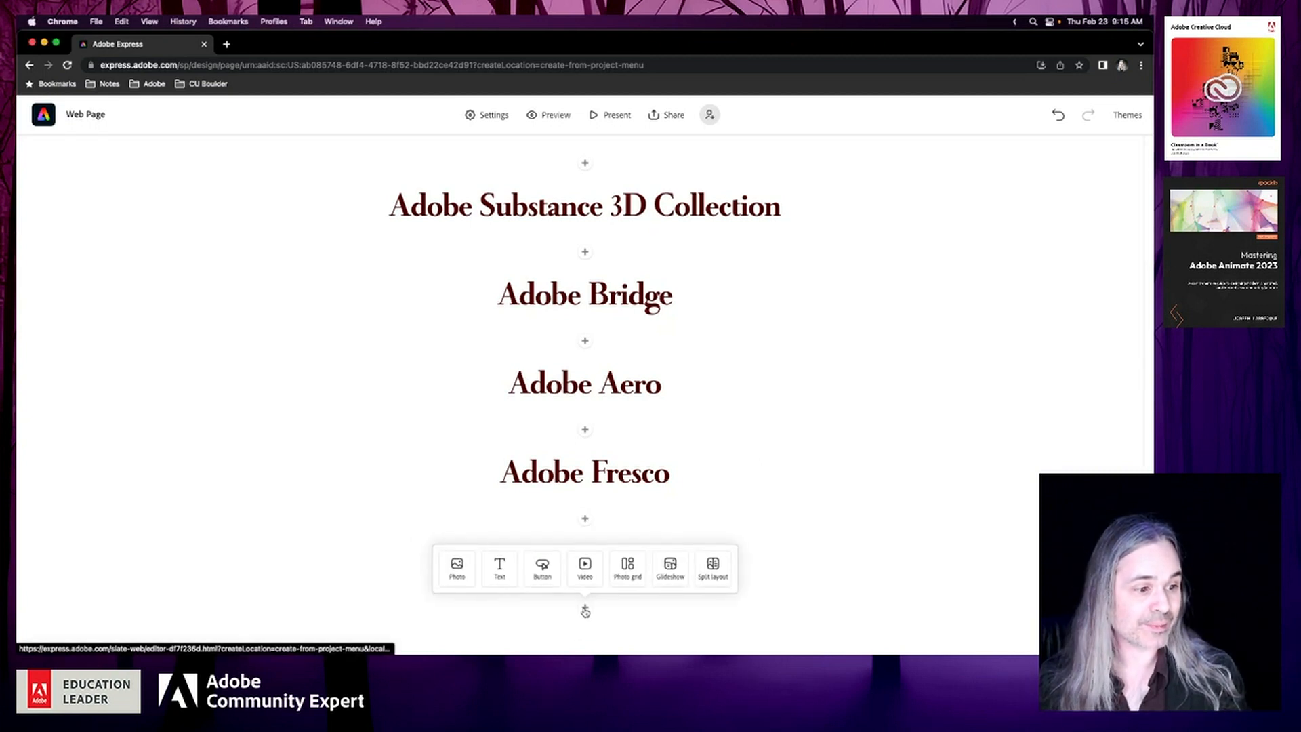
click(499, 573)
text(Behance)
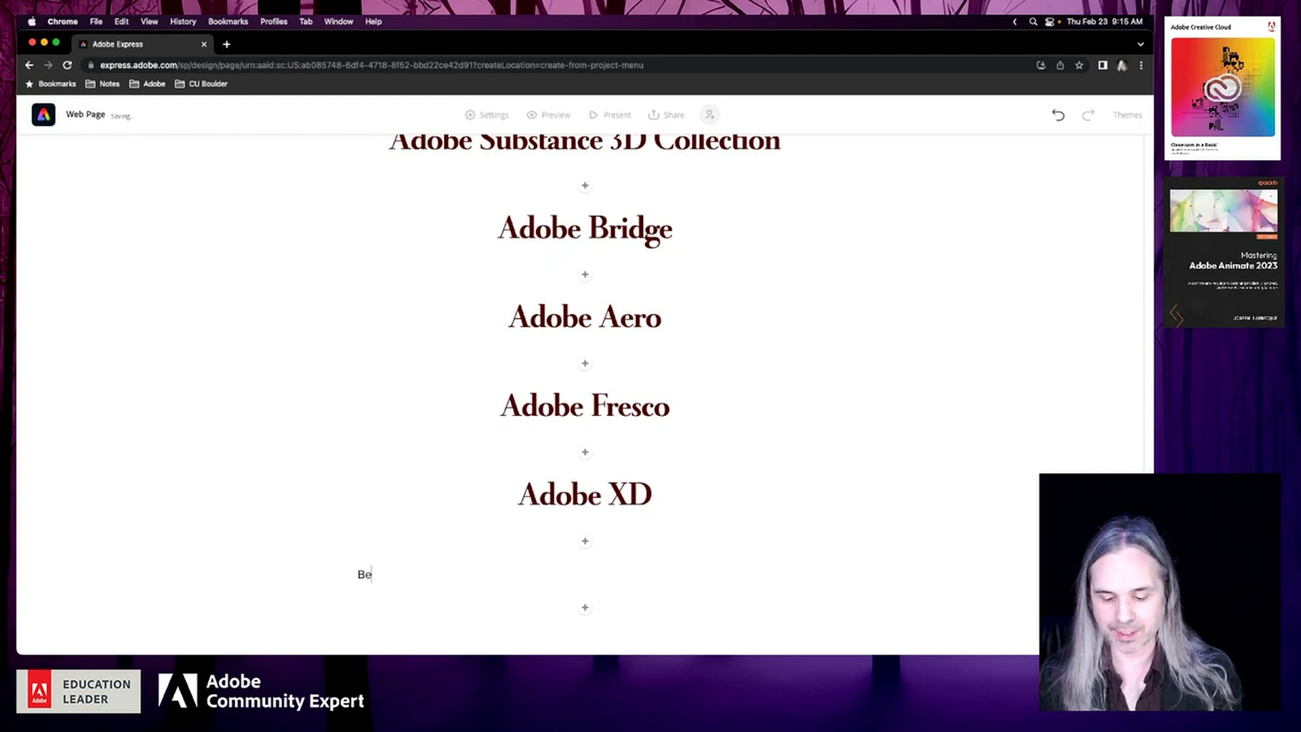
double_click(366, 575)
click(213, 548)
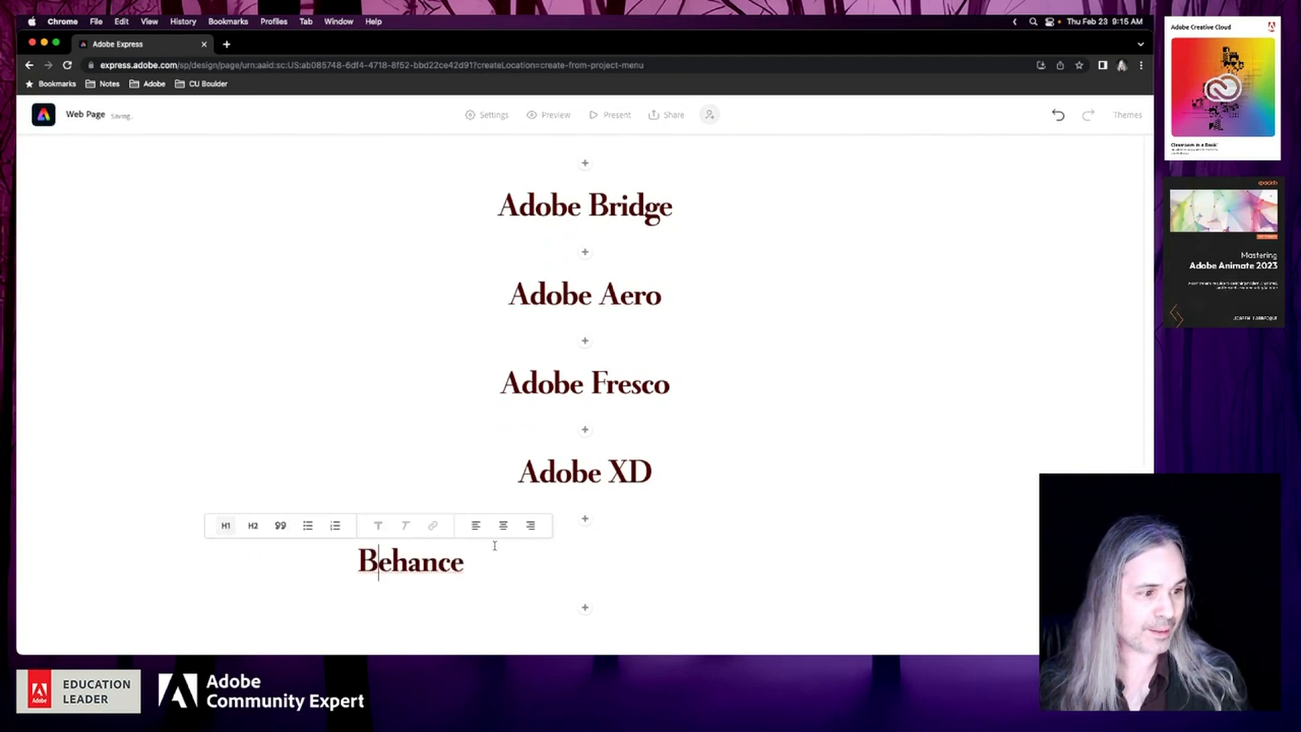
click(500, 529)
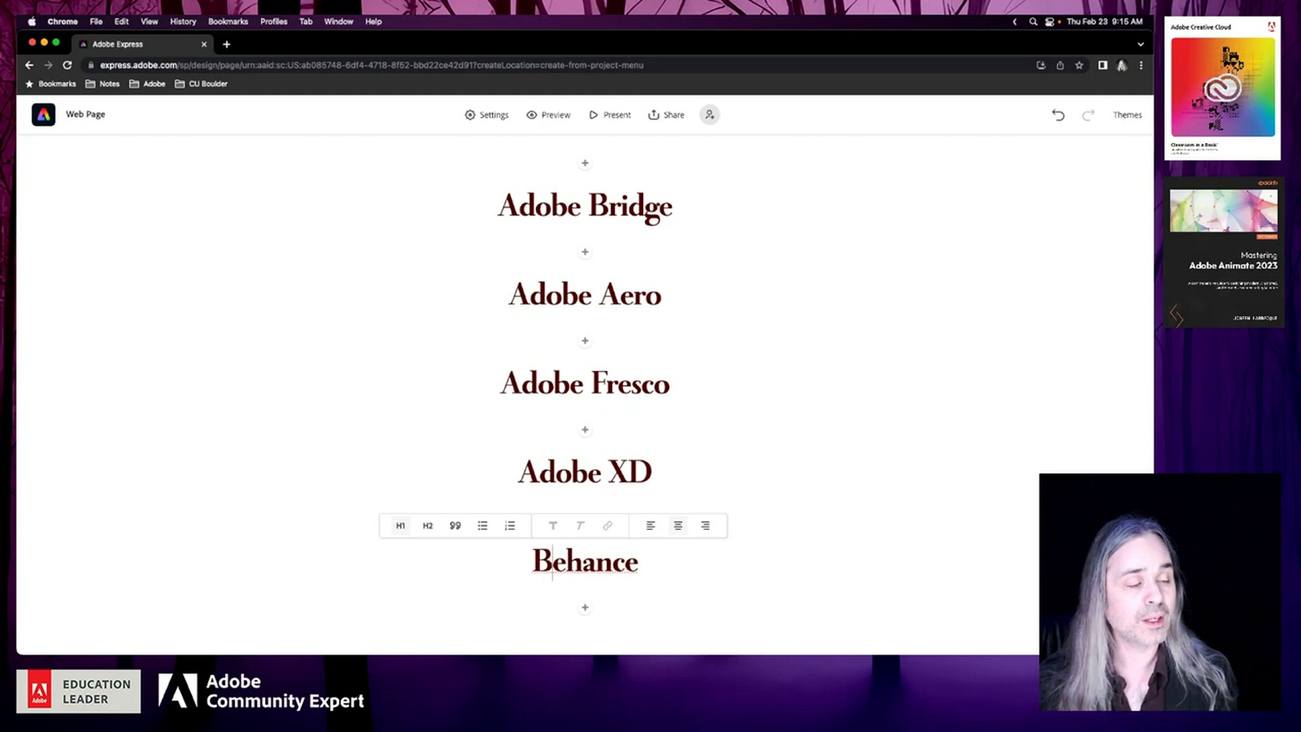
Change the Premiere Rush section heading to "Adobe Premiere Rush"
scroll(340, 331, up, 6)
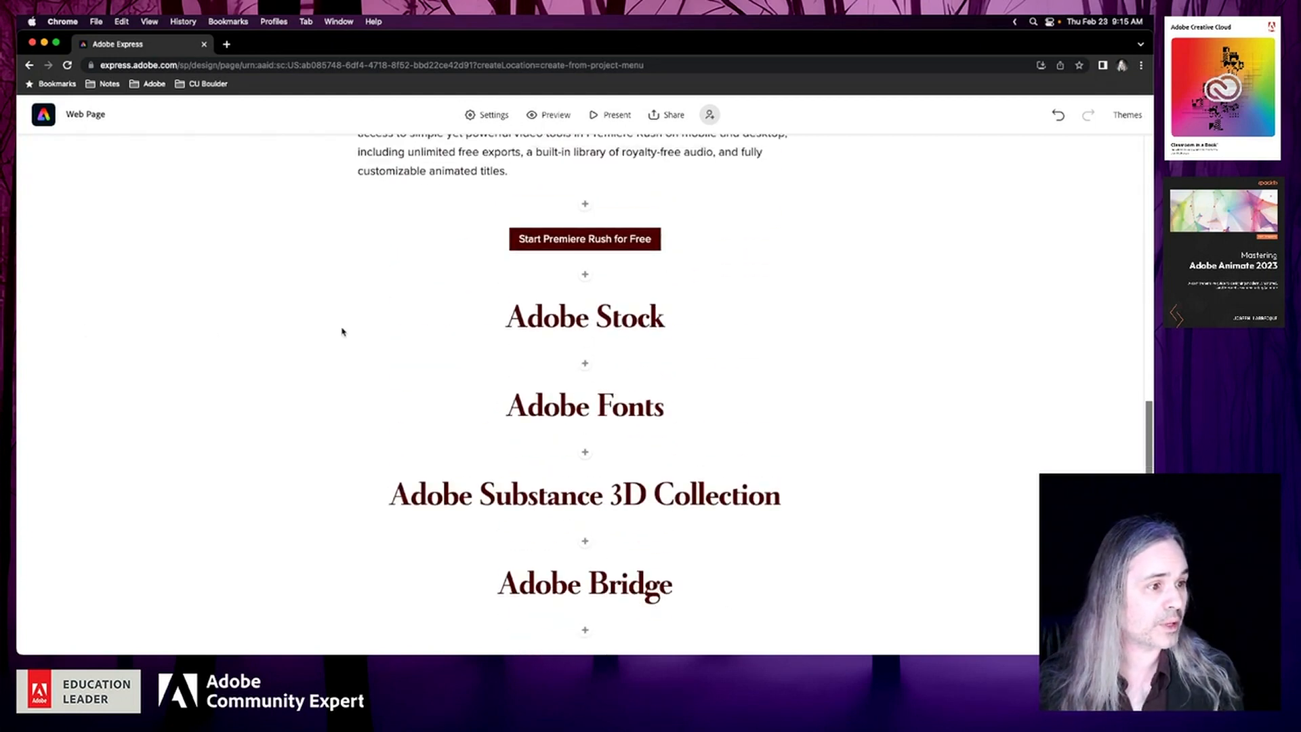
scroll(342, 331, up, 5)
click(496, 345)
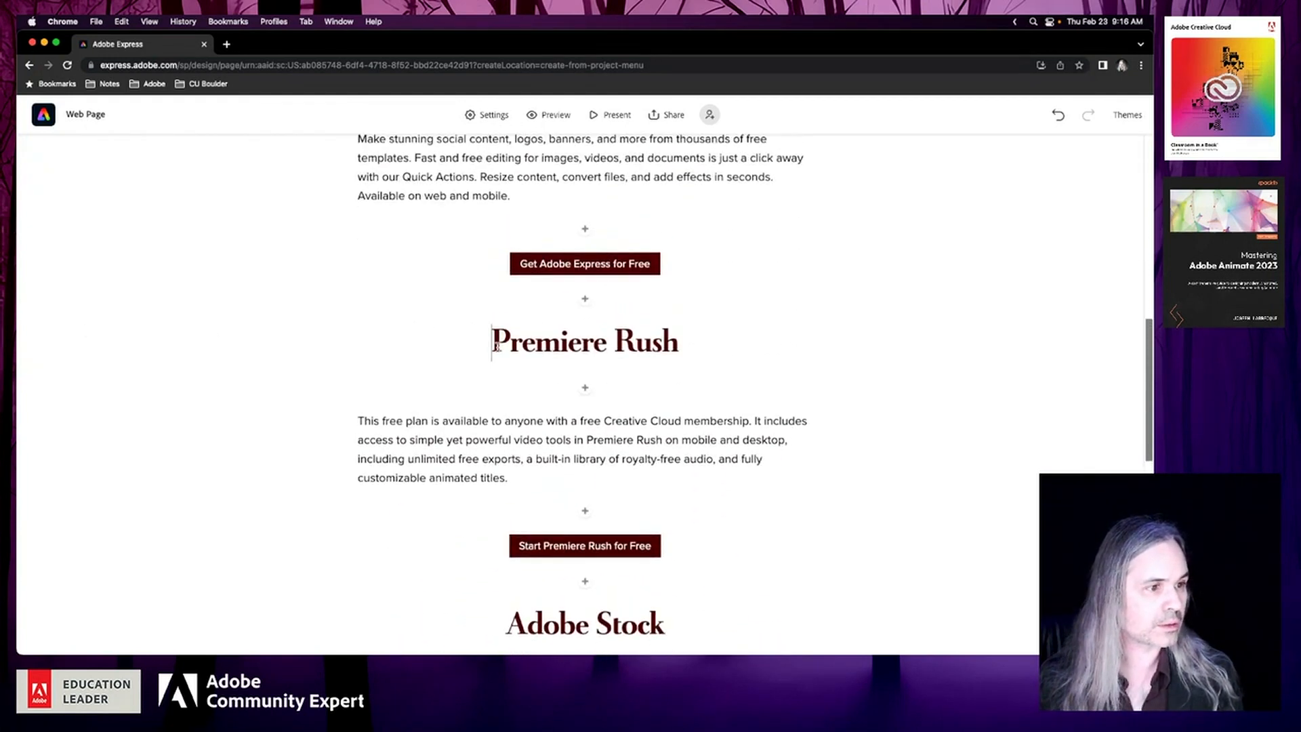
text(Adobe)
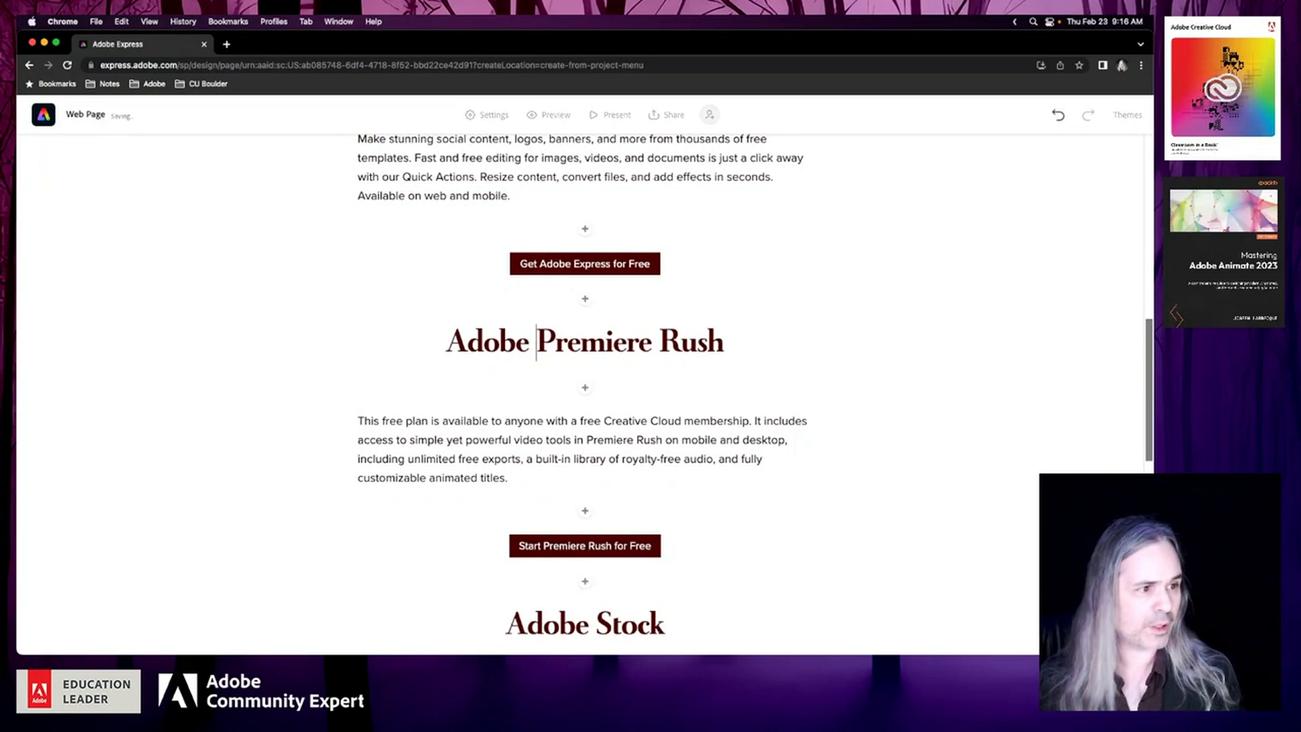
scroll(724, 435, up, 2)
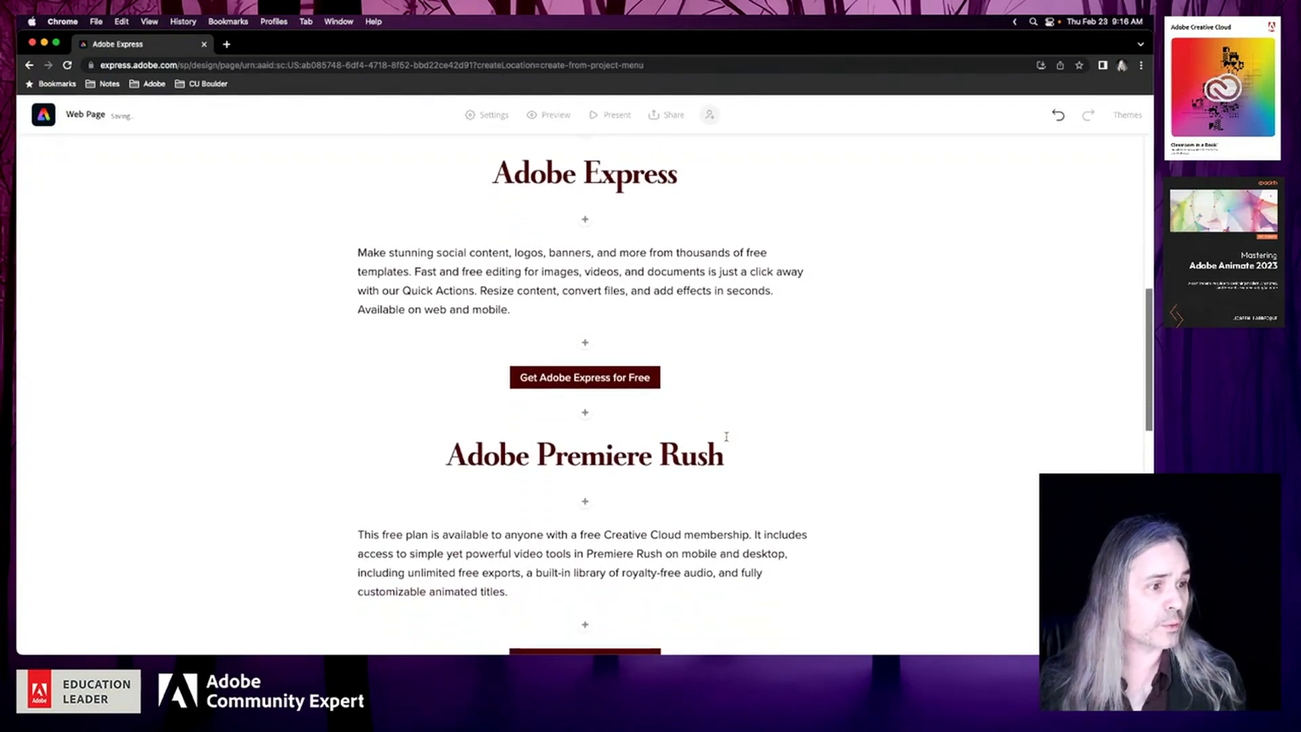
scroll(762, 481, down, 2)
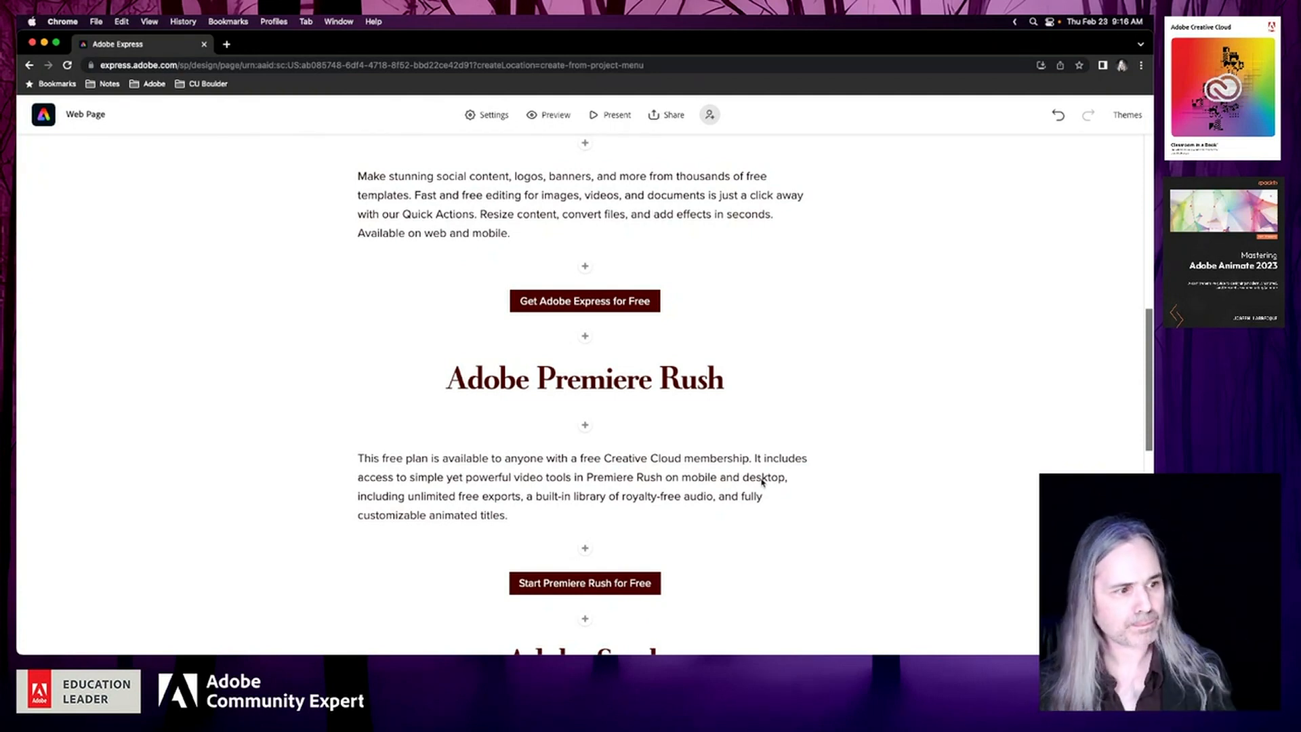
scroll(762, 481, down, 5)
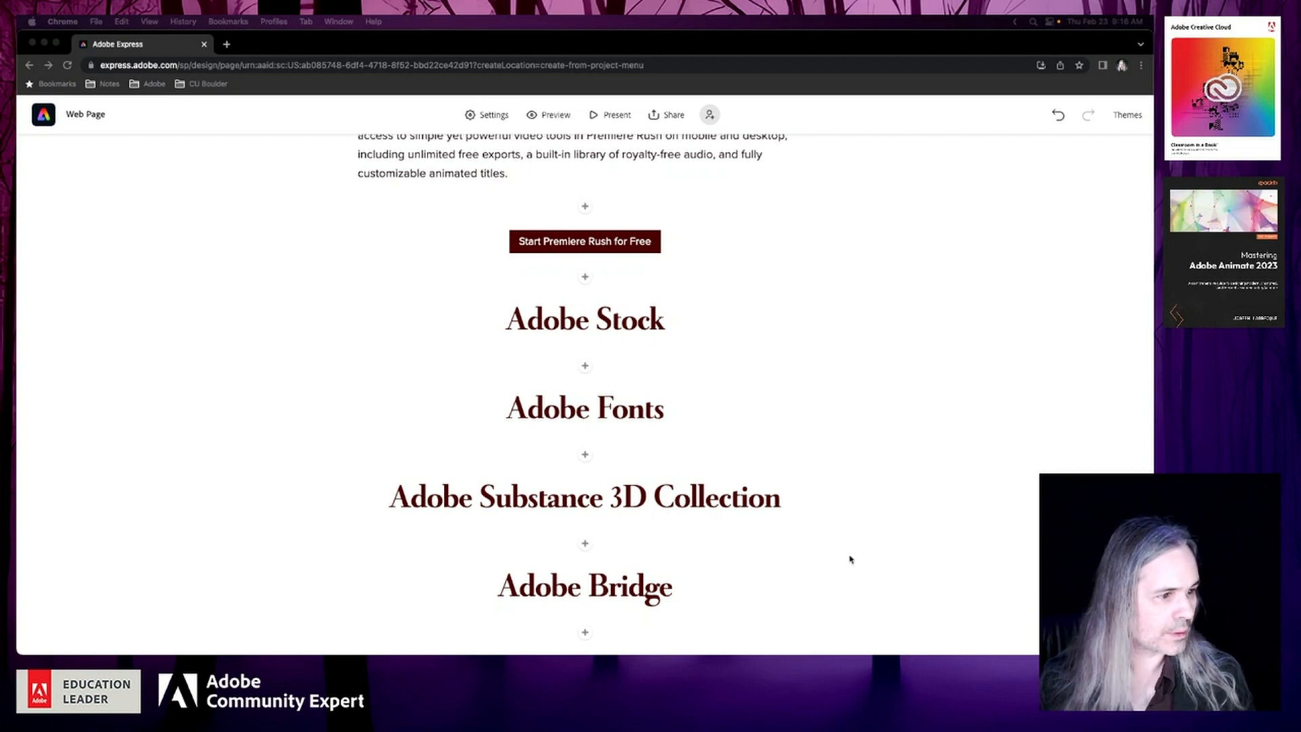
click(584, 543)
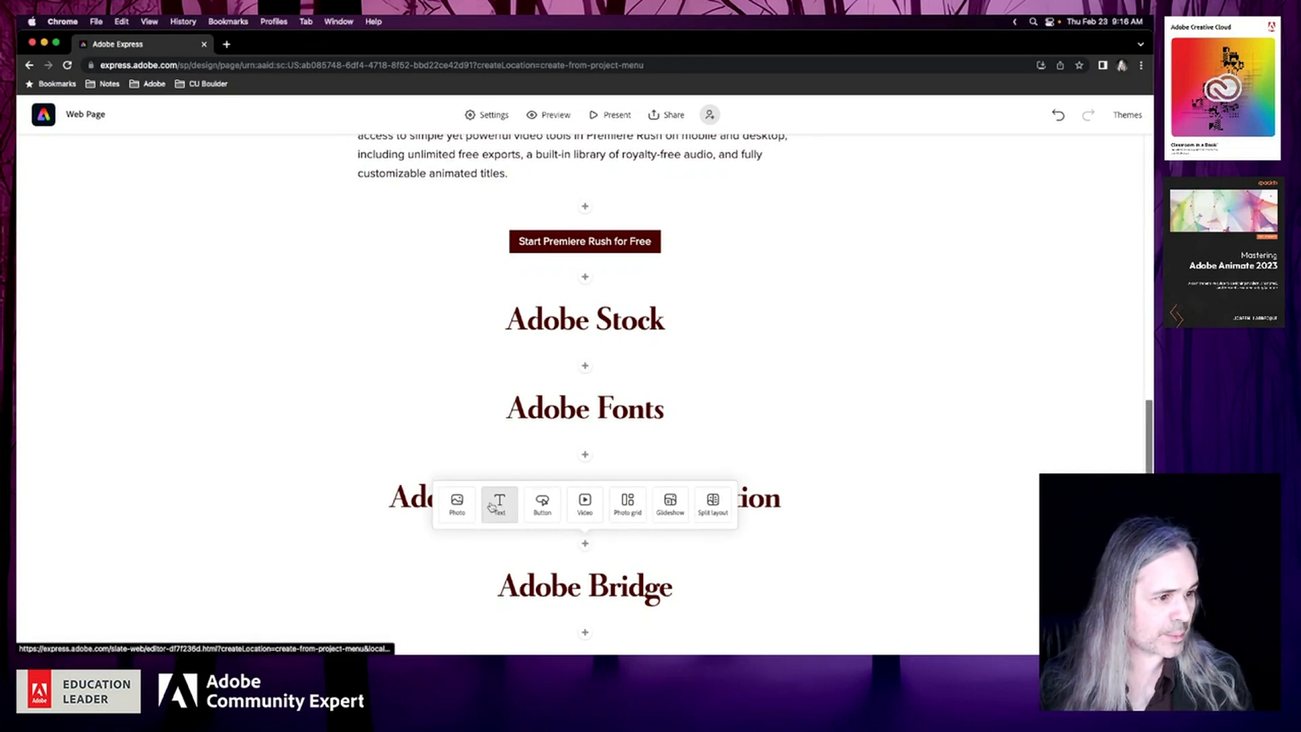
click(496, 503)
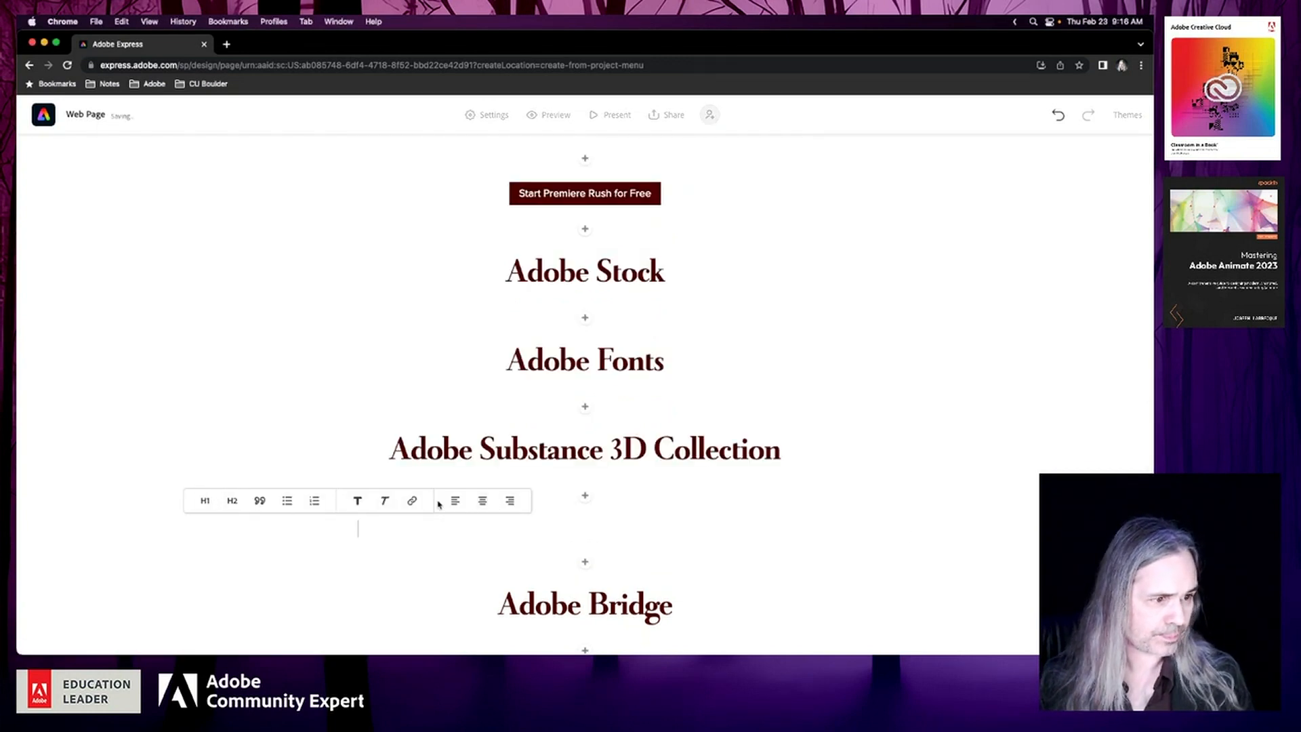
text(https://substance3d.adobe.com/education/)
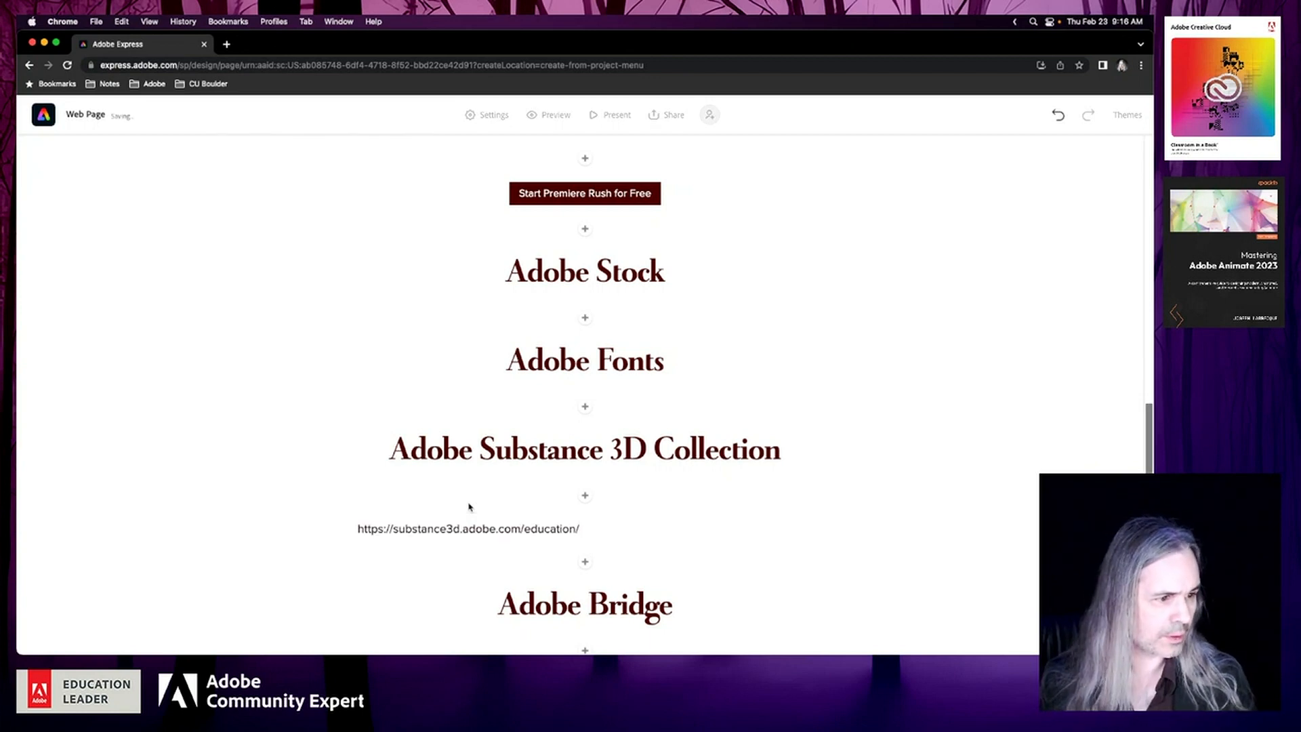
scroll(470, 506, up, 3)
scroll(560, 584, down, 5)
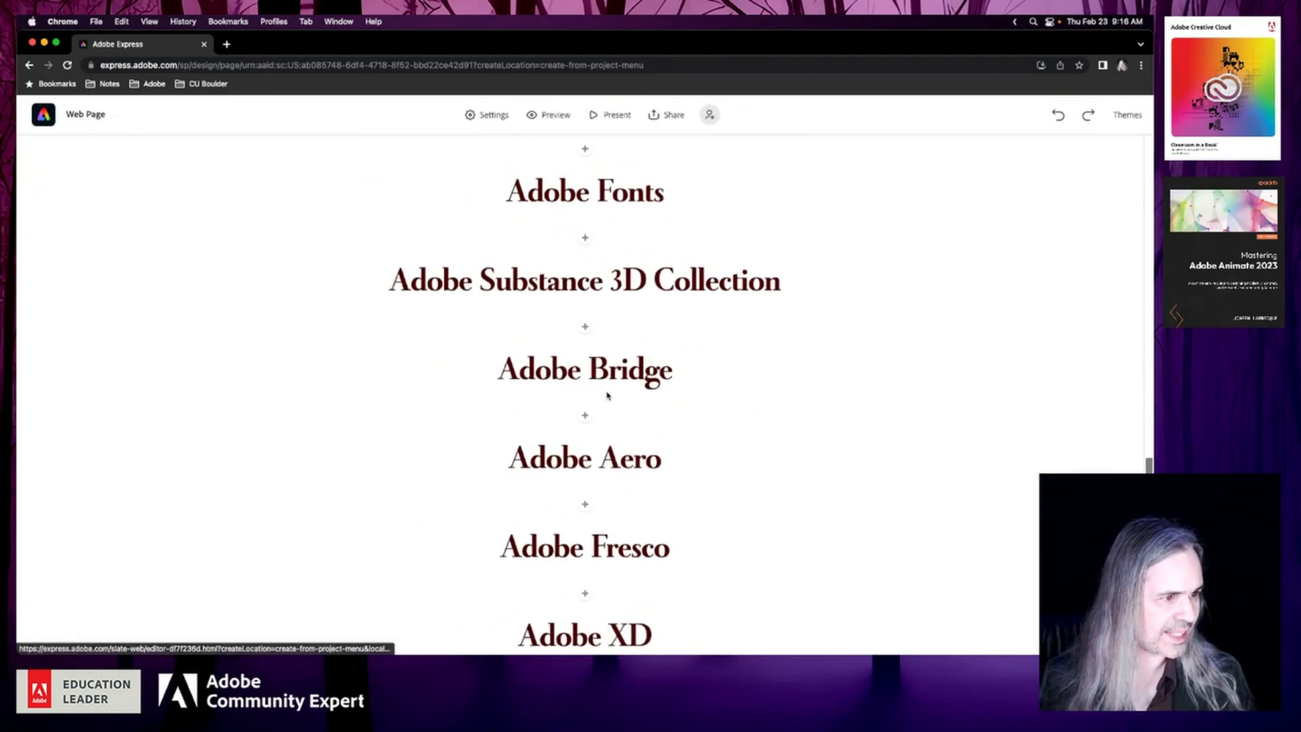
click(585, 327)
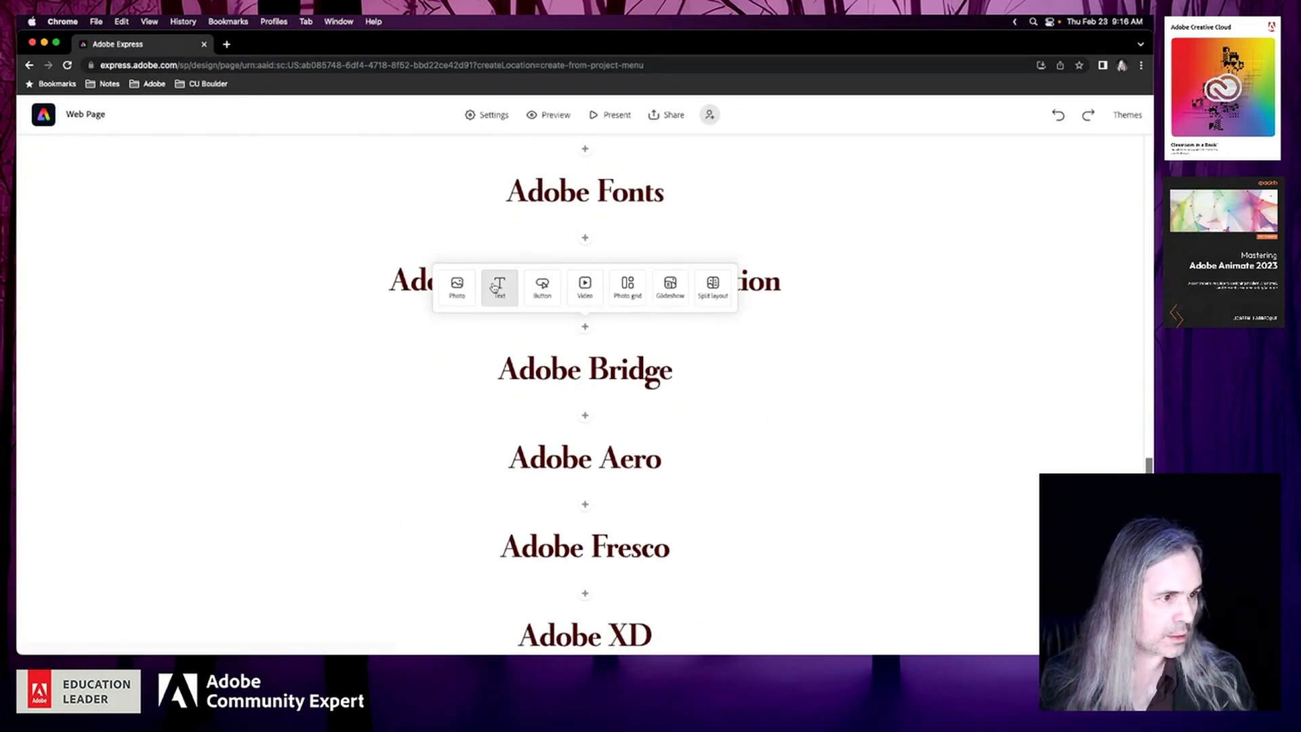
click(542, 288)
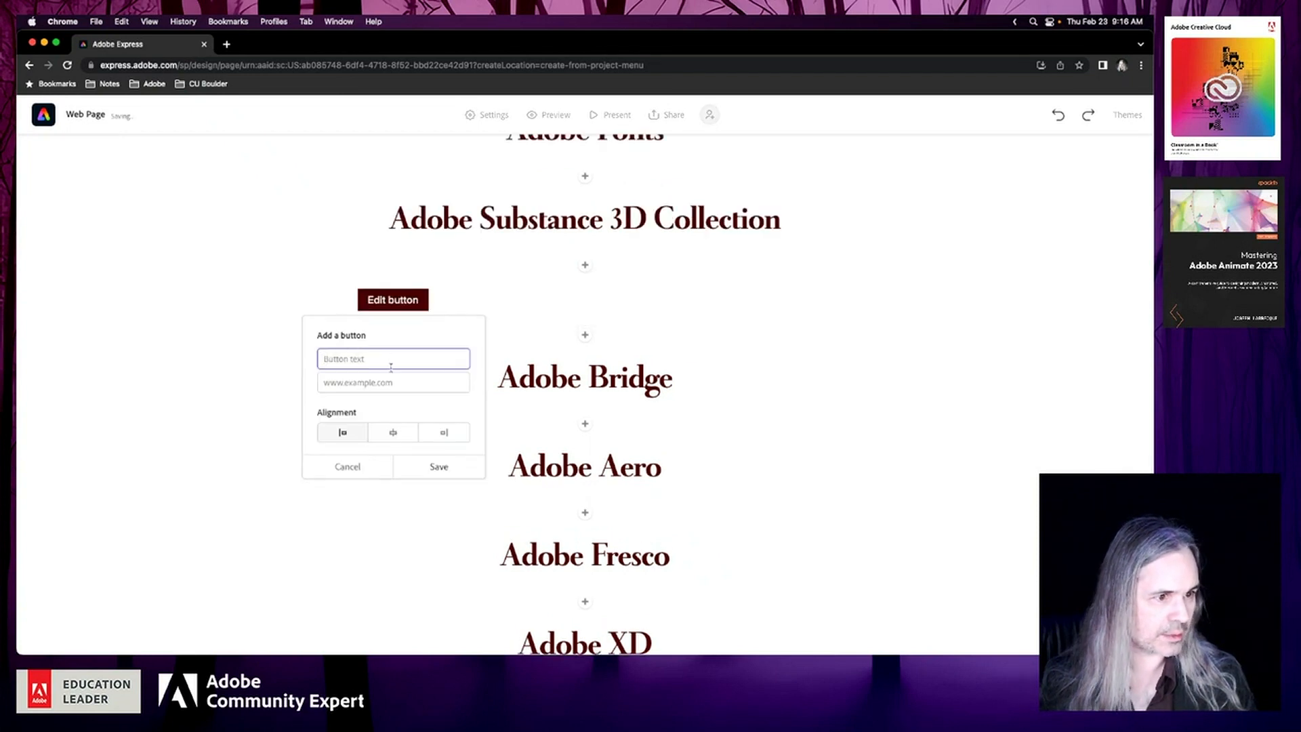
key(Tab)
text(https://substance3d.adobe.com/education/)
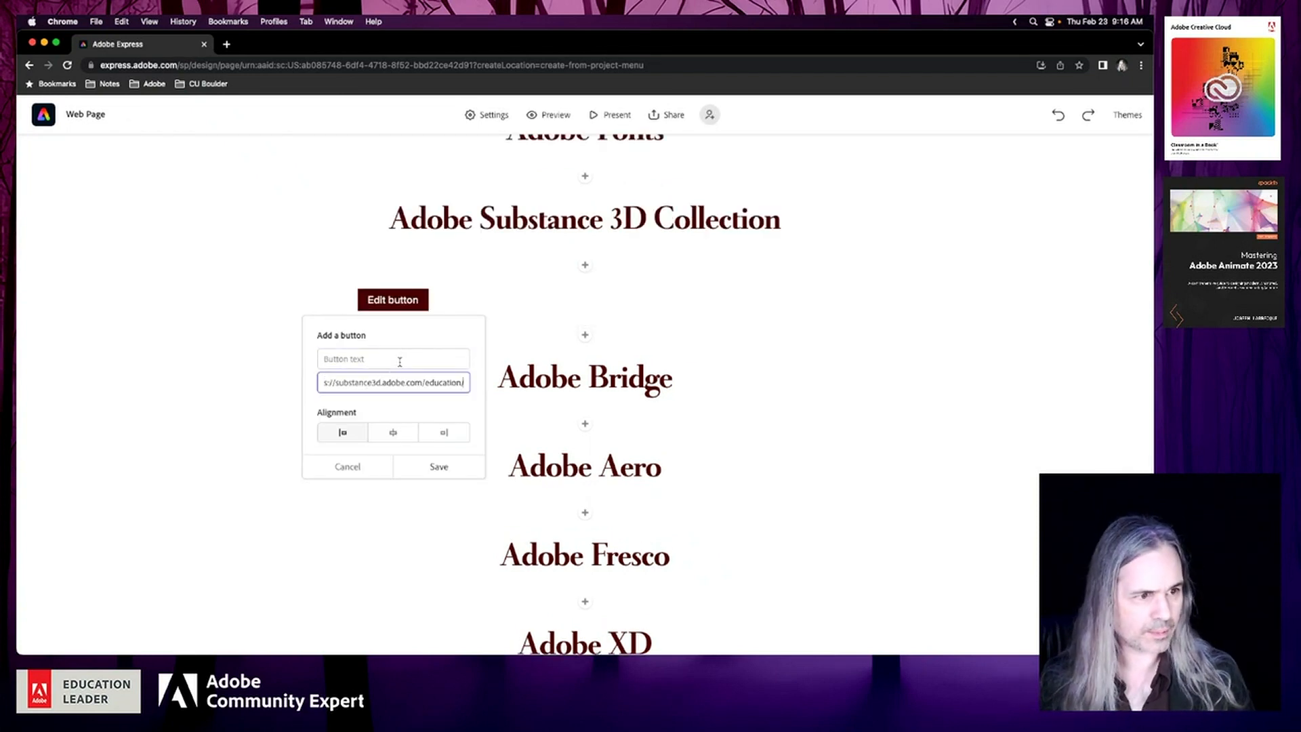
click(400, 362)
text(Get)
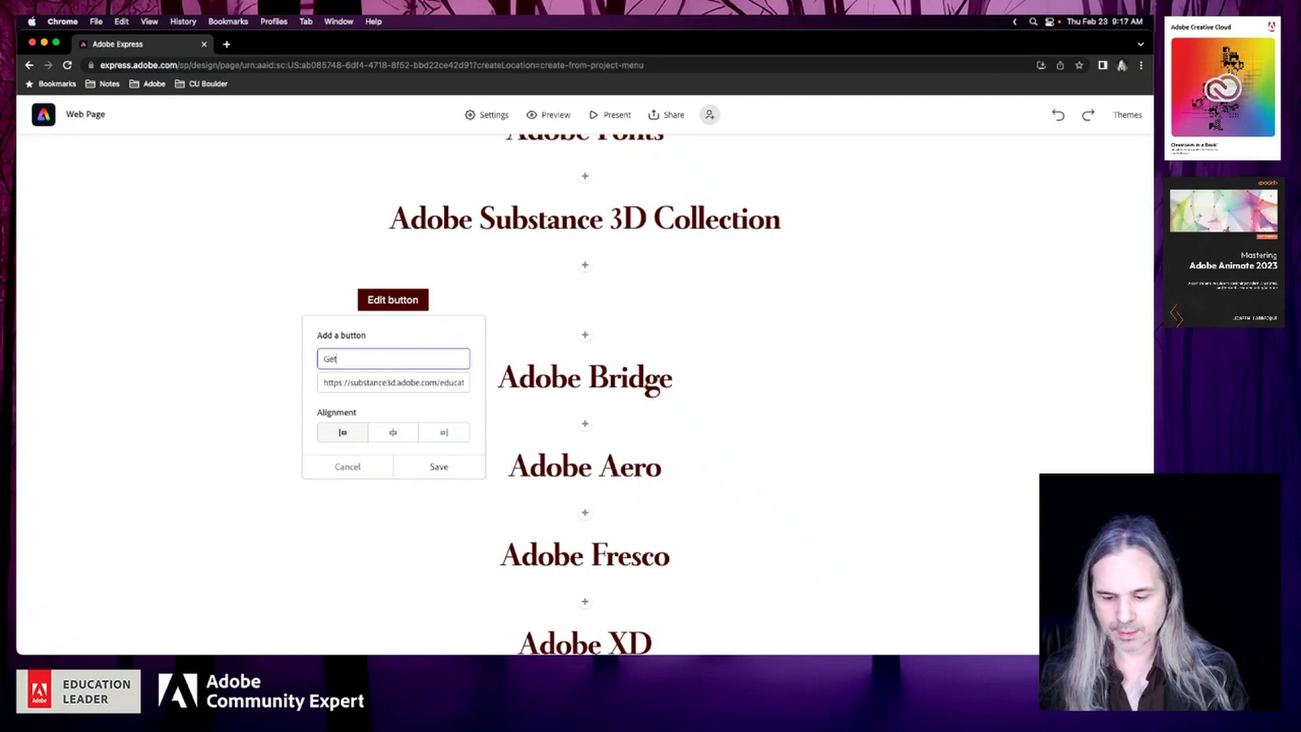
text( Subs)
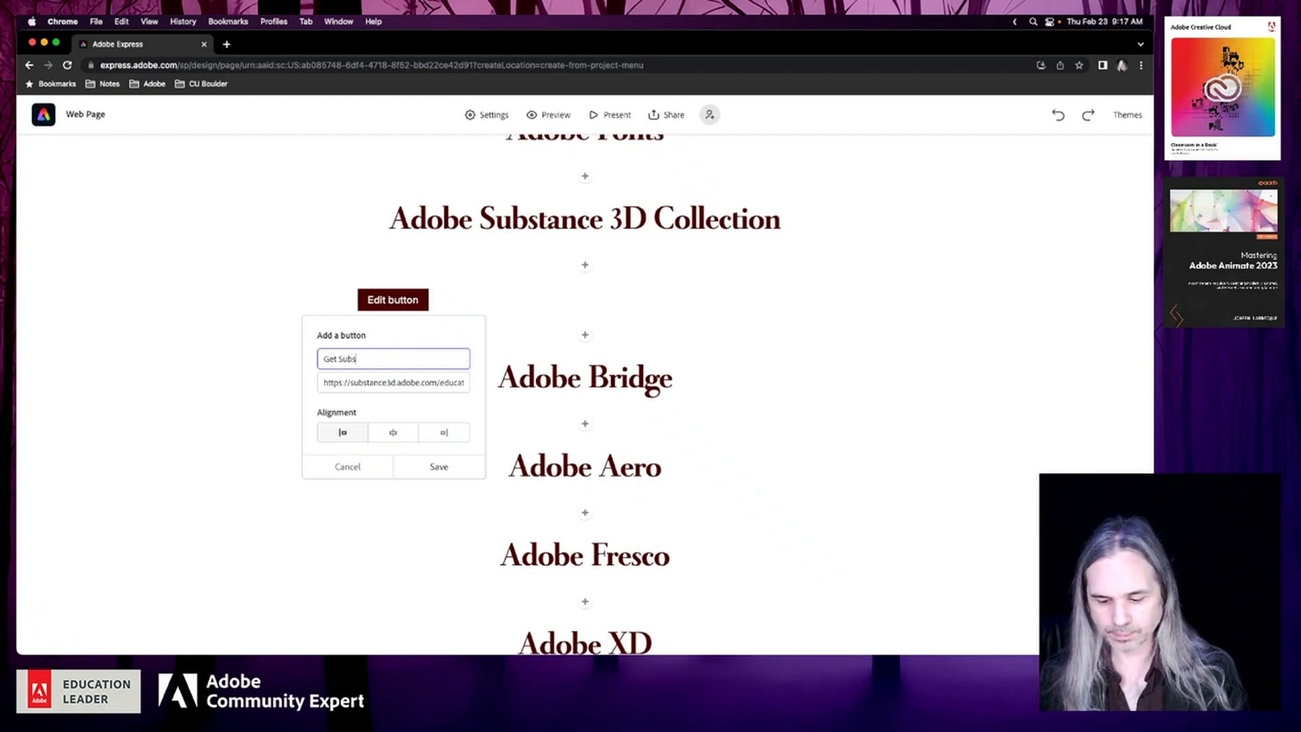
text(tance 3D)
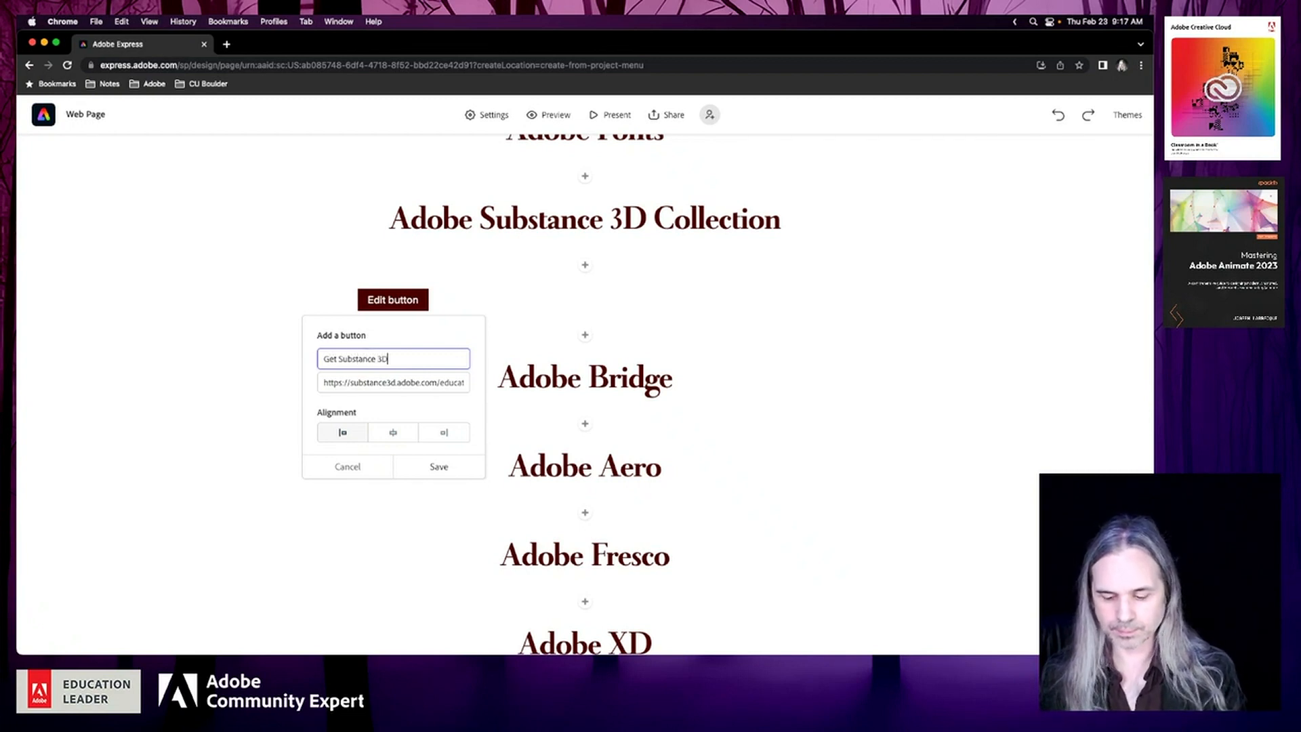
text( Collection)
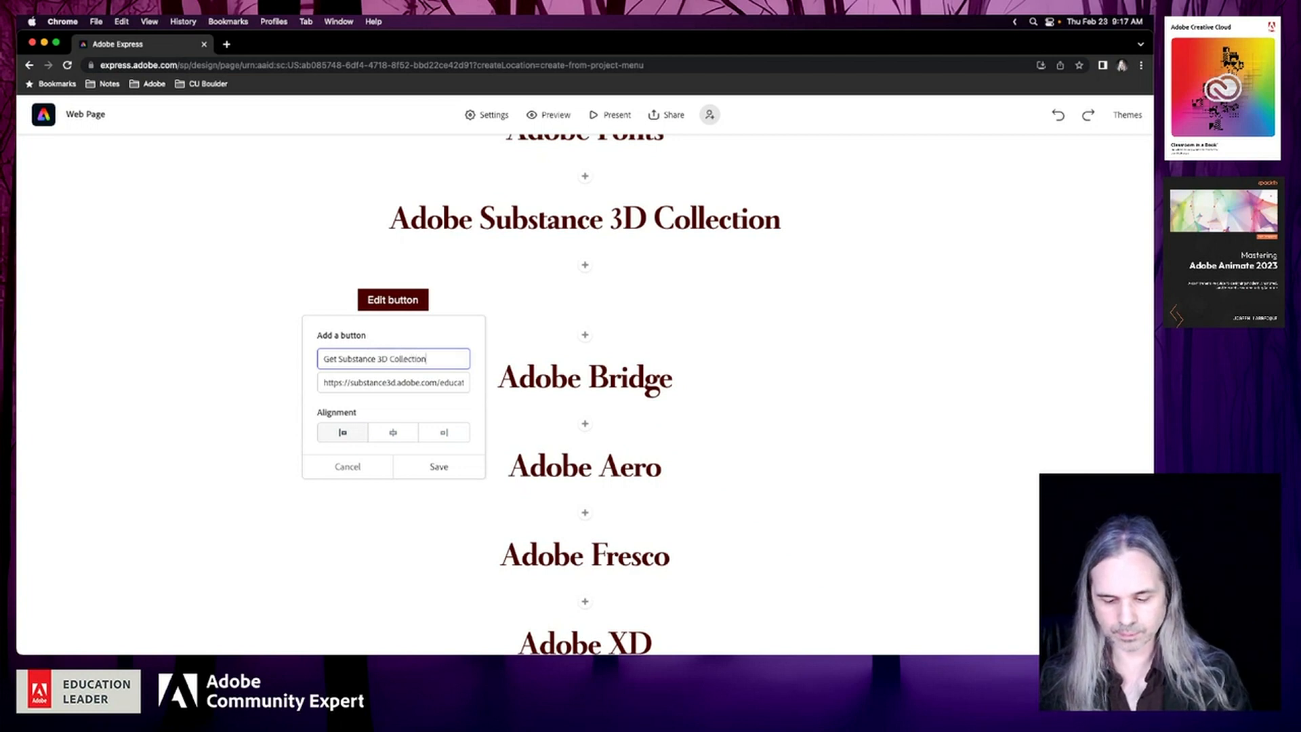
text( for Free)
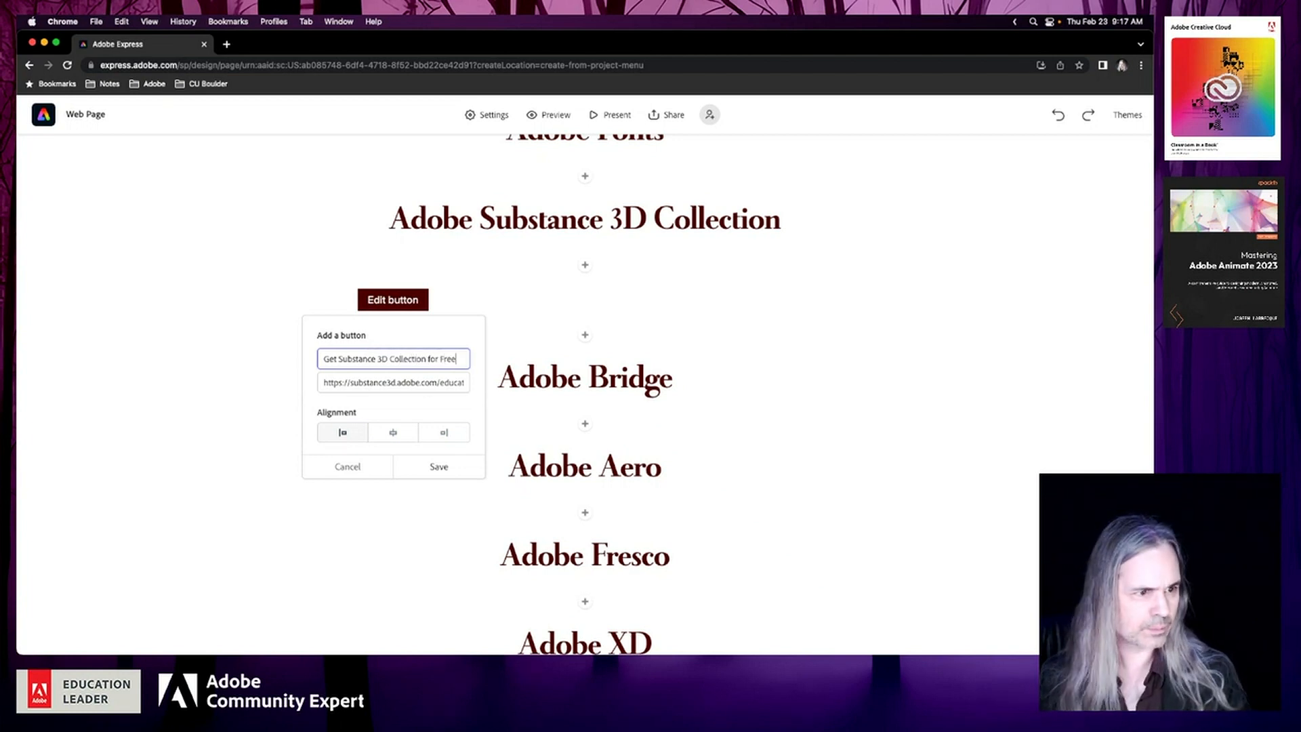
click(393, 432)
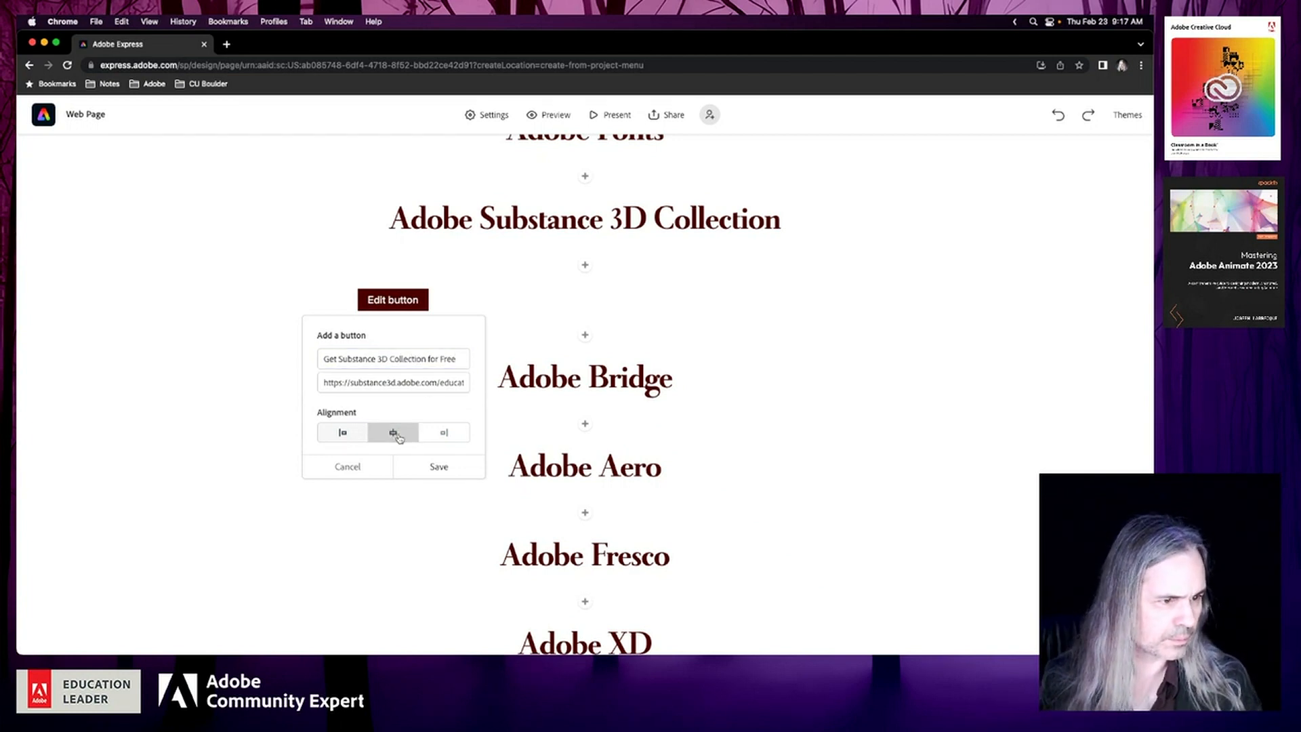
click(421, 466)
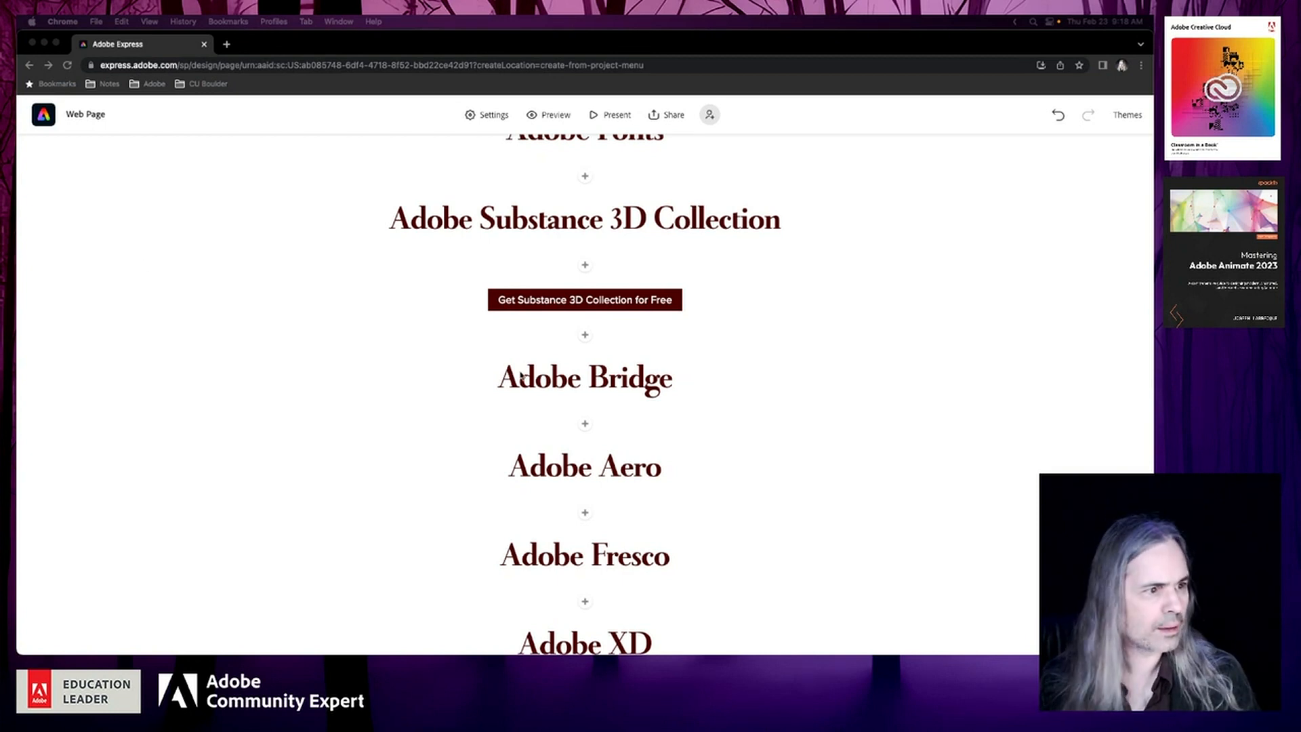
Paste the Substance 3D description as a paragraph above its button and end it with "Free for higher education faculty and students."
click(585, 266)
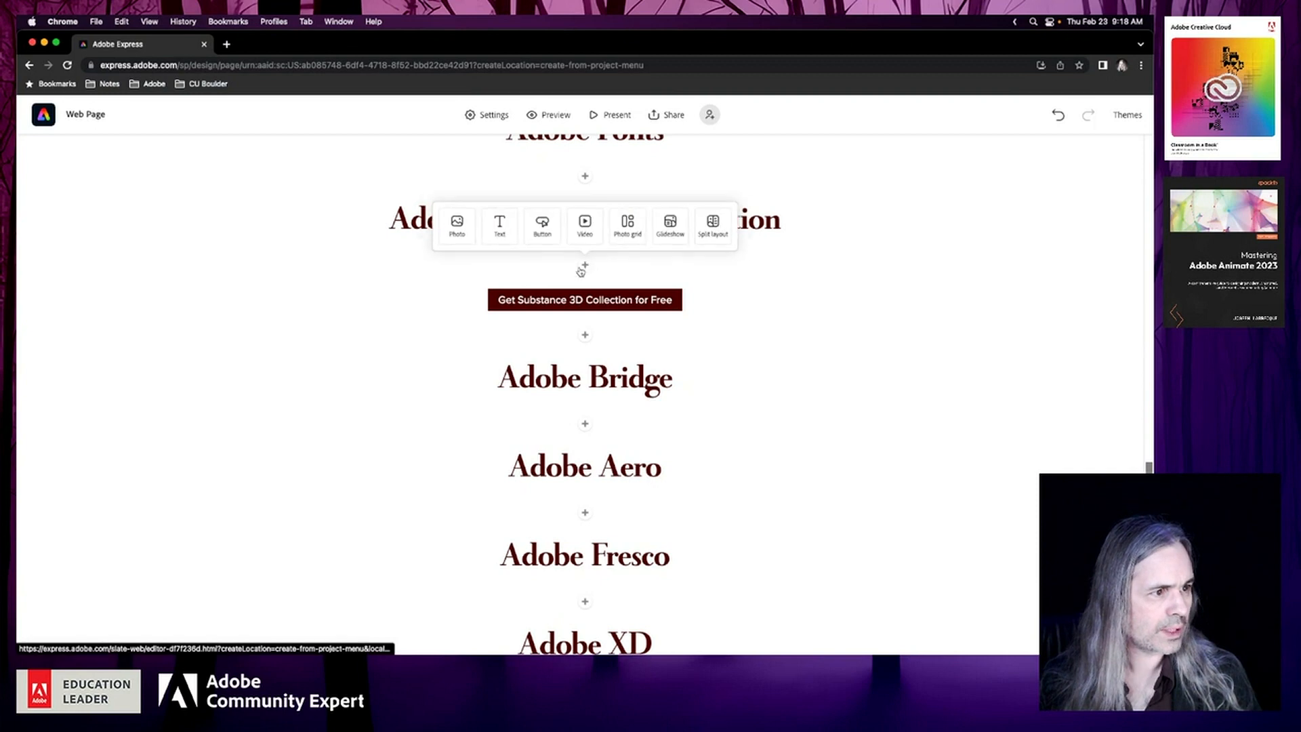
click(499, 229)
text(Smart creative apps and high-end content give you everything you need to design in 3D. Create 3D content and AR experiences with the Adobe Substance 3D Collection. High-end 3D asset library. Build complex models. Set up the perfect shot. Give life to your 3D art.)
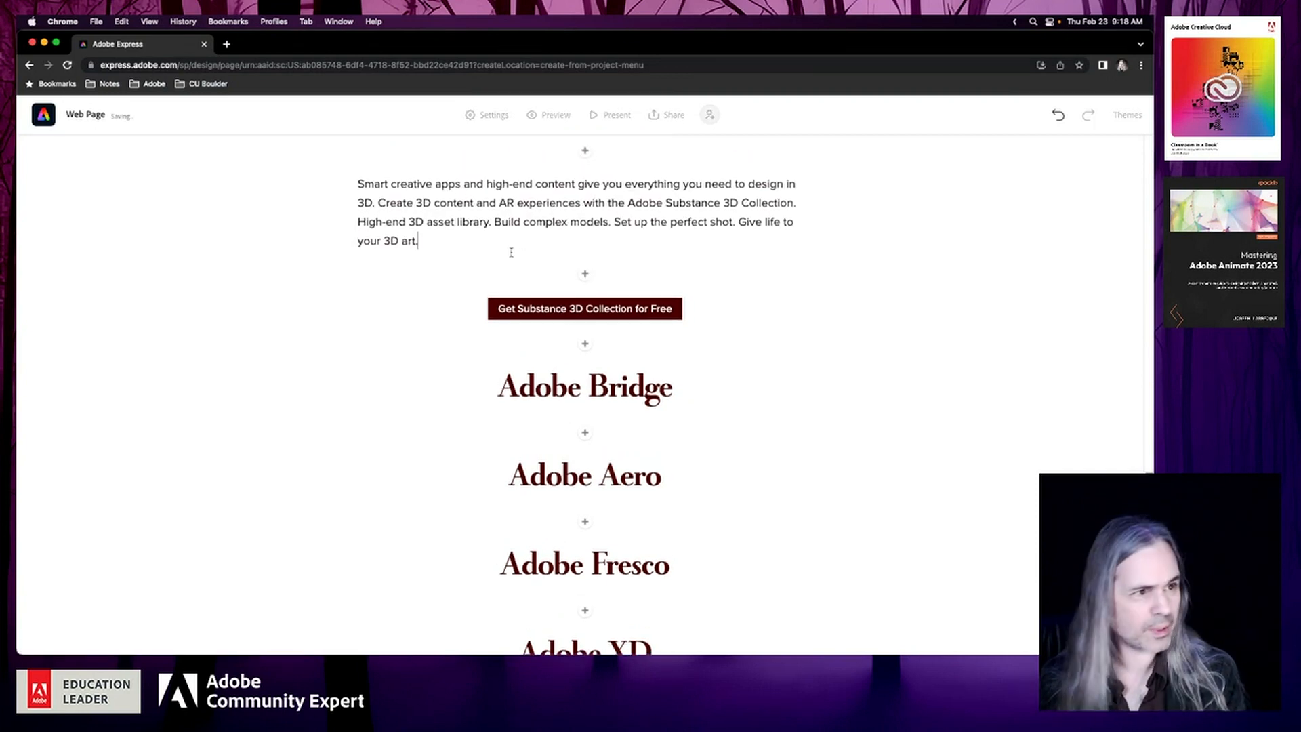
text(F)
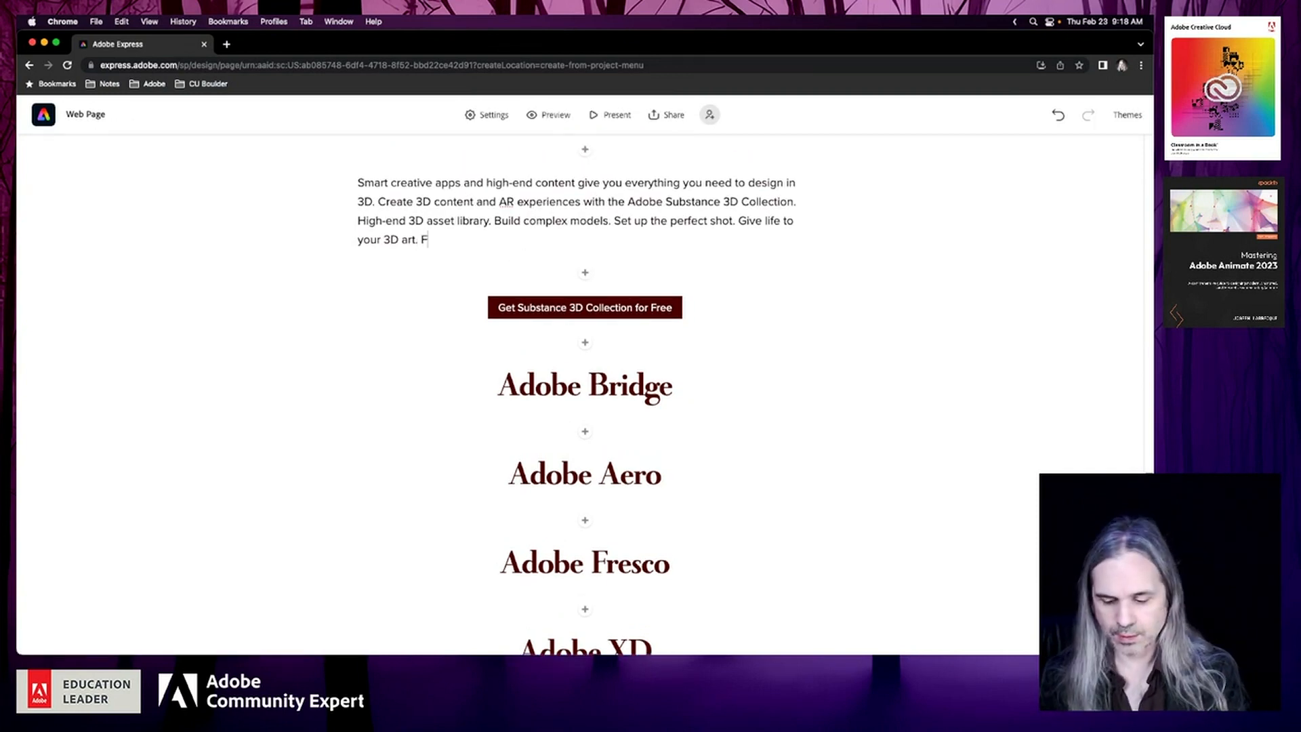
text(ree for h)
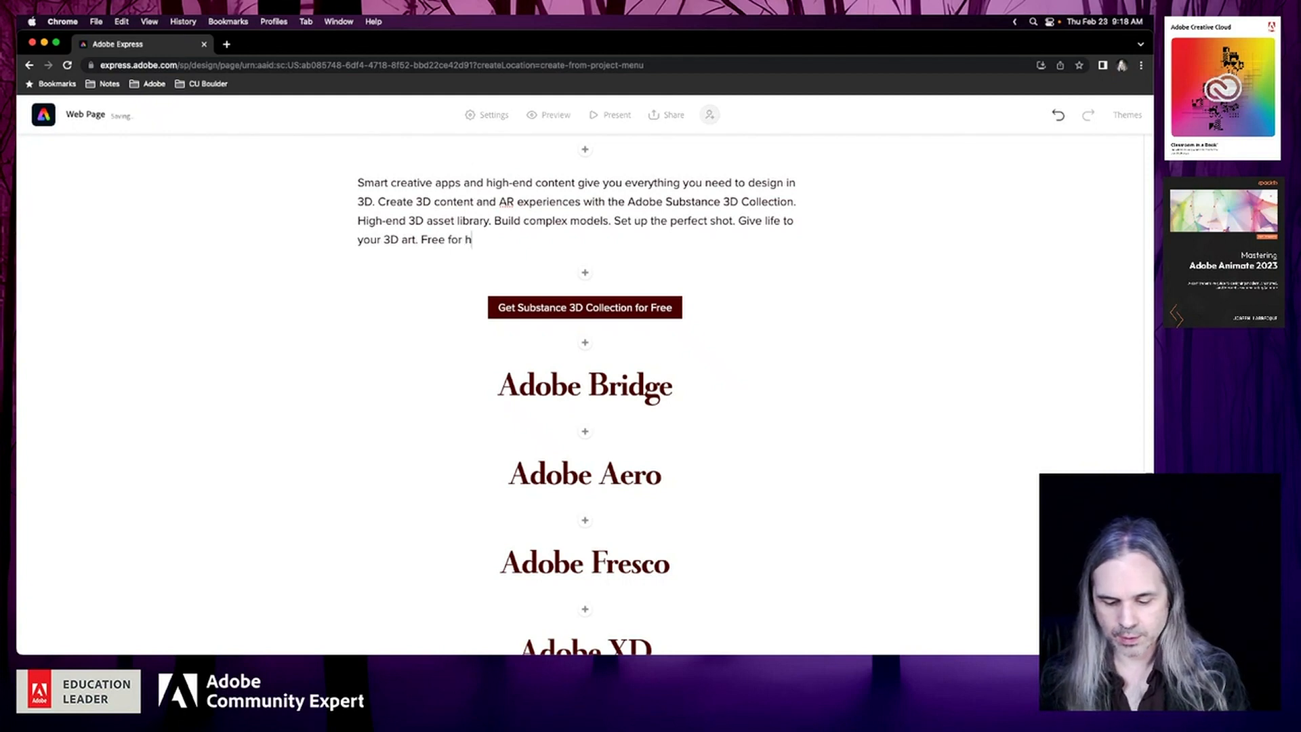
text(igher educati)
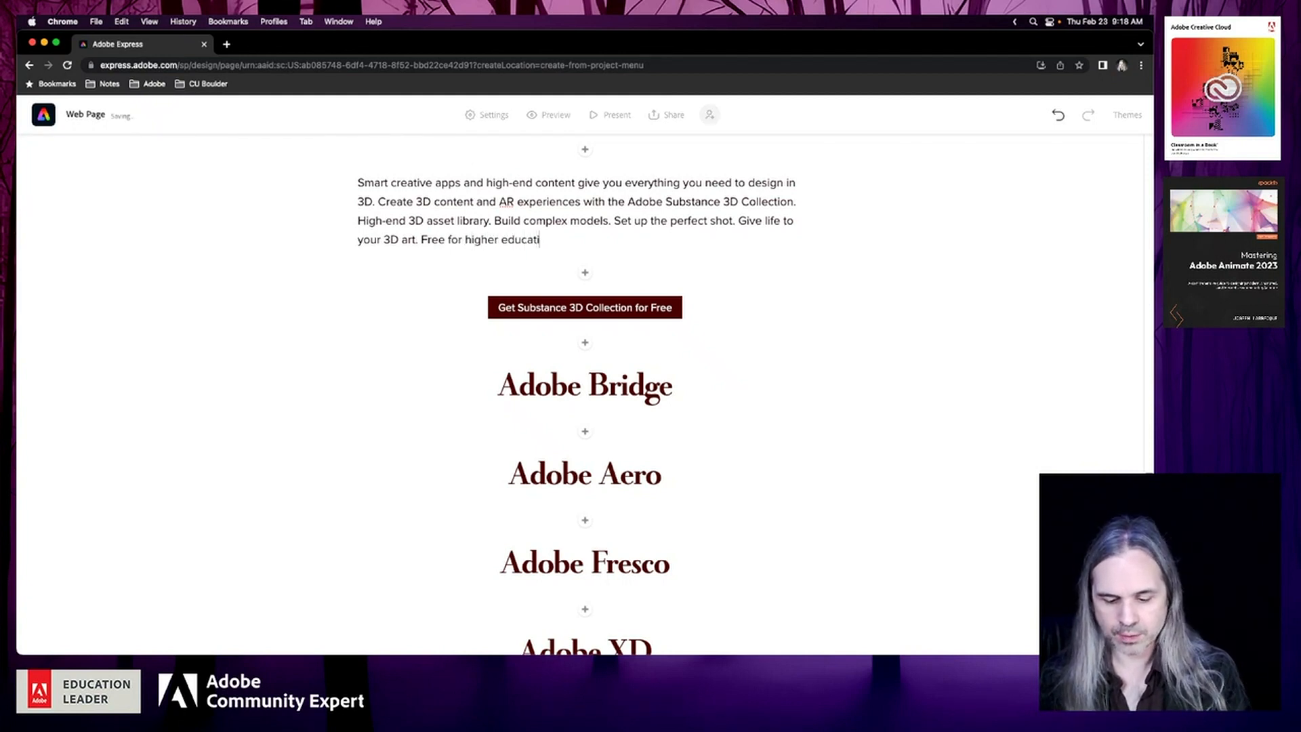
text(on facult)
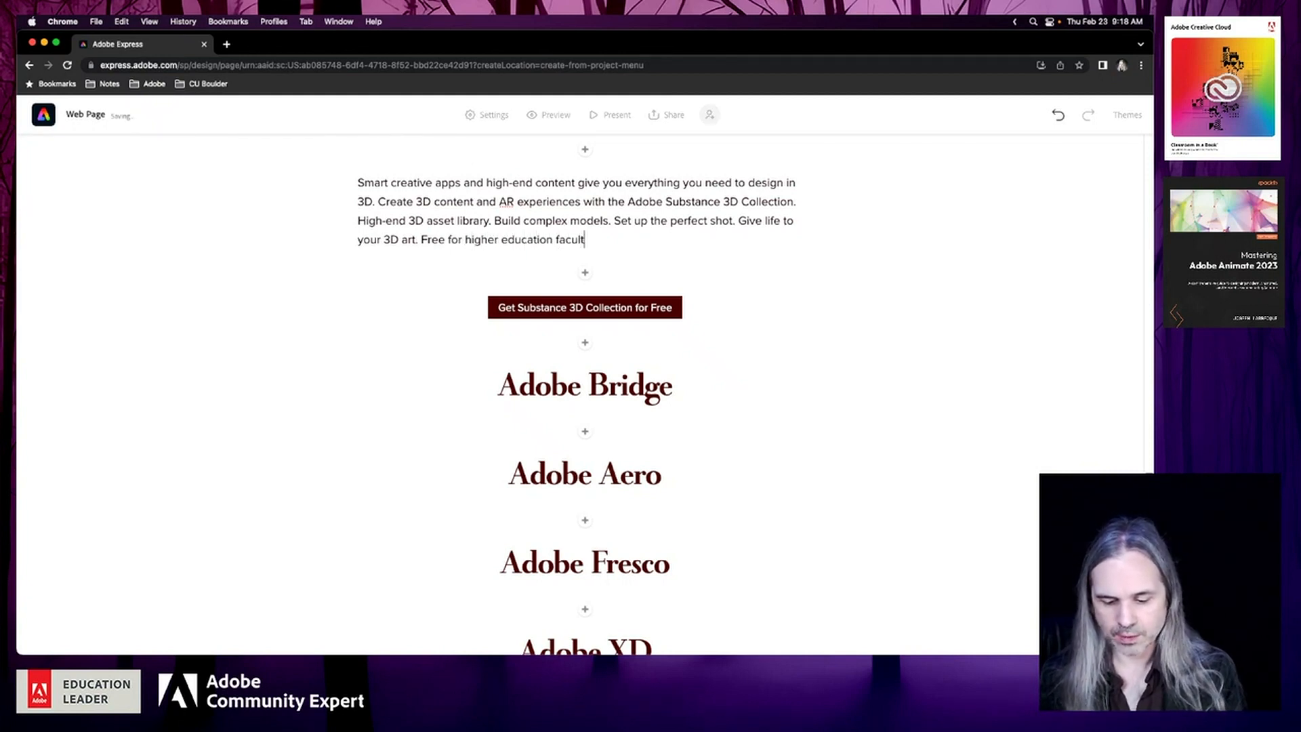
text(y and students.)
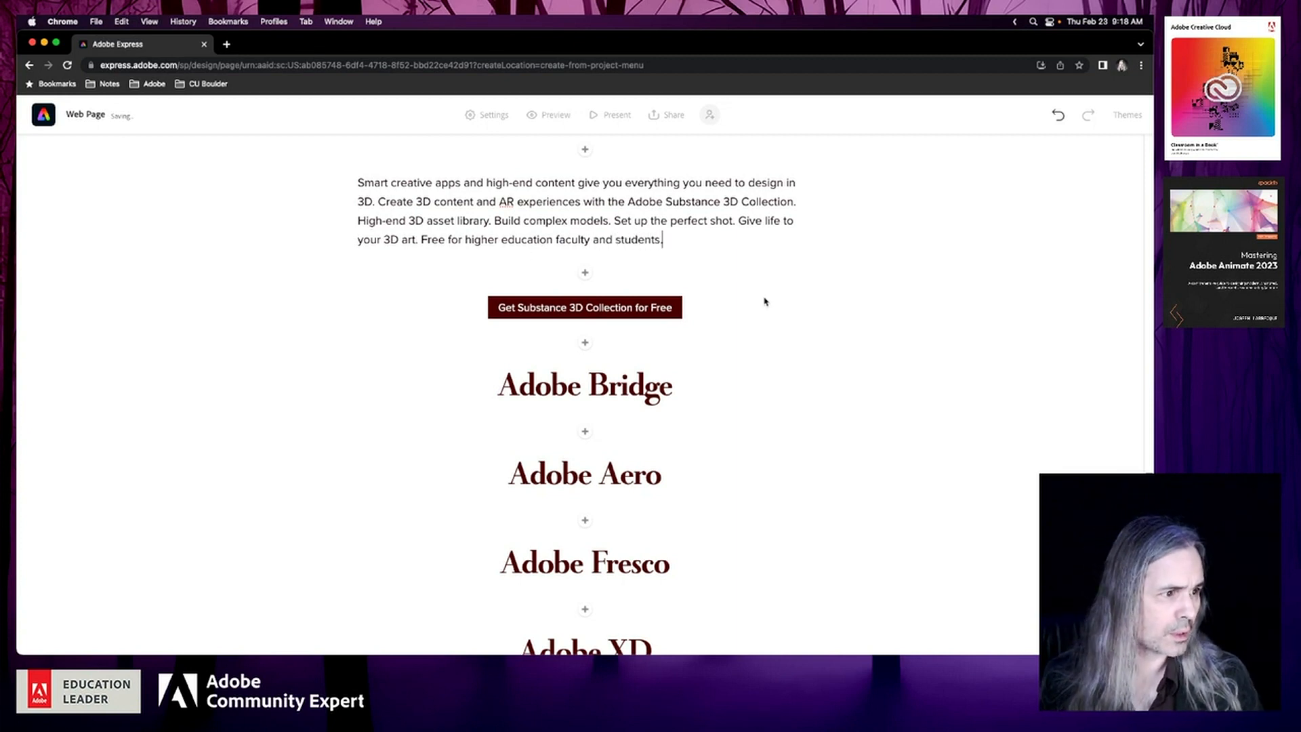
scroll(763, 299, up, 3)
click(766, 350)
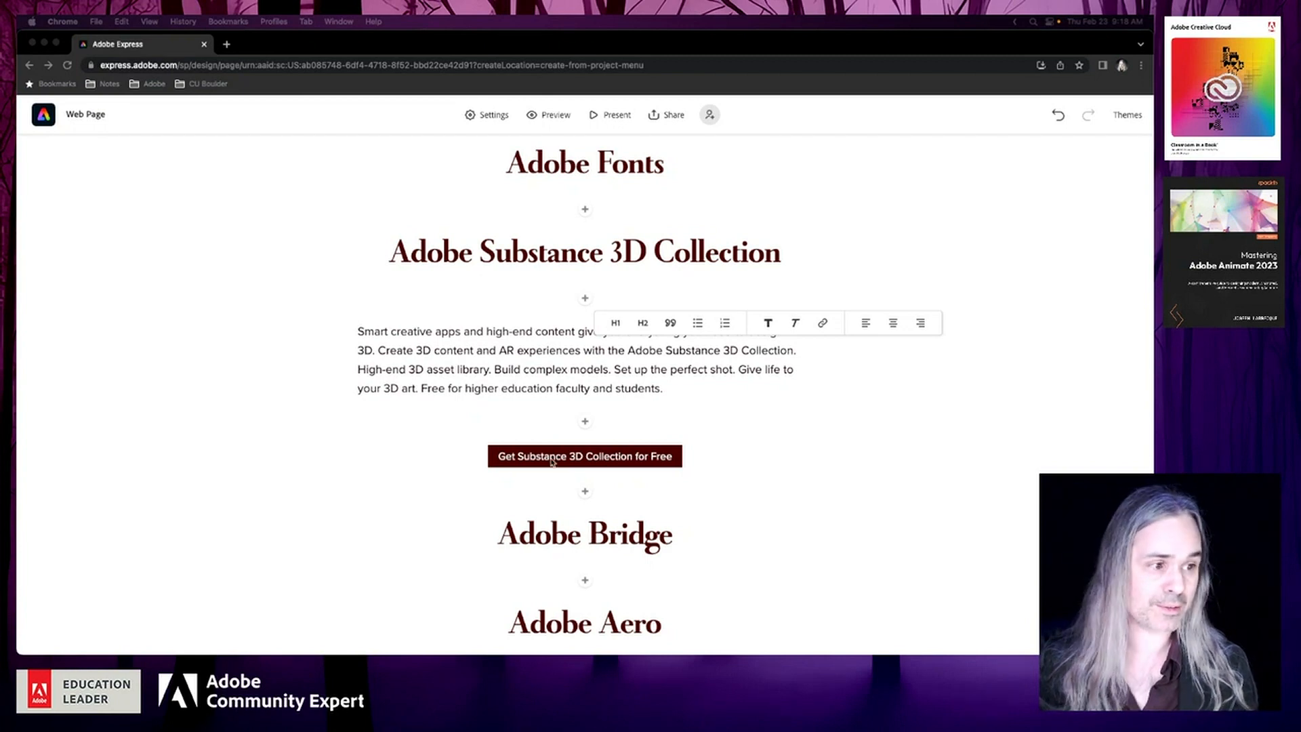
click(517, 370)
click(498, 369)
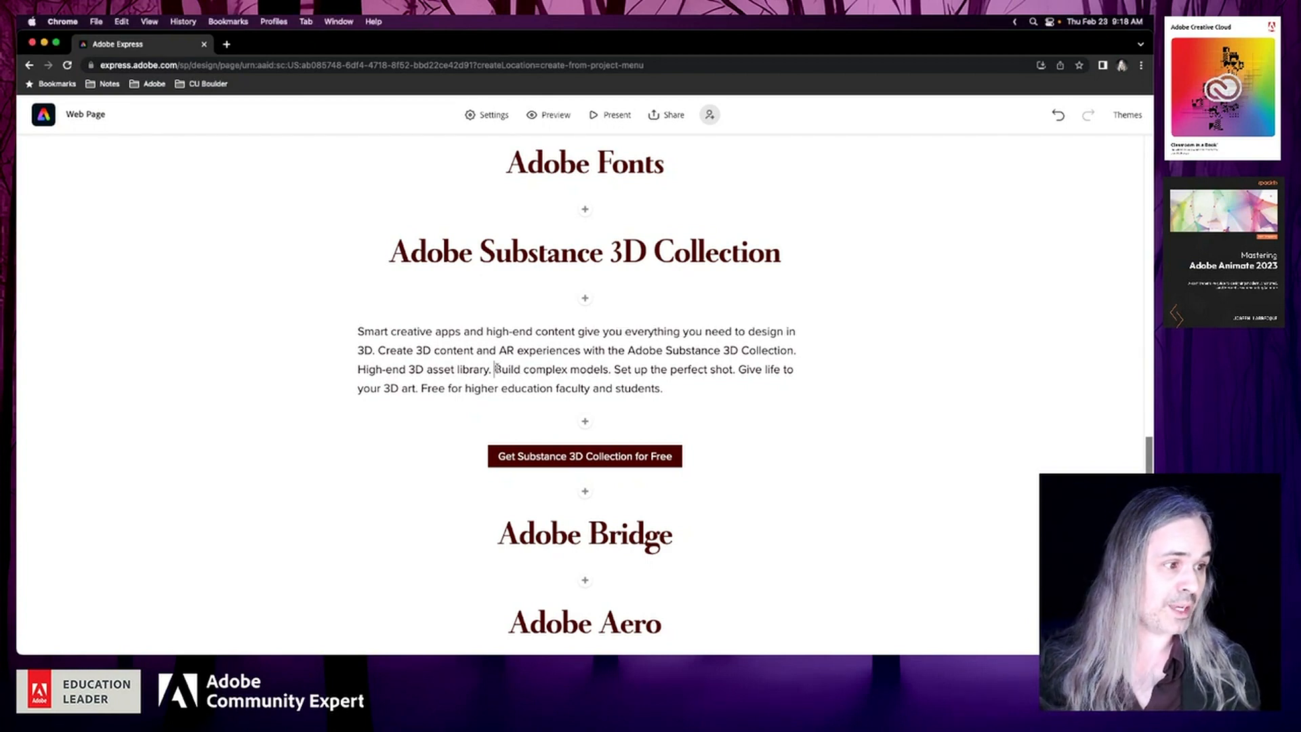
Minimize the Creative Cloud desktop window to return to the Adobe Express web page
click(379, 444)
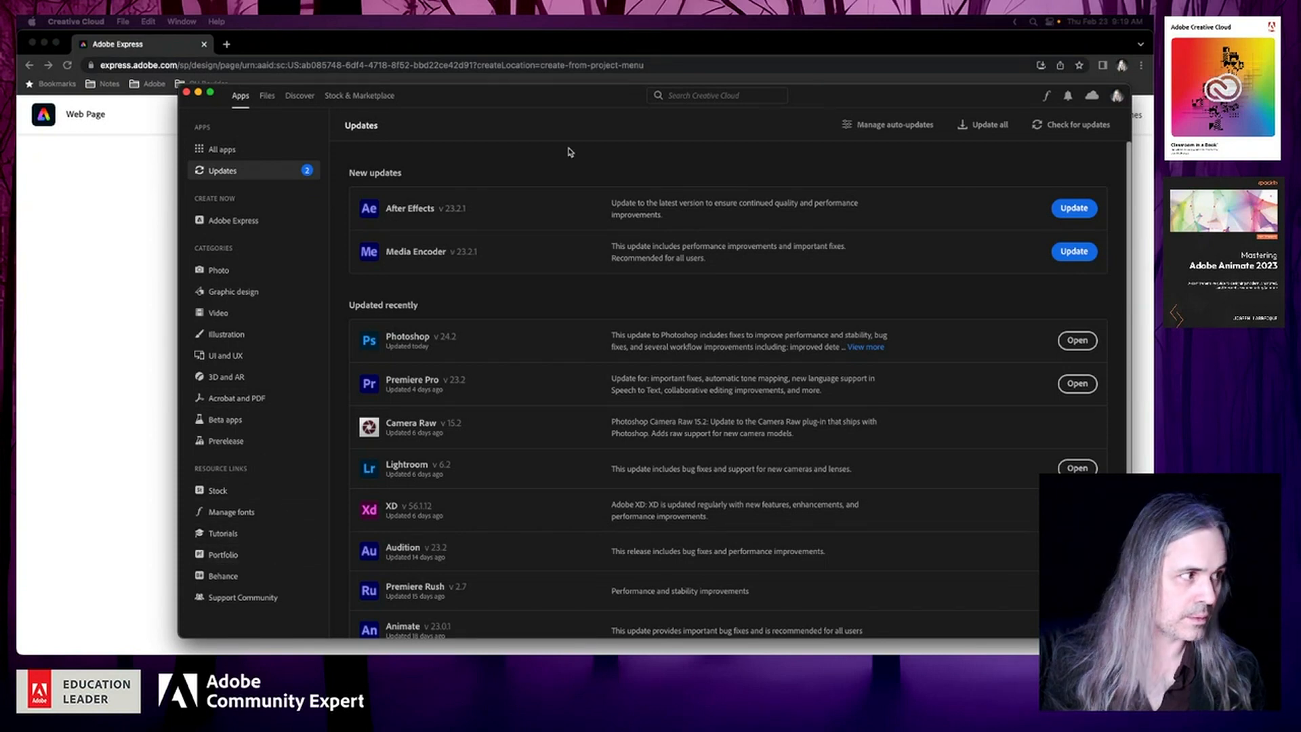
click(198, 95)
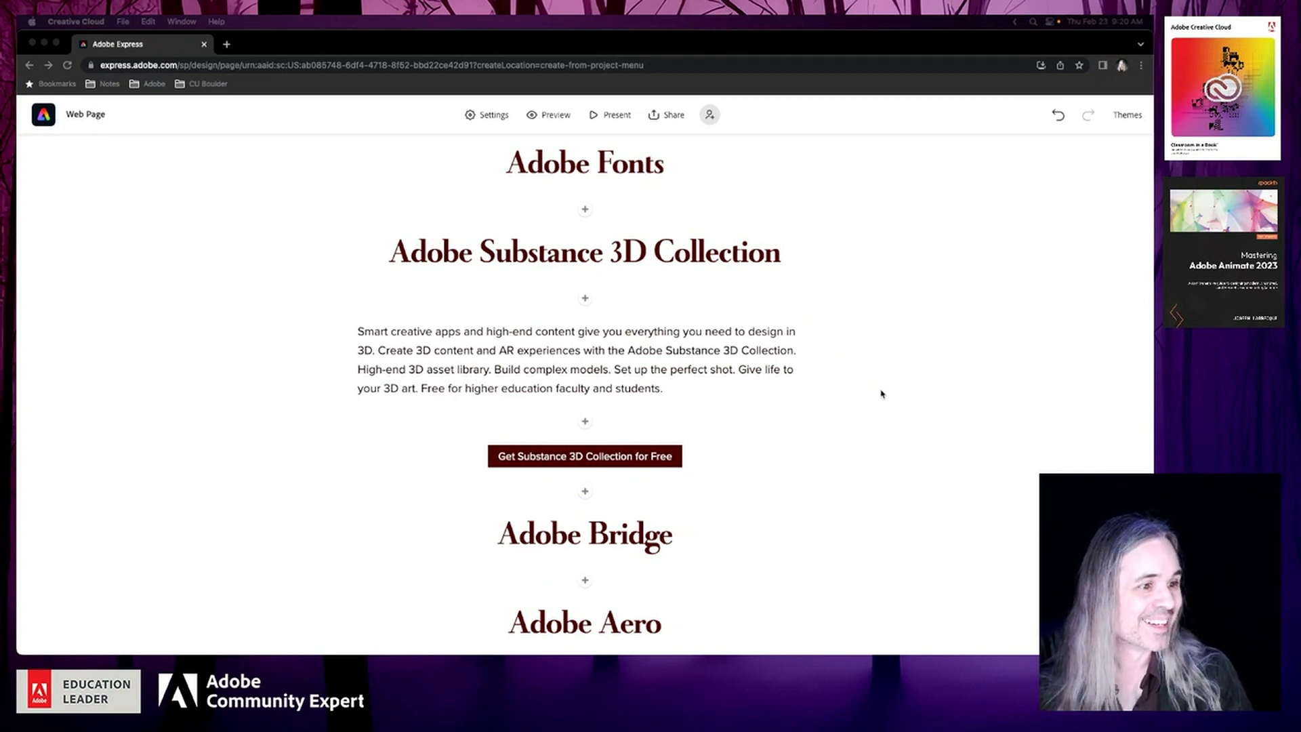
scroll(882, 393, down, 2)
scroll(881, 394, down, 2)
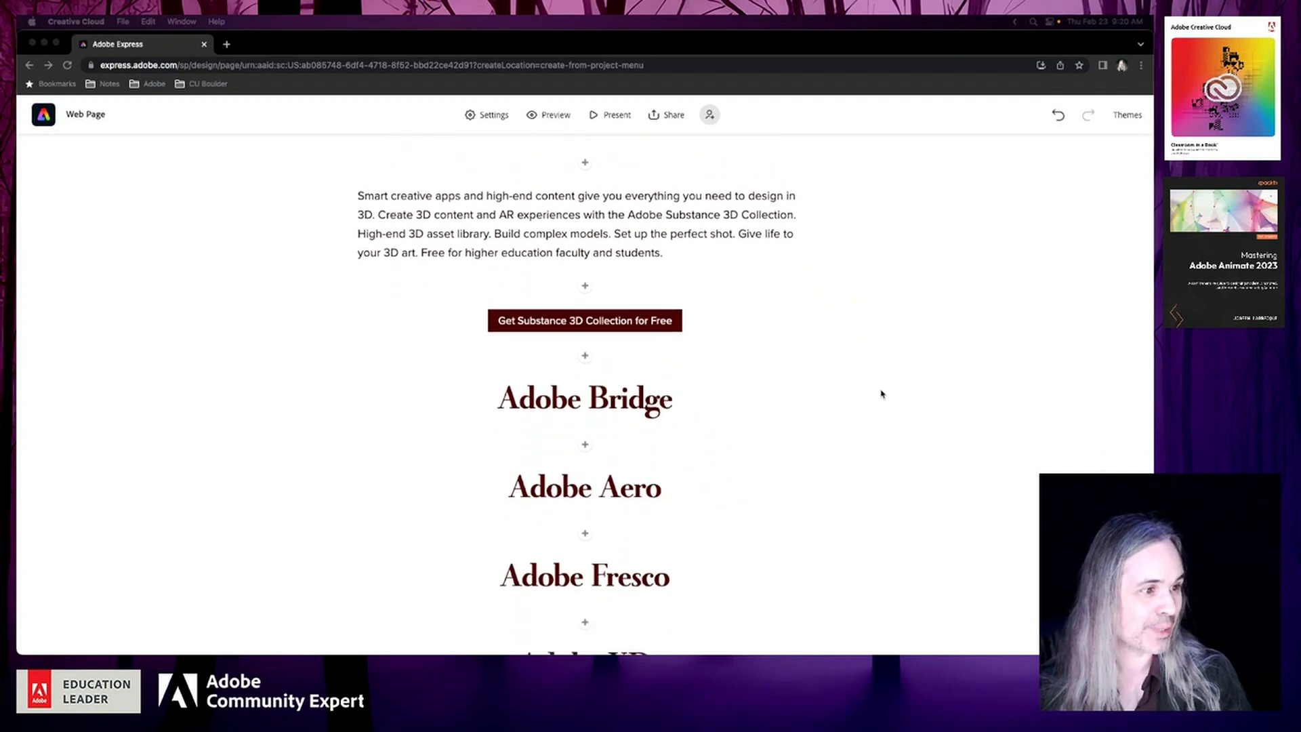
scroll(881, 394, down, 5)
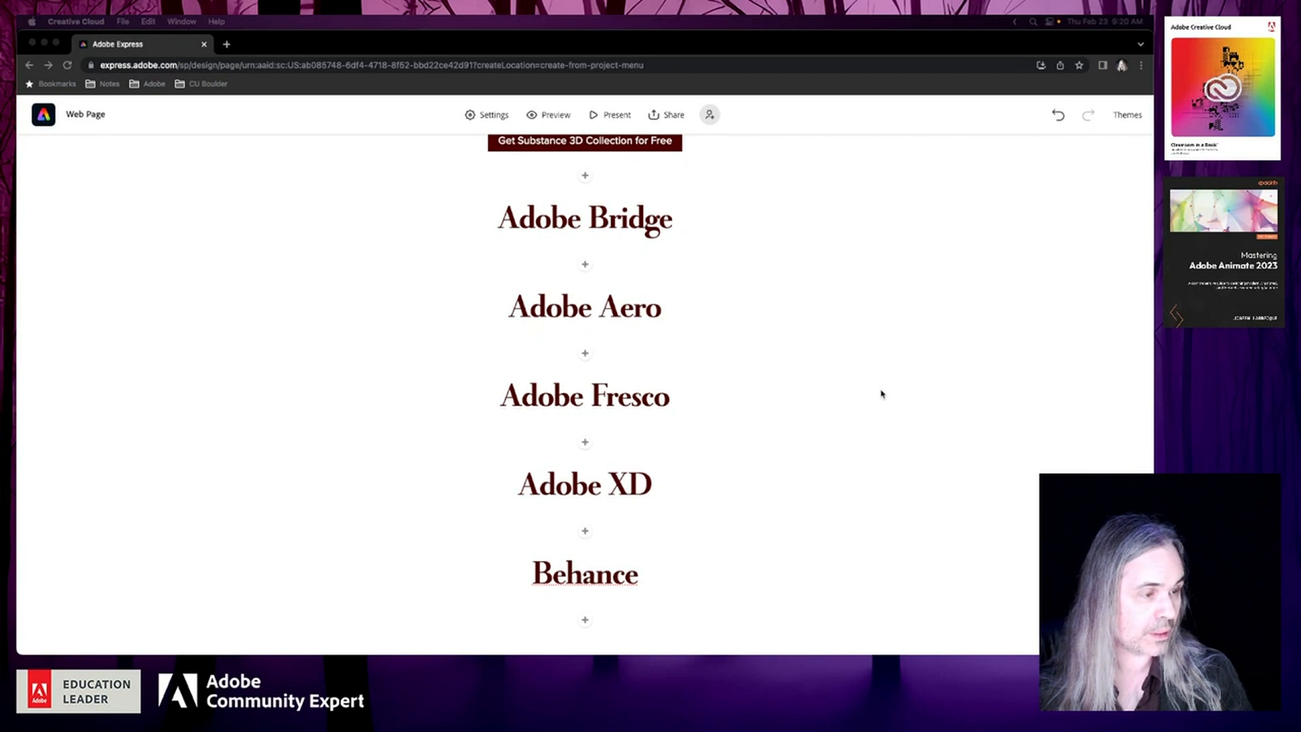
scroll(882, 394, up, 15)
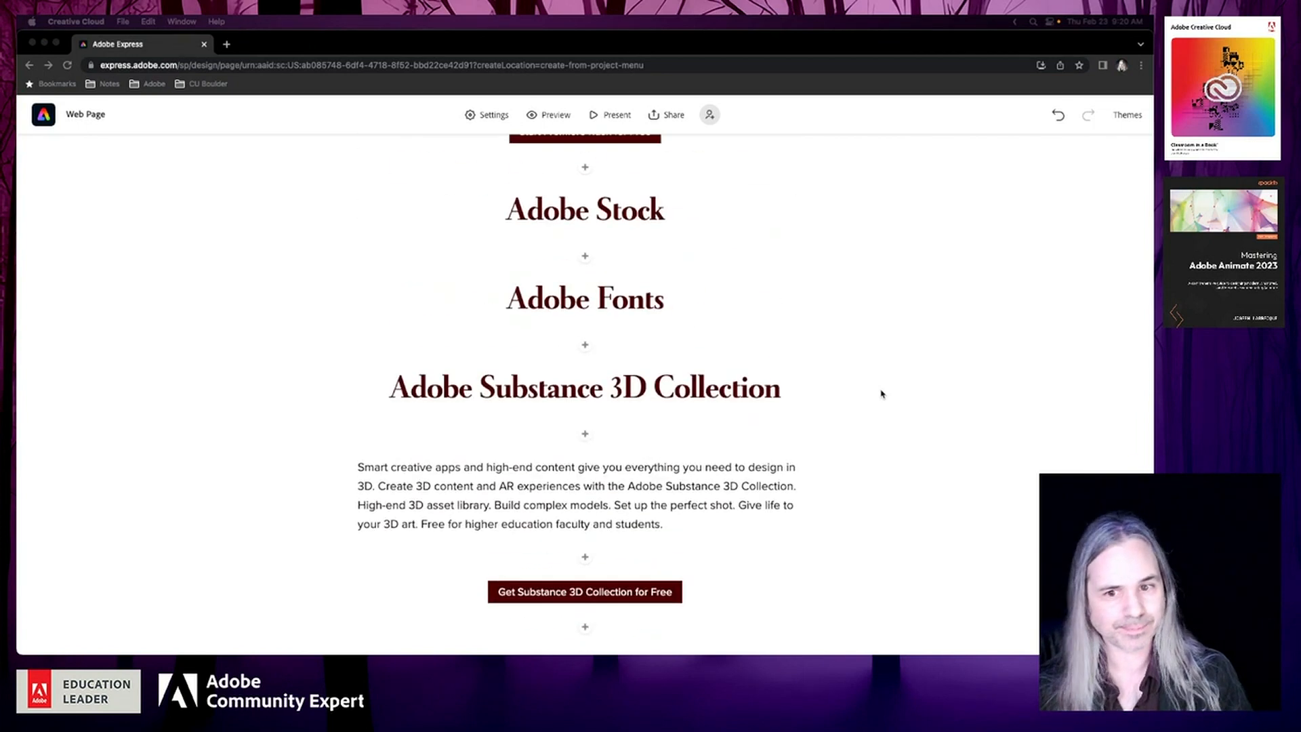
scroll(881, 393, down, 6)
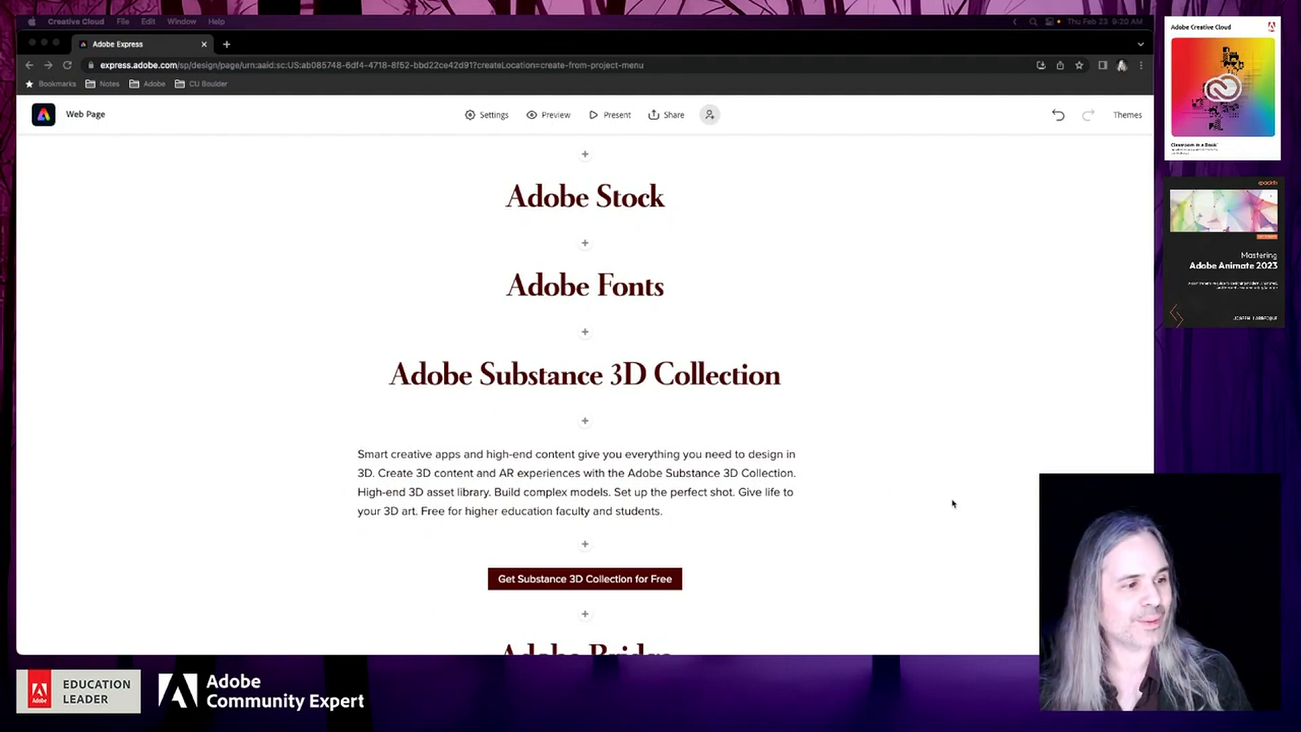
scroll(952, 502, down, 12)
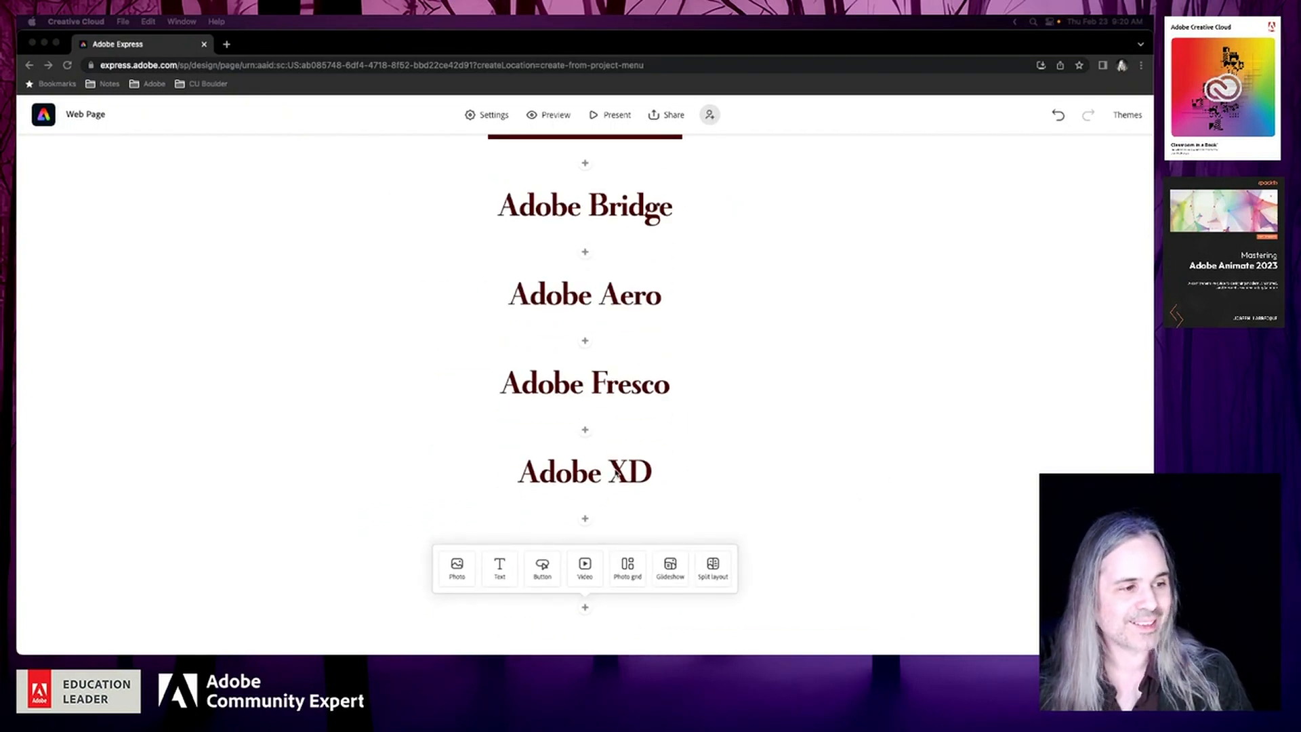
Add a text block below the Adobe Bridge heading and paste the copied Bridge description into it
click(618, 473)
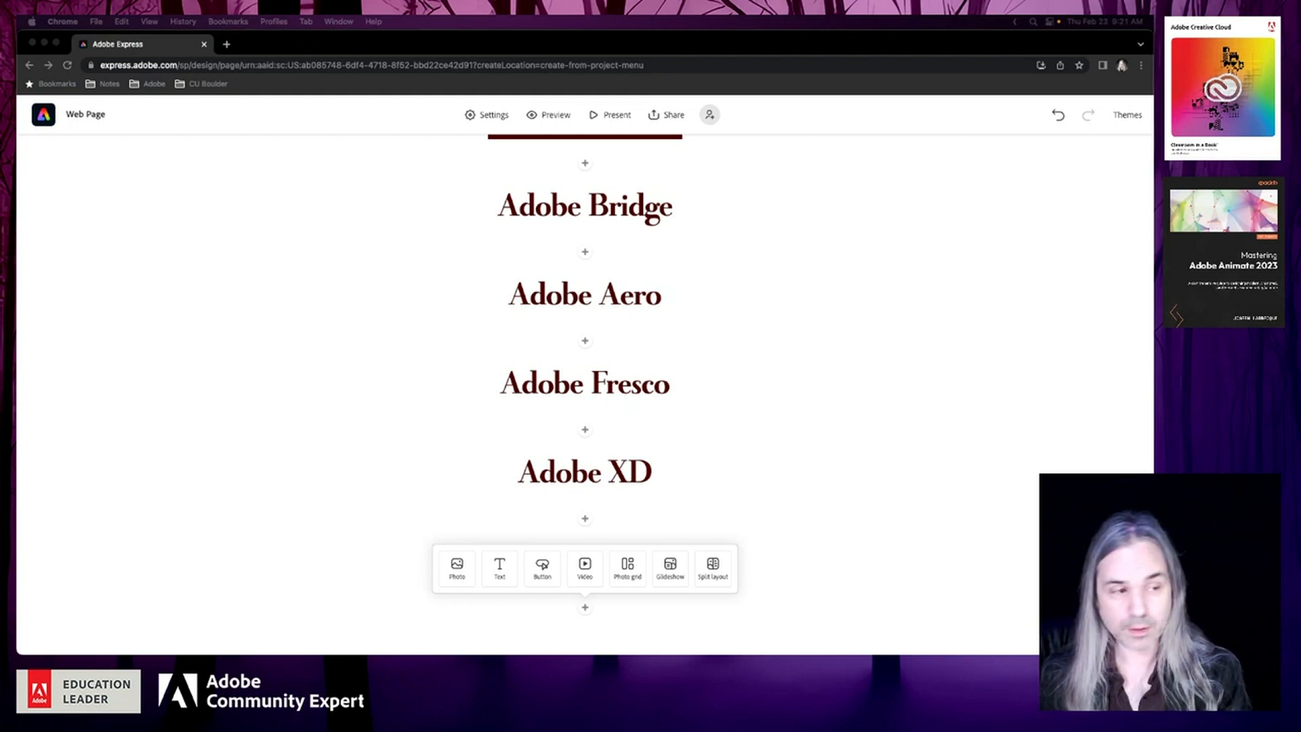
click(593, 247)
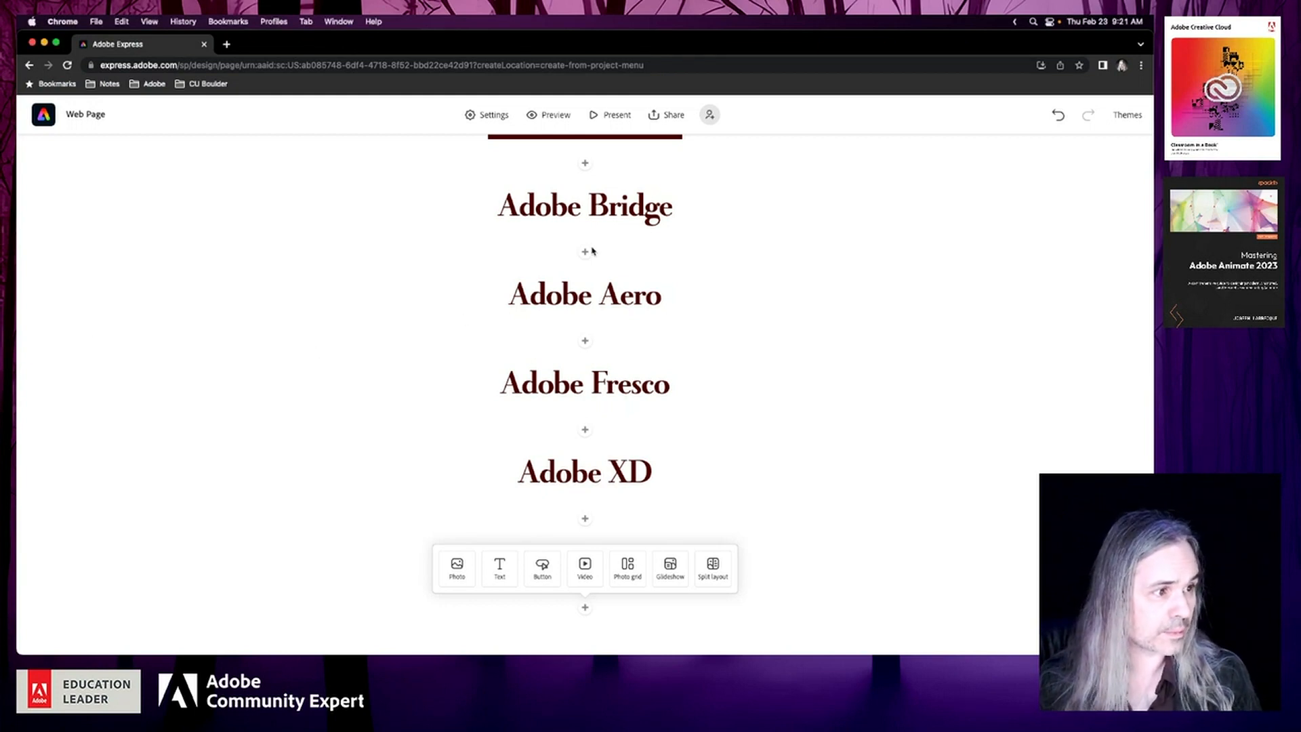
click(585, 254)
click(505, 216)
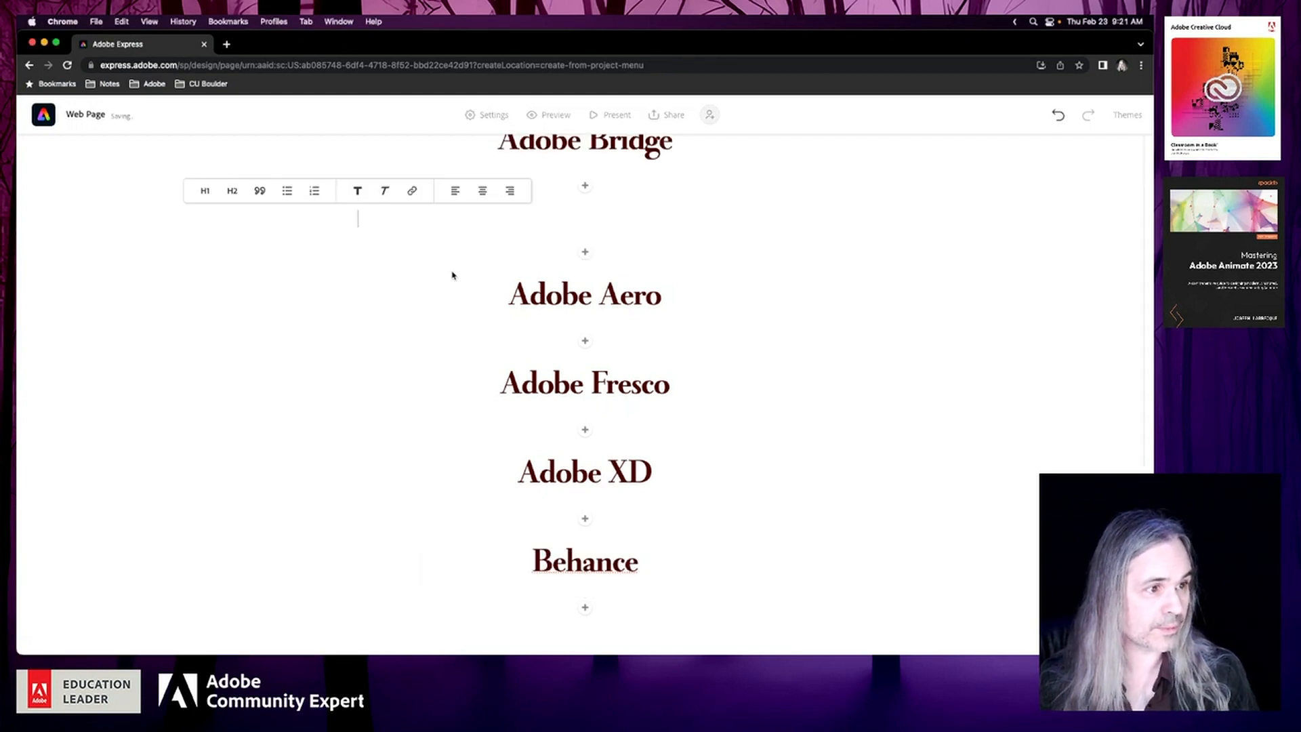
text(Adobe Bridge is a powerful creative asset manager that lets you preview, organize, edit, and publish multiple creative assets quickly and easily. Edit metadata. Add keywords, labels, and ratings to assets. Organize assets using collections, and find assets using powerful filters and advanced metadata search features.)
Add a centred button reading "Adobe Bridge" below the Bridge description, linked to the copied Adobe Bridge product page address
scroll(452, 276, up, 2)
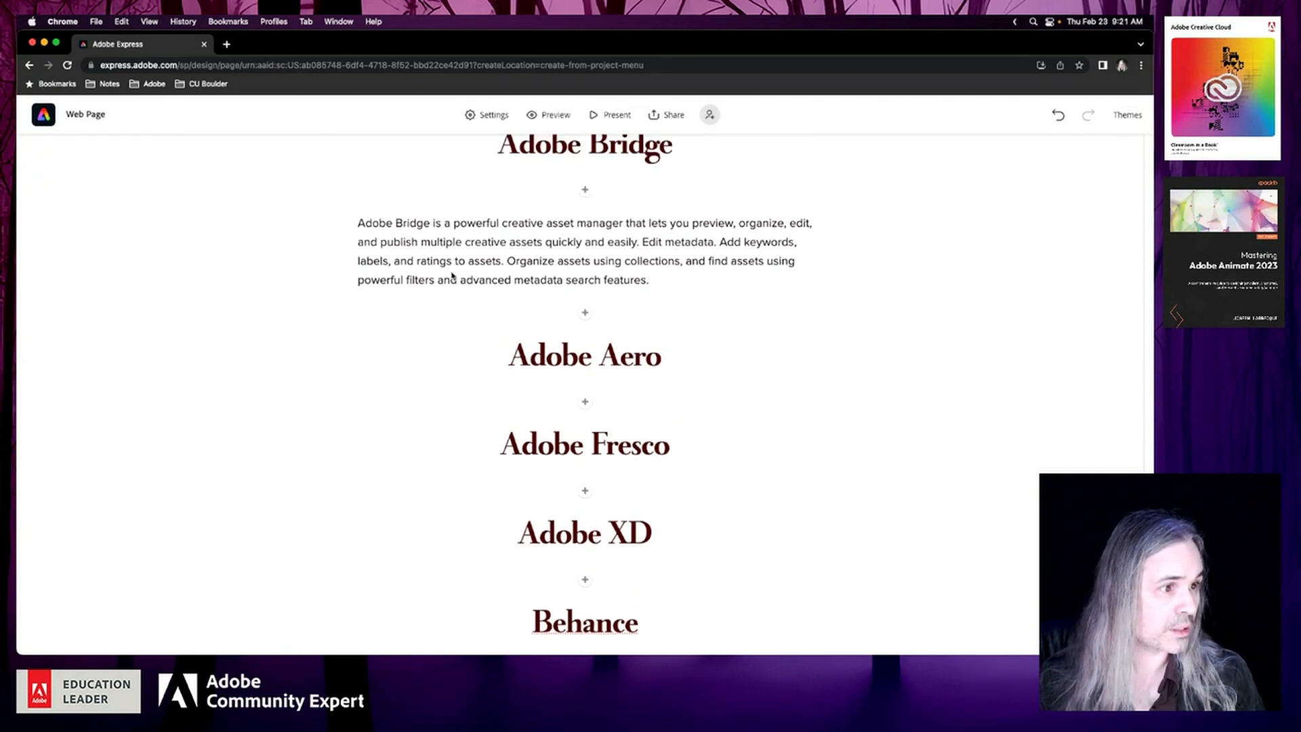
scroll(452, 276, up, 1)
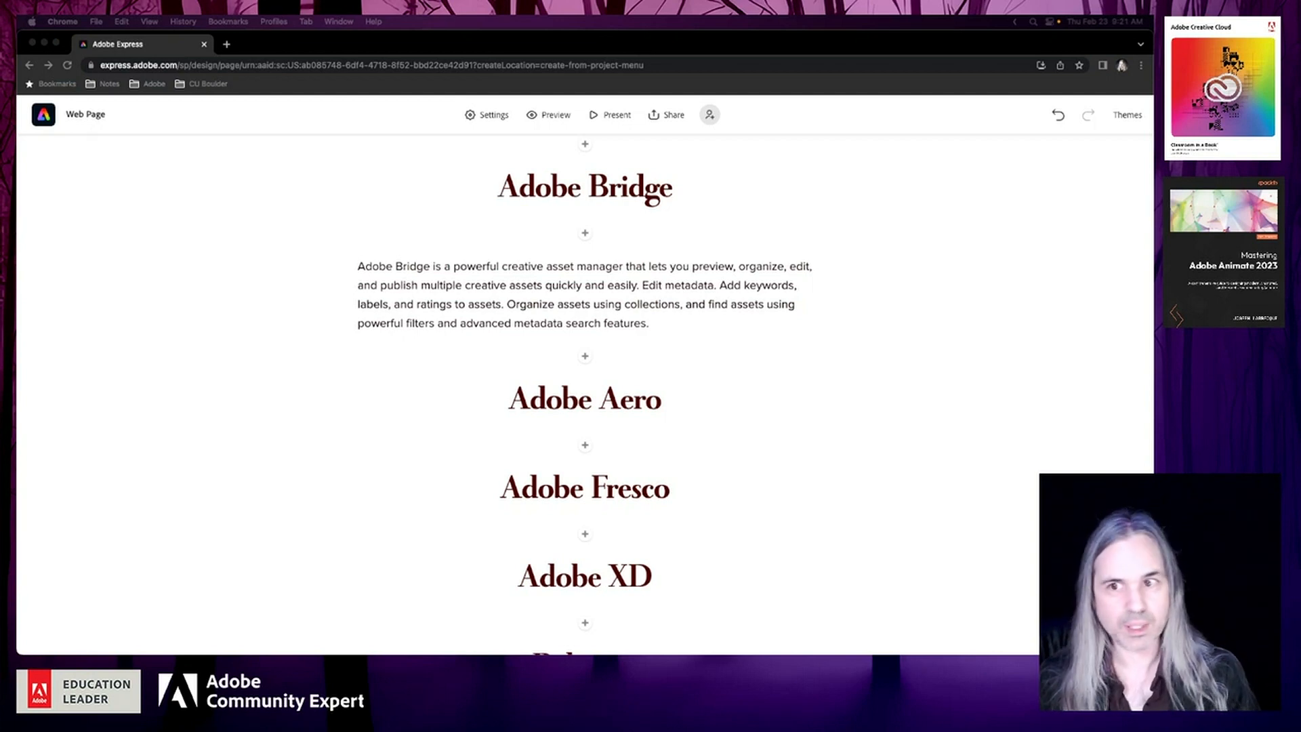
click(585, 358)
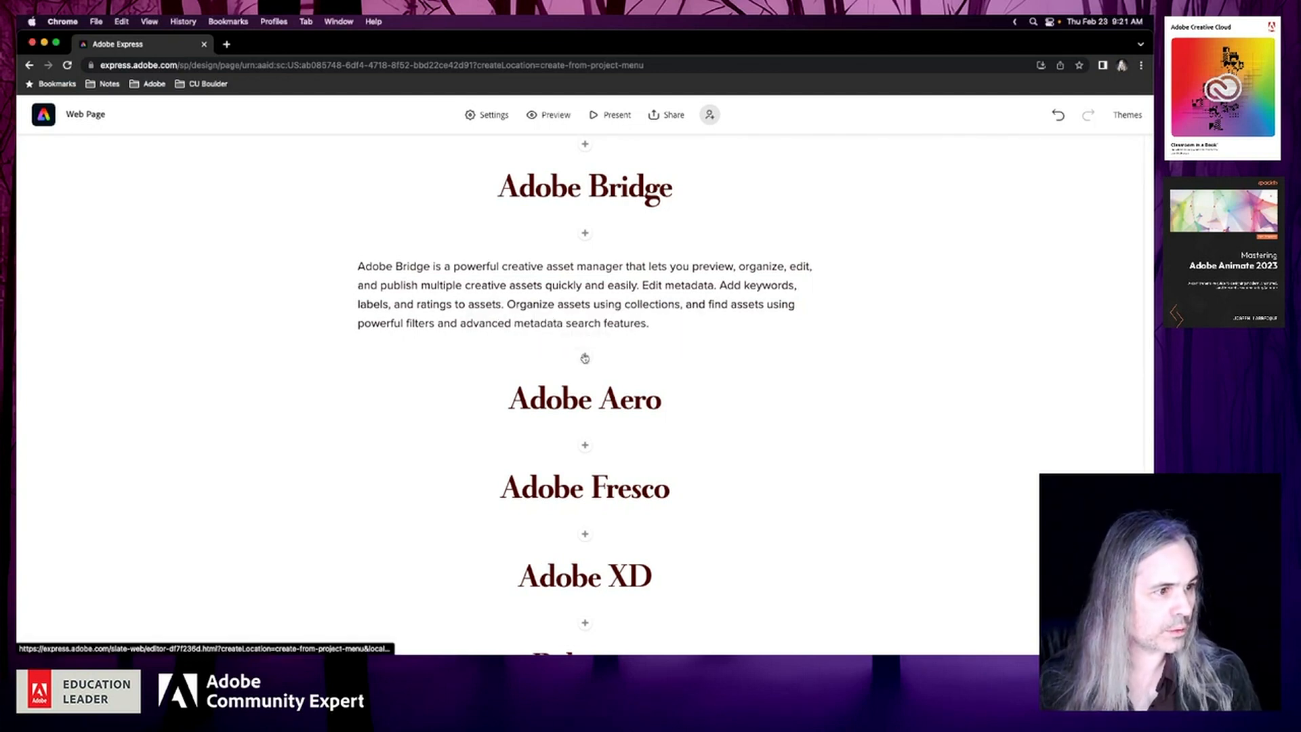
click(584, 358)
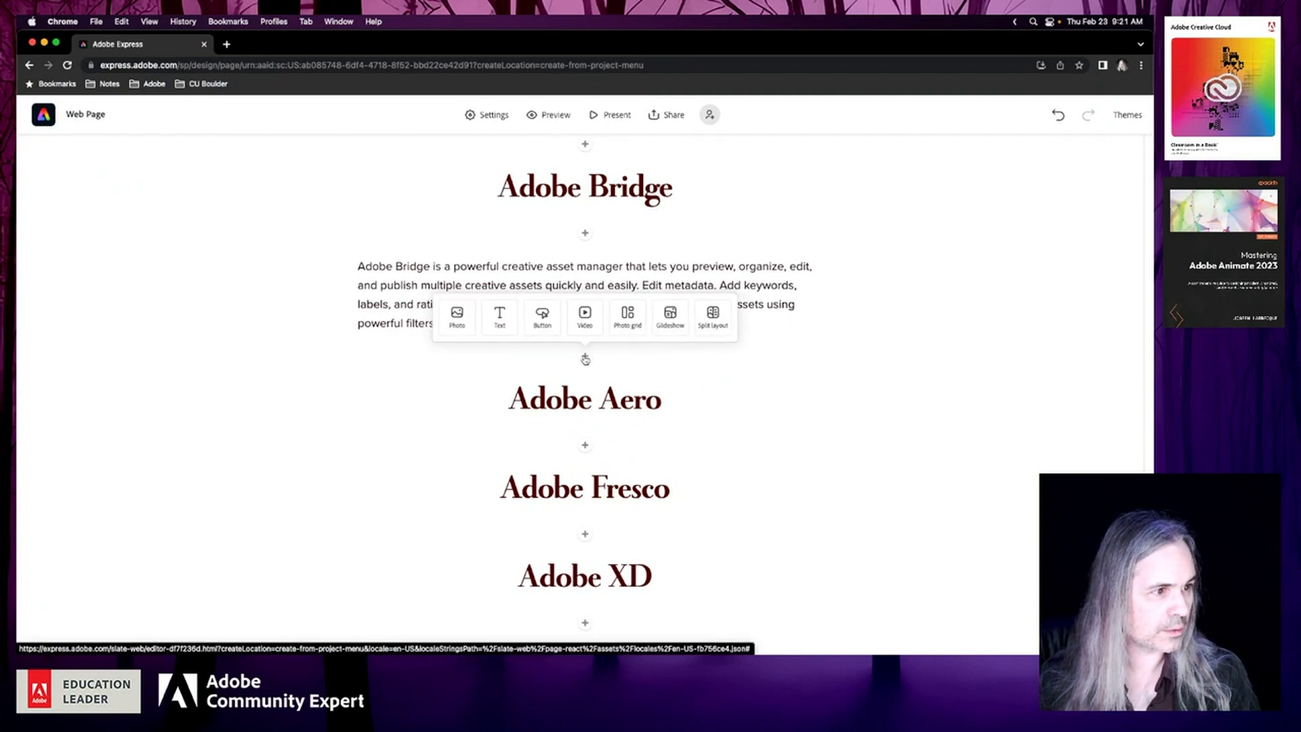
click(542, 317)
click(364, 214)
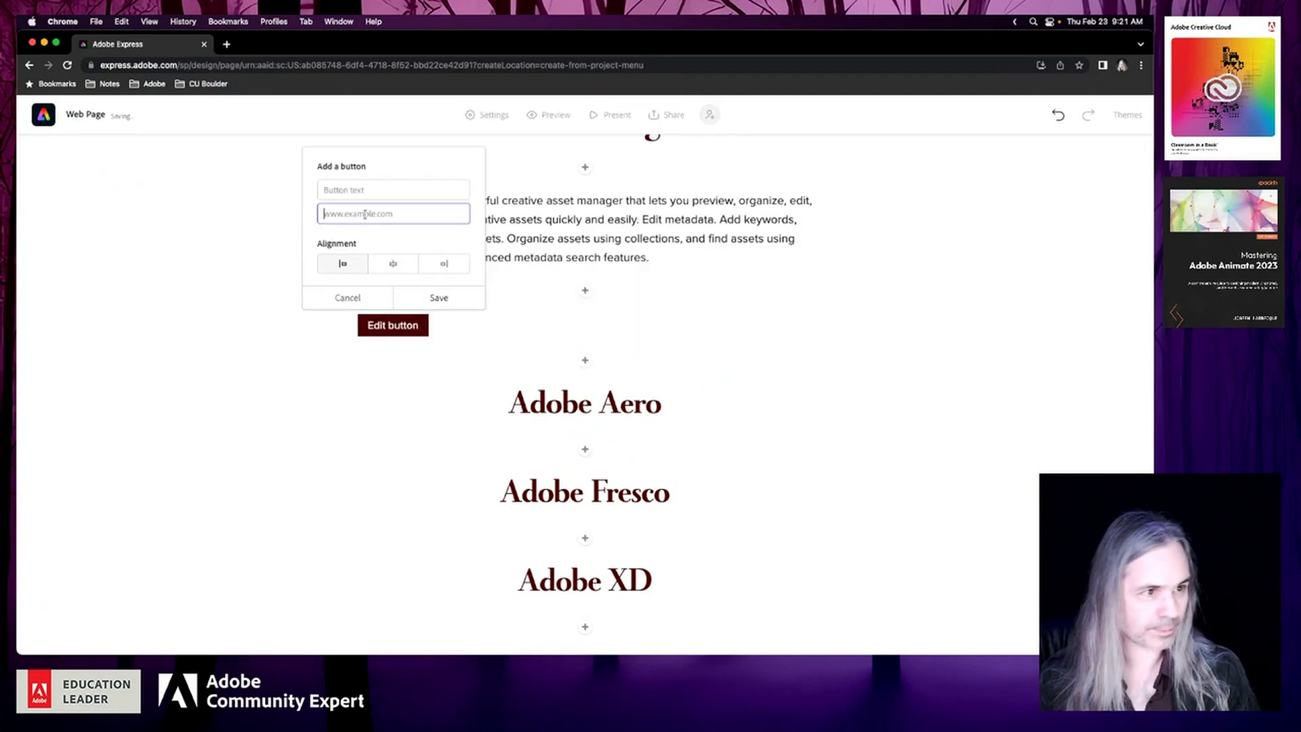
text(https://www.adobe.com/products/bridge.html)
click(359, 190)
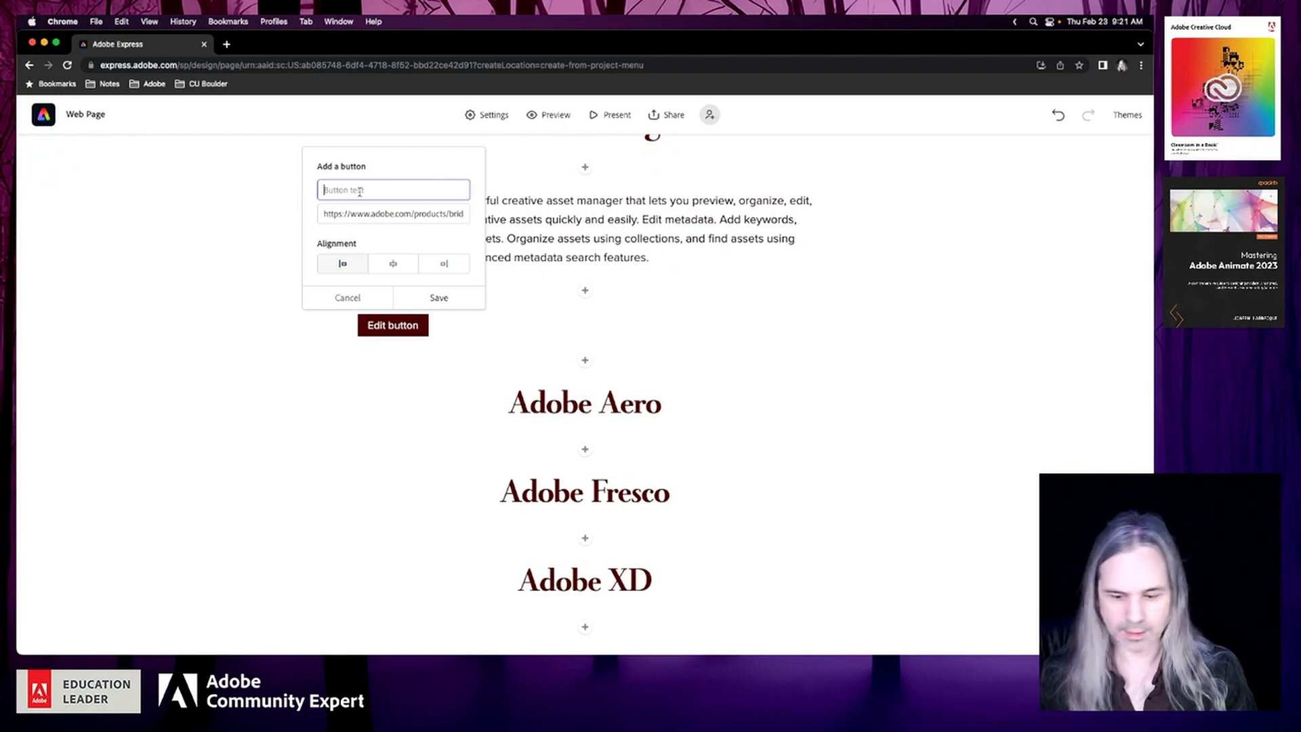
text(Adobe Bridge)
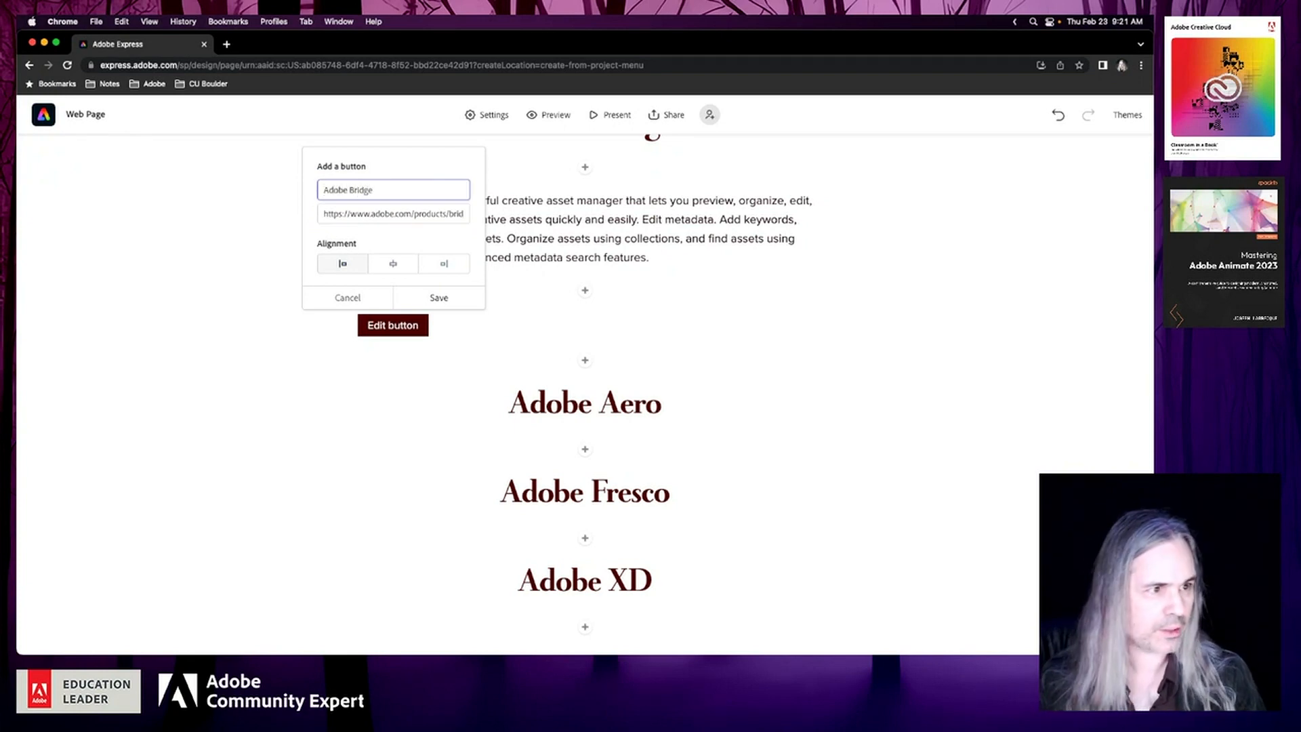
click(393, 264)
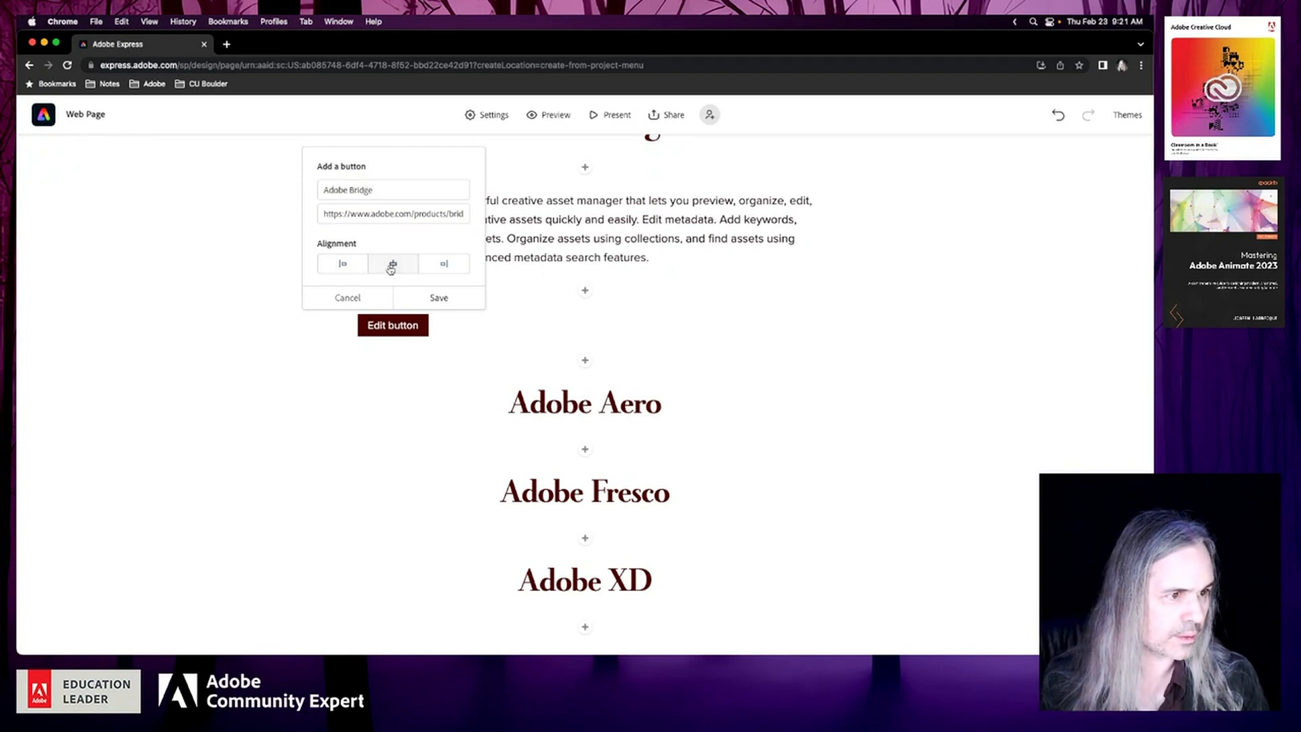
click(439, 298)
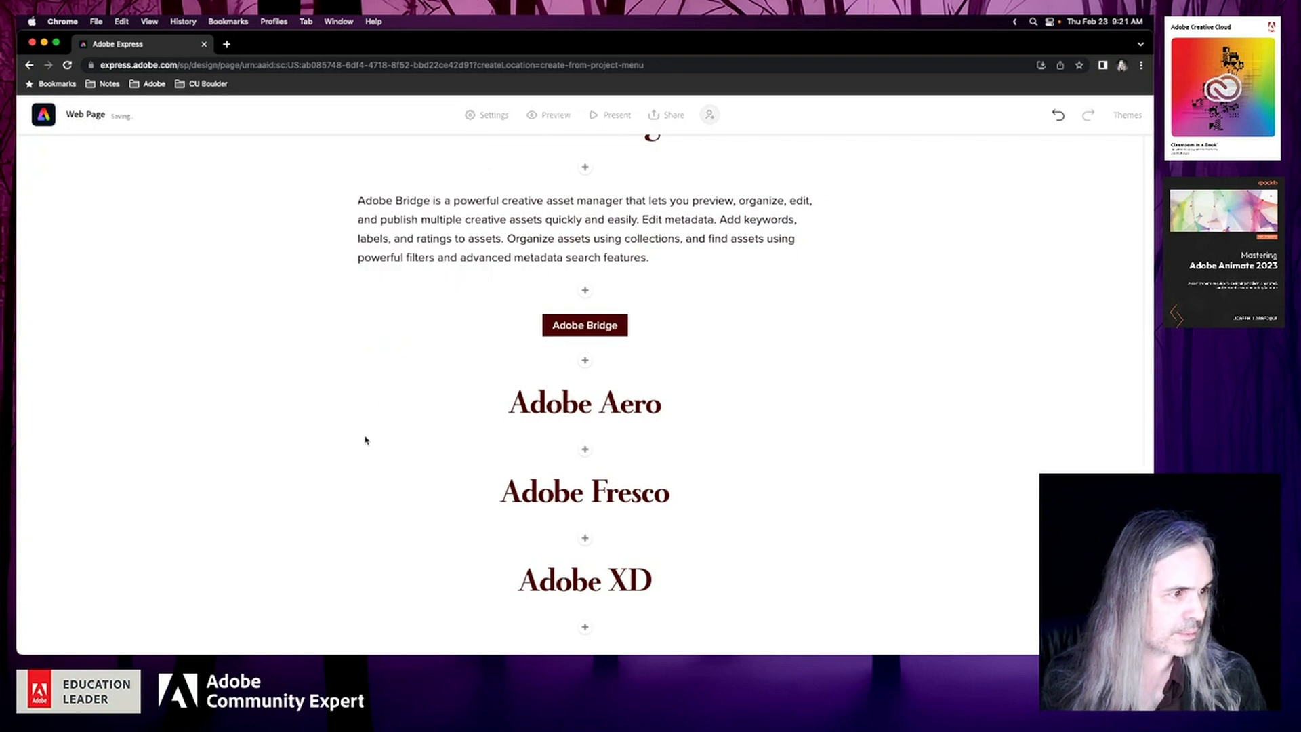
scroll(364, 440, up, 2)
scroll(364, 441, down, 3)
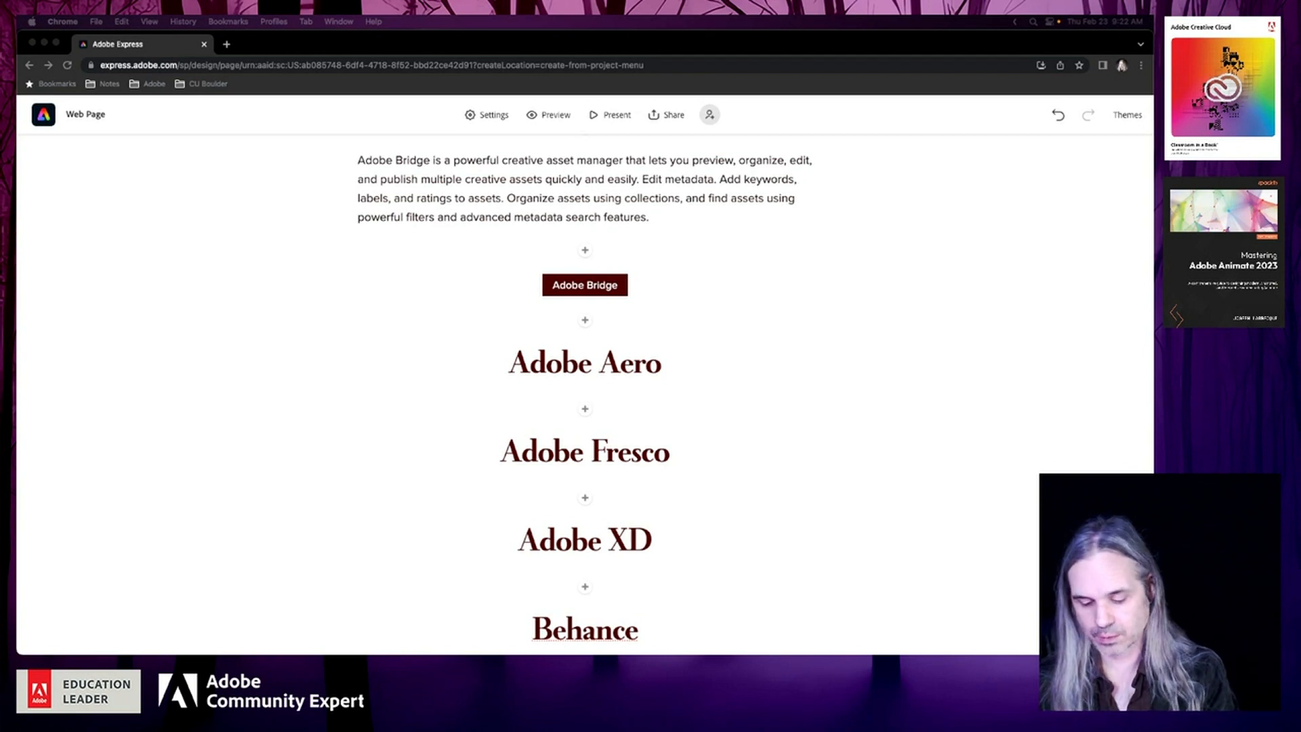
scroll(906, 418, down, 2)
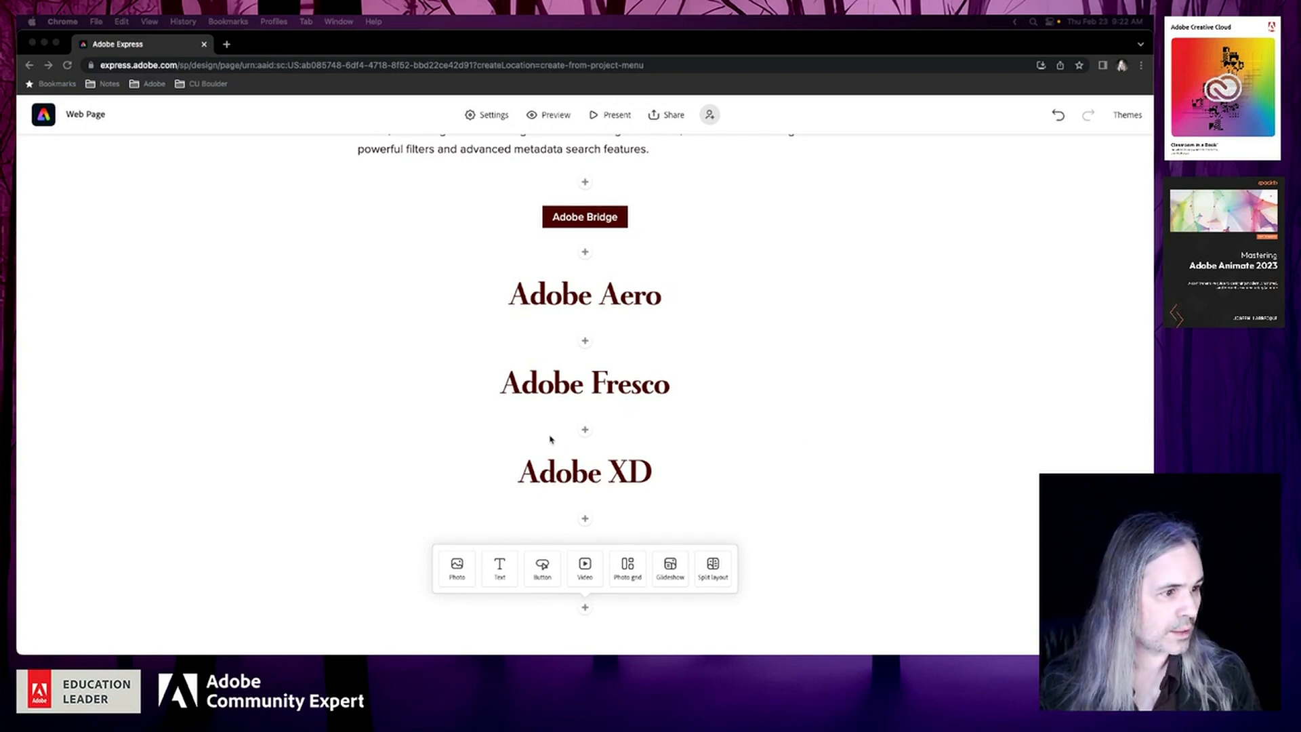
click(585, 430)
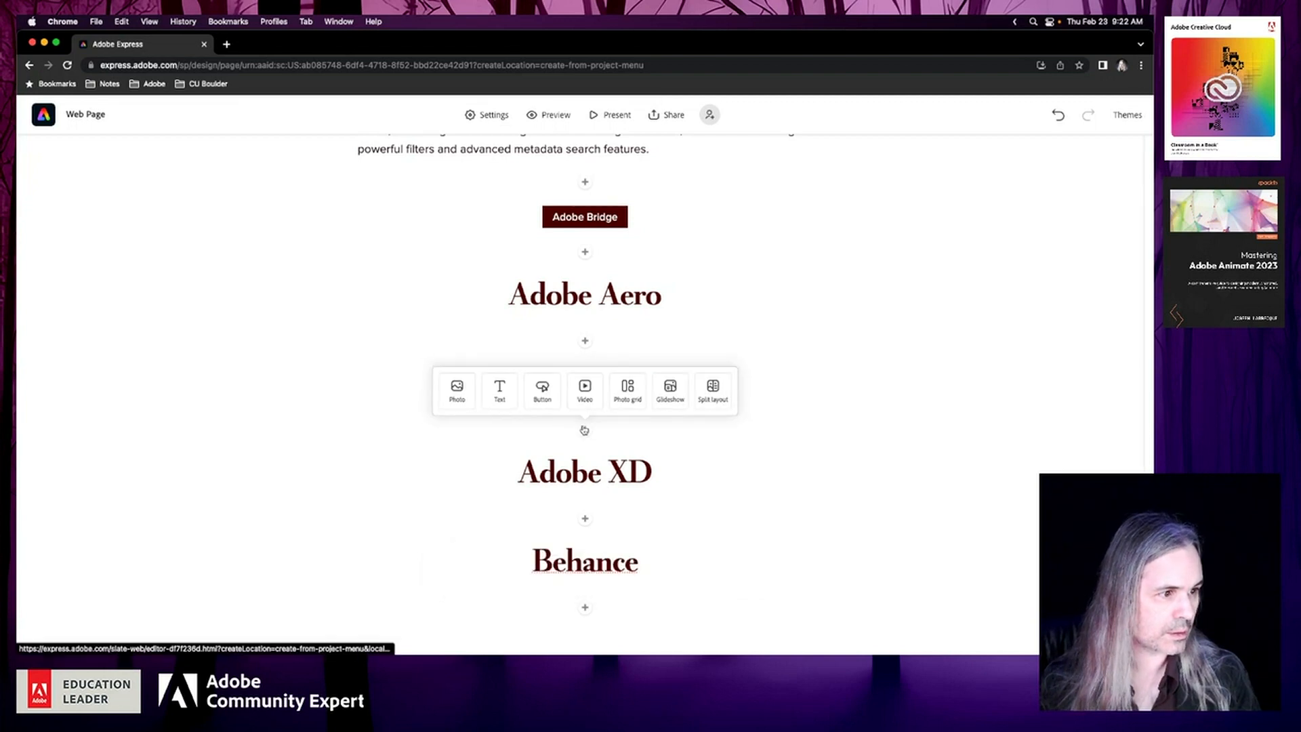
click(549, 393)
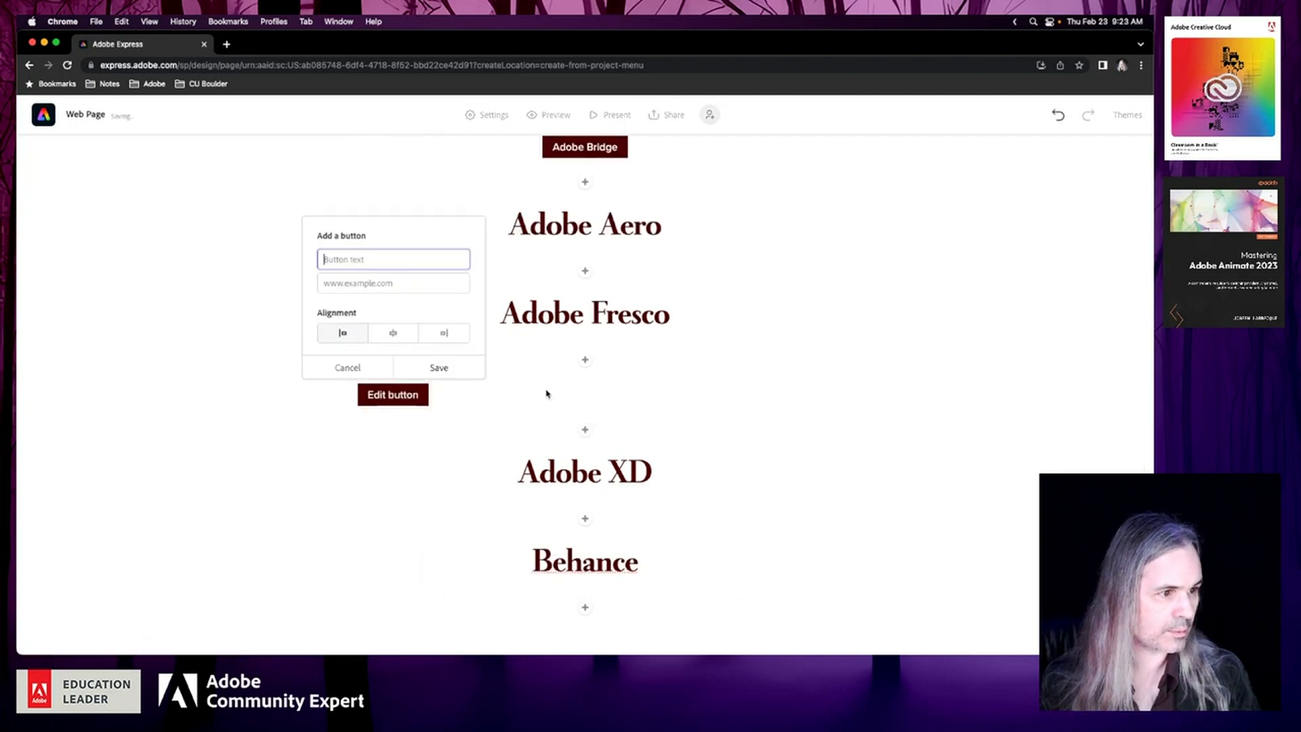
click(372, 285)
text(https://www.adobe.com/products/fresco.html)
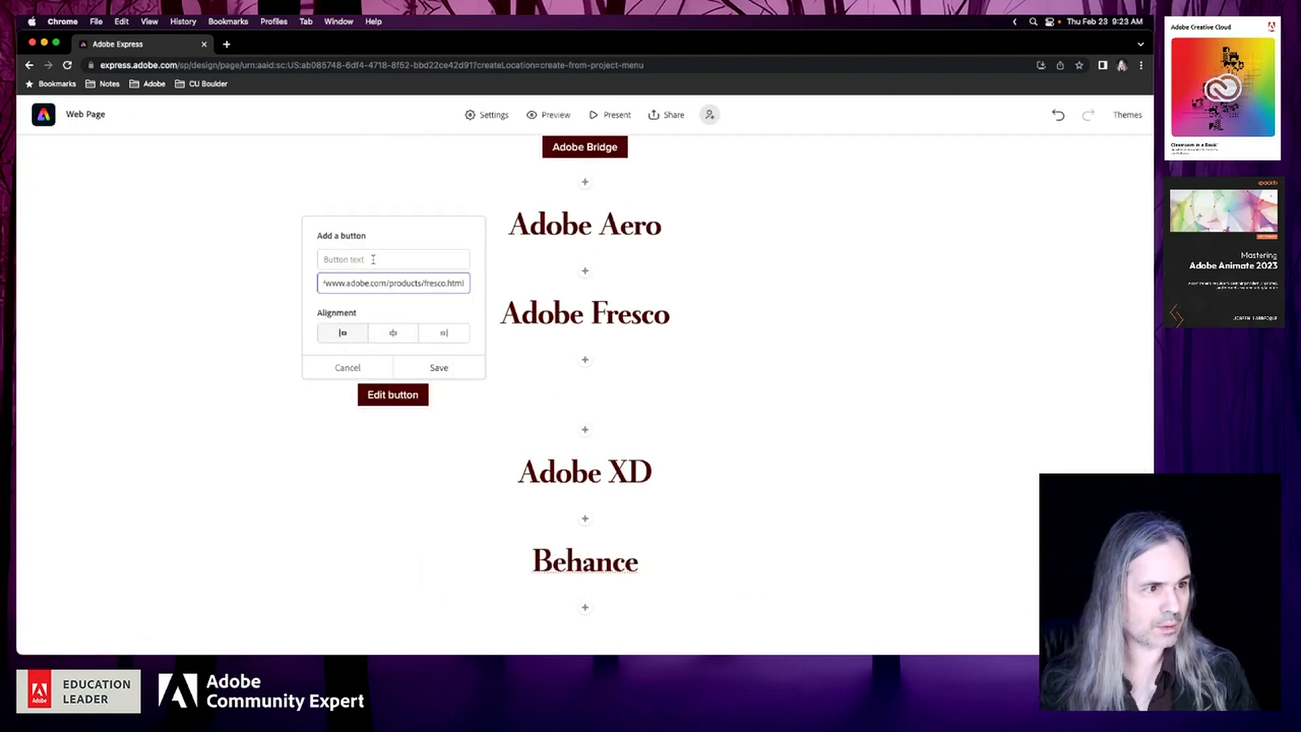
click(372, 259)
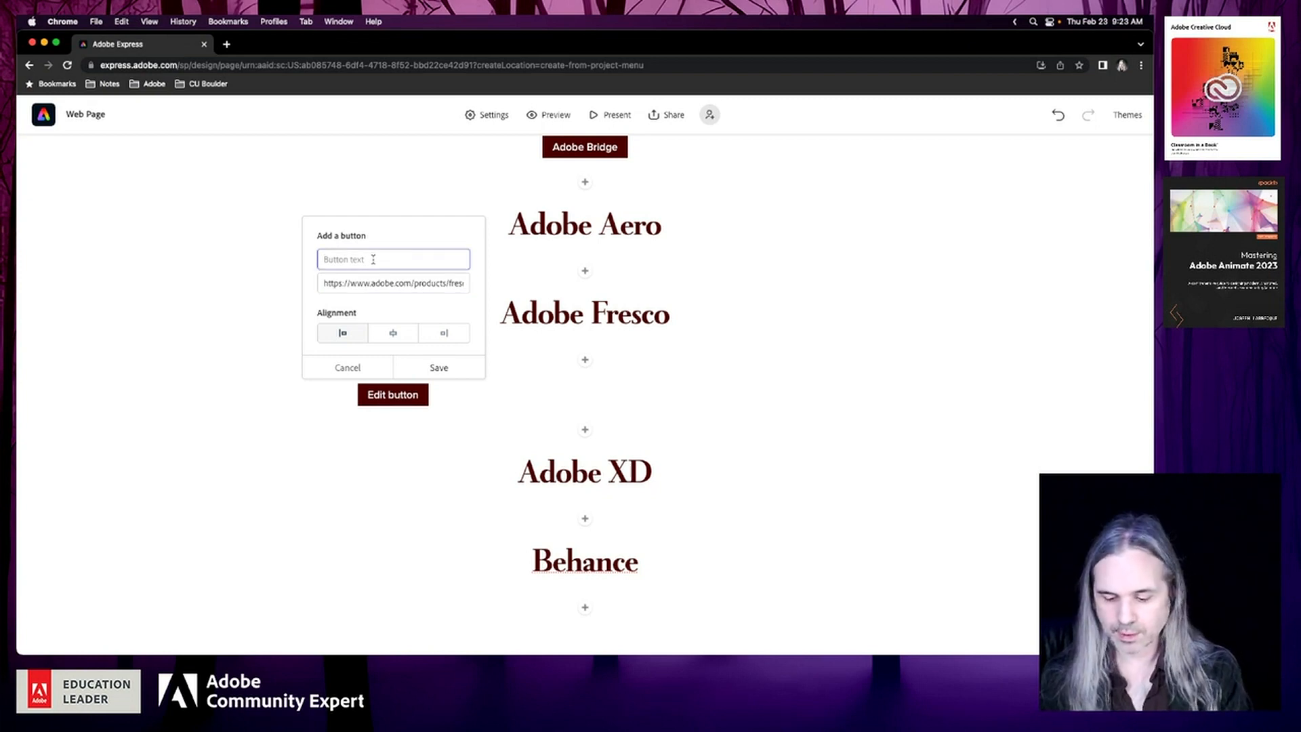
text(G)
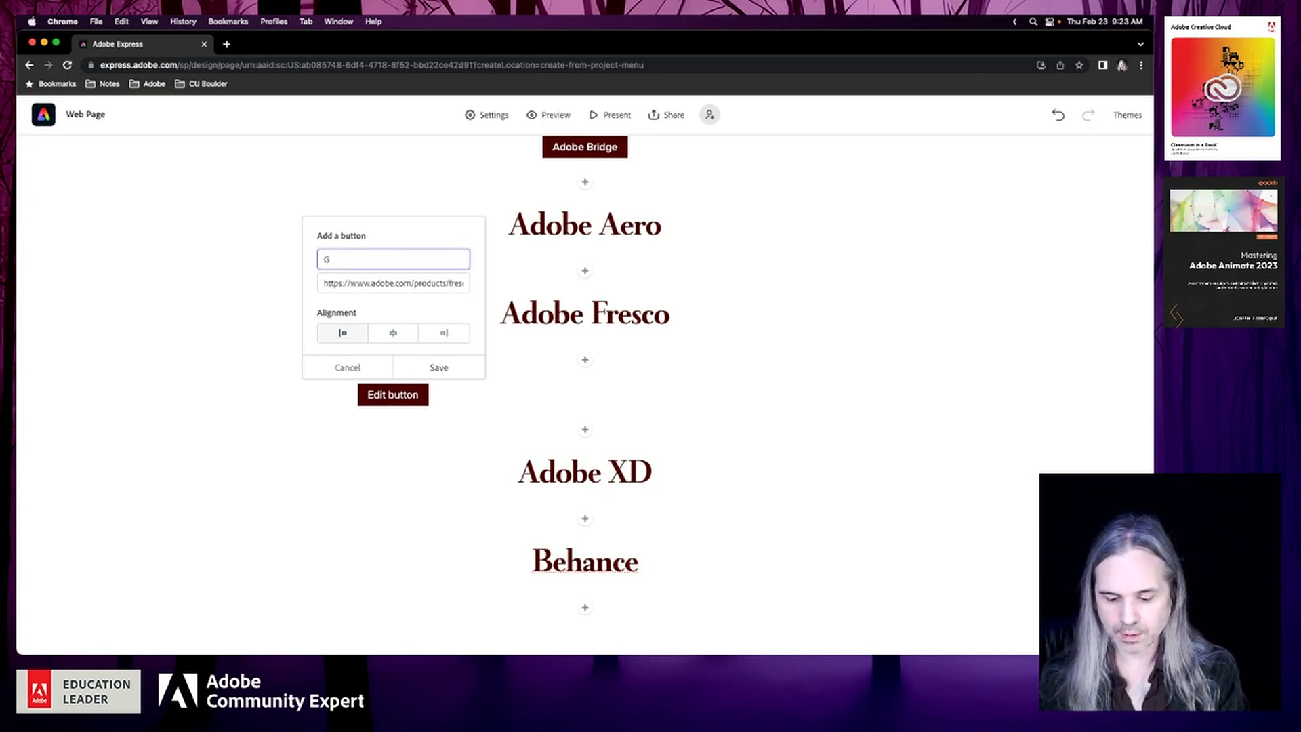
text(et Fresco)
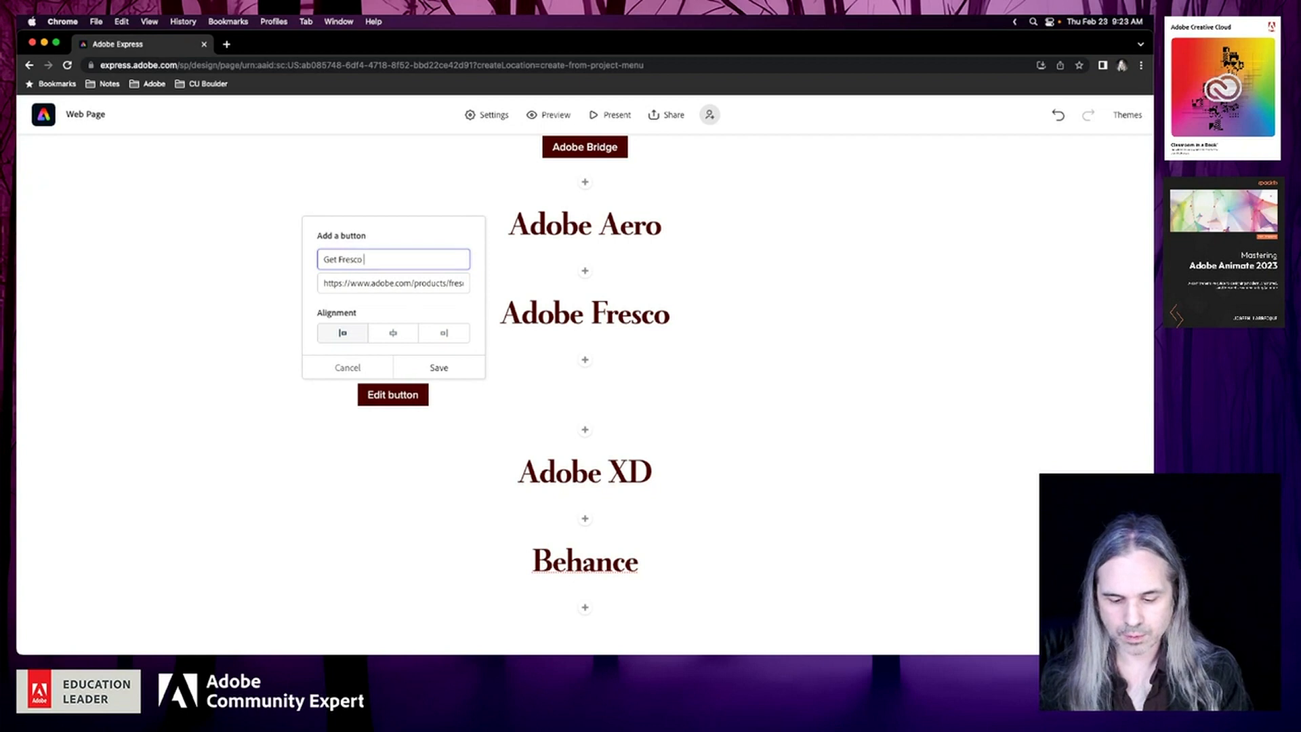
text( for Free)
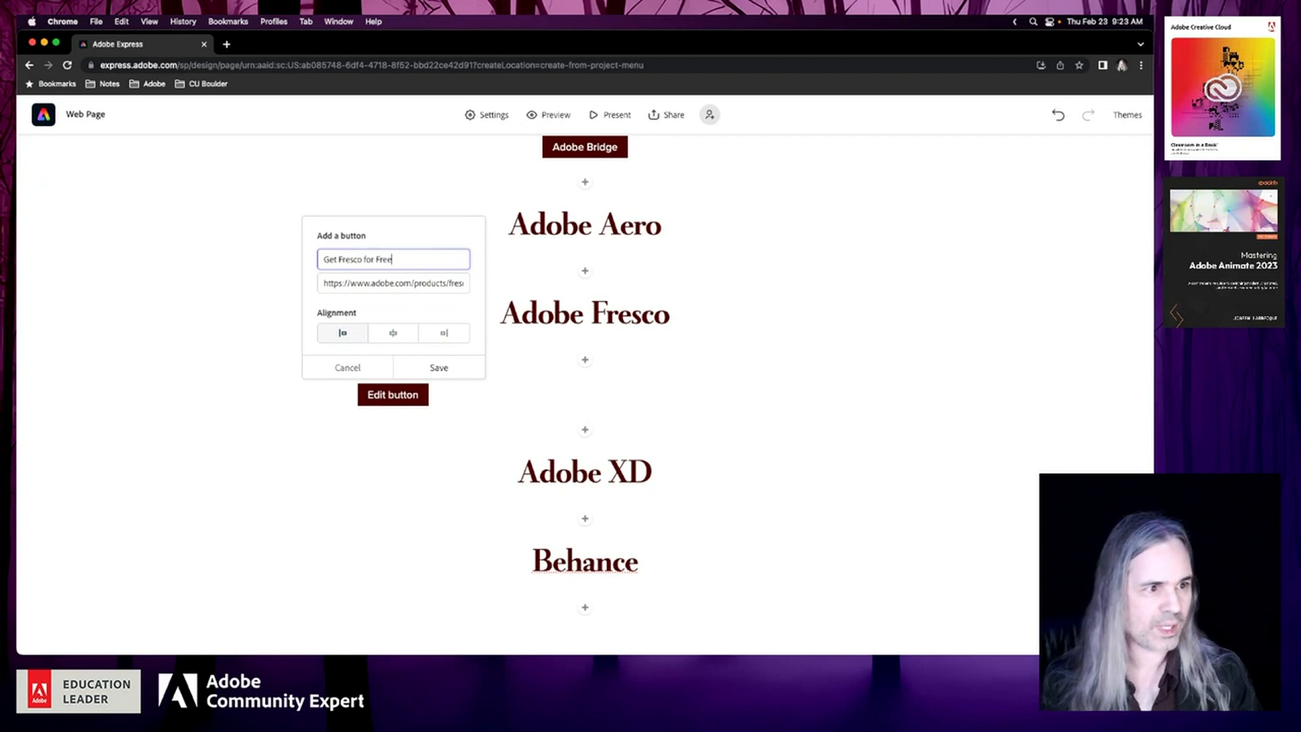
click(395, 334)
click(444, 369)
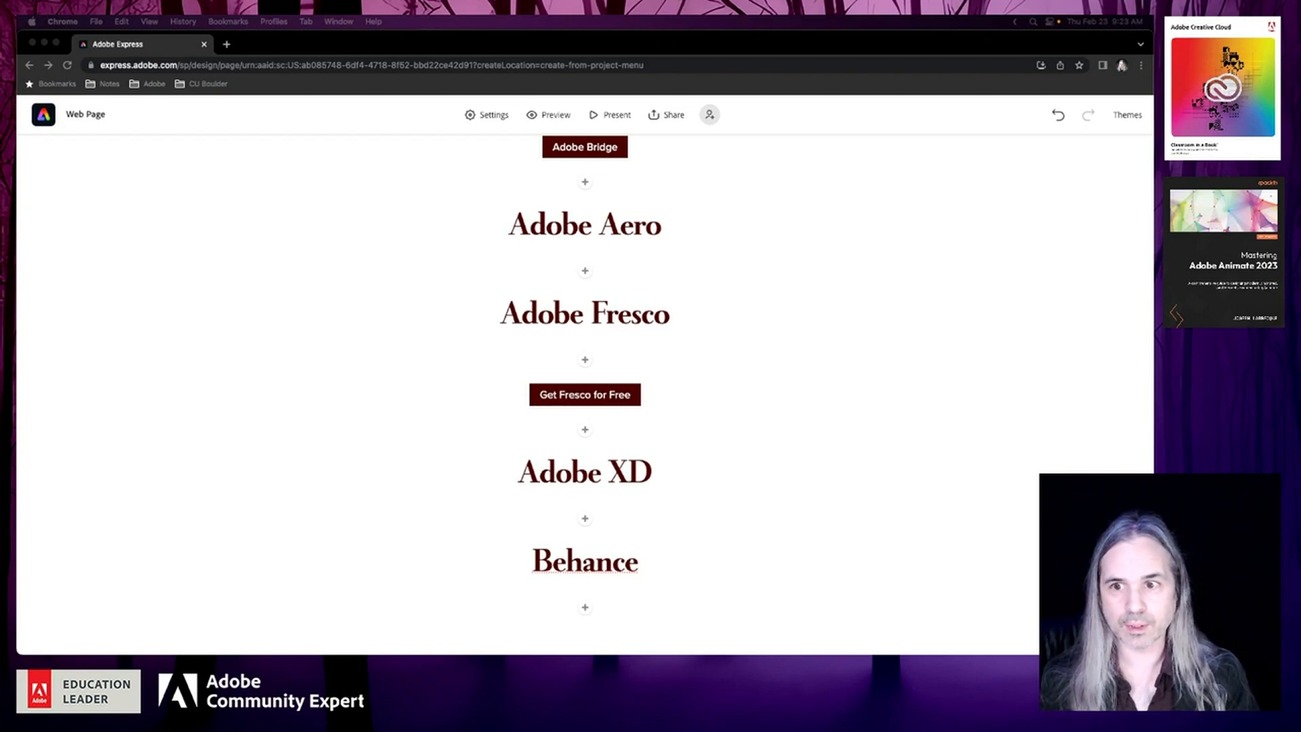
Bring the Adobe Fresco product page window into view, look through its content, and close the window
drag(19, 39, 476, 59)
drag(439, 116, 434, 119)
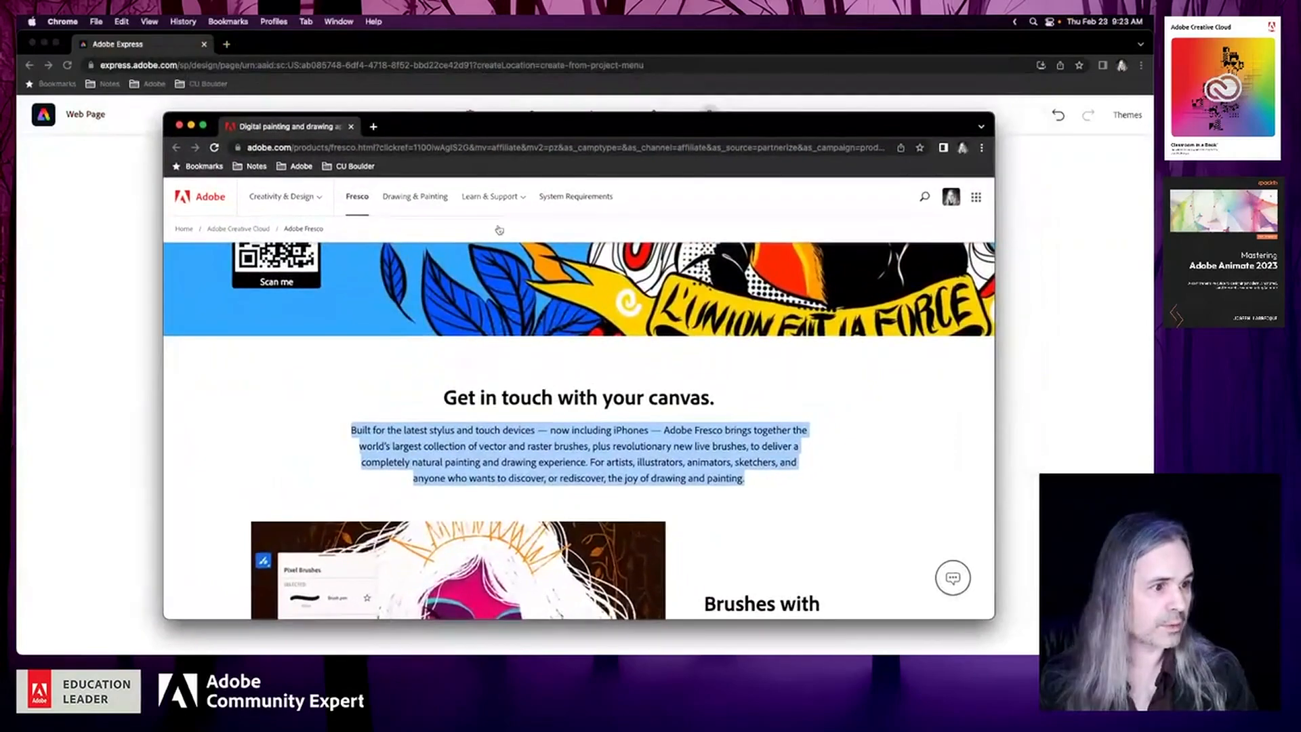
scroll(657, 417, down, 7)
scroll(657, 418, down, 3)
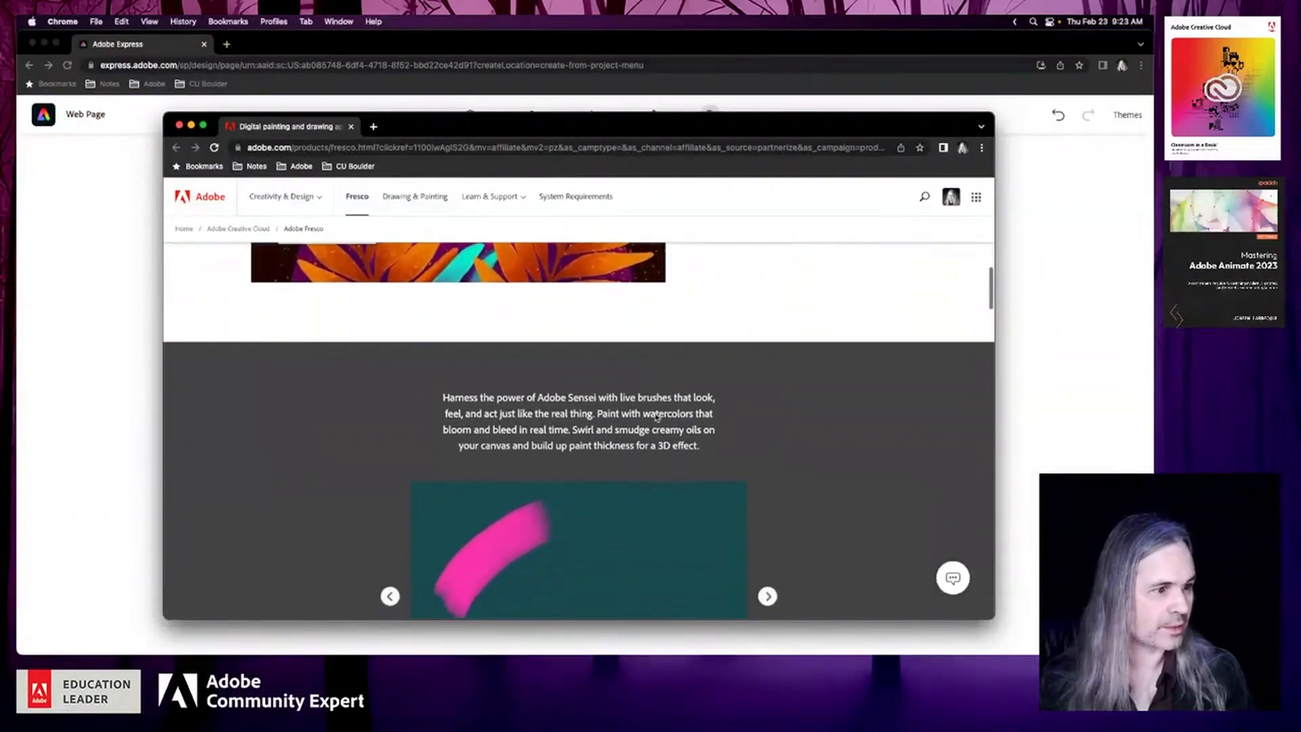
scroll(657, 417, up, 8)
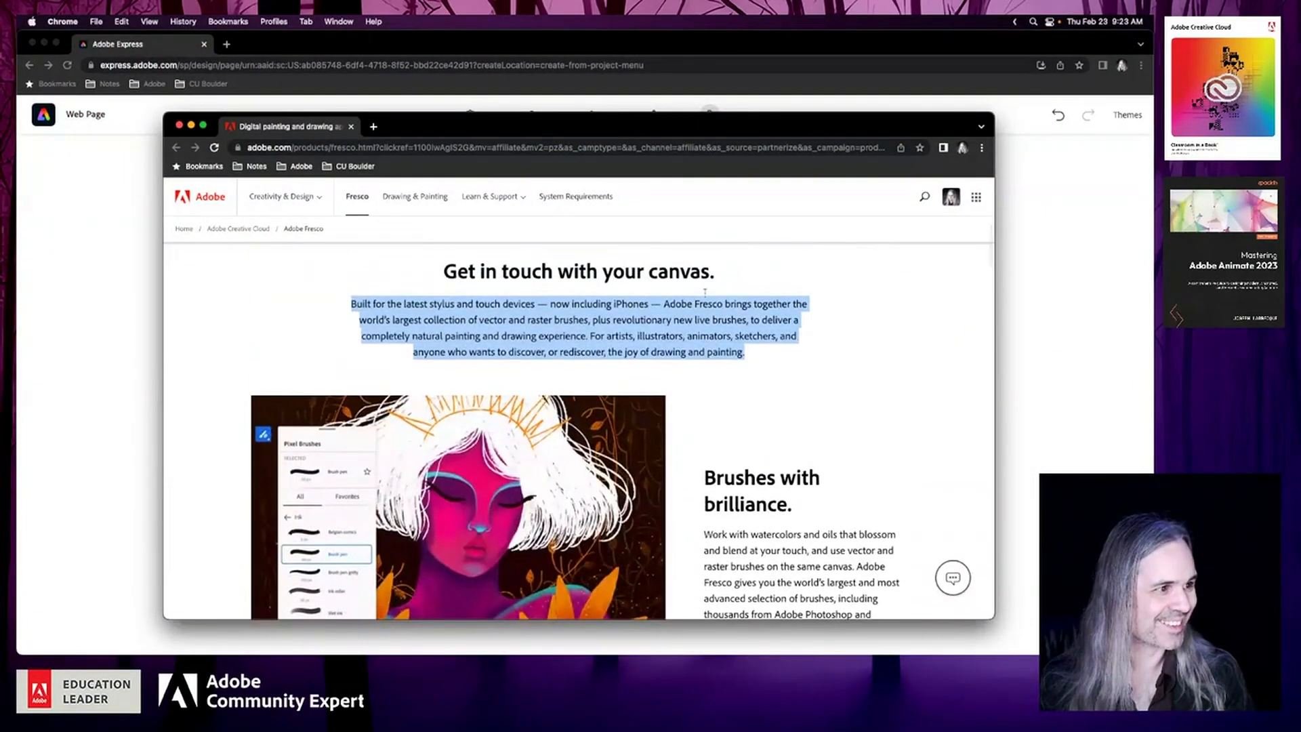
click(178, 126)
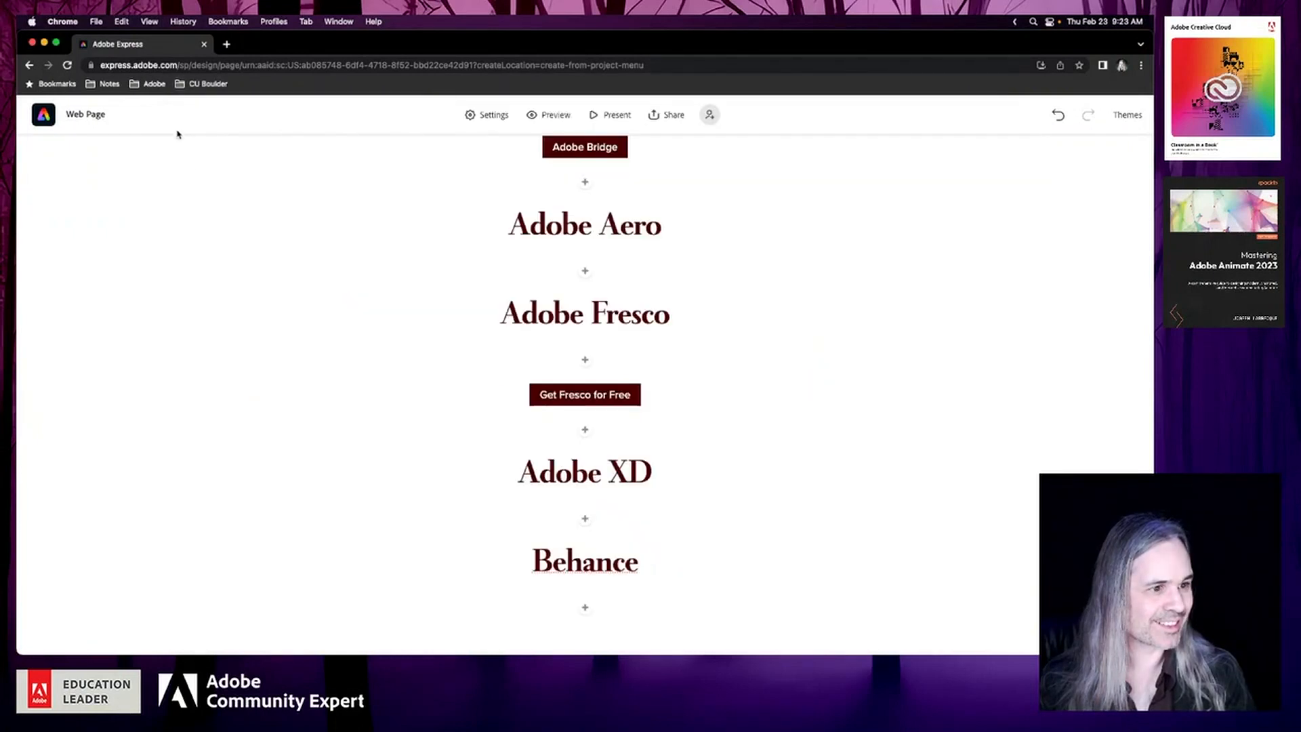
Add a text block between the Adobe Fresco heading and its button and paste the copied Fresco description
click(583, 365)
click(499, 313)
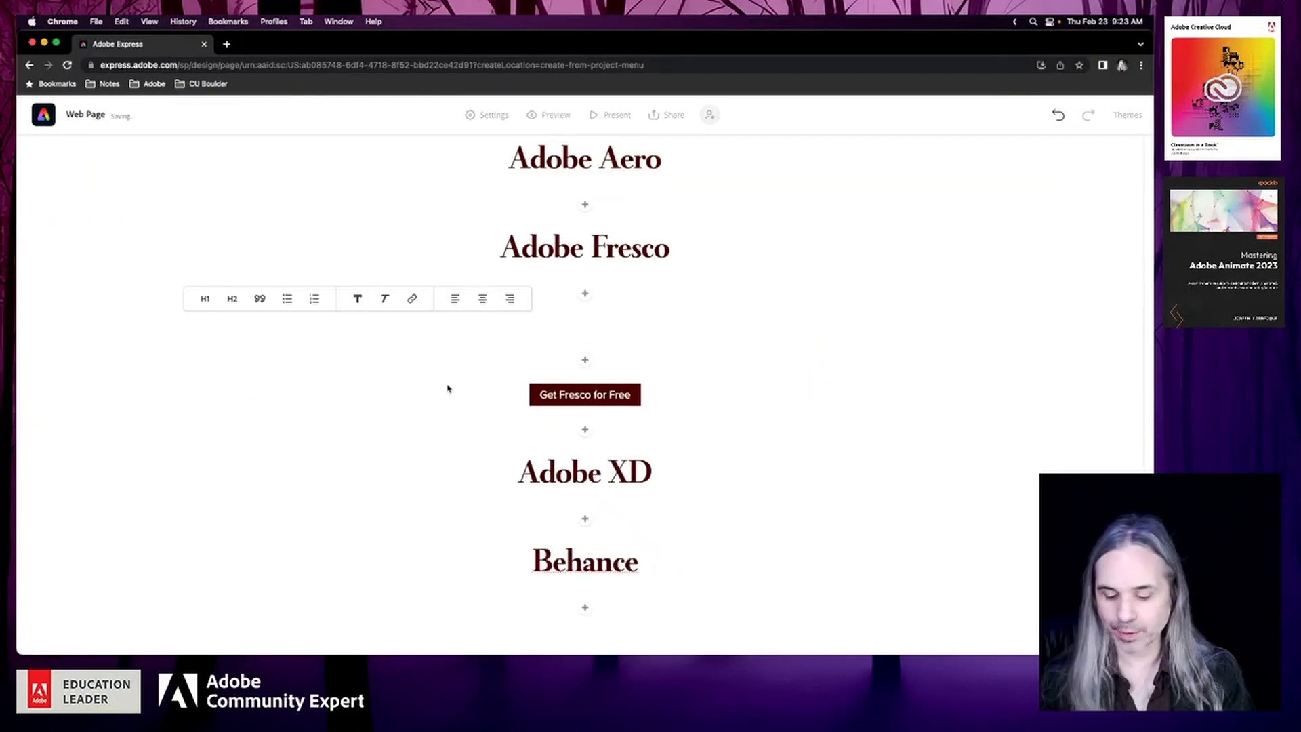
text(Built for the latest stylus and touch devices — now including iPhones — Adobe Fresco brings together the world’s largest collection of vector and raster brushes, plus revolutionary new live brushes, to deliver a completely natural painting and drawing experience. For artists, illustrators, animators, sketchers, and anyone who wants to discover, or rediscover, the joy of drawing and painting.)
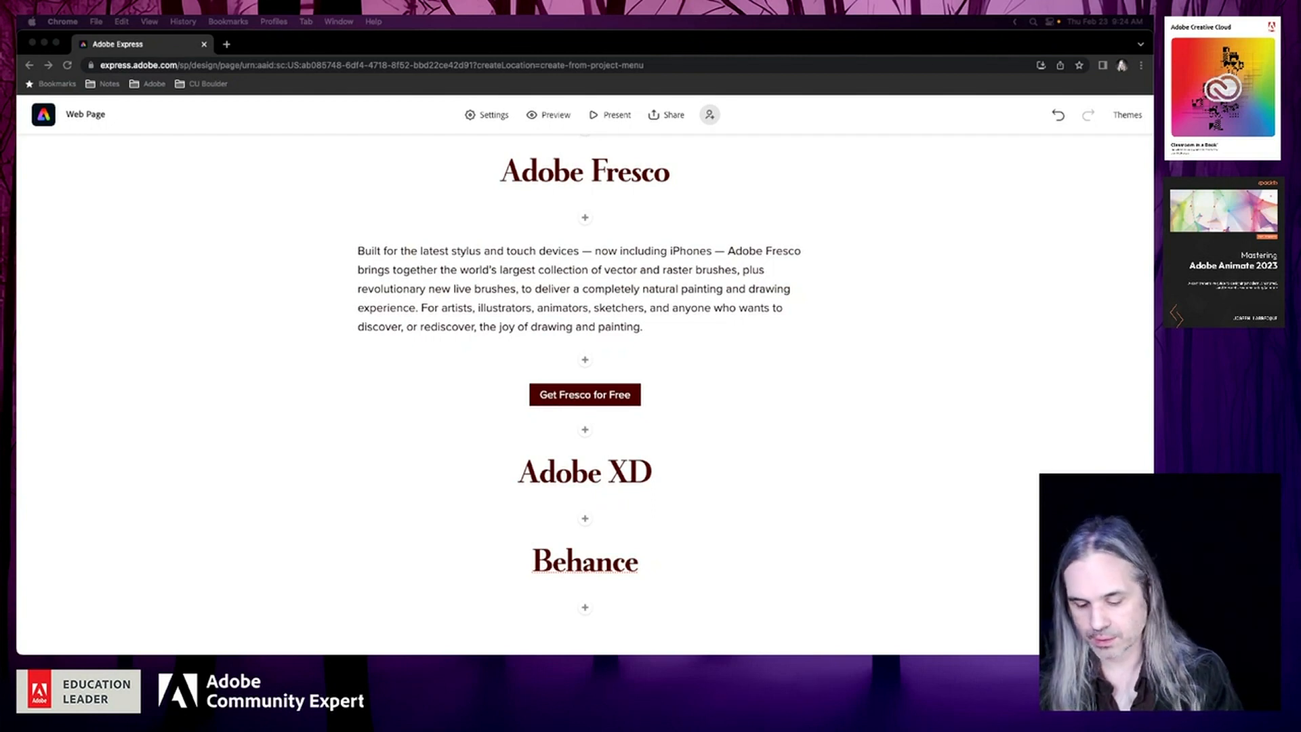
Add a text block between the Adobe Aero and Adobe Fresco headings and paste the copied Aero description
scroll(626, 478, up, 1)
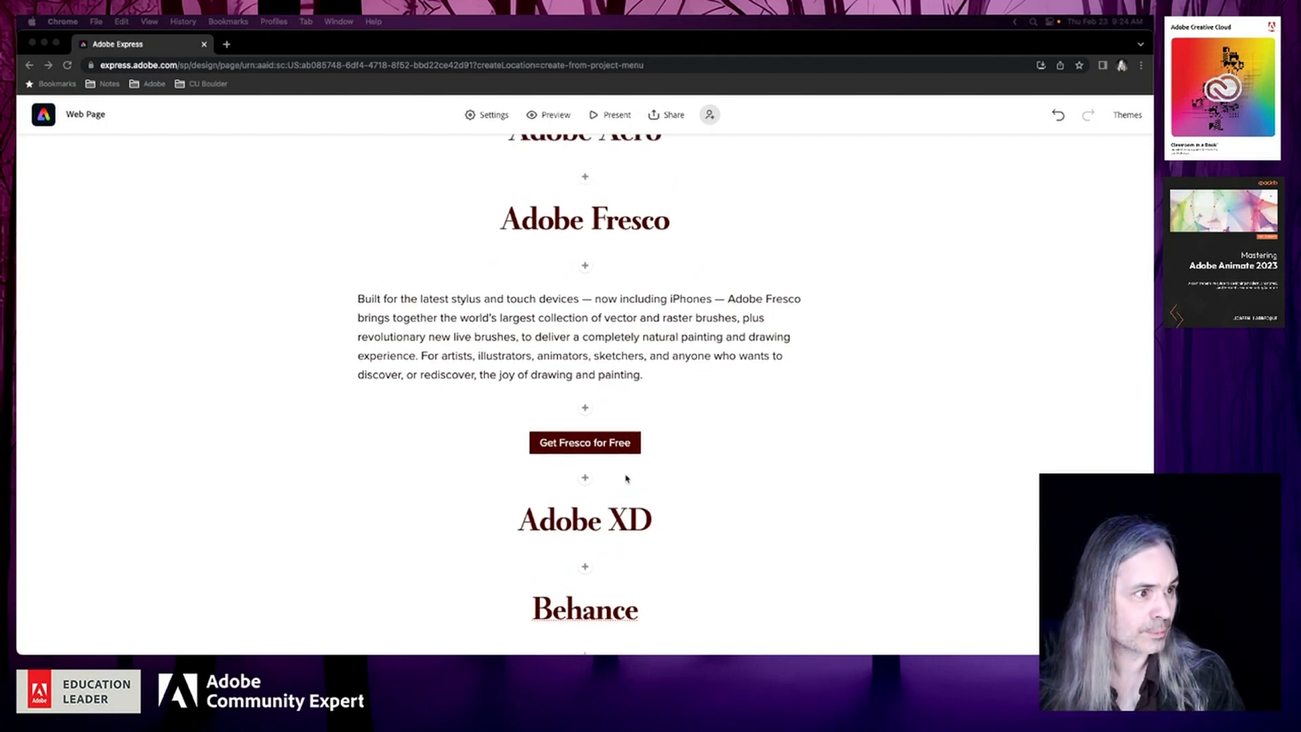
scroll(626, 478, up, 4)
click(586, 388)
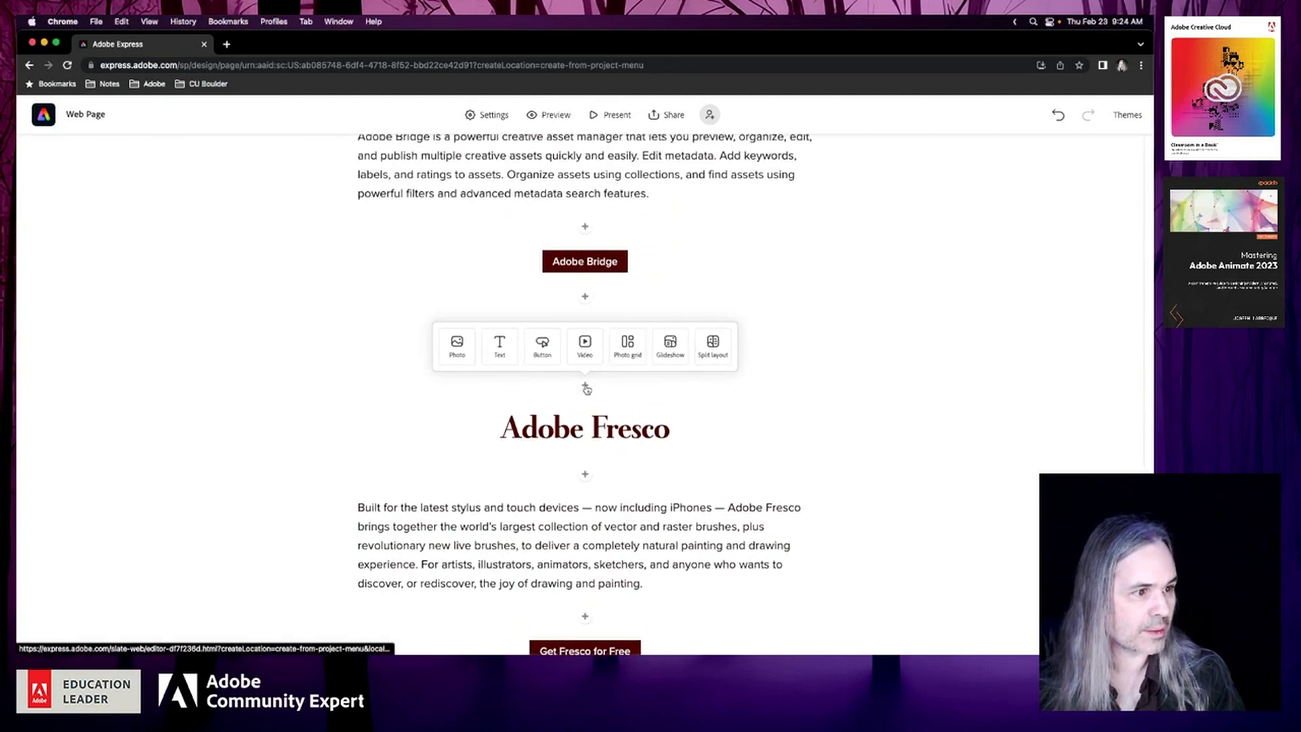
click(500, 346)
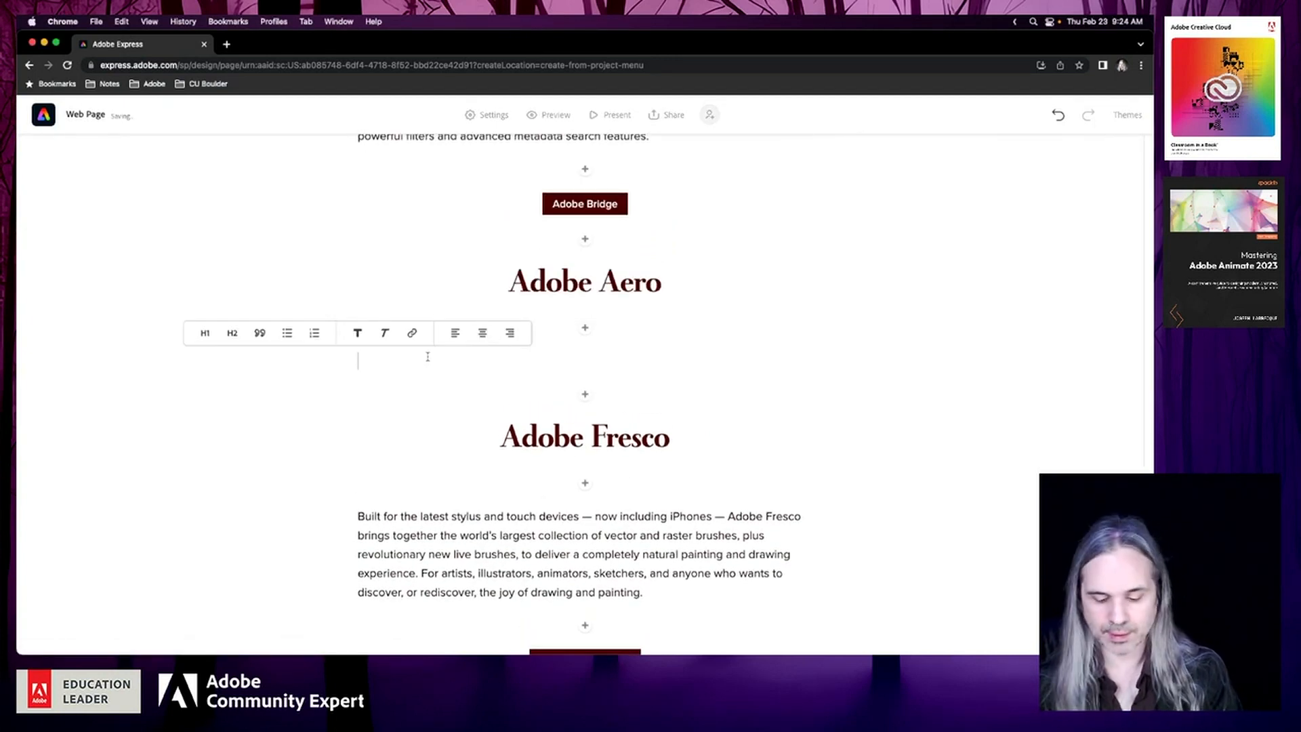
text(Adobe Aero is the most intuitive way to build, view, and share robust immersive storytelling experiences in mobile AR. Available on iOS and as a public beta for desktop on macOS and Windows.)
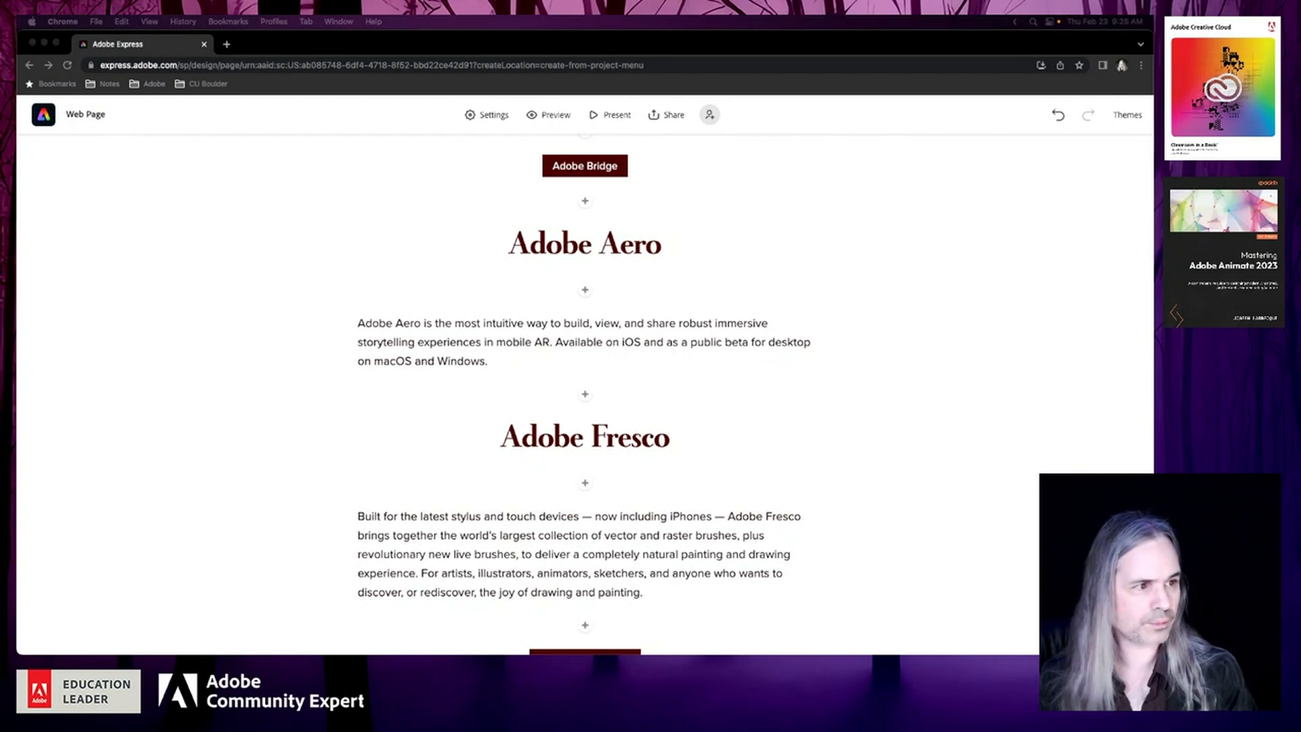
click(585, 396)
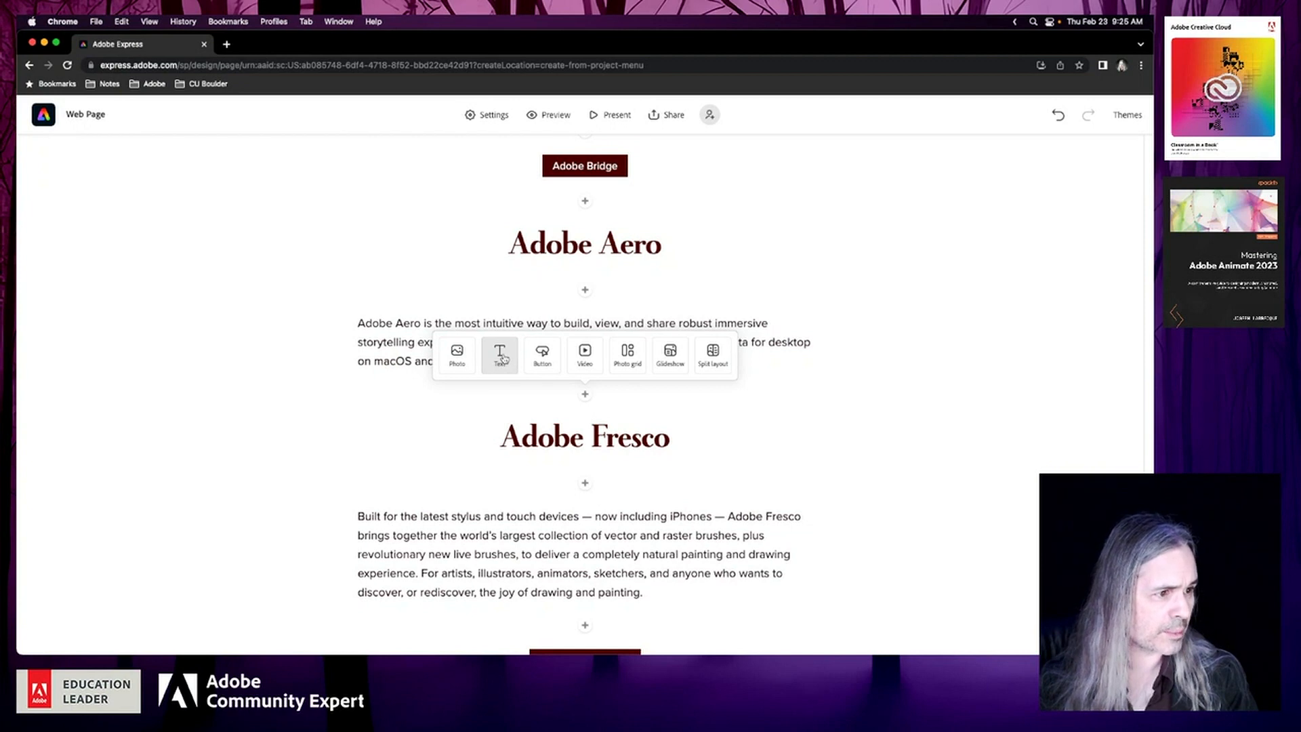
click(542, 355)
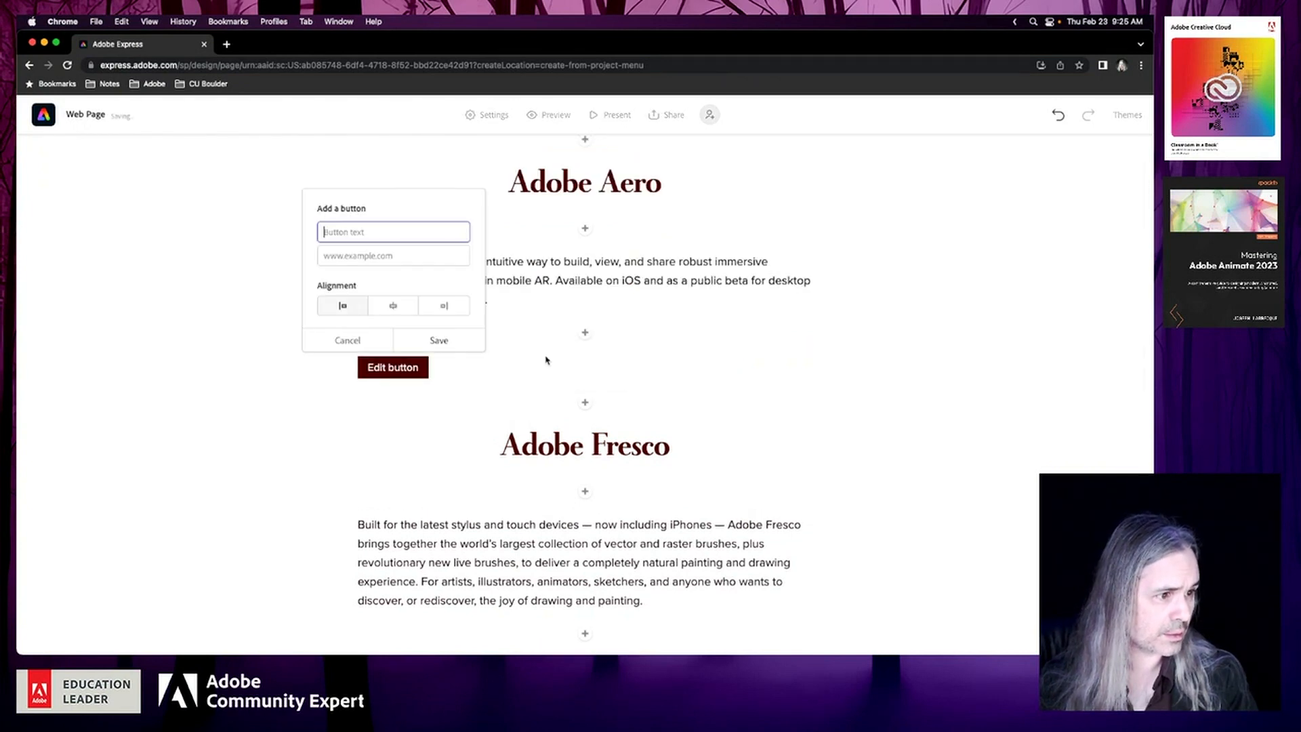
click(394, 259)
key(super+v)
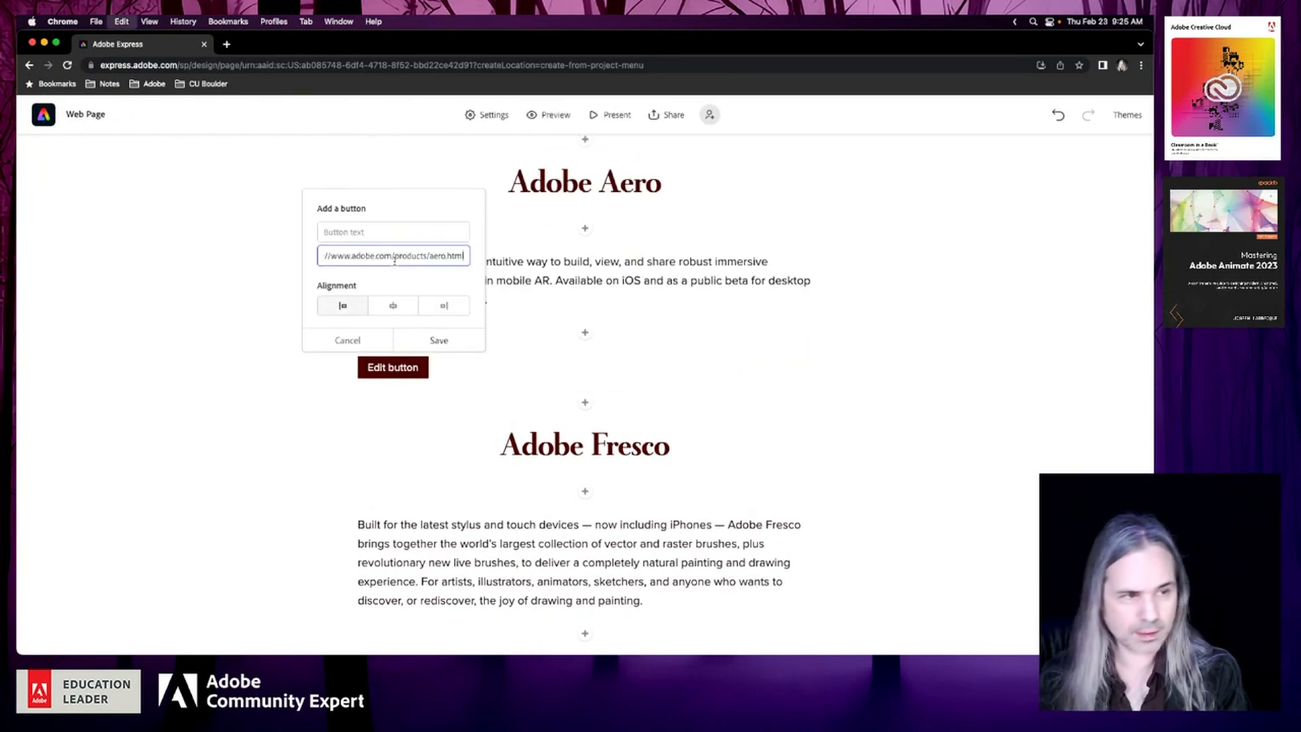
click(393, 306)
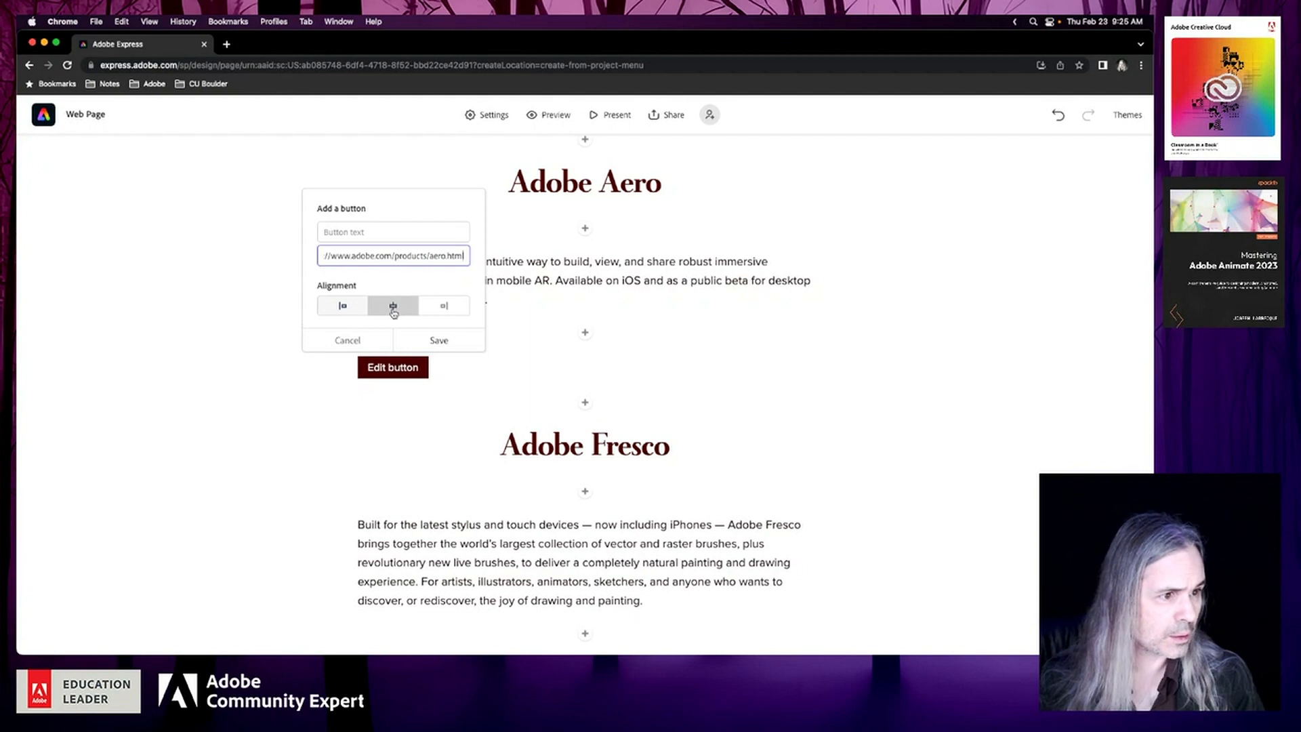
Set the new Aero button's text to "Get Started with Aero for Free" and save the button
click(375, 231)
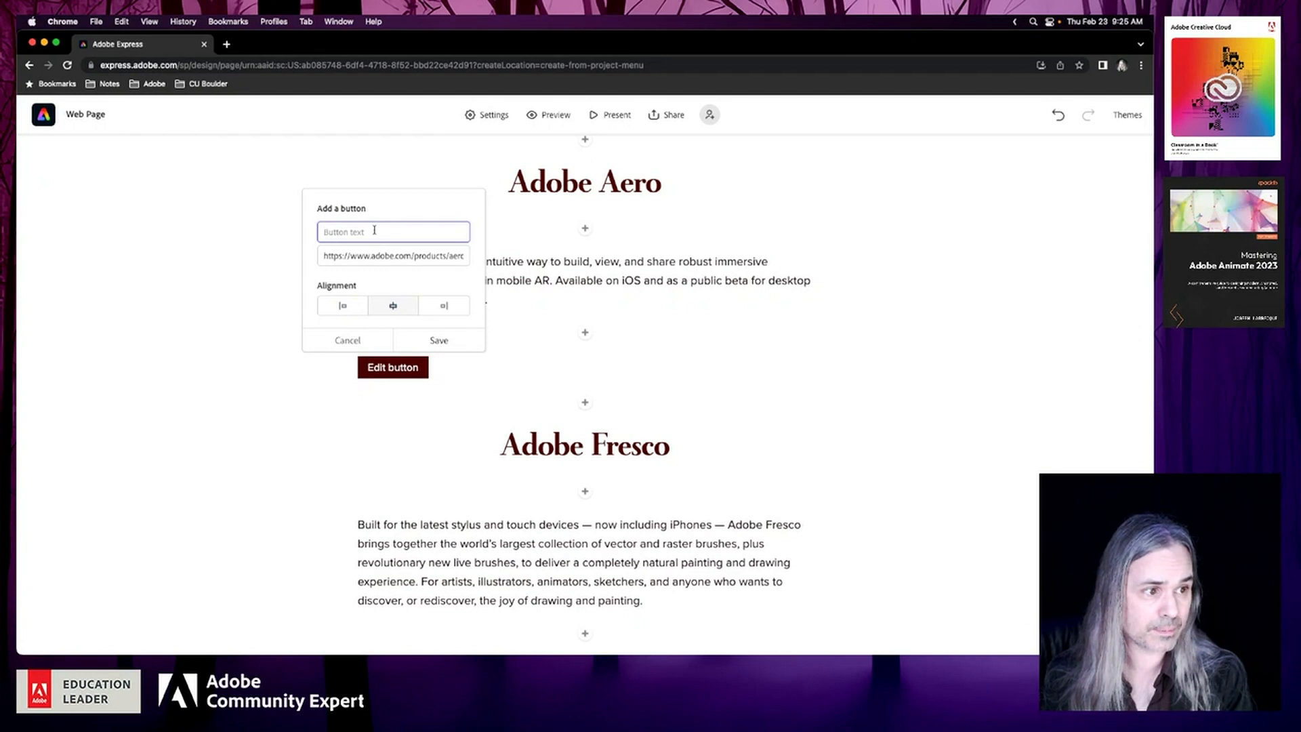
text(A)
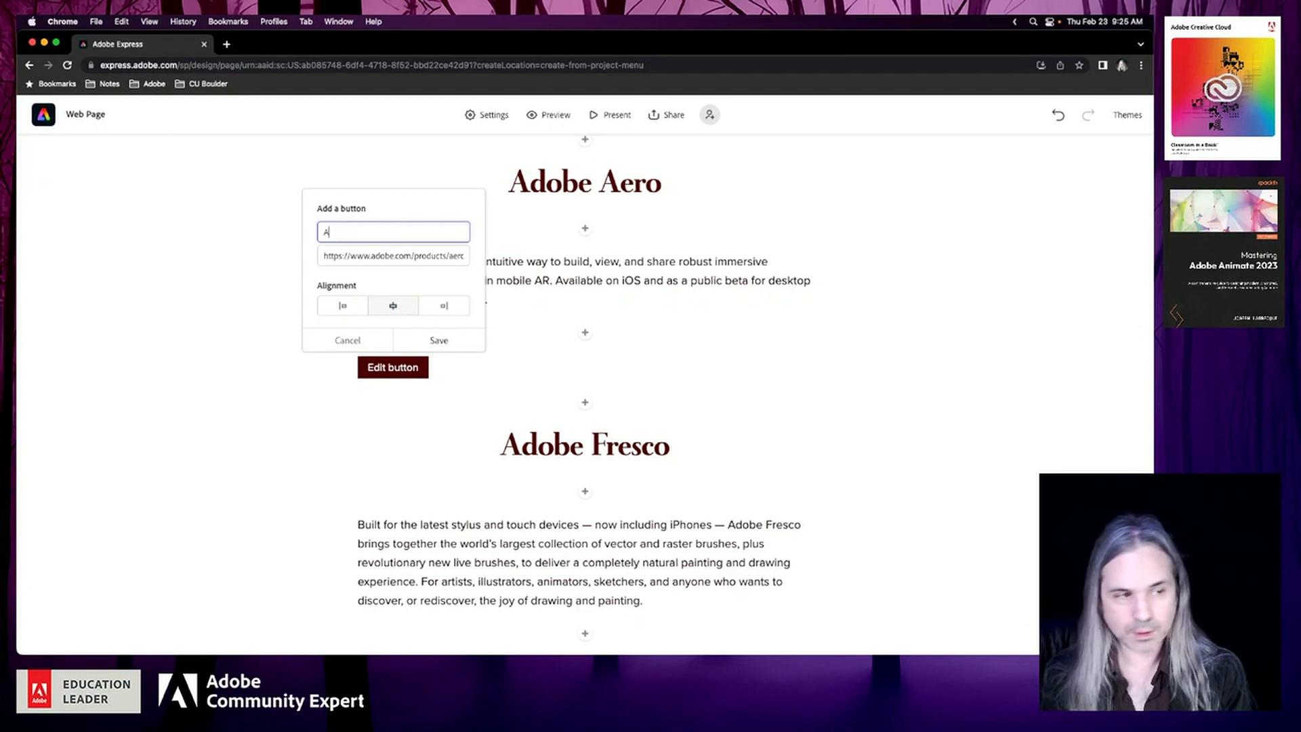
key(BackSpace)
text(Get )
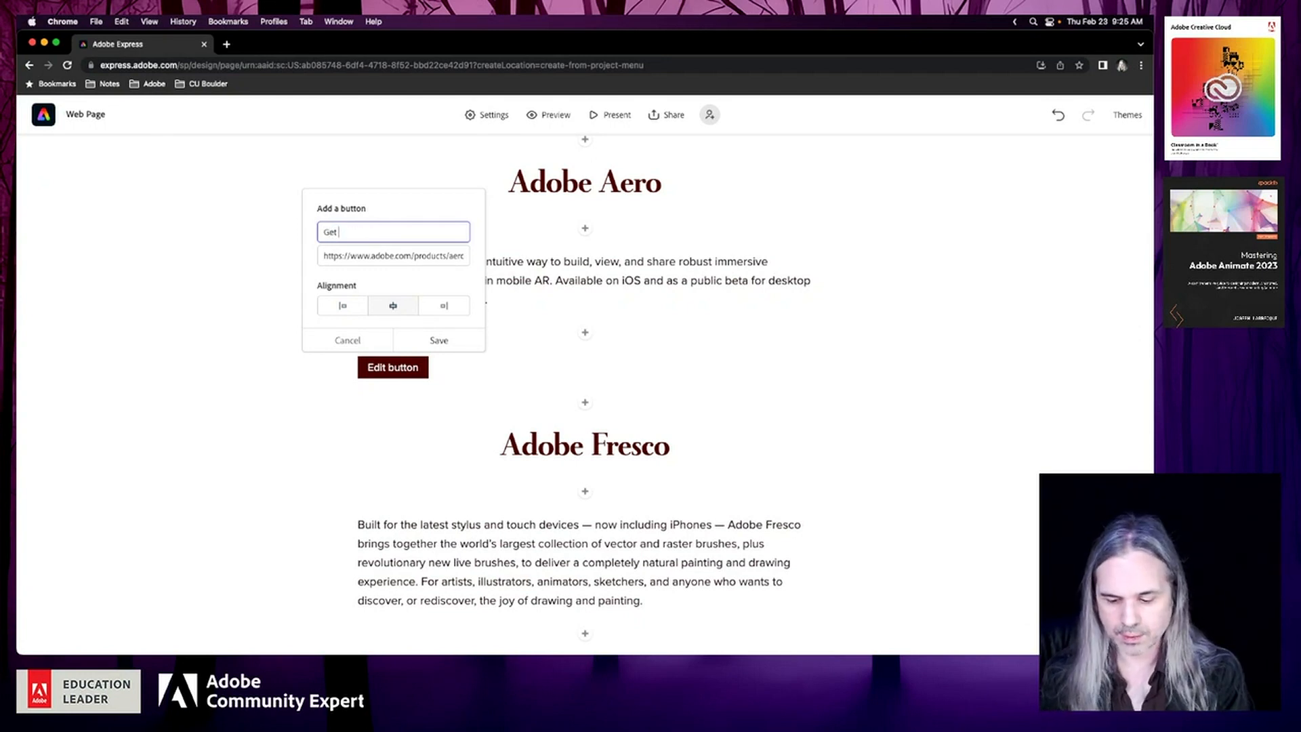
text(Started )
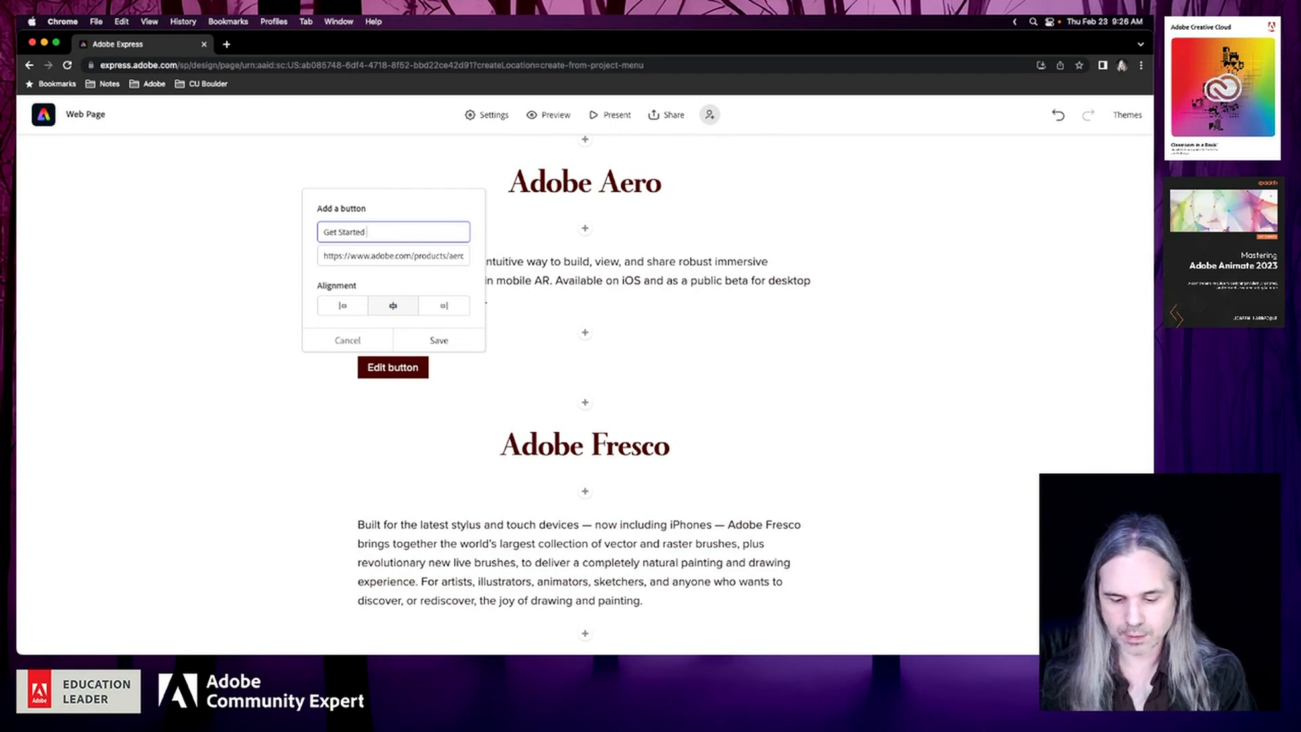
text(with Adobe)
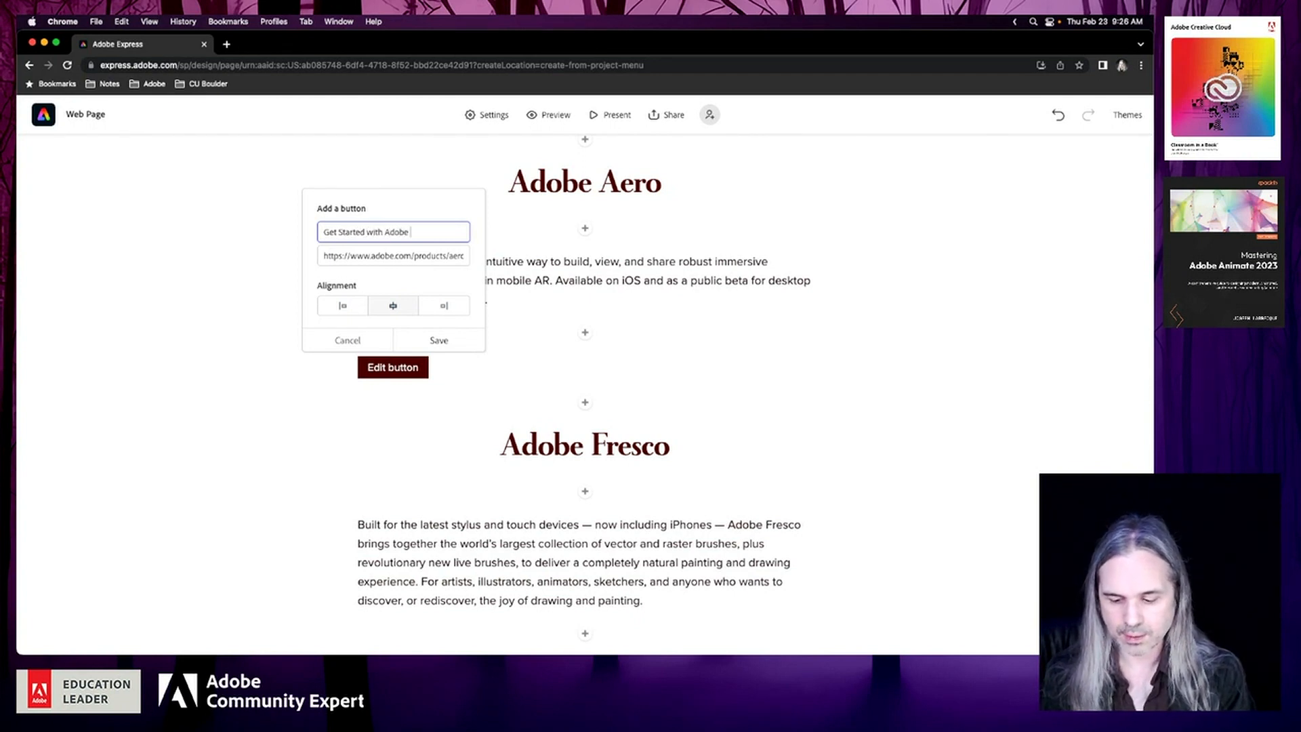
text( Aero)
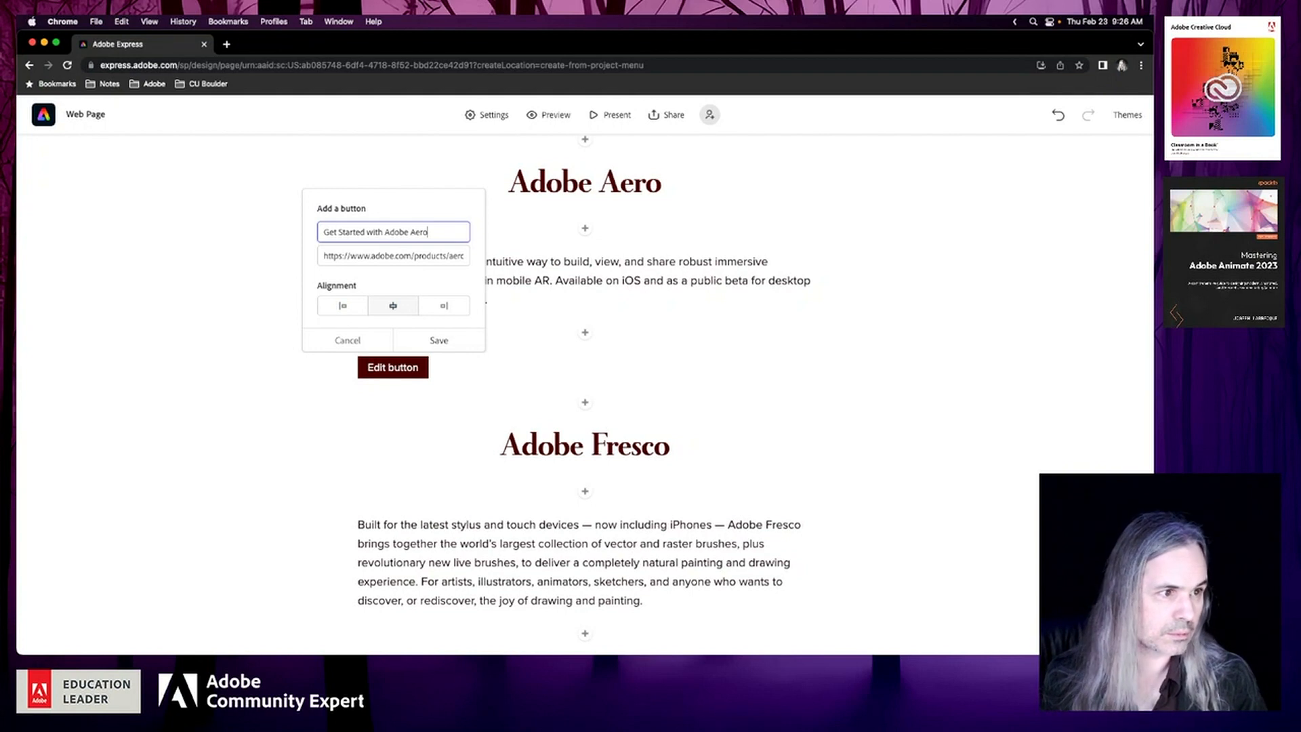
key(BackSpace)
key(BackSpace)
key(BackSpace)
key(BackSpace)
key(BackSpace)
key(BackSpace)
key(BackSpace)
key(BackSpace)
key(BackSpace)
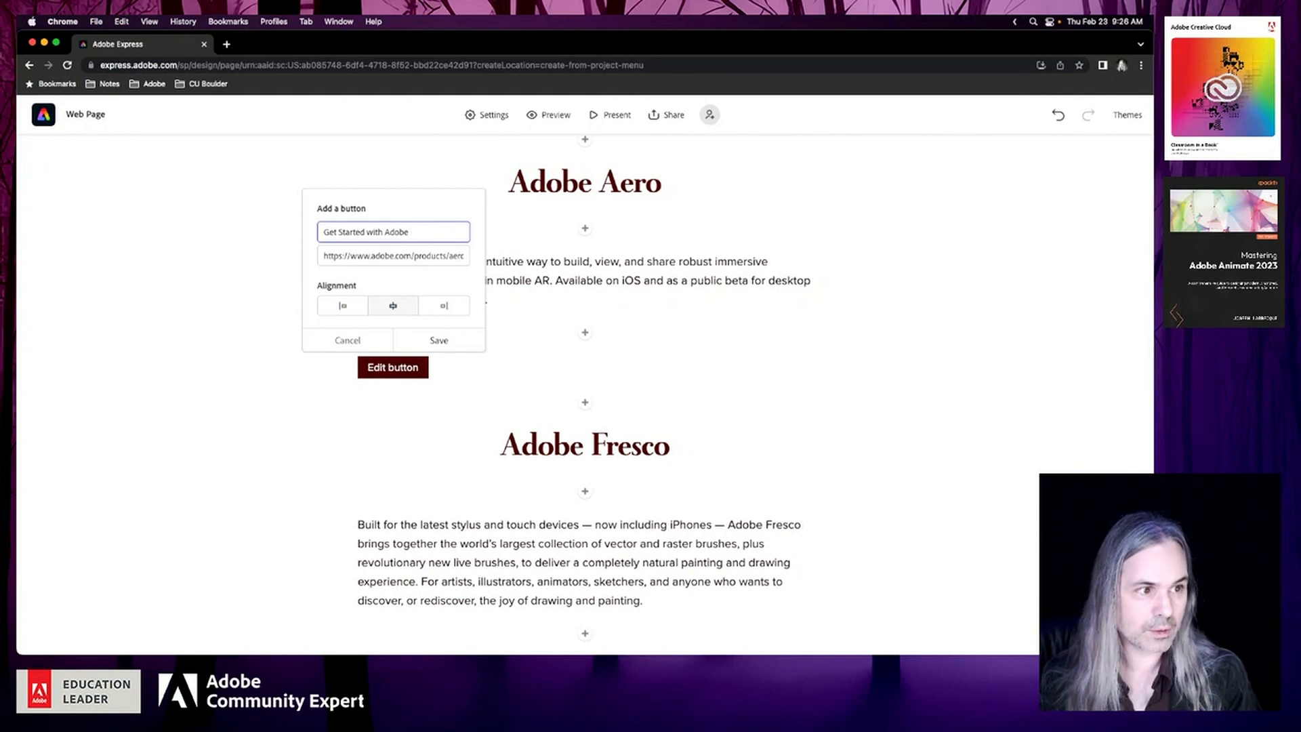
text(ero)
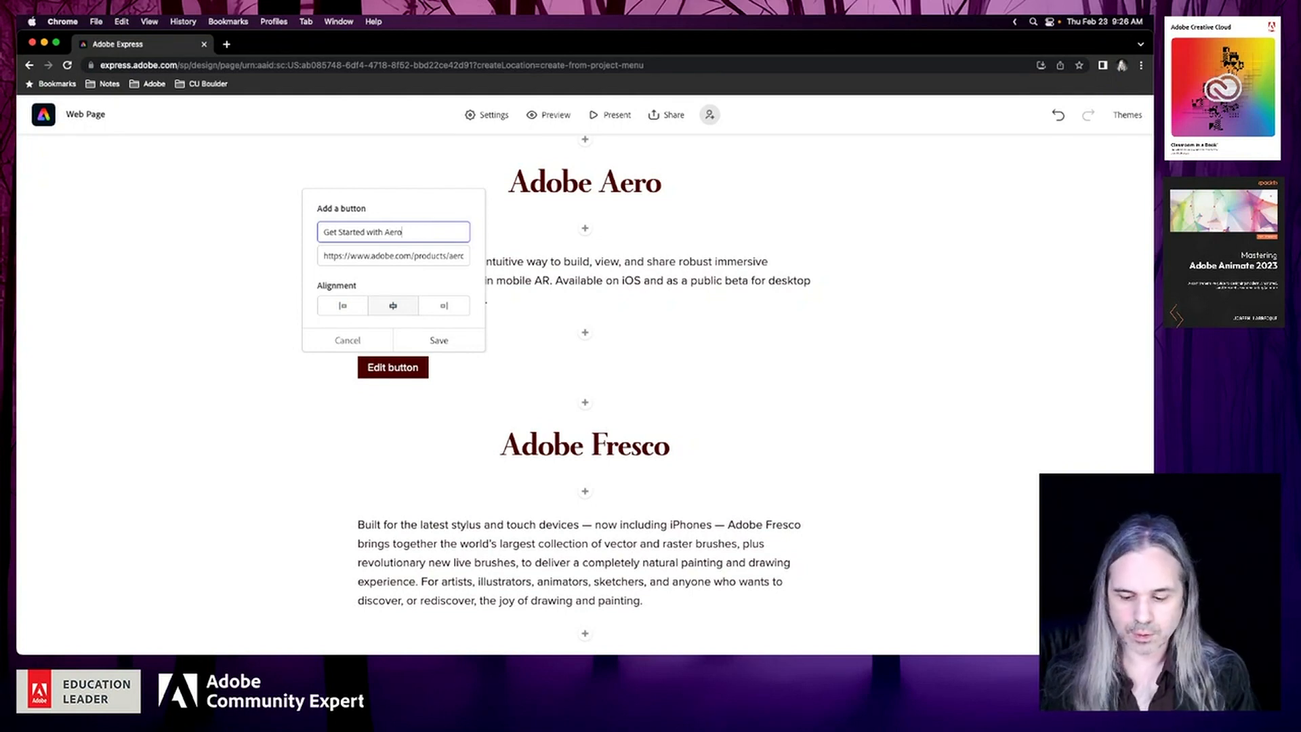
text( for Free)
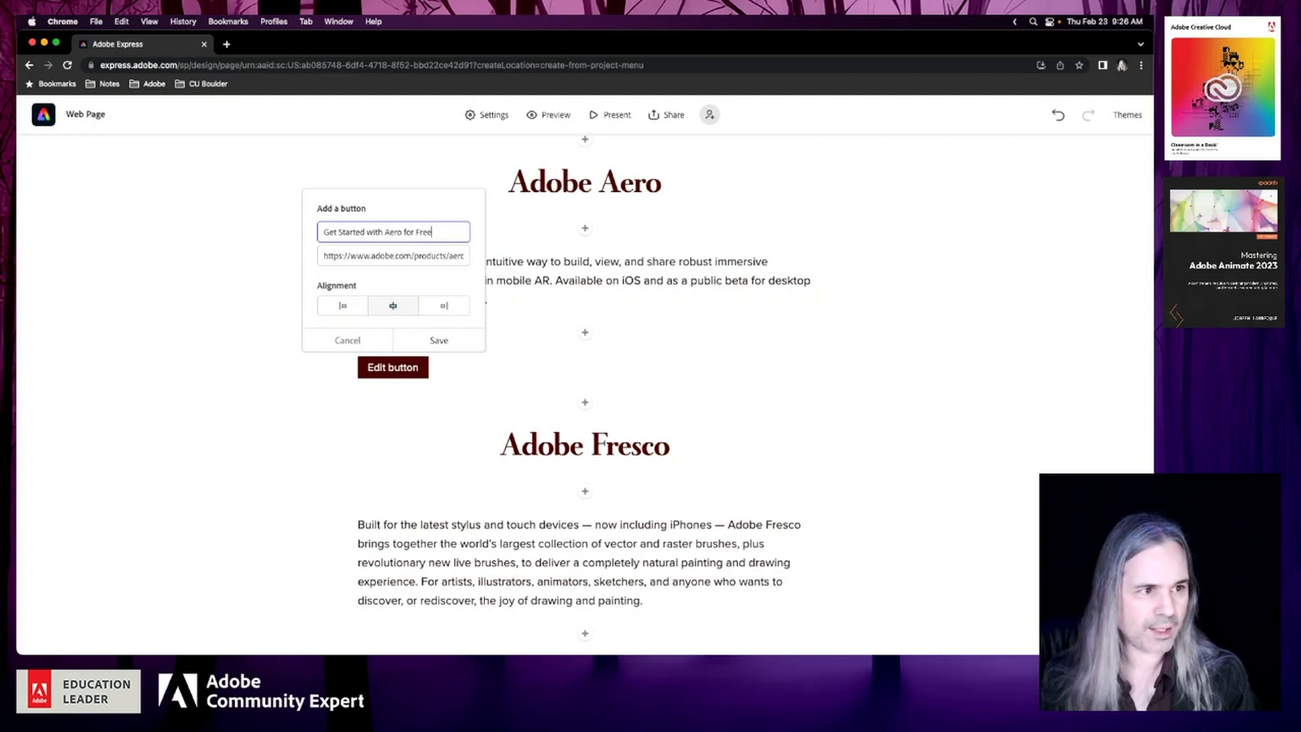
double_click(361, 233)
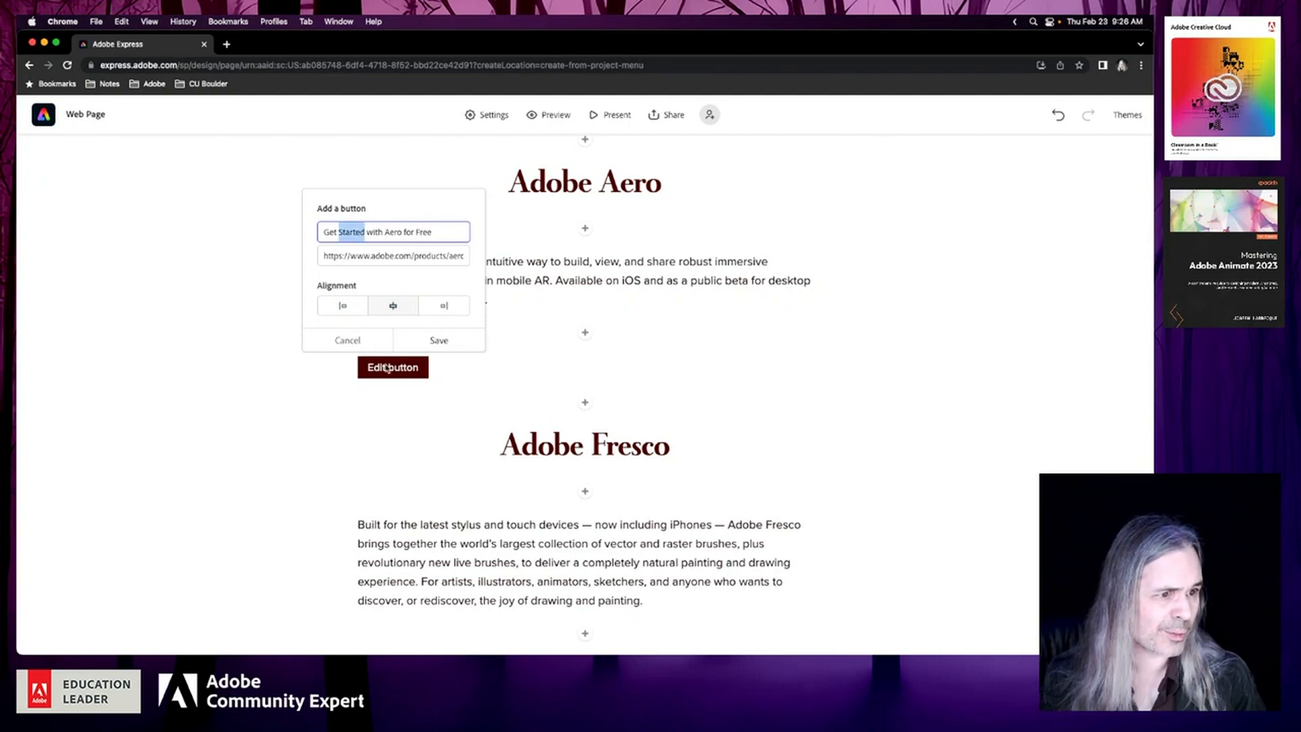
click(437, 341)
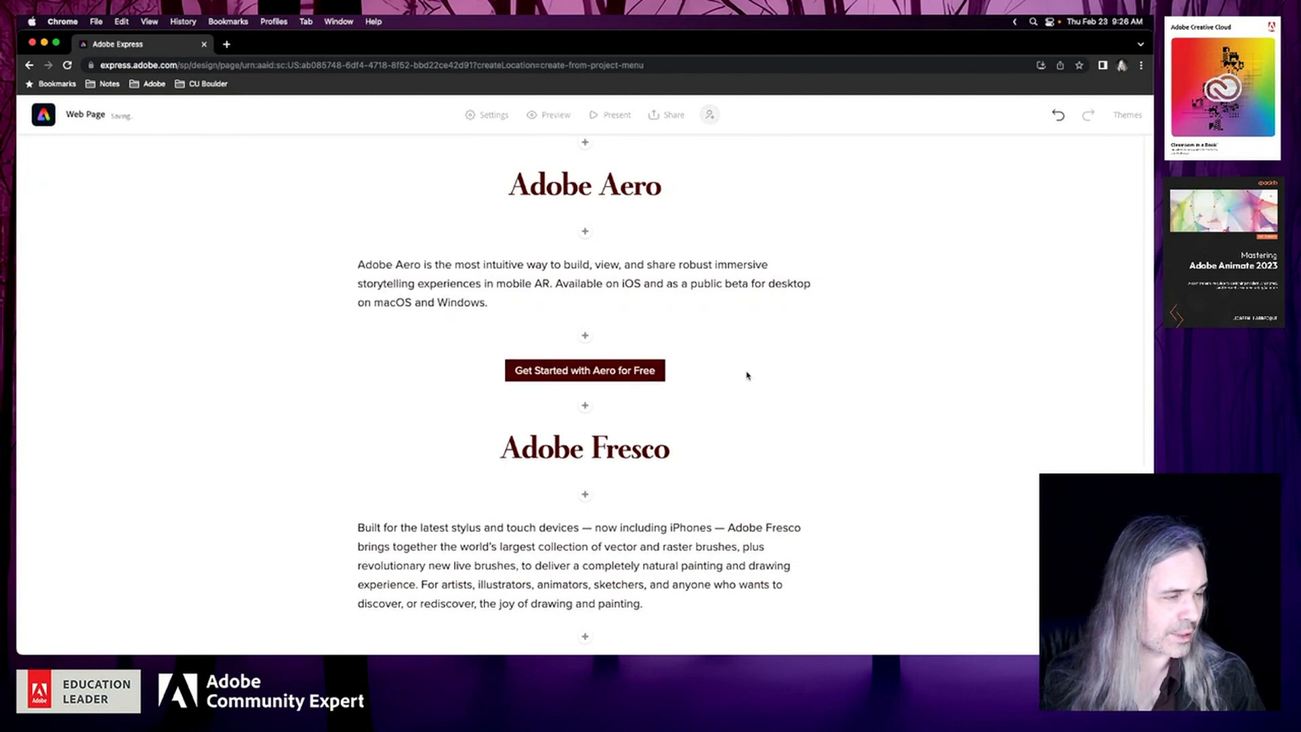
Change the text of the button below the Adobe Bridge description to "Get Adobe Bridge for Free" and save it
scroll(748, 375, up, 5)
scroll(748, 375, up, 3)
scroll(748, 375, down, 4)
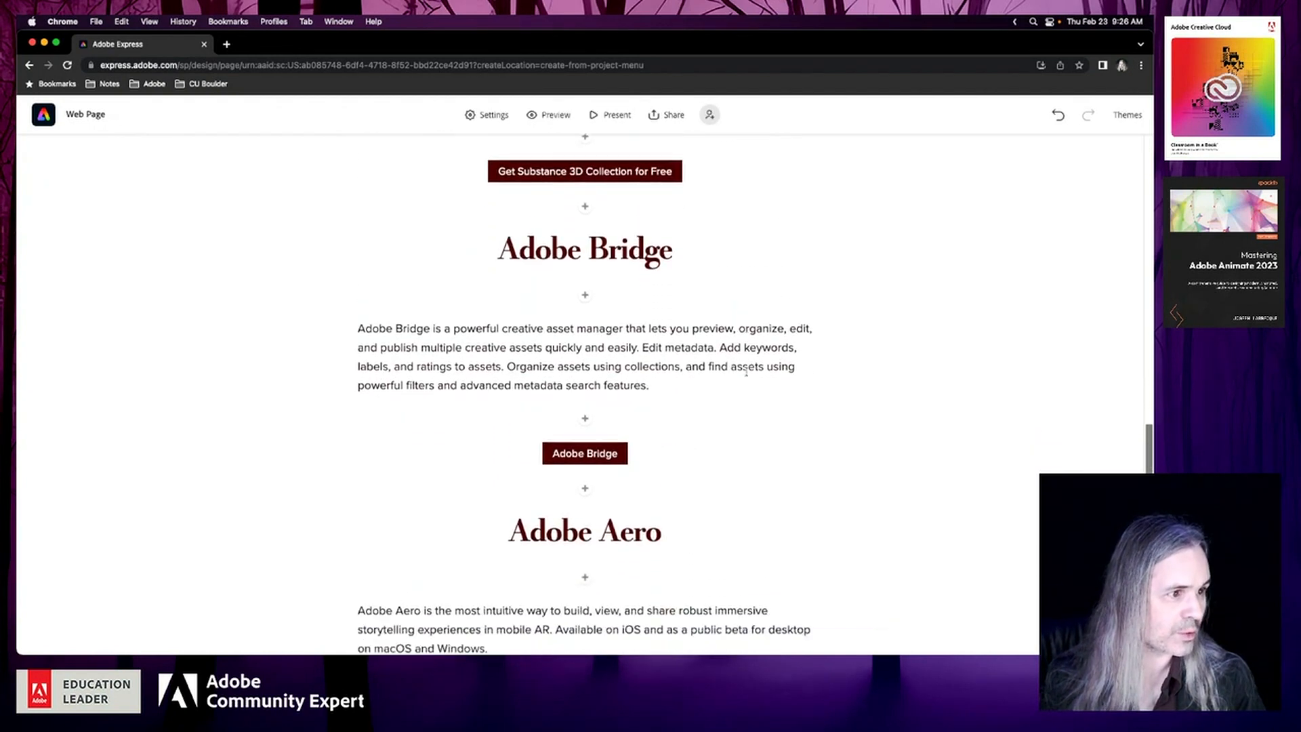
scroll(613, 416, up, 8)
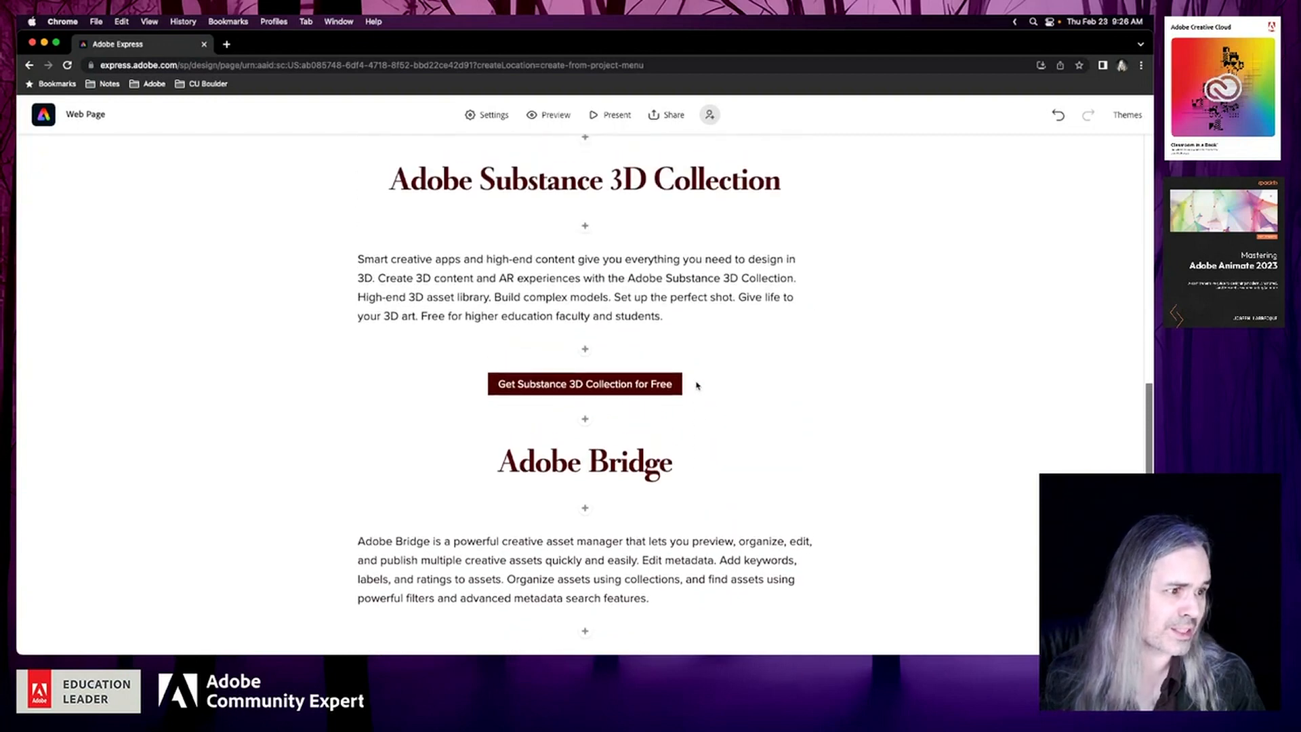
scroll(697, 385, up, 8)
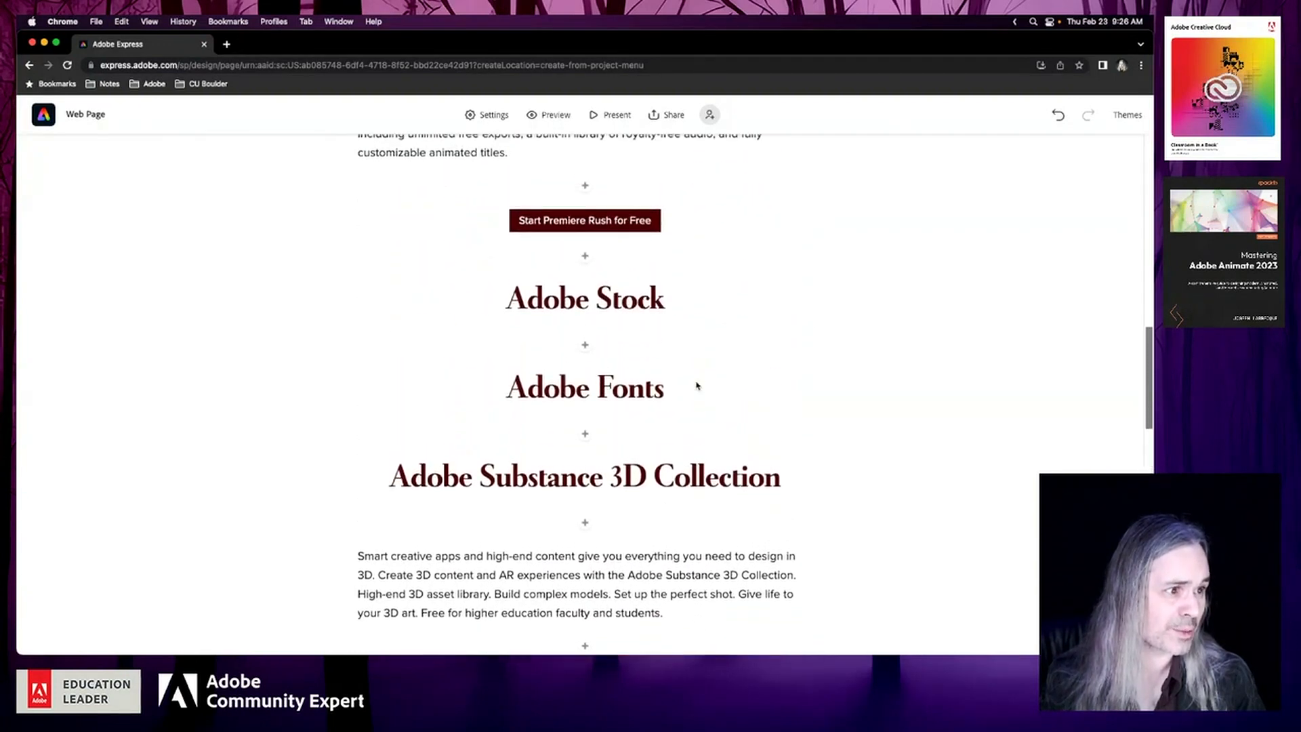
scroll(697, 385, down, 6)
scroll(697, 386, down, 1)
scroll(697, 386, down, 5)
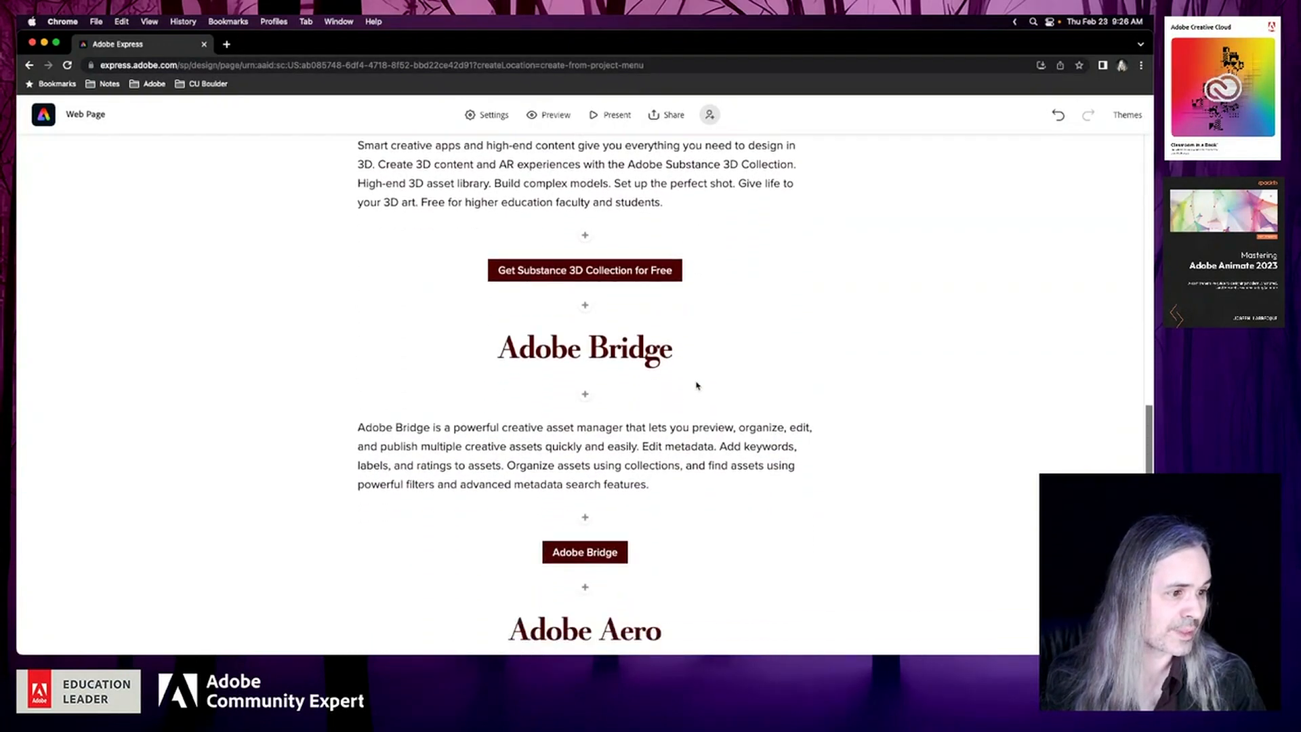
click(587, 555)
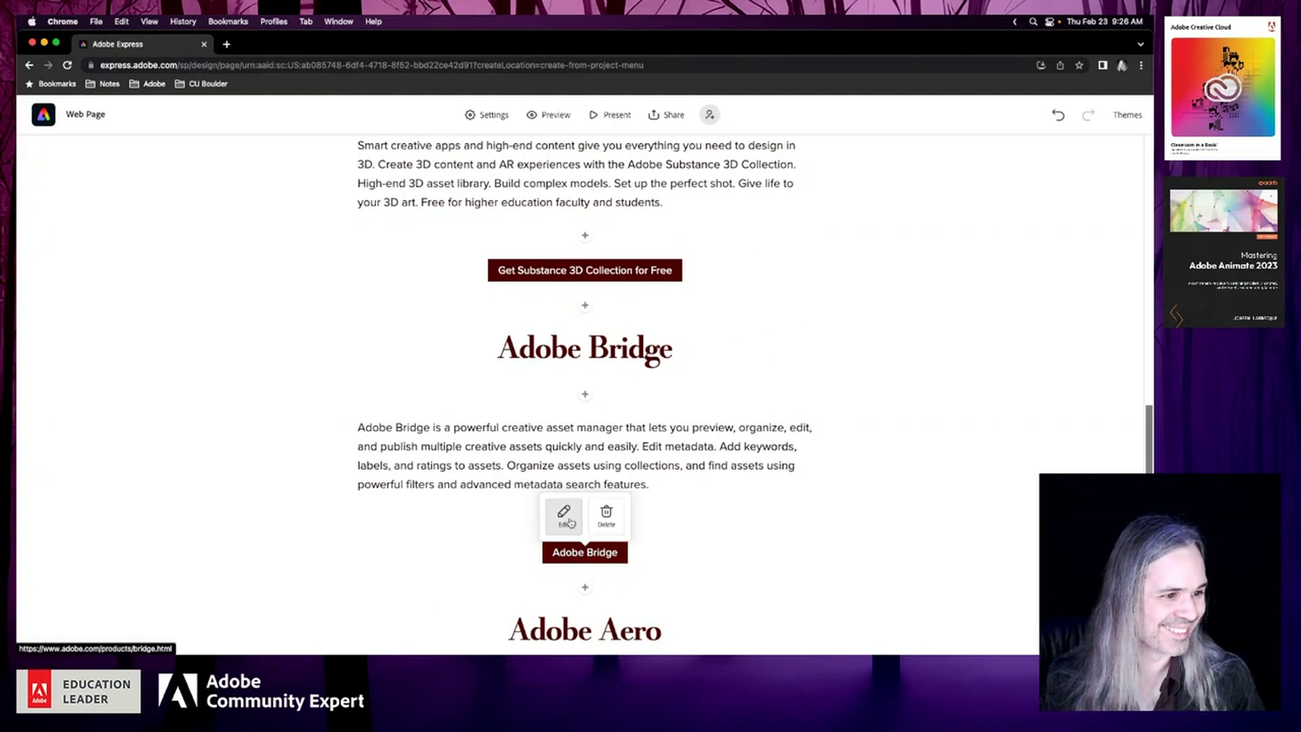
click(564, 513)
text(Get Adobe Bridge)
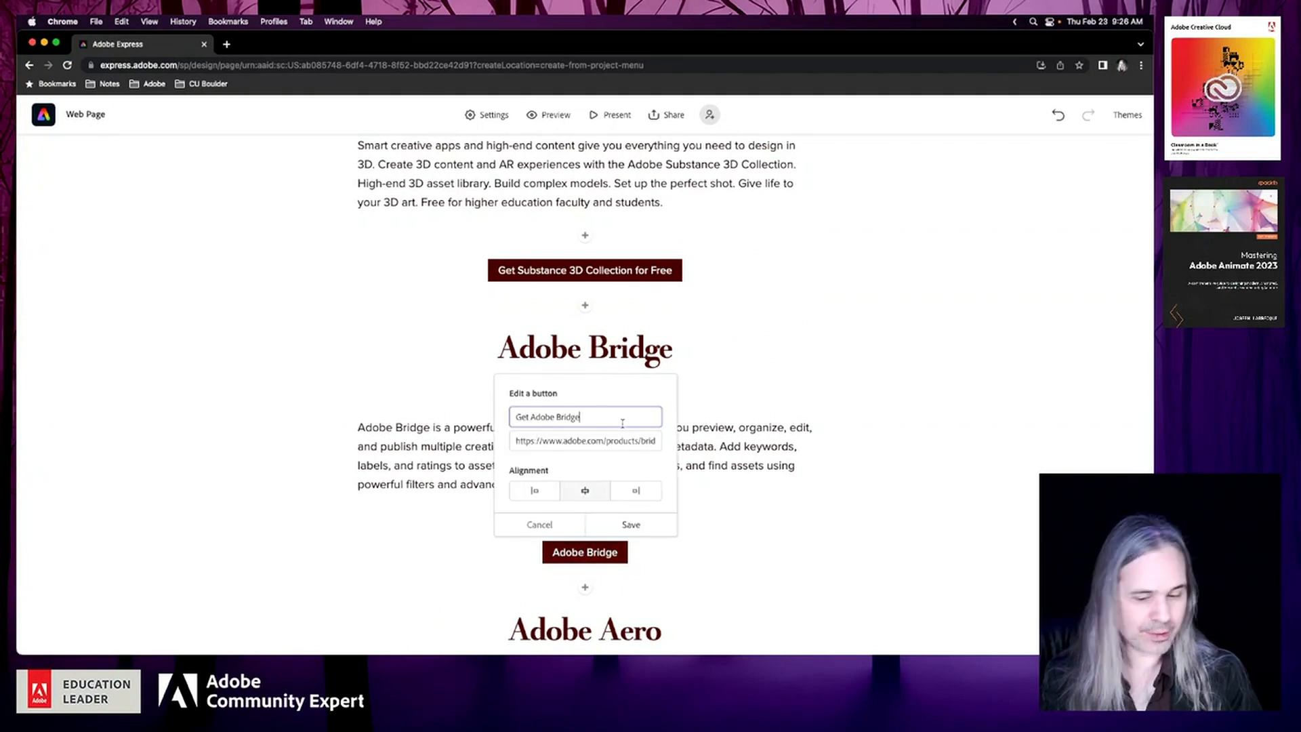
text( for Free)
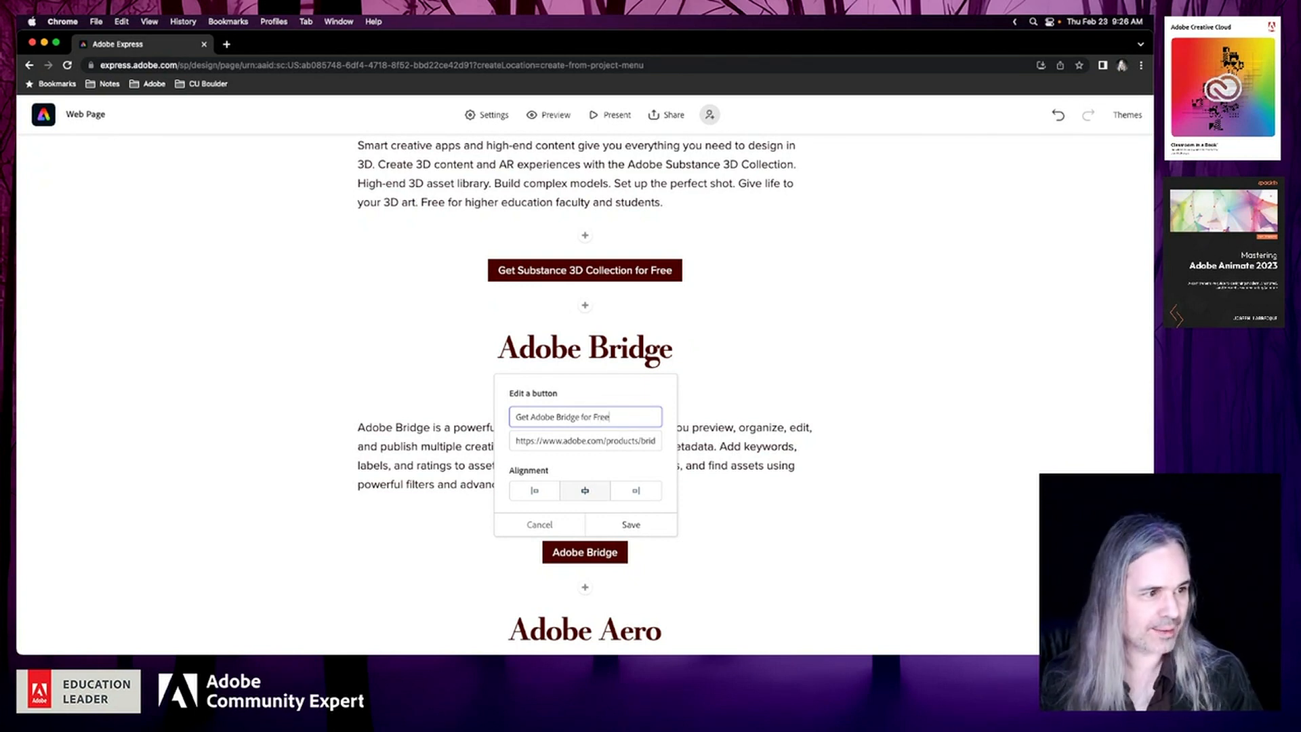
click(636, 520)
Look through the page from the Substance 3D Collection section to the Adobe XD and Behance headings to check which sections still need content
scroll(733, 535, down, 5)
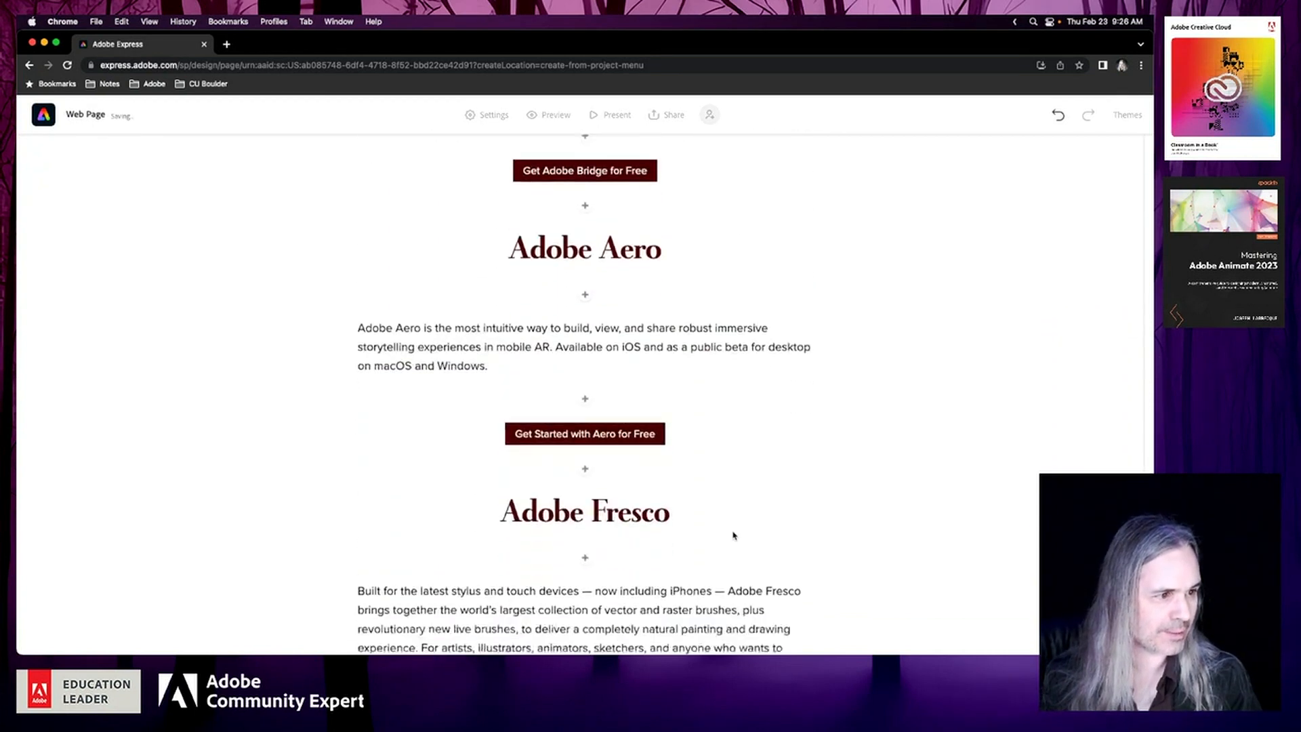
scroll(734, 536, down, 5)
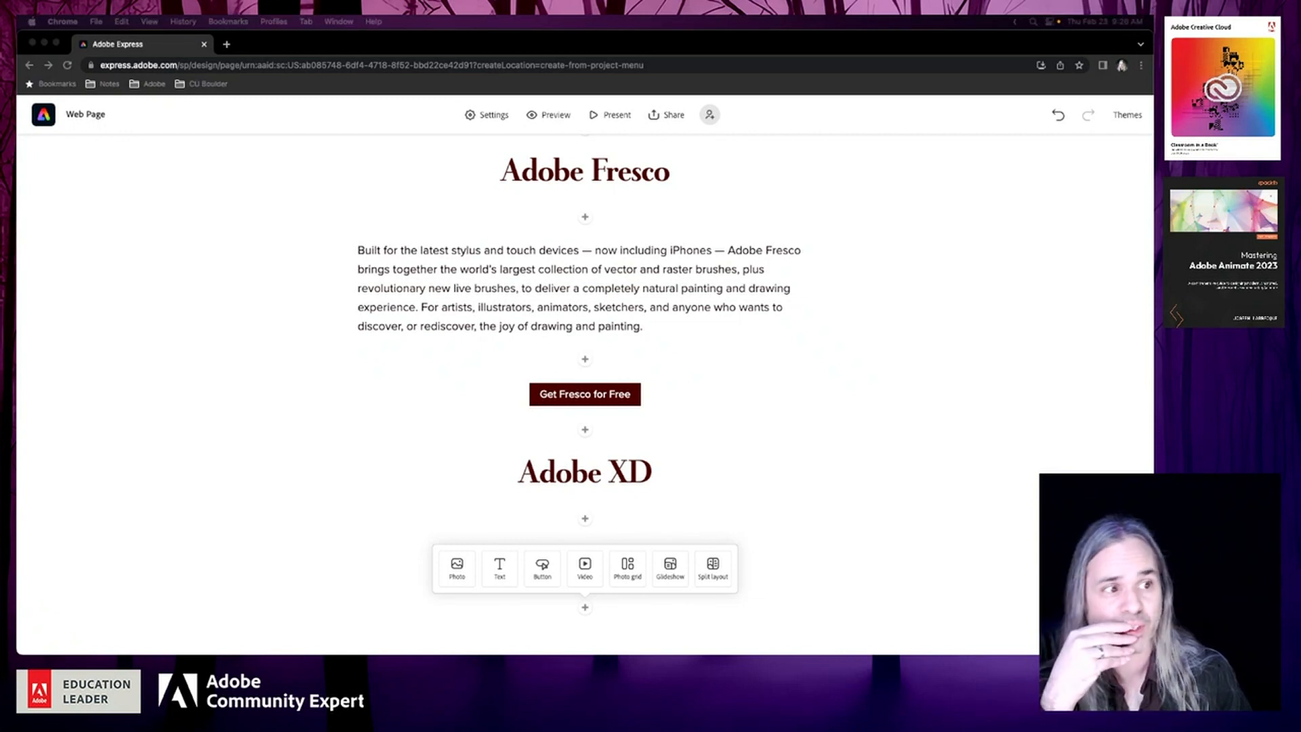
click(829, 372)
scroll(892, 366, up, 8)
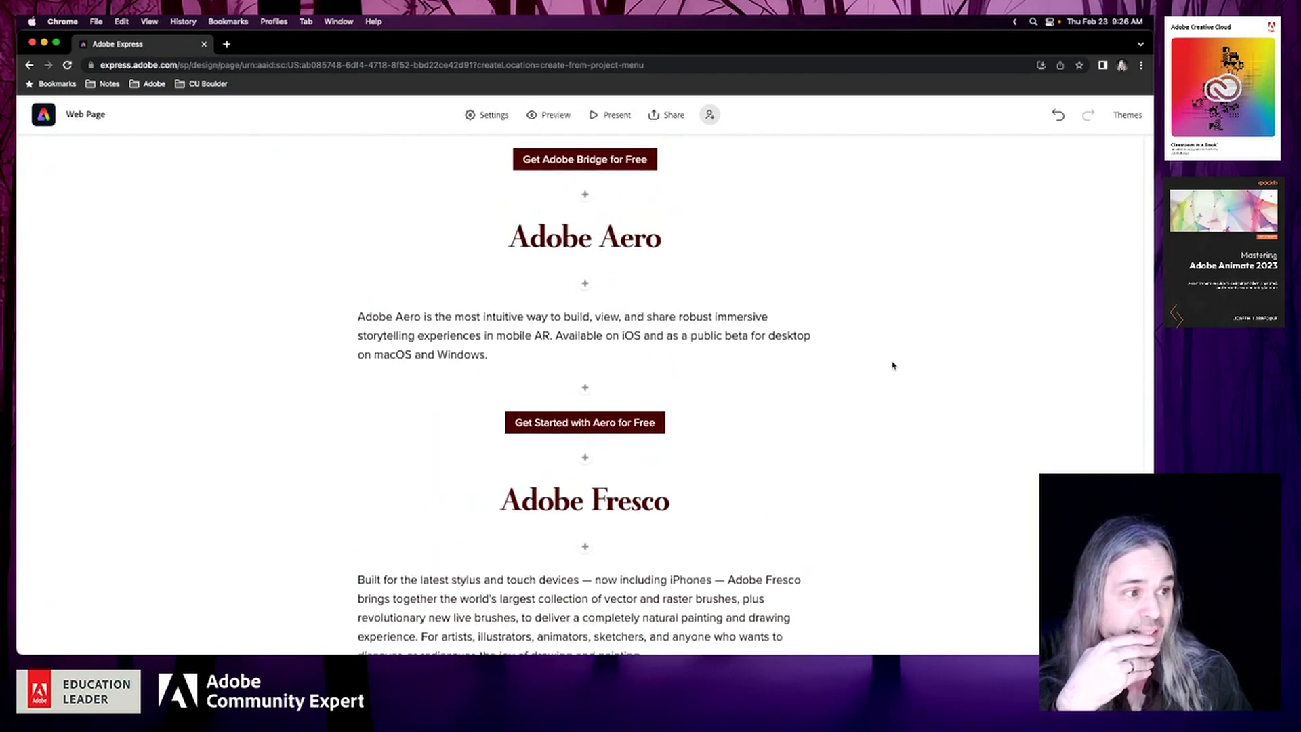
scroll(891, 366, up, 8)
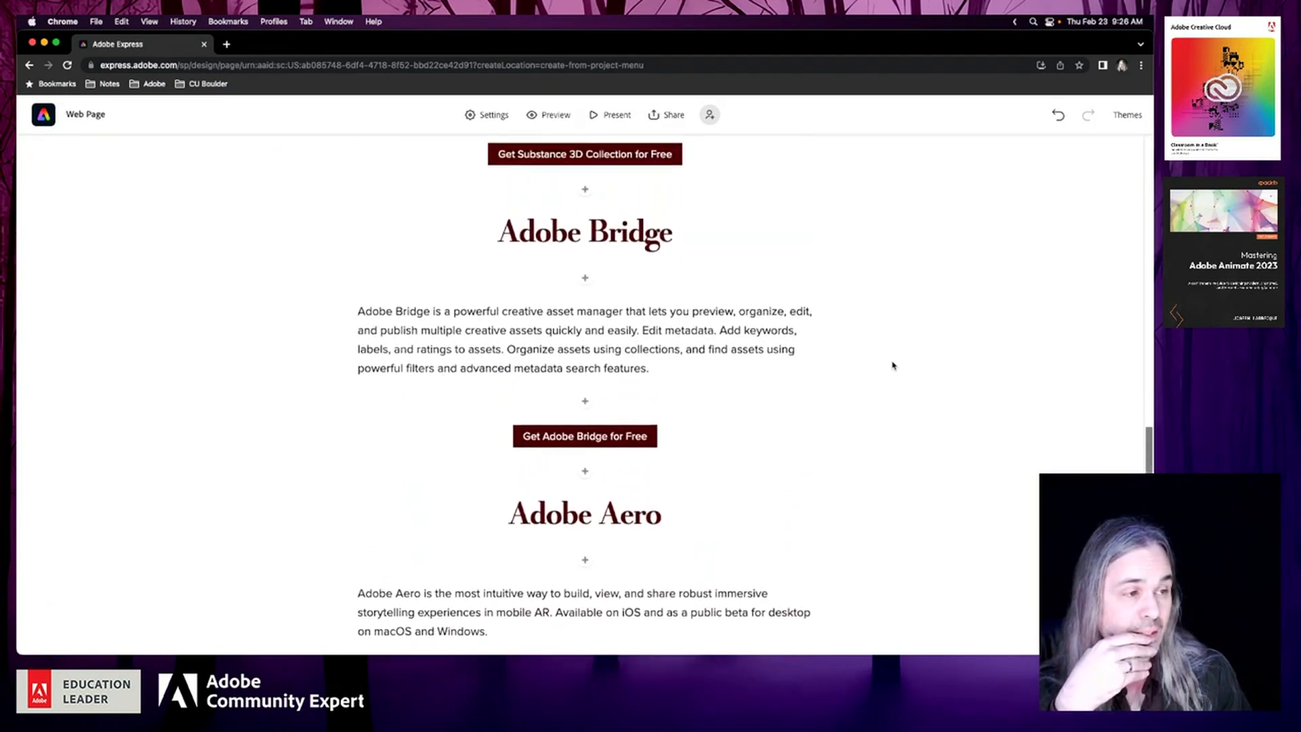
scroll(892, 366, up, 2)
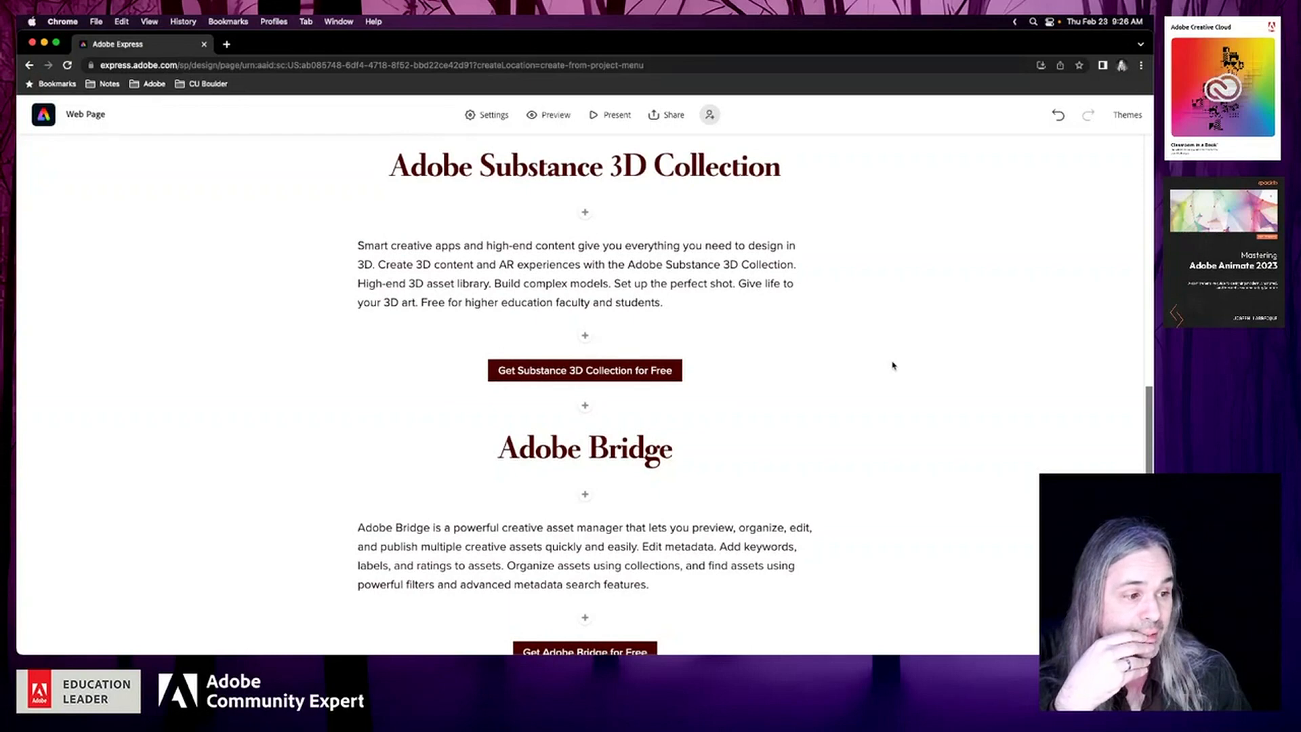
scroll(892, 366, down, 8)
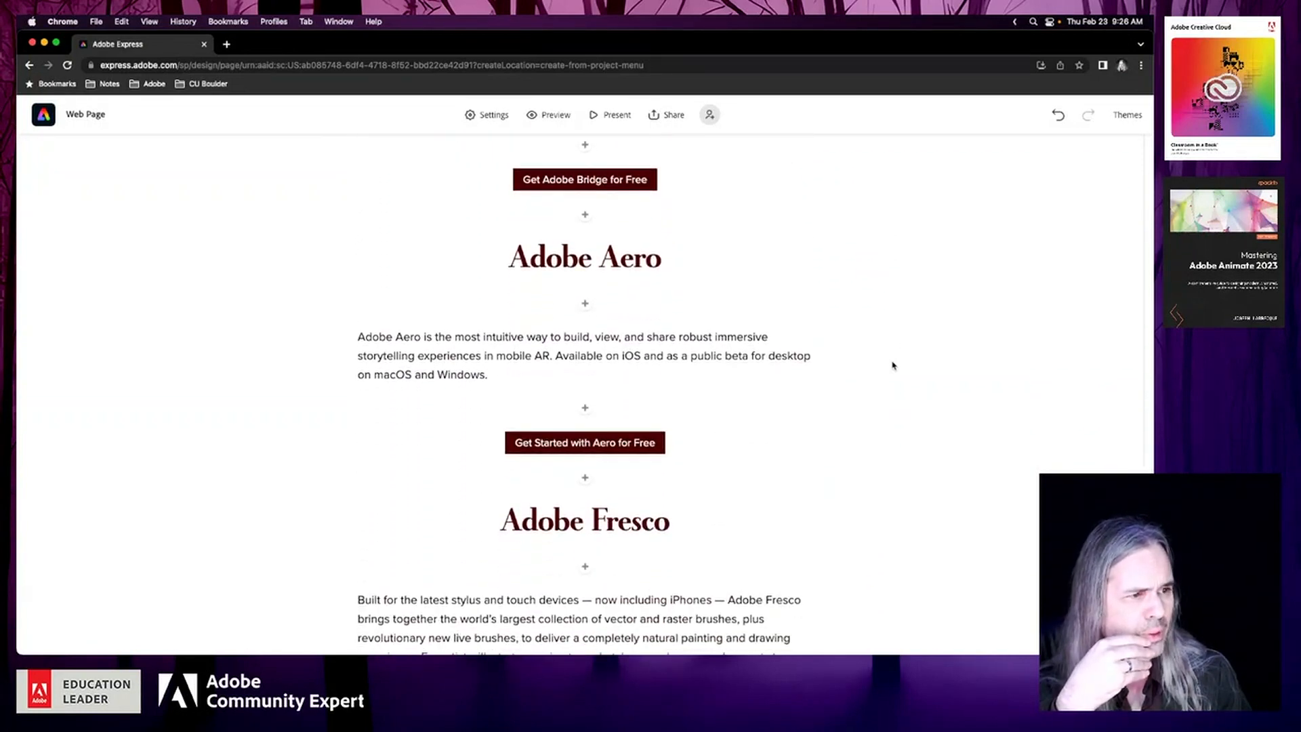
scroll(891, 366, down, 1)
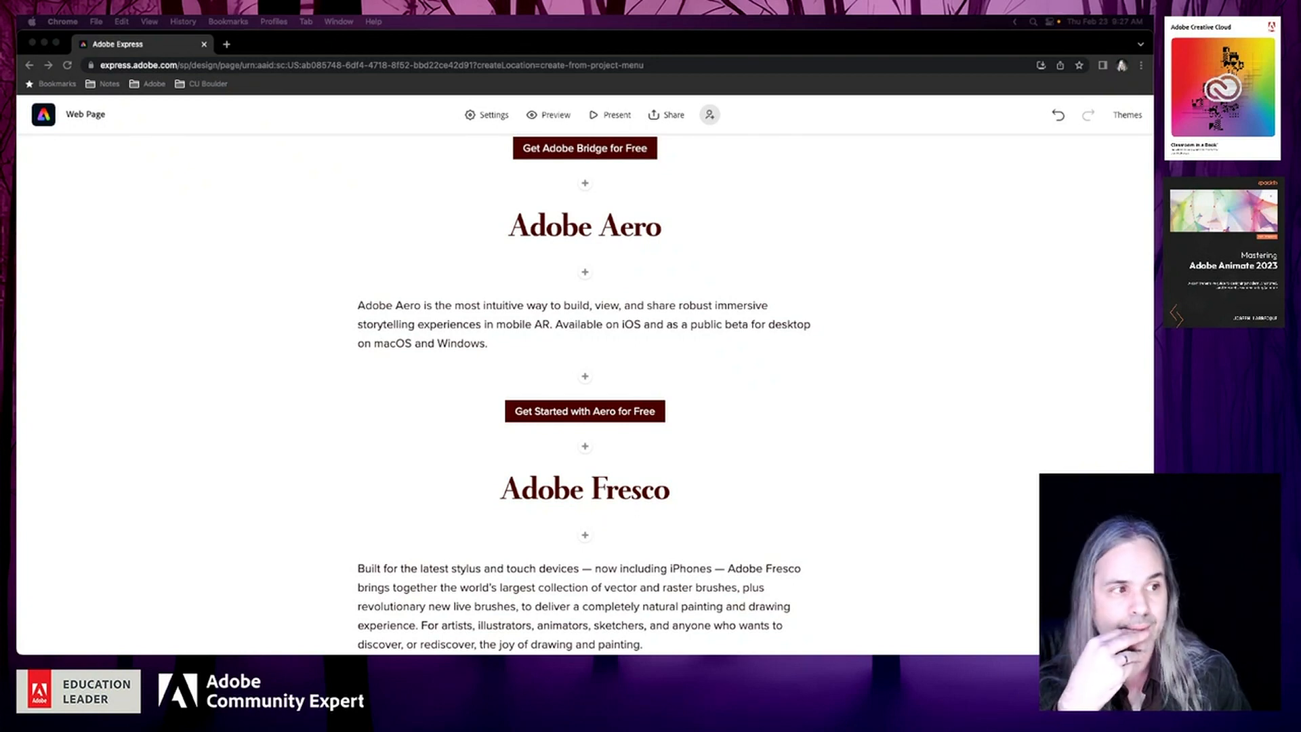
scroll(822, 328, down, 5)
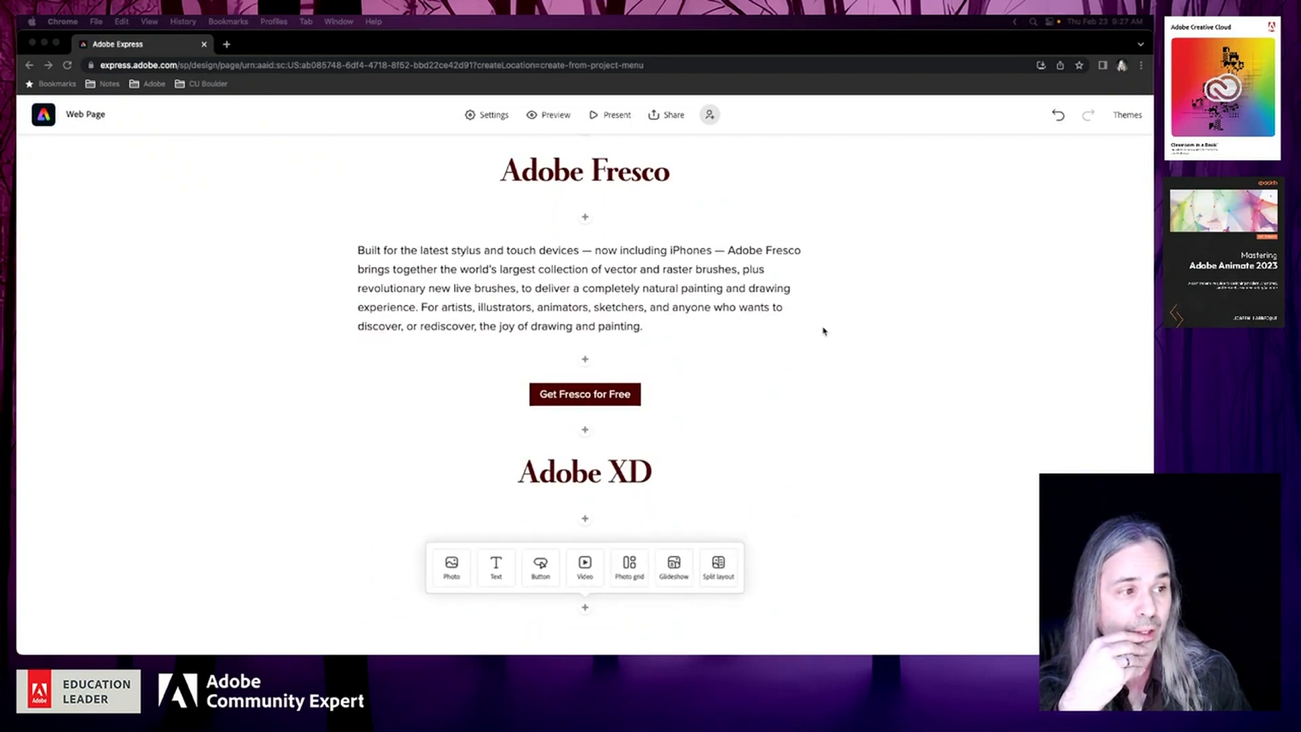
click(498, 572)
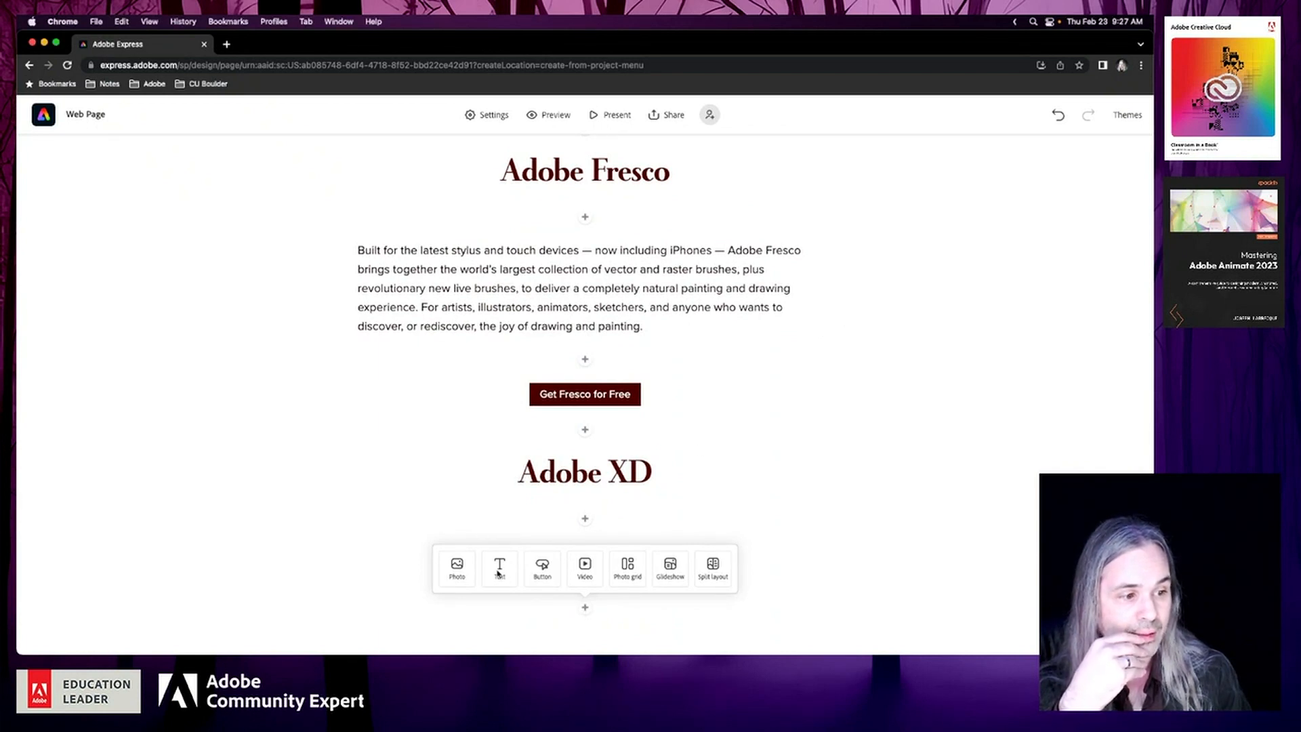
Add a centred H1 heading reading "Adobe Character Animator" at the end of the page, below the Behance heading
click(498, 573)
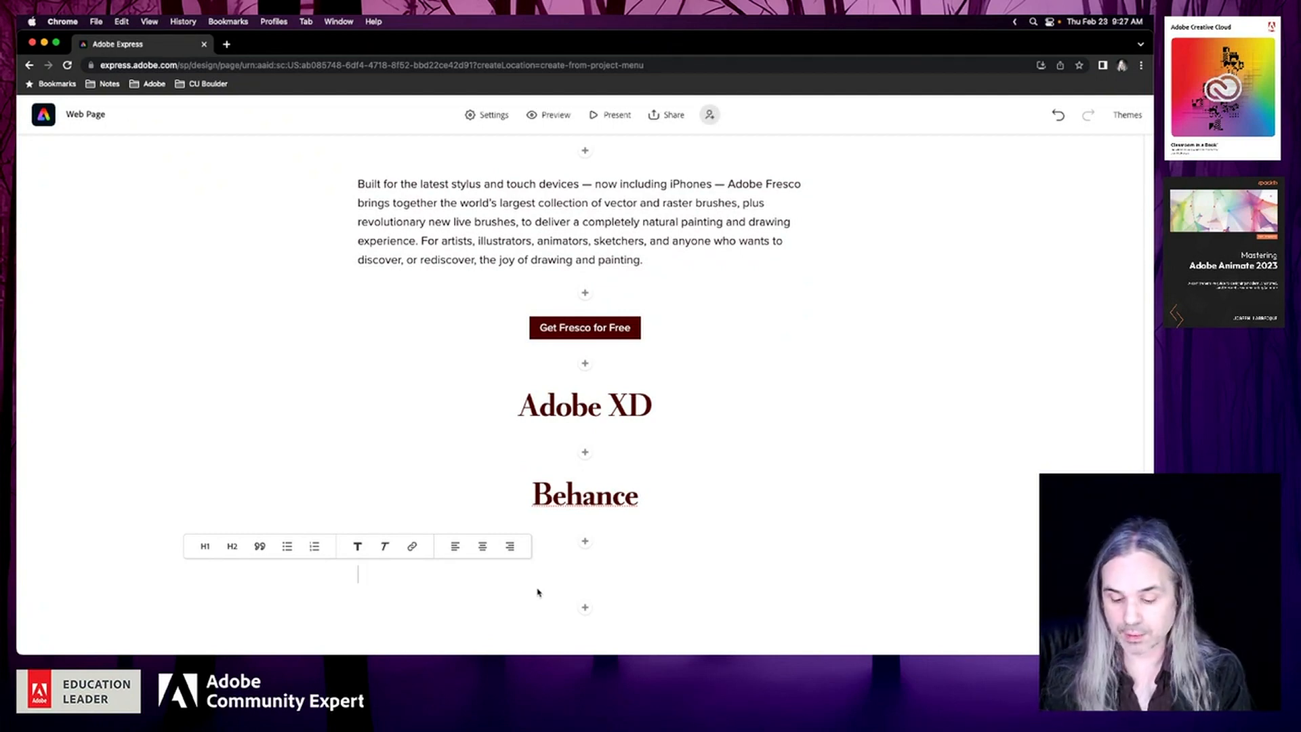
text(Adobe Chara)
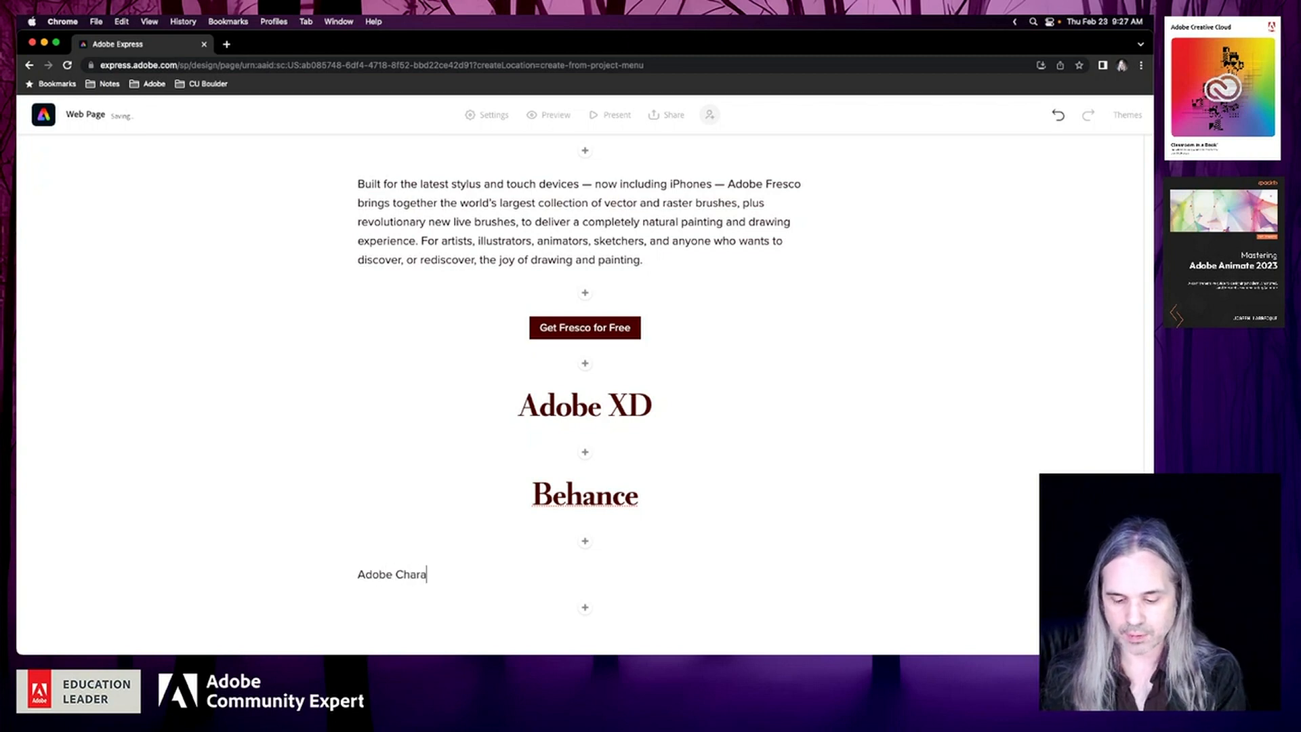
text(cter Animator)
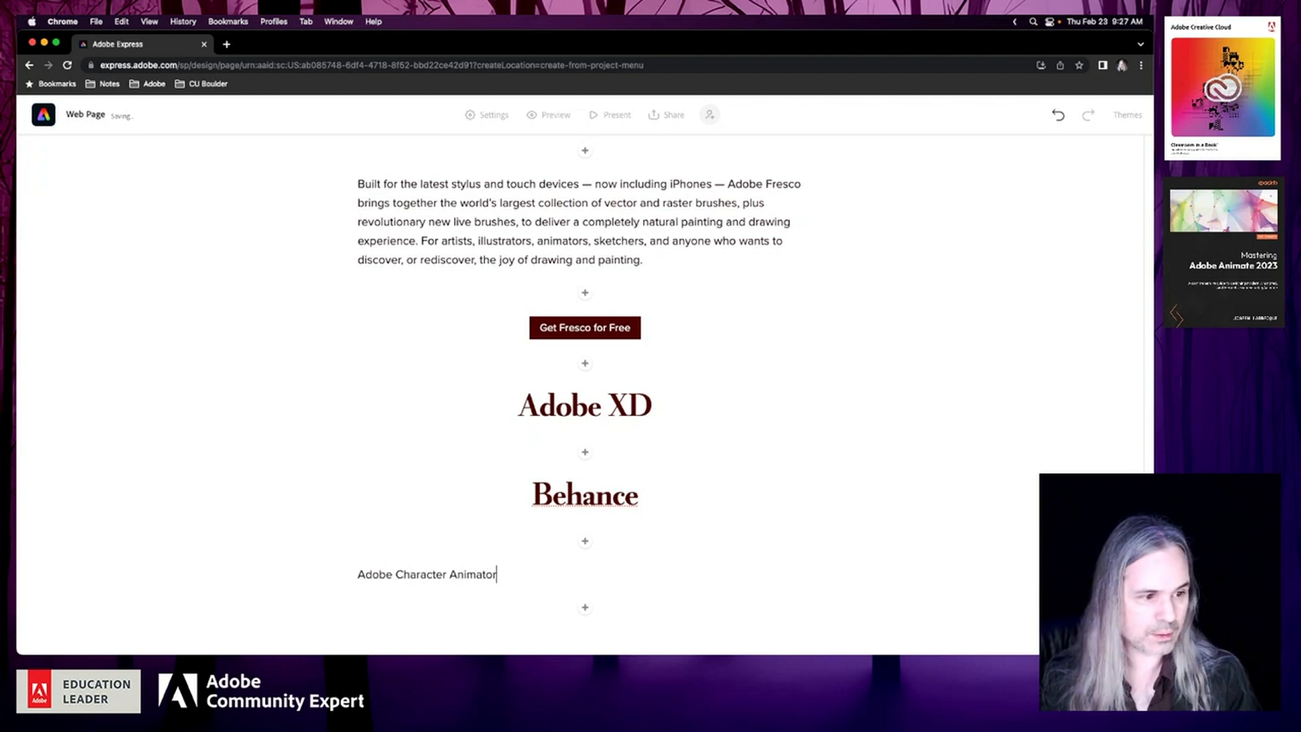
click(446, 578)
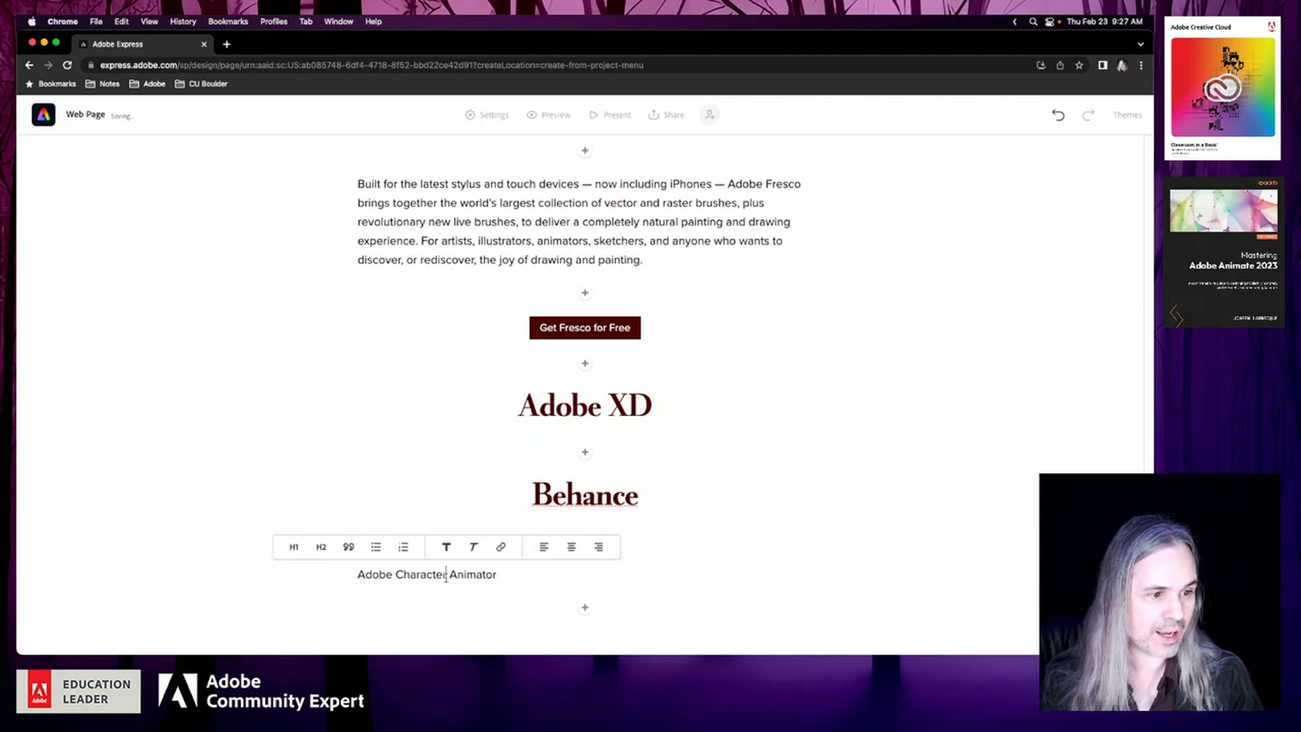
click(293, 549)
click(704, 525)
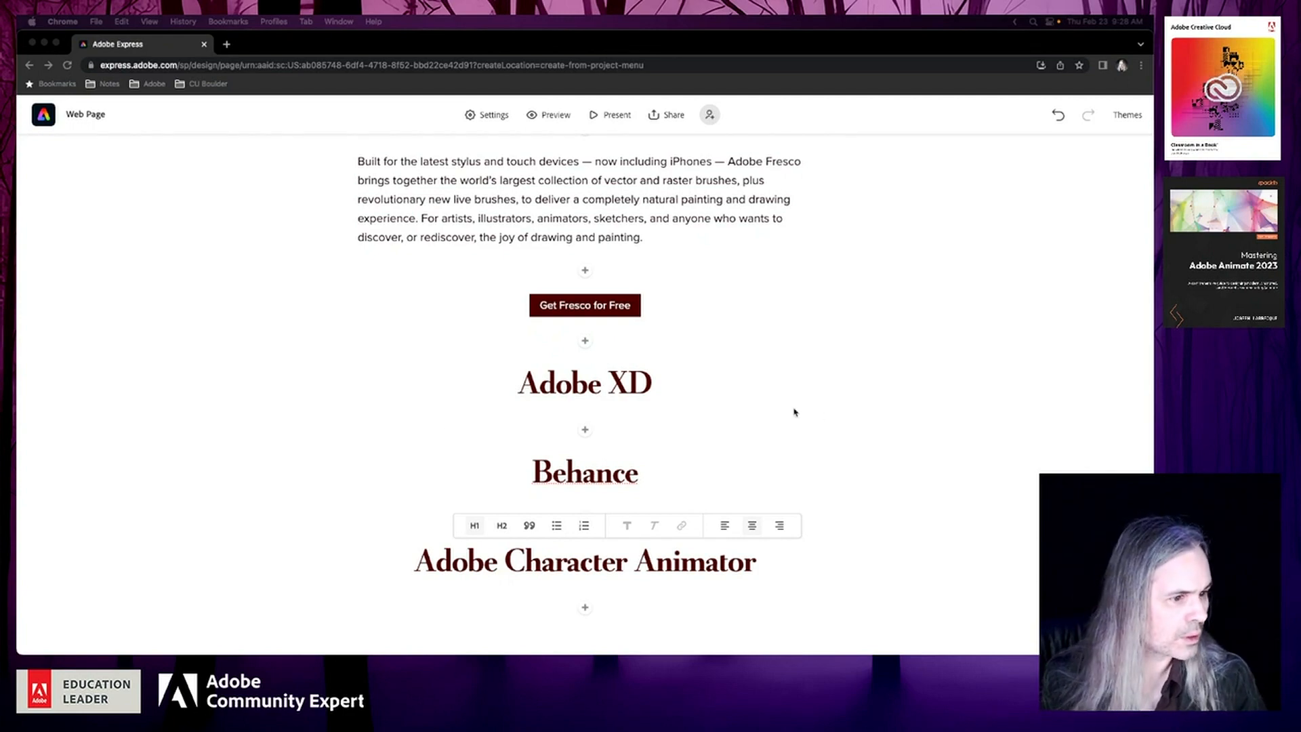
Insert a text block between the Behance and Adobe Character Animator headings and paste the copied Behance description into it
scroll(834, 412, up, 5)
scroll(834, 415, up, 15)
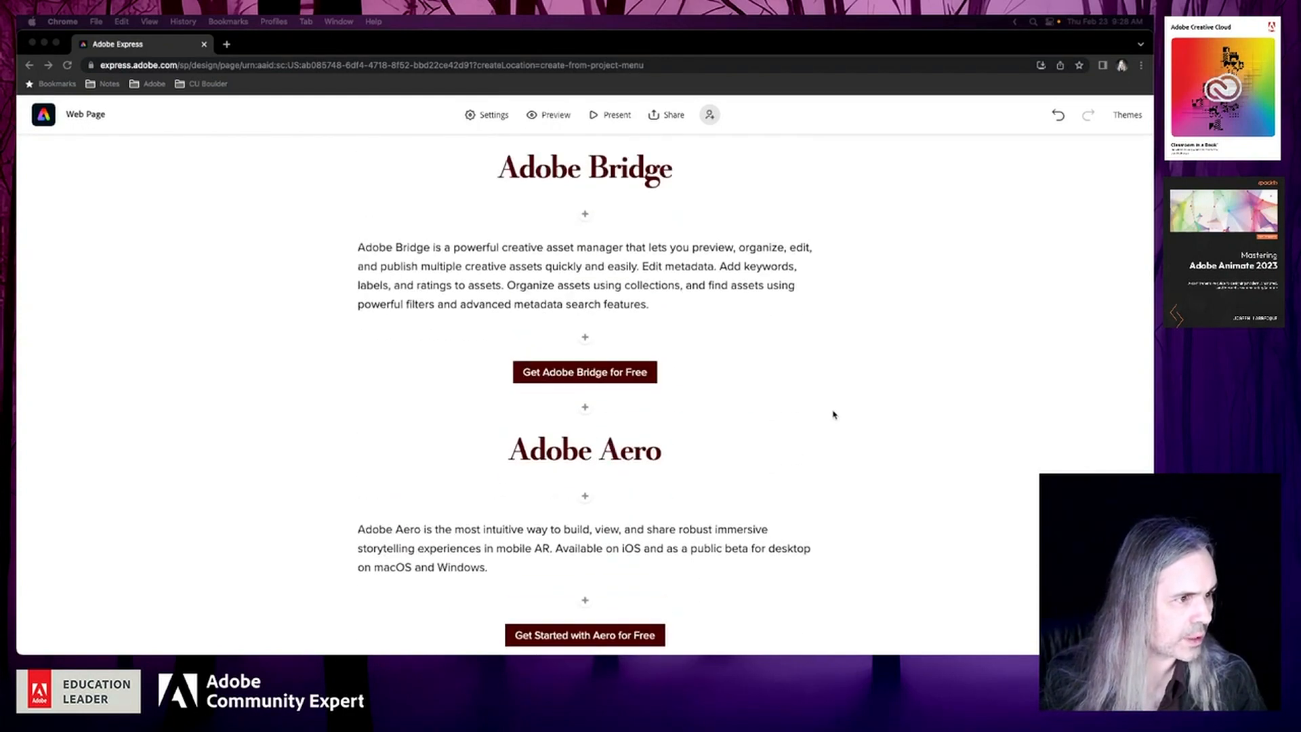
scroll(834, 414, down, 20)
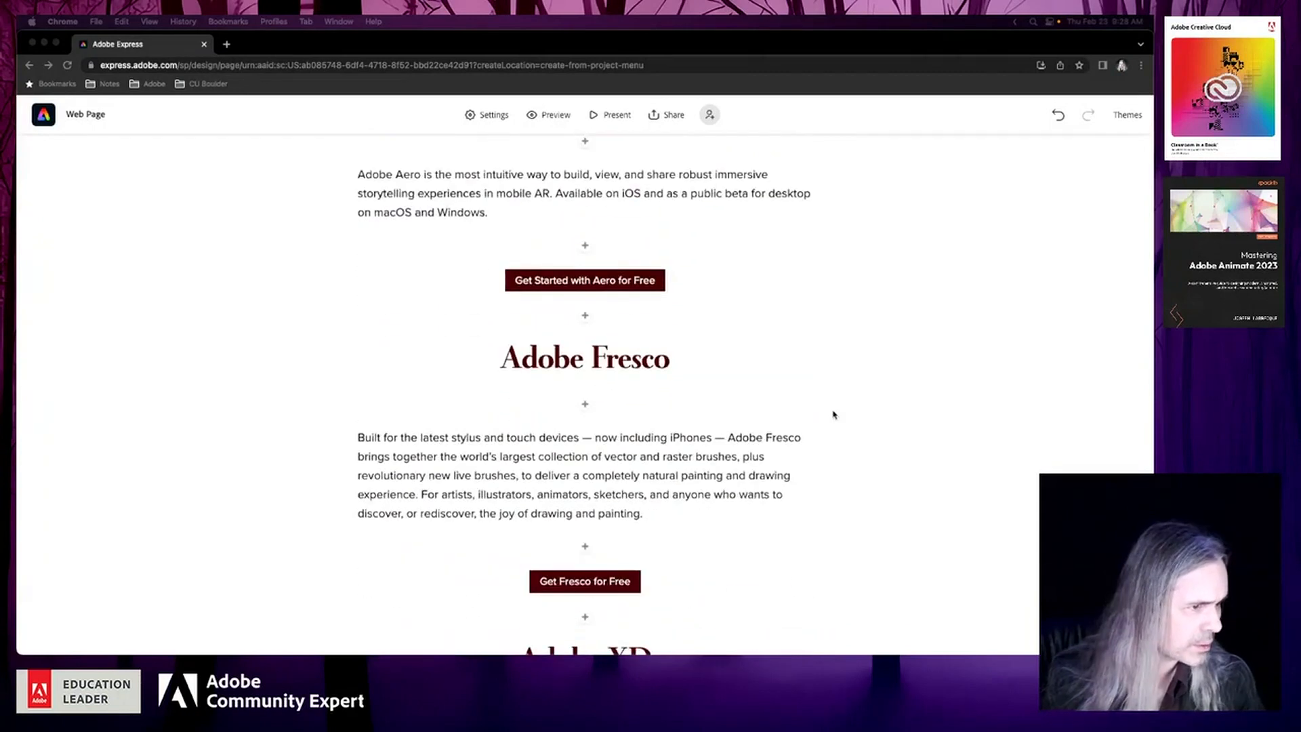
click(586, 519)
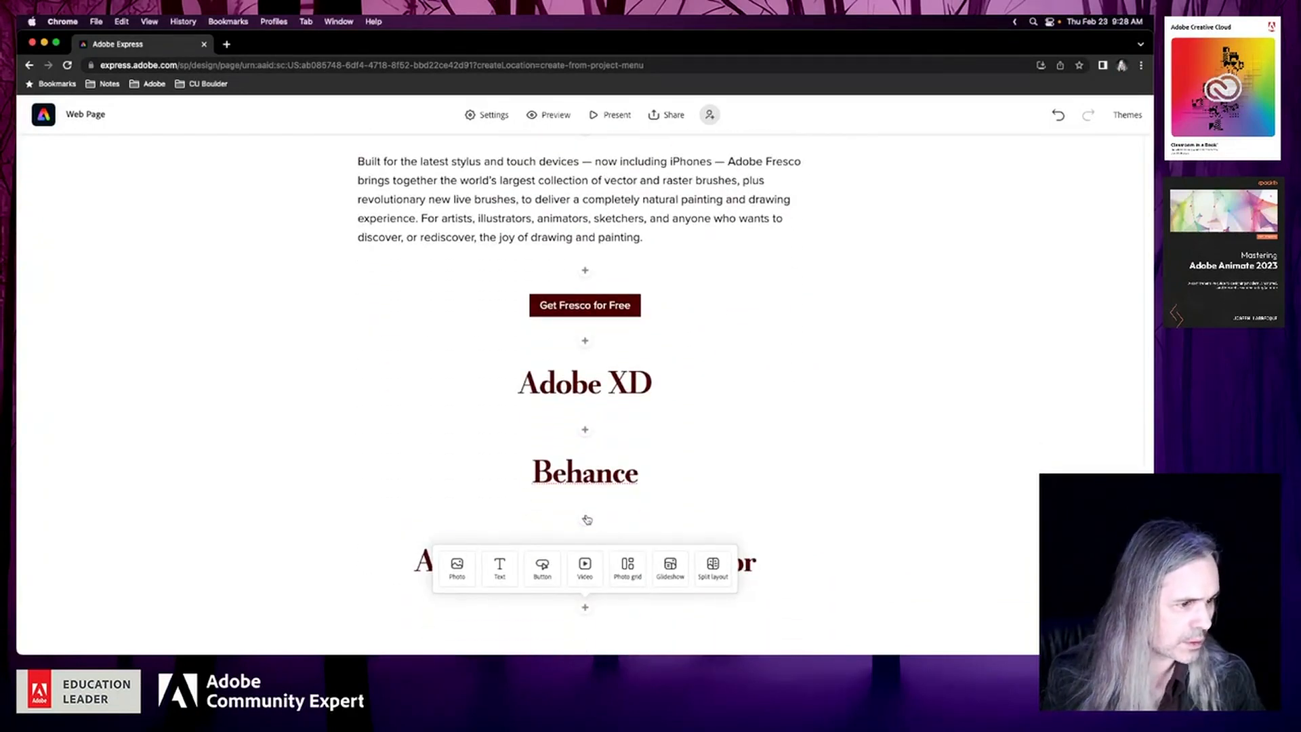
click(586, 520)
click(498, 482)
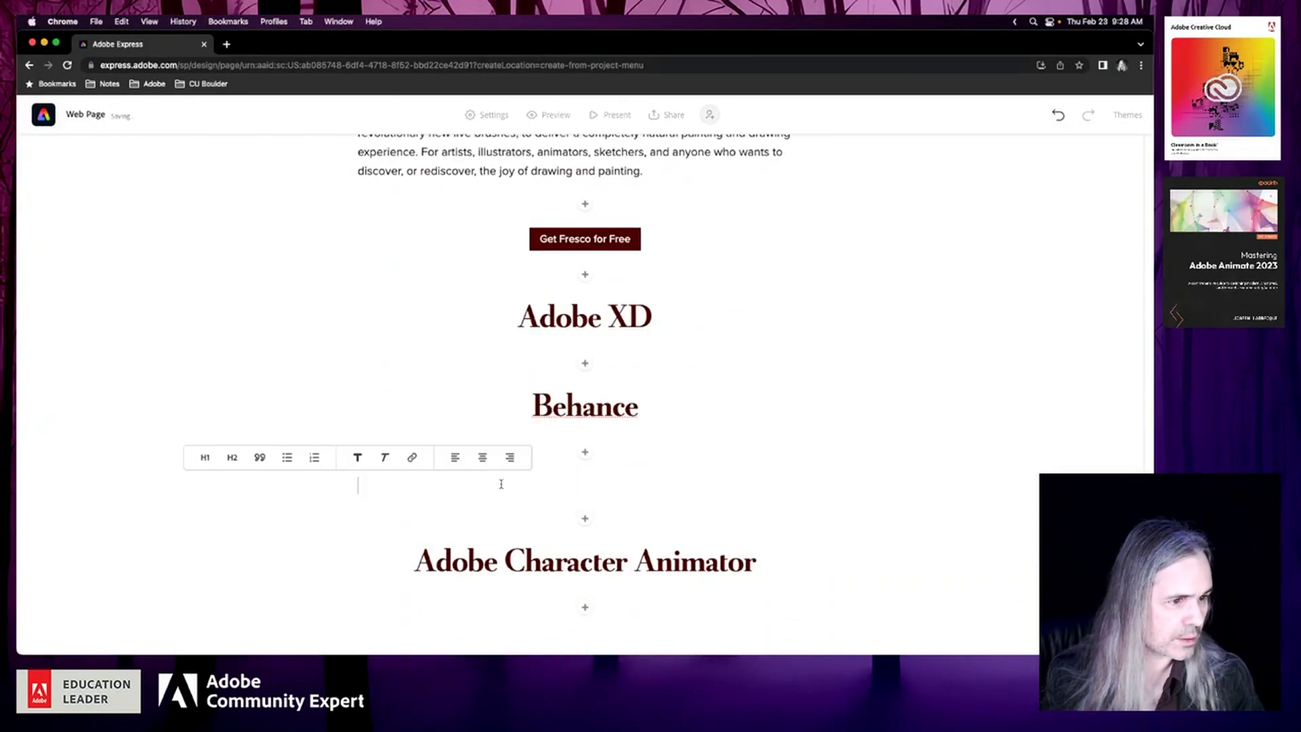
text(you to seamlessly create content, seek feedback, showcase and distribute your work. Behance now has over 30 million members receiving 70+ million project views per month, and is a terrific way to get exposure from like-minded creatives. There's even a job list for creatives and freelancers, with over 1,000 employment opportunities.)
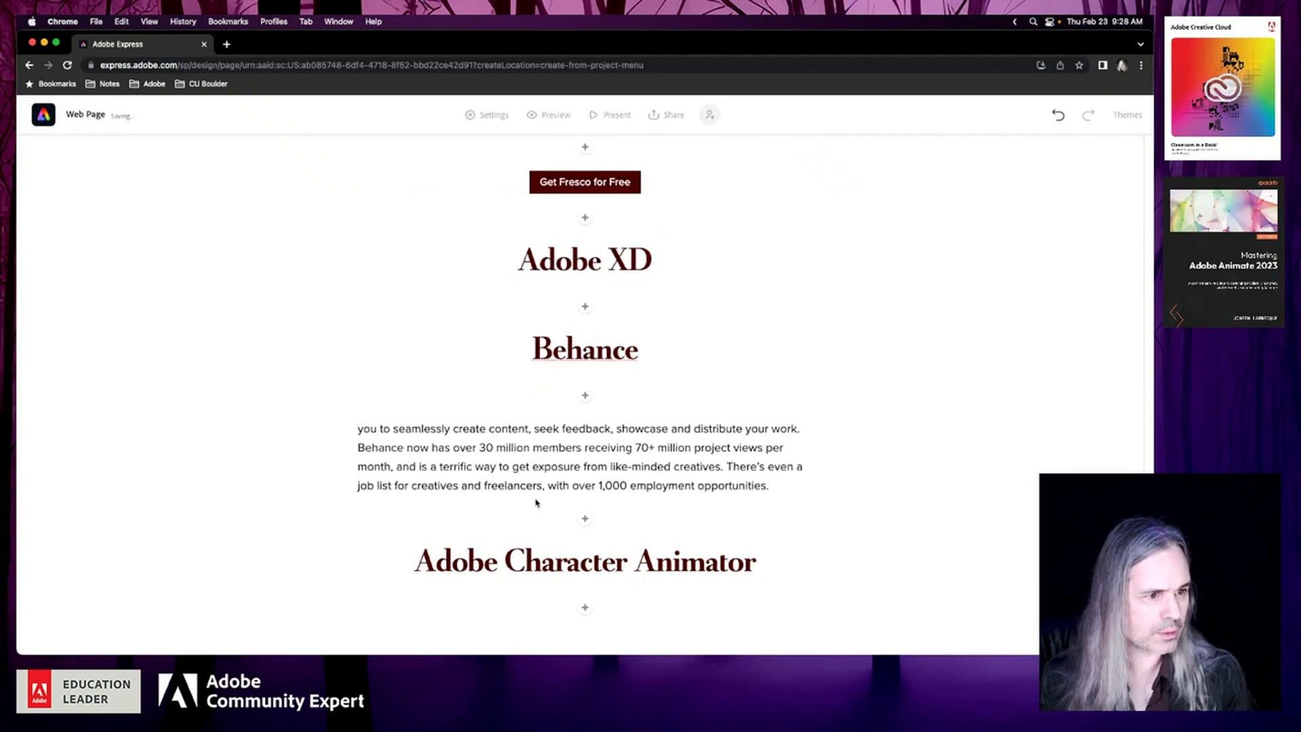
Add the word "Allows" at the start of the Behance description so that it begins "Allows you to seamlessly create content"
click(357, 432)
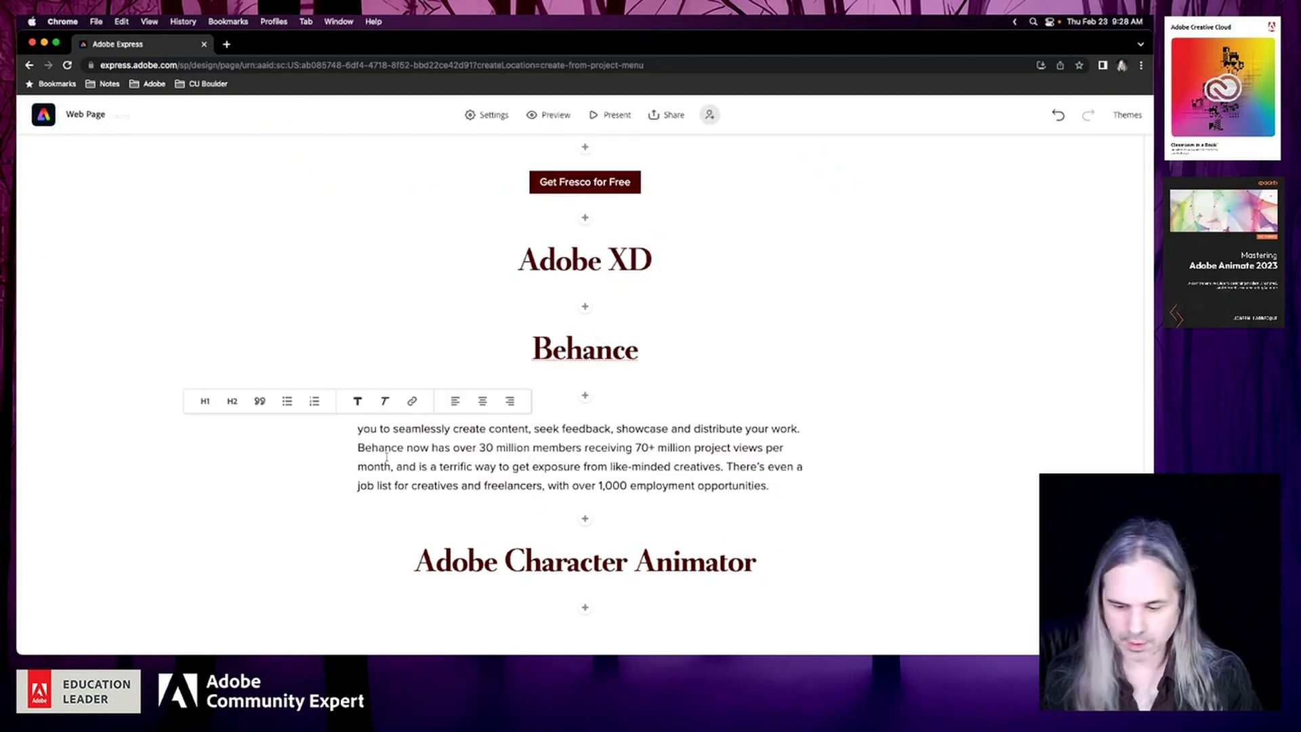
text(Allows)
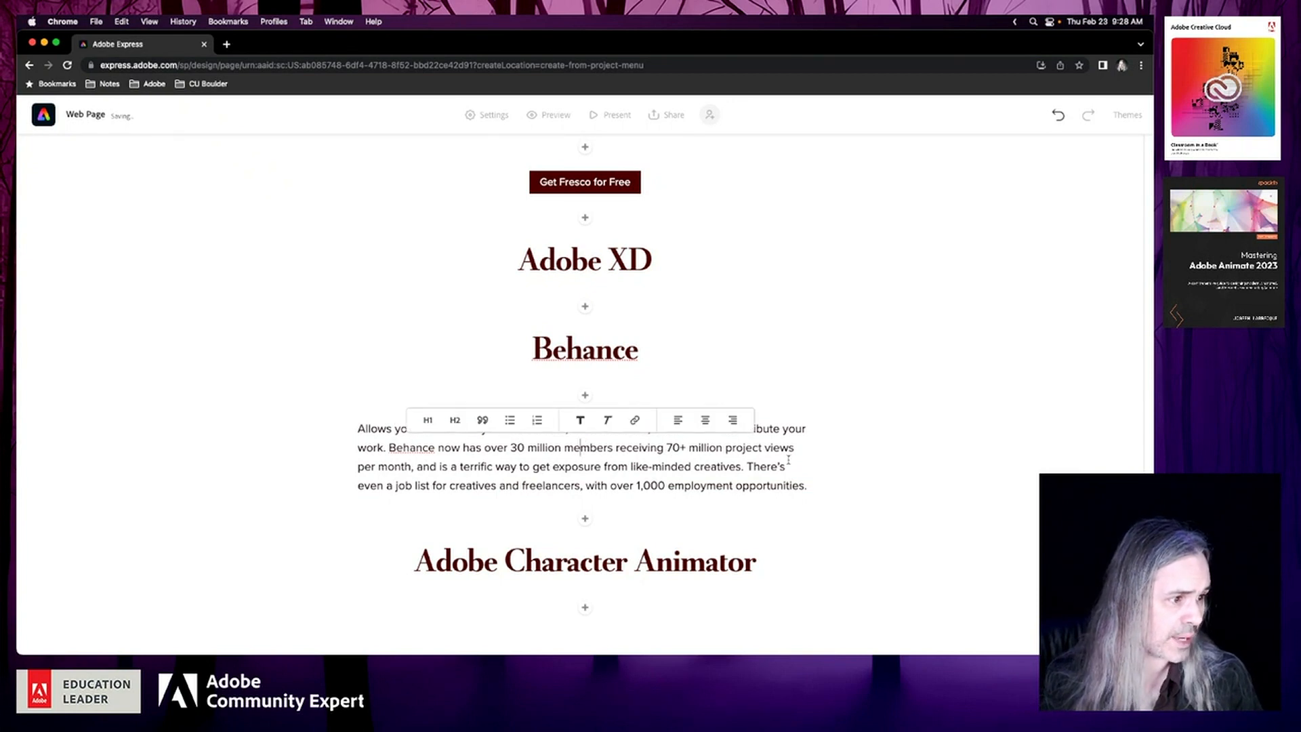
click(726, 562)
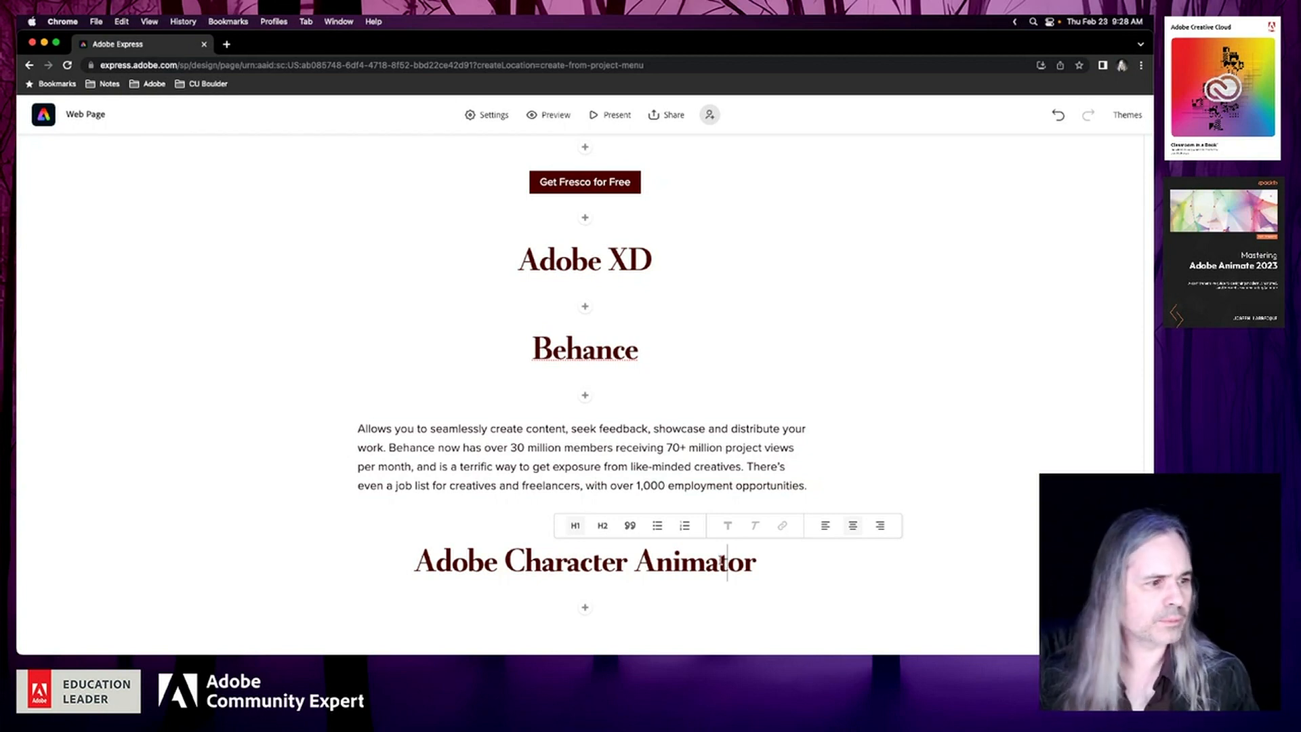
click(656, 447)
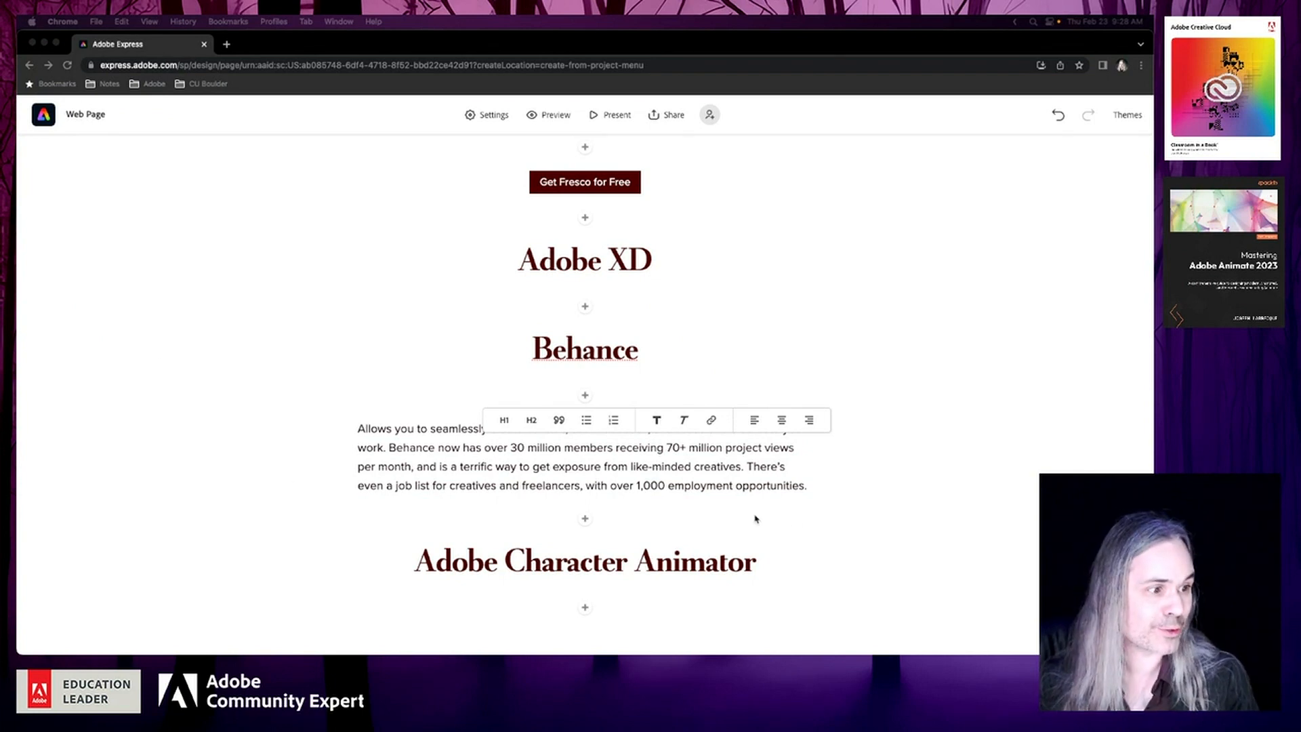
click(761, 487)
click(585, 518)
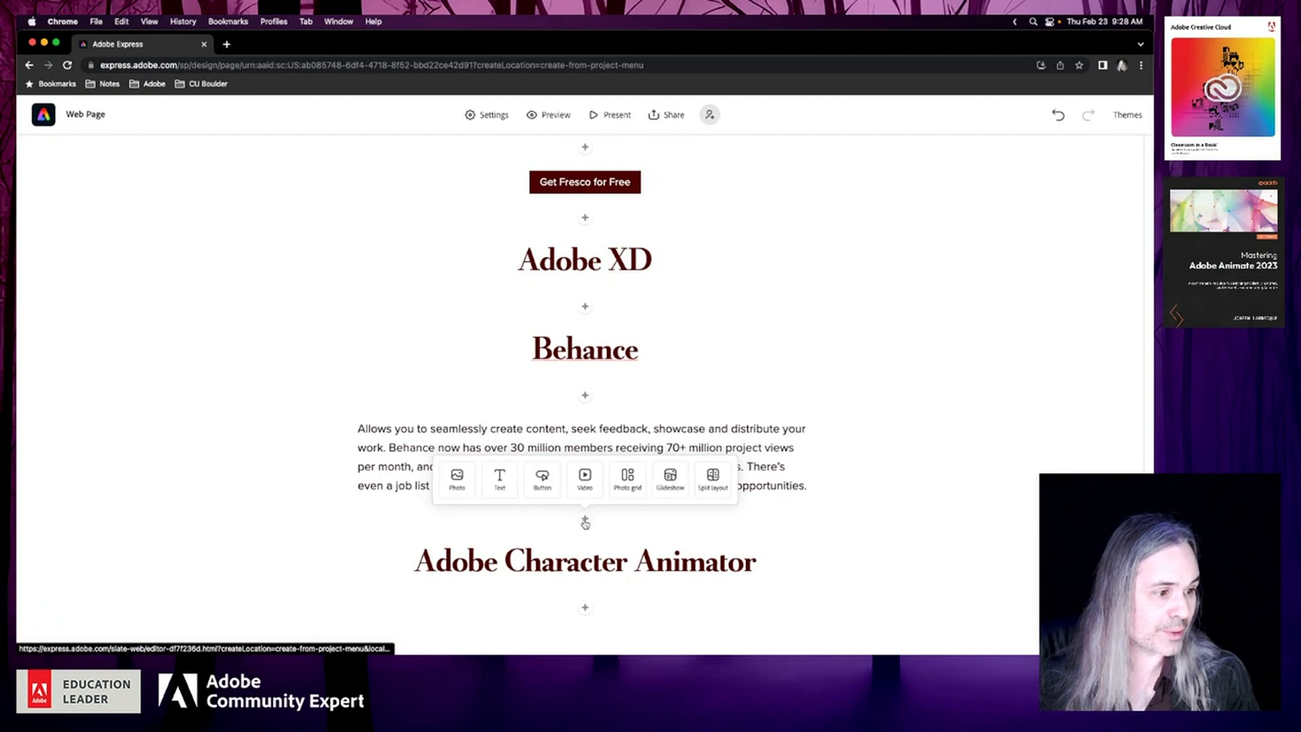
click(550, 486)
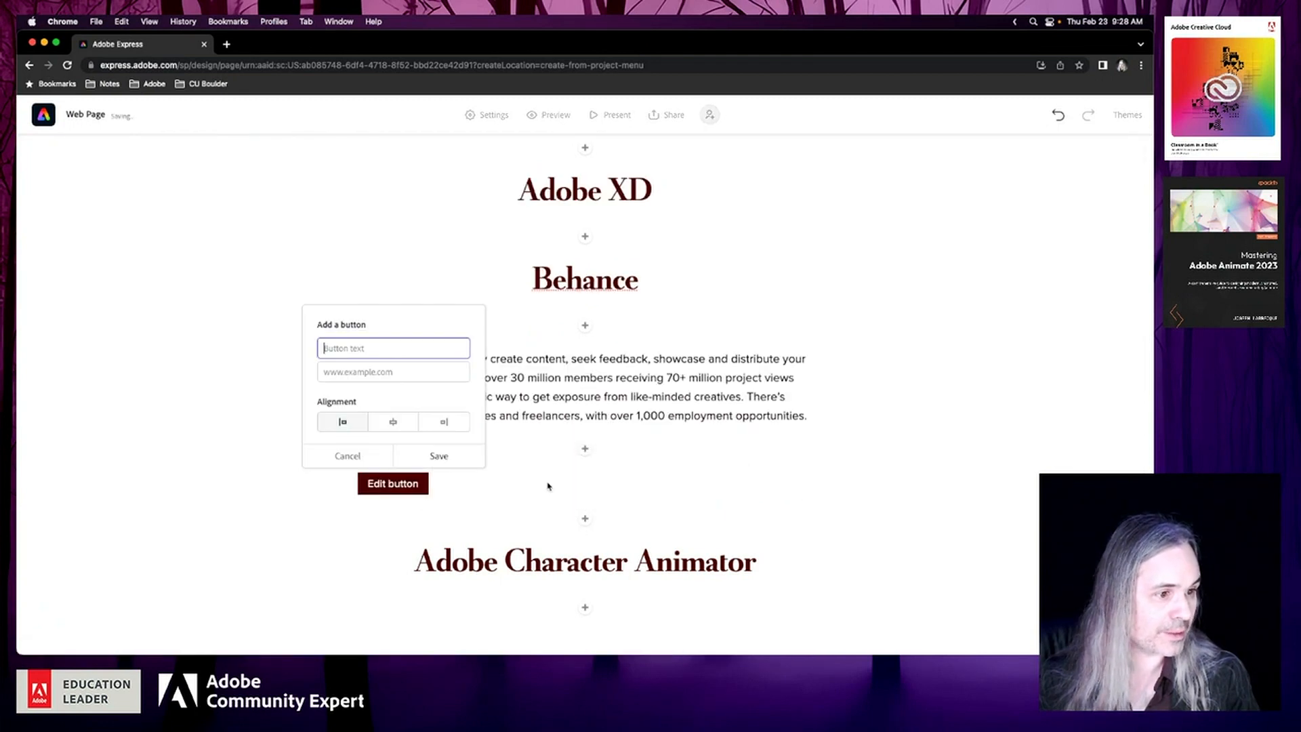
click(383, 377)
text(https://www.behance.net/)
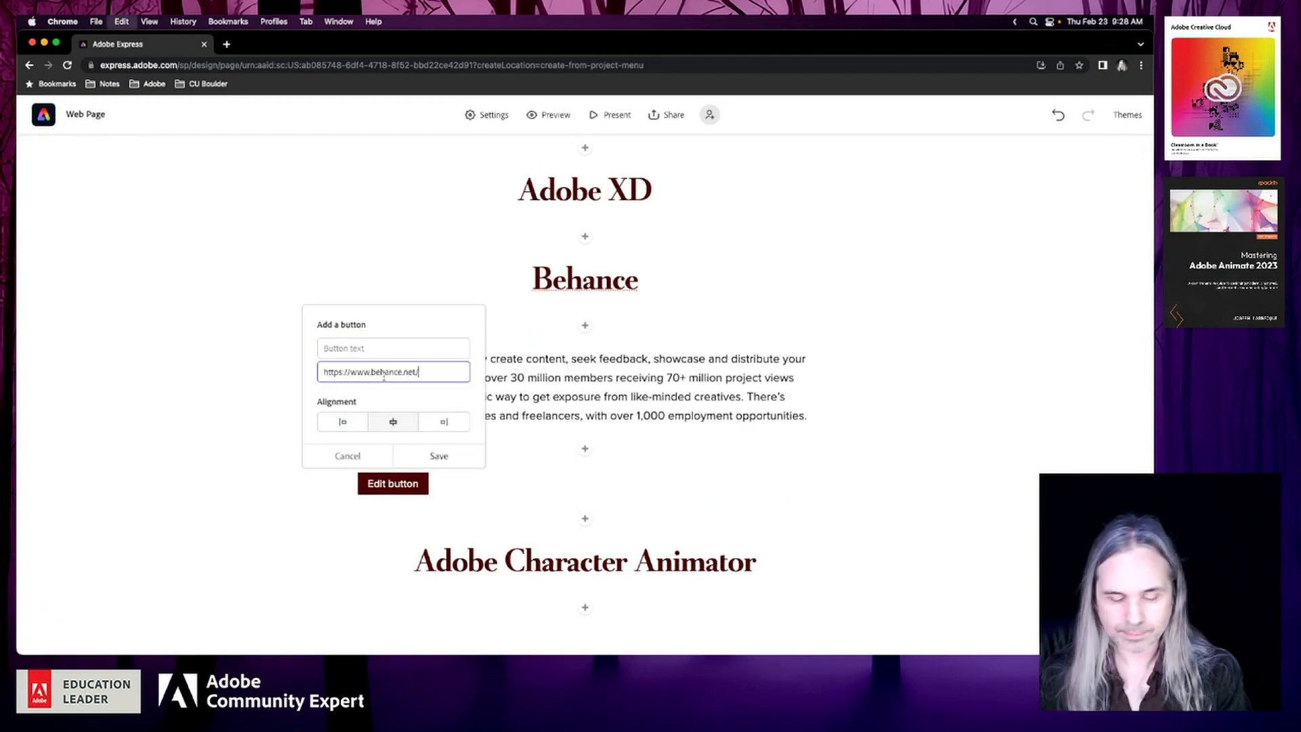
Set the new Behance button's text to "Join Behance for Free" and save the button
click(380, 348)
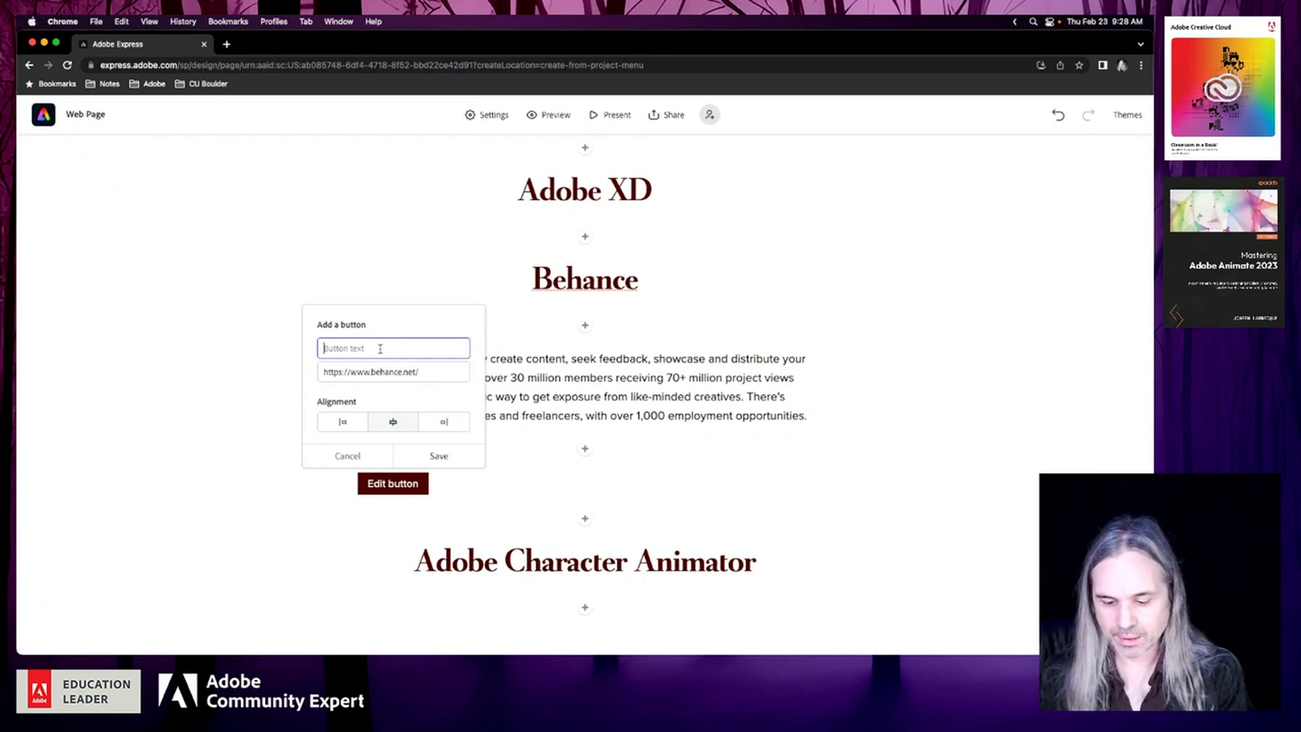
text(Start)
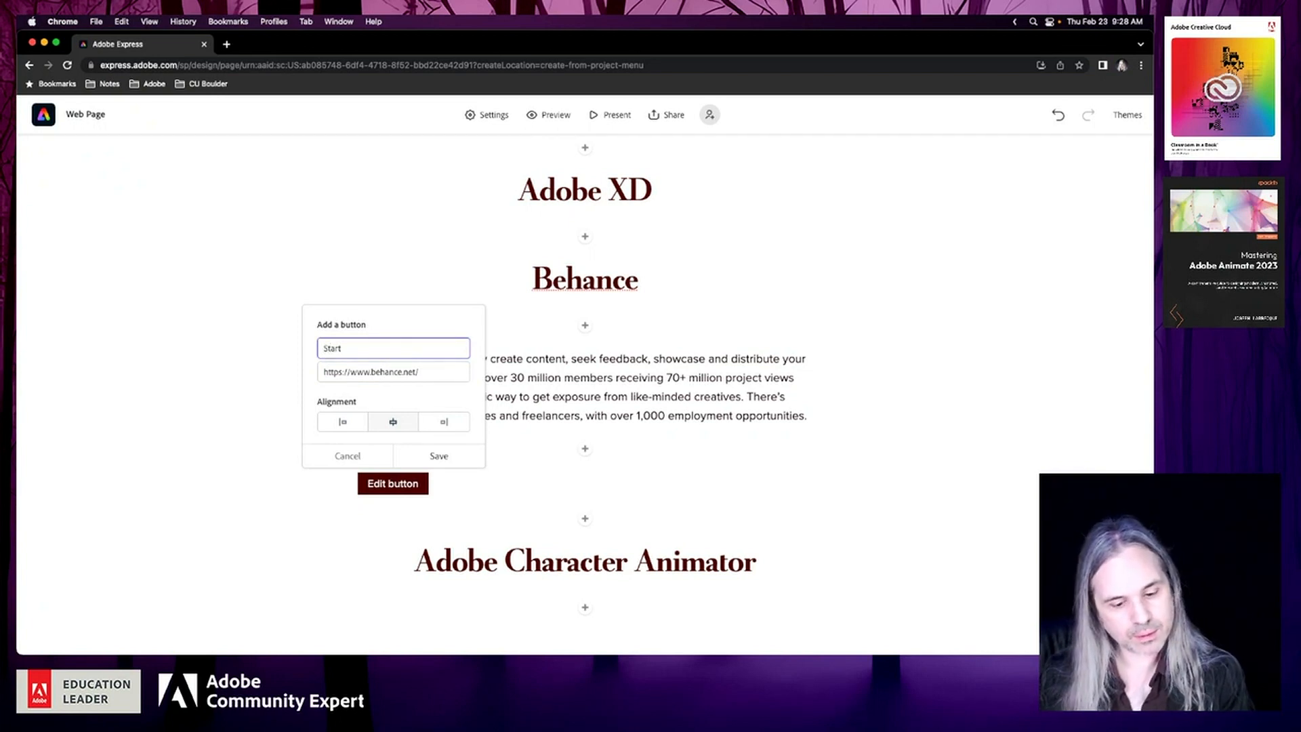
key(BackSpace)
key(BackSpace)
key(BackSpace)
key(BackSpace)
text(Jo)
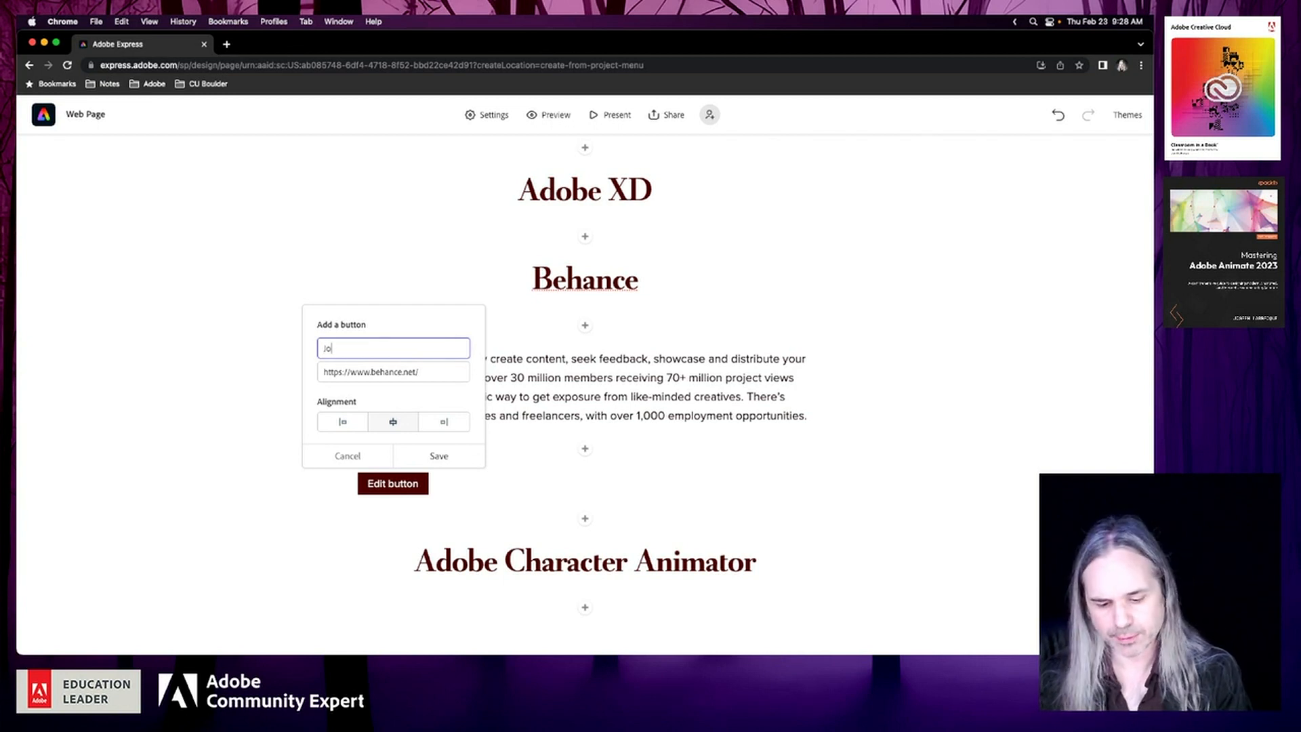
text(in Behance )
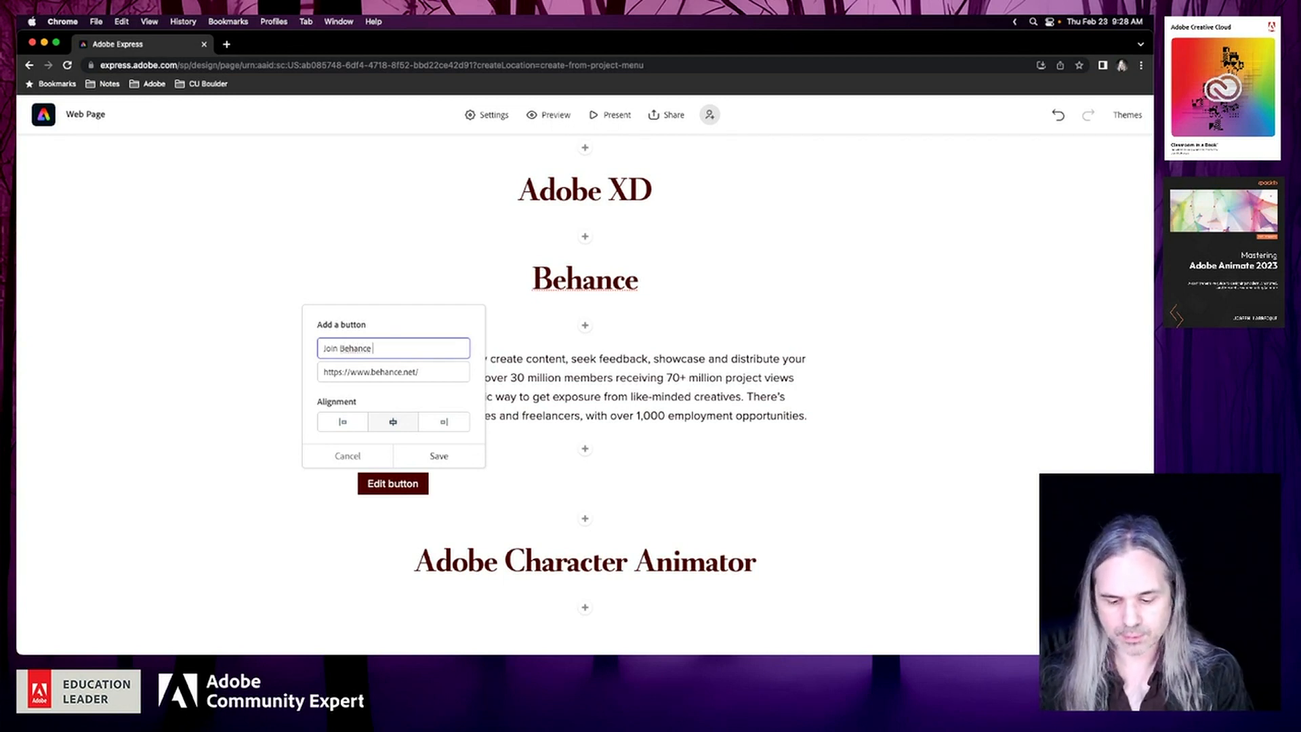
text(for Free)
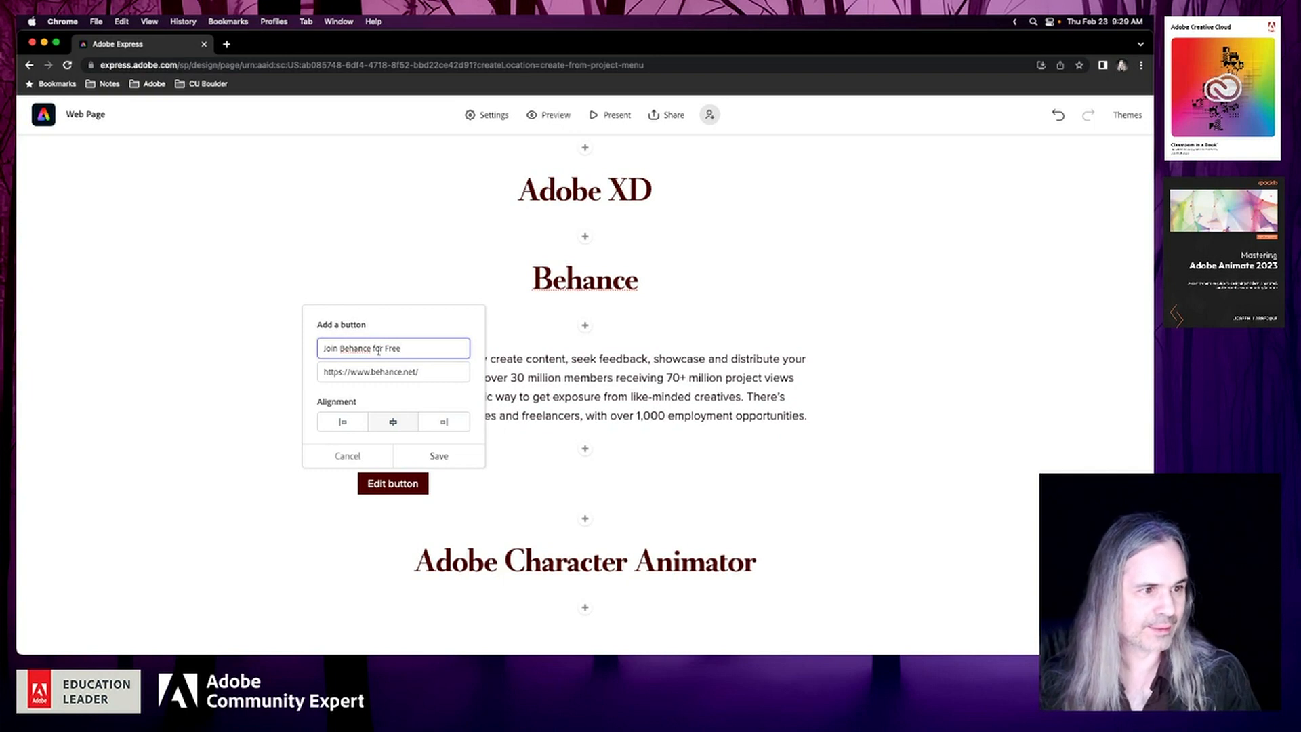
click(440, 456)
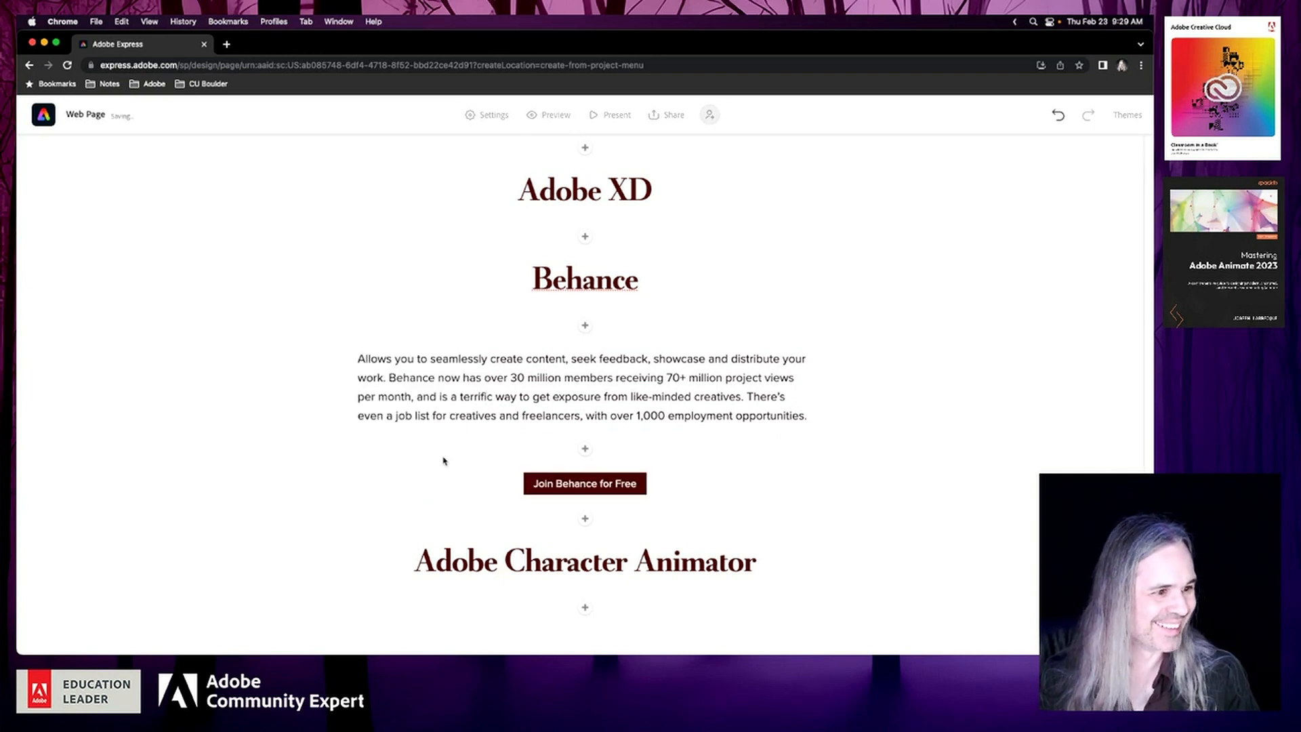
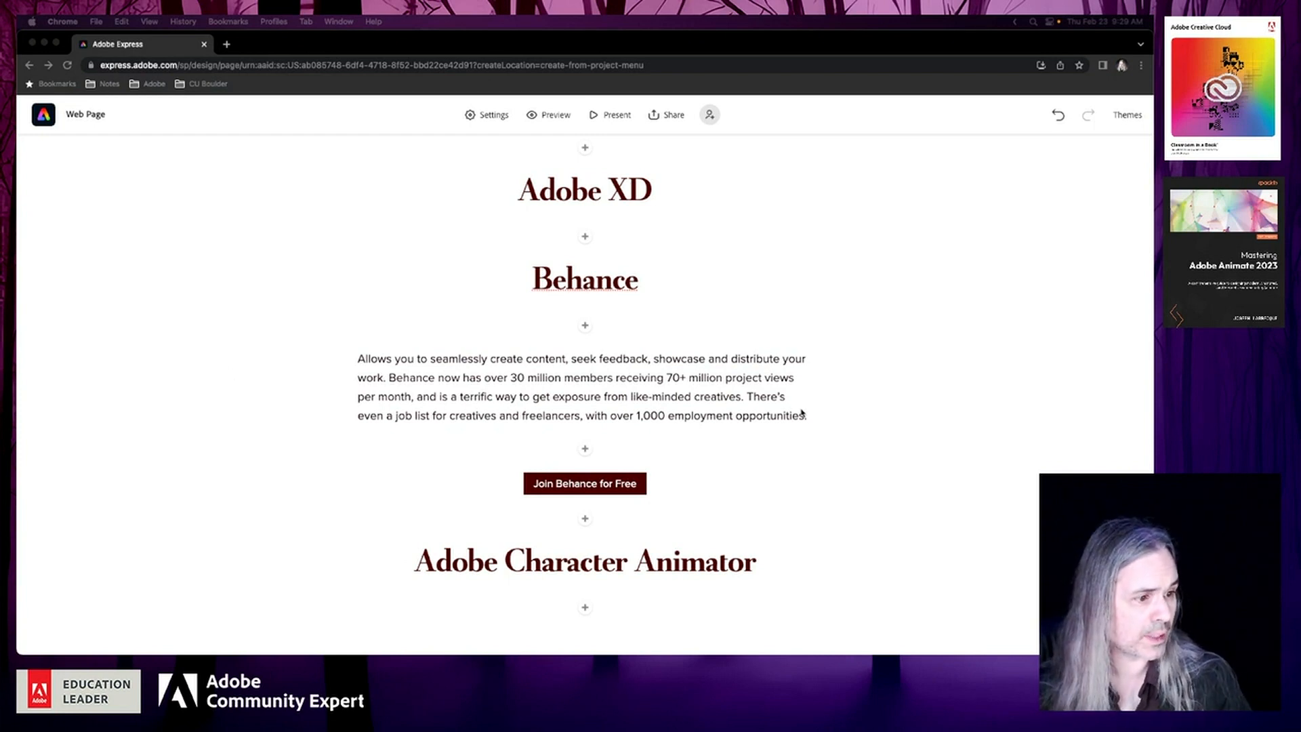
Insert a text block between the Adobe Stock and Adobe Fonts headings and paste the copied Adobe Stock description into it
scroll(802, 413, up, 10)
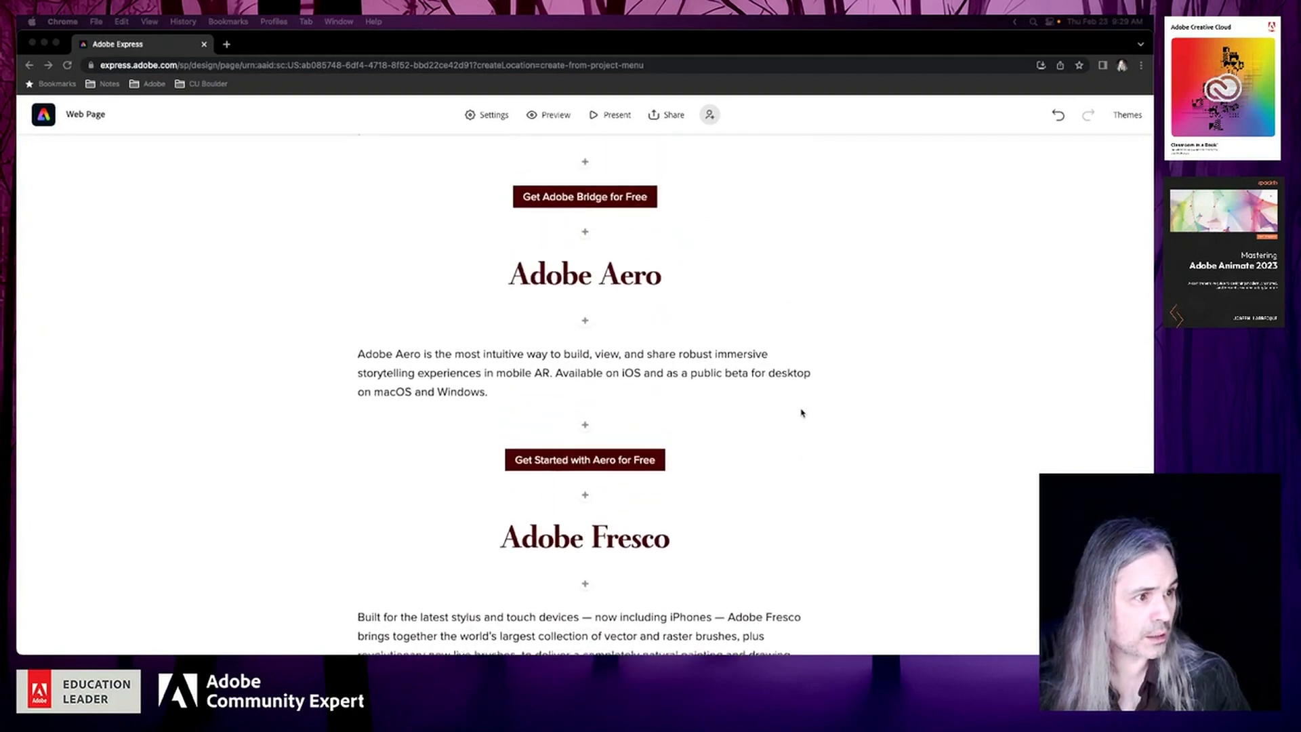
scroll(802, 413, up, 14)
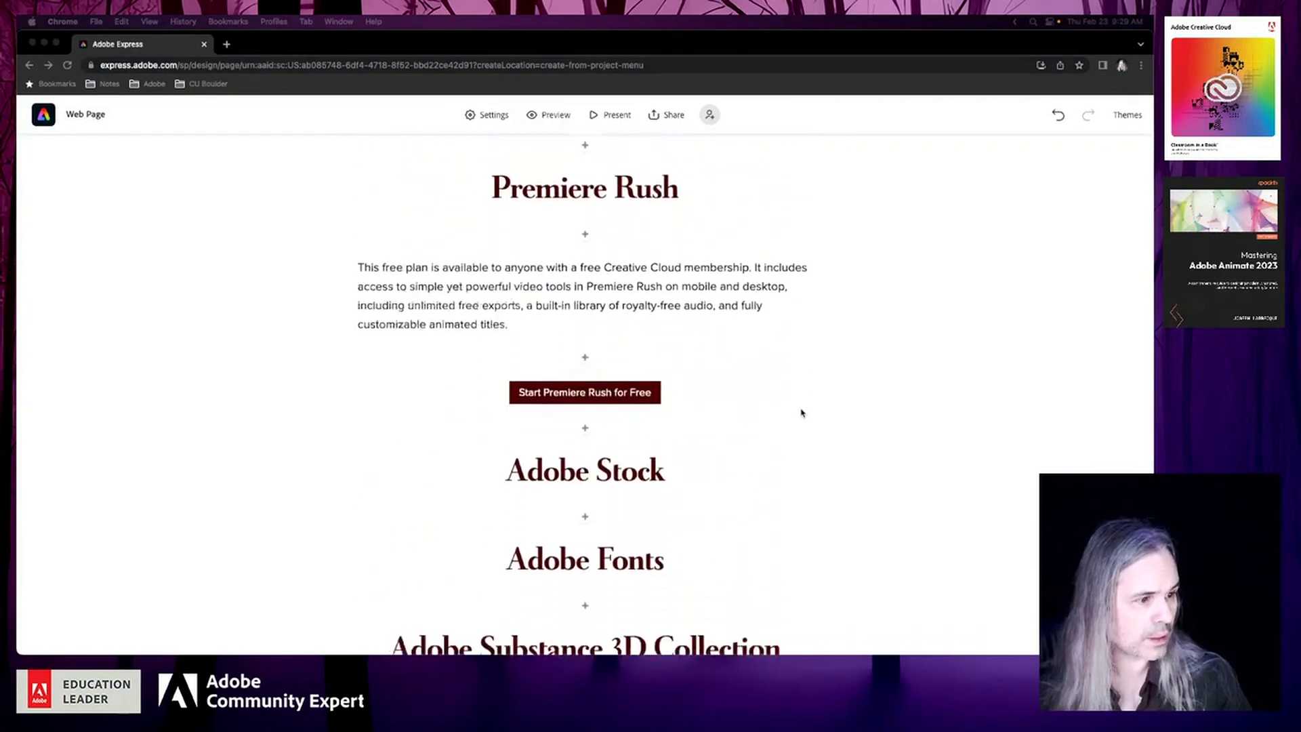
scroll(802, 413, down, 3)
click(585, 401)
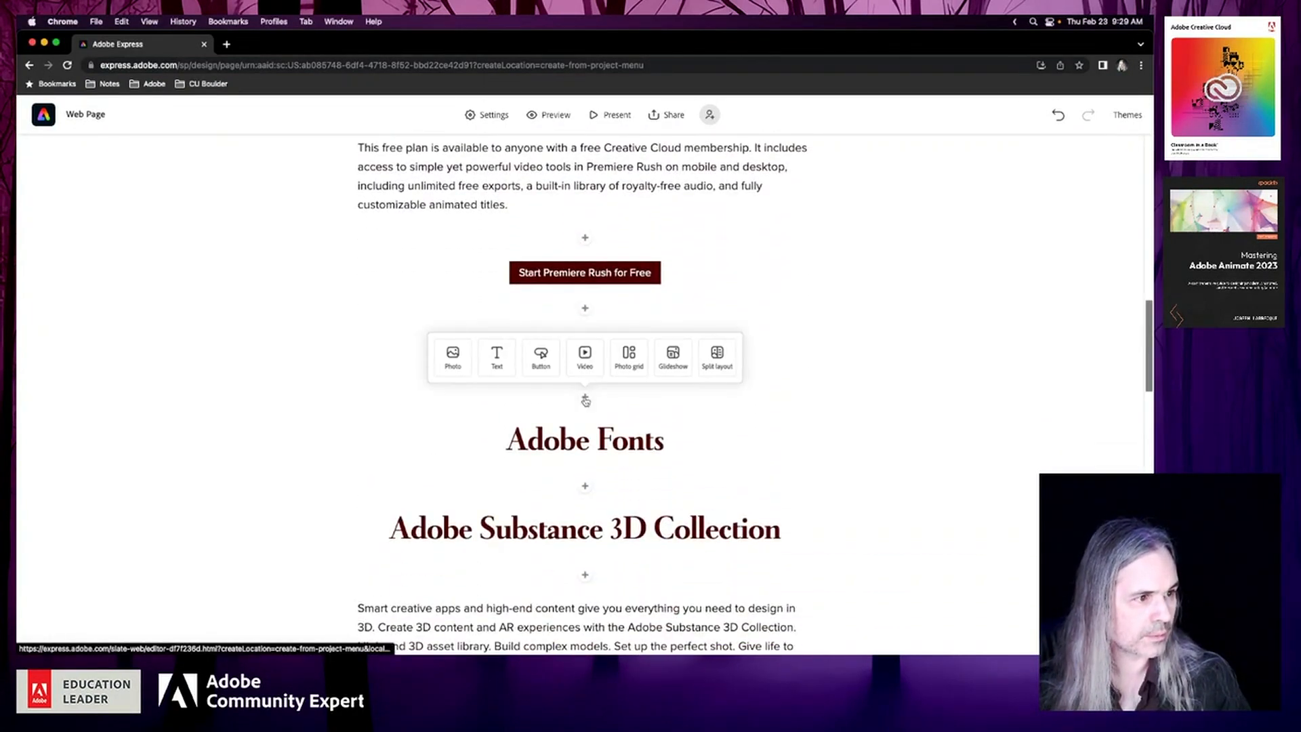
click(496, 356)
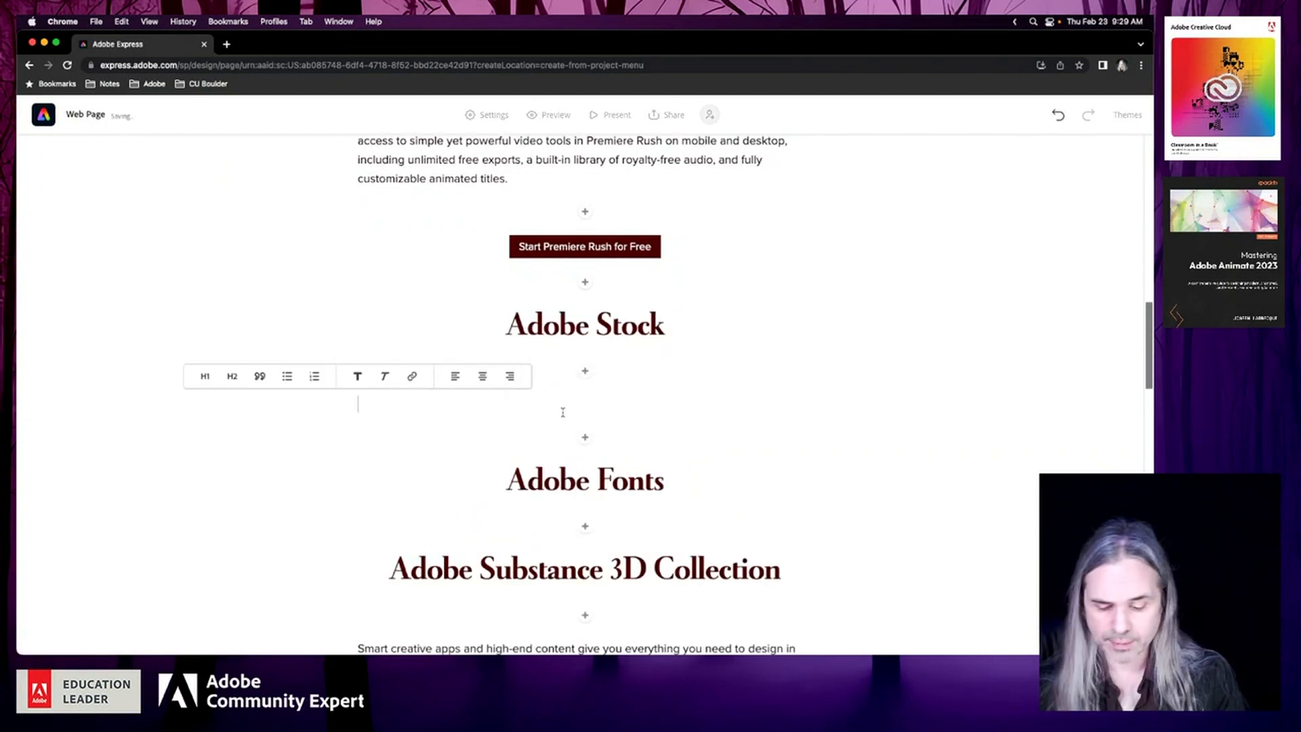
text(Valuable access to a brand new curated collection of over 1,000,000 completely free Adobe Stock photos, vectors, illustrations, templates, 3D models, and videos from talented creators.)
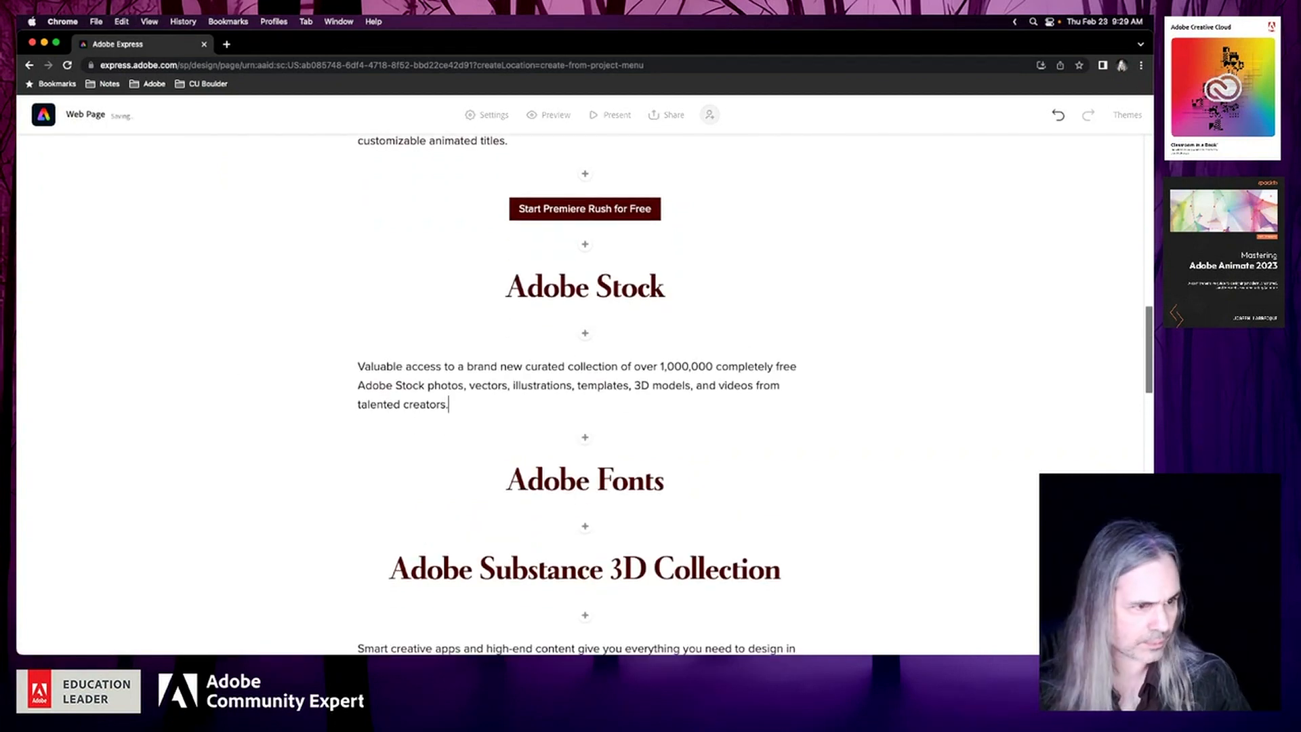
click(457, 405)
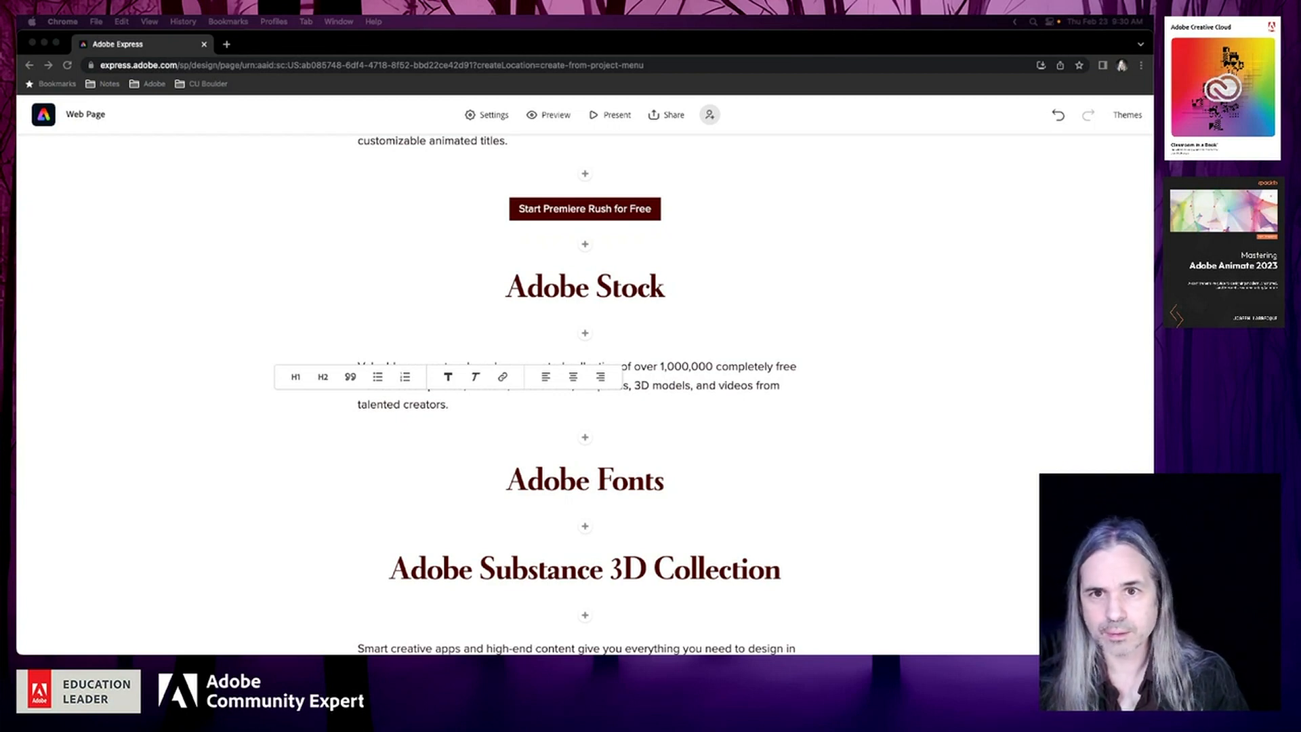
Switch to the Adobe Stock website and run a search limited to the Free category without any search term
drag(22, 150, 792, 126)
click(286, 338)
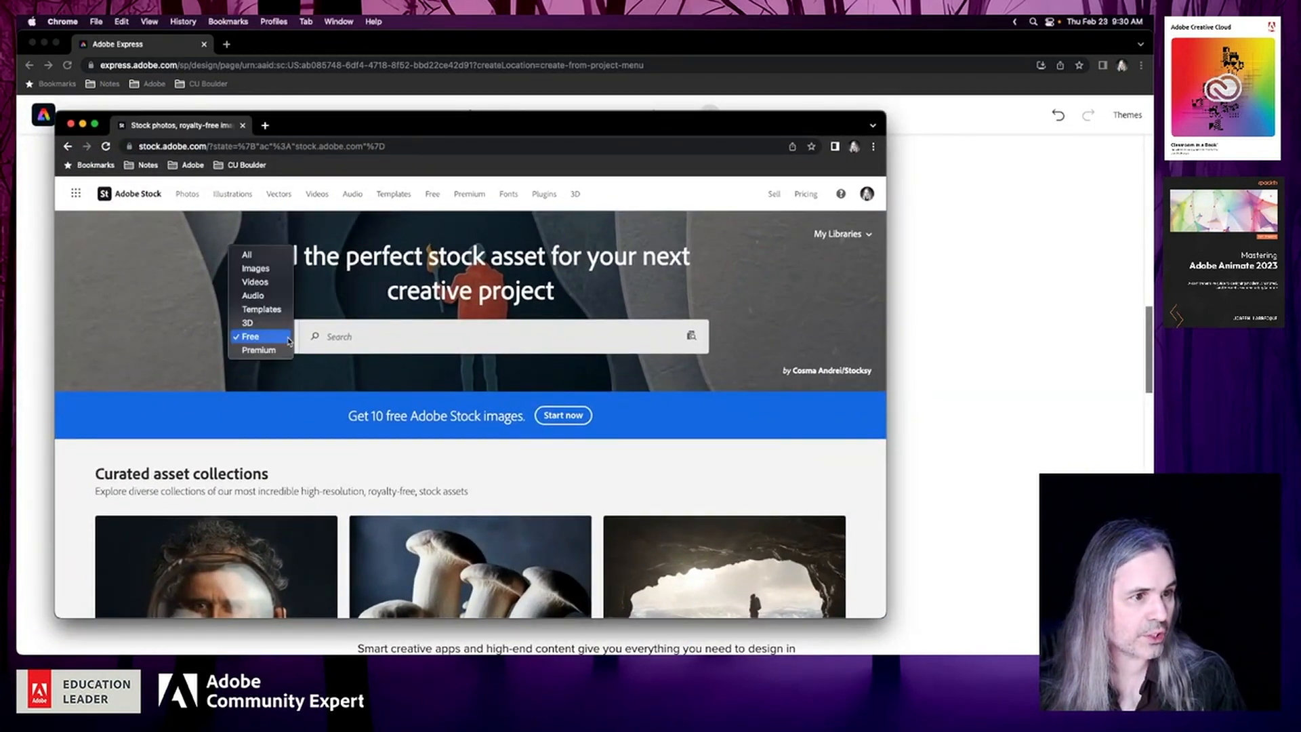
click(262, 336)
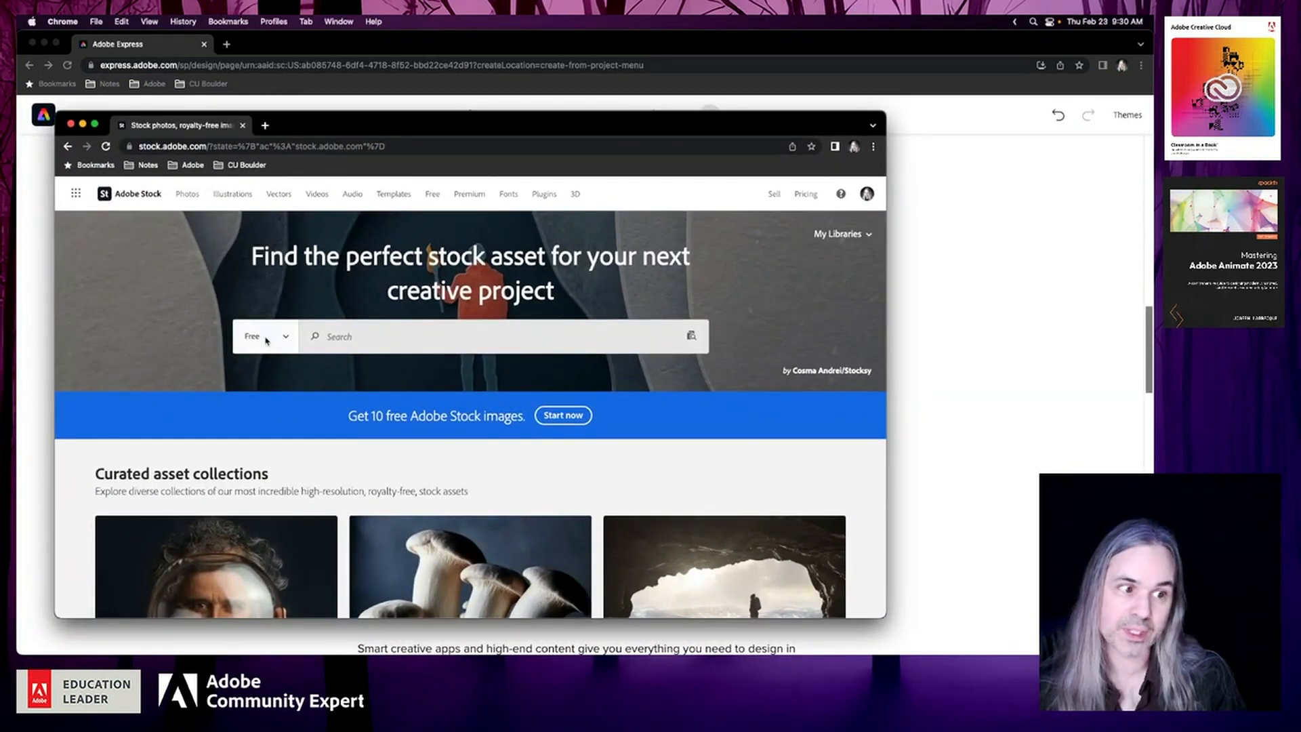
click(348, 338)
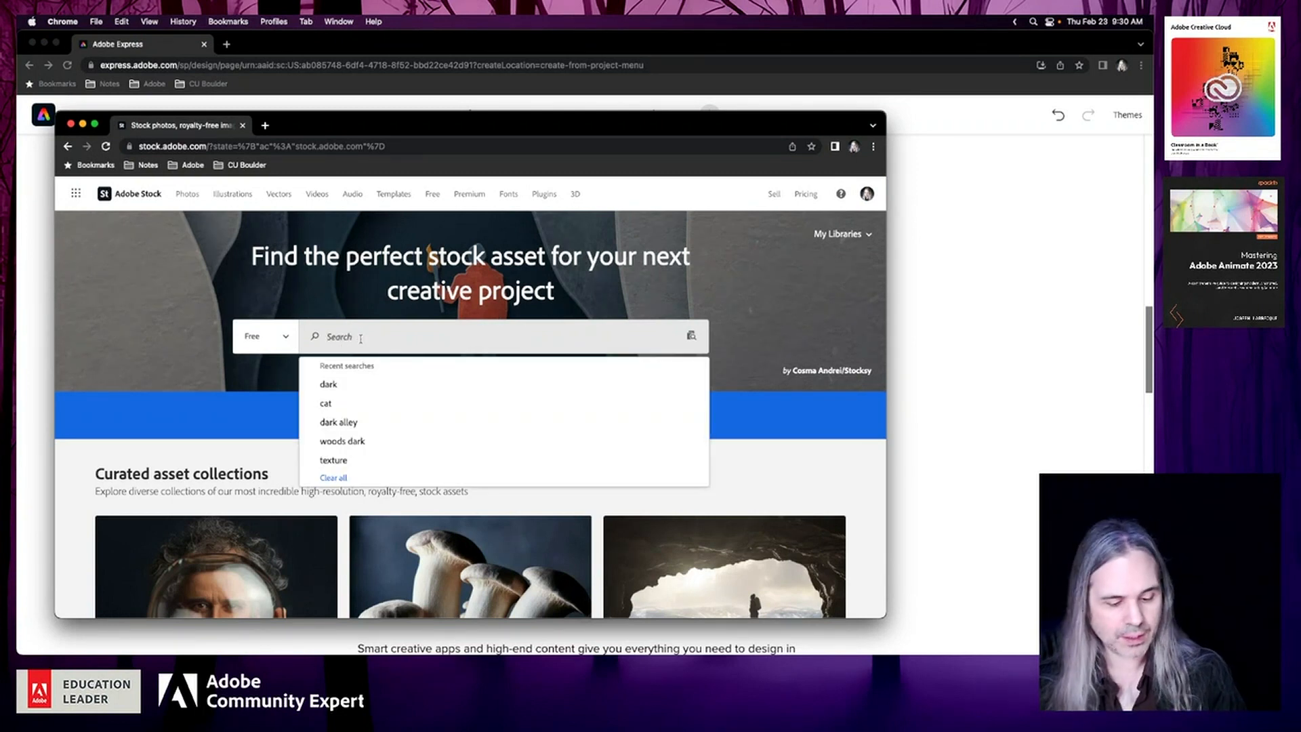
key(Return)
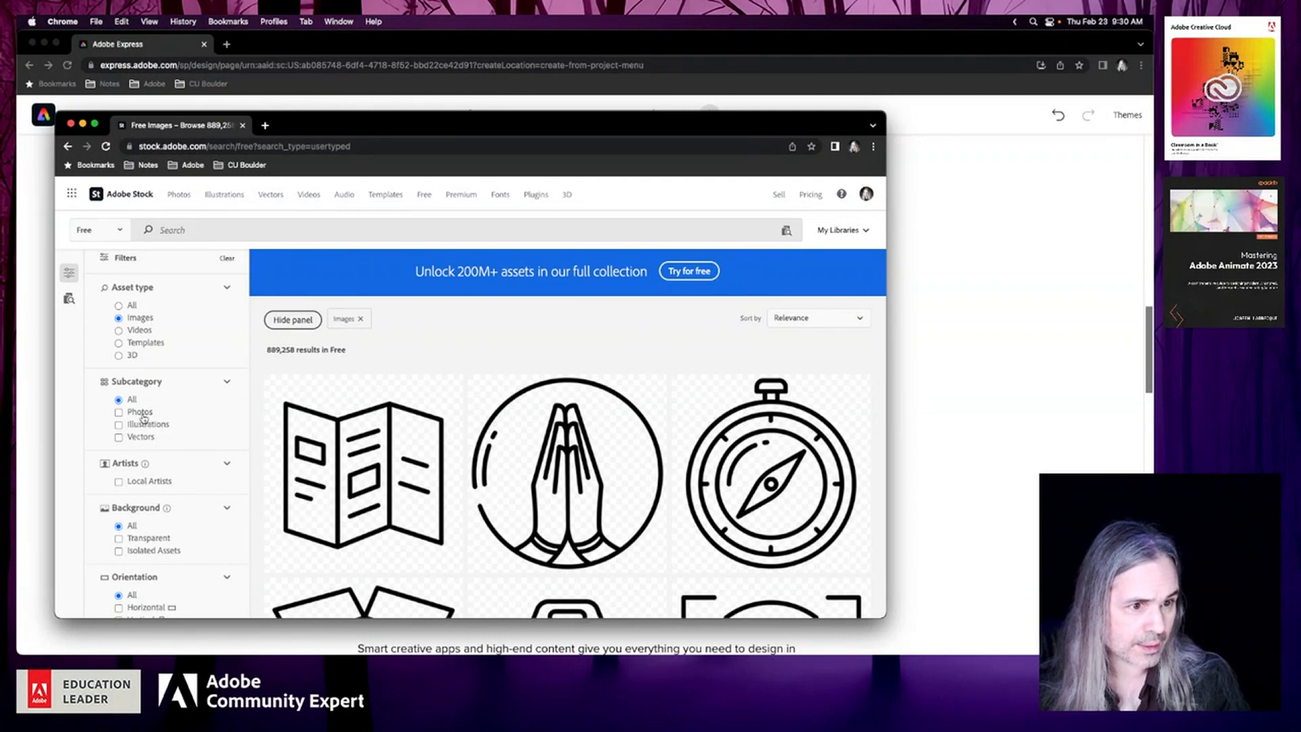
click(385, 148)
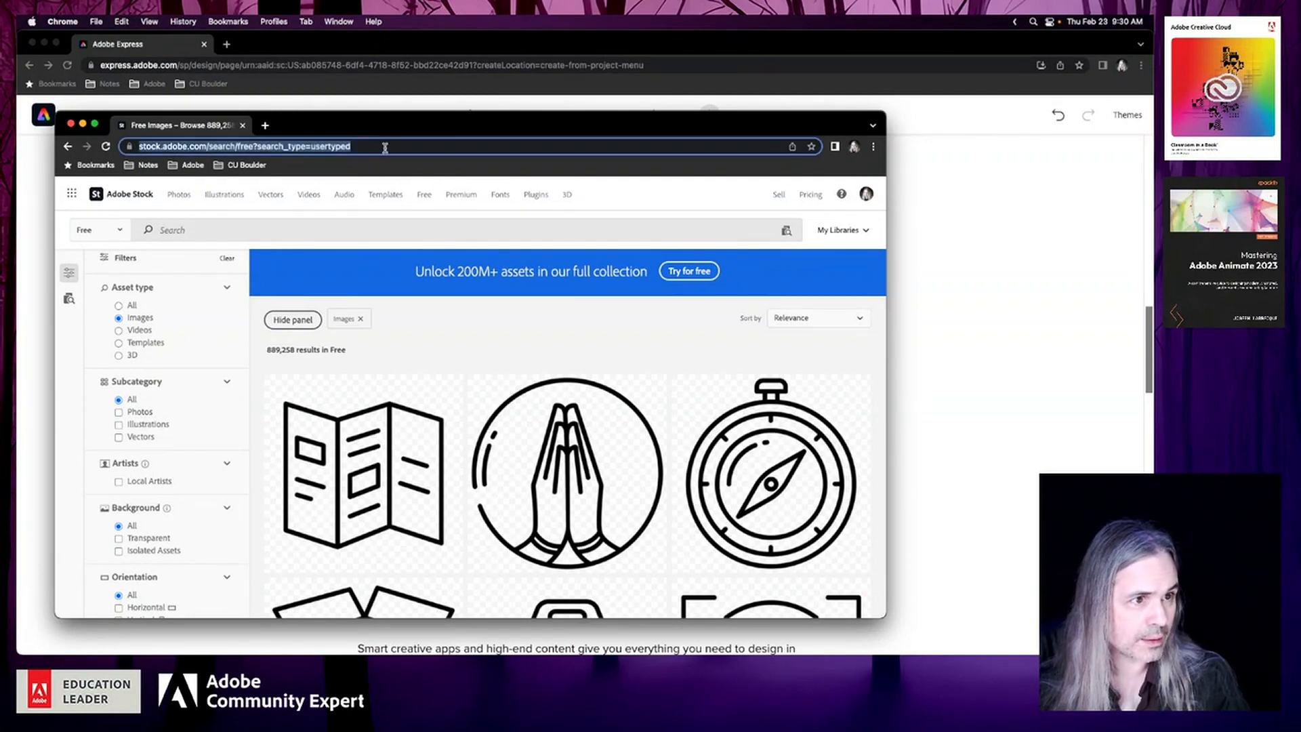
click(384, 148)
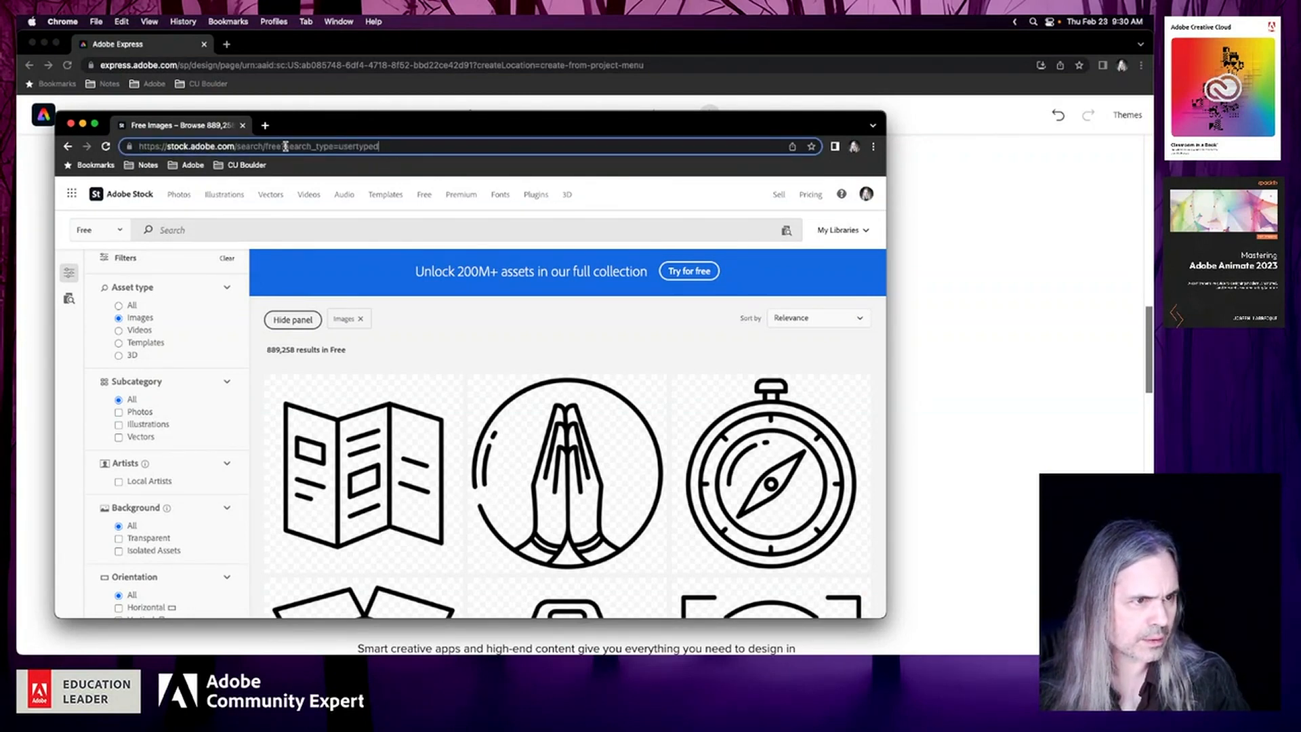
key(super+a)
key(super+c)
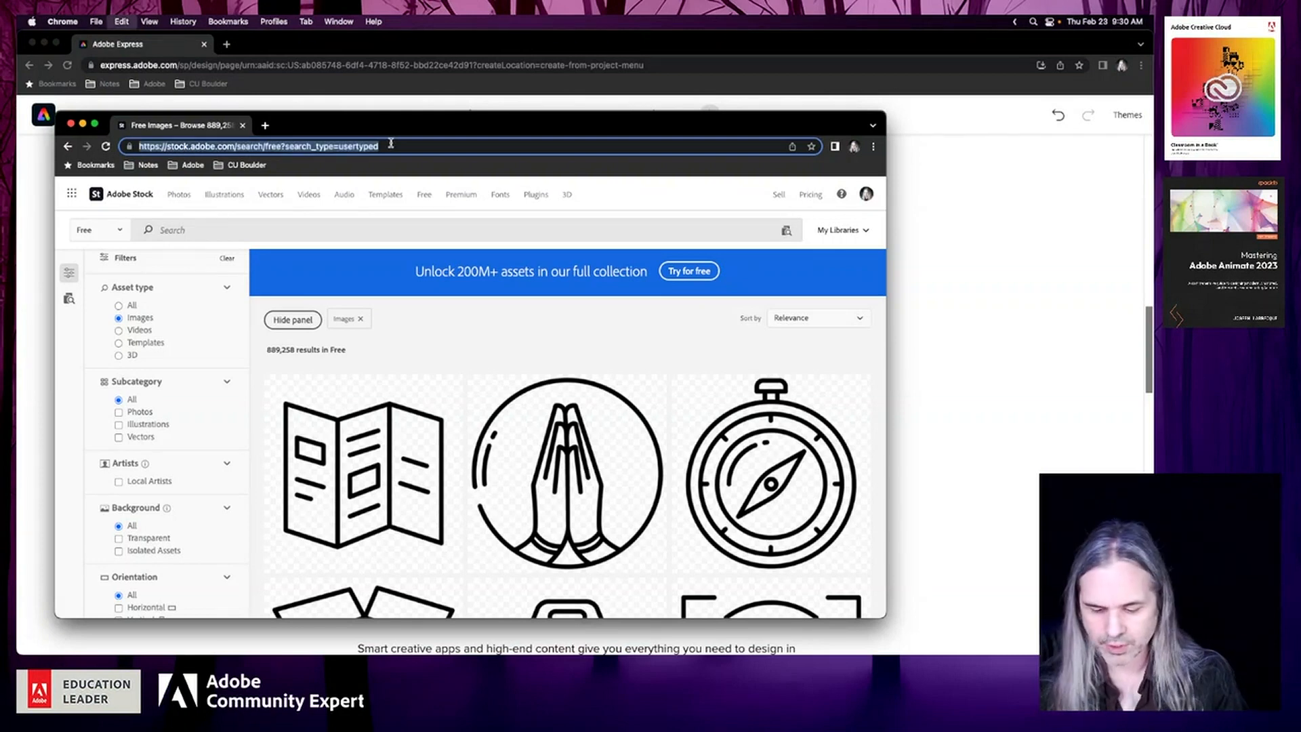
click(70, 124)
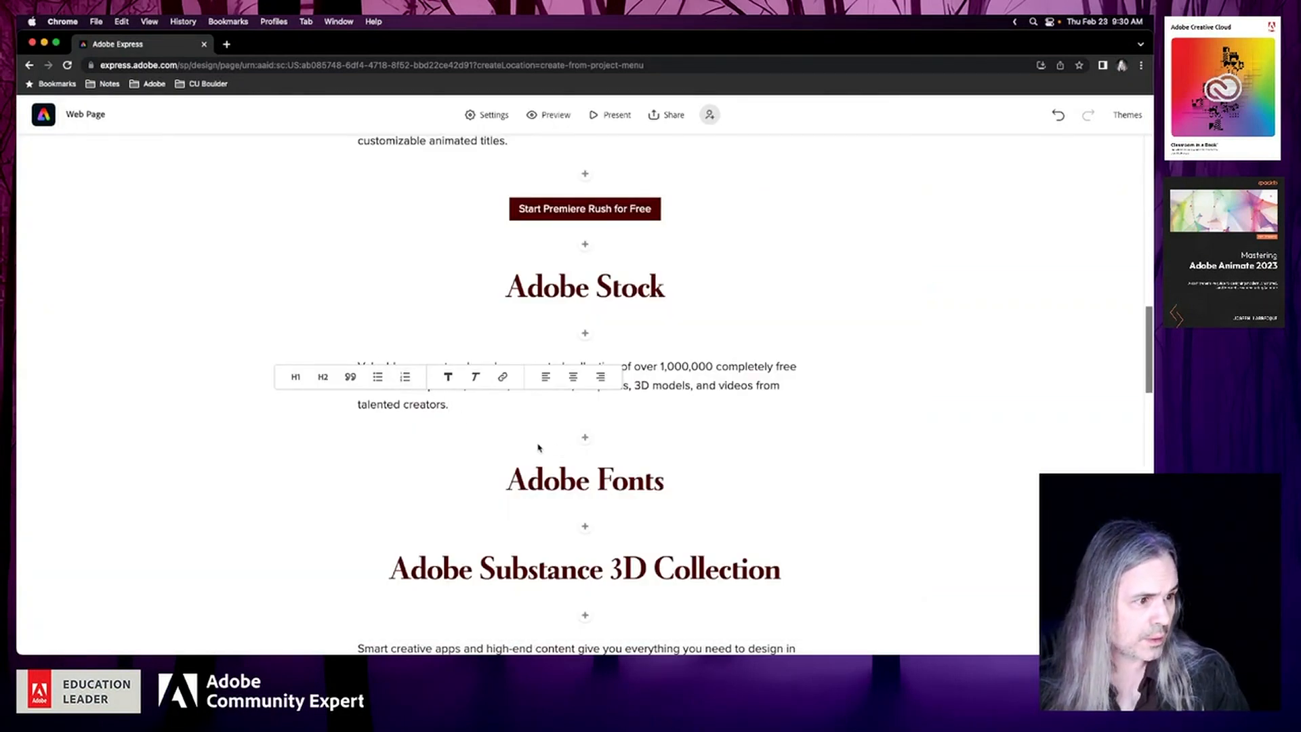
Insert a centred button below the Adobe Stock description, linked to the copied address of the free Stock collection
click(585, 439)
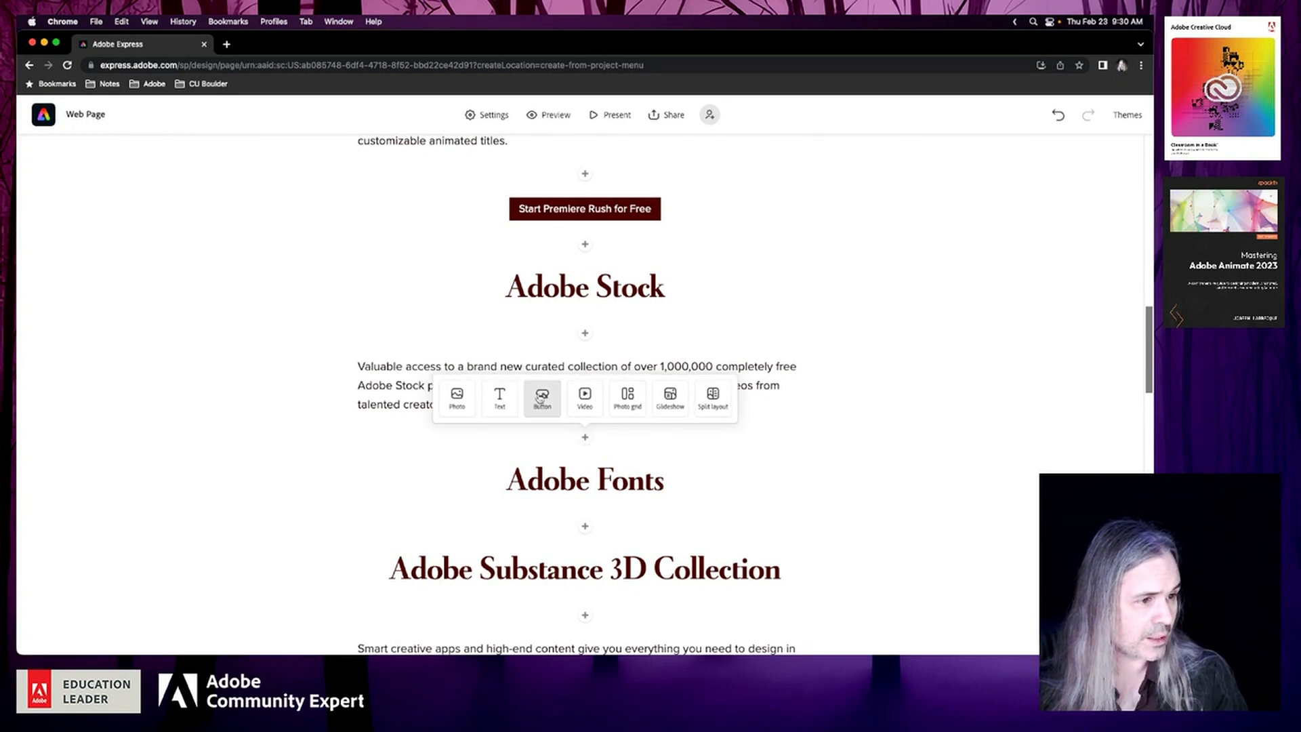
click(542, 399)
click(386, 332)
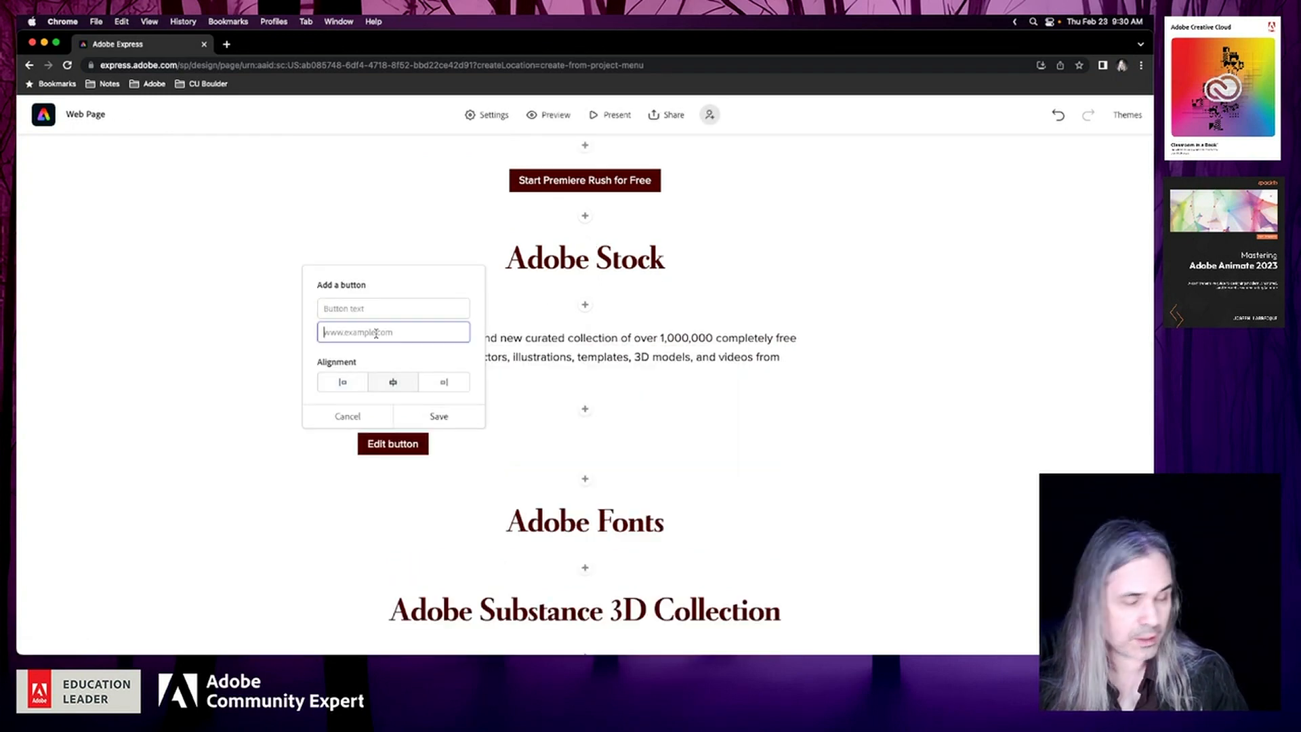
key(super+v)
Set the new Adobe Stock button's text to "Access the Adobe Stock Free Library" and save the button
click(388, 307)
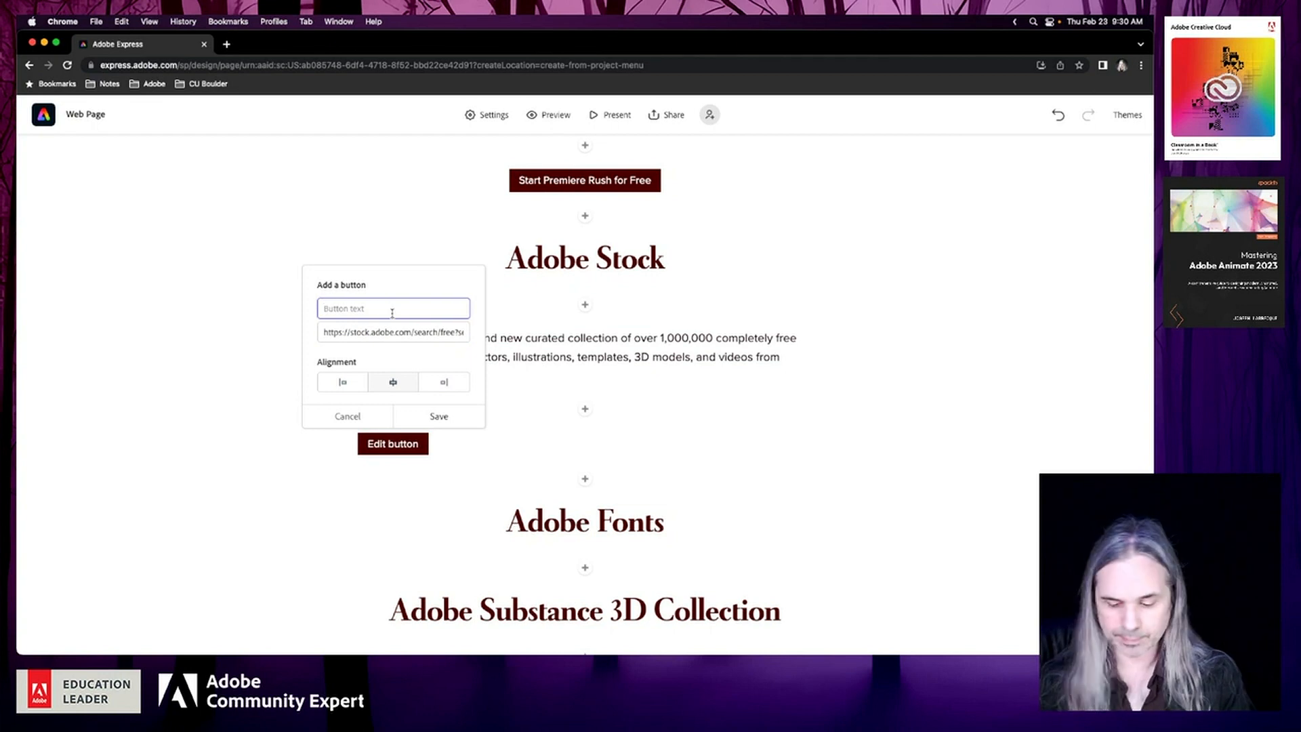
text(Adobe Stock Free Library)
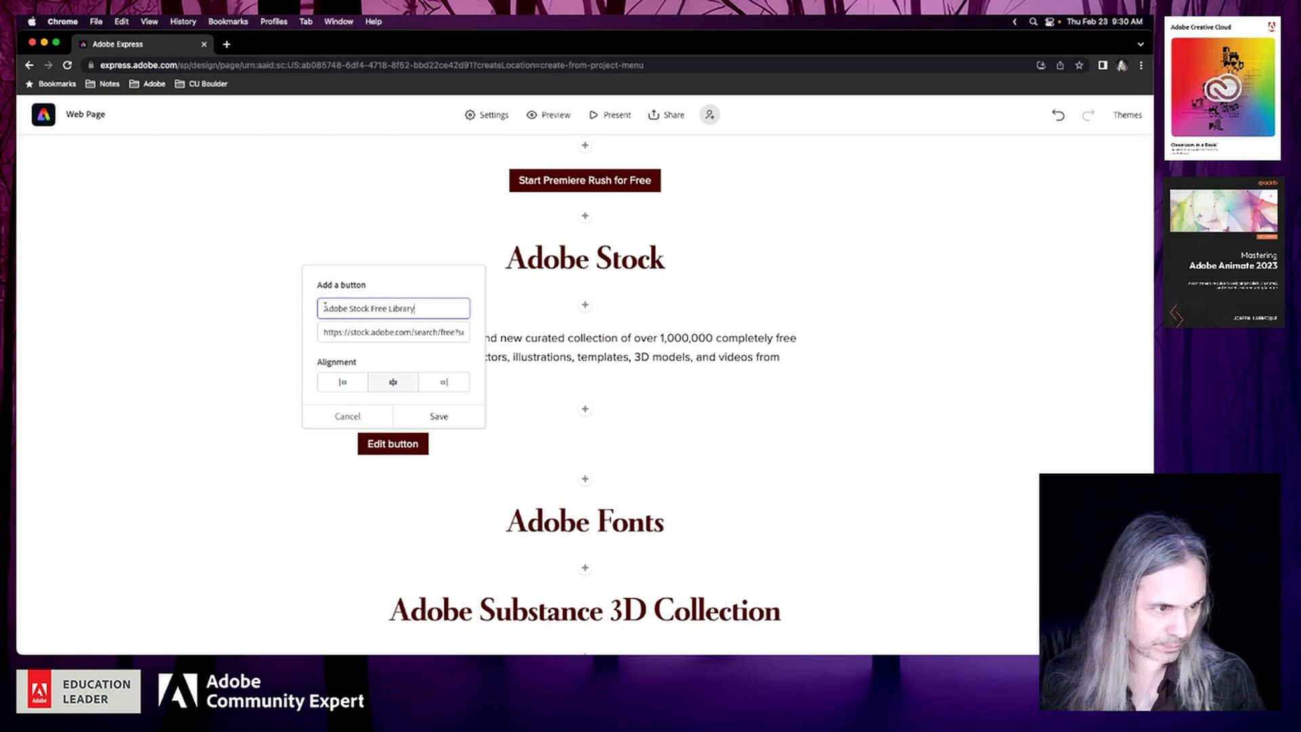
text(Access )
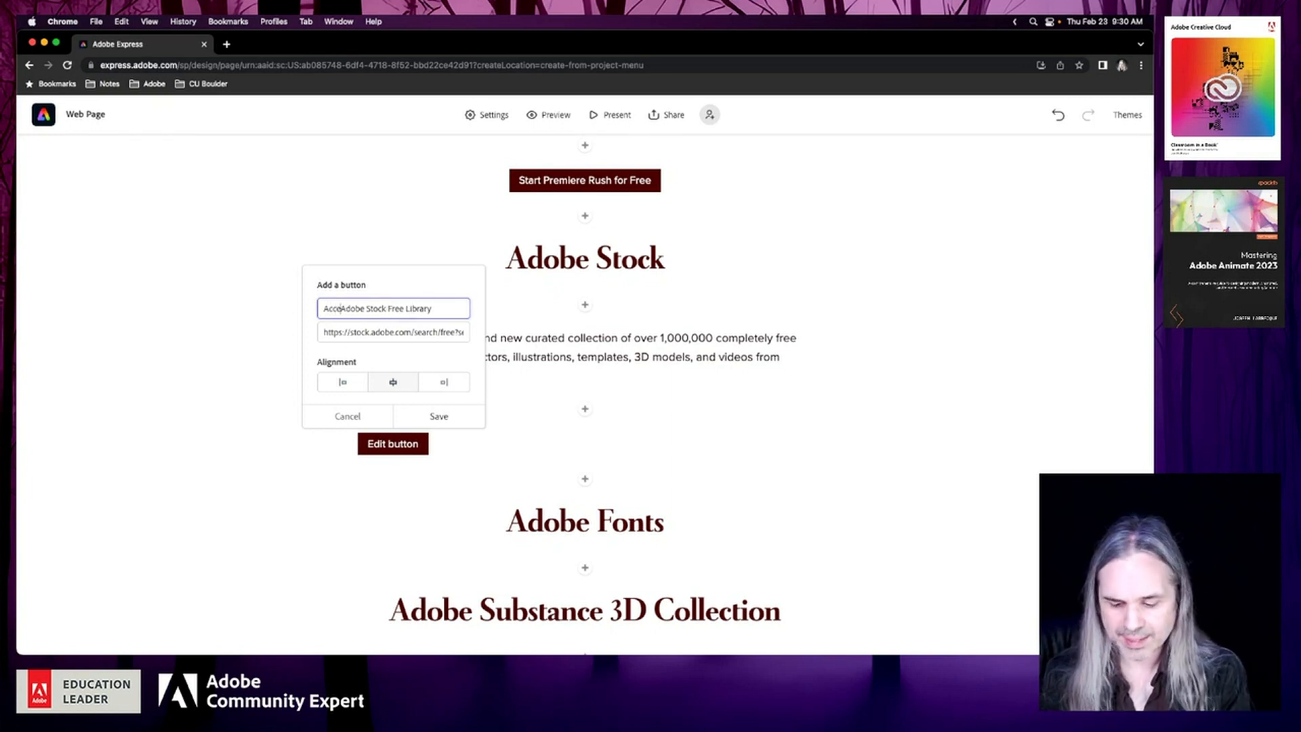
text(the)
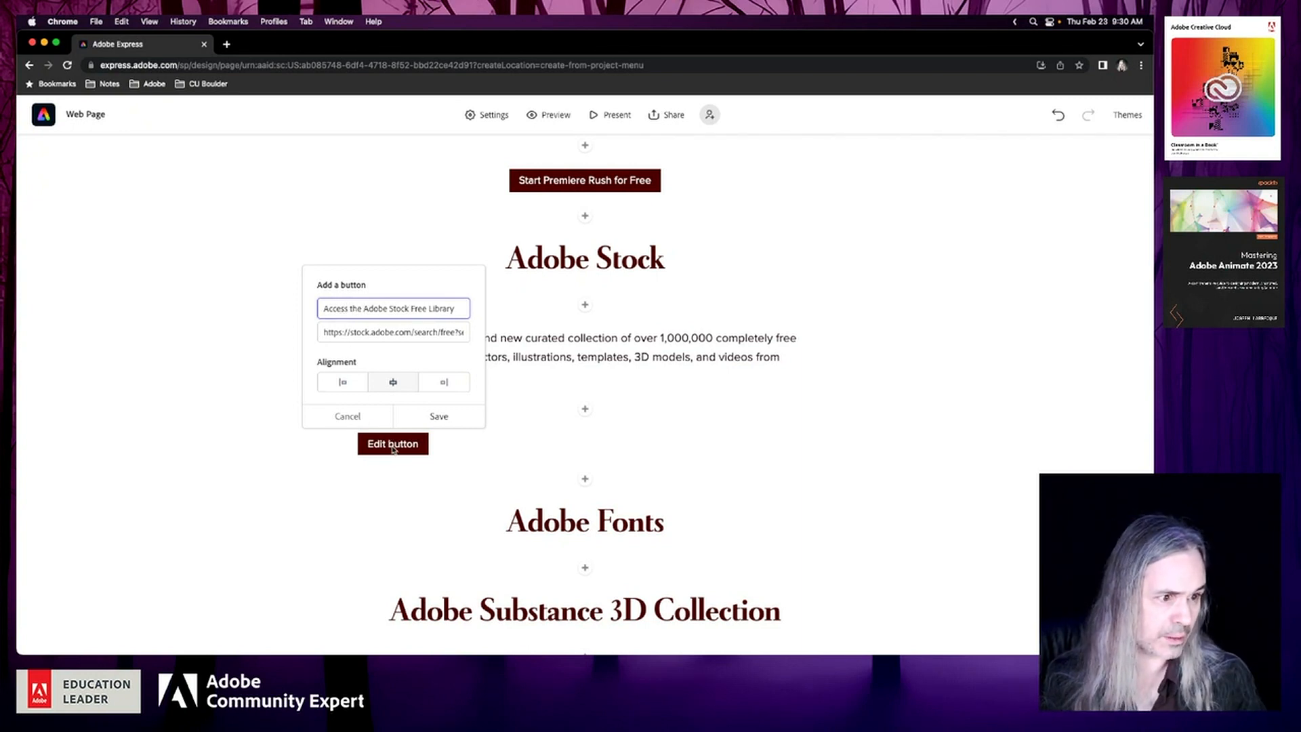
click(447, 424)
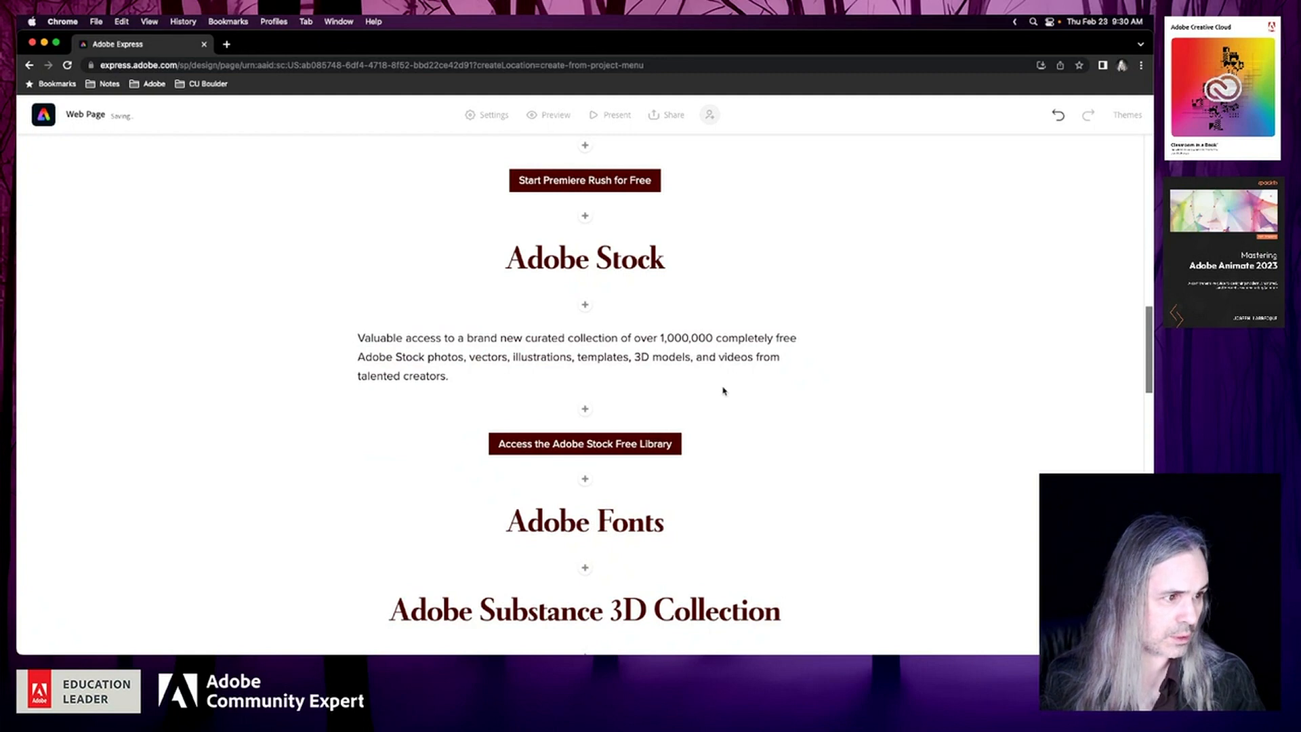
scroll(723, 391, down, 2)
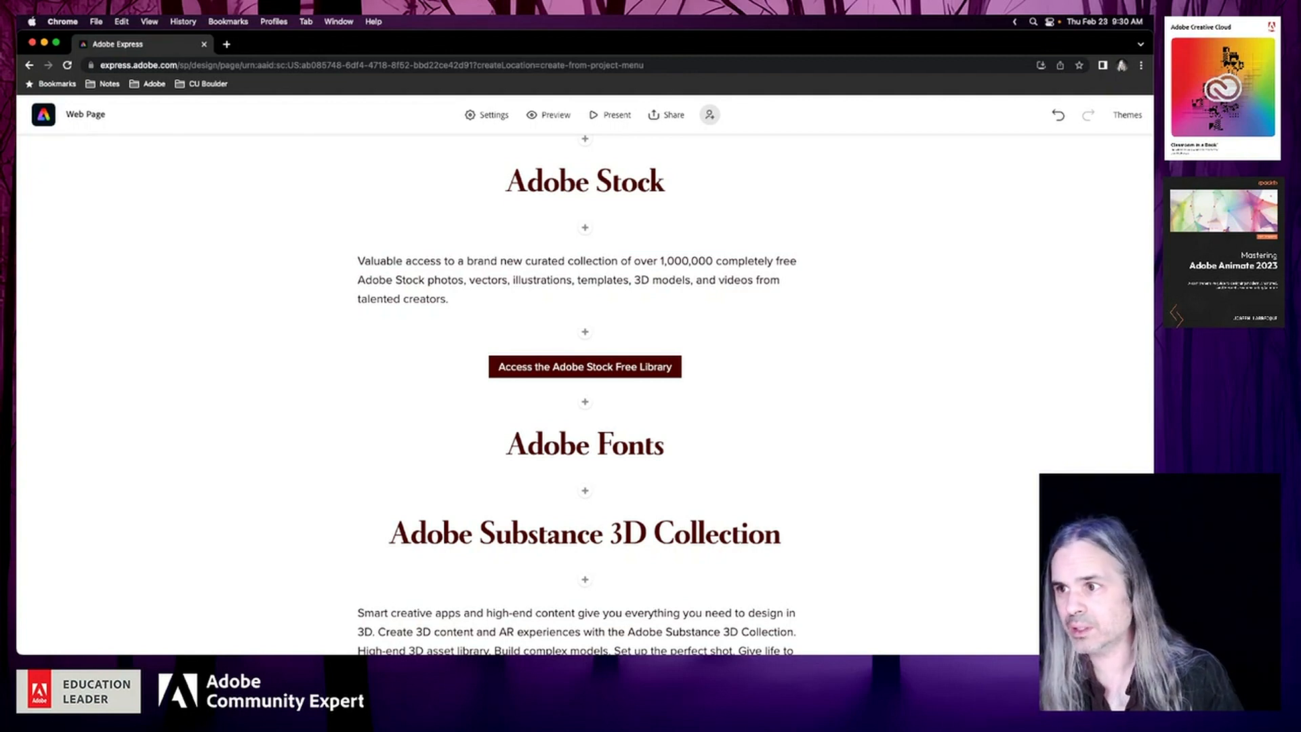
click(17, 474)
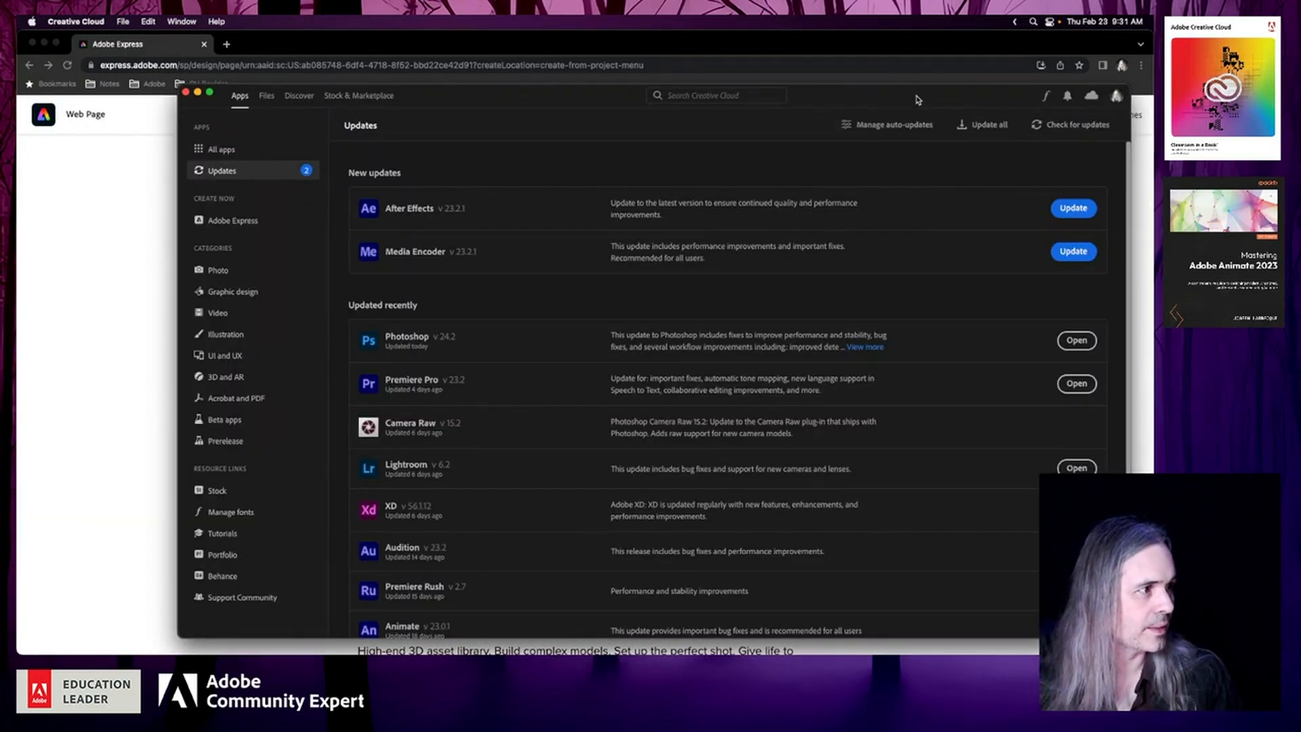
drag(919, 99, 0, 119)
click(411, 42)
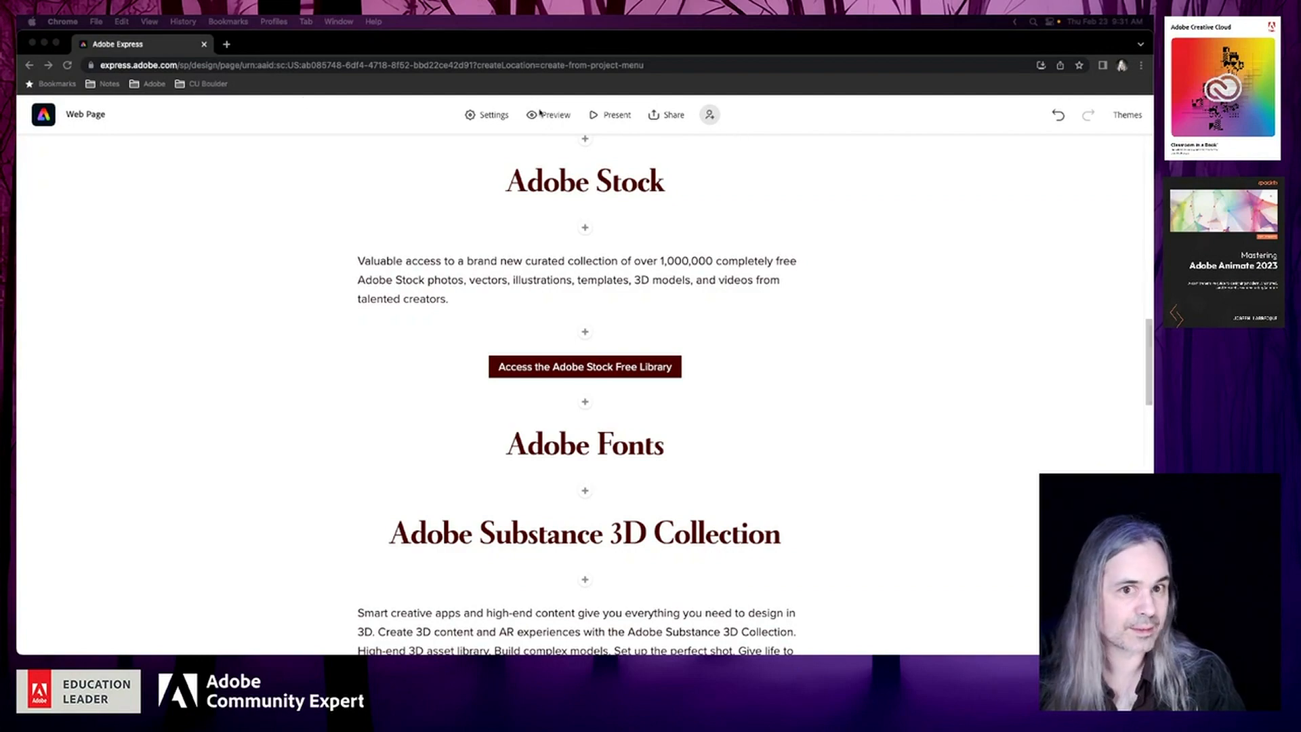
Switch to the Creative Cloud desktop app, open its font management and browse more fonts on the Adobe Fonts website
drag(0, 126, 815, 92)
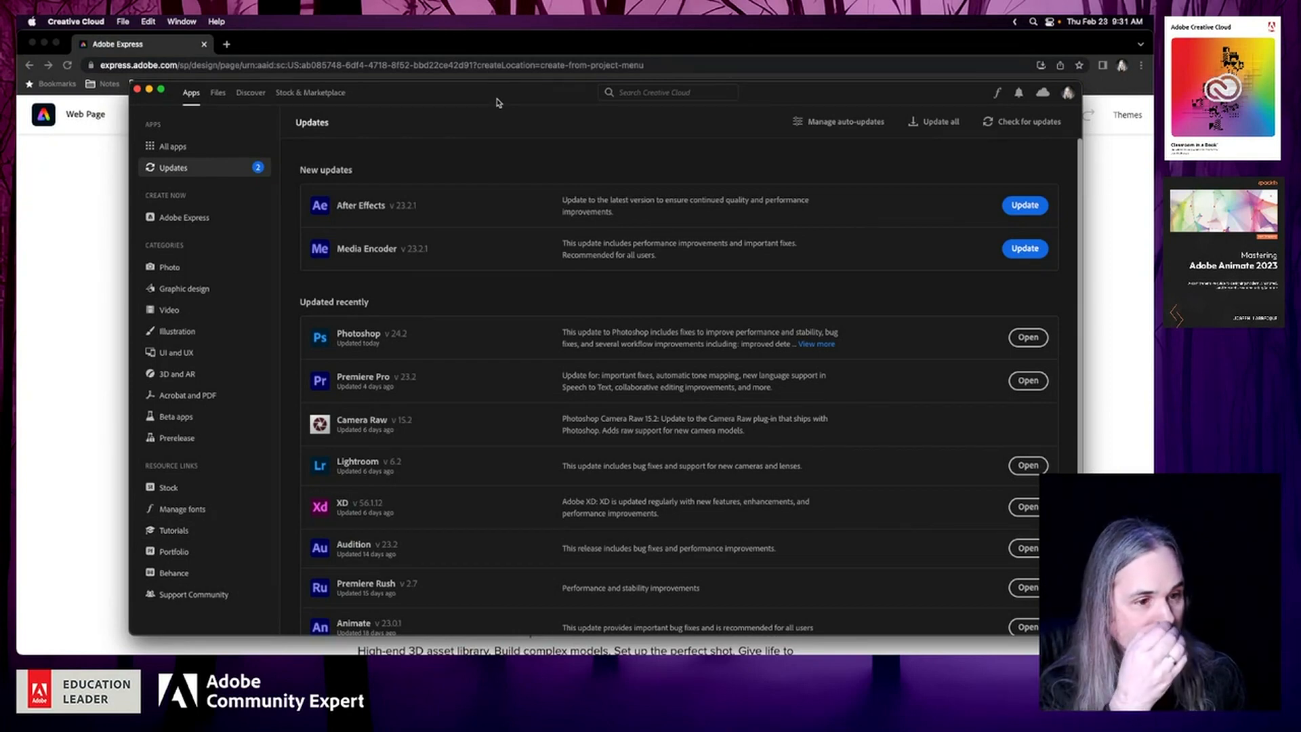
click(193, 514)
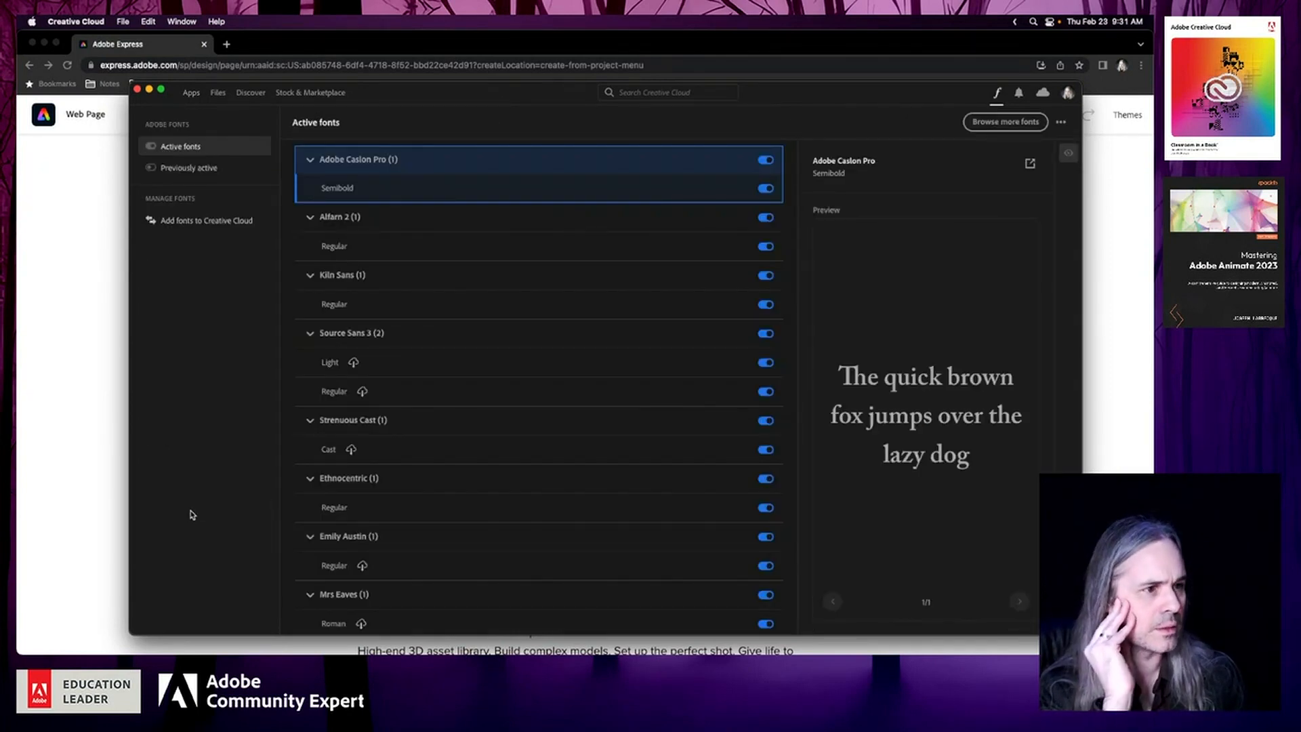
click(995, 124)
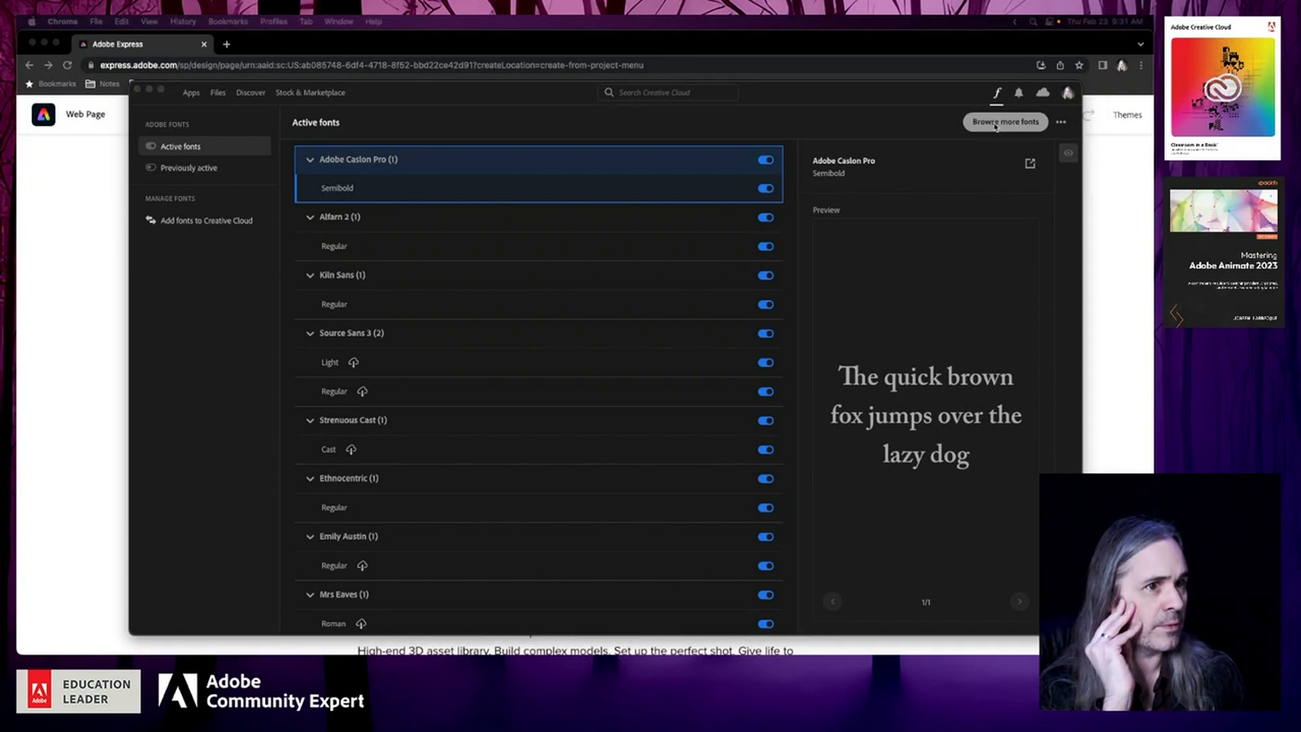
click(85, 279)
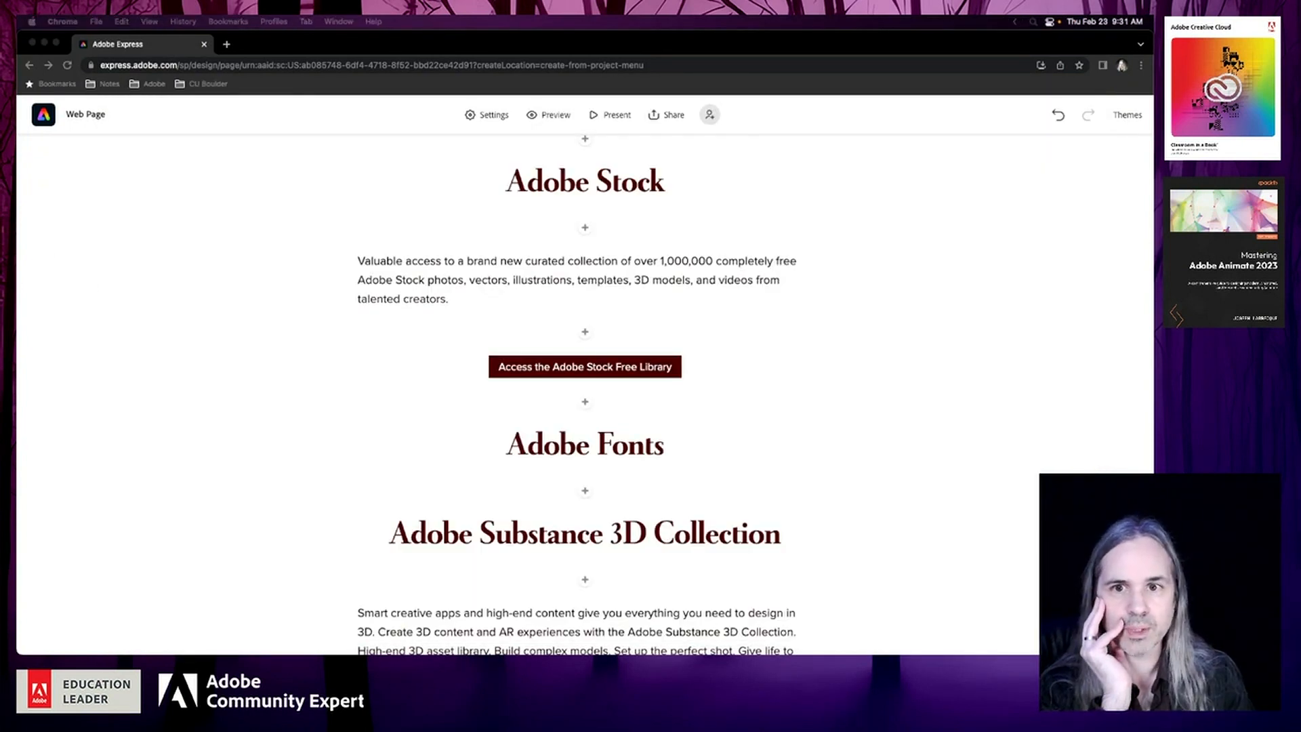
drag(1152, 155, 213, 120)
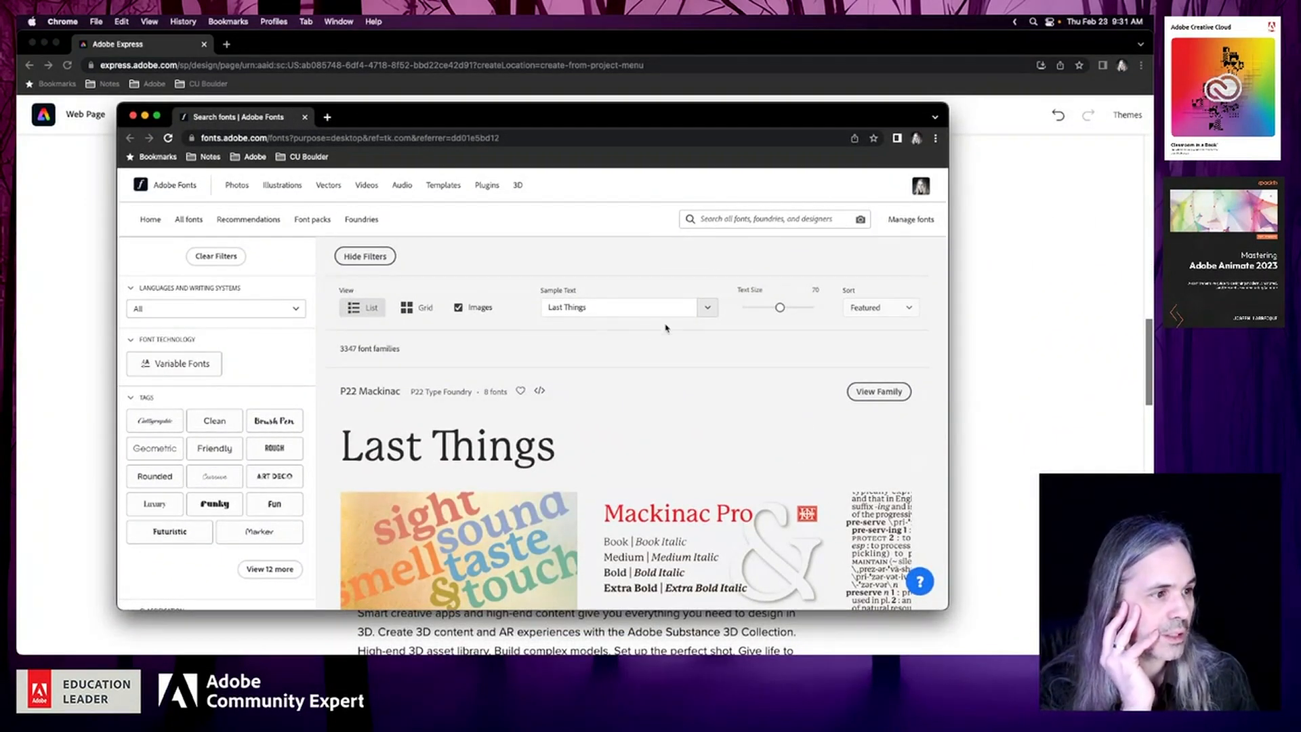
Clear the sample text and turn off images in the Adobe Fonts list, then look through the font families
click(627, 305)
drag(624, 305, 412, 293)
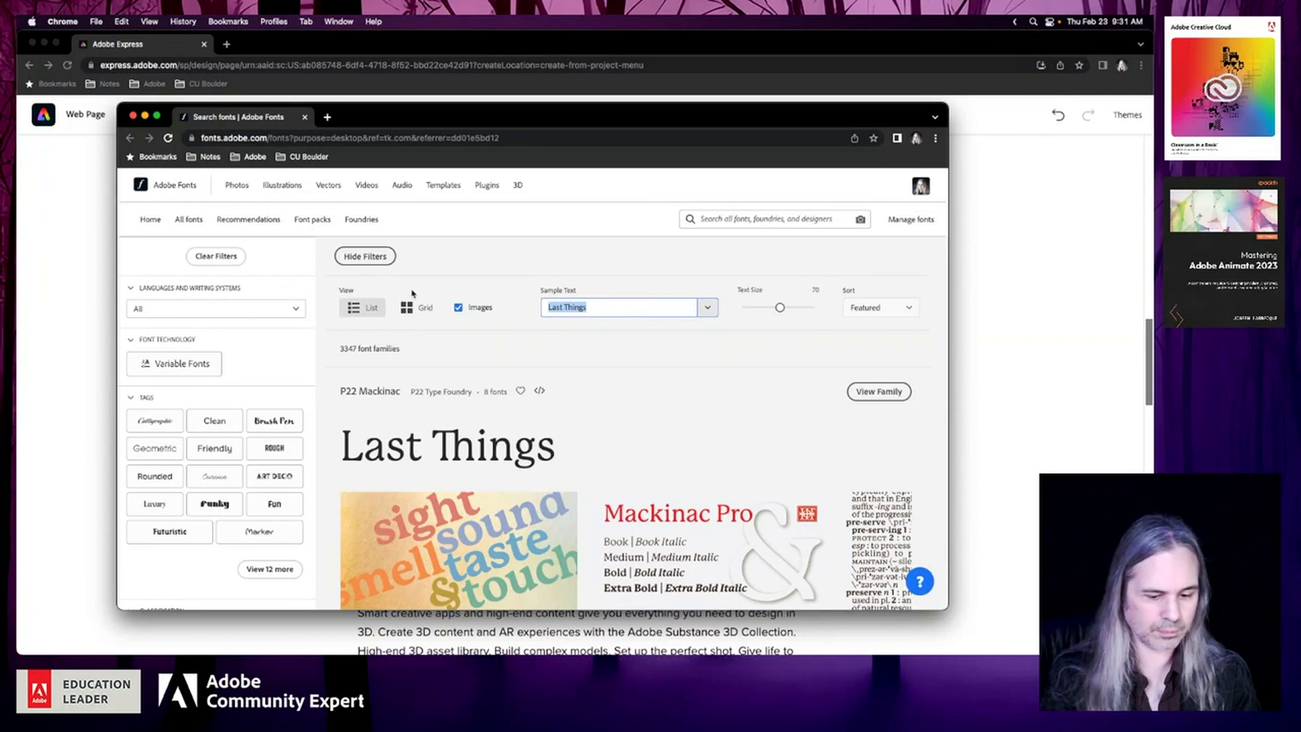
key(BackSpace)
click(466, 229)
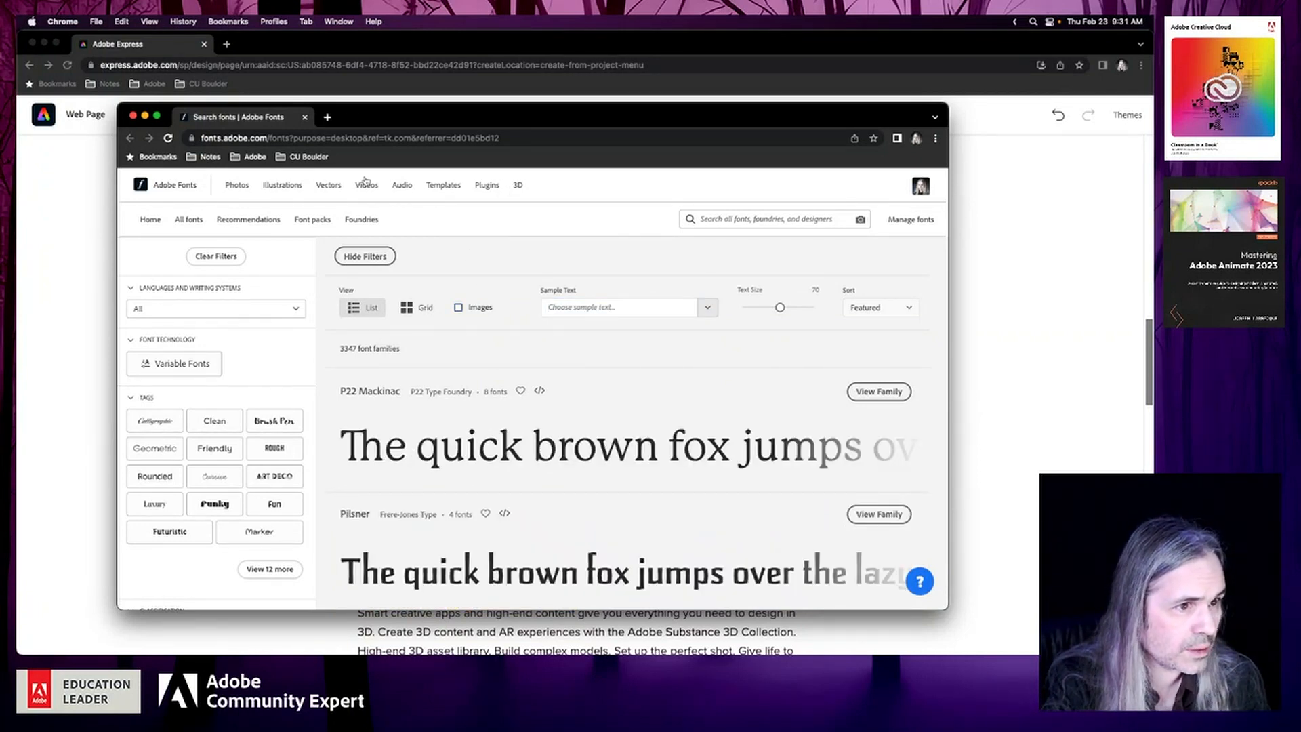
scroll(532, 344, down, 15)
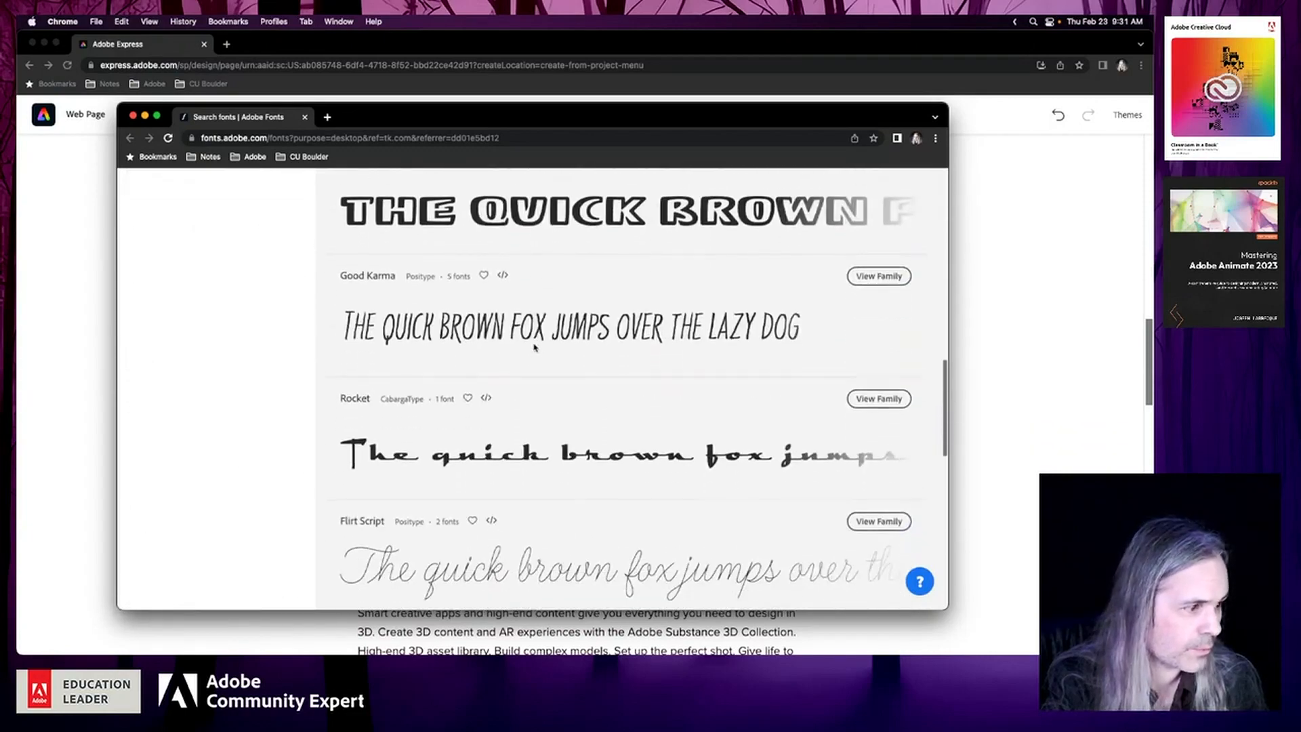
scroll(534, 348, up, 15)
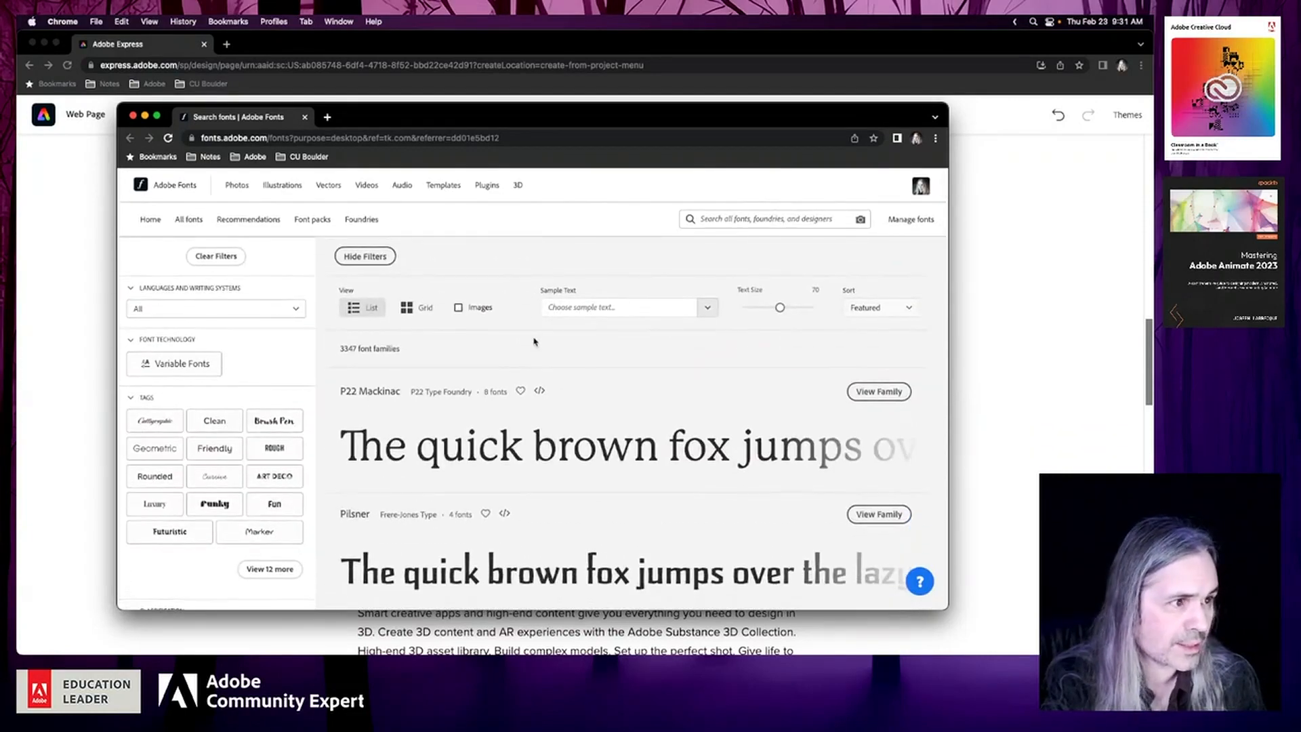
Go to the Adobe Fonts home page and look through it as far as the Simplified licensing section
click(176, 185)
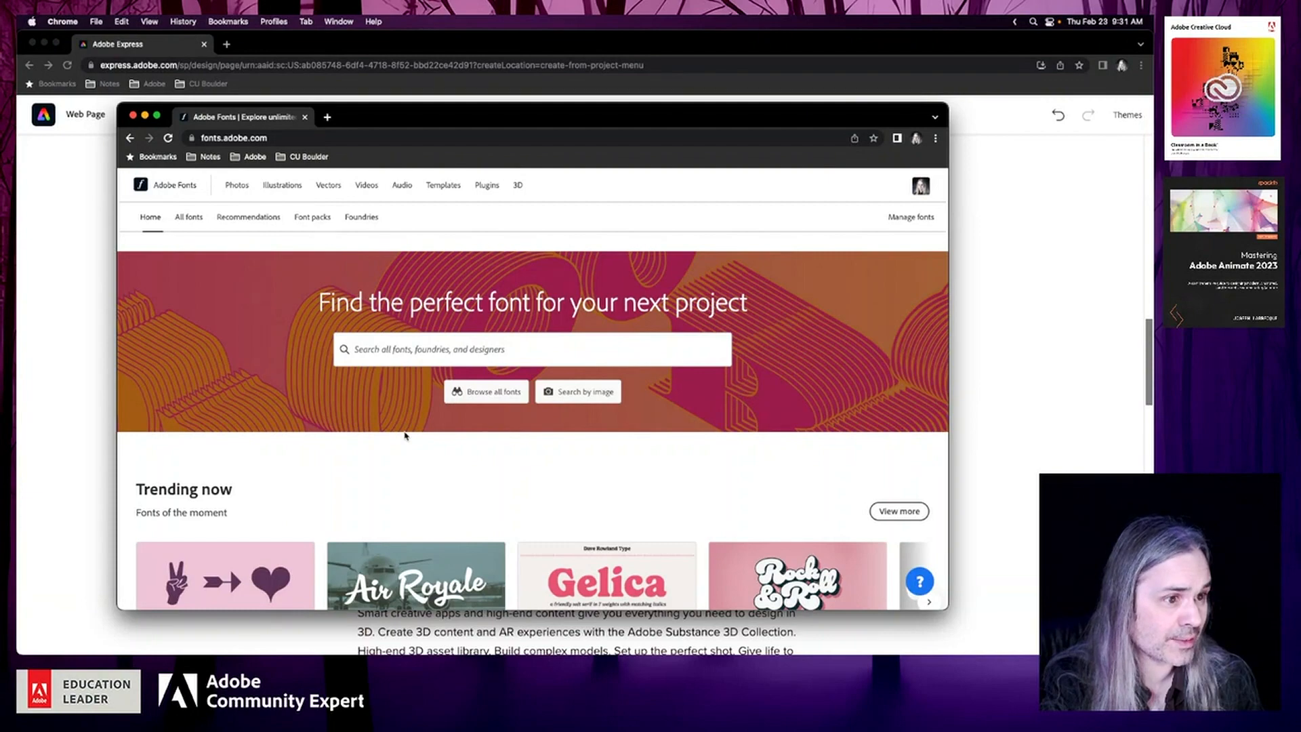
scroll(406, 436, down, 10)
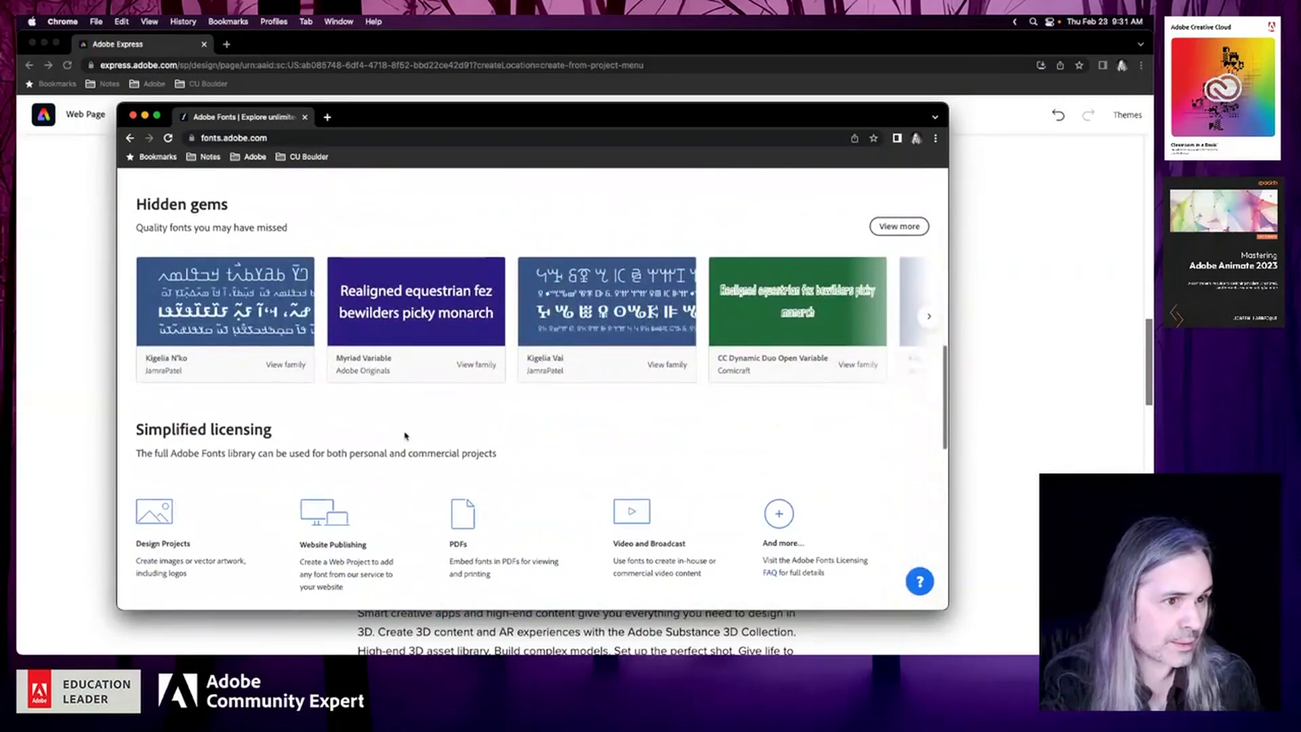
scroll(405, 436, up, 4)
scroll(405, 436, up, 2)
scroll(405, 436, down, 8)
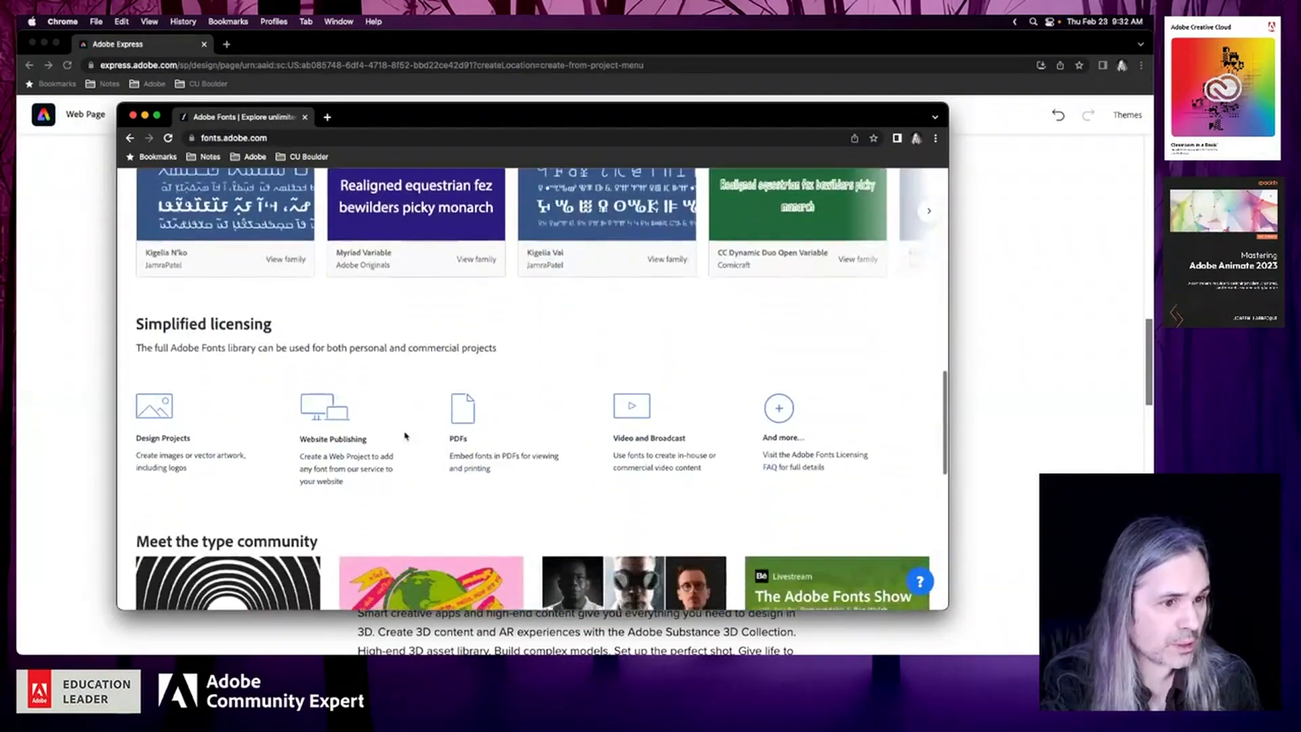
scroll(406, 435, down, 1)
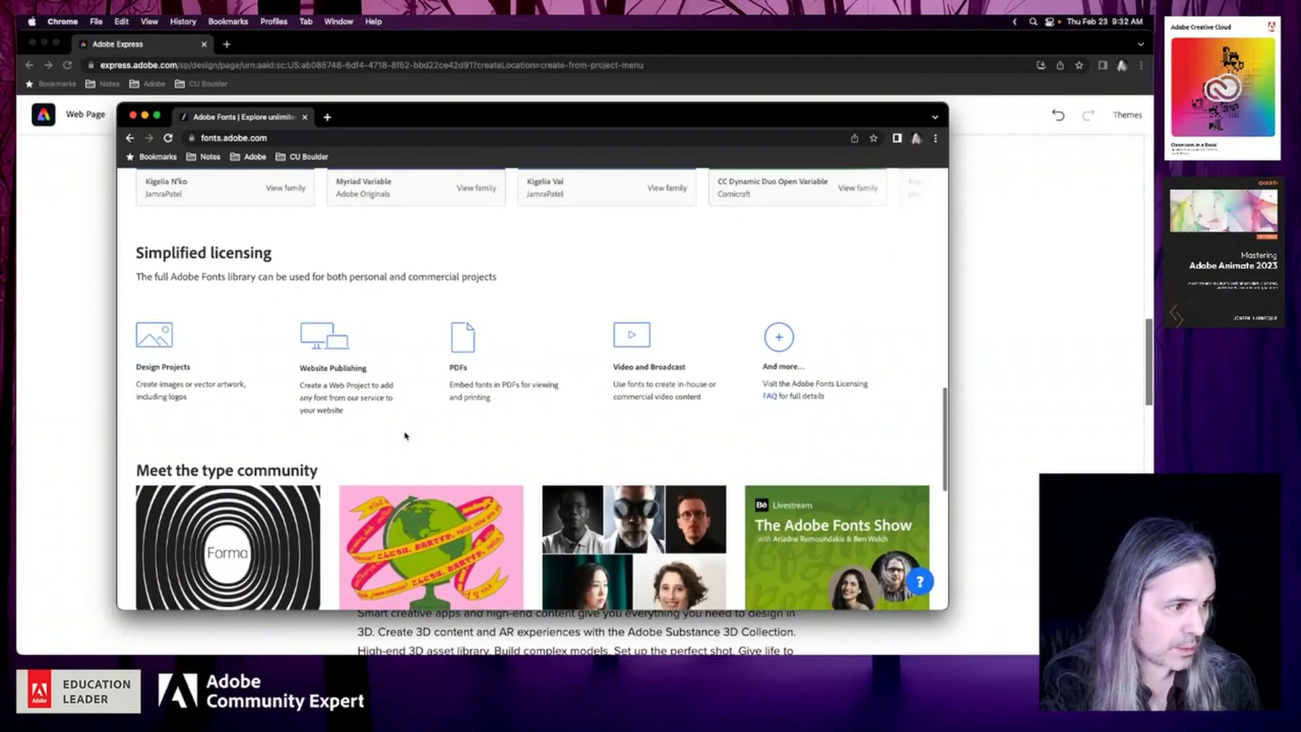
scroll(406, 436, down, 3)
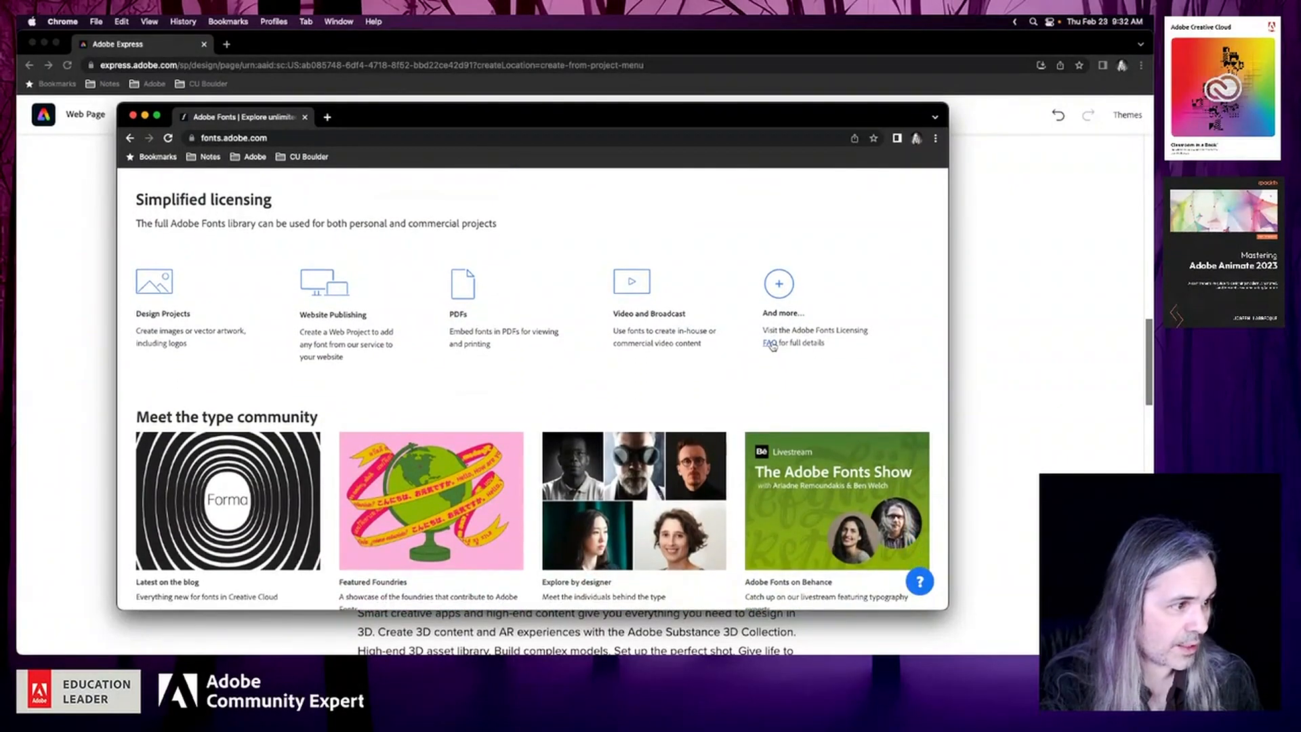
Open the Adobe Fonts Licensing FAQ in a new browser tab and look over the rest of the home page
right_click(769, 343)
click(810, 349)
scroll(612, 392, down, 5)
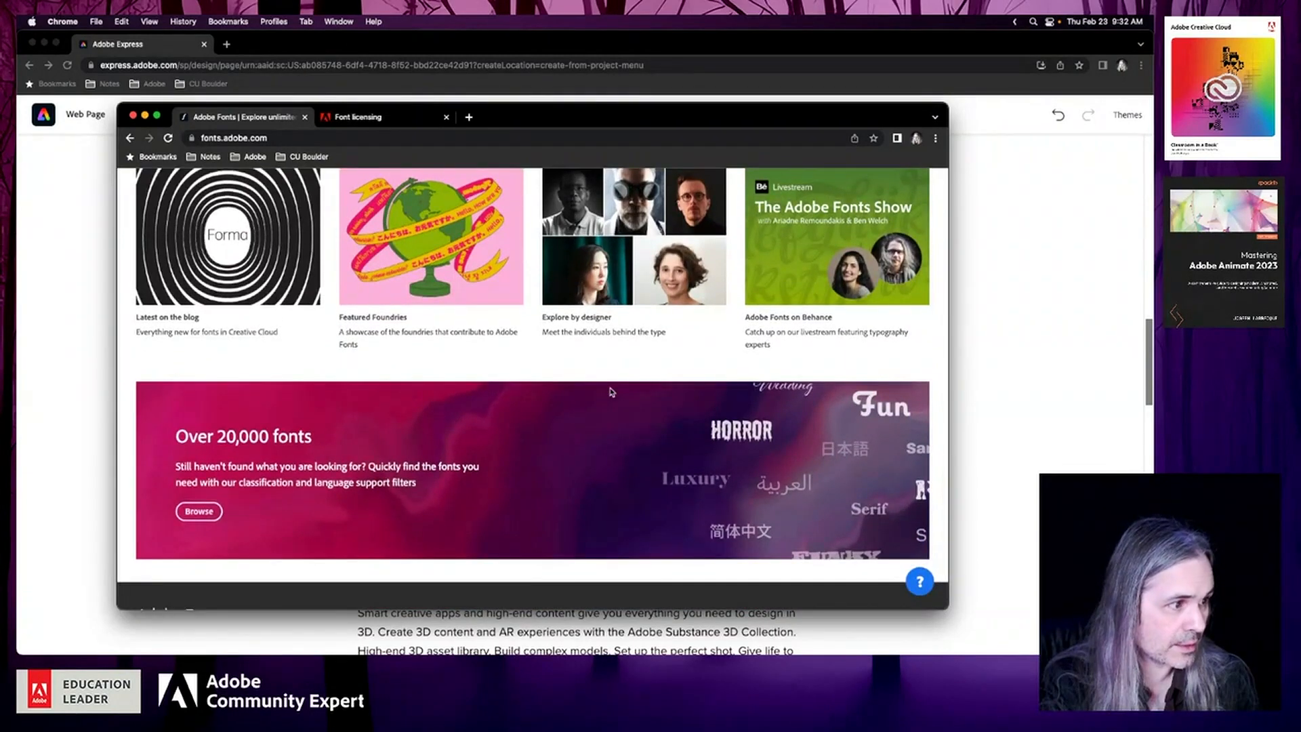
scroll(612, 392, down, 3)
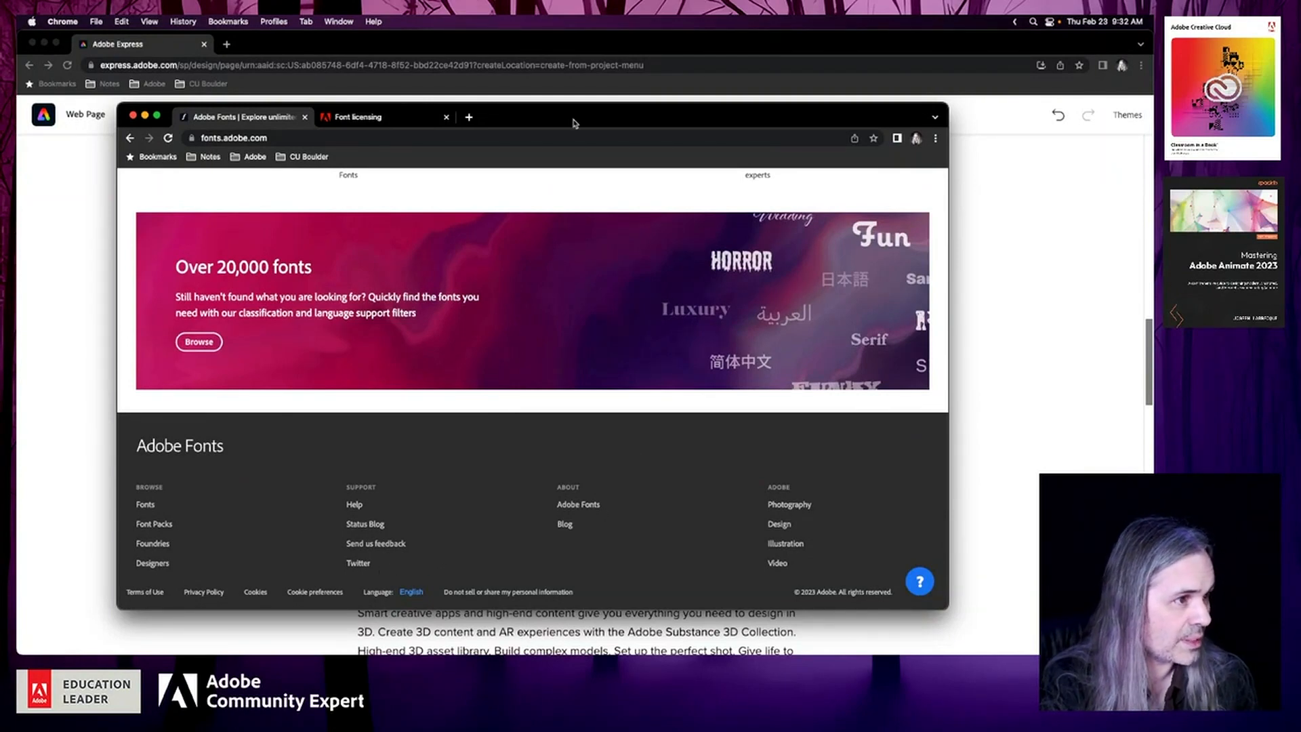
View the Font licensing page and expand the Getting and using fonts topic of the user guide to look through its articles
click(360, 121)
scroll(492, 410, down, 4)
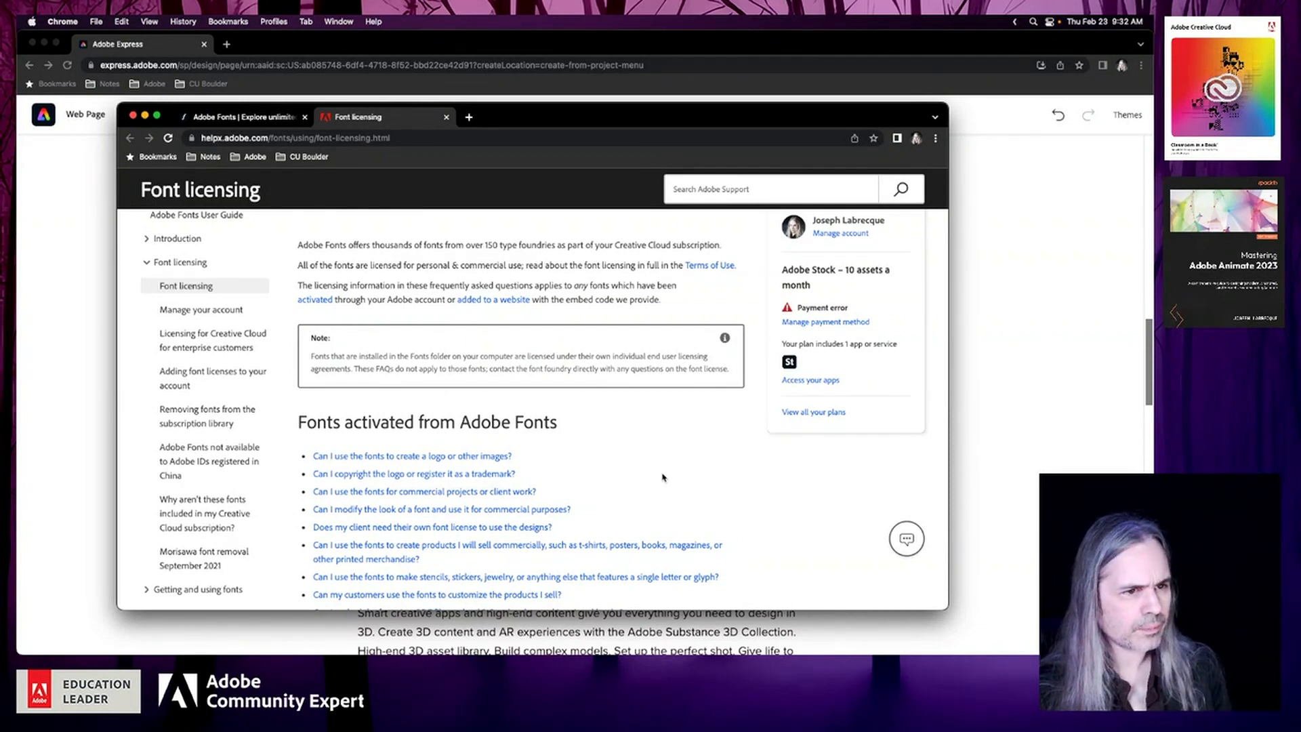
scroll(215, 408, down, 2)
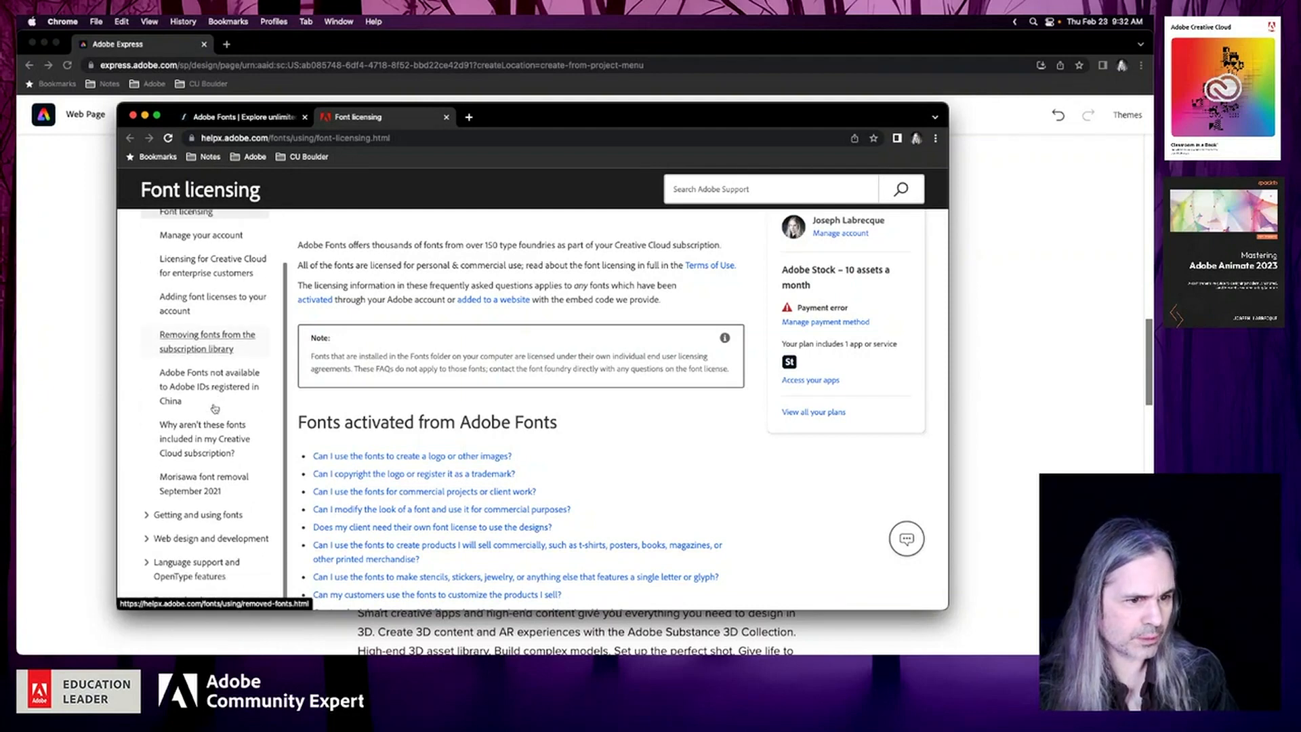
click(147, 517)
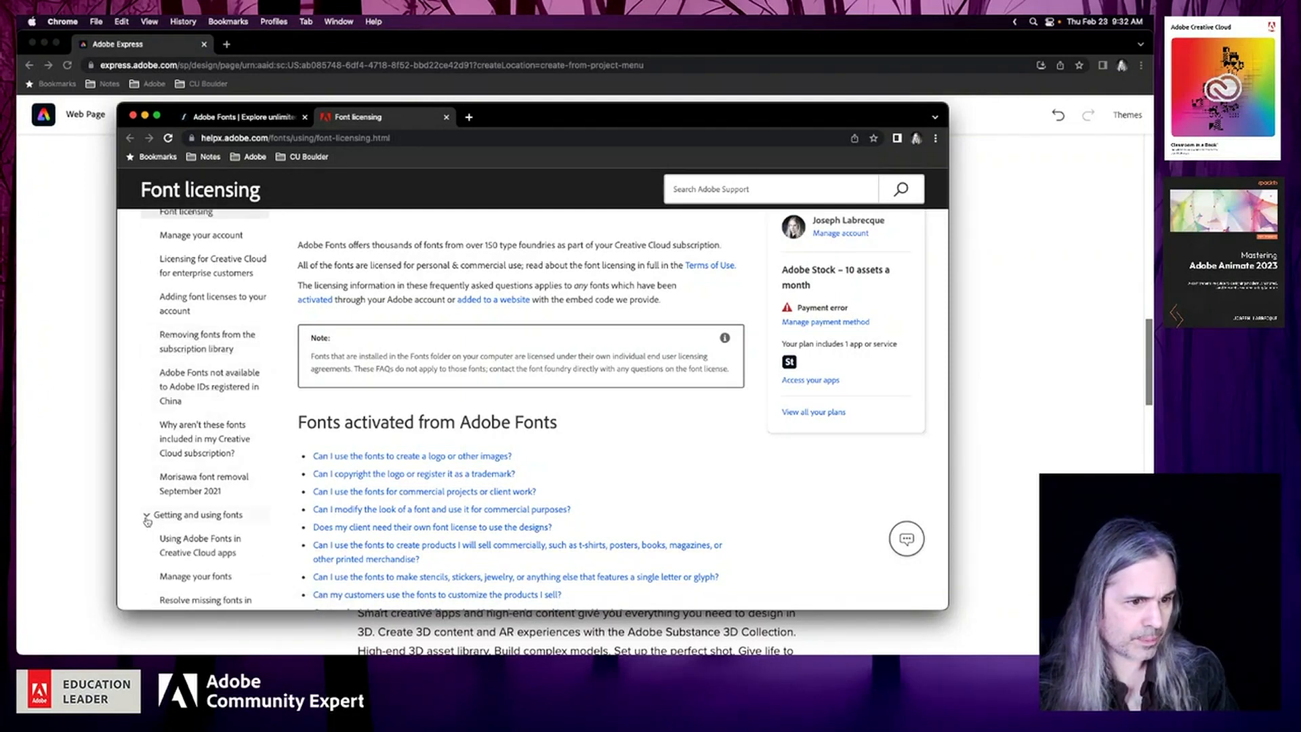
scroll(252, 526, down, 5)
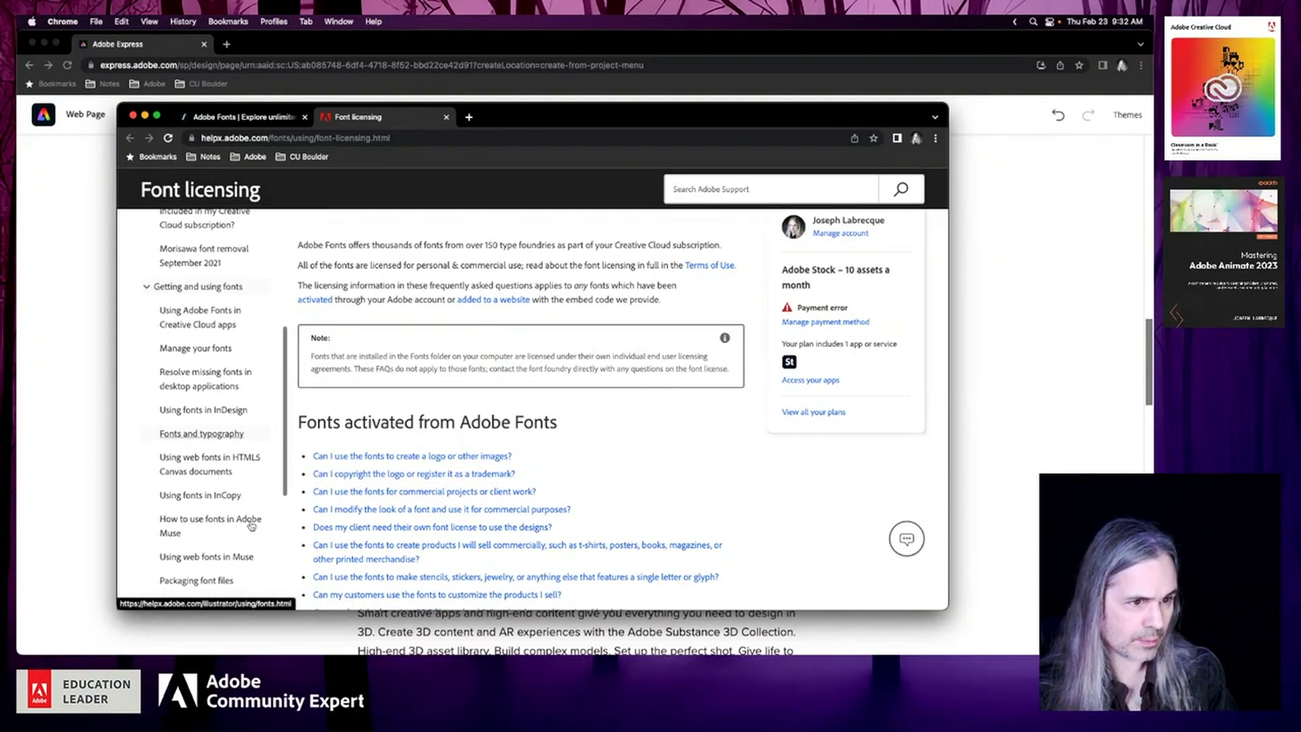
scroll(252, 526, down, 2)
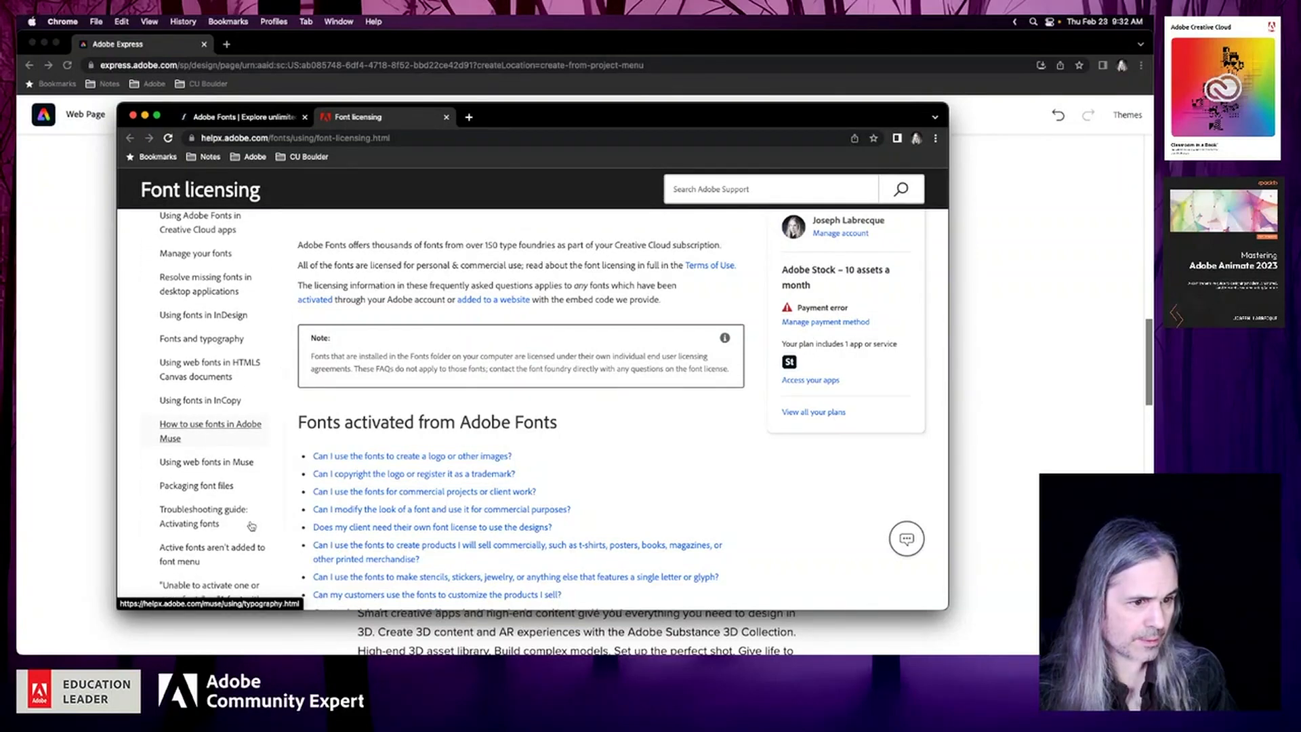
scroll(252, 525, up, 1)
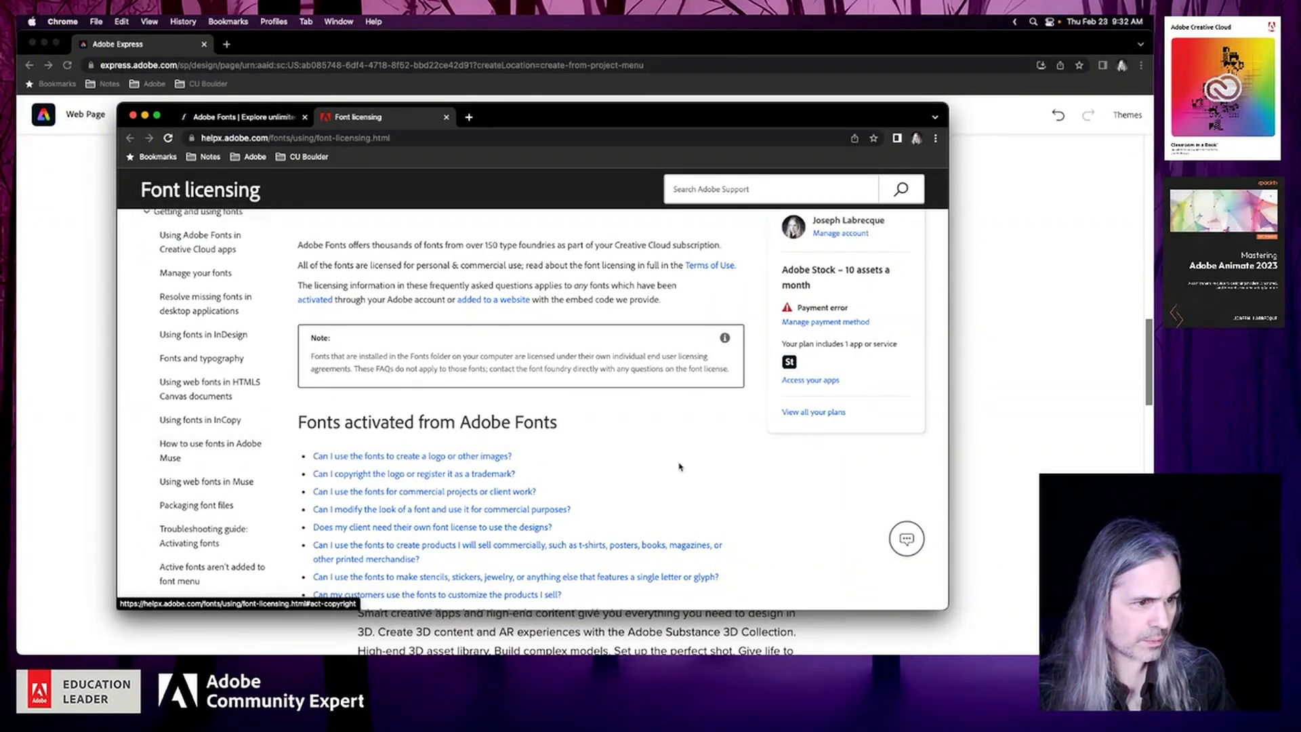
Look through the questions under Fonts activated from Adobe Fonts and jump to the answer about creating a logo or other images
scroll(679, 466, down, 3)
scroll(680, 466, down, 2)
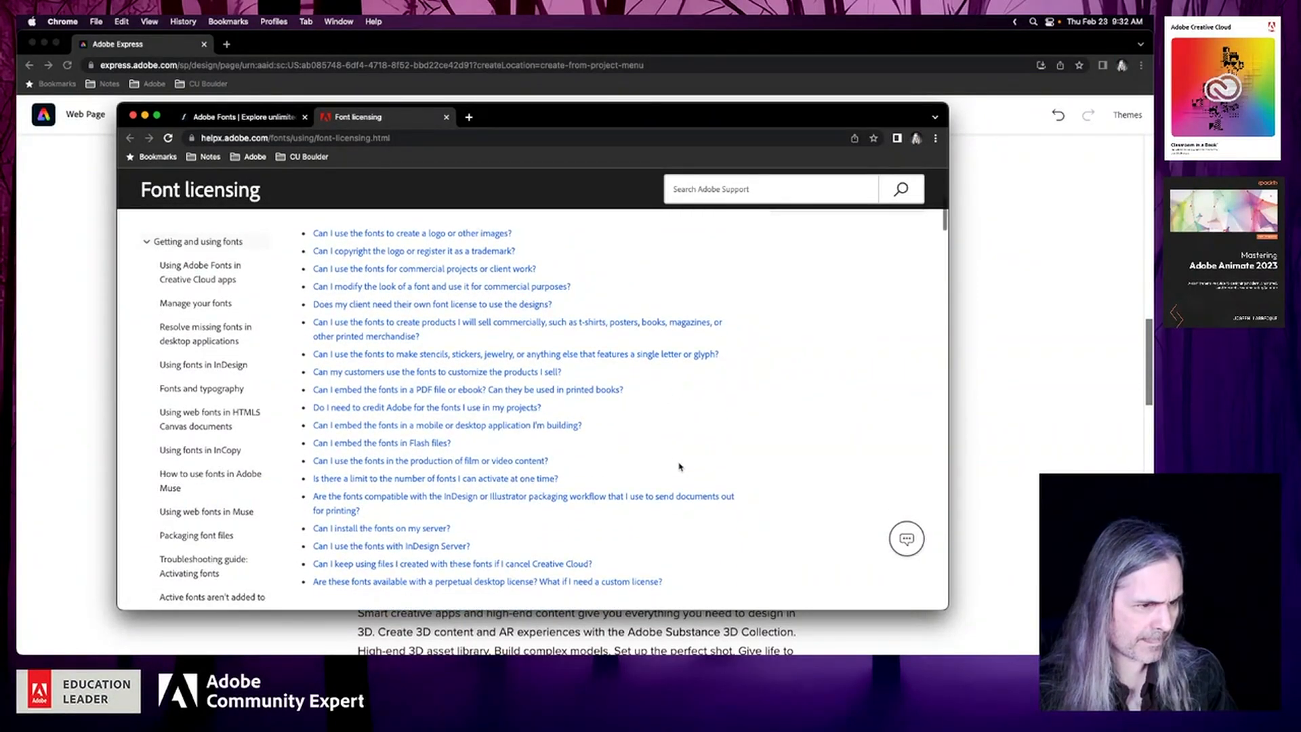
scroll(680, 466, down, 2)
scroll(680, 466, up, 2)
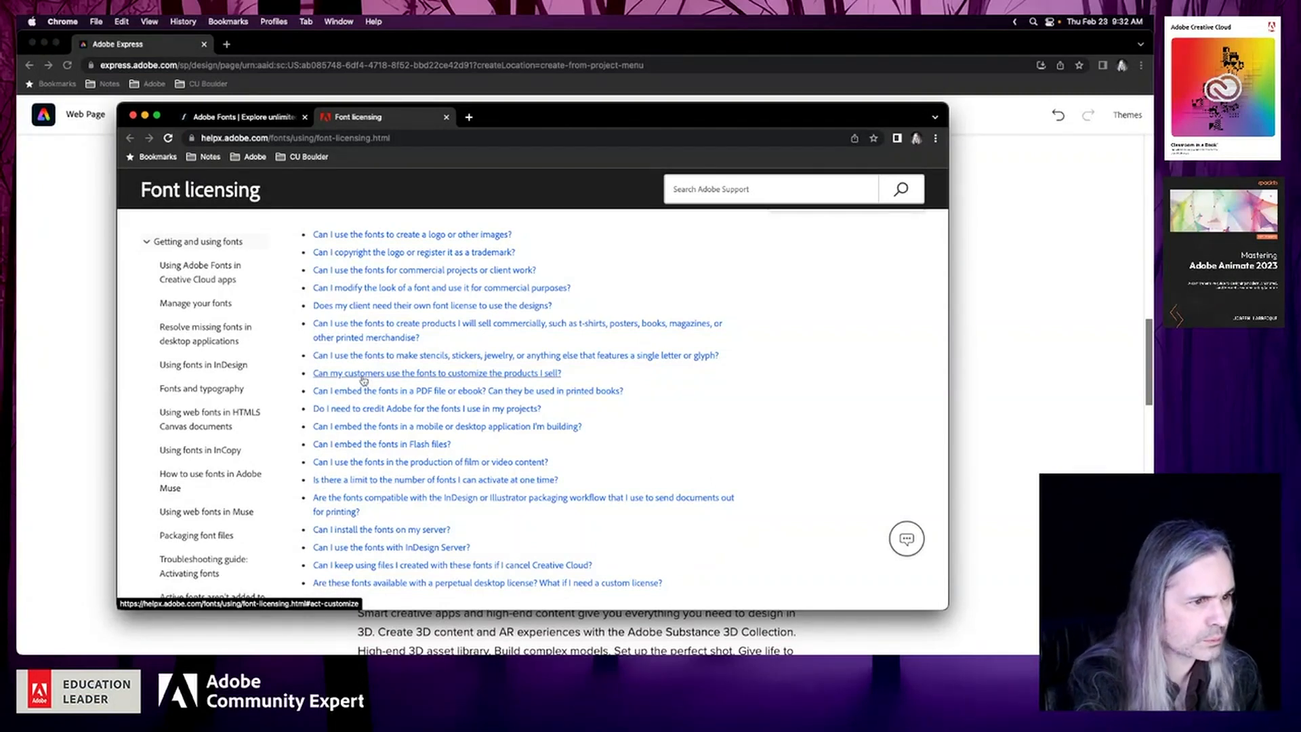
scroll(363, 323, up, 1)
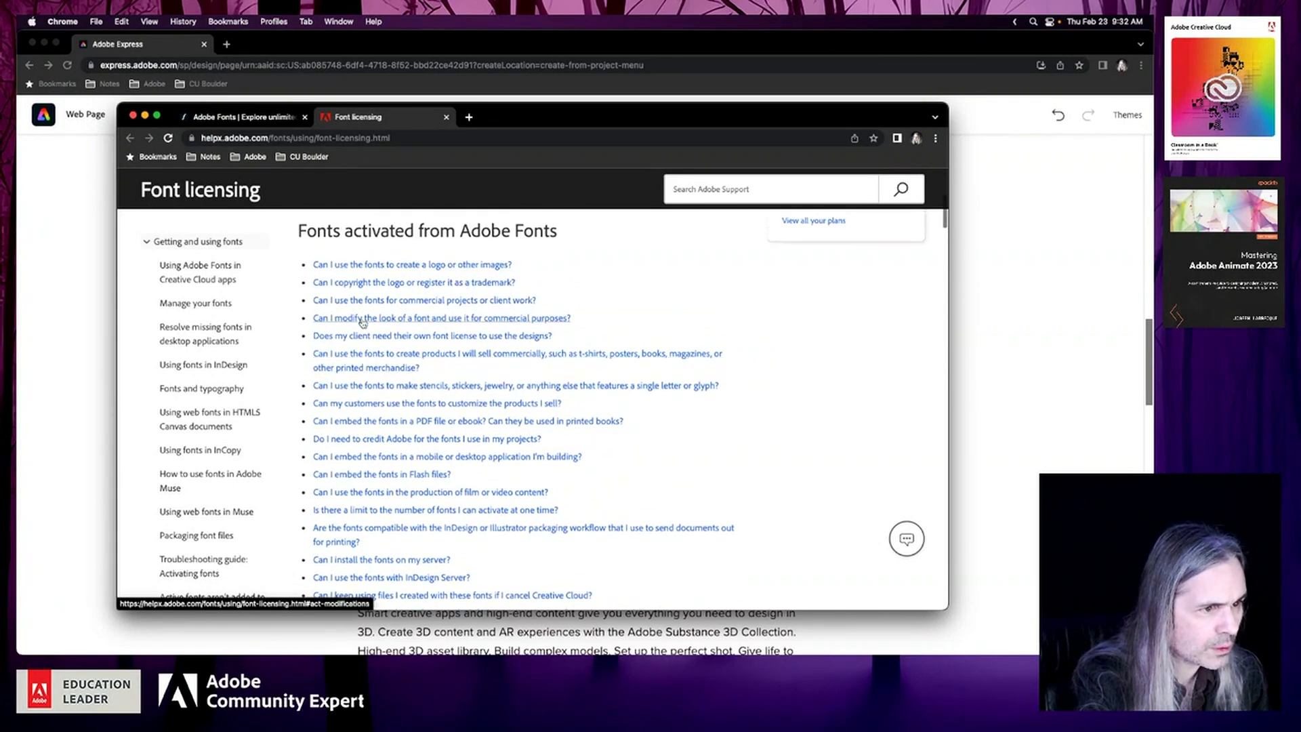
click(367, 267)
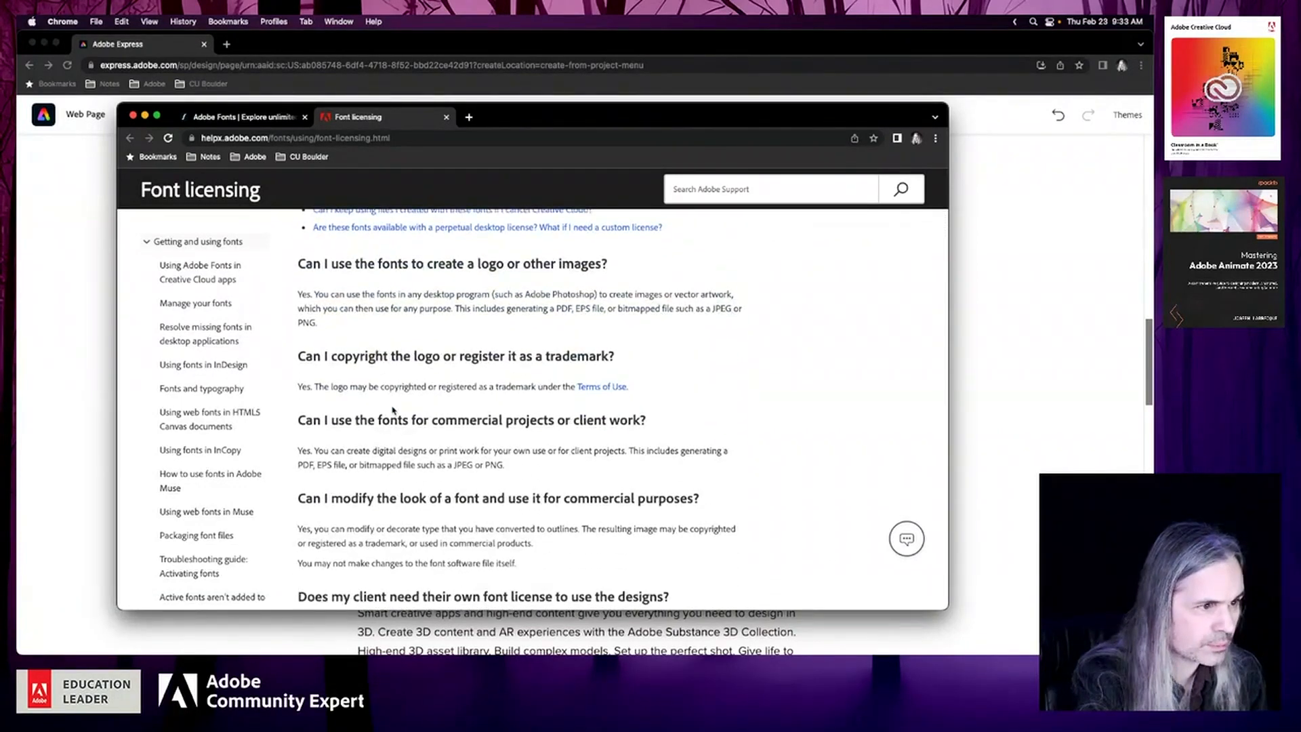
Read the licensing answers on commercial use, merchandise and embedding, and highlight the question "Can I embed the fonts in Flash files?"
scroll(393, 409, down, 2)
scroll(393, 409, down, 2)
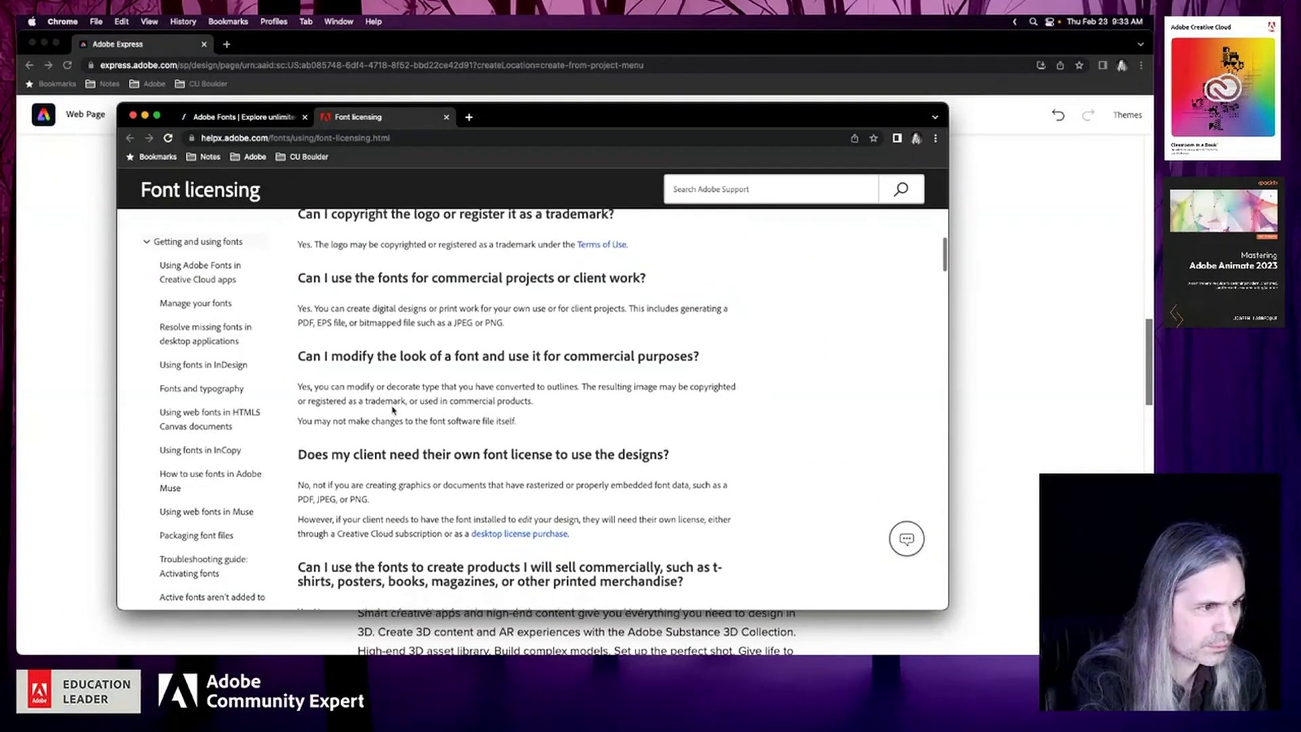
scroll(393, 410, down, 5)
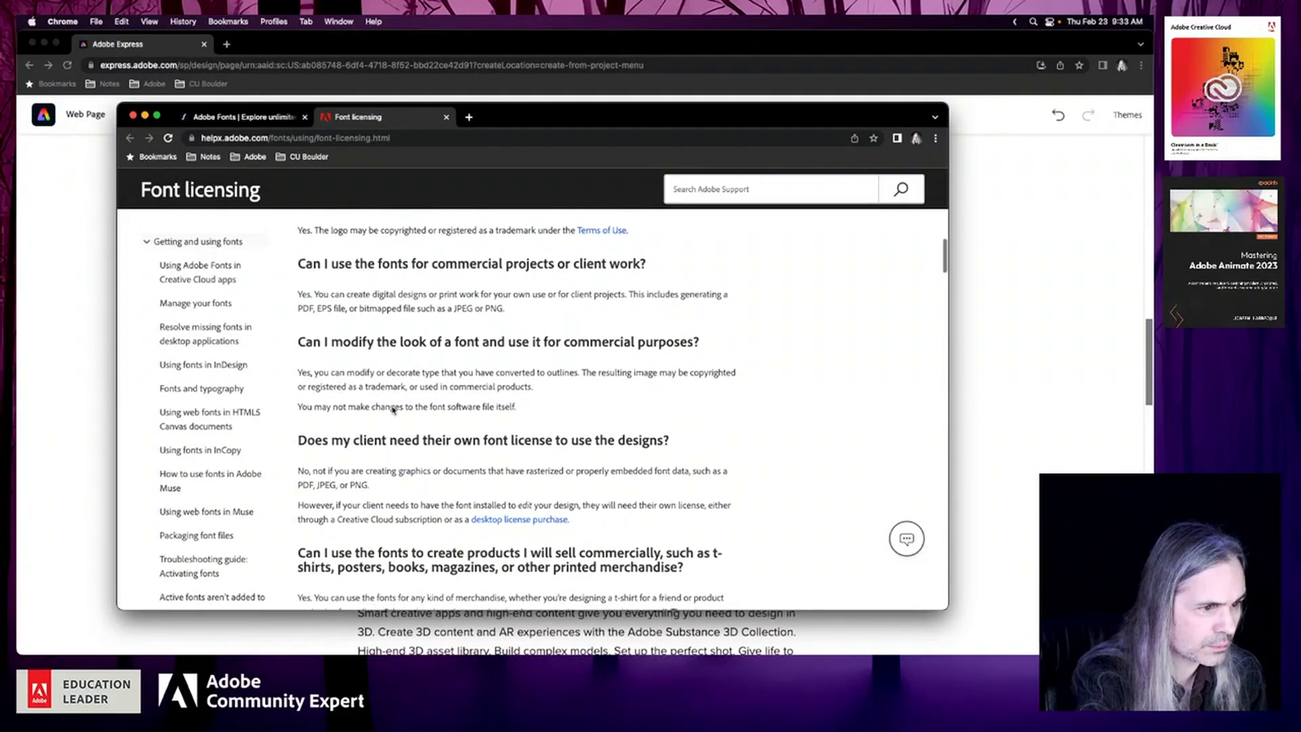
scroll(391, 407, down, 2)
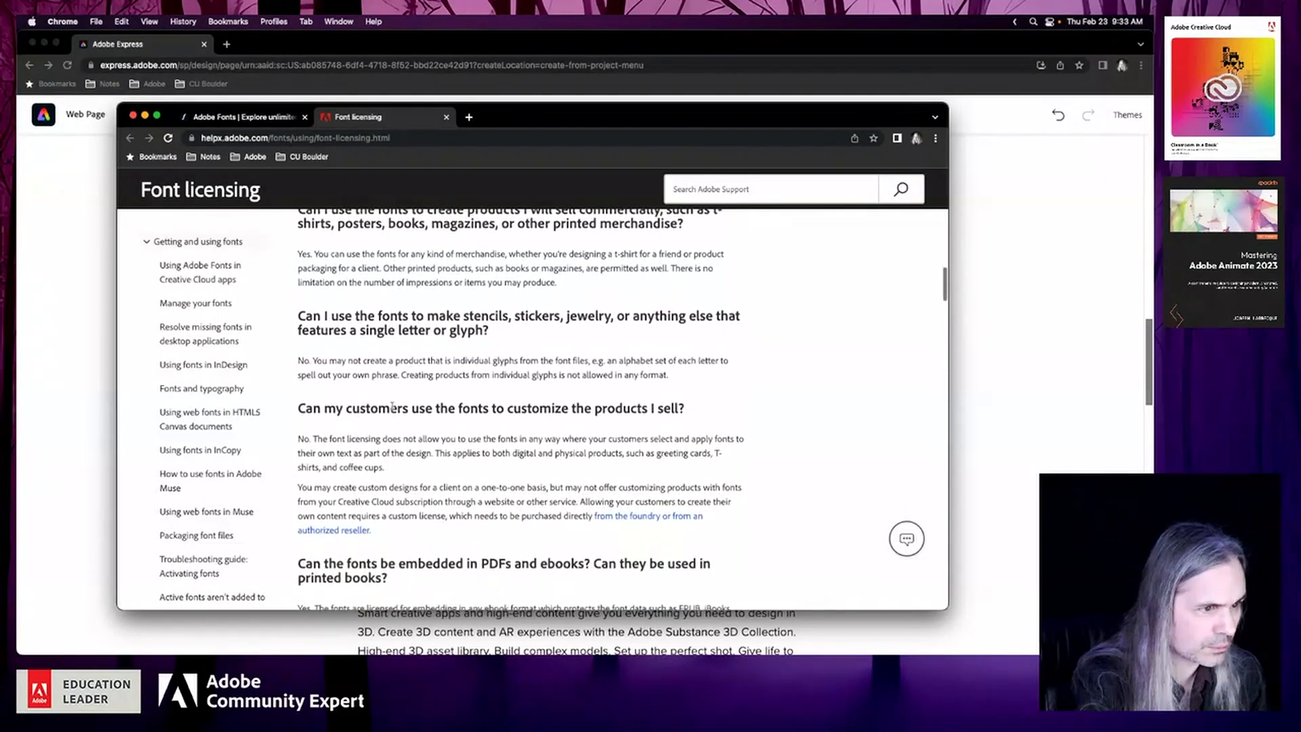
scroll(393, 409, down, 3)
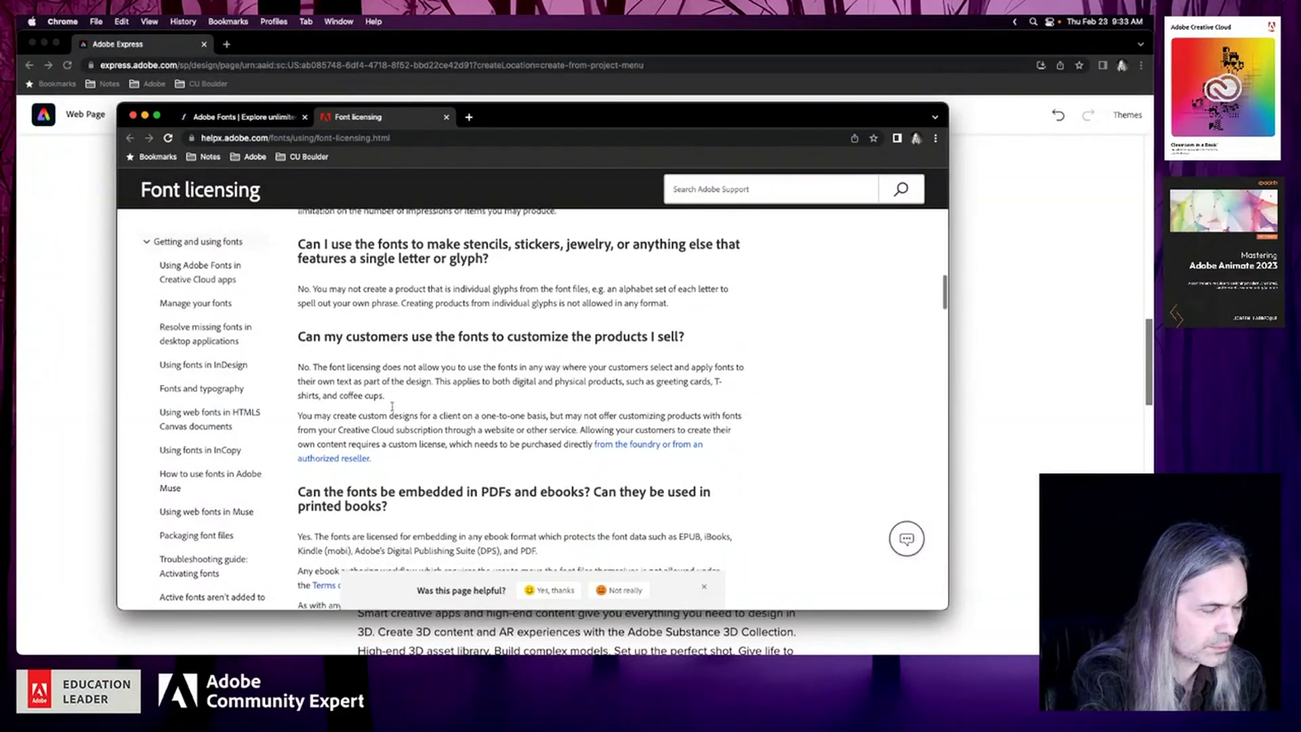
scroll(393, 410, down, 5)
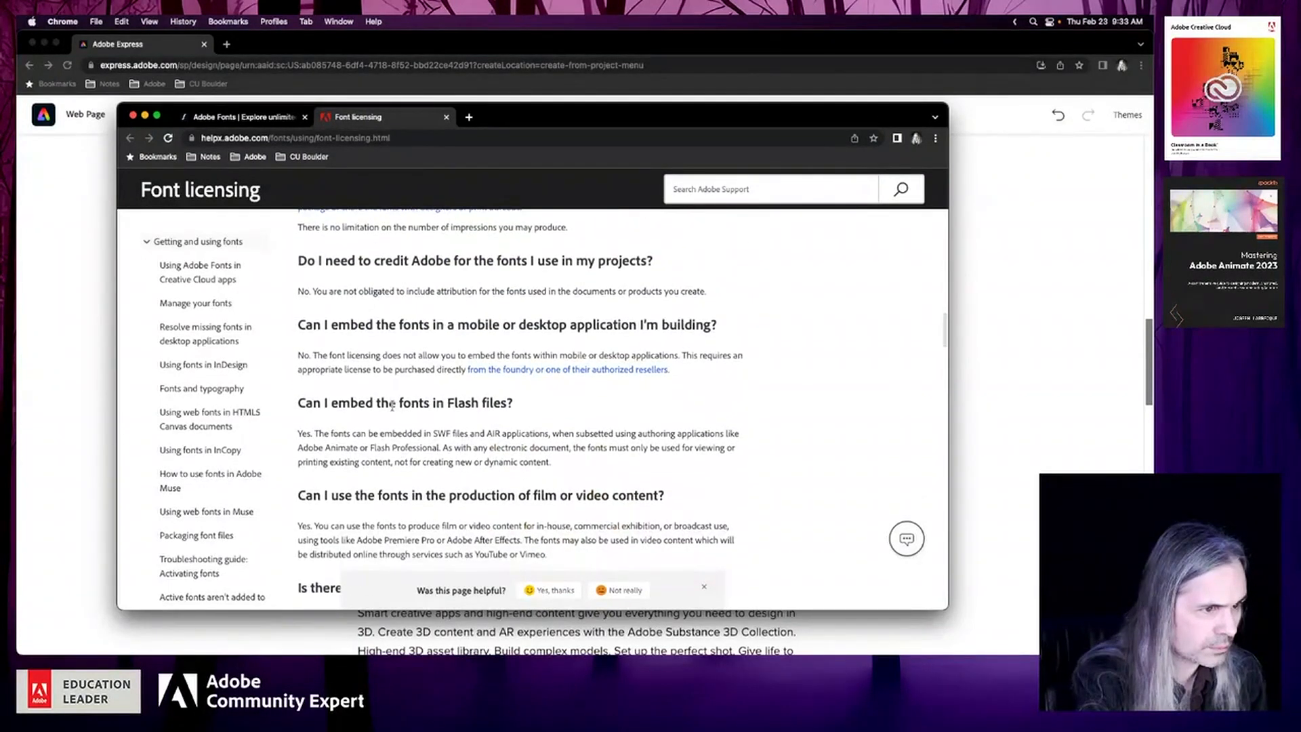
scroll(392, 406, down, 1)
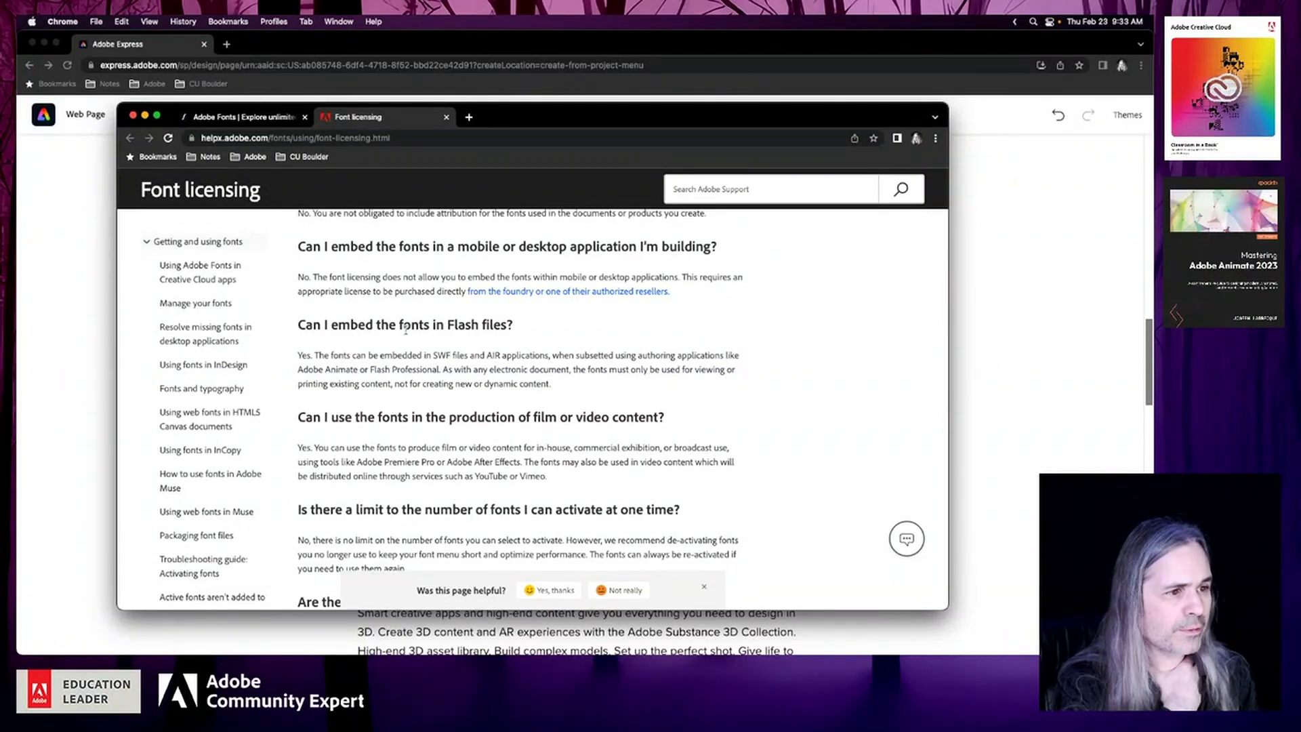
drag(516, 326, 298, 325)
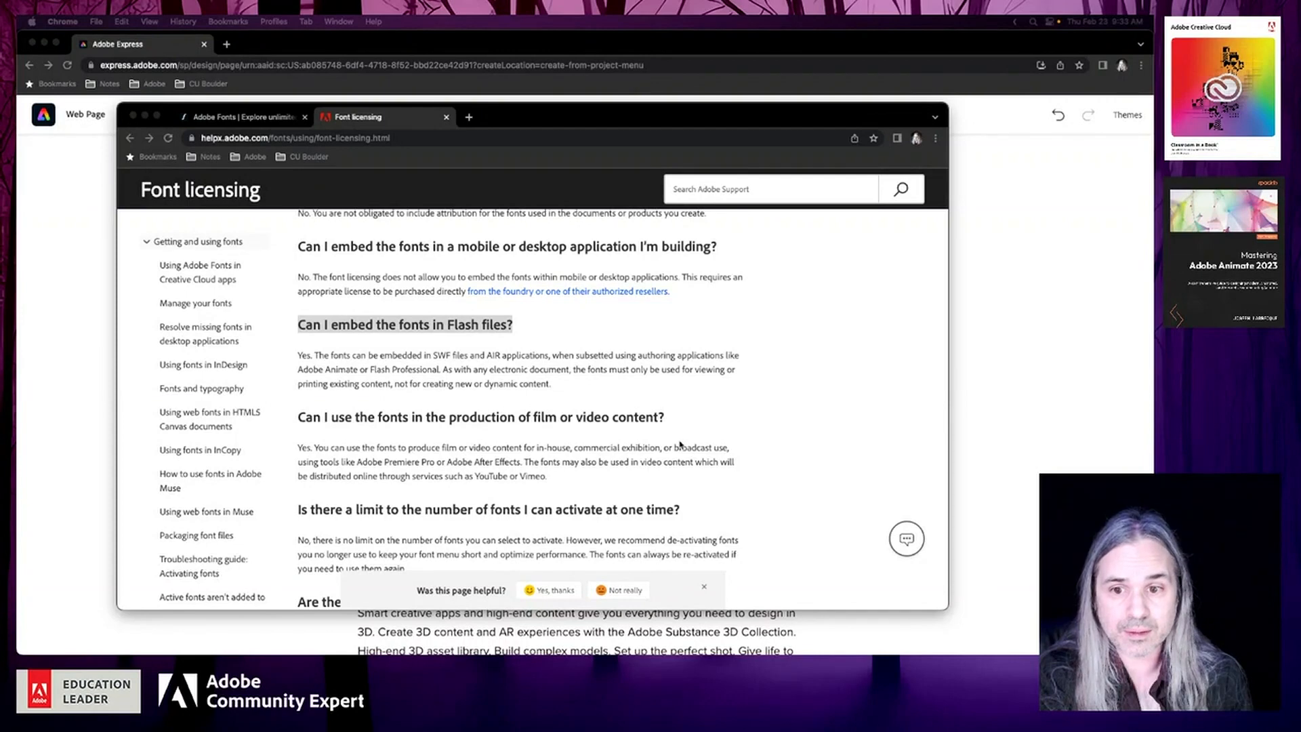
Read the remaining answers on activated fonts and the Web fonts from Adobe Fonts section, including client websites and application embedding
scroll(680, 444, down, 8)
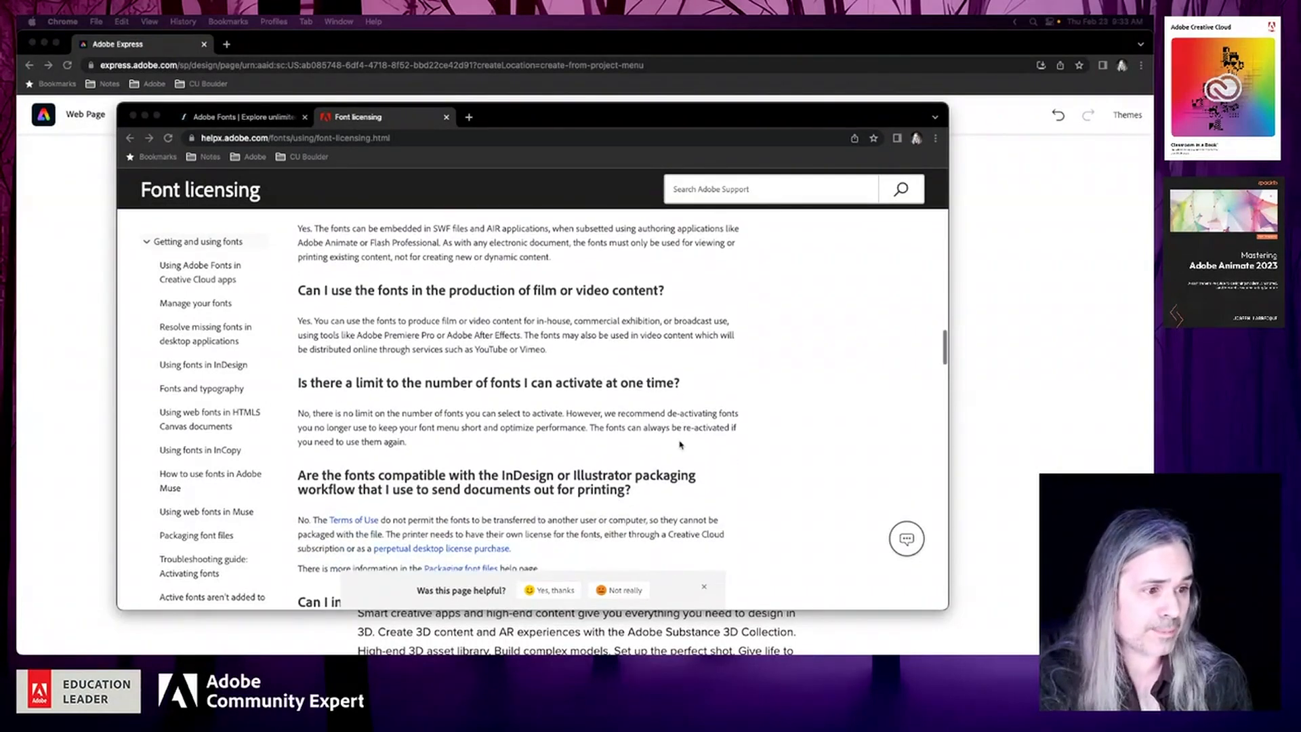
scroll(681, 445, down, 6)
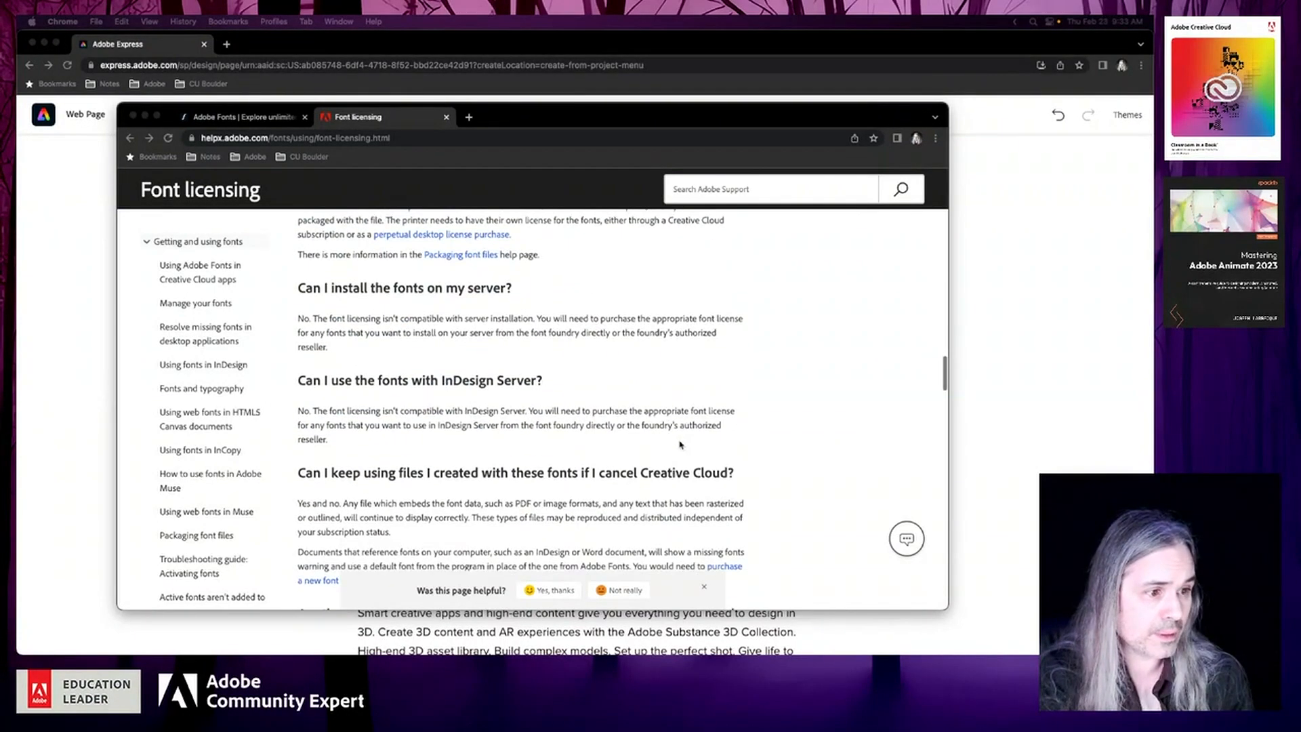
scroll(680, 445, down, 9)
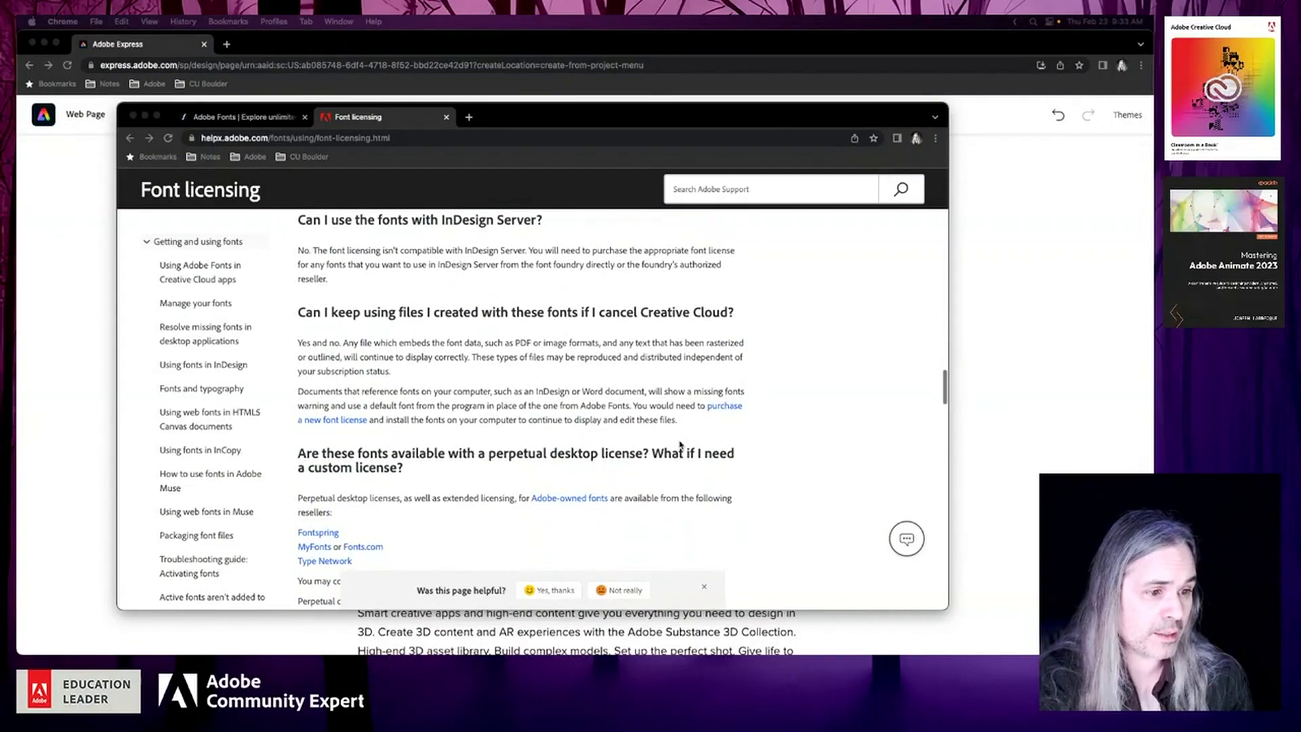
scroll(681, 445, down, 8)
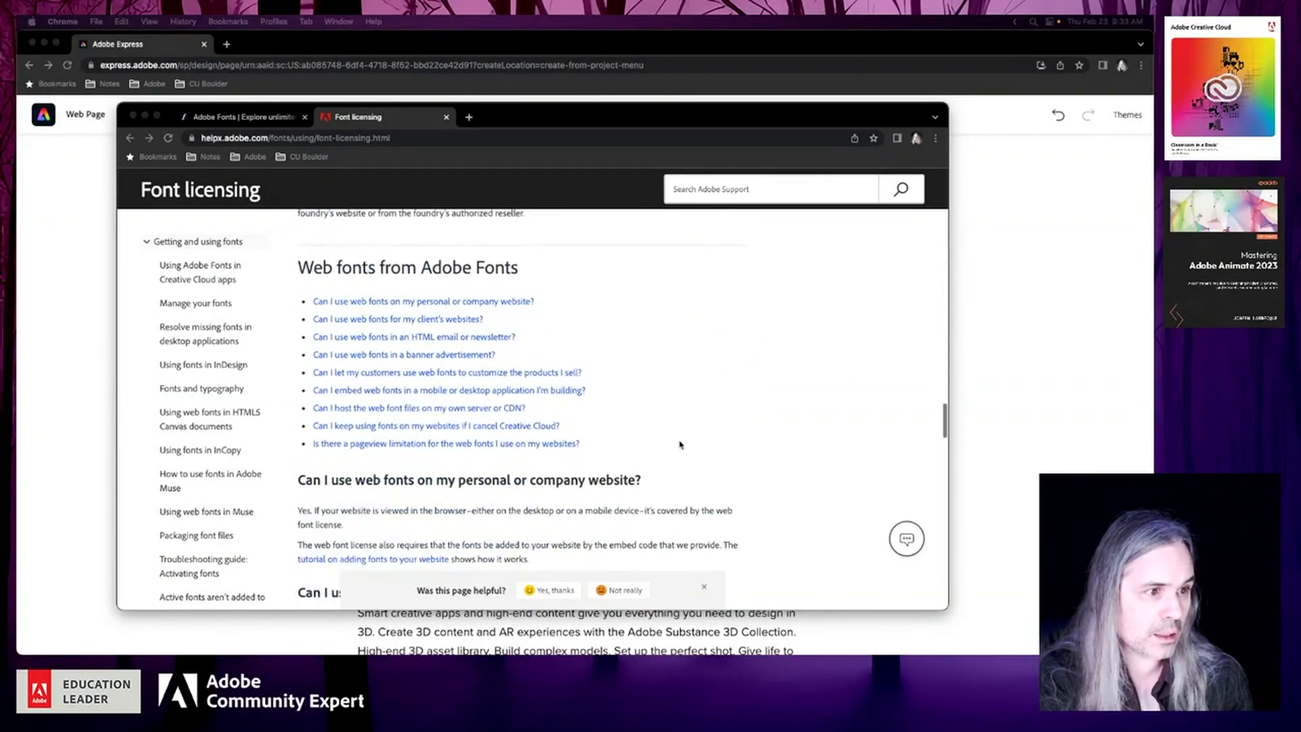
scroll(722, 447, down, 4)
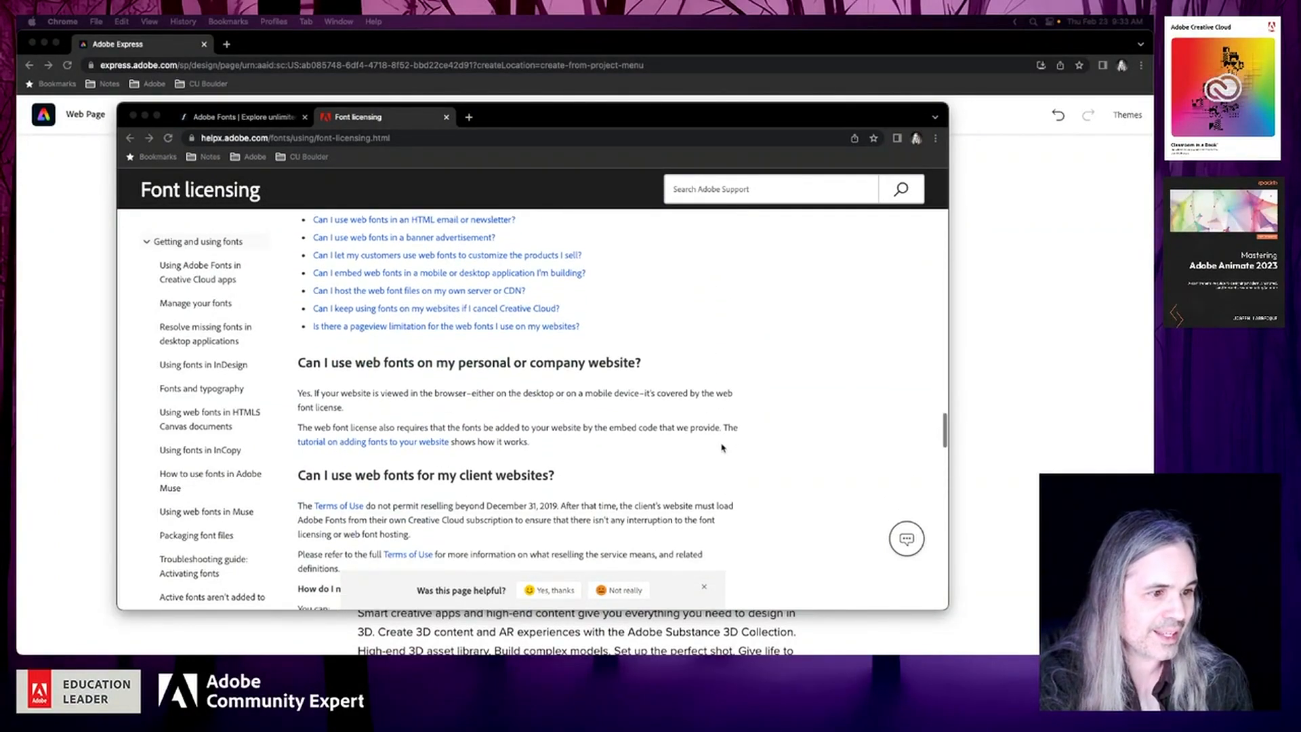
scroll(723, 447, down, 5)
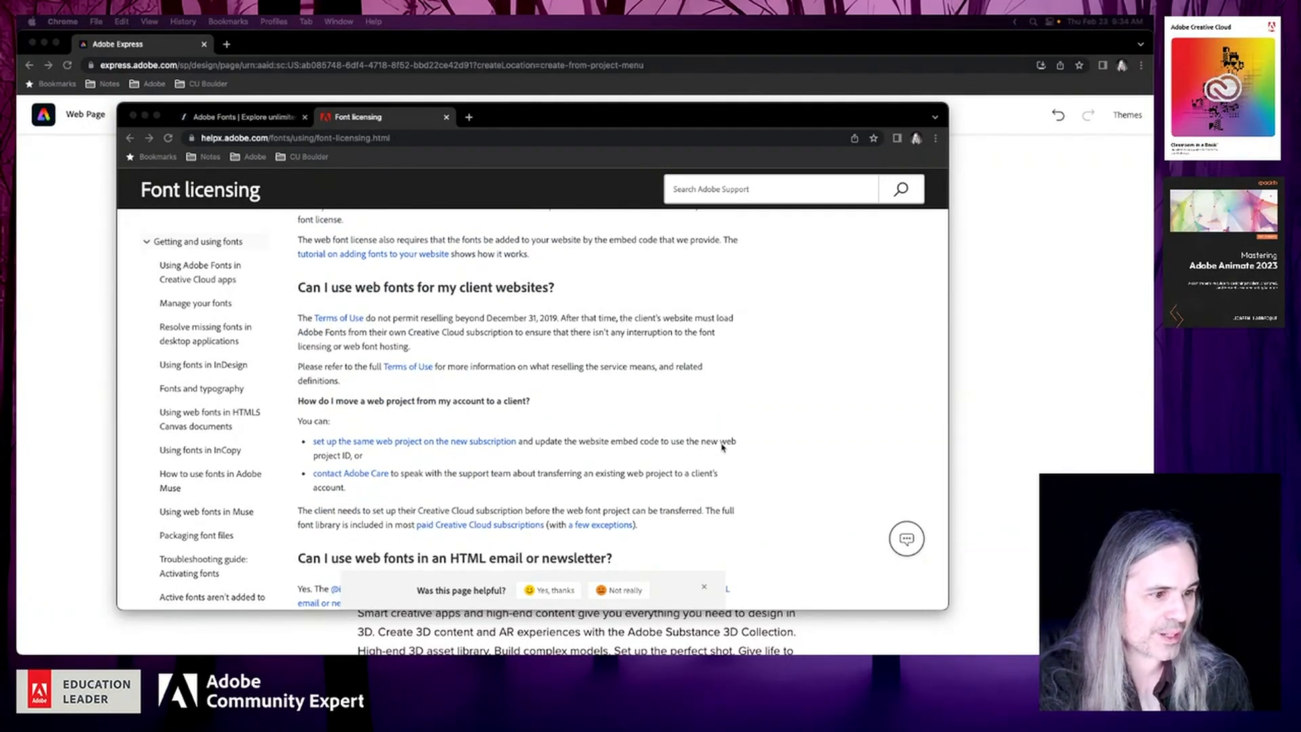
scroll(722, 447, down, 15)
scroll(722, 447, down, 1)
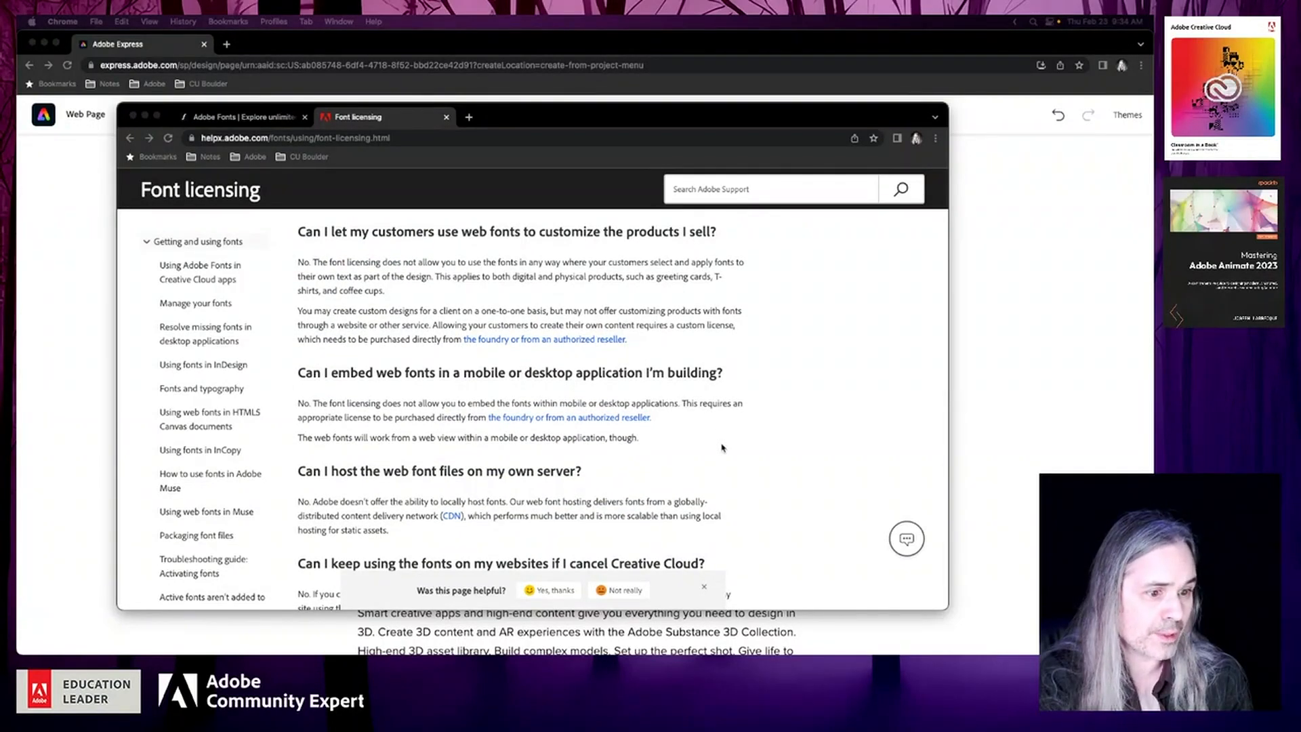
Look over the remaining user guide topics and licensing answers, and return to the Adobe Fonts home page tab
scroll(141, 455, down, 6)
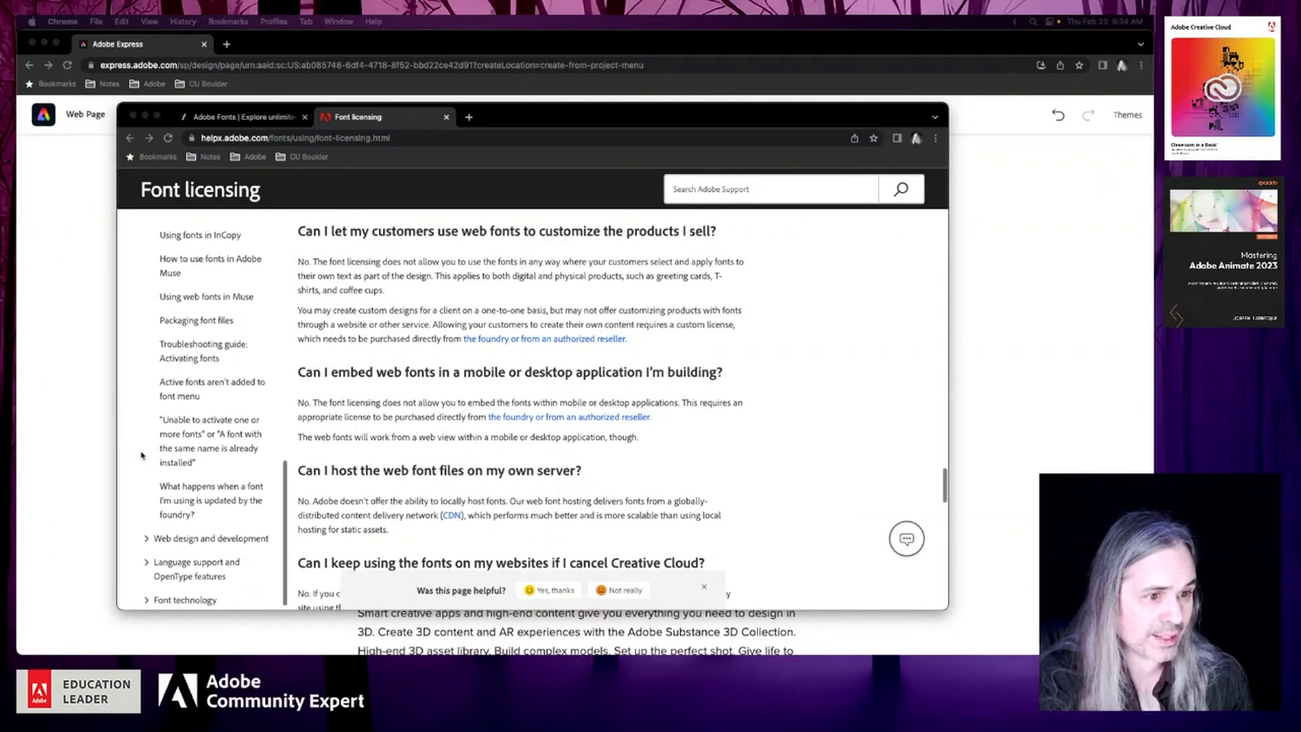
scroll(140, 455, down, 2)
scroll(759, 437, up, 20)
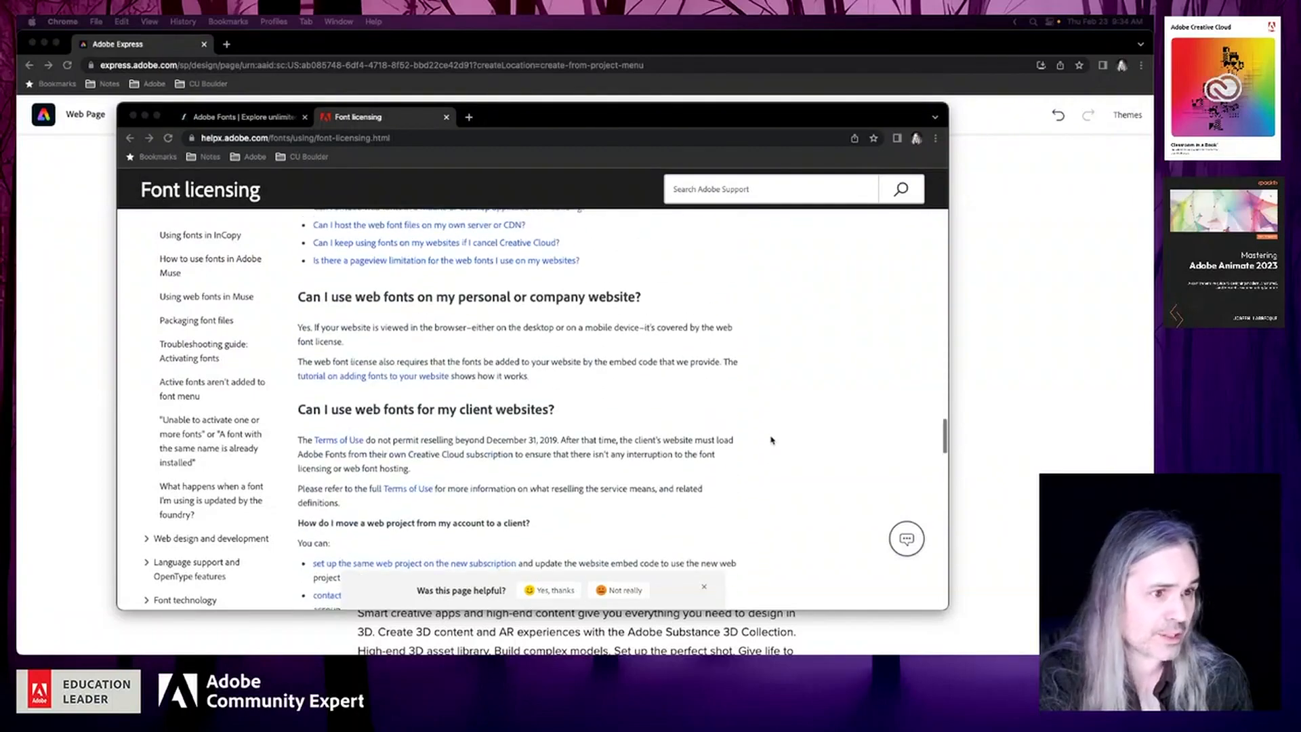
scroll(772, 441, up, 18)
click(257, 123)
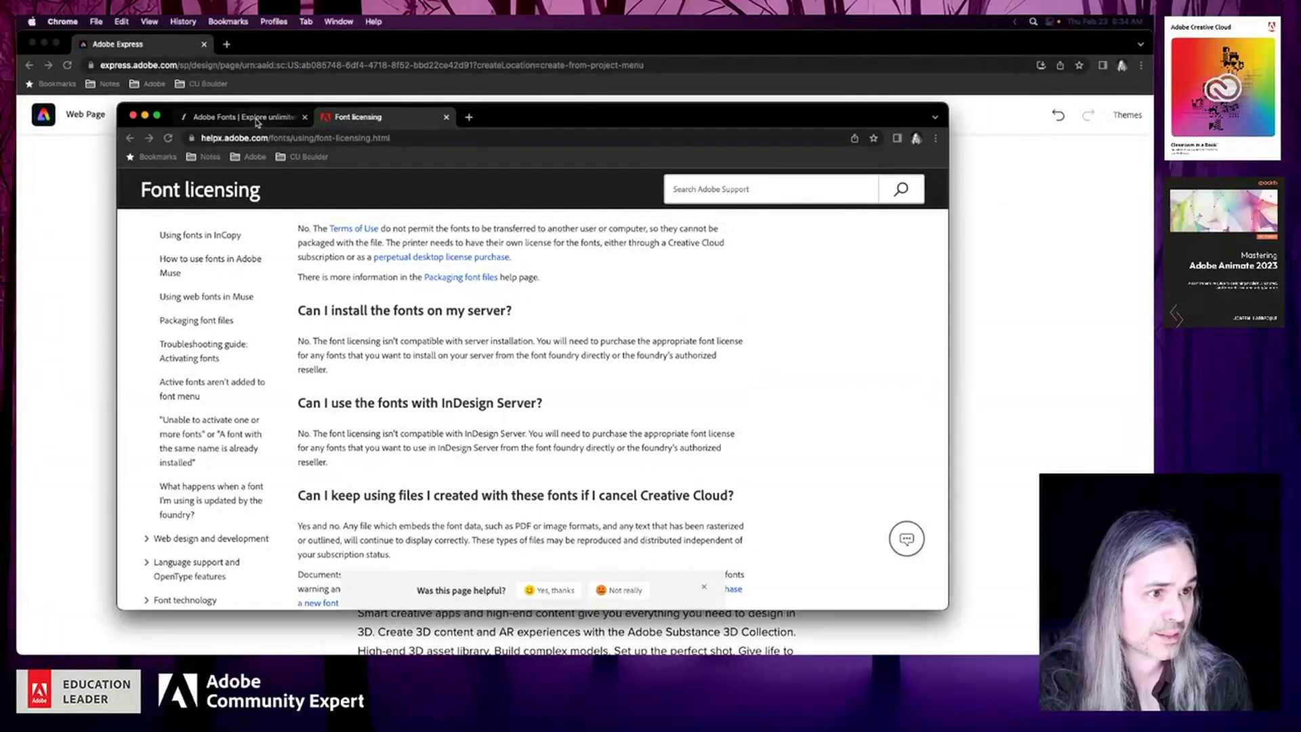
click(258, 121)
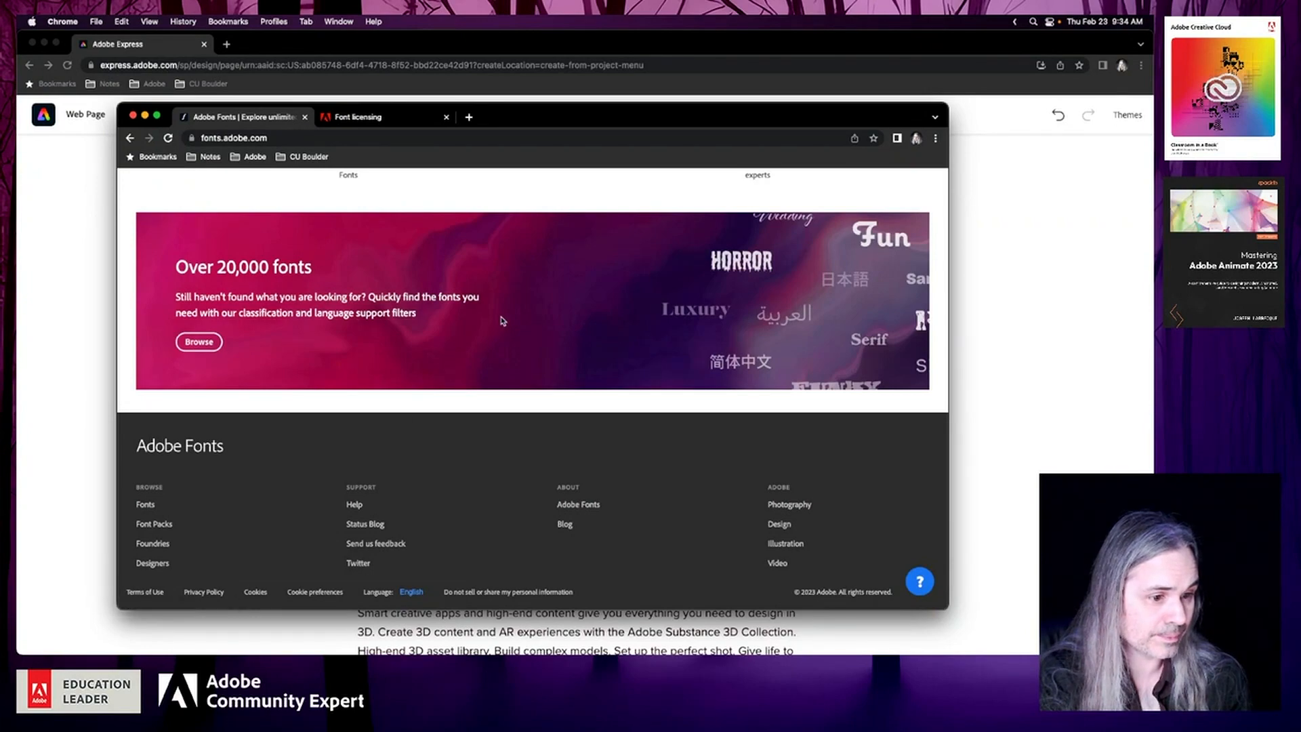
Open the Adobe Fonts Help Center from the Adobe Fonts home page and go to its Get Started page
scroll(502, 321, up, 20)
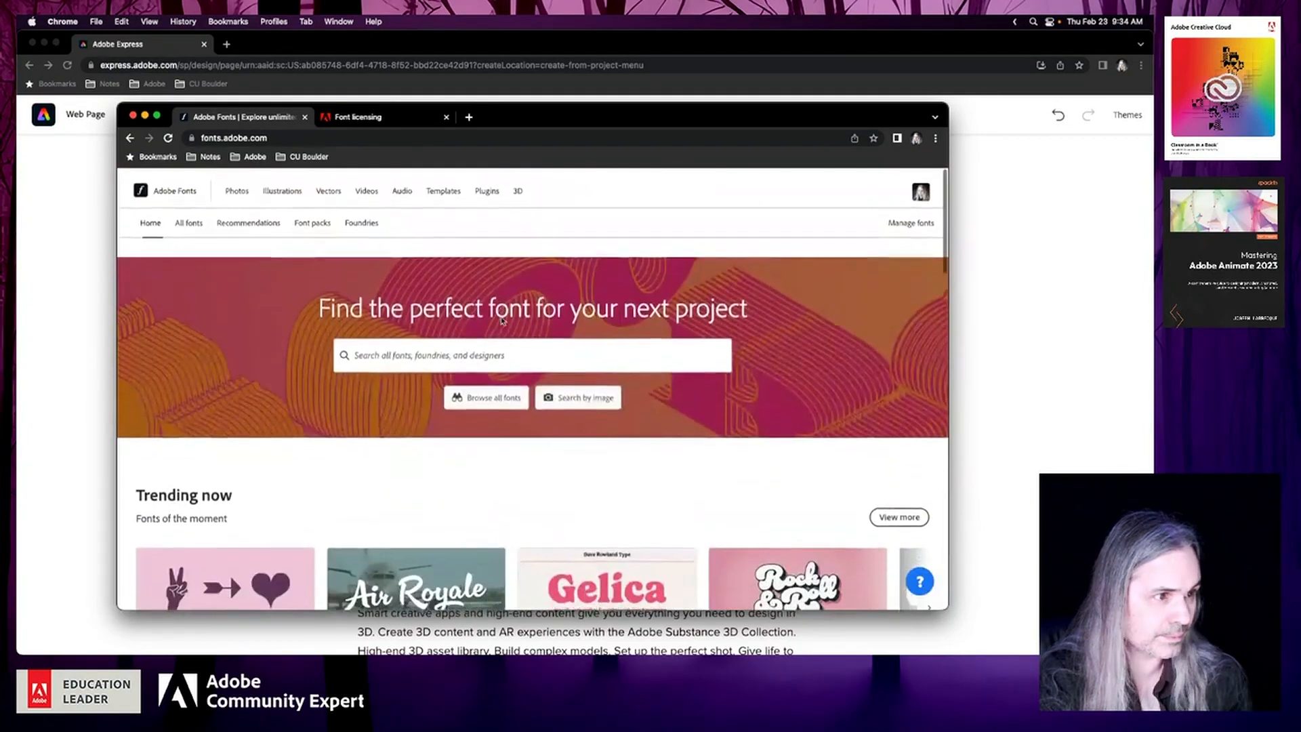
click(920, 582)
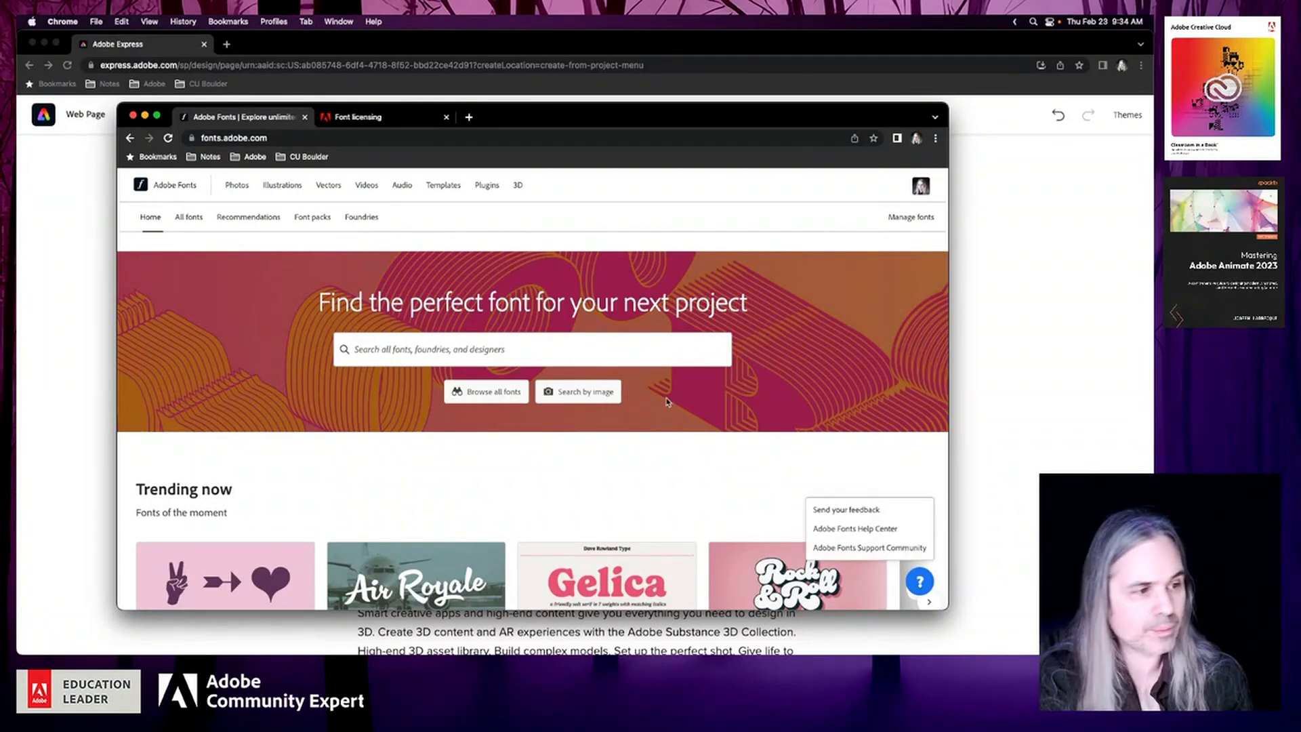
click(840, 529)
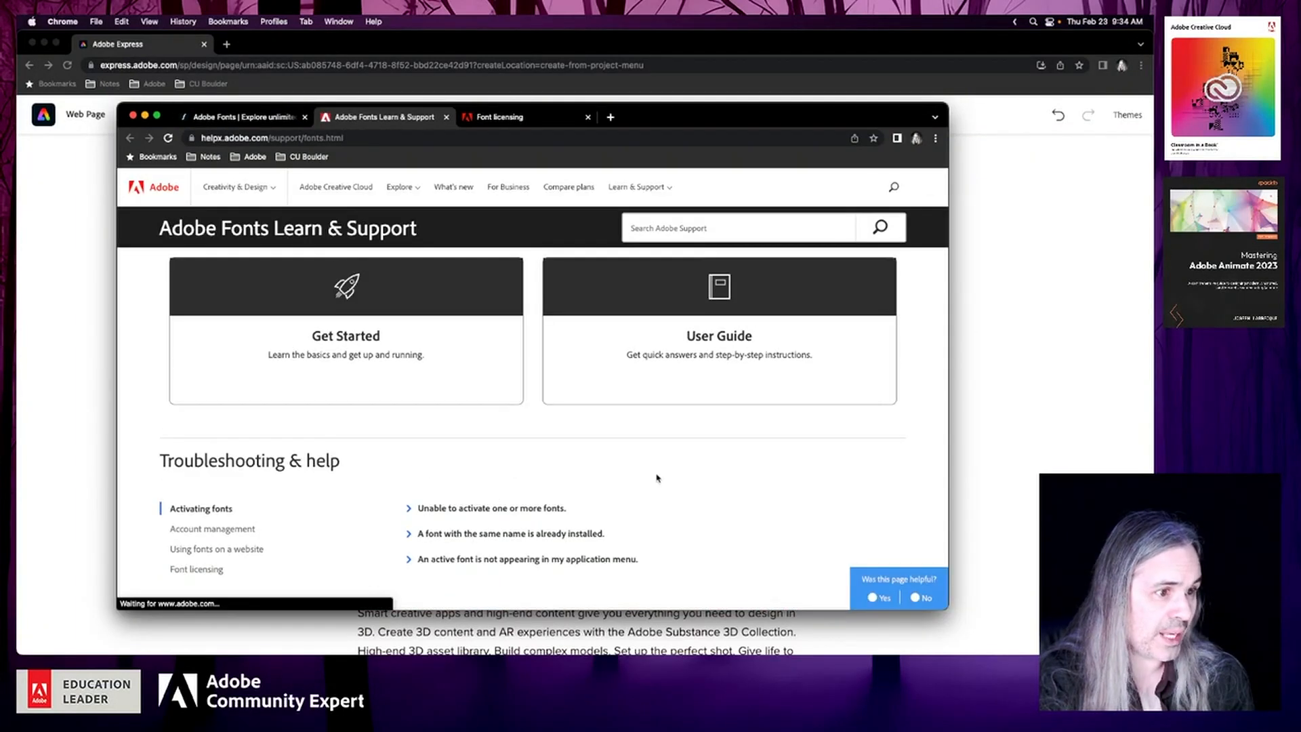
scroll(648, 458, down, 5)
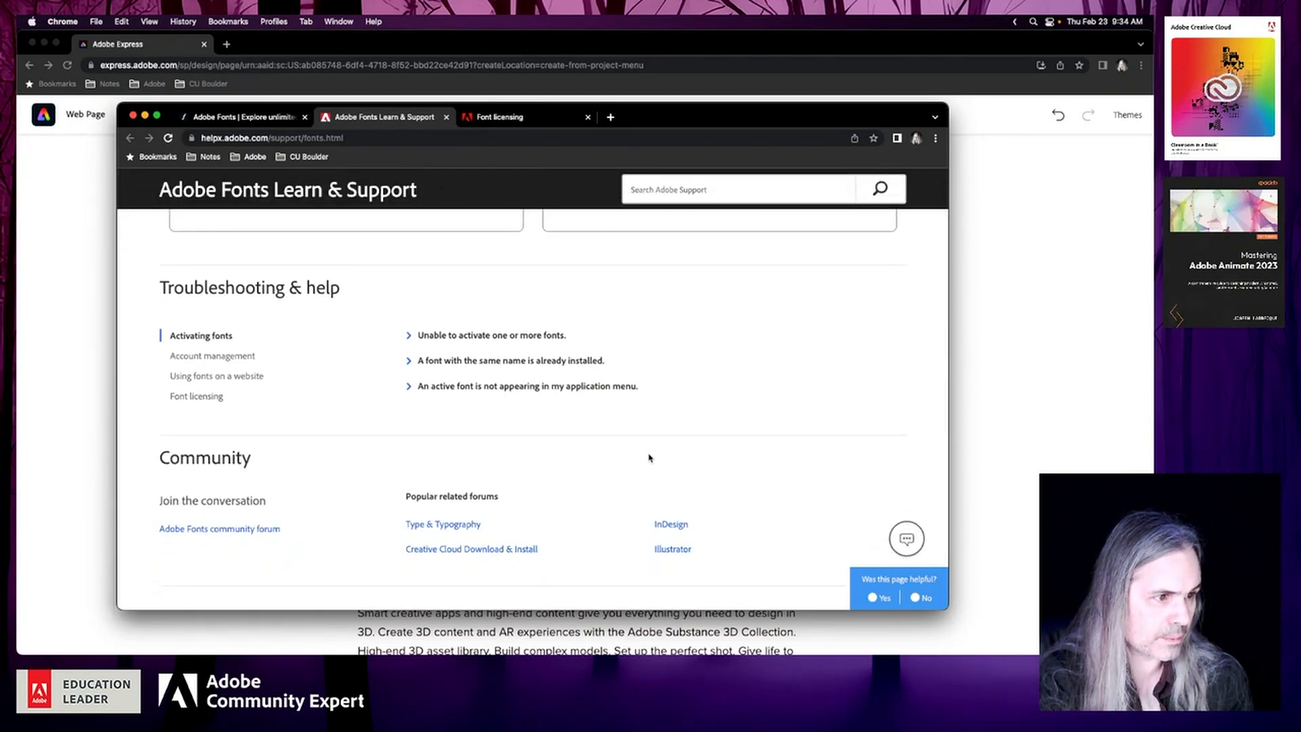
scroll(648, 458, down, 5)
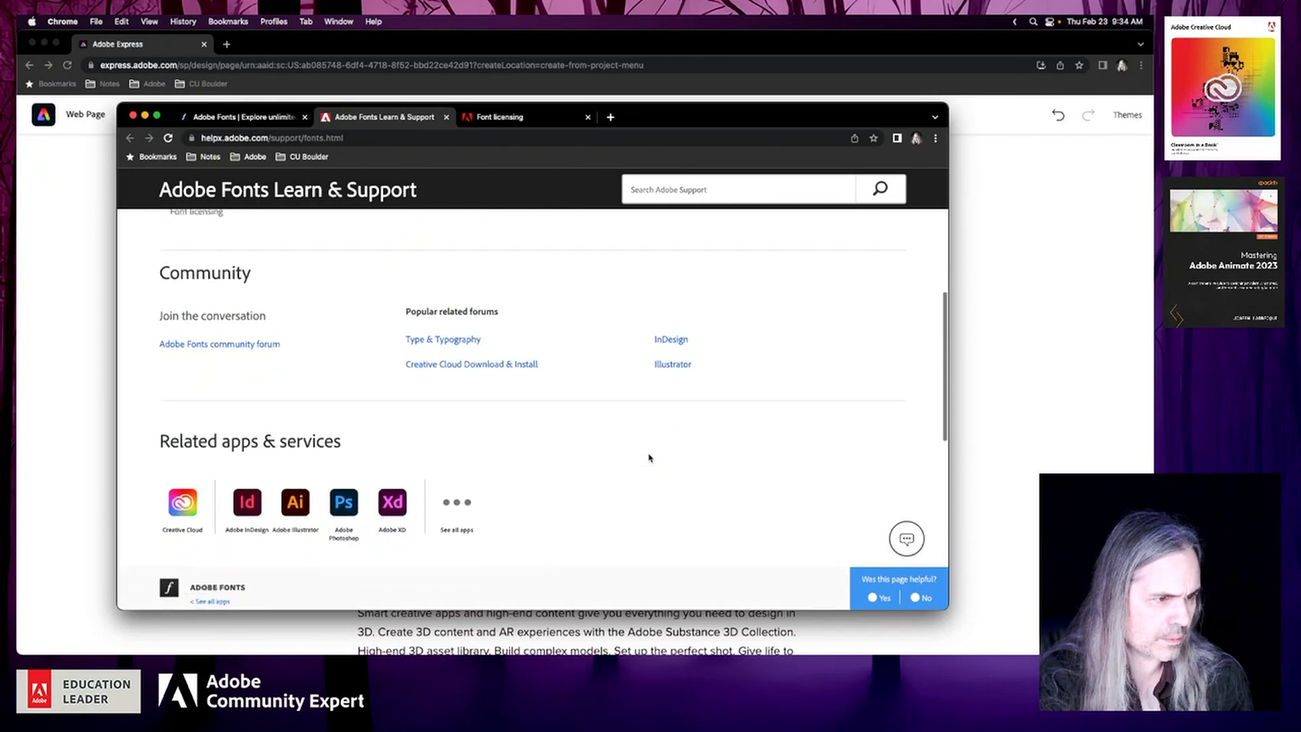
scroll(649, 458, down, 3)
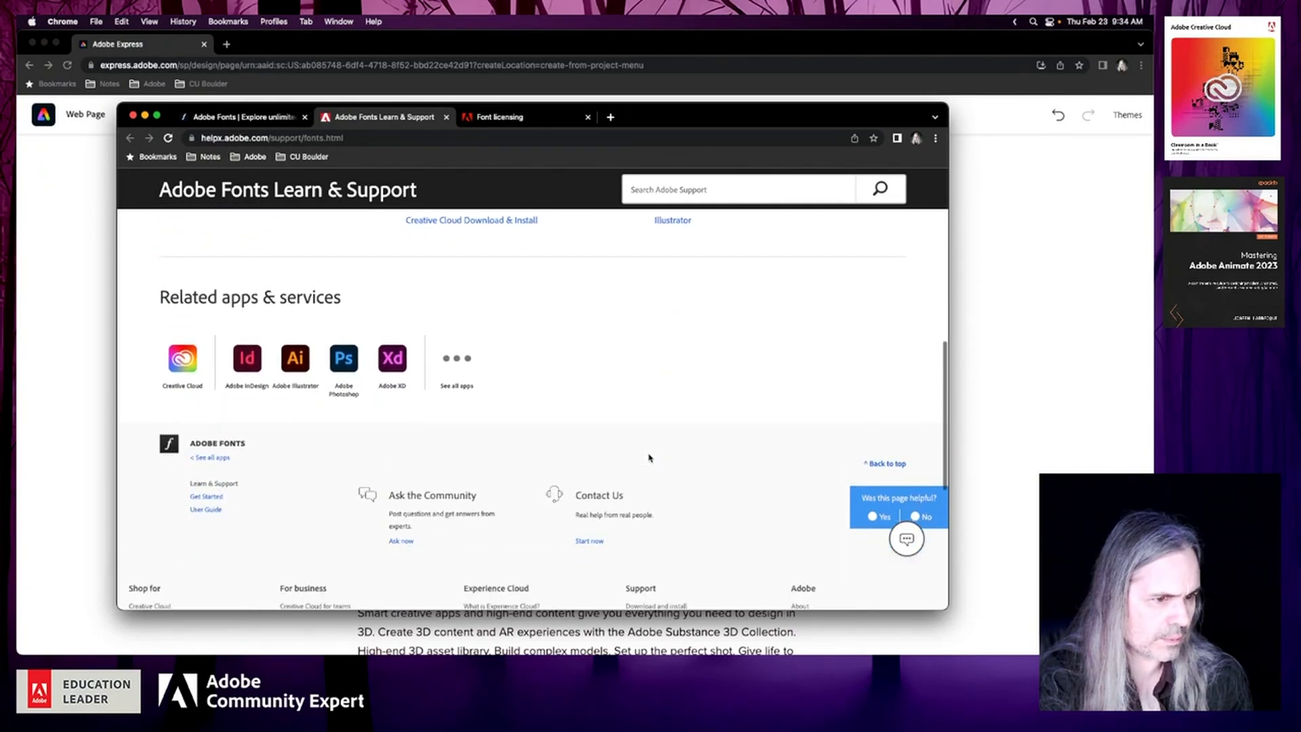
scroll(648, 459, down, 2)
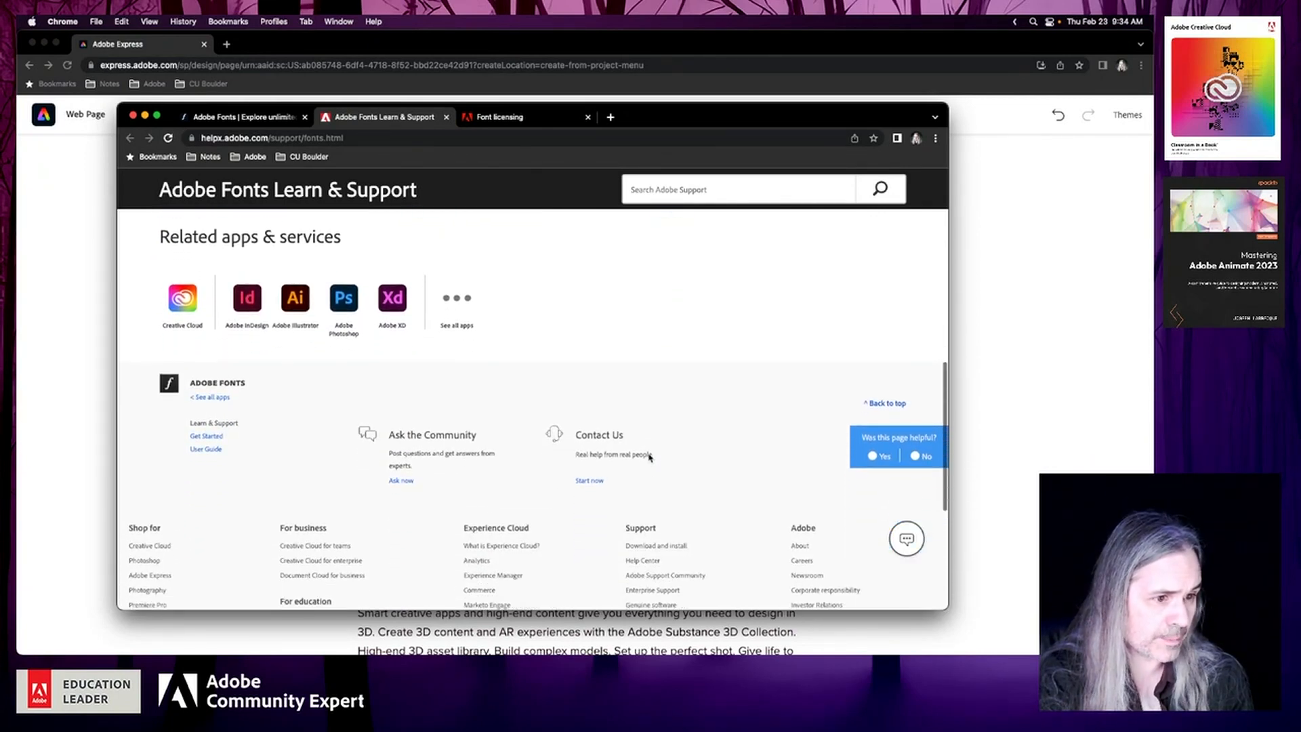
click(206, 436)
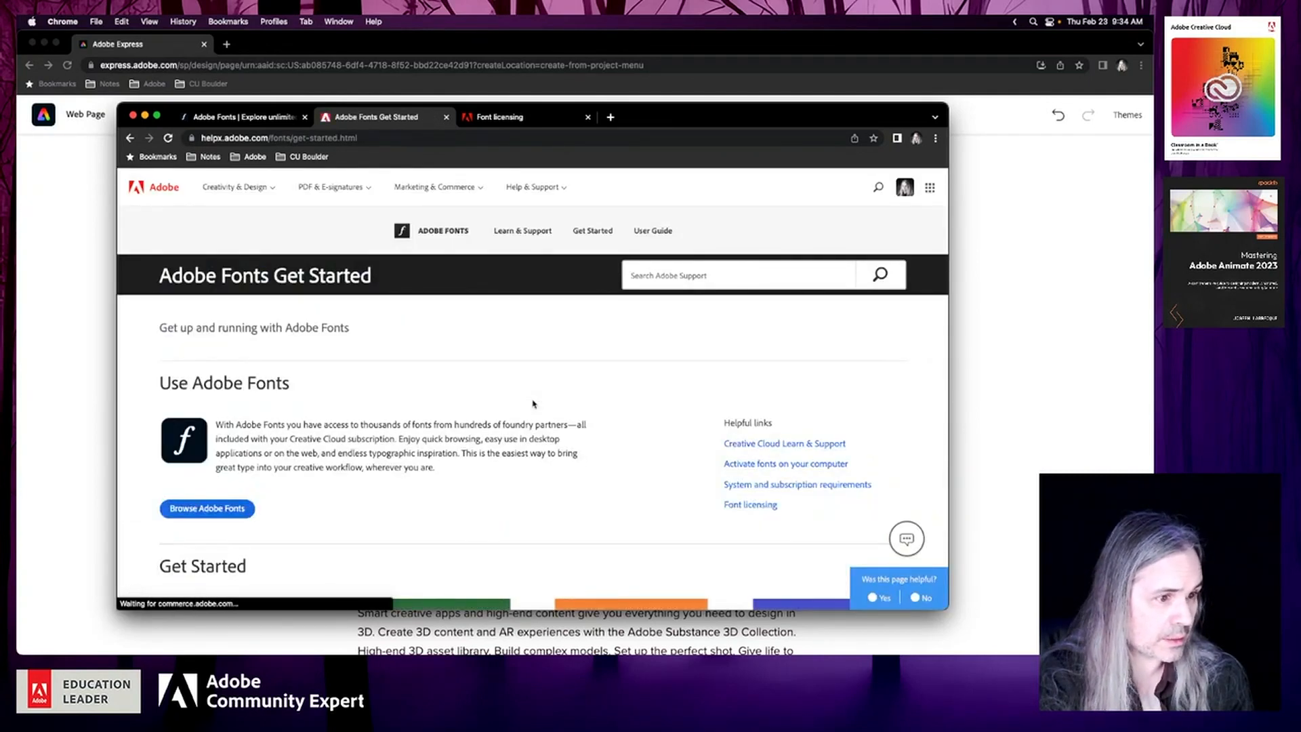
Copy the introductory paragraph under Use Adobe Fonts and move that browser window away from the Express web page
scroll(533, 404, down, 2)
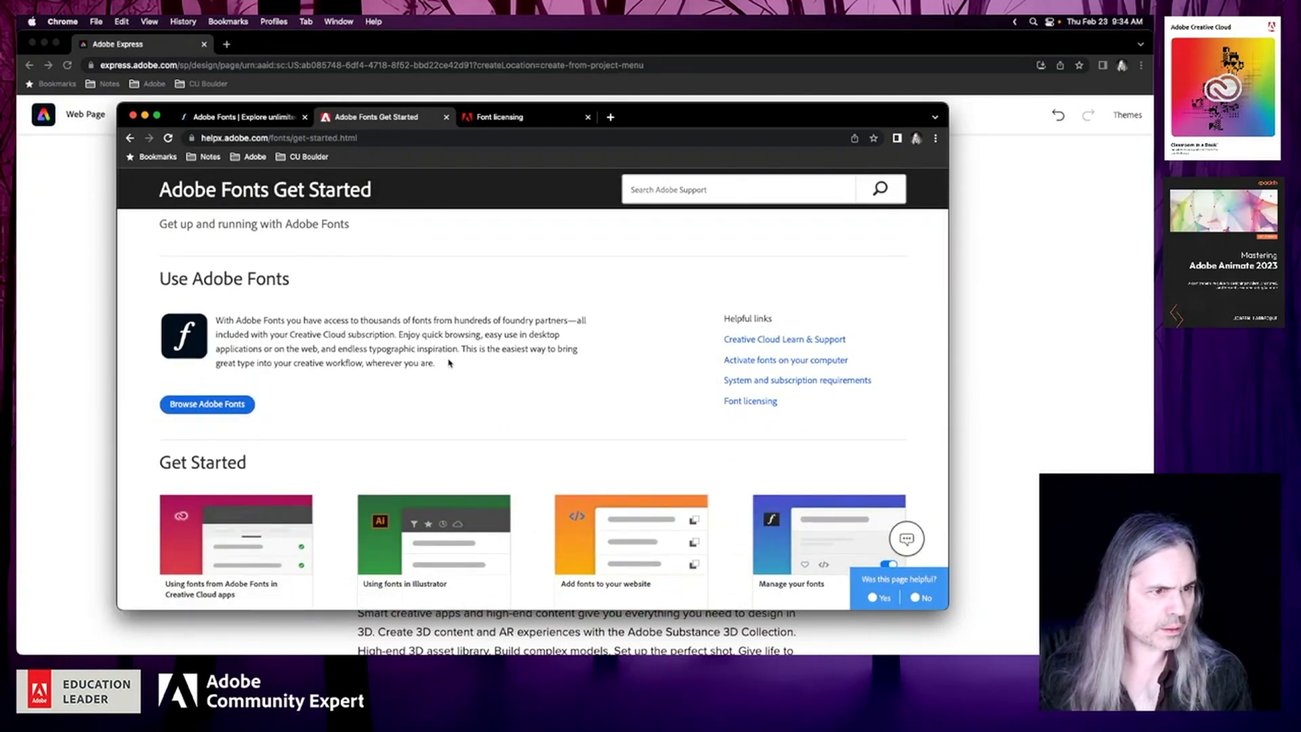
drag(449, 364, 207, 320)
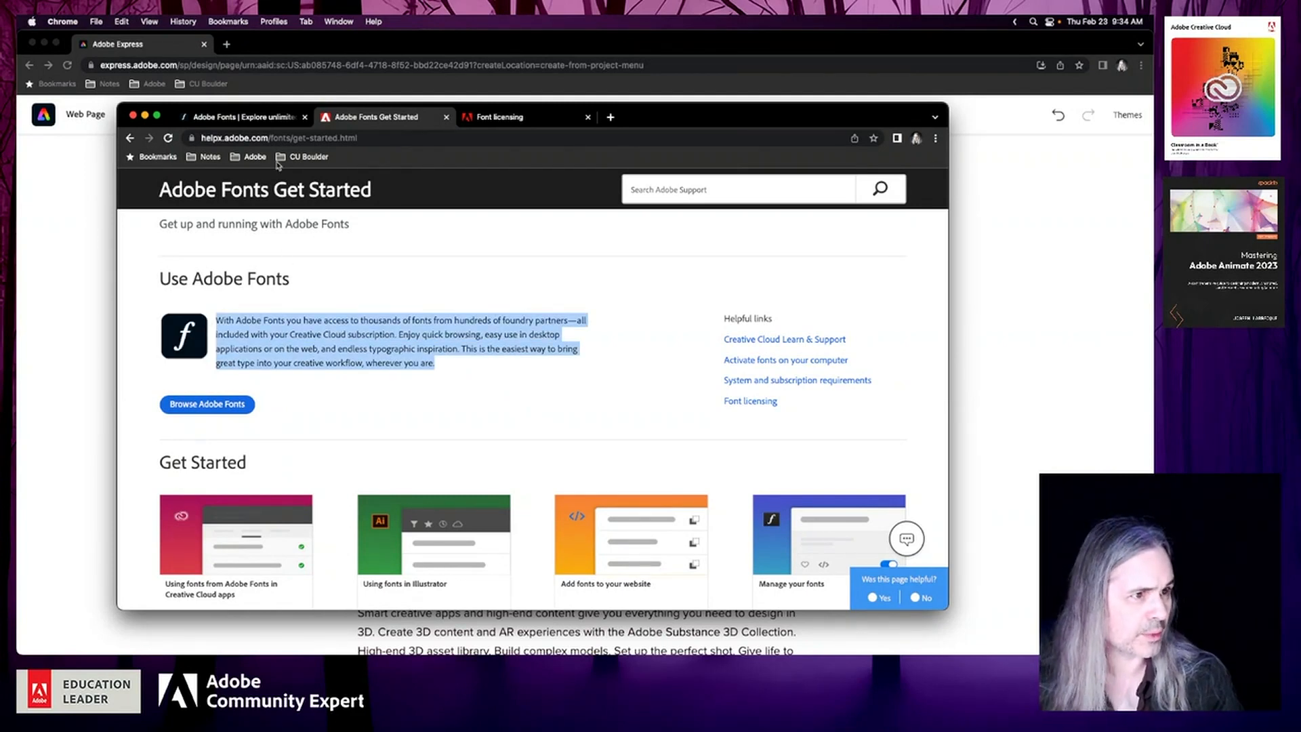
click(263, 118)
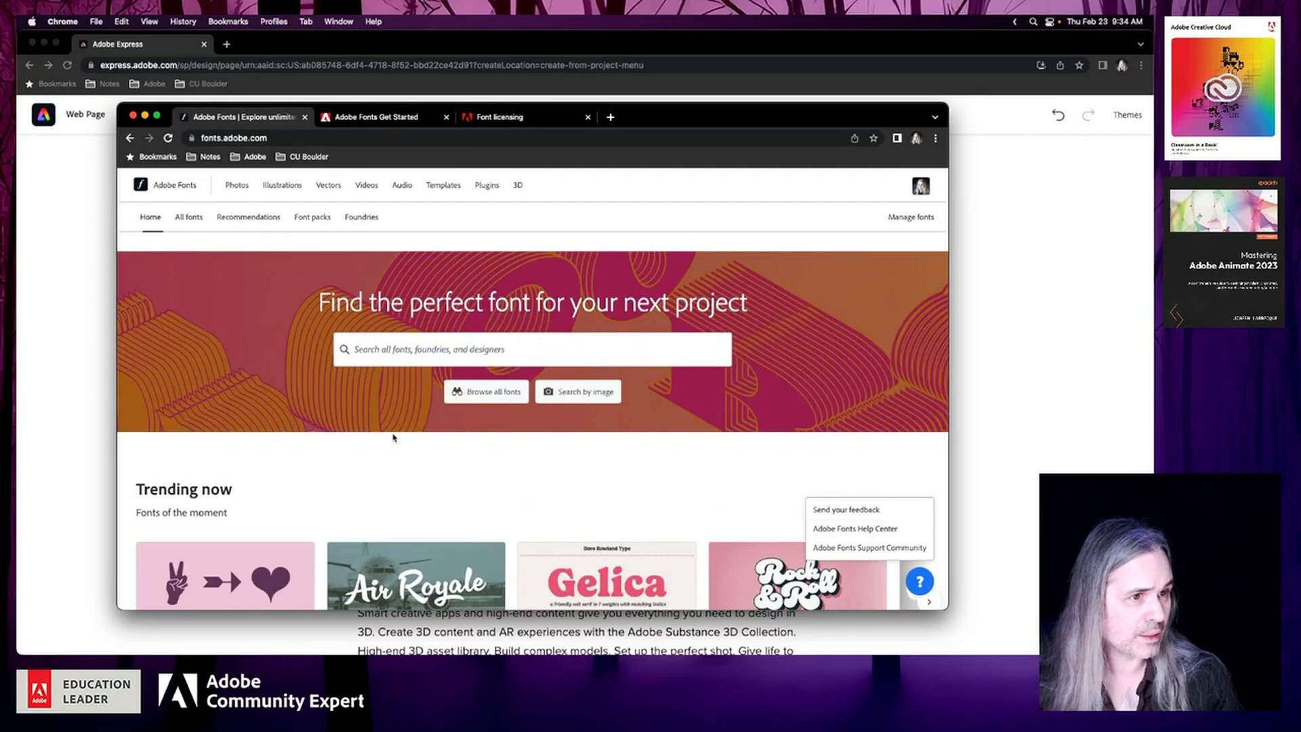
click(379, 122)
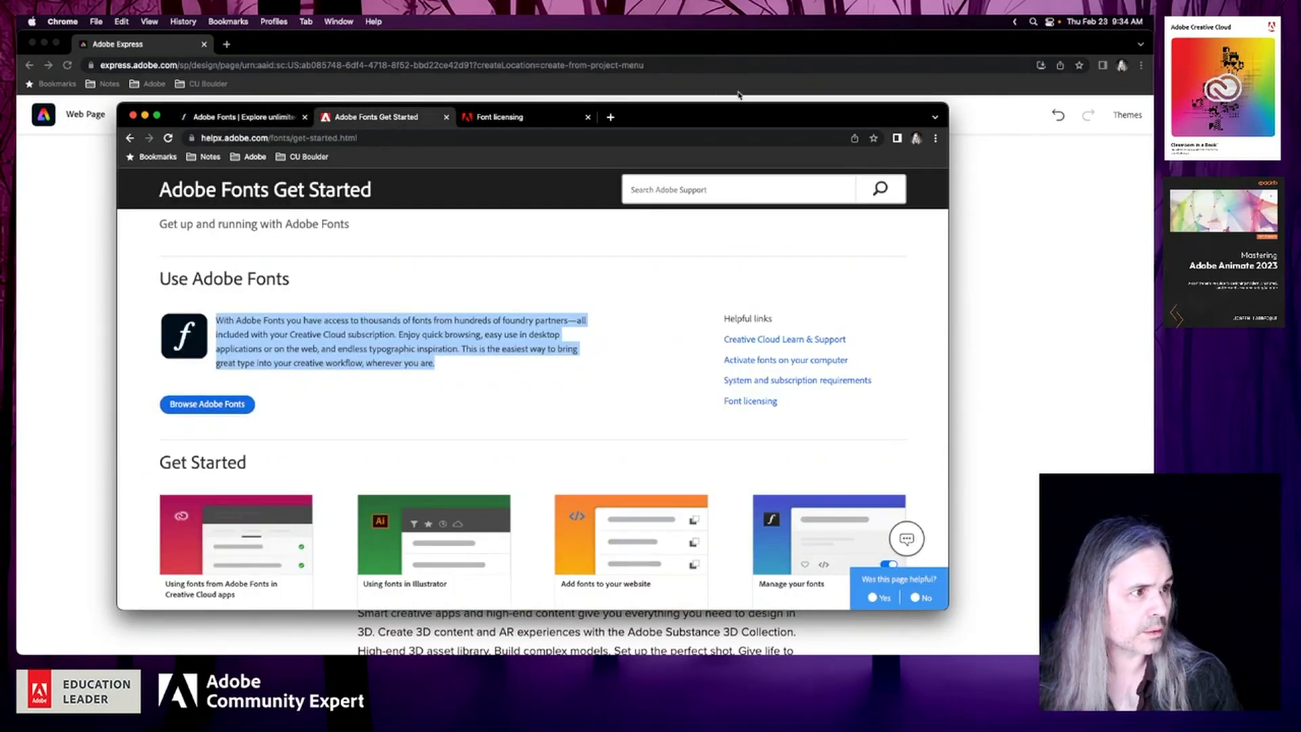
drag(741, 117, 1152, 120)
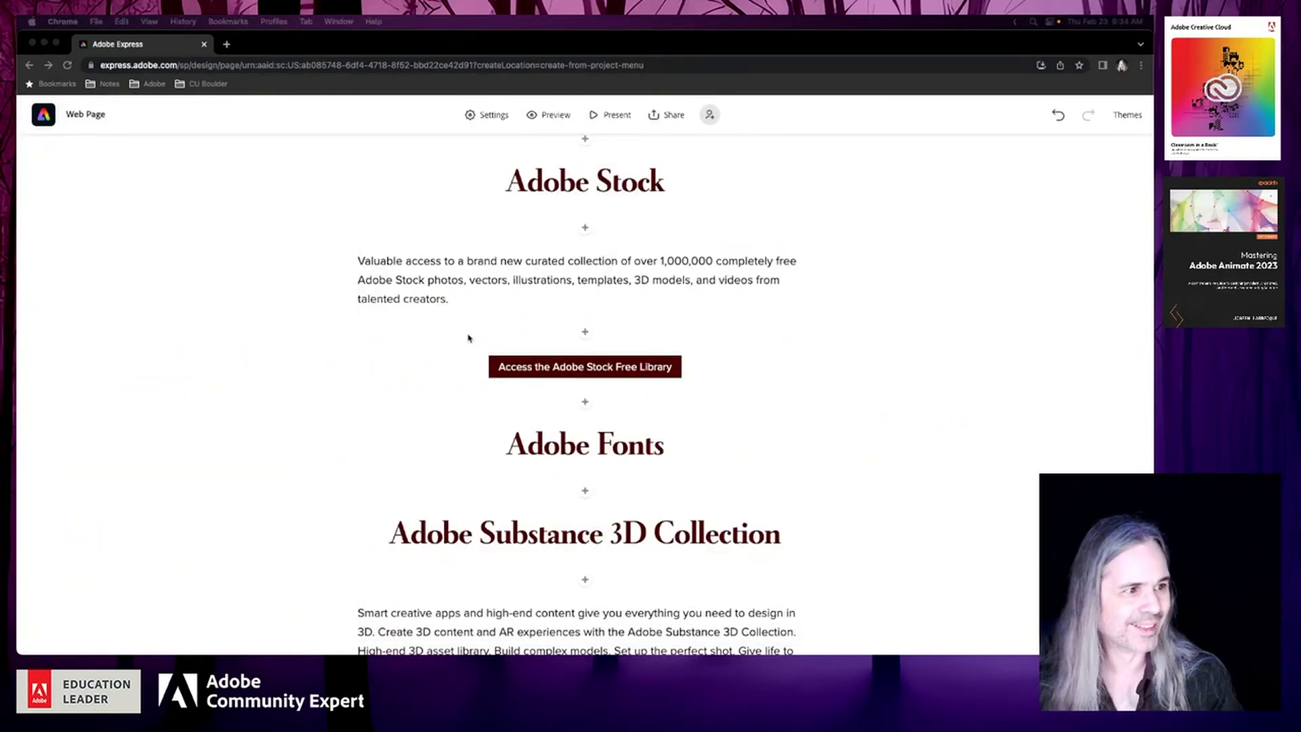
Insert a text block below the Adobe Fonts heading and paste the copied introductory paragraph into it
click(586, 492)
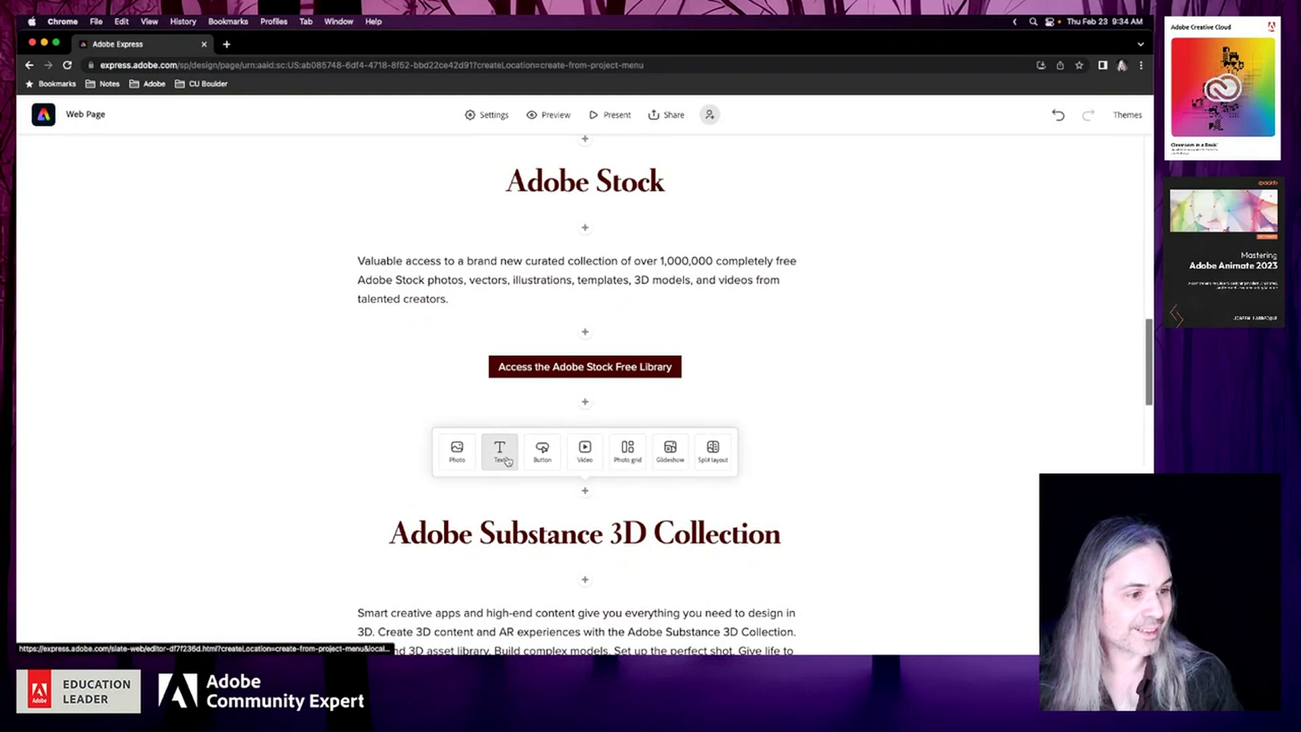
click(503, 456)
key(super+v)
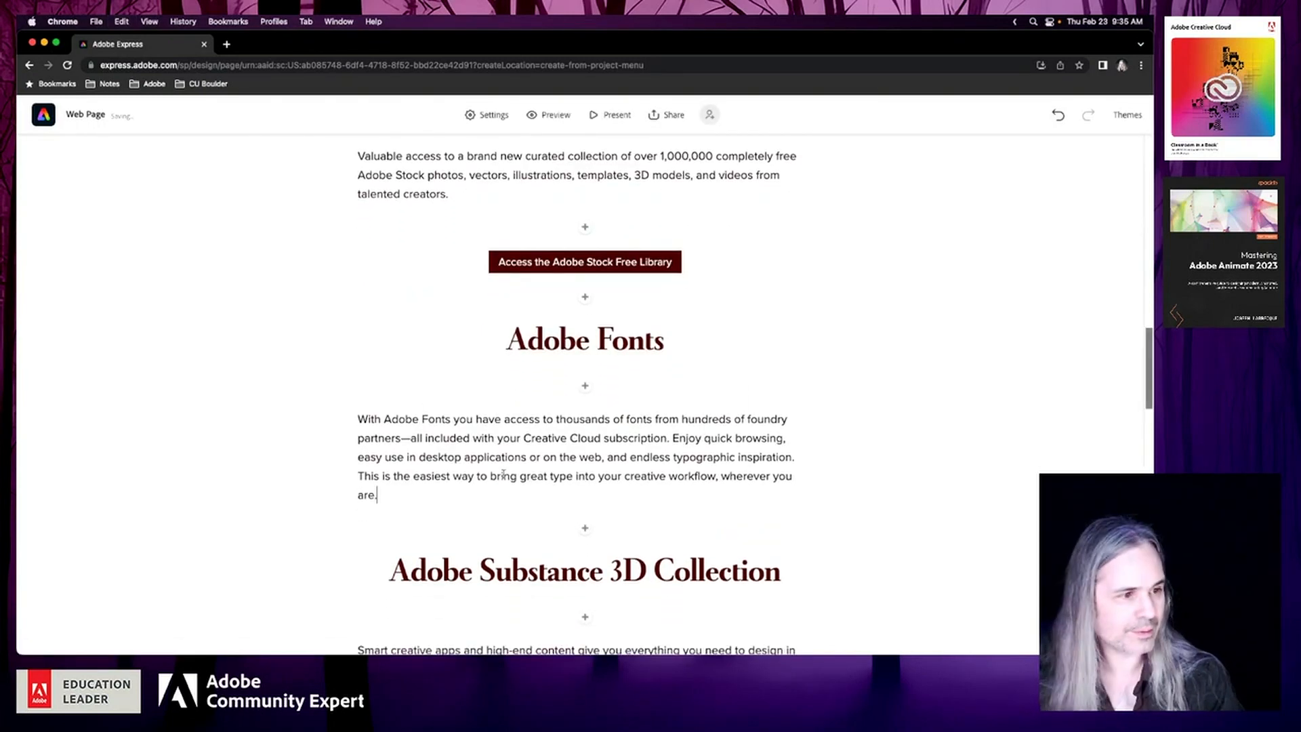
Append the sentence "A subset of fonts is included with a free Adobe ID." to the Adobe Fonts description
click(463, 475)
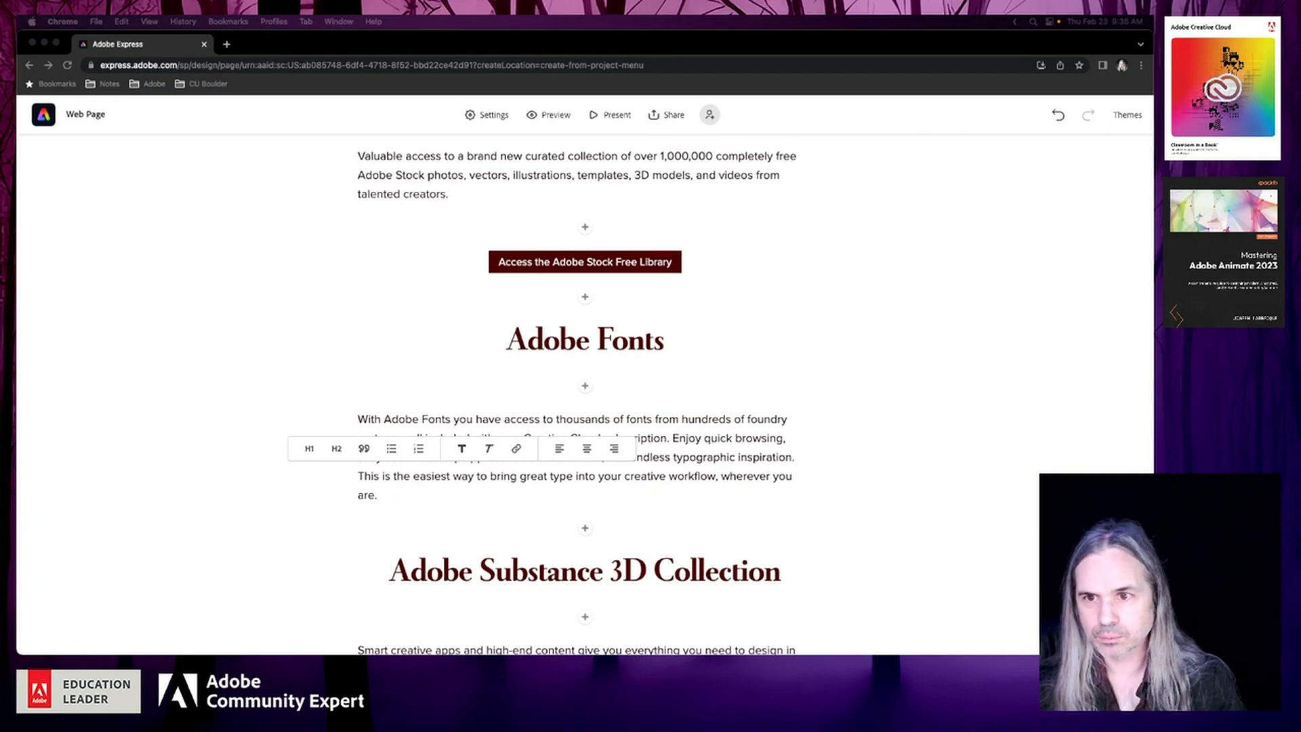
click(552, 499)
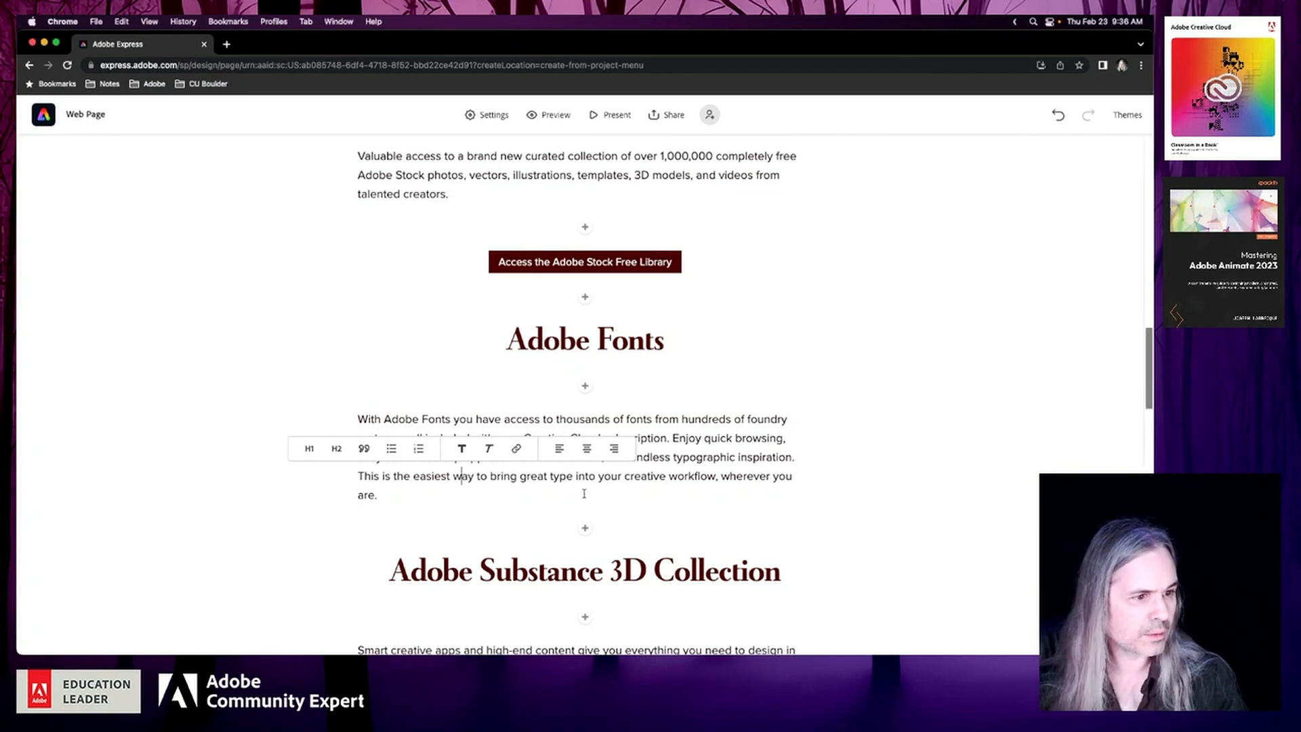
text(A )
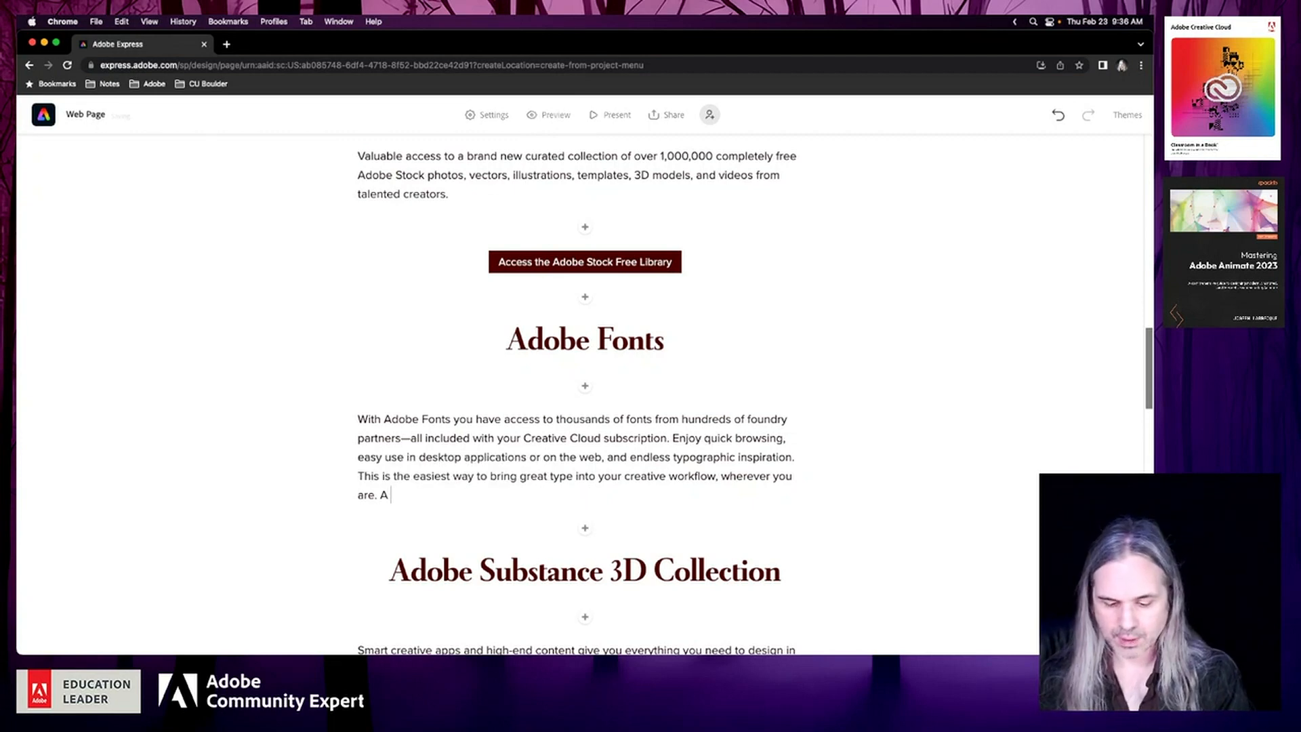
text(subset of )
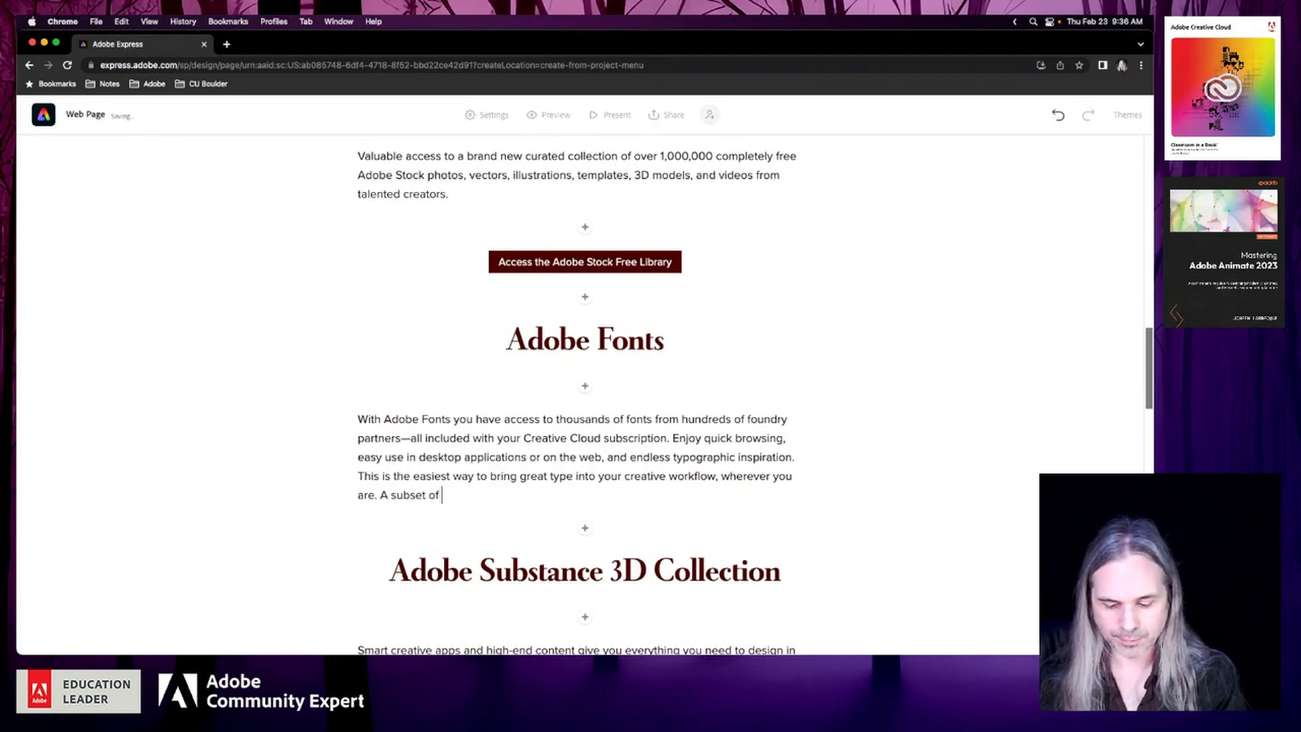
text(fonts is in)
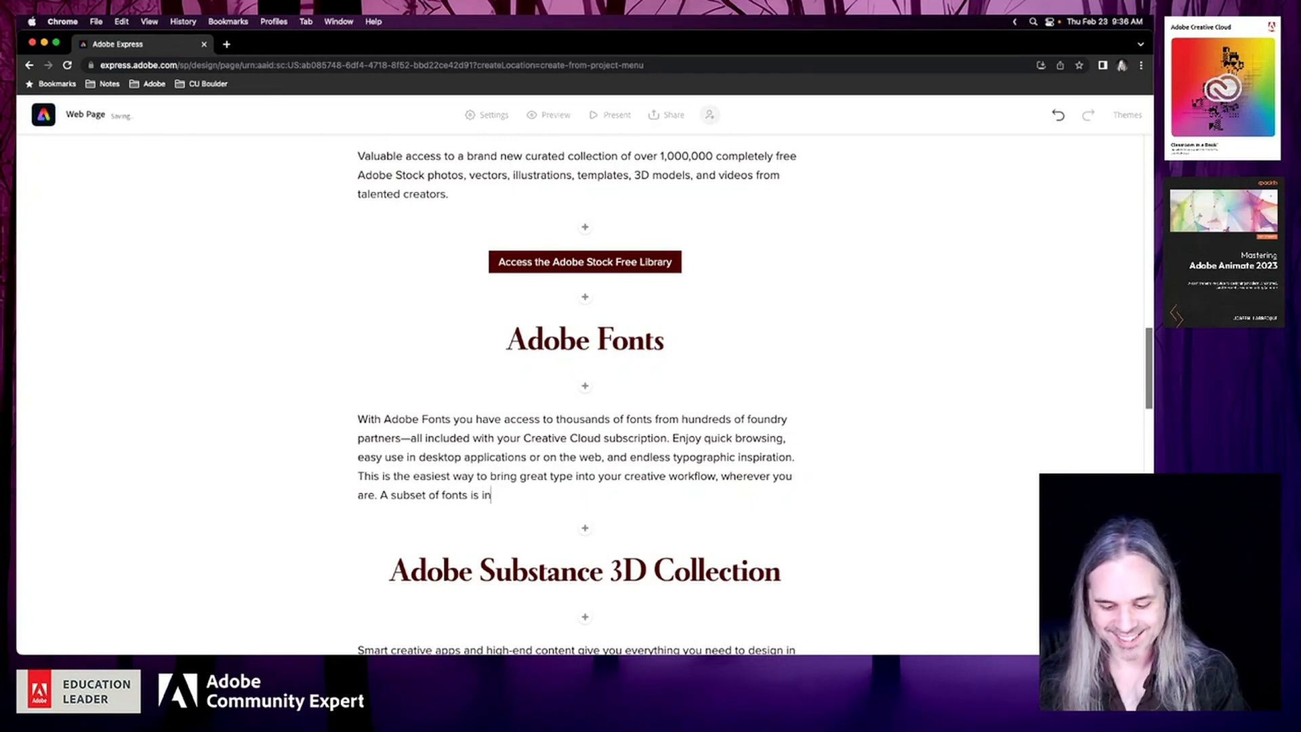
text(cluded in a fre)
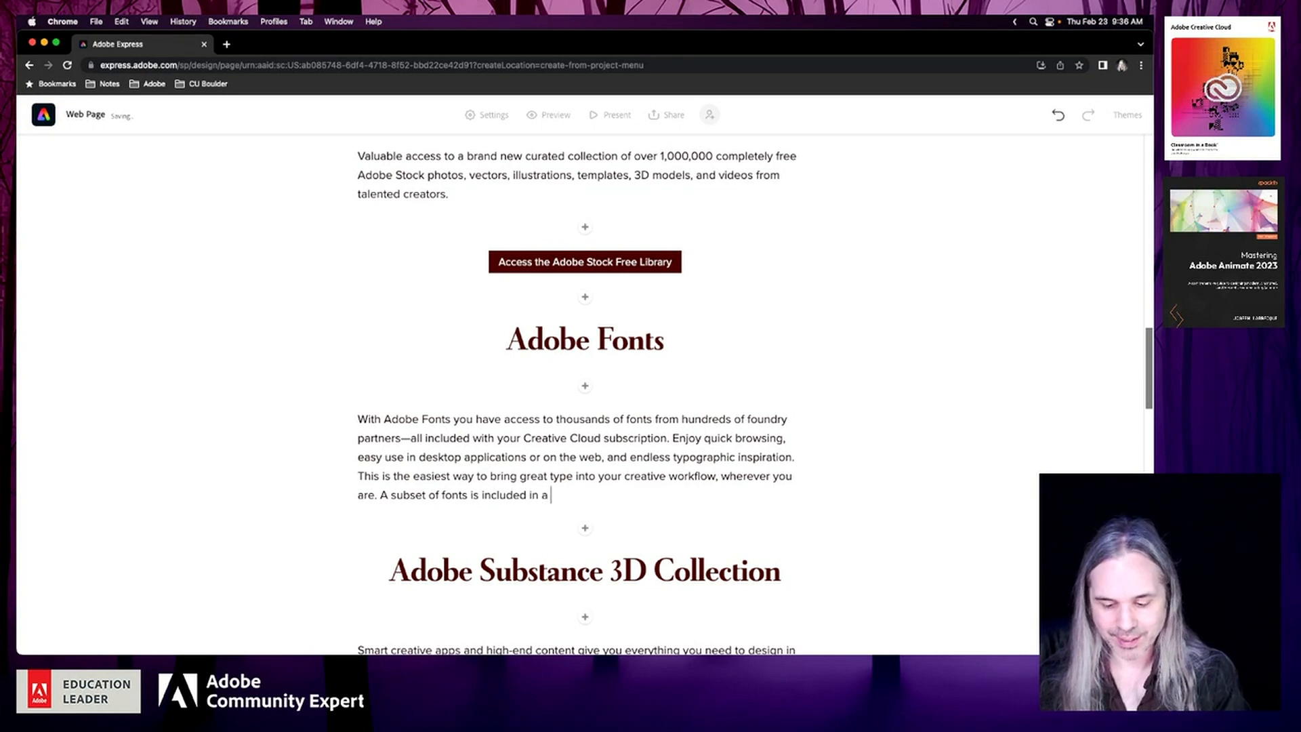
key(BackSpace)
key(BackSpace)
key(BackSpace)
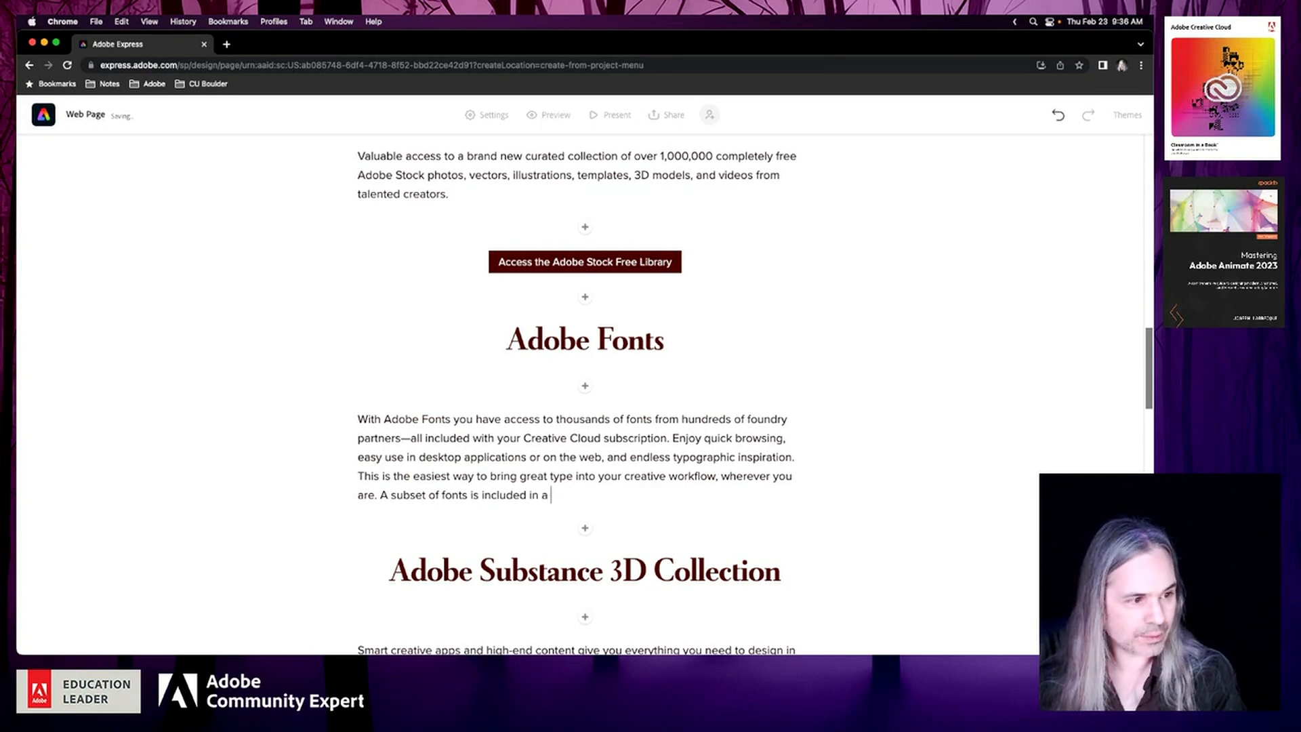
key(BackSpace)
key(BackSpace)
key(BackSpace)
key(BackSpace)
key(BackSpace)
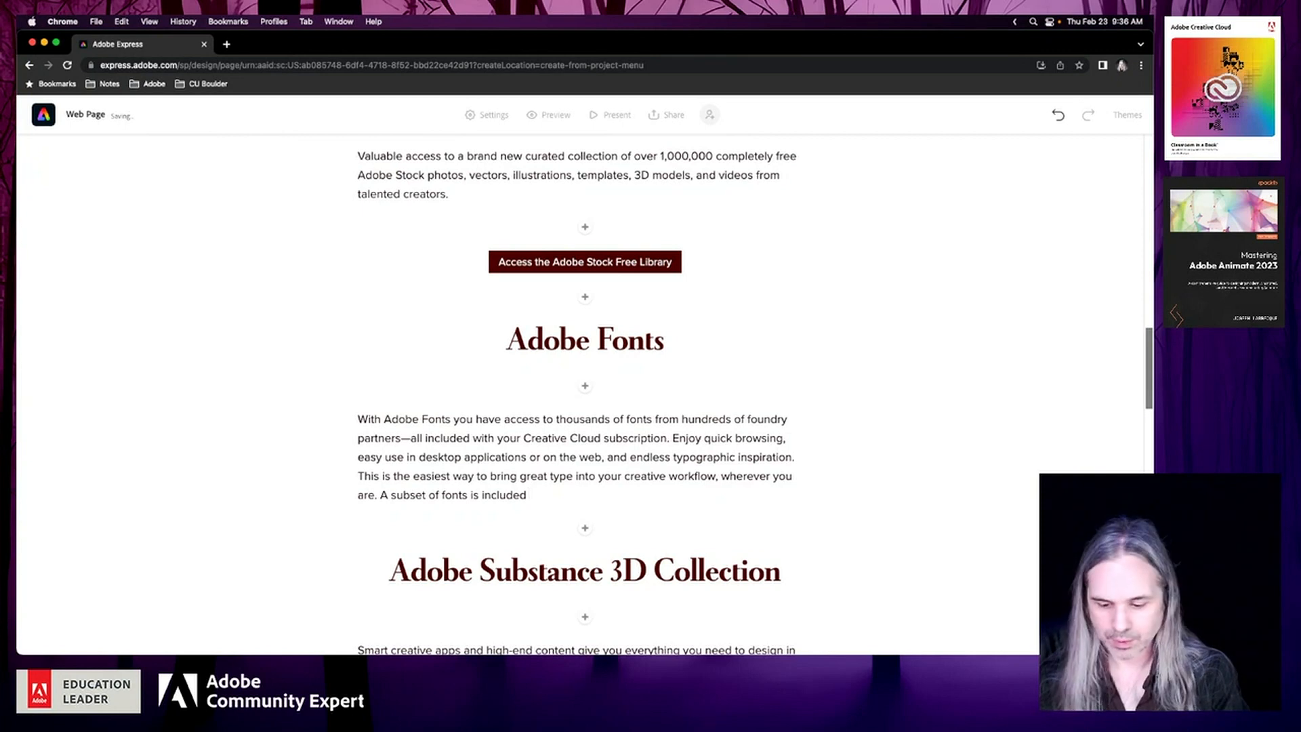
text(with a fr)
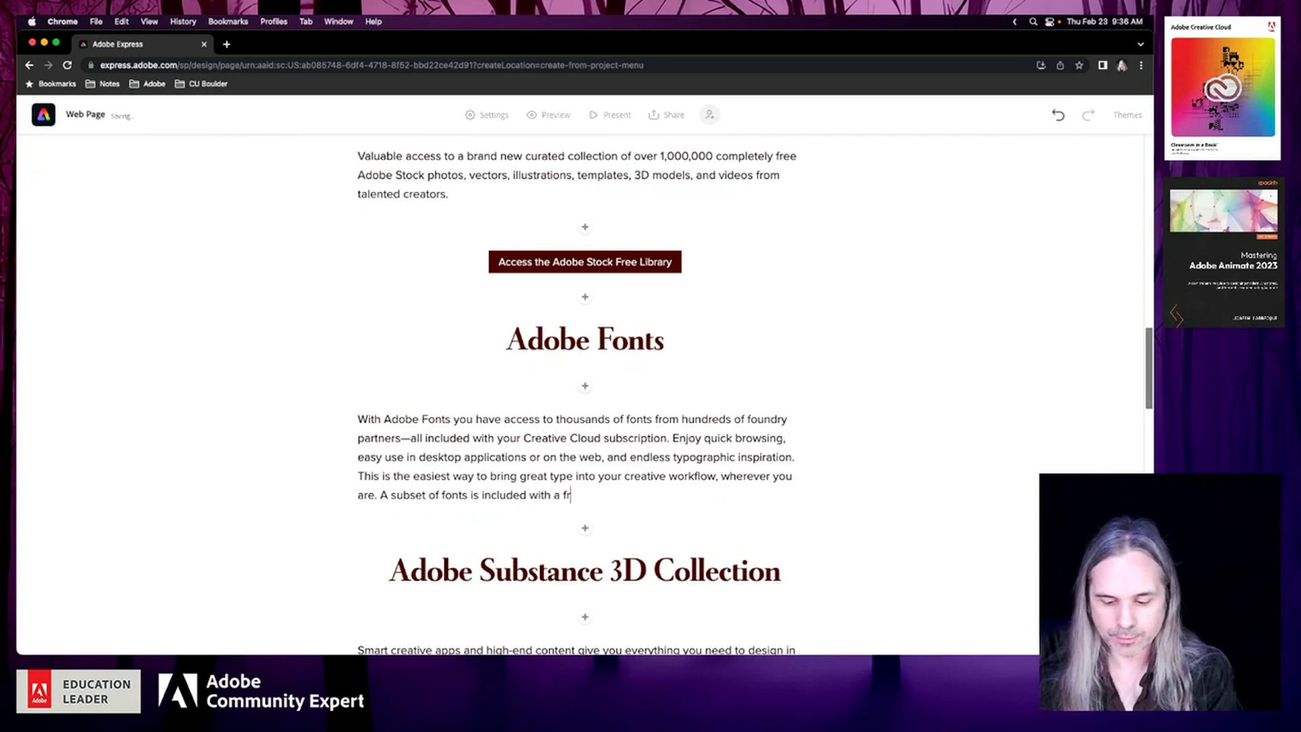
text(ee Adobe )
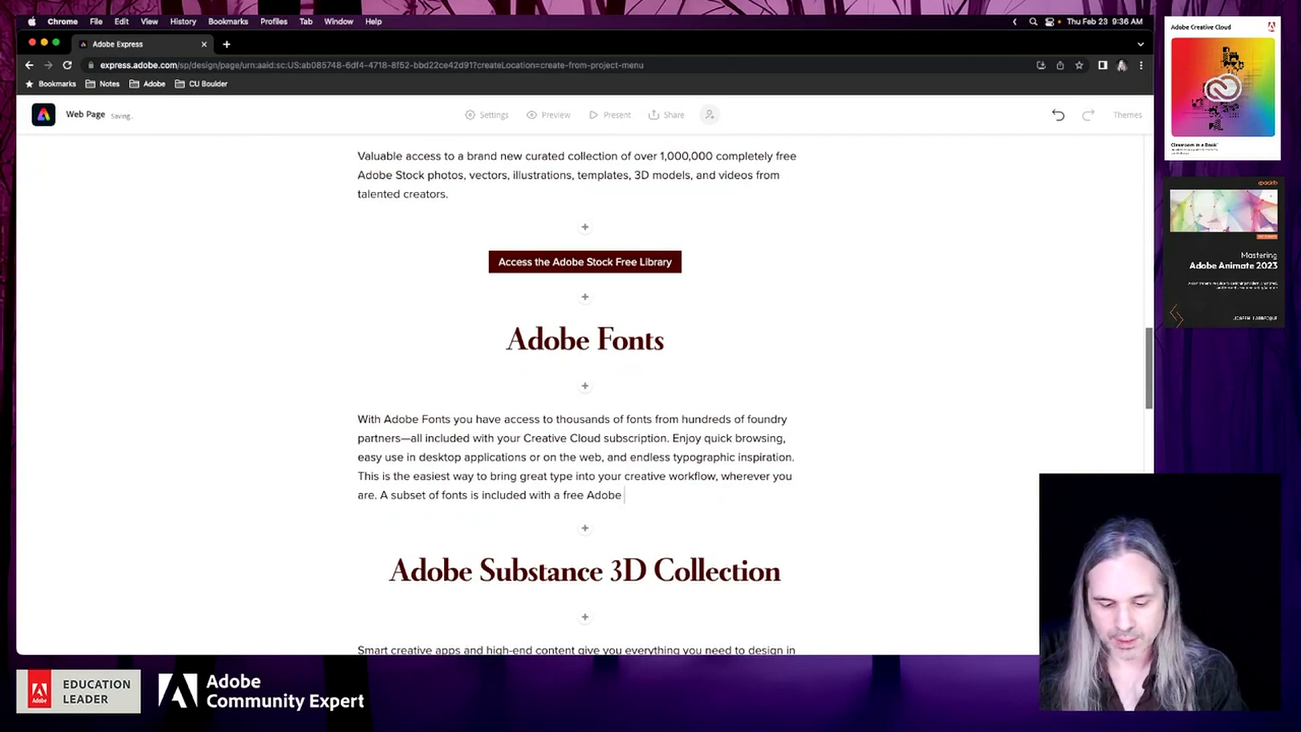
text(ID.)
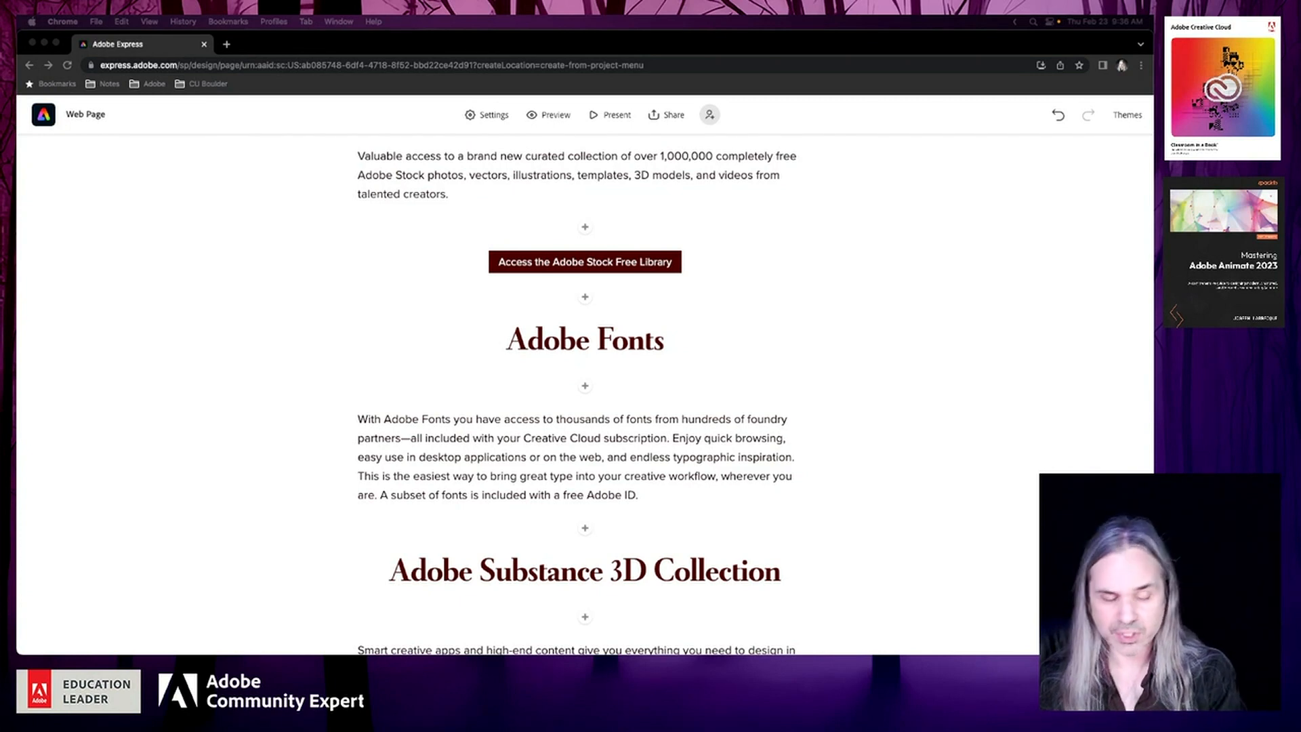
click(584, 530)
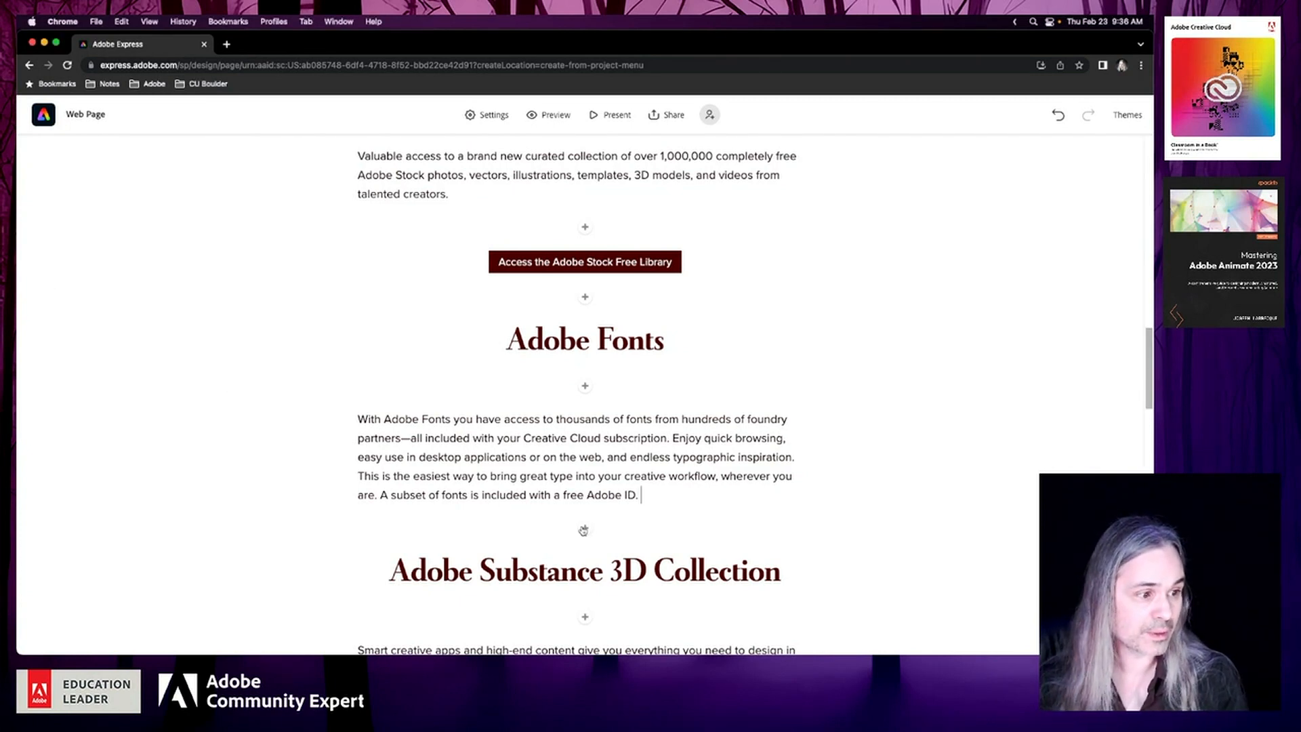
click(584, 530)
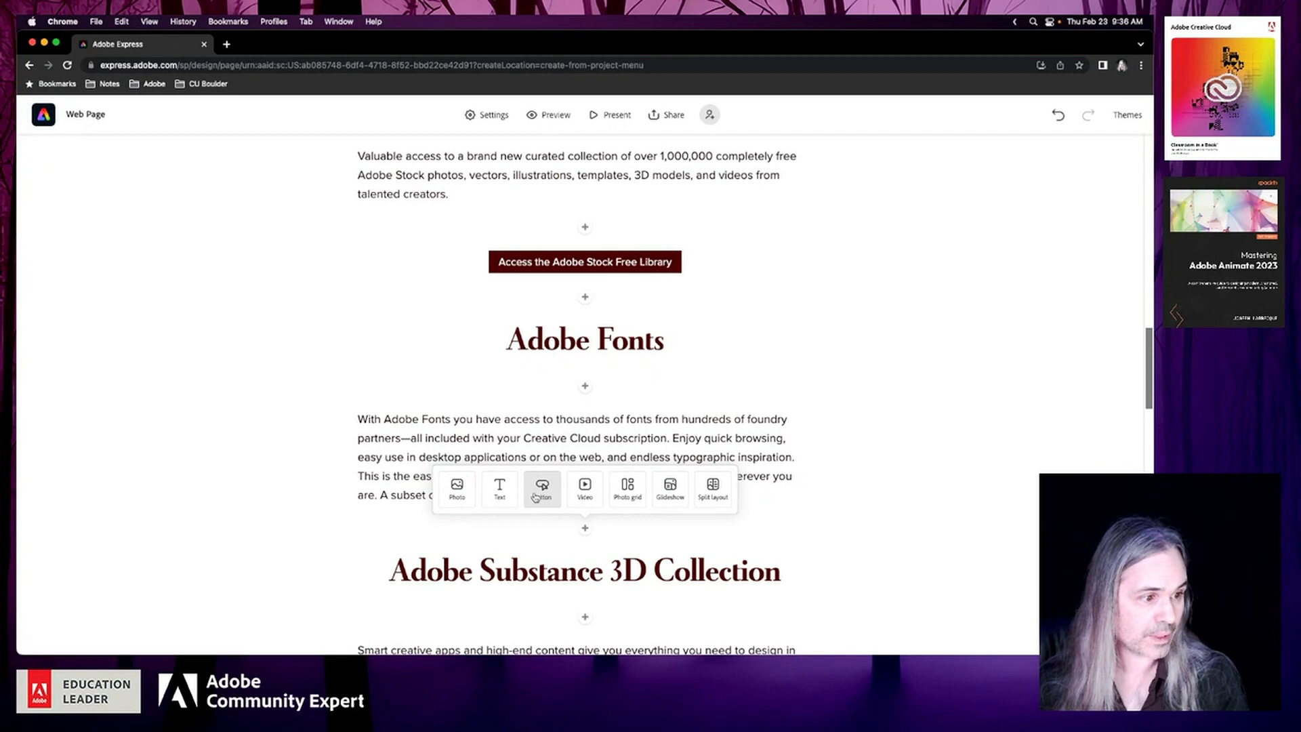
click(536, 497)
click(393, 469)
click(395, 419)
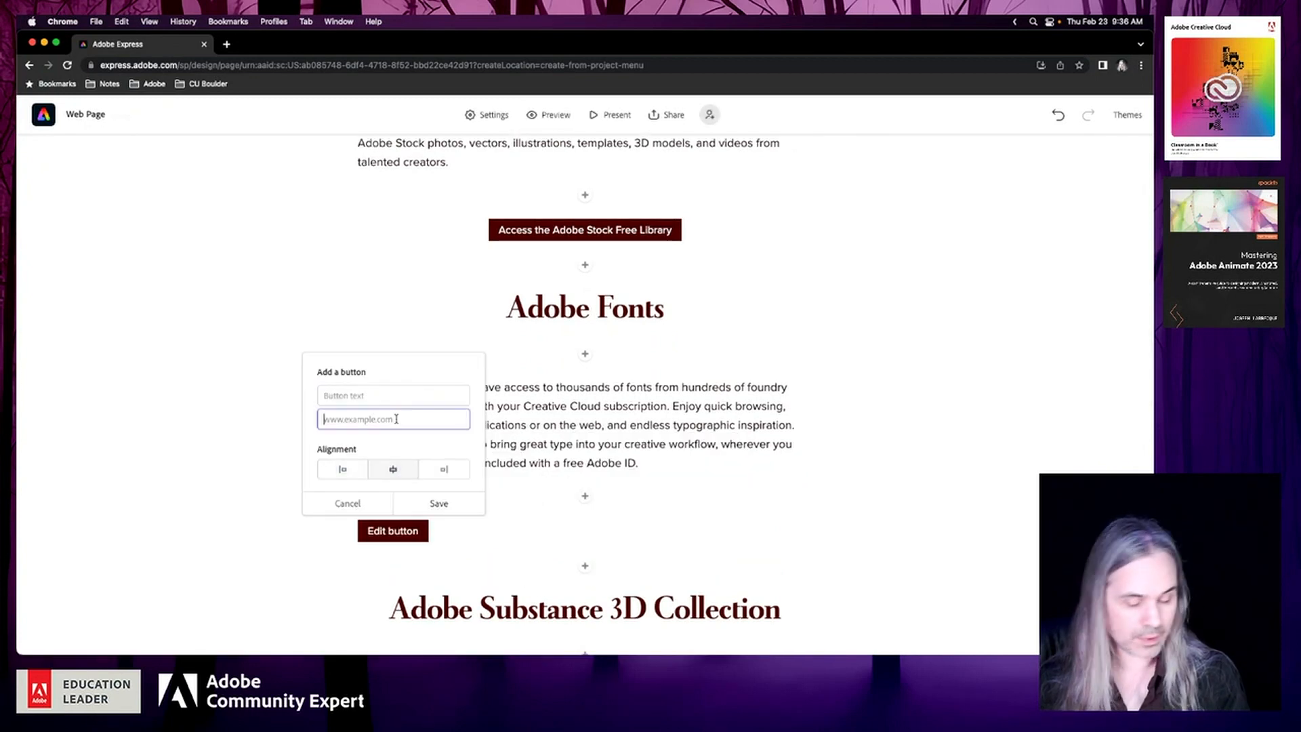
text(https://fonts.adobe.com/)
Set the new button's text to "Access Adobe Fonts" and save the button
click(396, 392)
text(A)
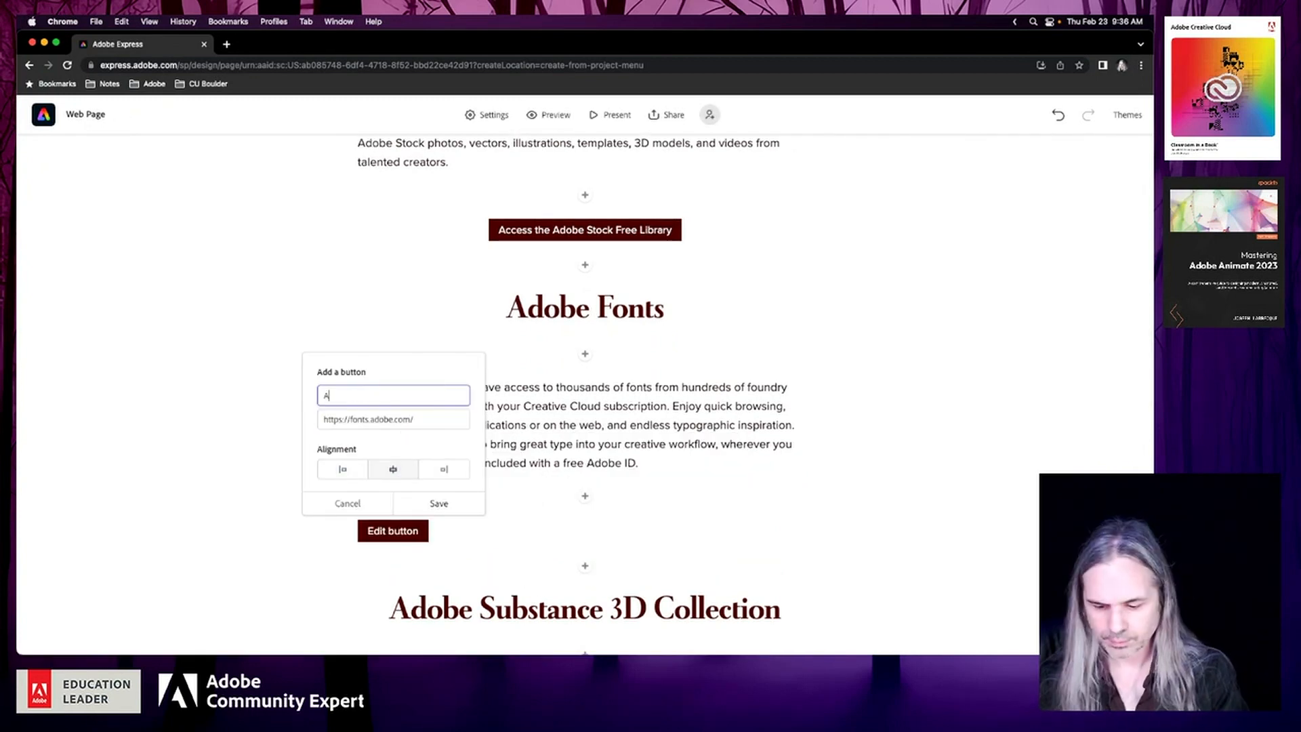
text(cccess)
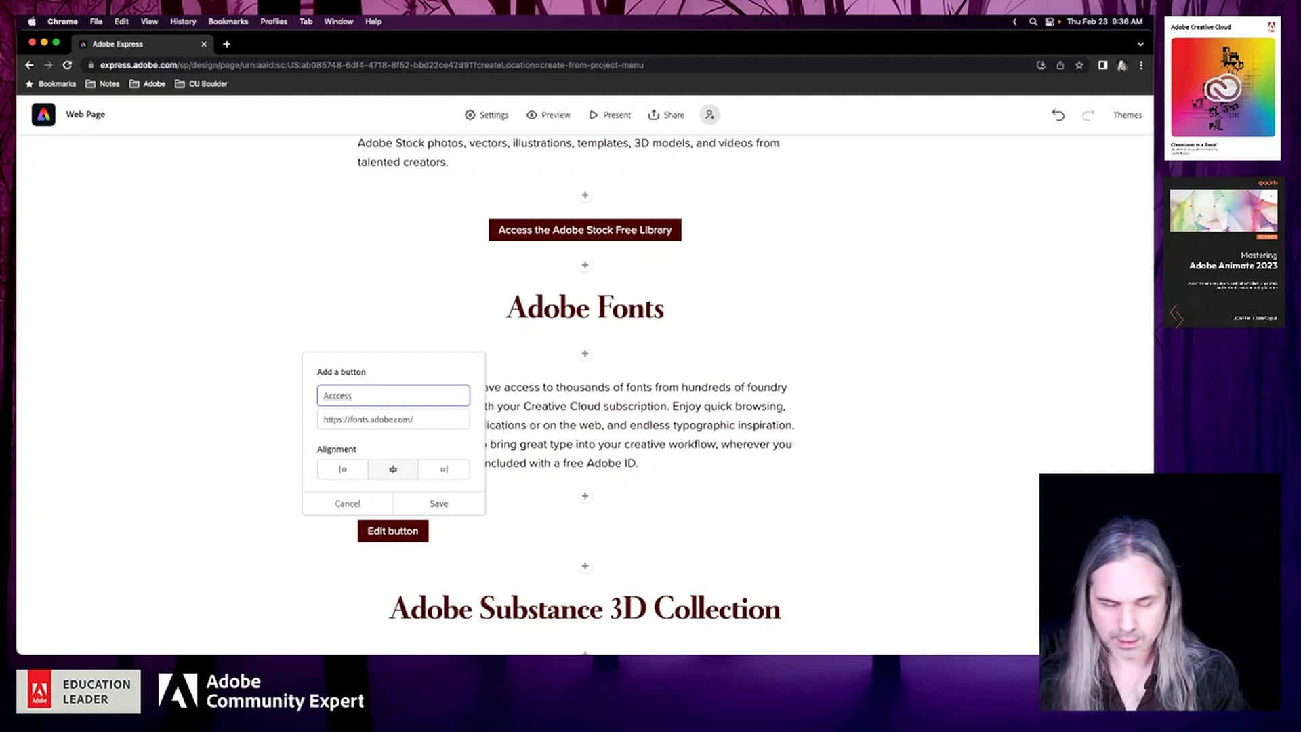
key(BackSpace)
key(BackSpace)
key(BackSpace)
key(BackSpace)
key(BackSpace)
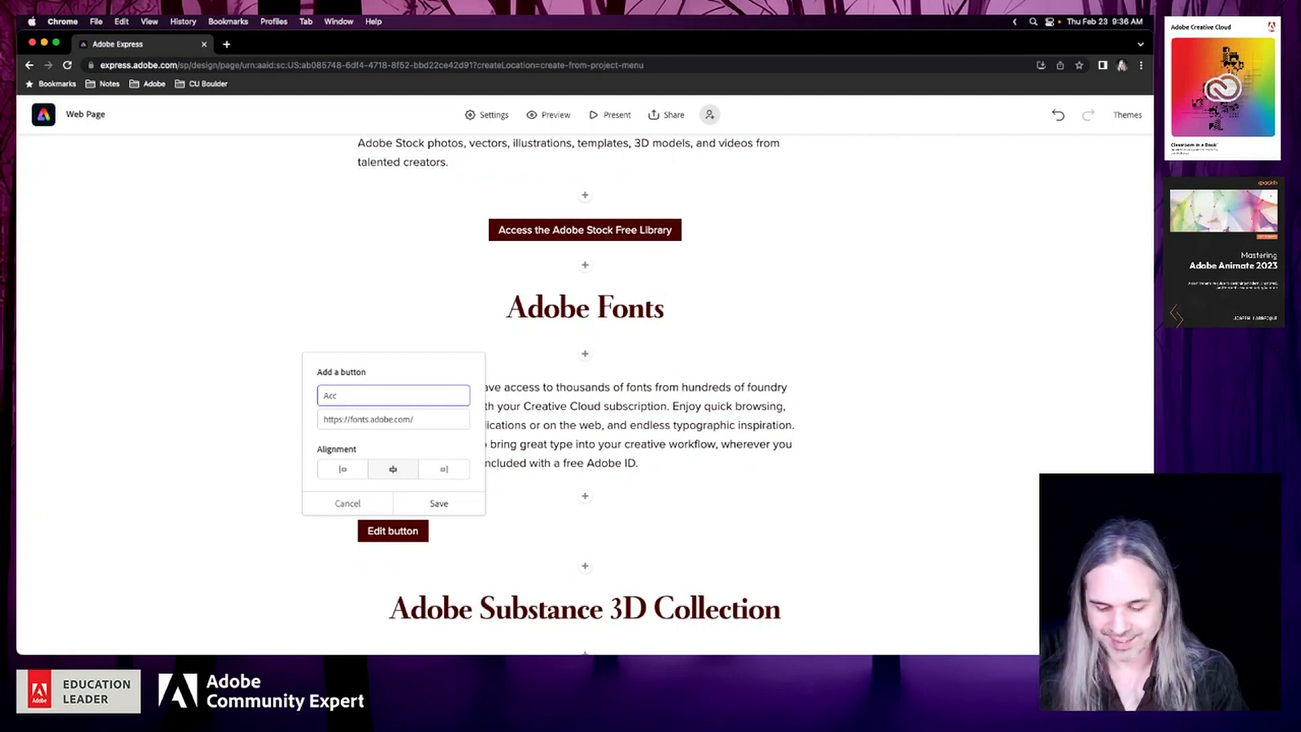
text(ess Ad)
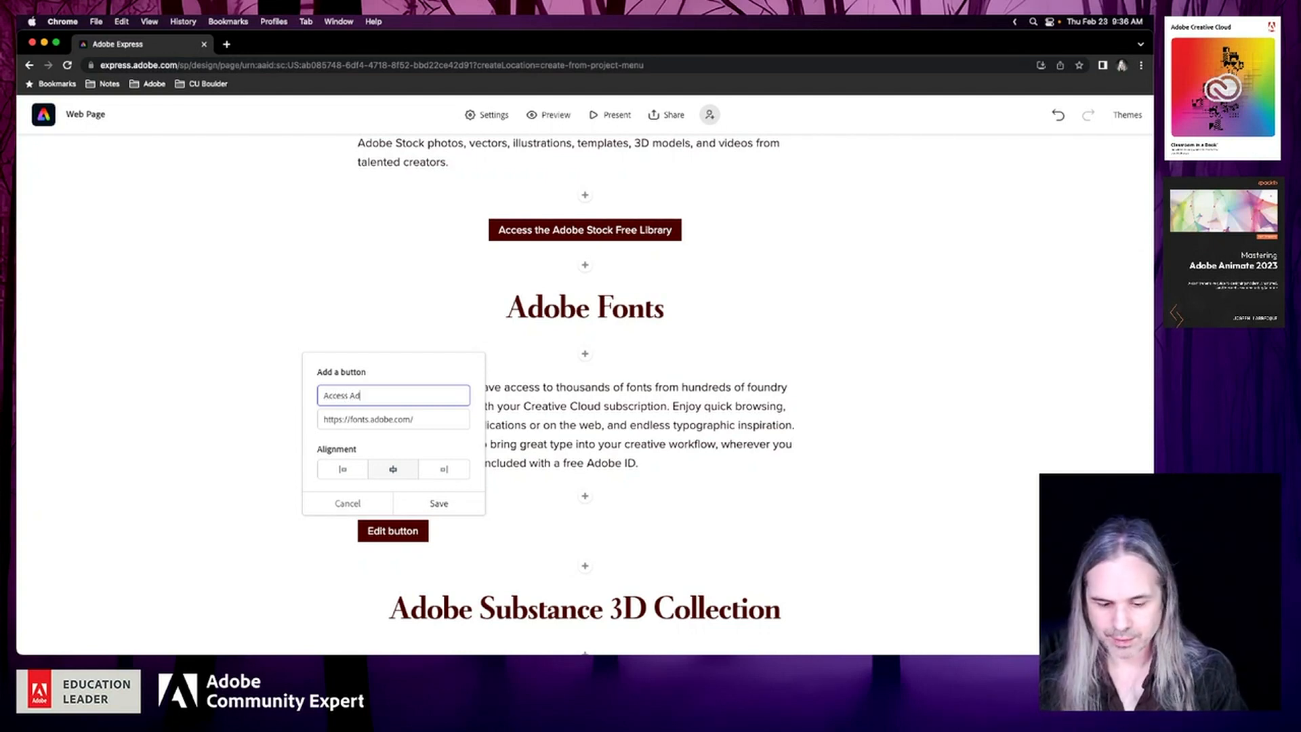
text(obe Fonts)
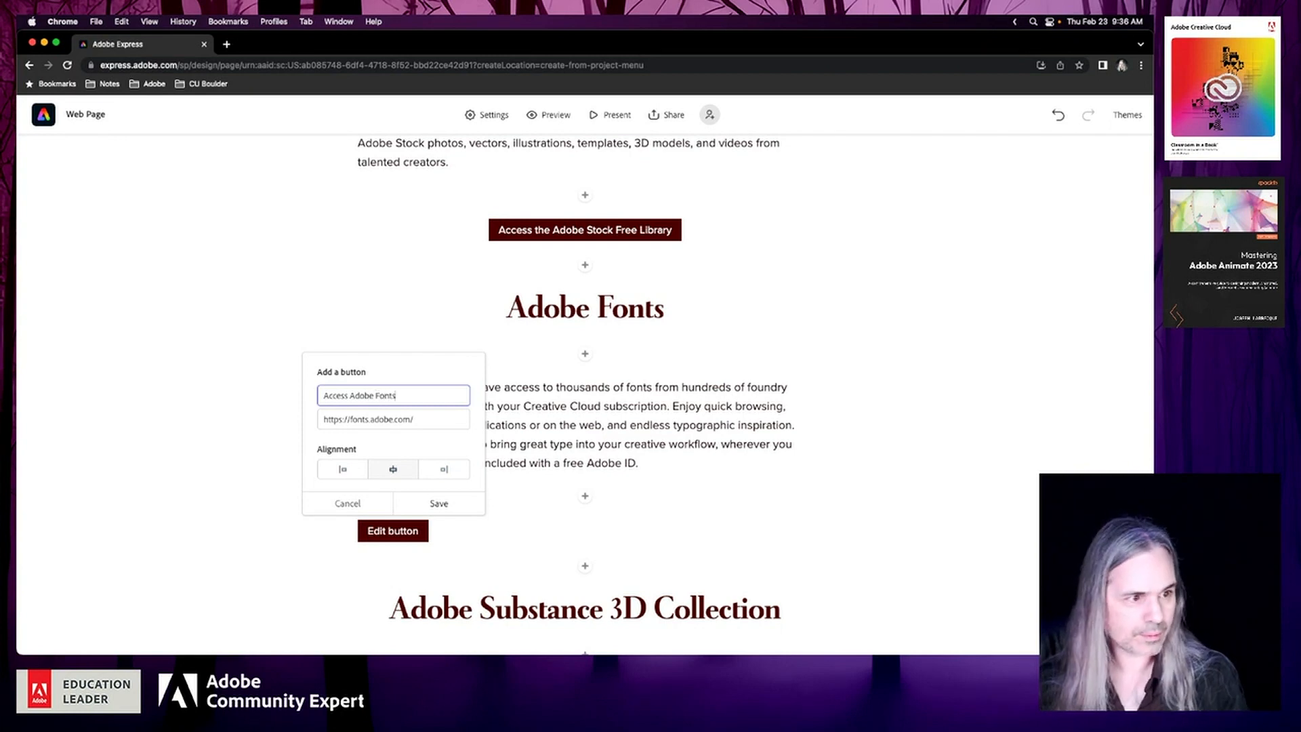
click(445, 506)
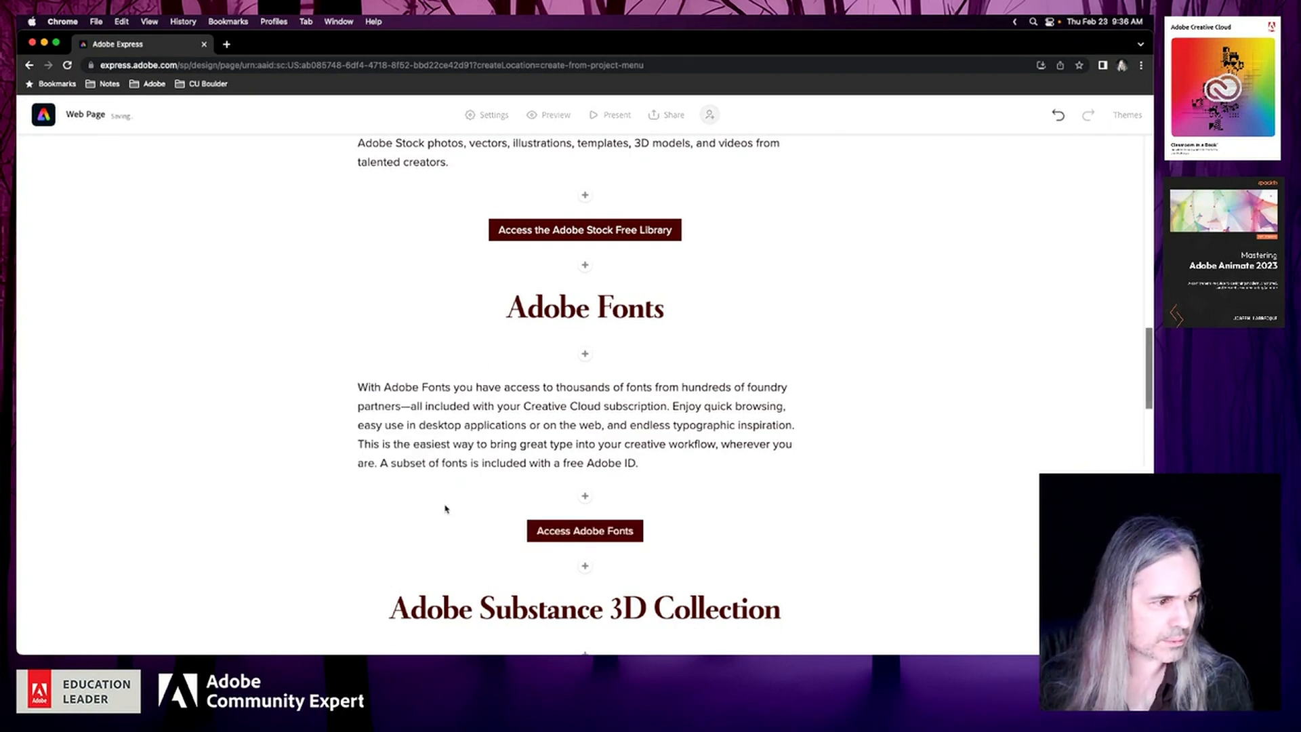
Review the page's sections from Premiere Rush through Adobe Stock, Adobe Fonts, Substance 3D Collection and Adobe Bridge towards Adobe XD
click(730, 425)
scroll(732, 427, up, 5)
scroll(732, 428, up, 6)
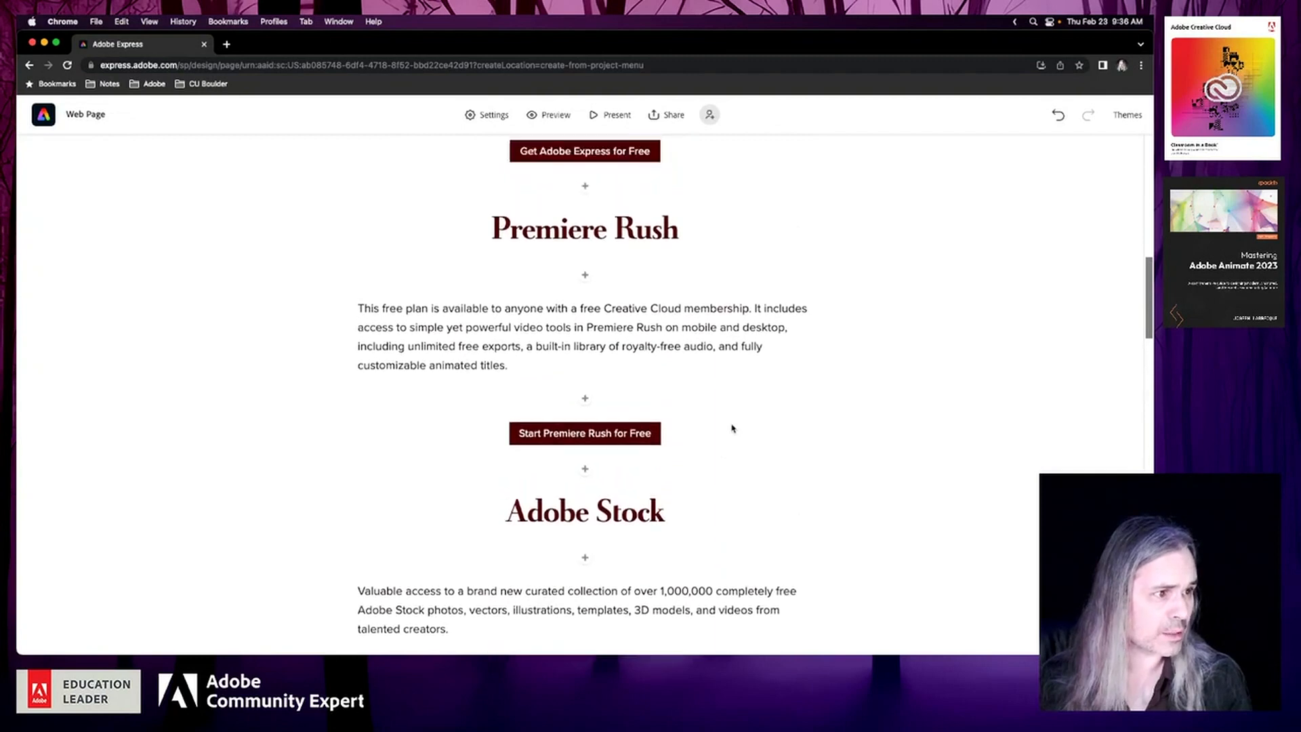
scroll(732, 429, down, 3)
scroll(732, 428, down, 3)
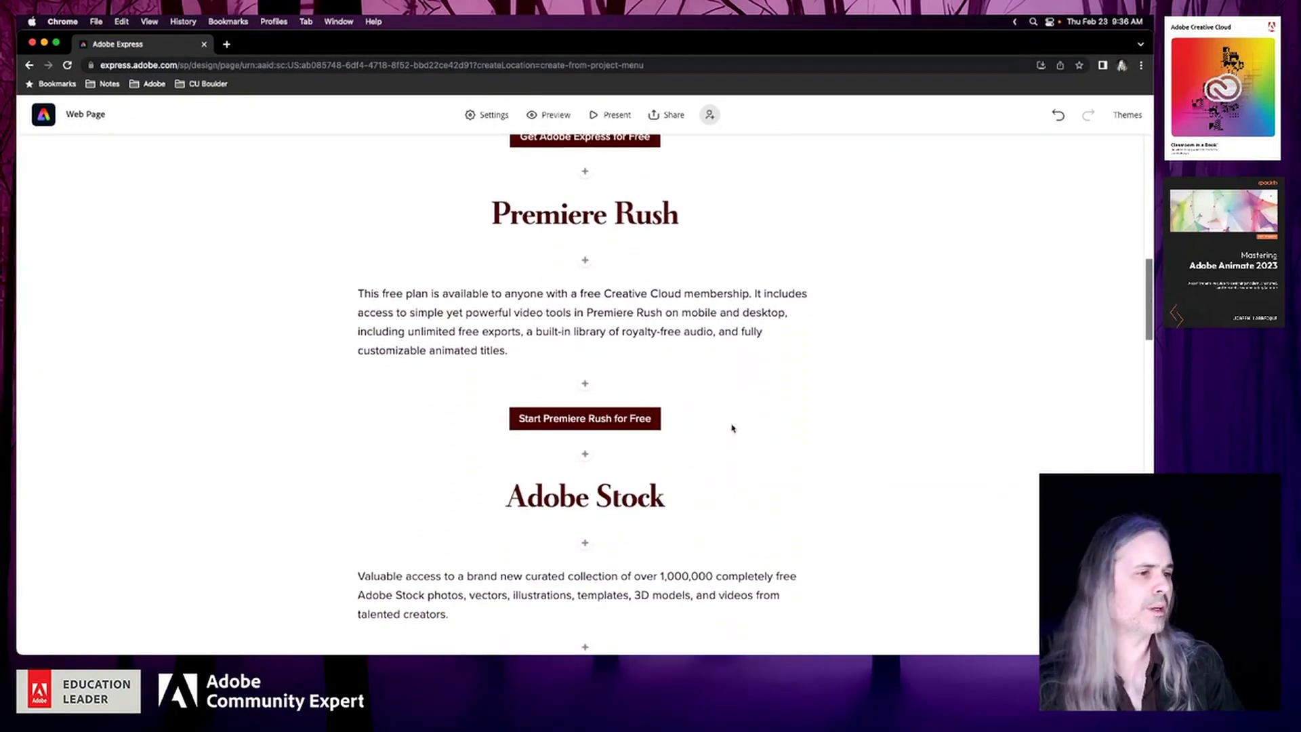
scroll(732, 428, down, 4)
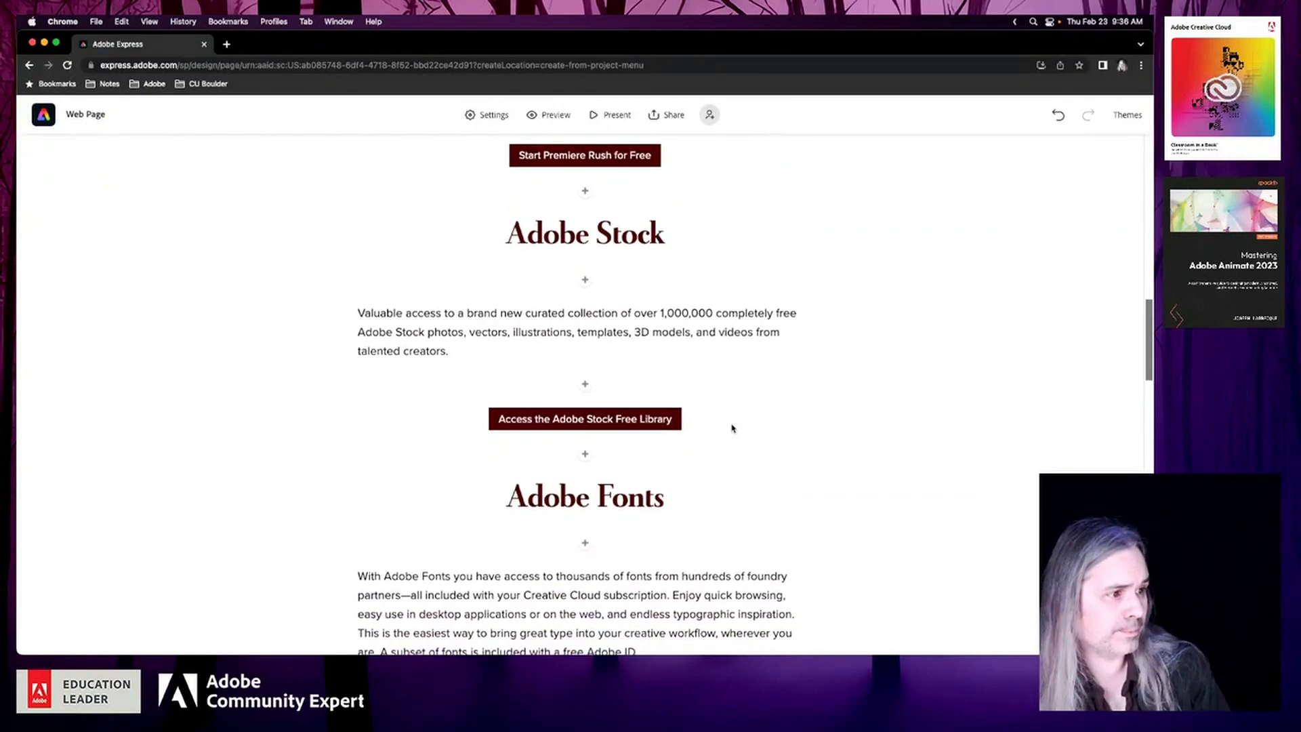
scroll(732, 428, down, 6)
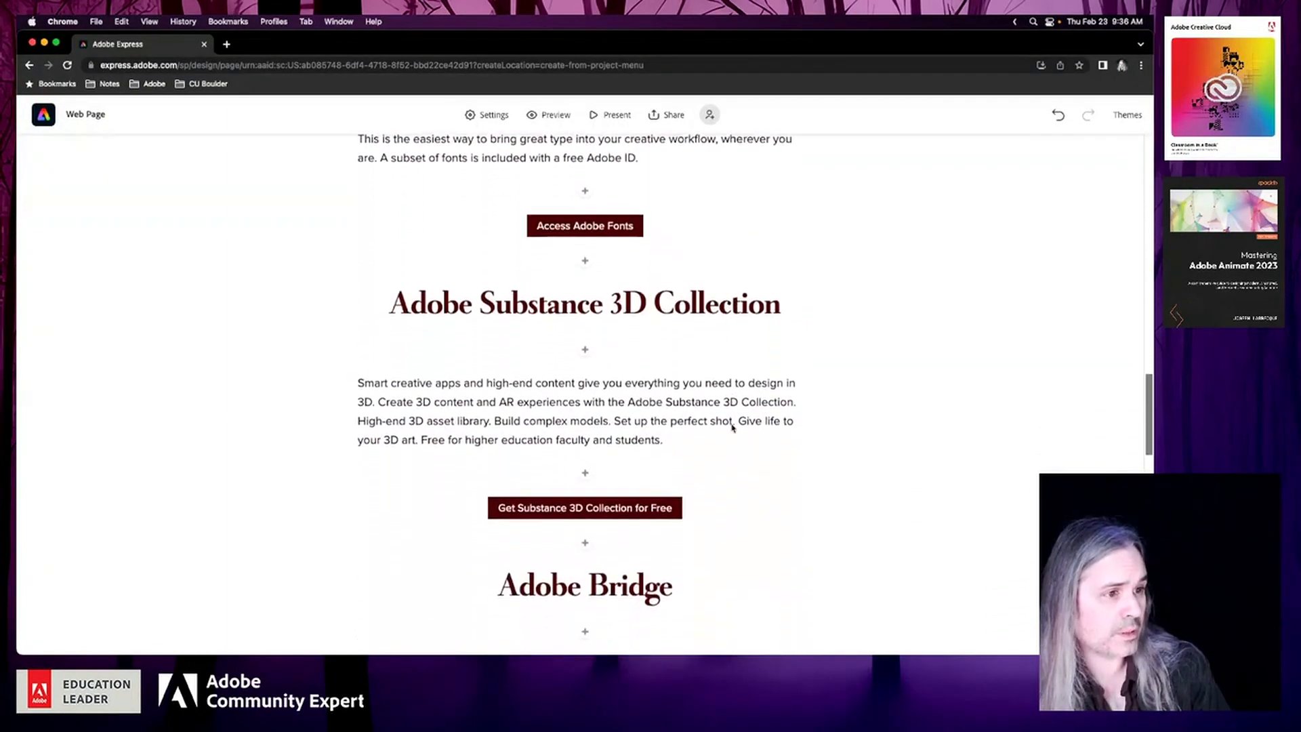
scroll(733, 428, up, 9)
scroll(732, 429, down, 10)
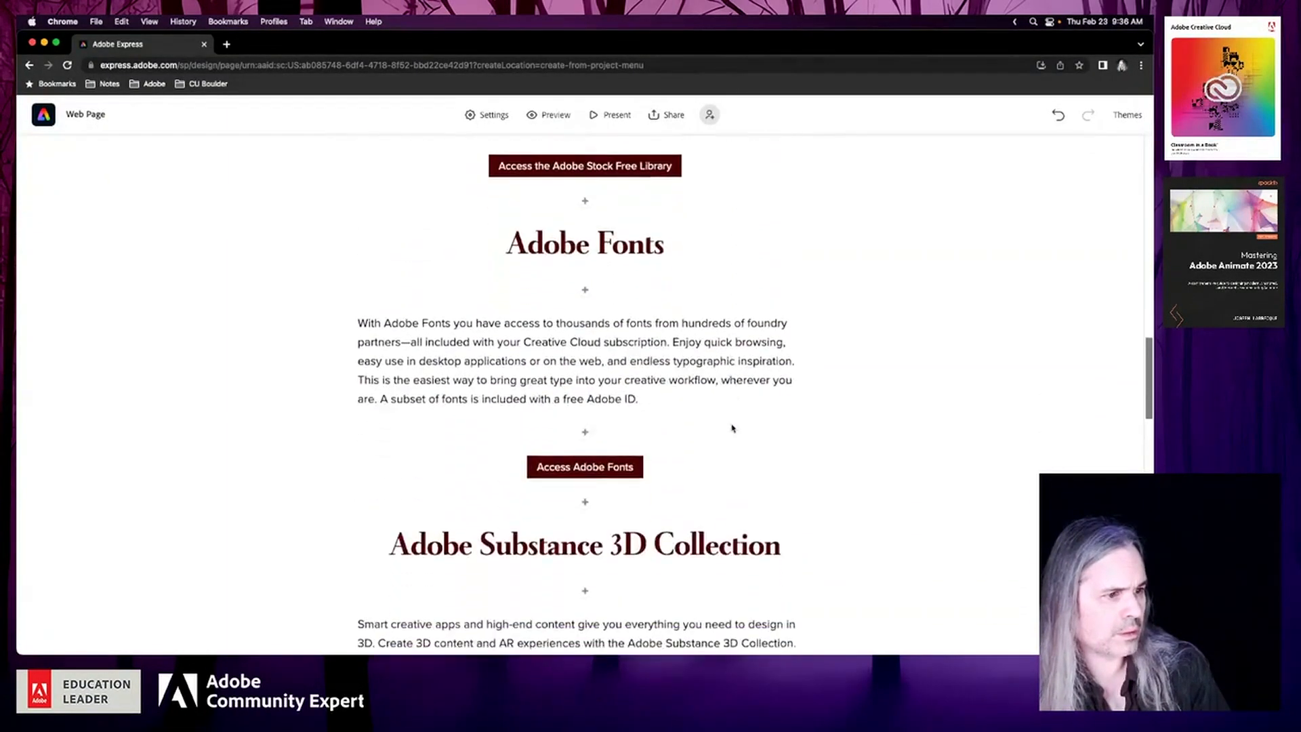
scroll(732, 428, down, 9)
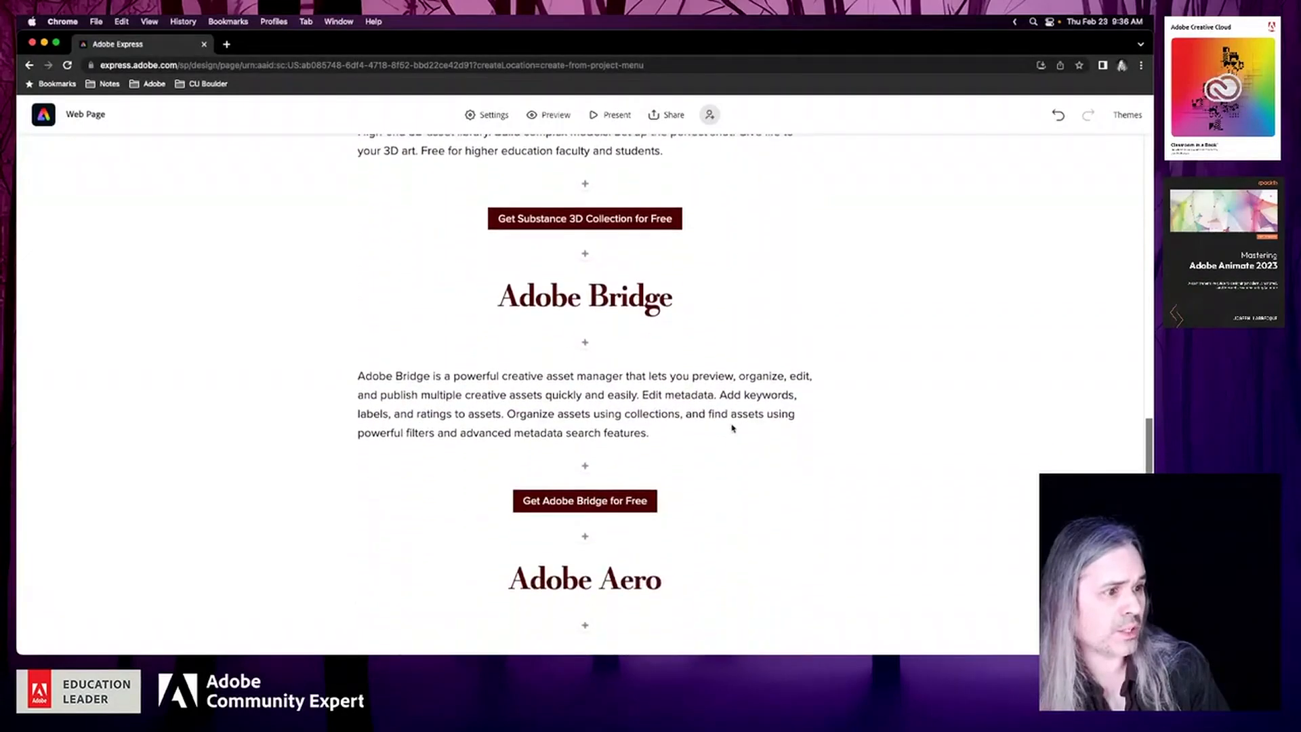
scroll(732, 428, down, 9)
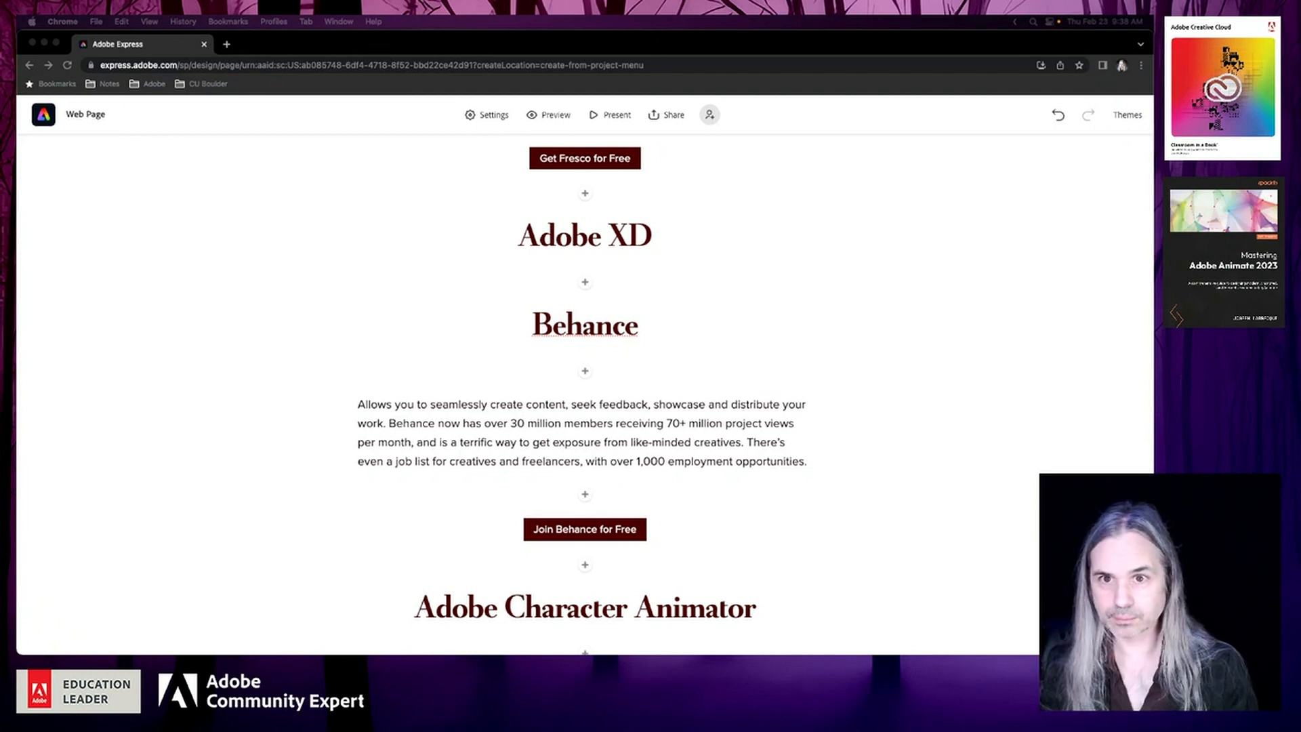
Switch to the browser window with the Adobe XD Learn & Support page and examine its help topics
drag(17, 101, 307, 121)
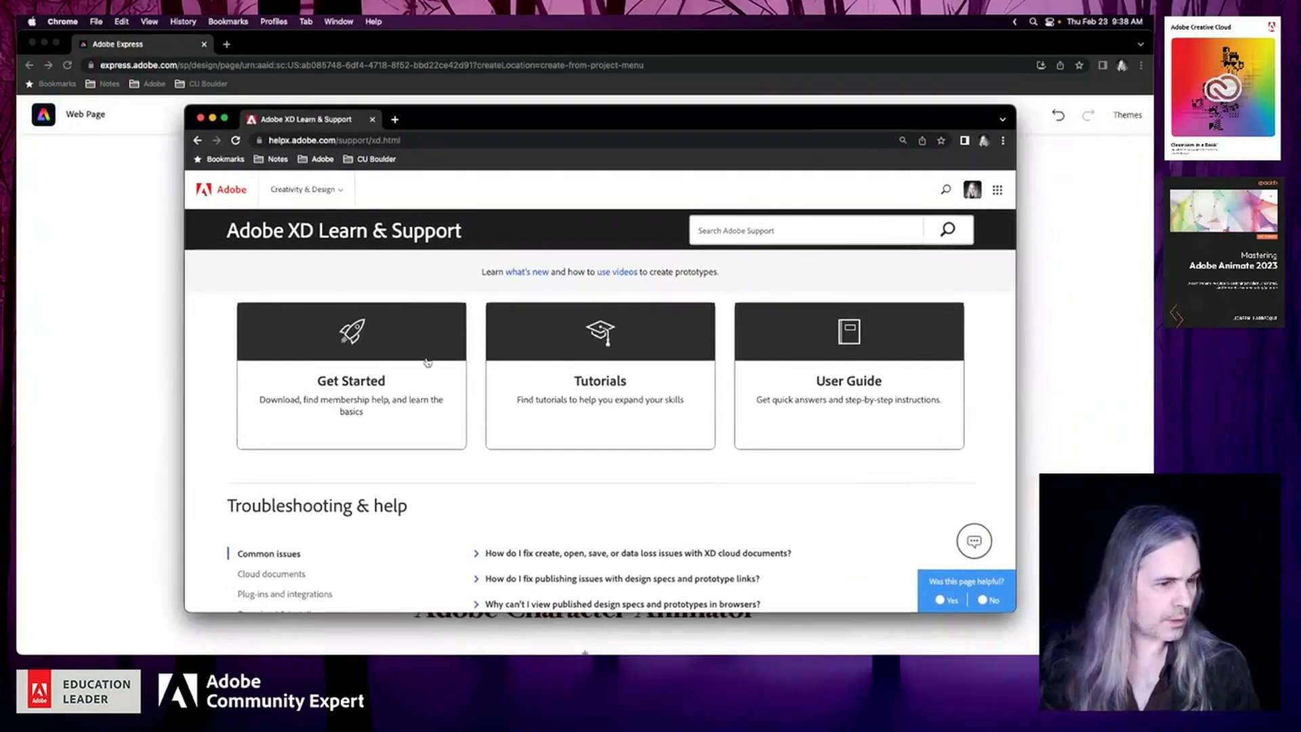
scroll(445, 407, down, 2)
scroll(446, 408, down, 1)
scroll(446, 408, down, 4)
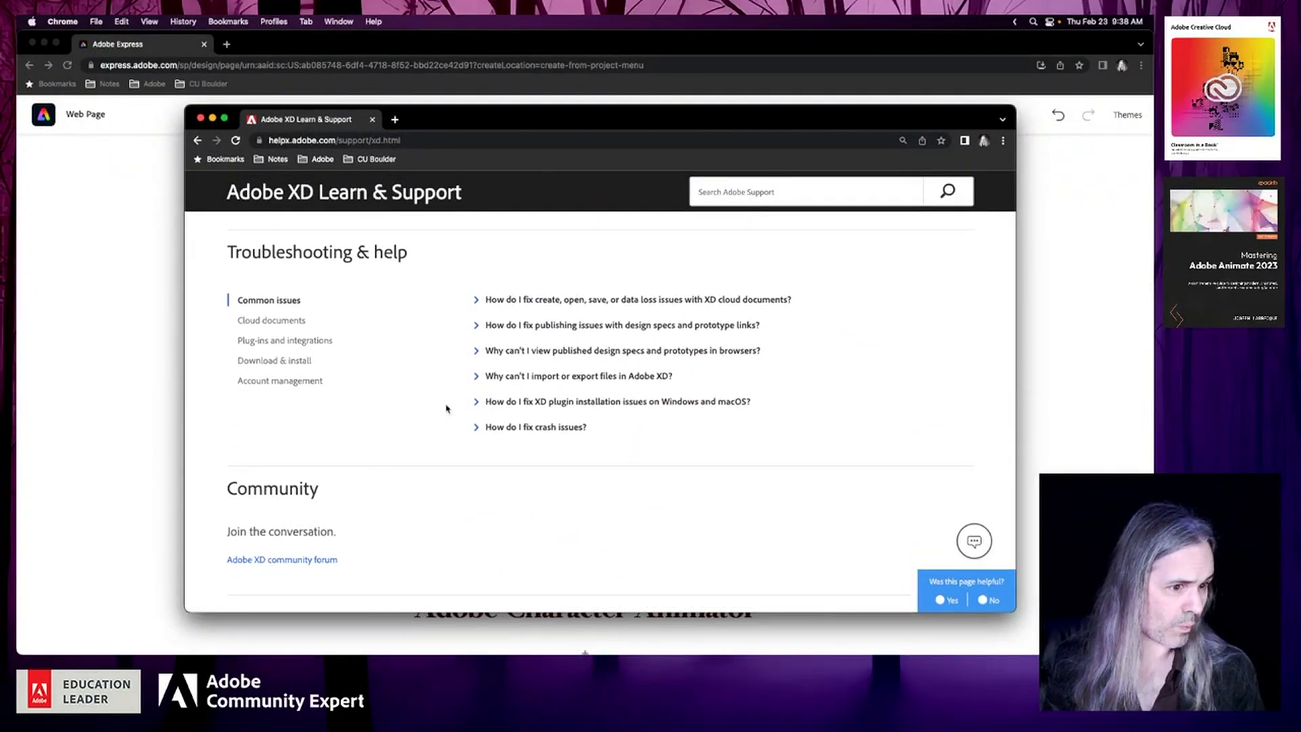
scroll(446, 408, down, 5)
scroll(423, 373, up, 10)
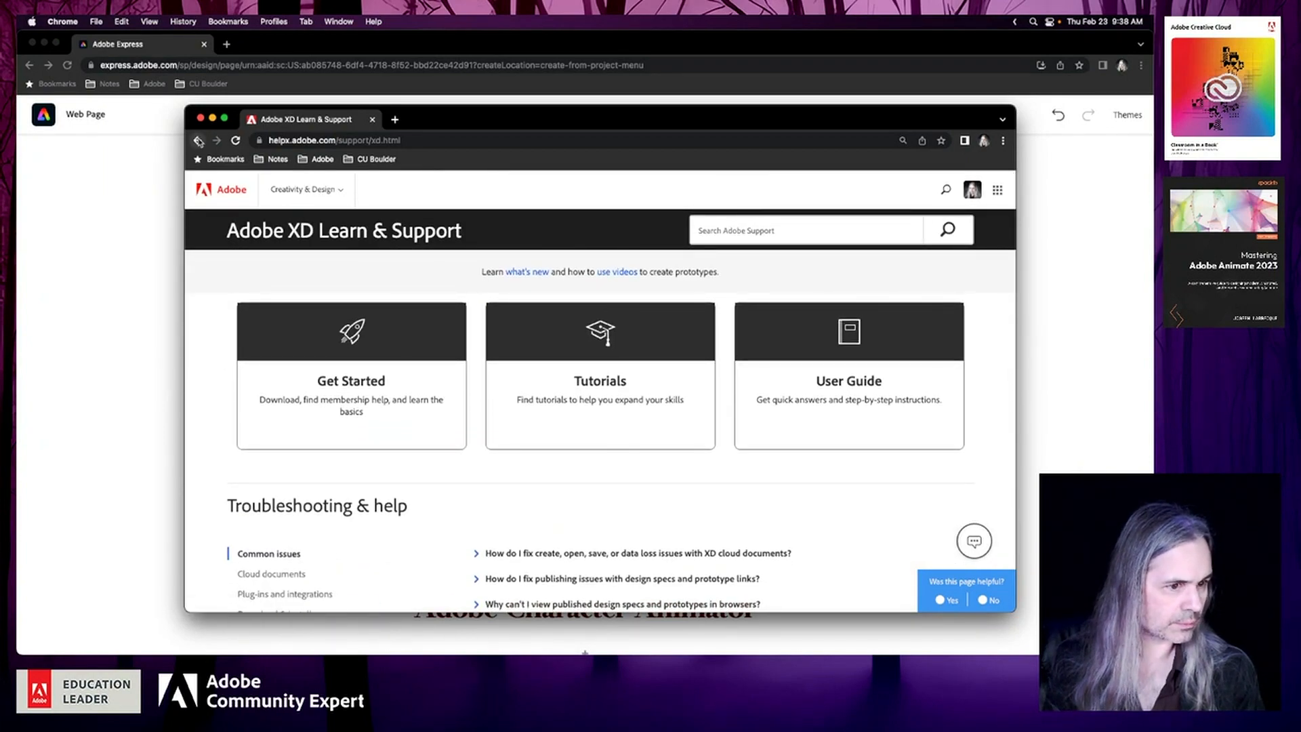
Open the Get Started page for Adobe XD and check its tutorials and plan information
click(369, 407)
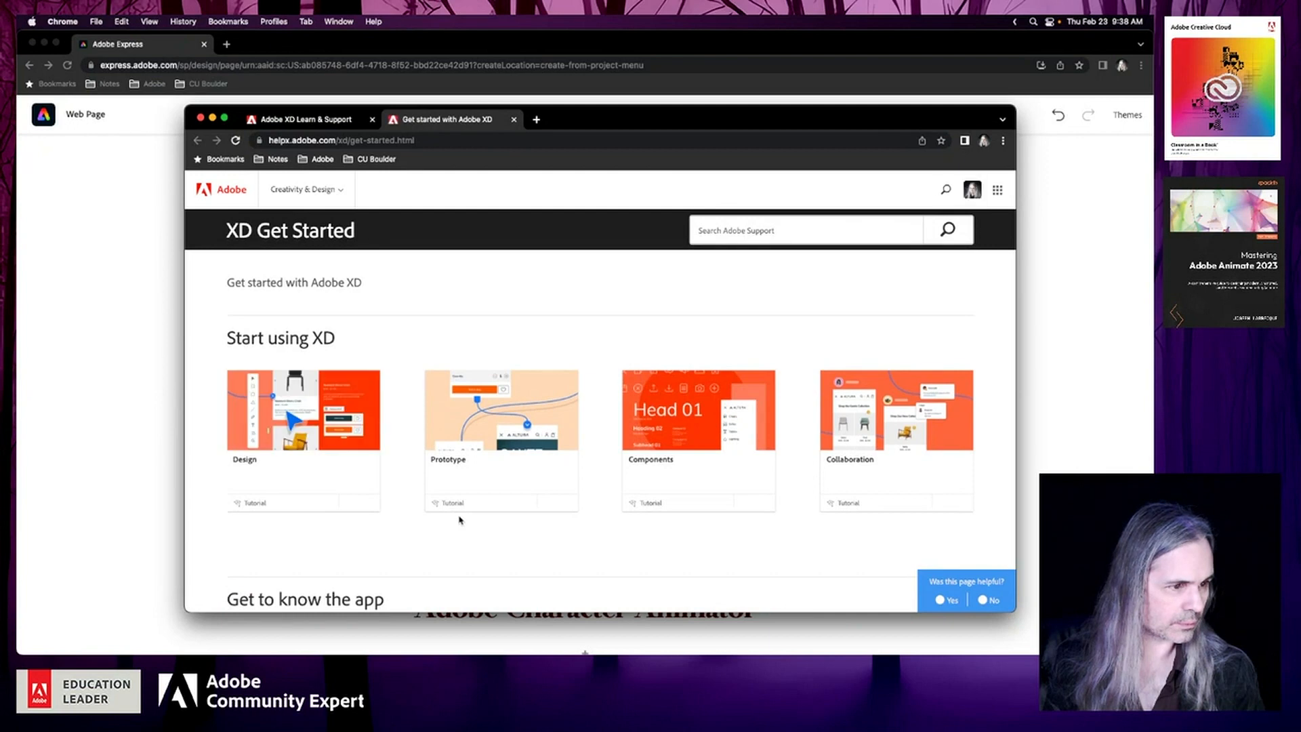
scroll(460, 520, down, 5)
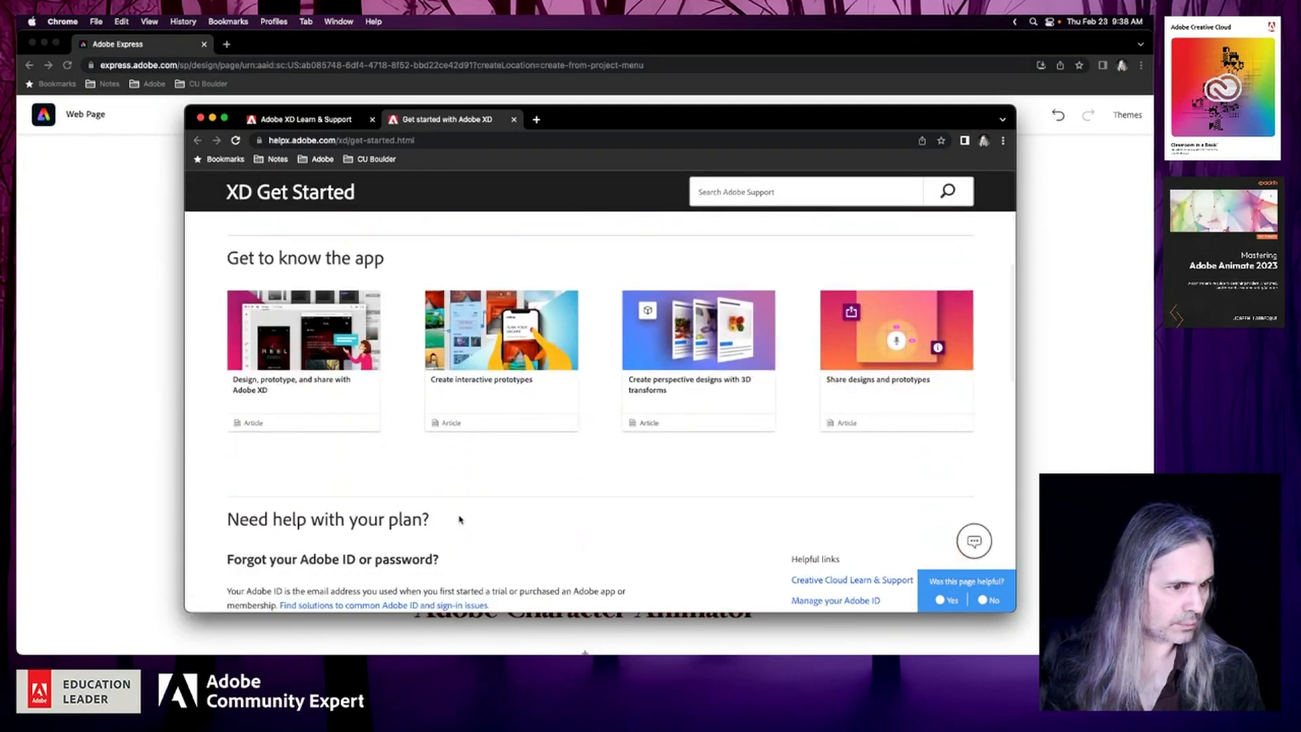
scroll(460, 520, down, 4)
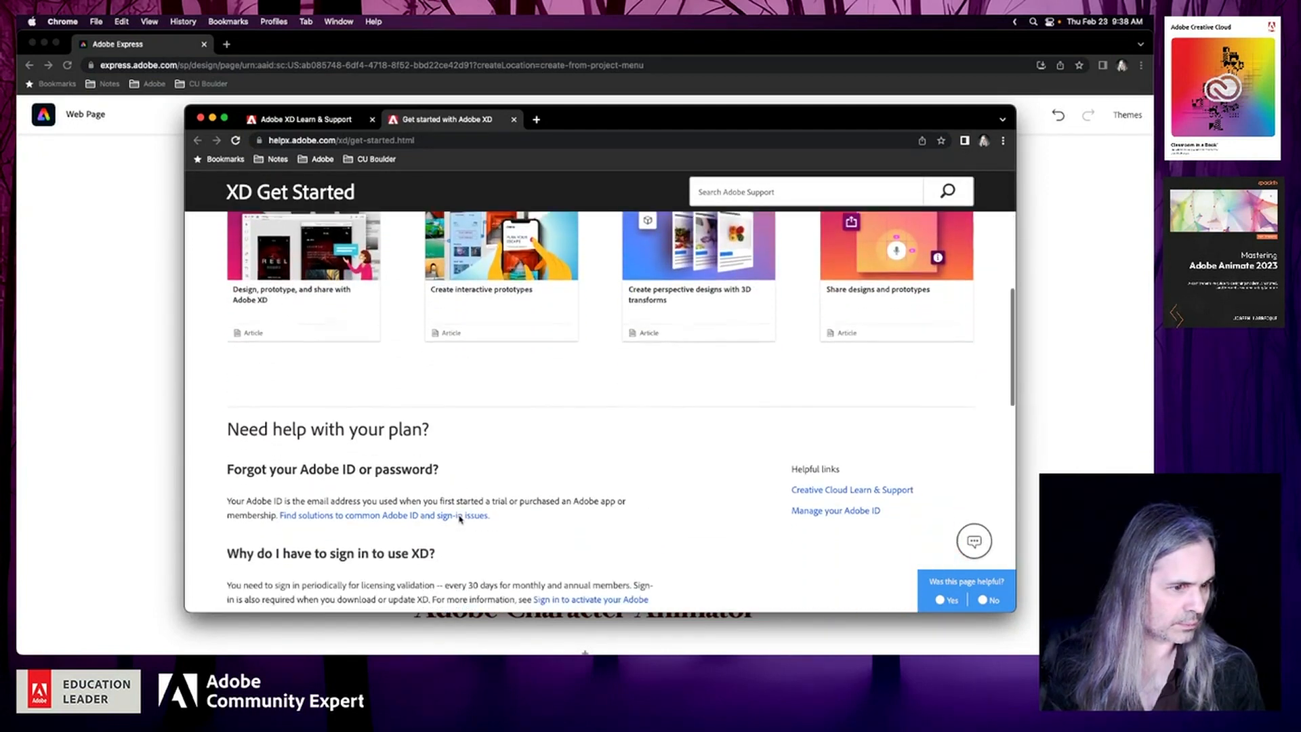
scroll(458, 516, down, 3)
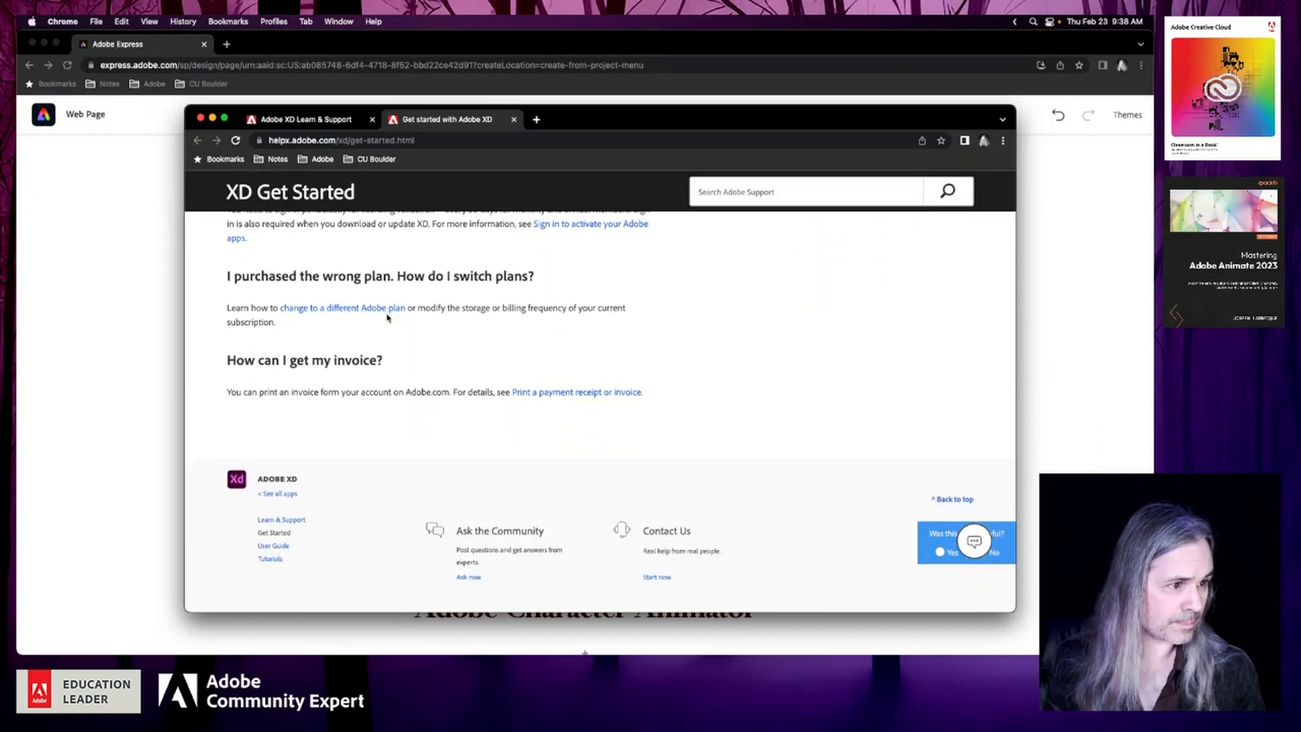
Return to the starter plan search results, open the community thread on starting Adobe XD's starter plan, and follow its link to the Starter plan page
click(196, 141)
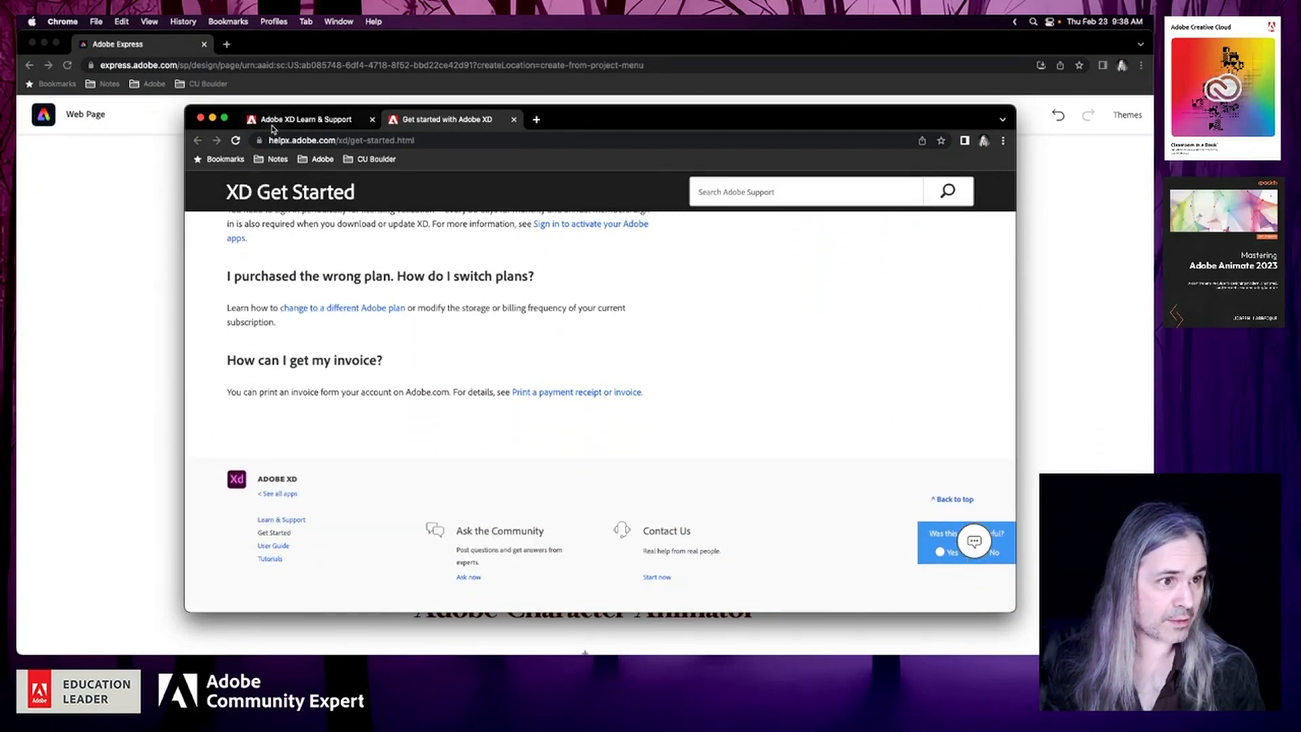
click(196, 141)
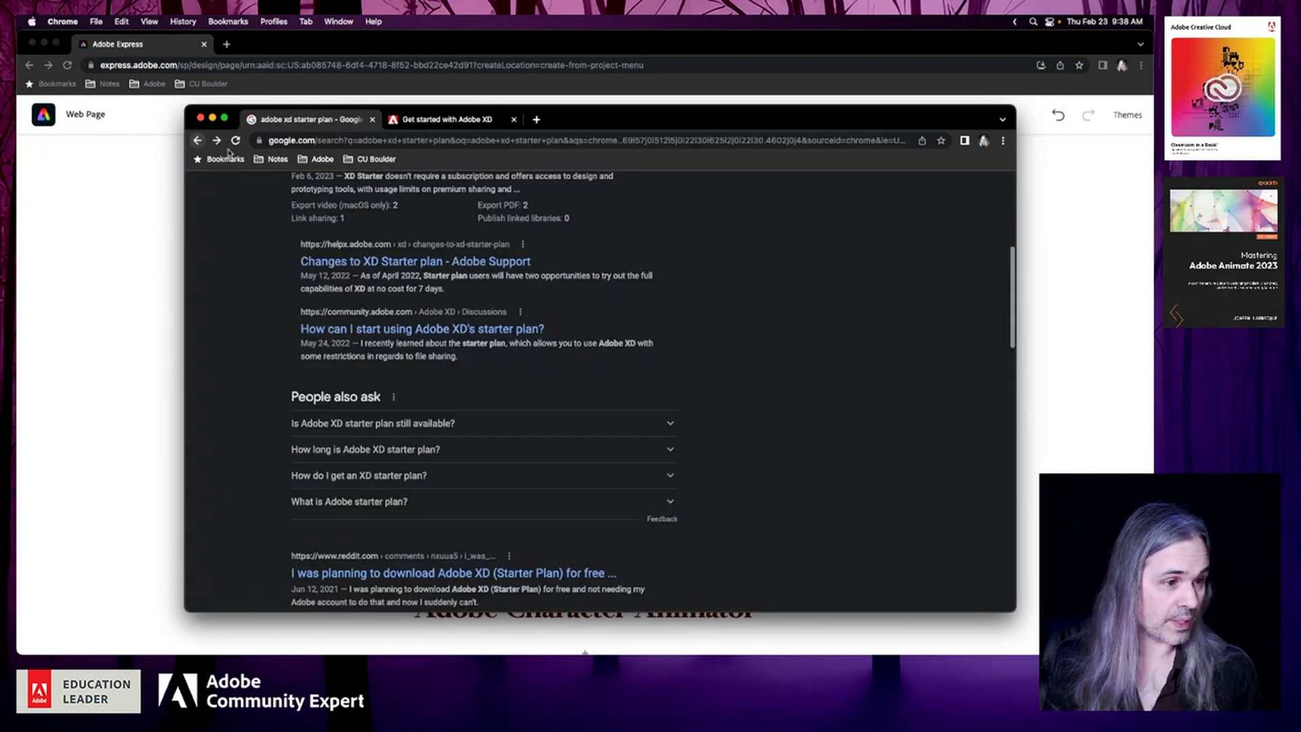
click(445, 330)
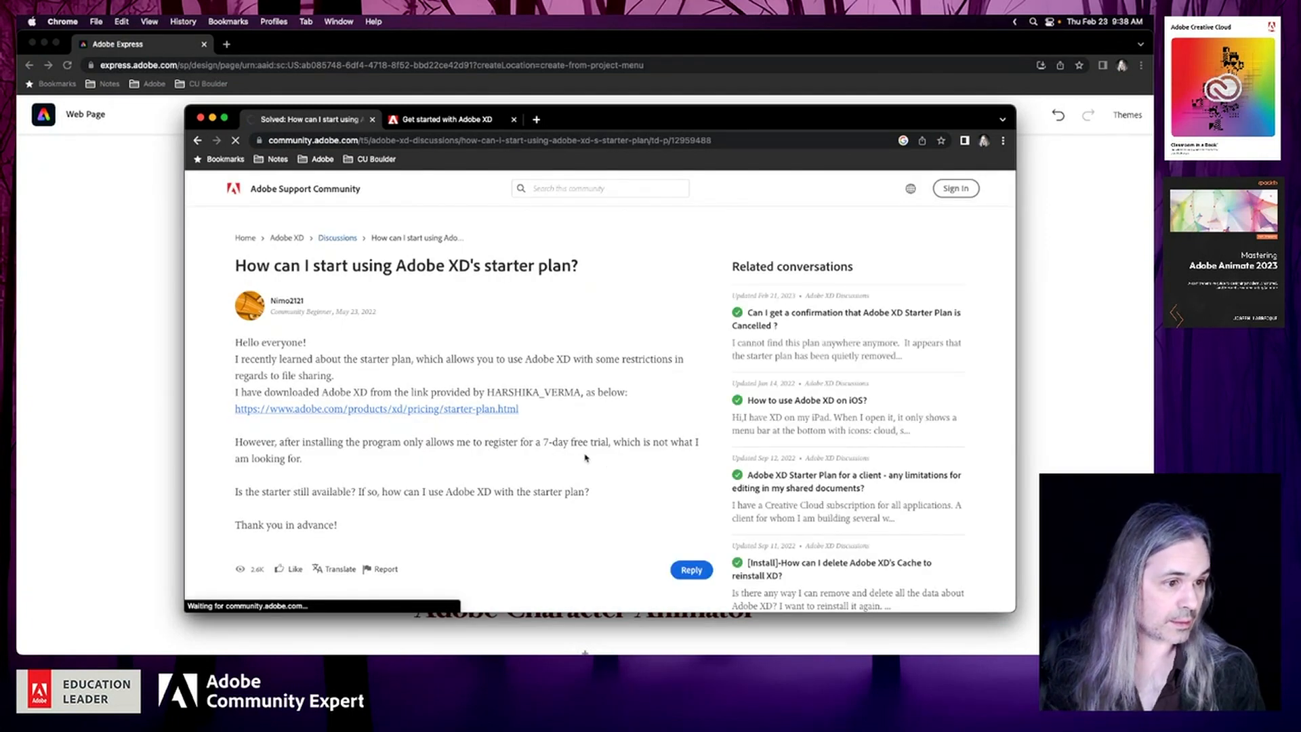
click(443, 410)
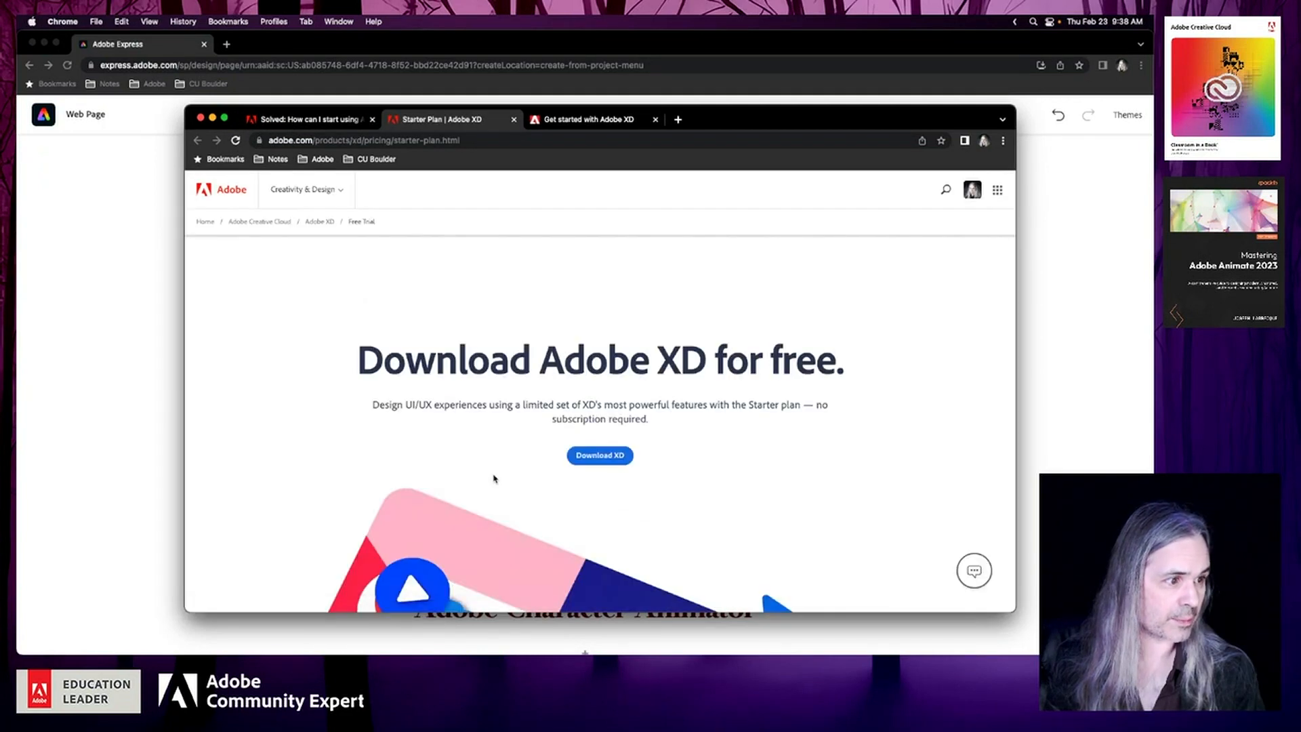
scroll(494, 479, down, 2)
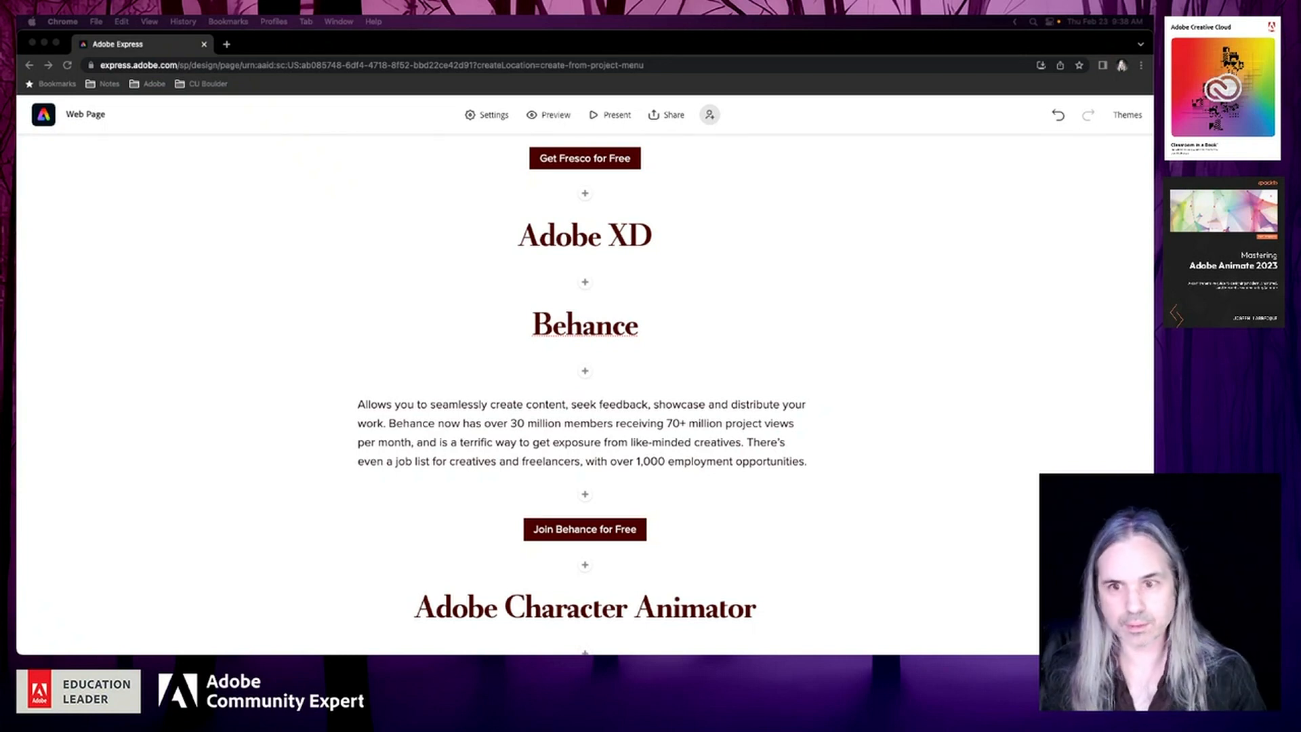
Insert a text block below the Adobe XD heading on the web page and paste the copied Starter plan description into it
click(586, 284)
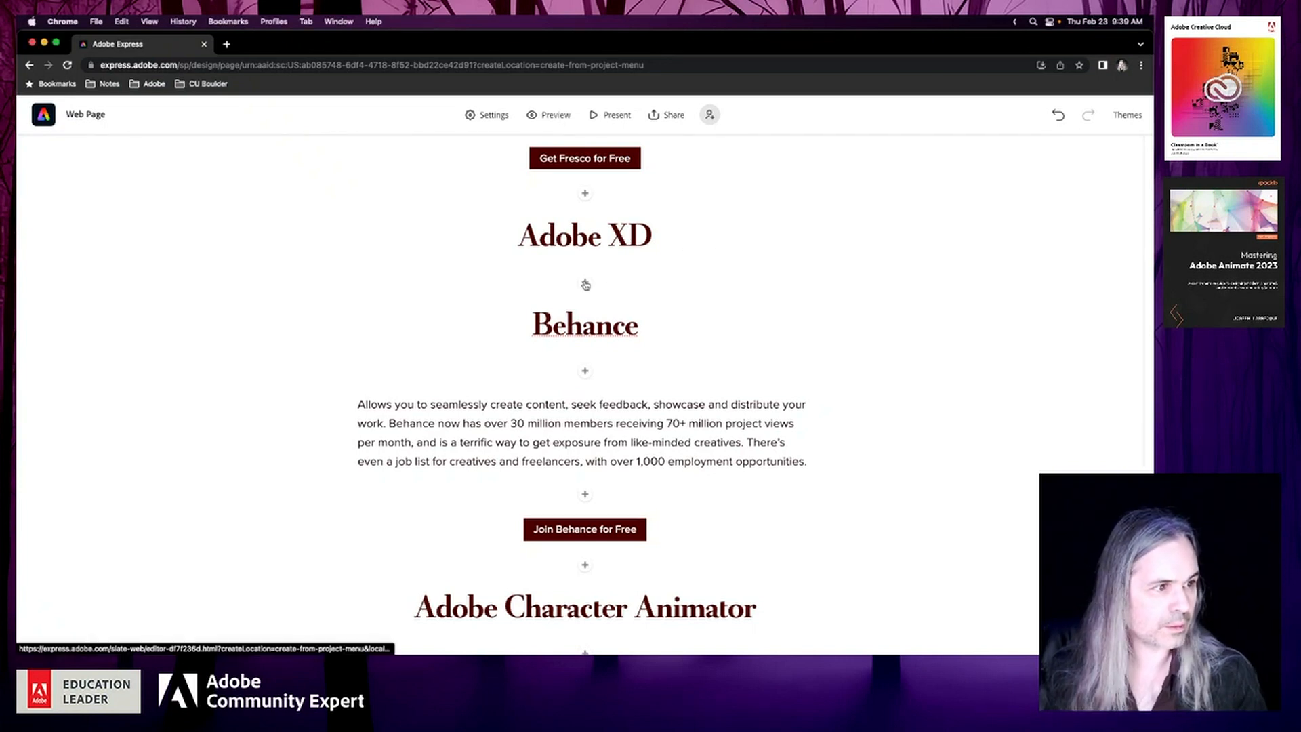
click(586, 284)
click(501, 251)
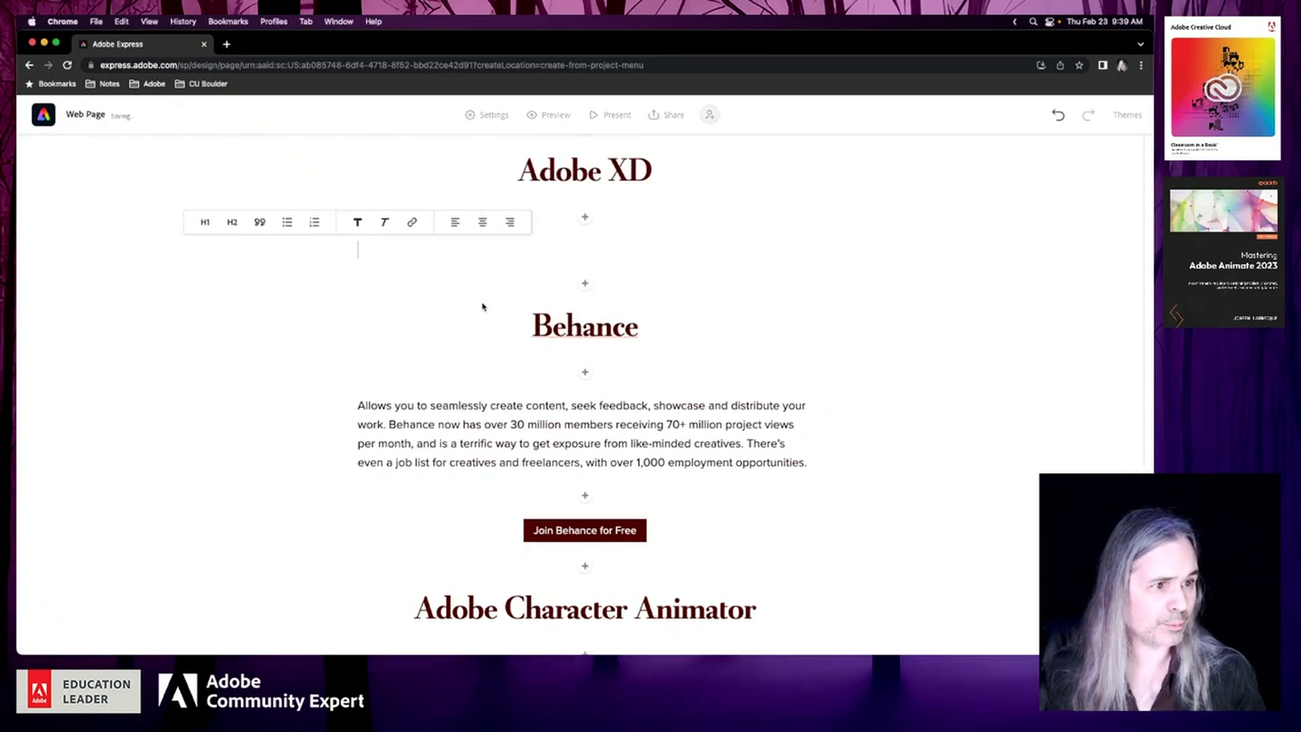
text(Design UI/UX experiences using a limited set of XD's most powerful features with the Starter plan — no subscription required.)
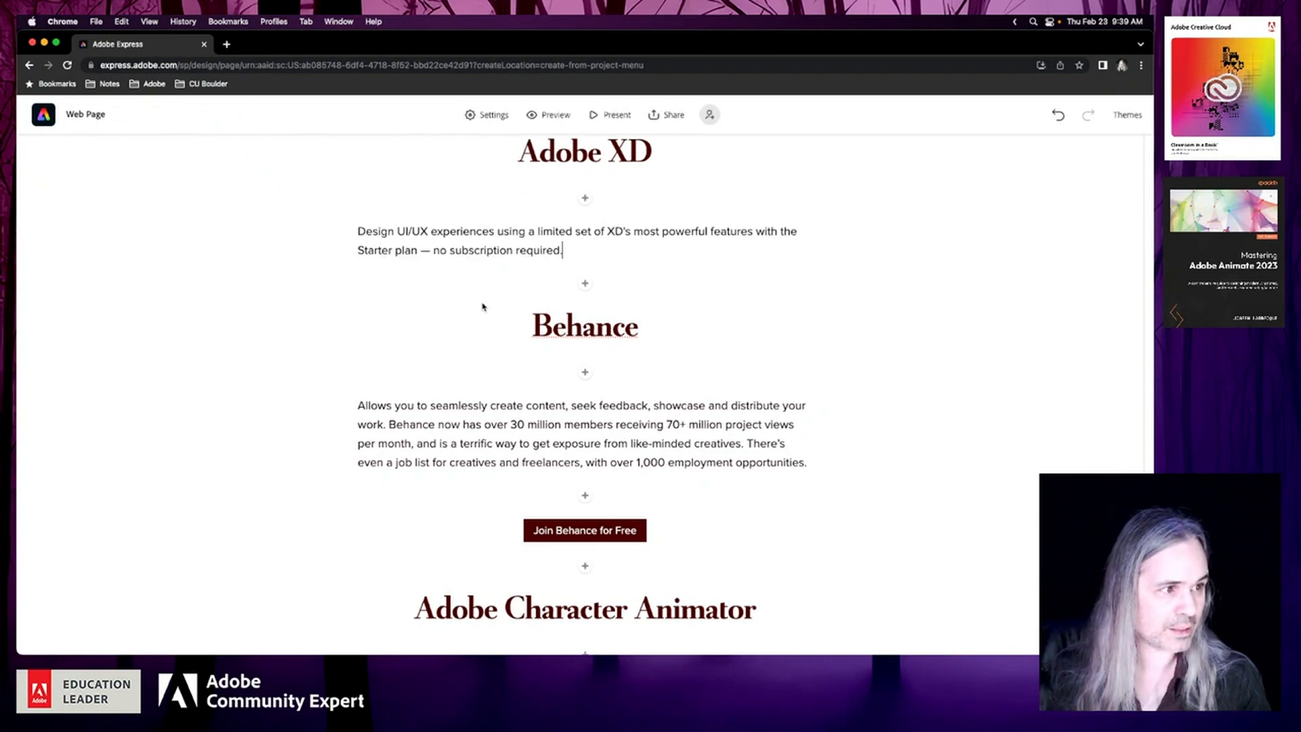
Add a button below the Adobe XD description with the copied XD download link, removing everything after "download/xd"
key(super+Tab)
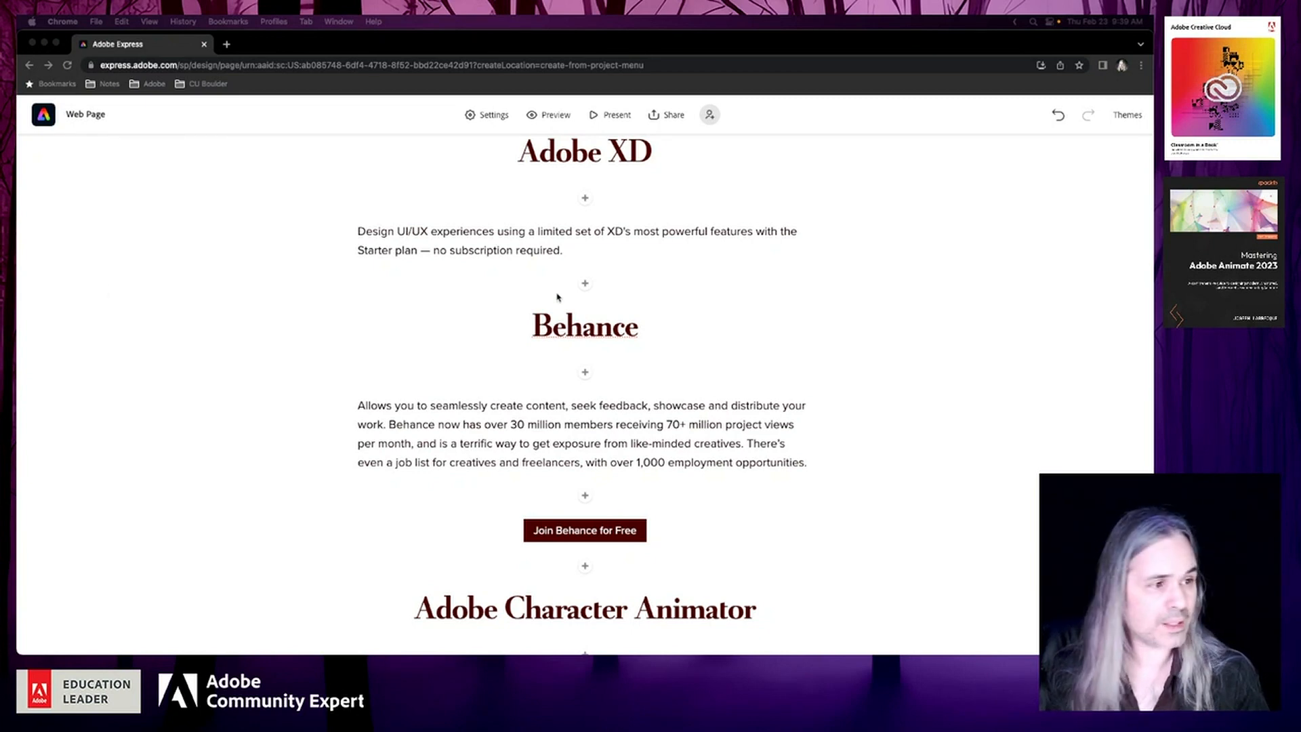
click(587, 284)
click(586, 285)
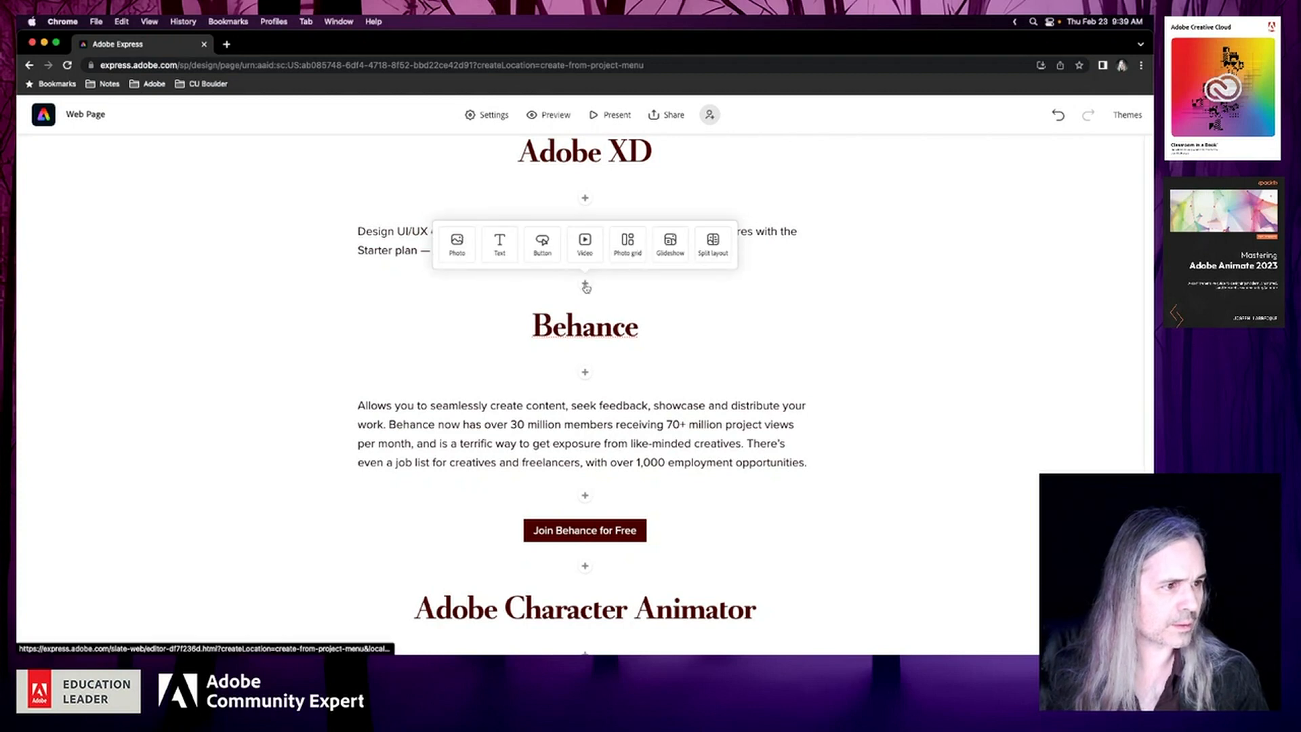
click(530, 251)
click(410, 334)
key(super+v)
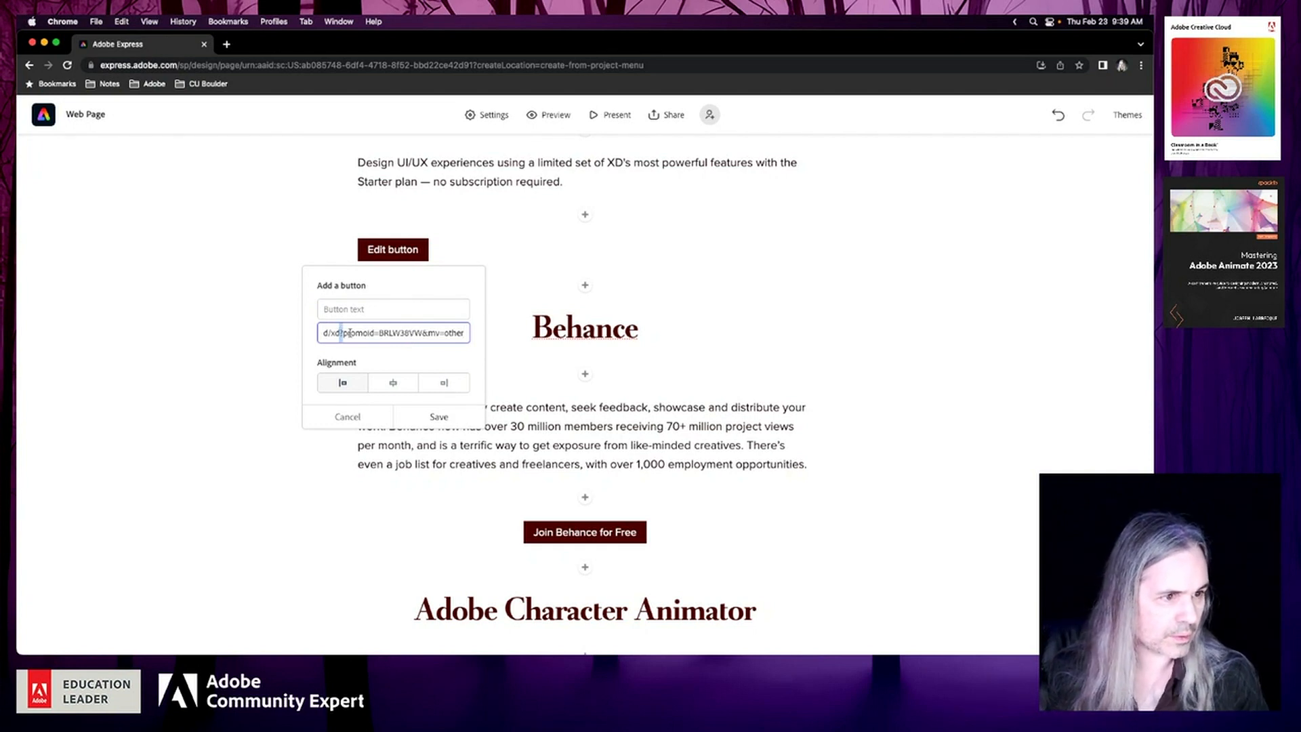
drag(341, 333, 522, 352)
key(BackSpace)
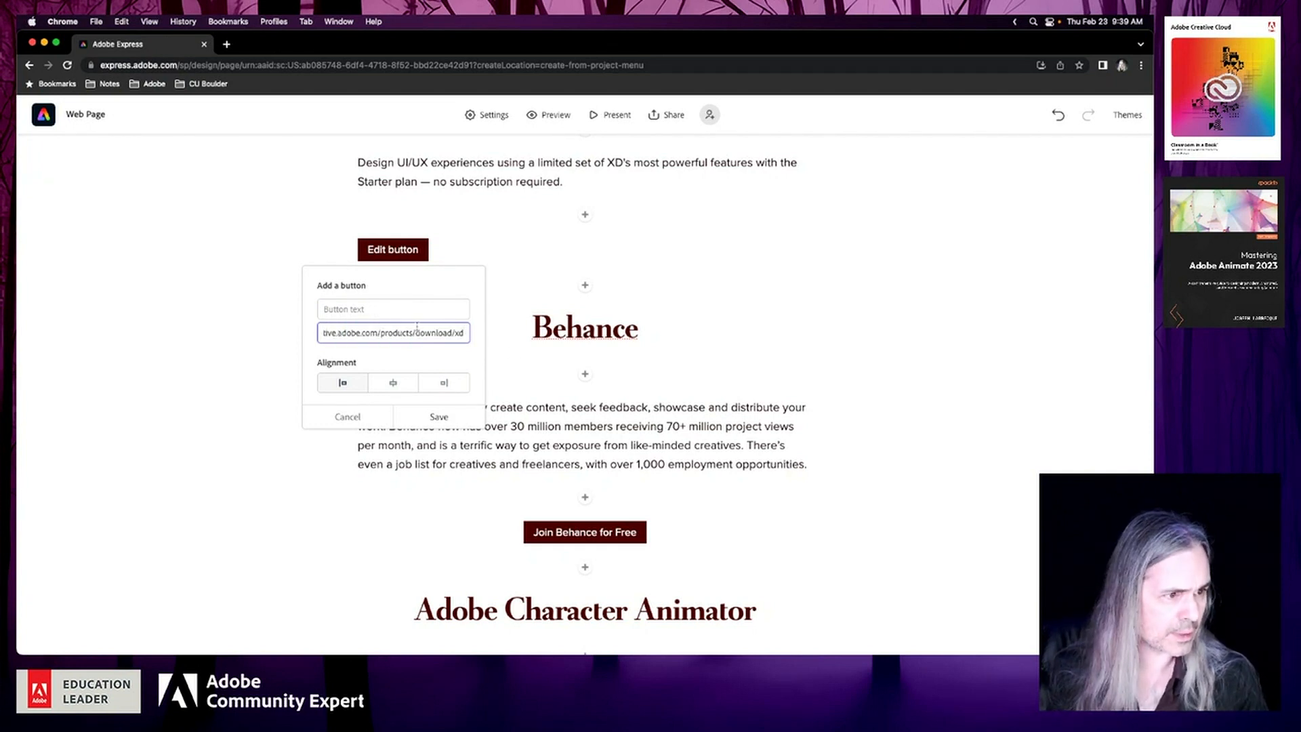
Set the new button's text to "Get XD for Free", center it and save the button
click(388, 311)
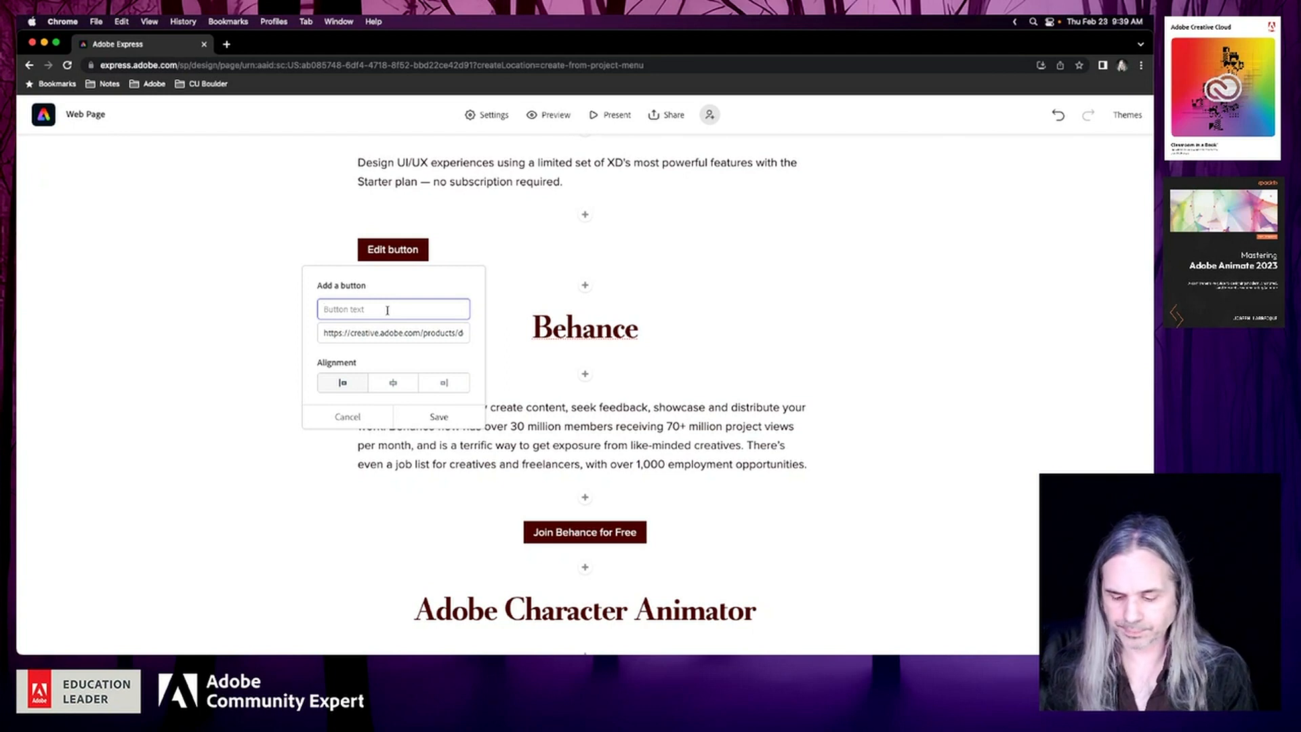
text(Get X)
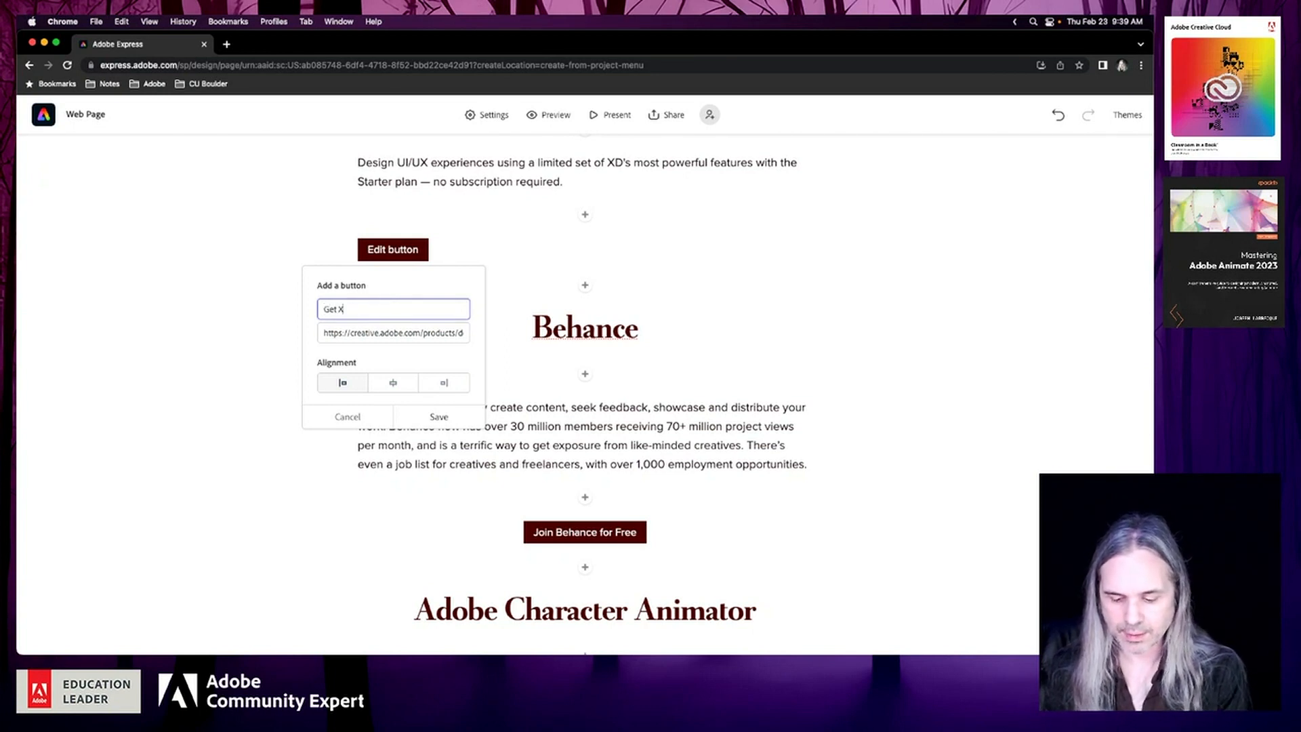
text(D for )
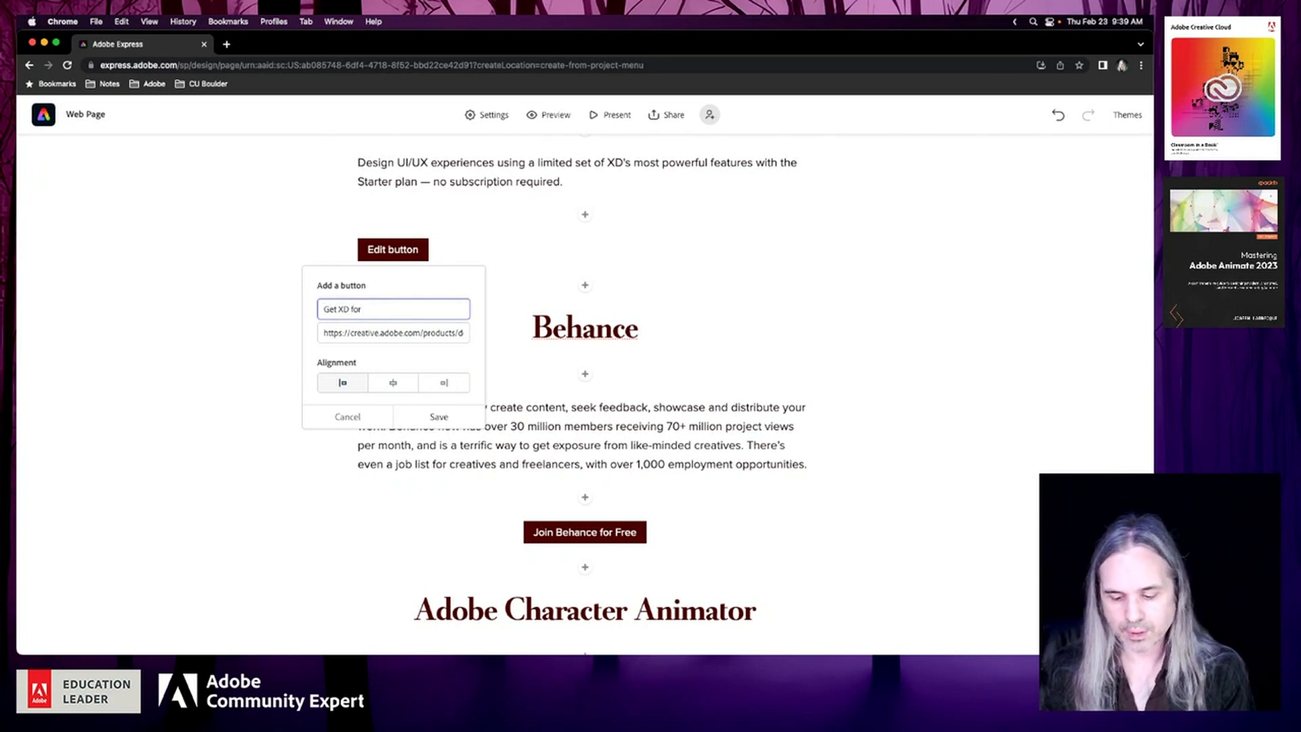
text(Free)
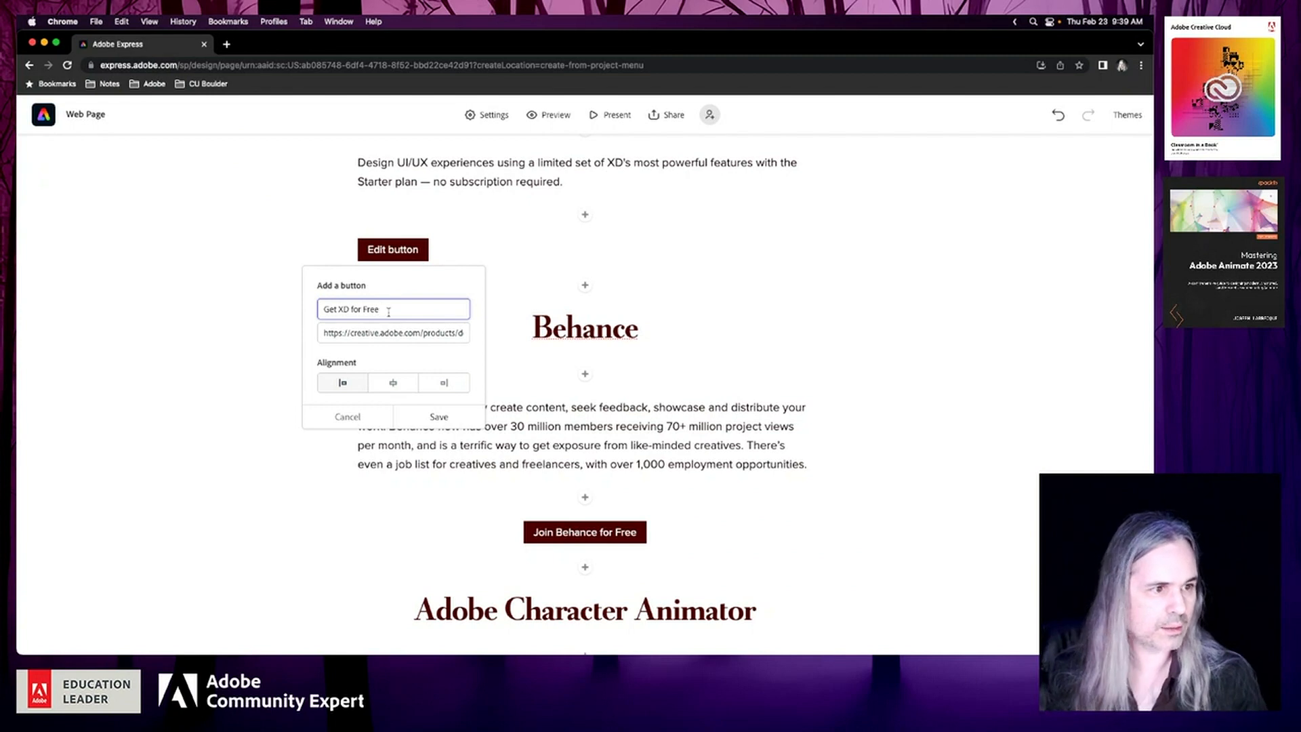
click(392, 383)
click(437, 416)
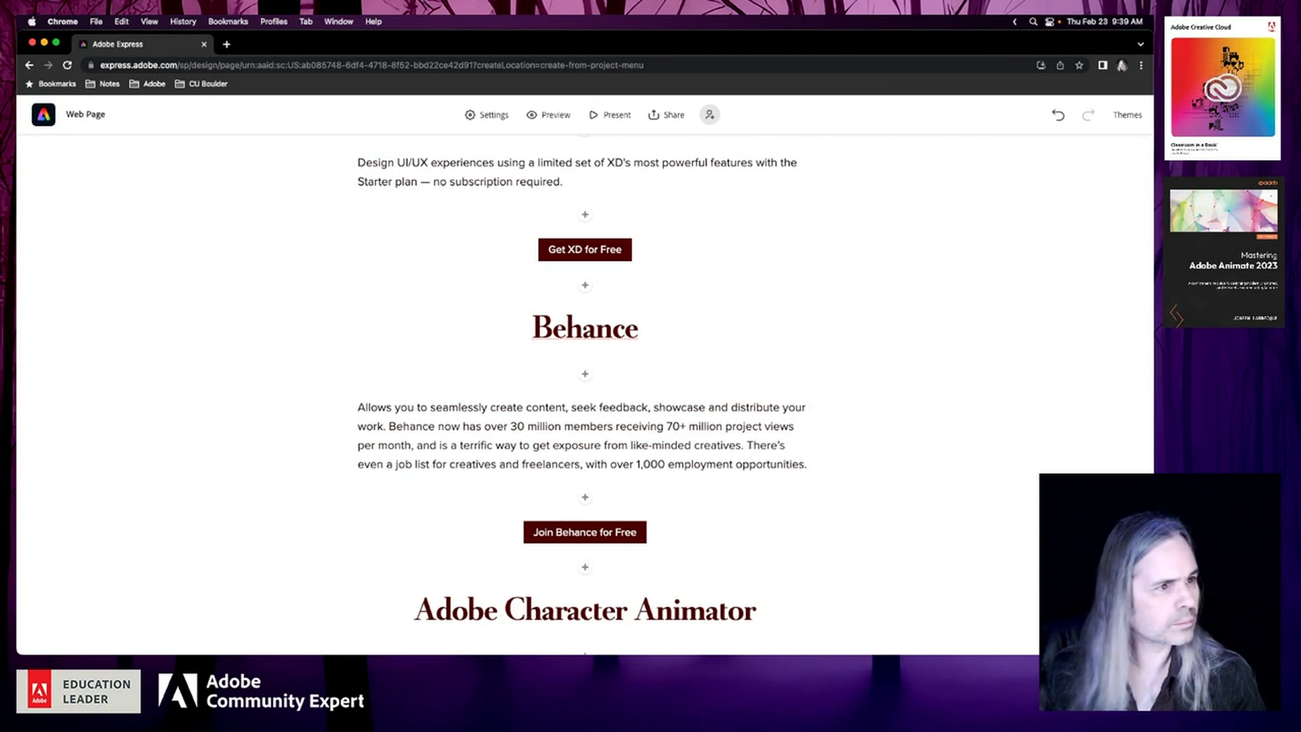
Append the copied text from "Build components." to "all in XD." to the end of the Adobe XD description
scroll(391, 326, up, 2)
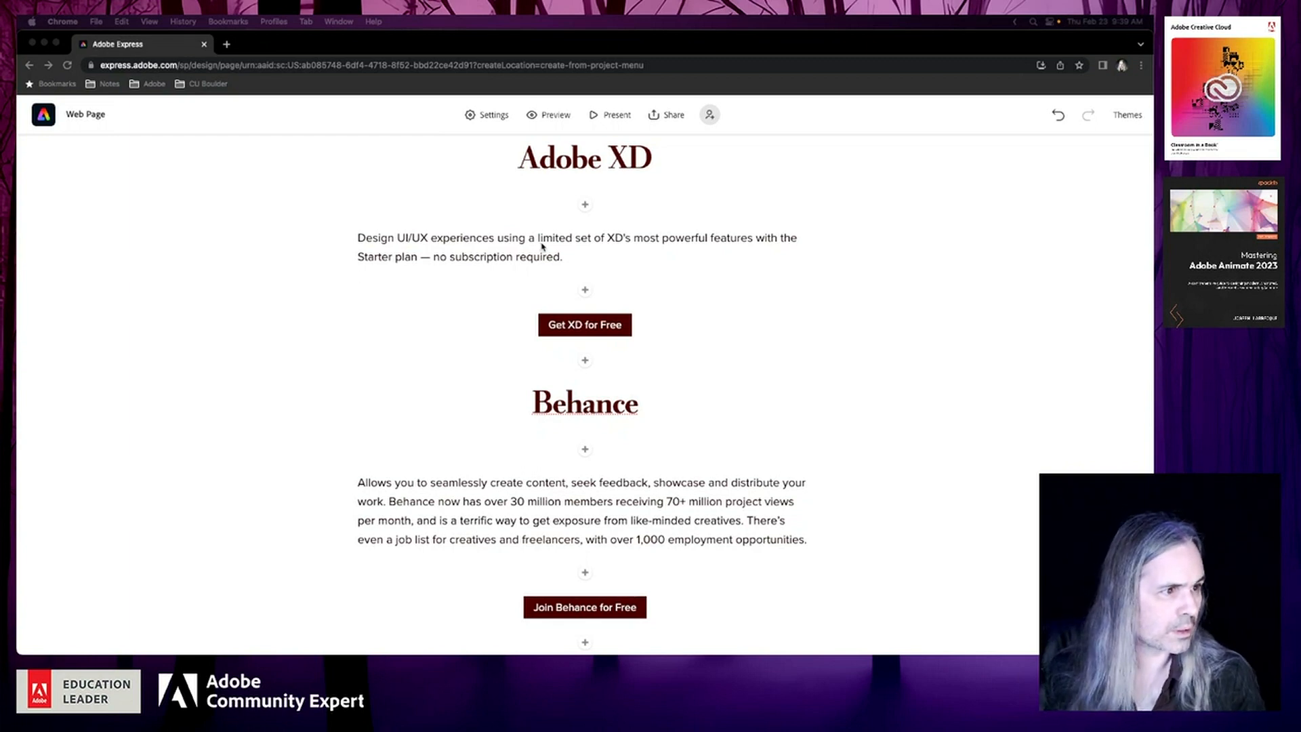
click(576, 255)
text(Build components. Create and adjust layouts. Add colors and typography. Bring your designs to life with interactions and animations, all in XD.)
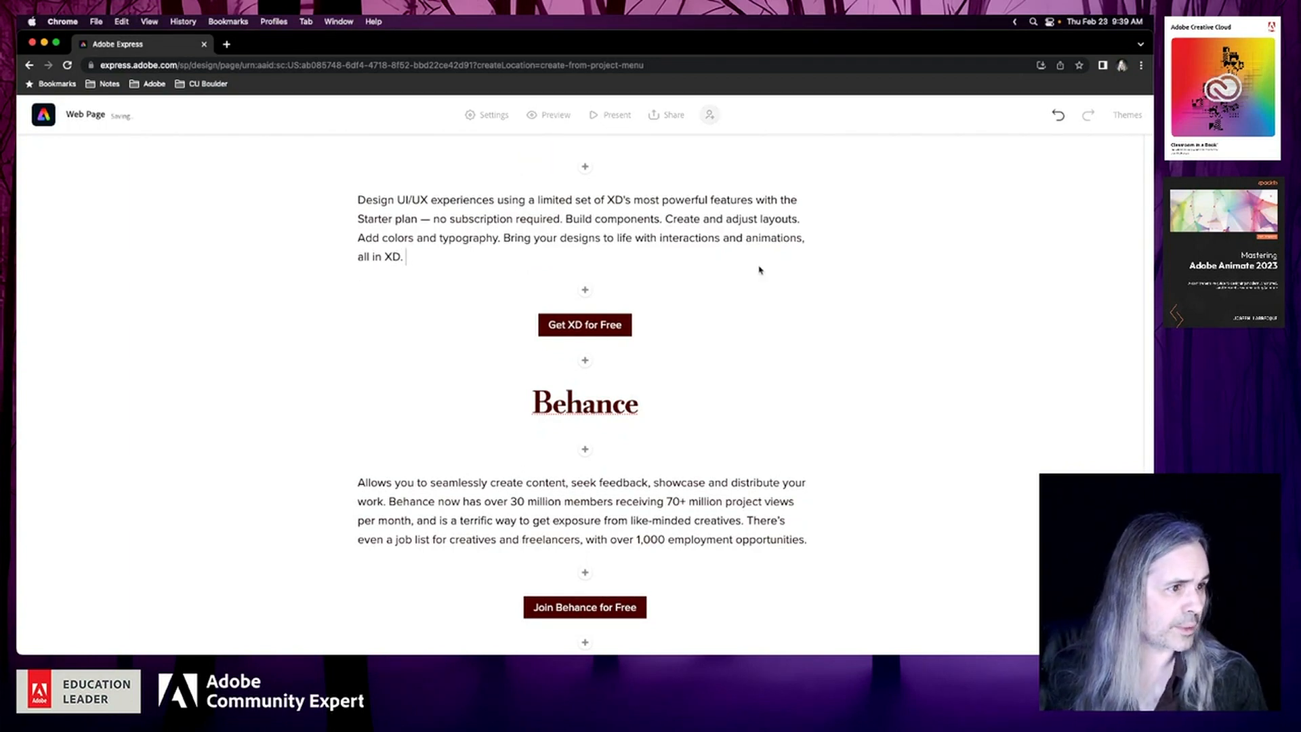
scroll(758, 287, up, 2)
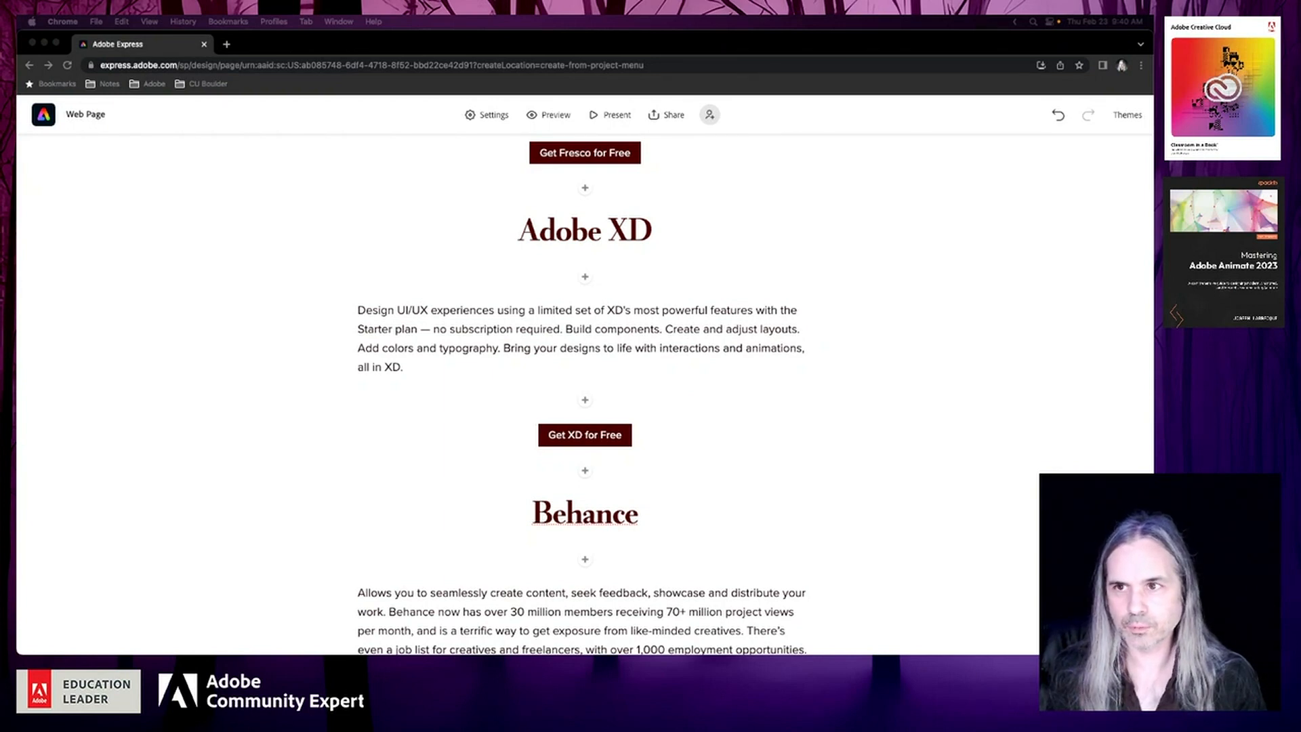
Add a centered H1 heading "Adobe Portfolio" between the Join Behance for Free button and the Adobe Character Animator heading
click(909, 444)
scroll(909, 443, down, 5)
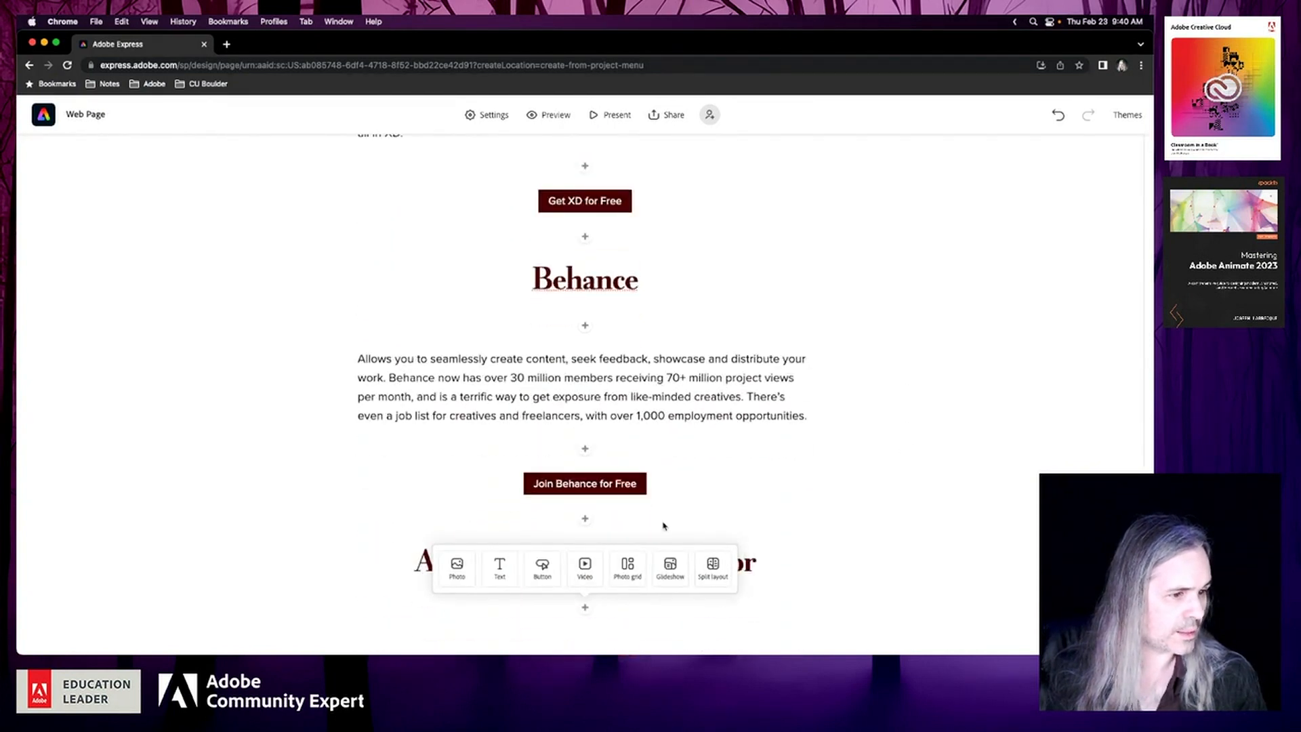
click(918, 490)
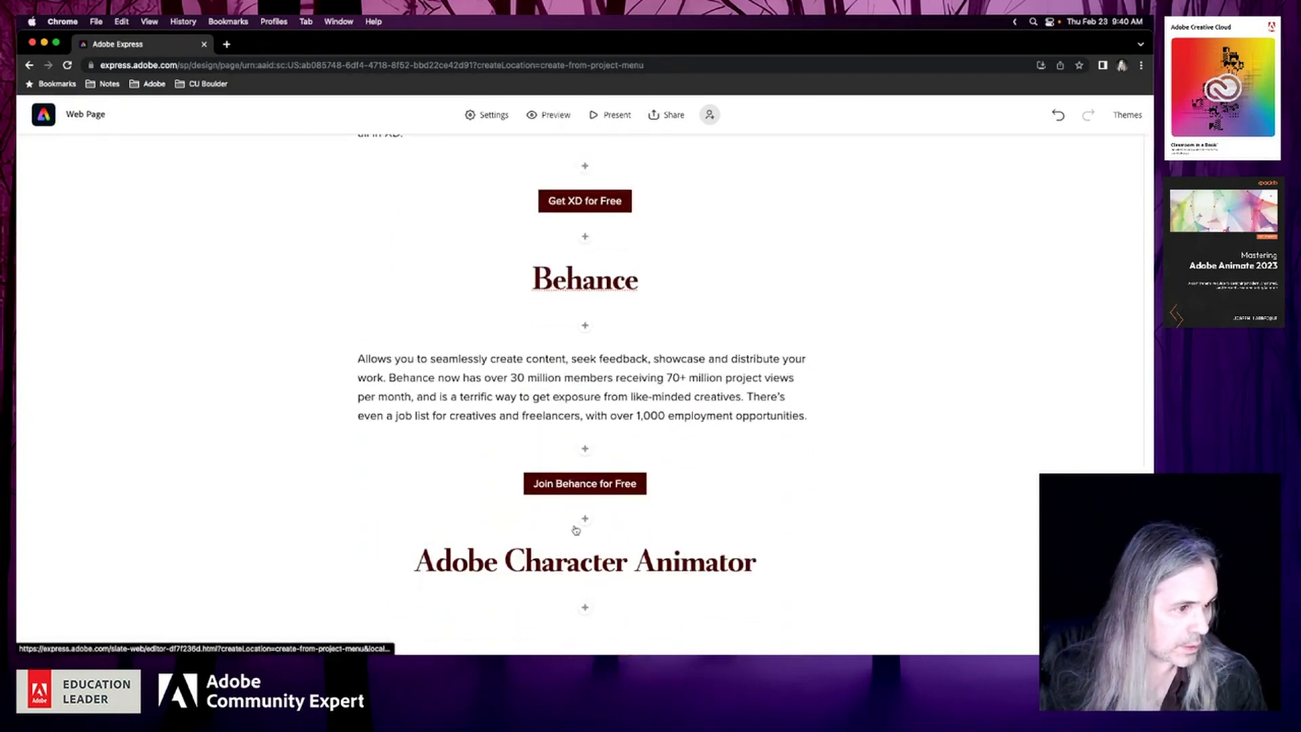
click(587, 524)
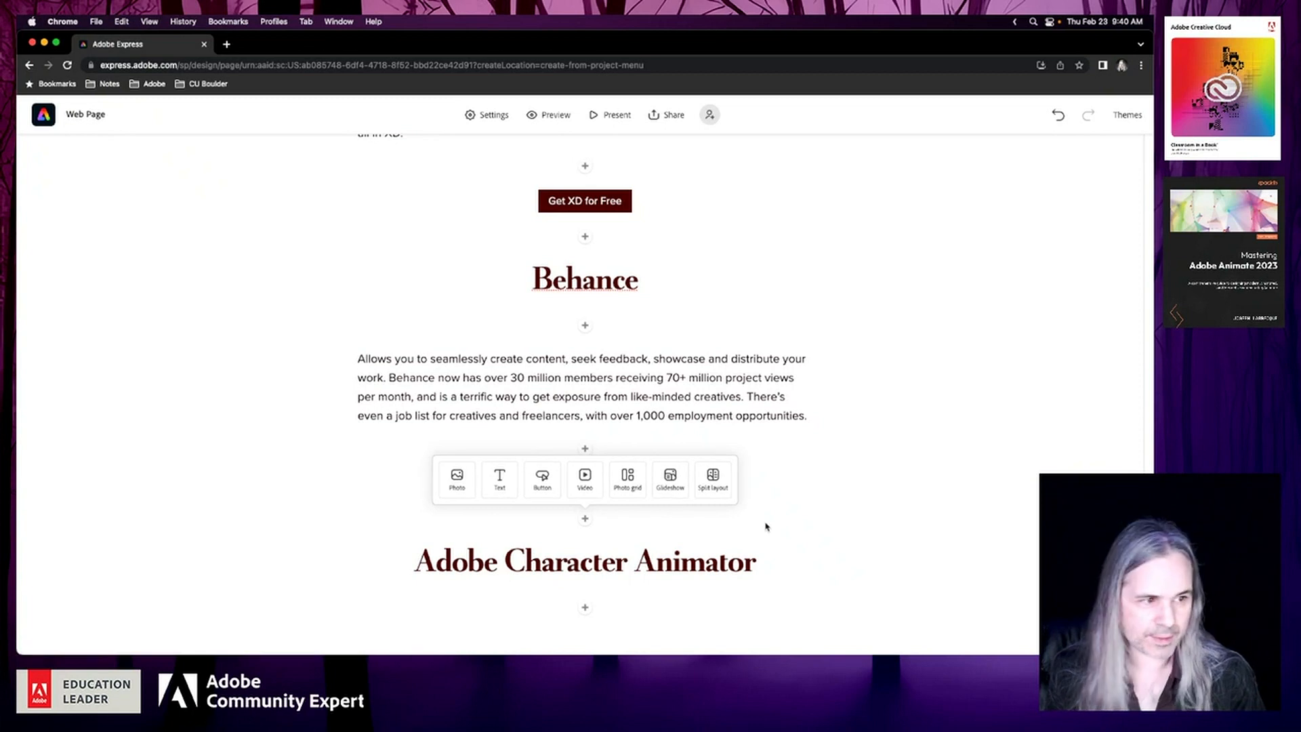
click(500, 497)
text(Ado)
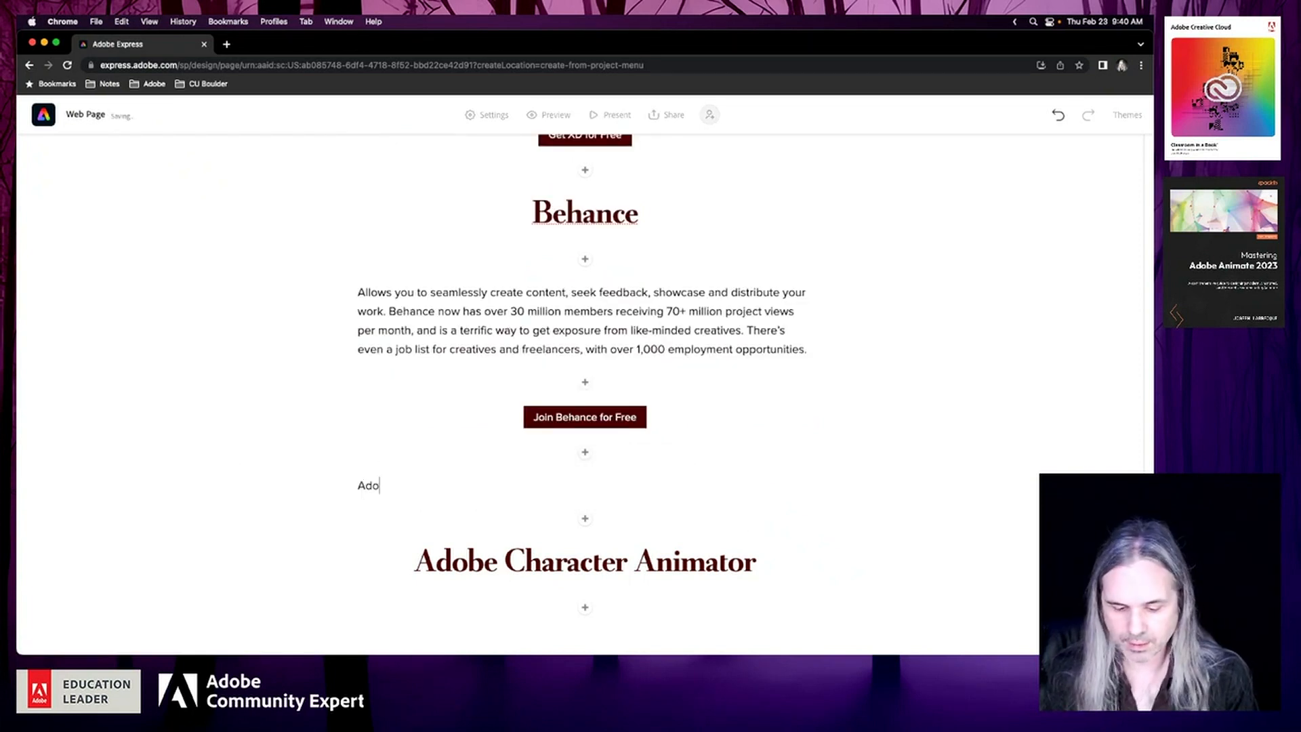
text(be Portfolio)
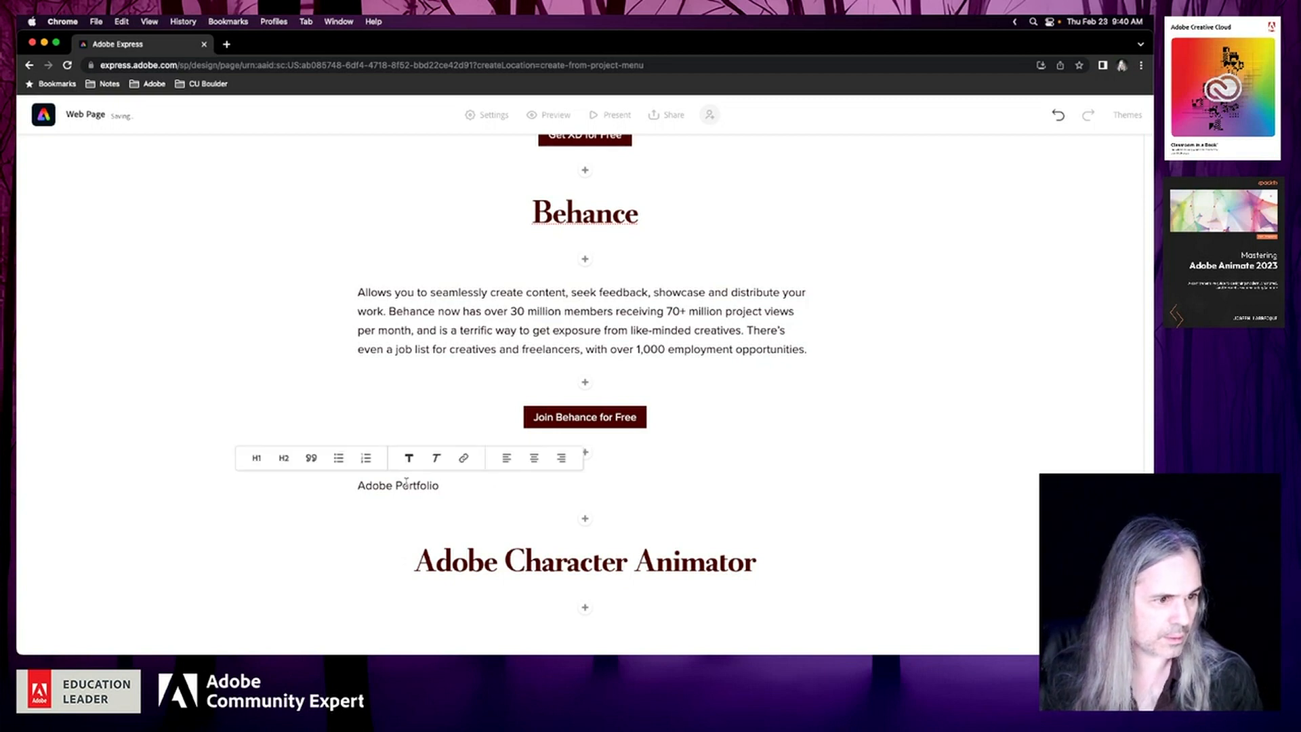
click(257, 459)
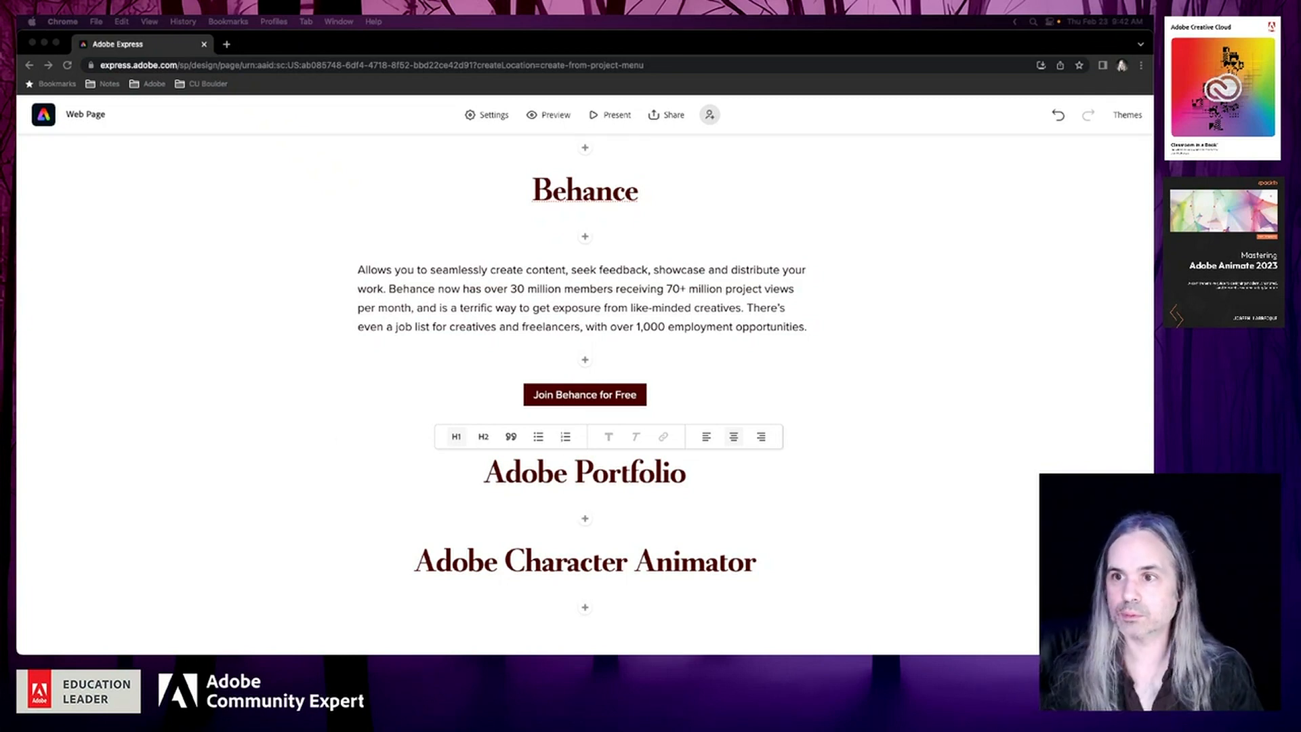
click(587, 525)
click(587, 520)
click(540, 480)
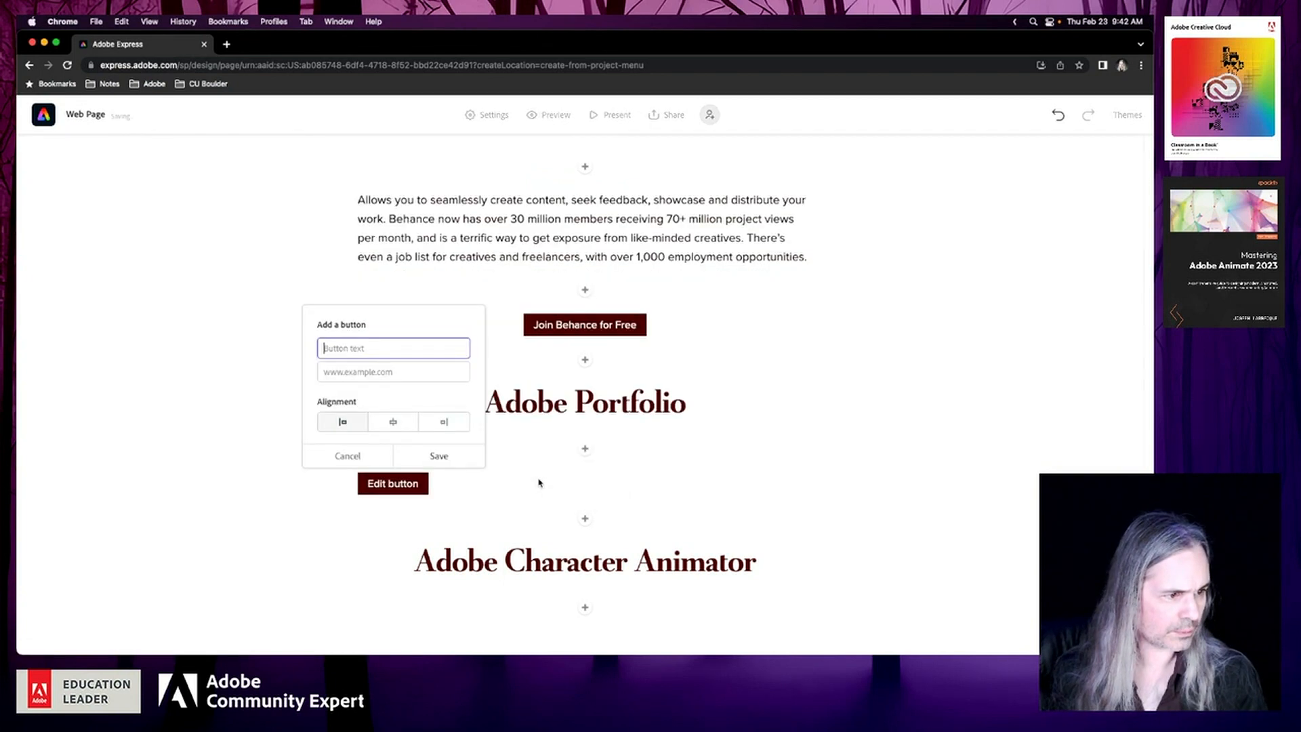
click(388, 374)
text(https://portfolio.adobe.com/)
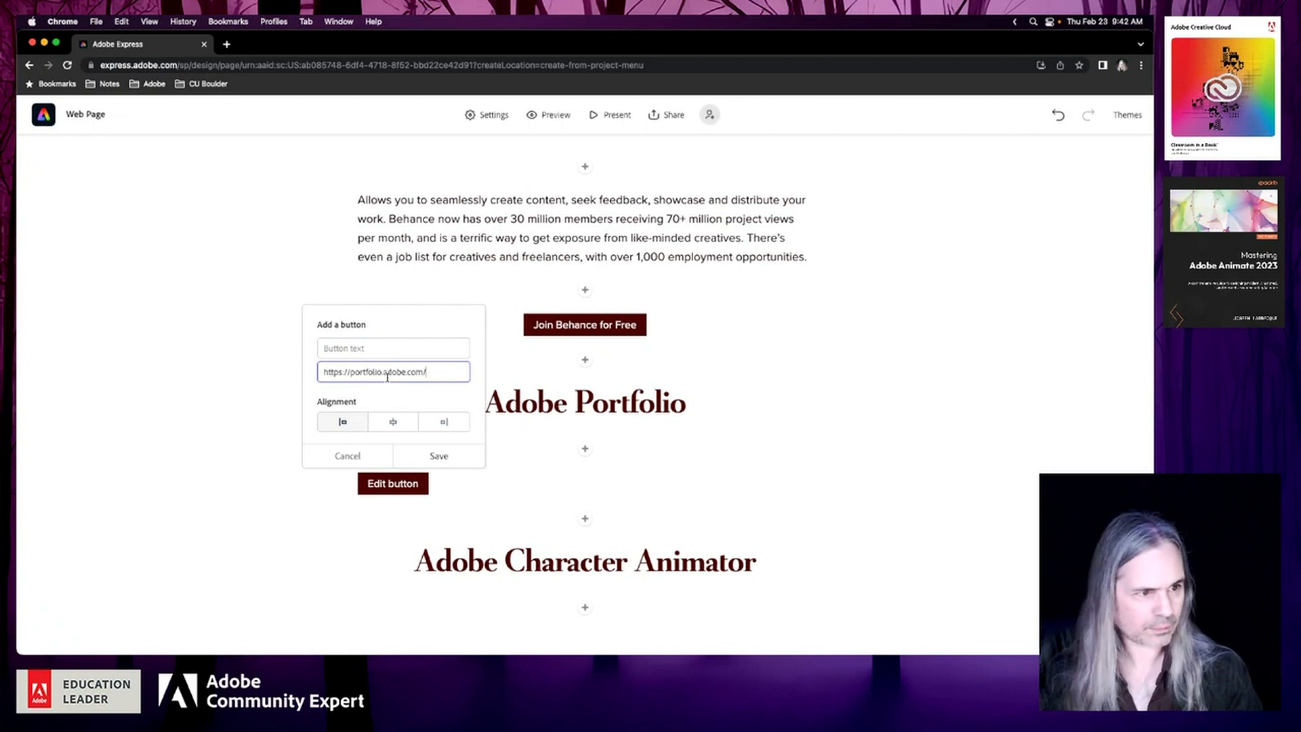
Set the new button's text to "Get Started with Portfolio for Free" and save the button
click(378, 349)
text(Get)
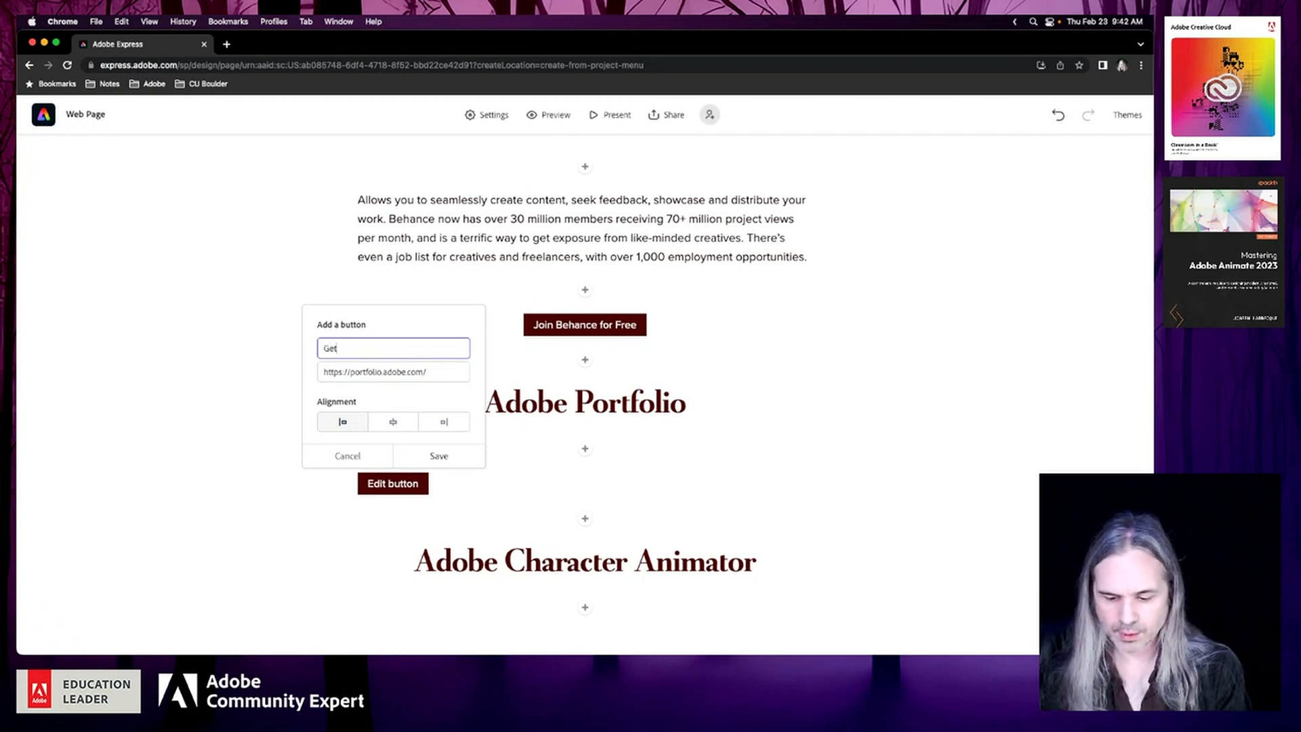
text( Started wi)
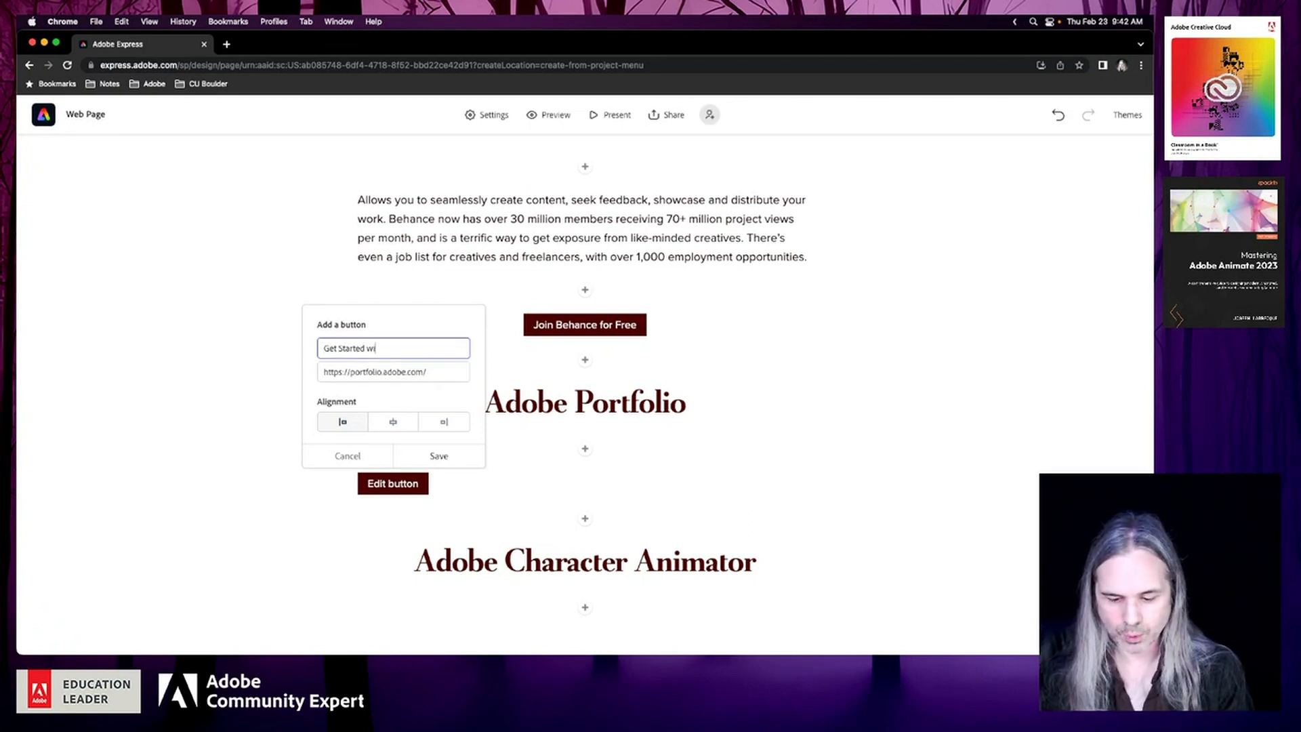
text(th Adobe Portfolio)
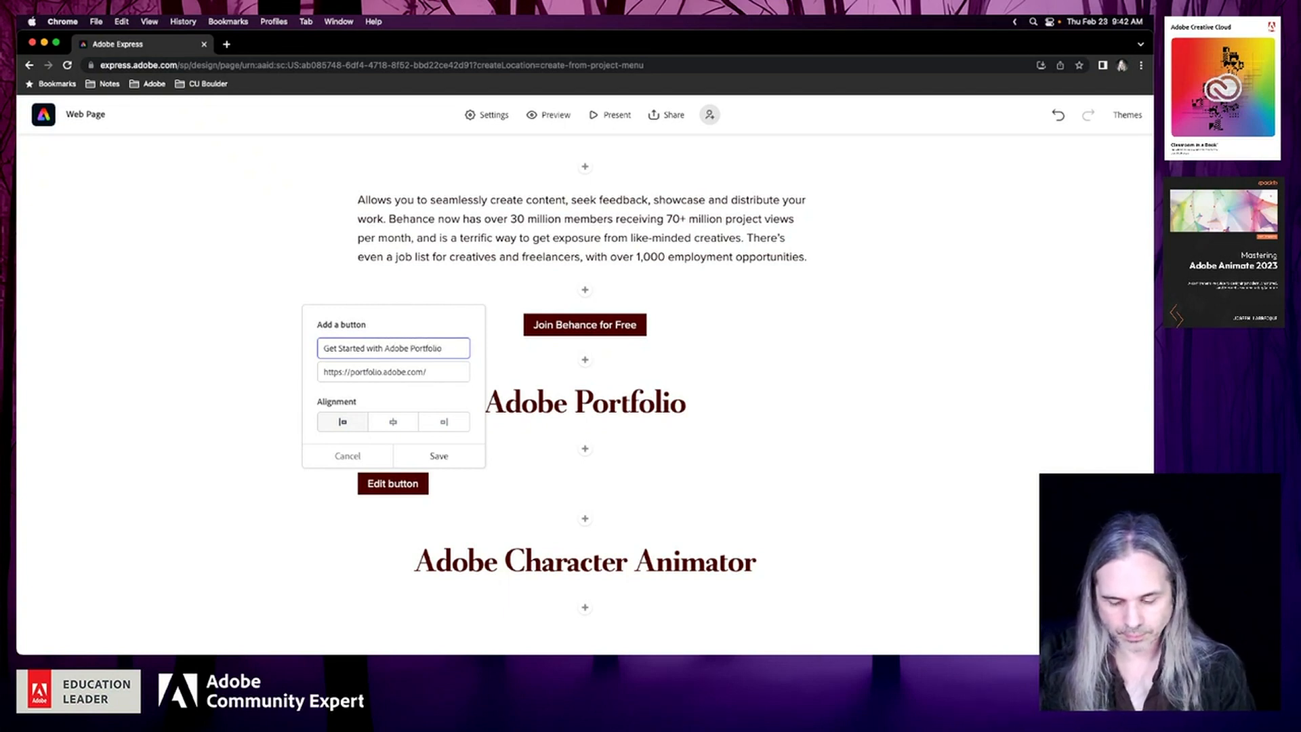
text( for Fre)
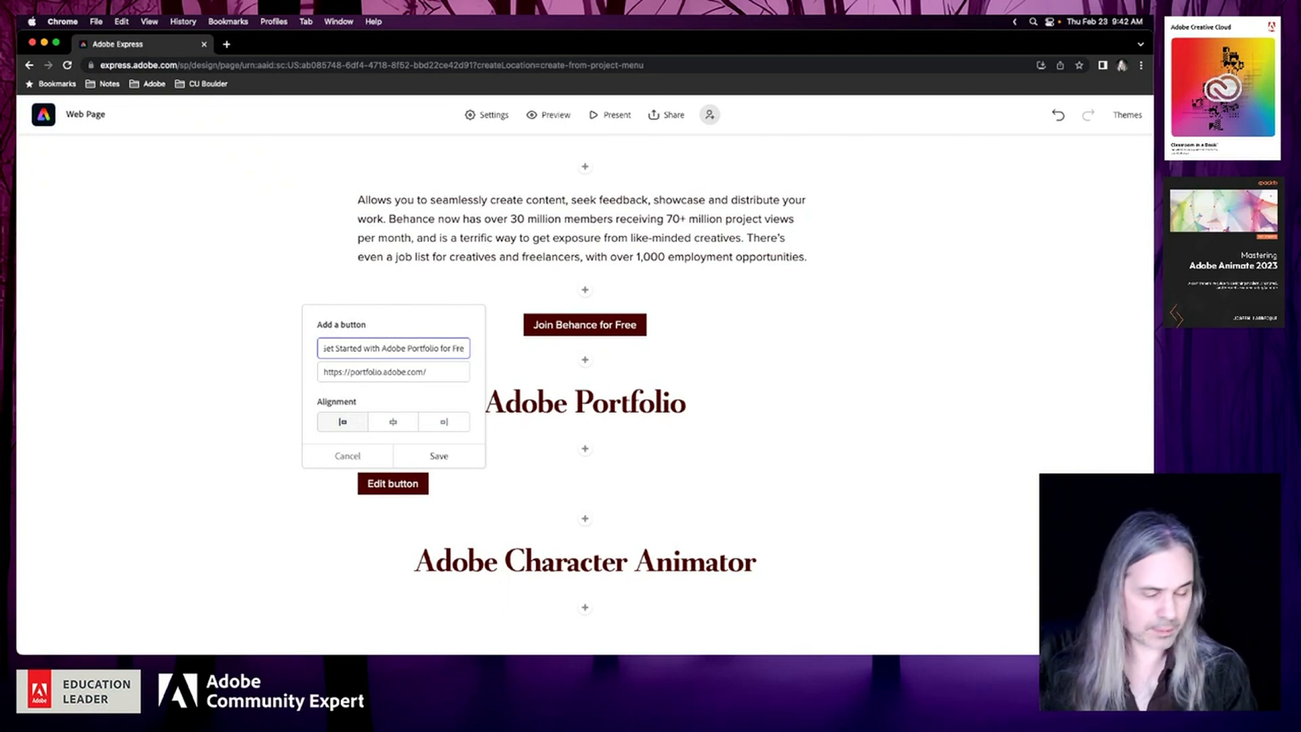
text(e)
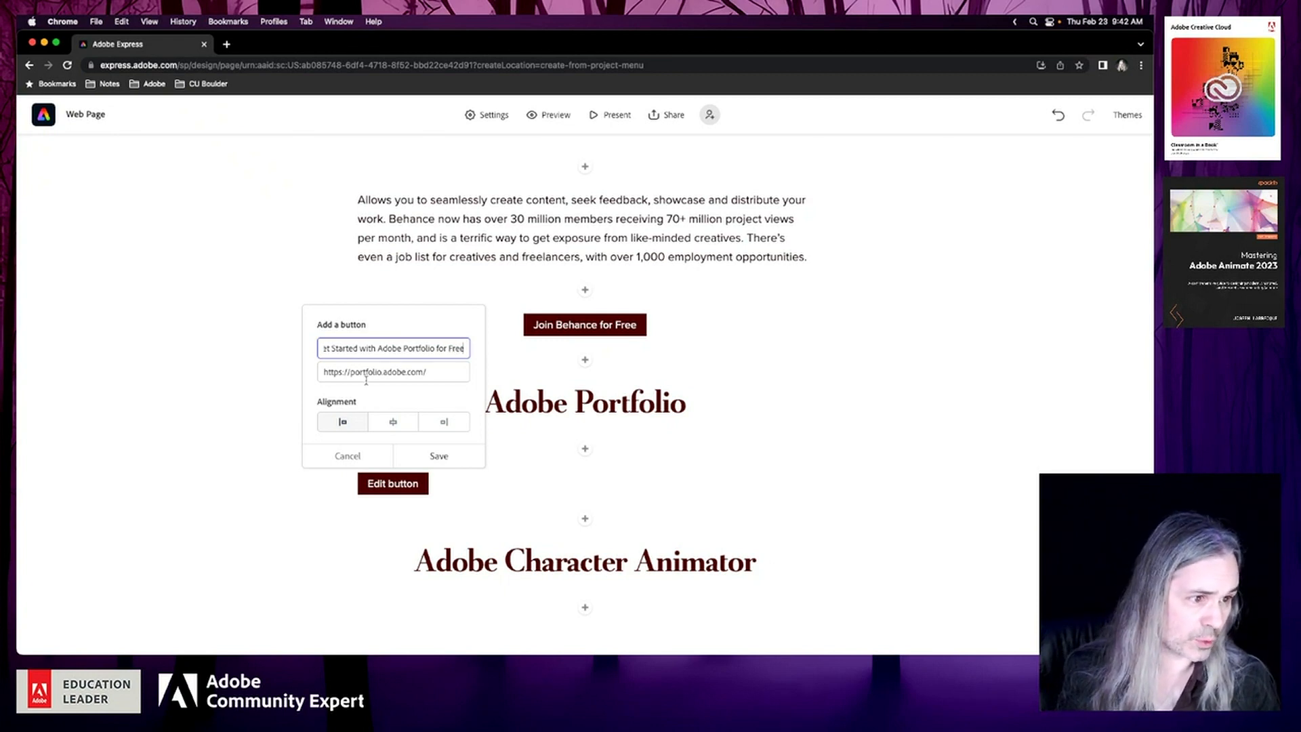
double_click(389, 347)
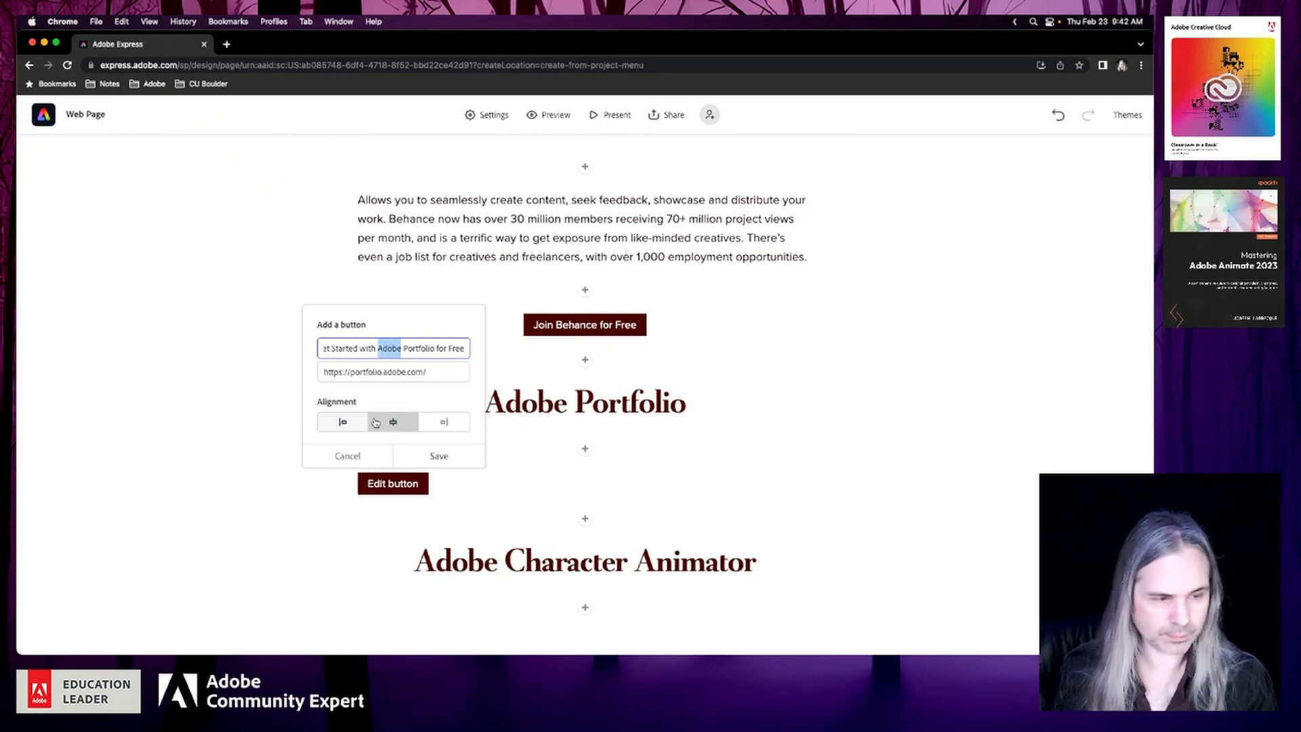
key(BackSpace)
click(439, 456)
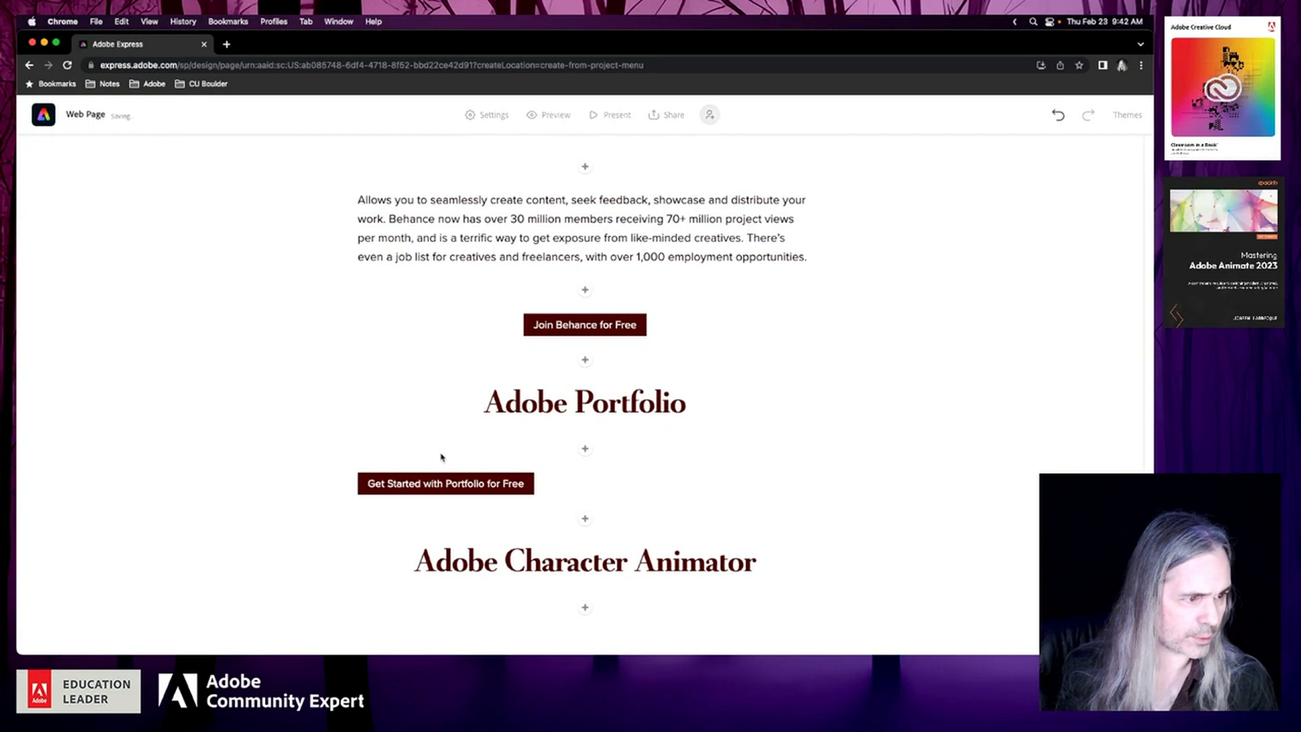
Change the Portfolio button's alignment to centered and save it
click(441, 482)
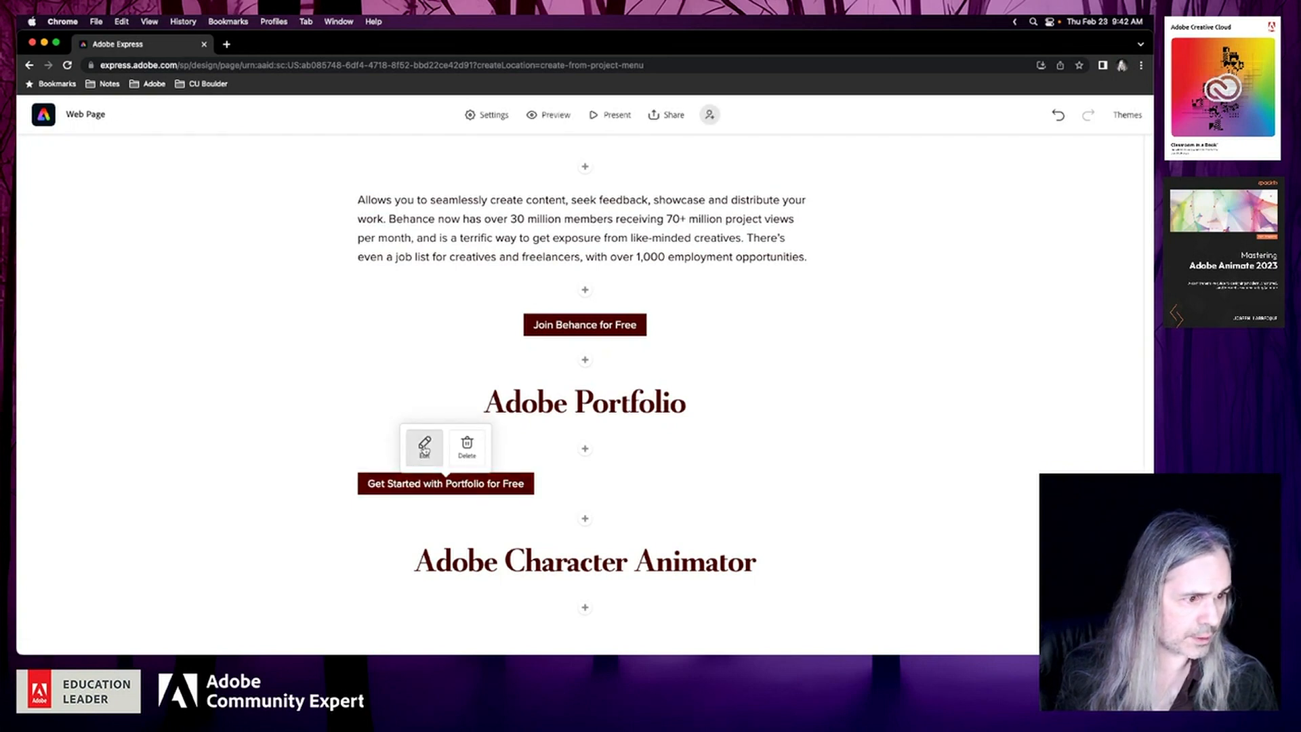
click(425, 446)
click(445, 421)
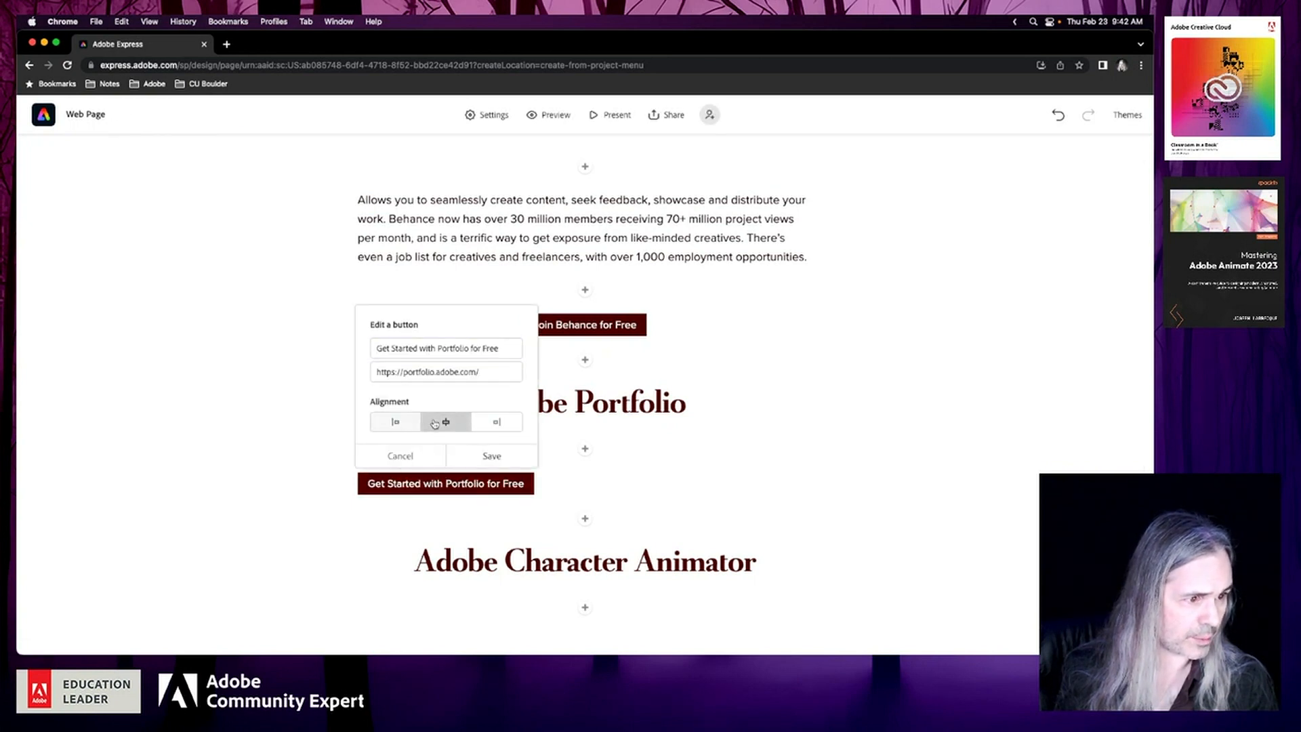
click(483, 456)
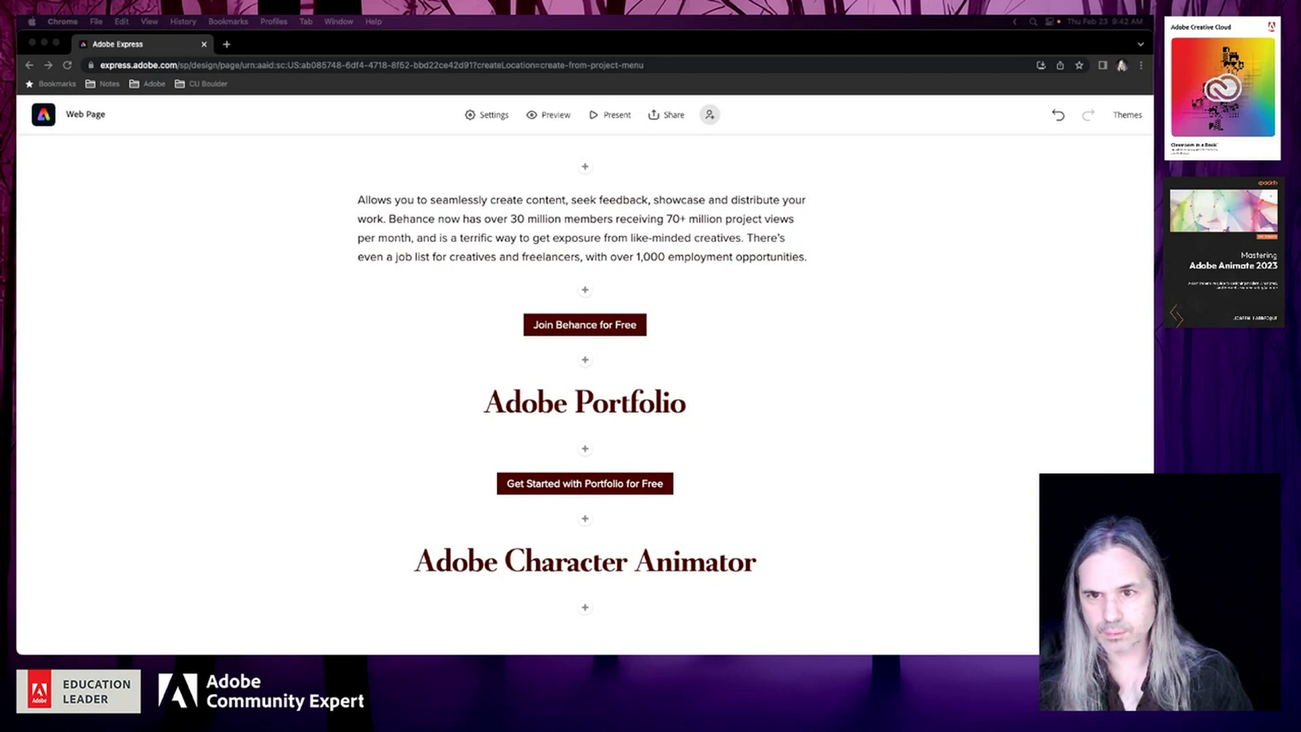
Insert a text block below the Adobe Portfolio heading and paste the copied "Showcase your work in minutes" tagline and description into it
click(587, 449)
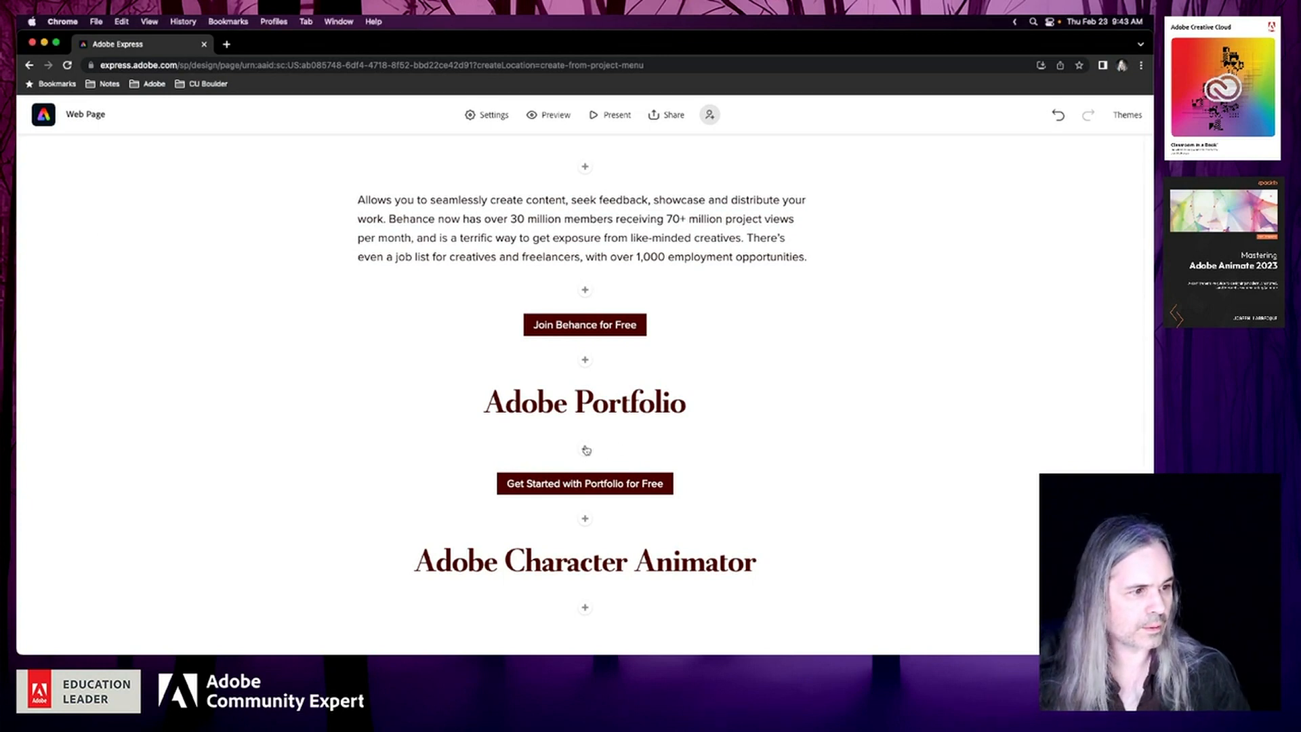
click(586, 448)
click(498, 410)
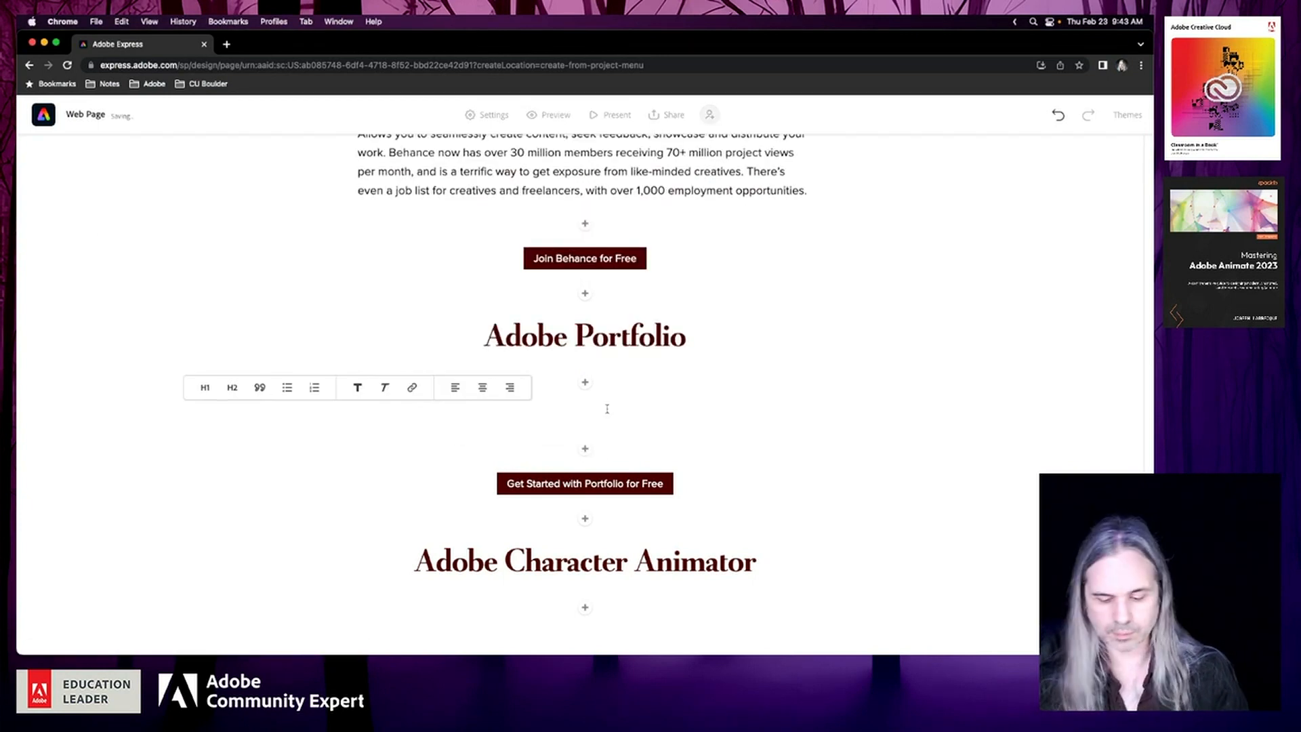
text(Showcase your work in minutes Don't know HTML or CSS? No problem. With Portfolio, our easy-to-customize themes are the most beautiful way to present your work online.)
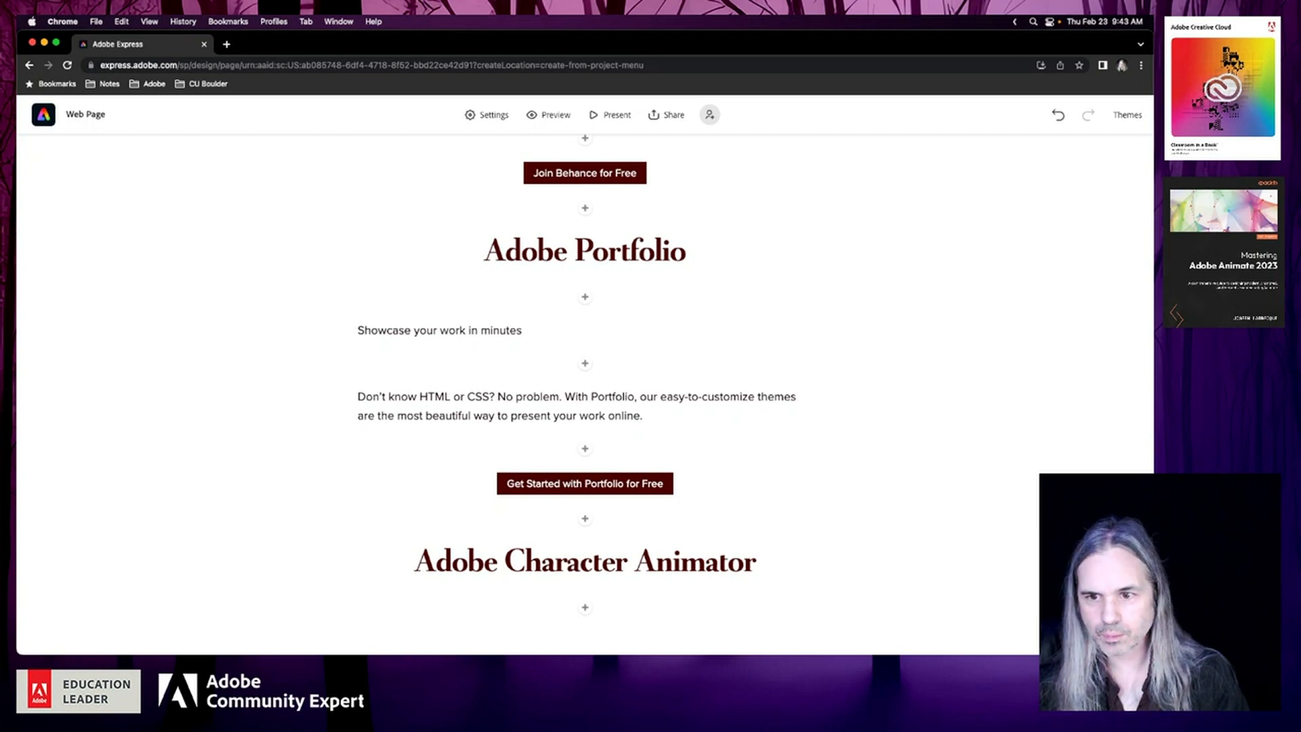
Paste the copied sentence "Creatives around the world use Portfolio to showcase their work" before "Don't know HTML or CSS?", ending it with a period
key(super+Tab)
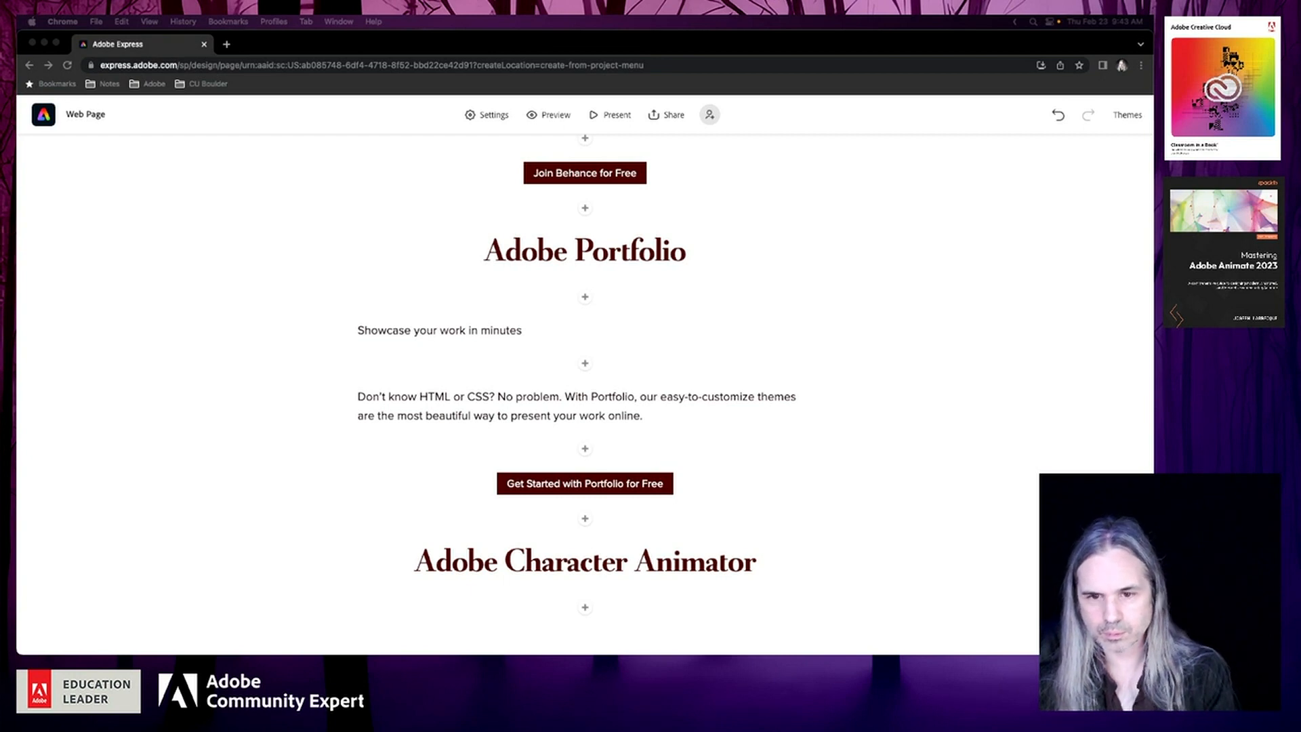
click(410, 400)
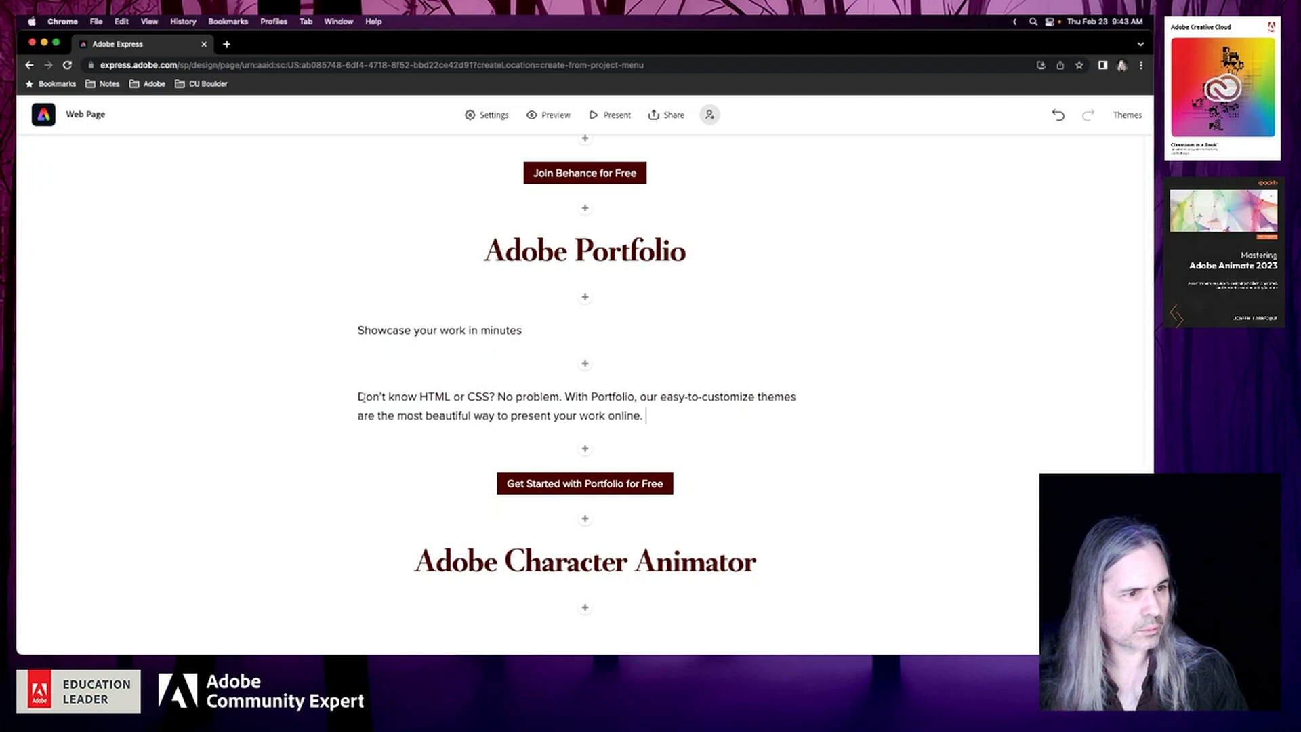
text(Creatives around the world use Portfolio to showcase their work)
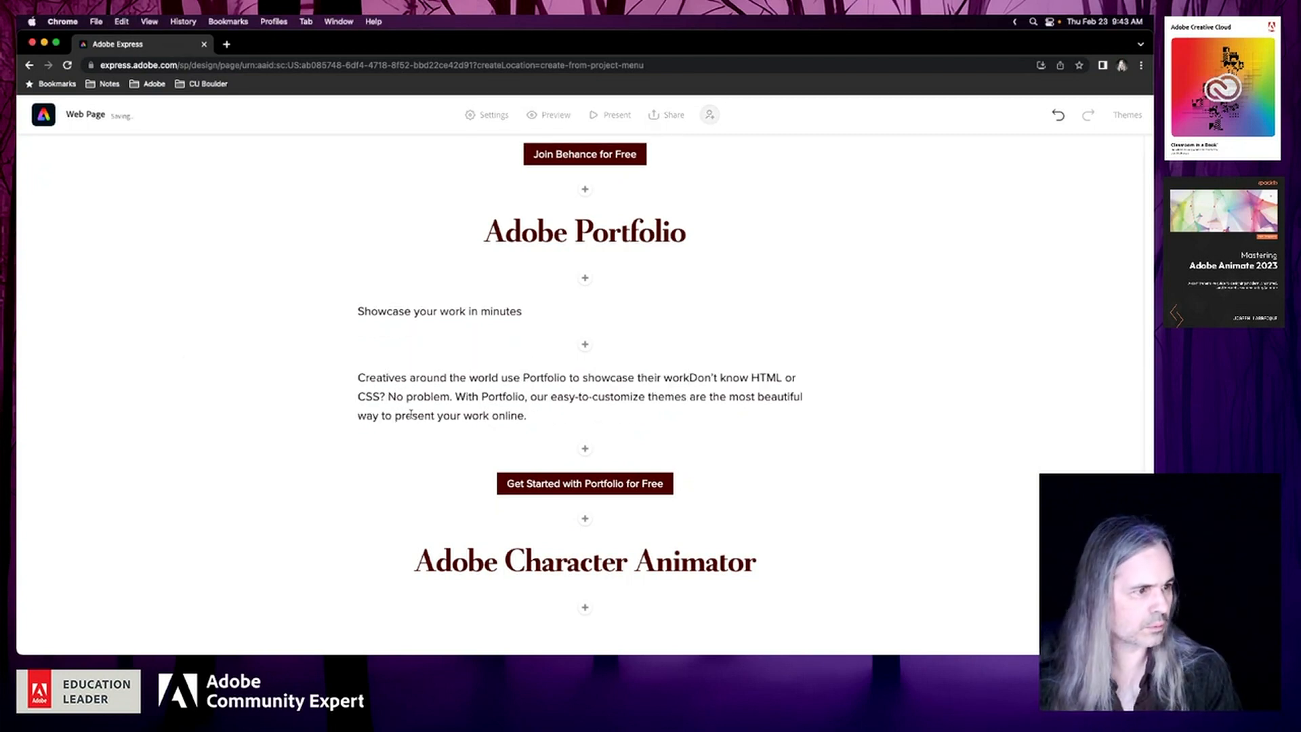
text(.)
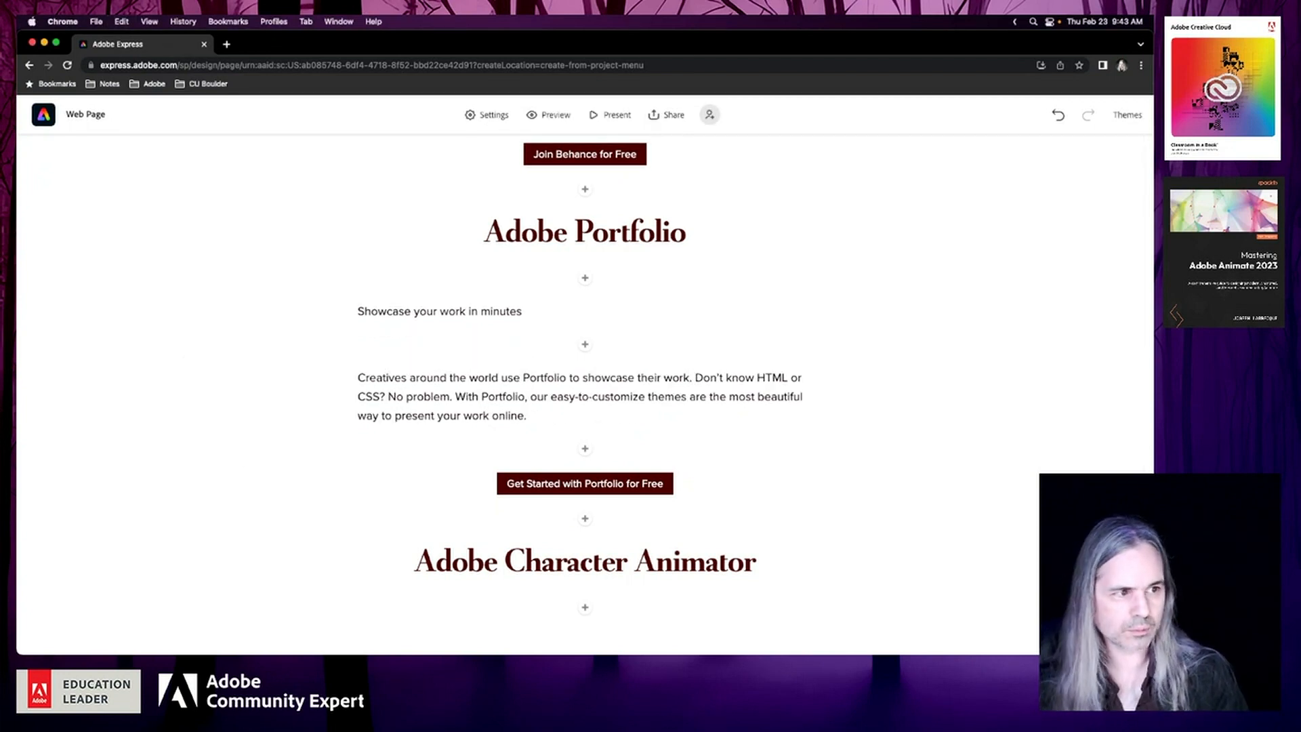
Delete the "Showcase your work in minutes" line and its empty text block below the Adobe Portfolio heading
click(455, 311)
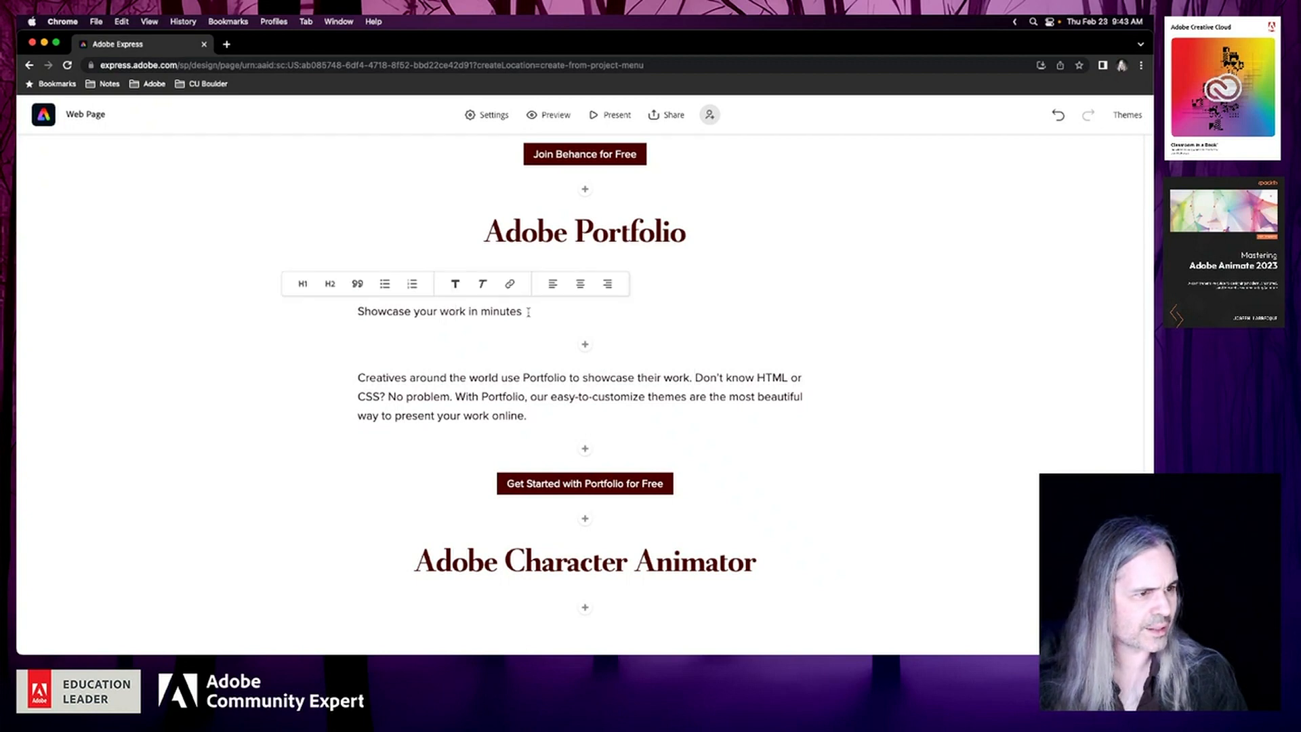
drag(521, 311, 355, 310)
key(BackSpace)
key(BackSpace)
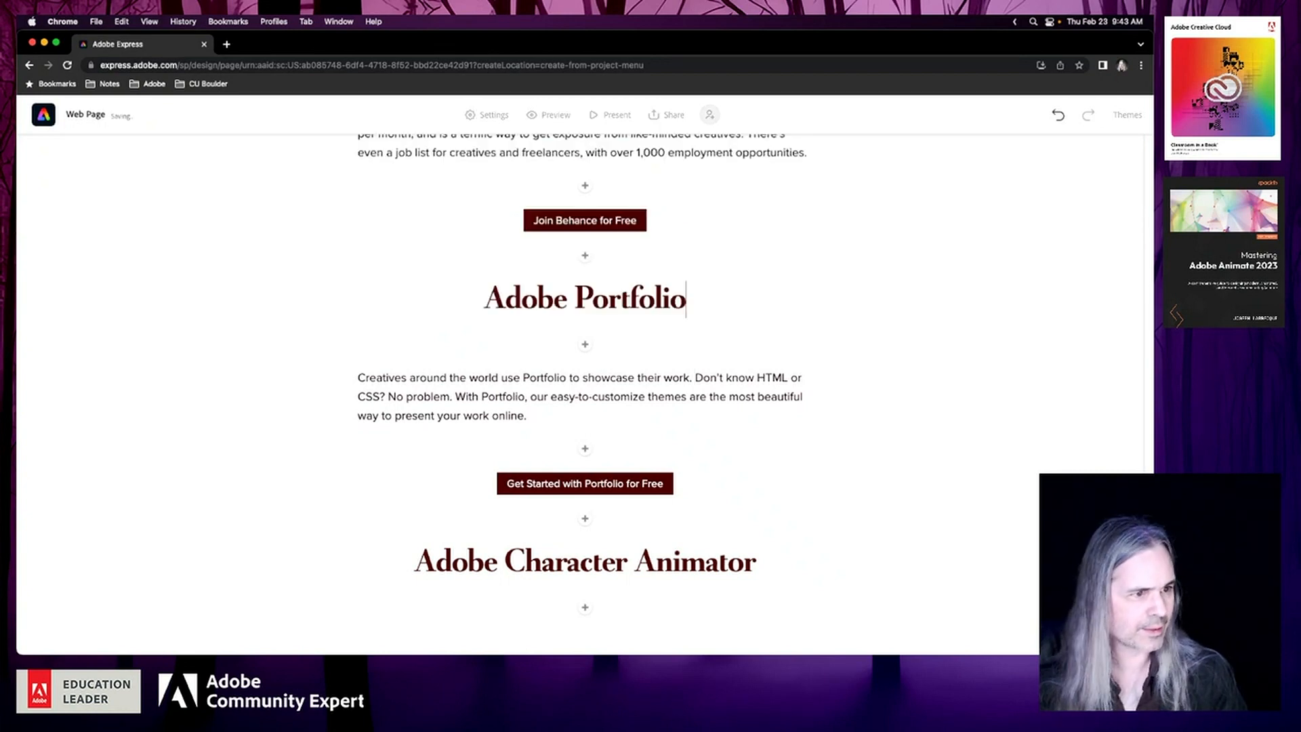
click(698, 377)
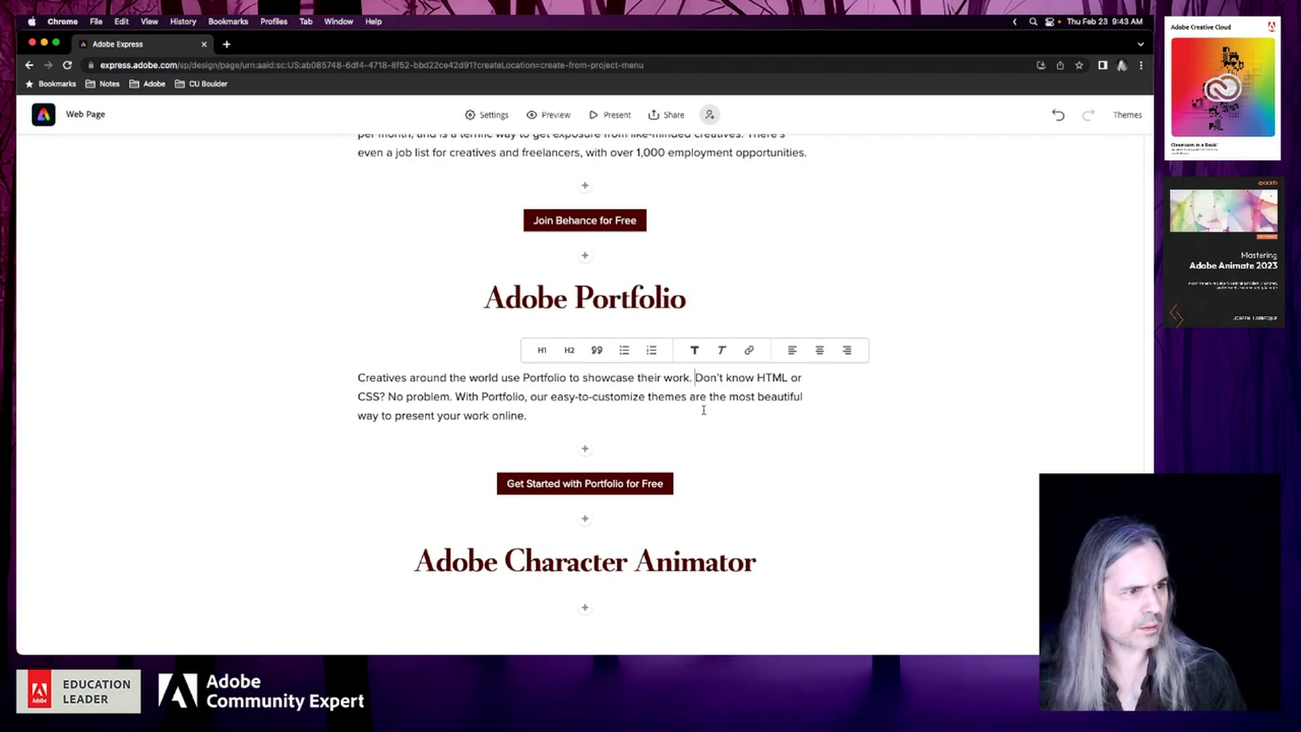
click(699, 397)
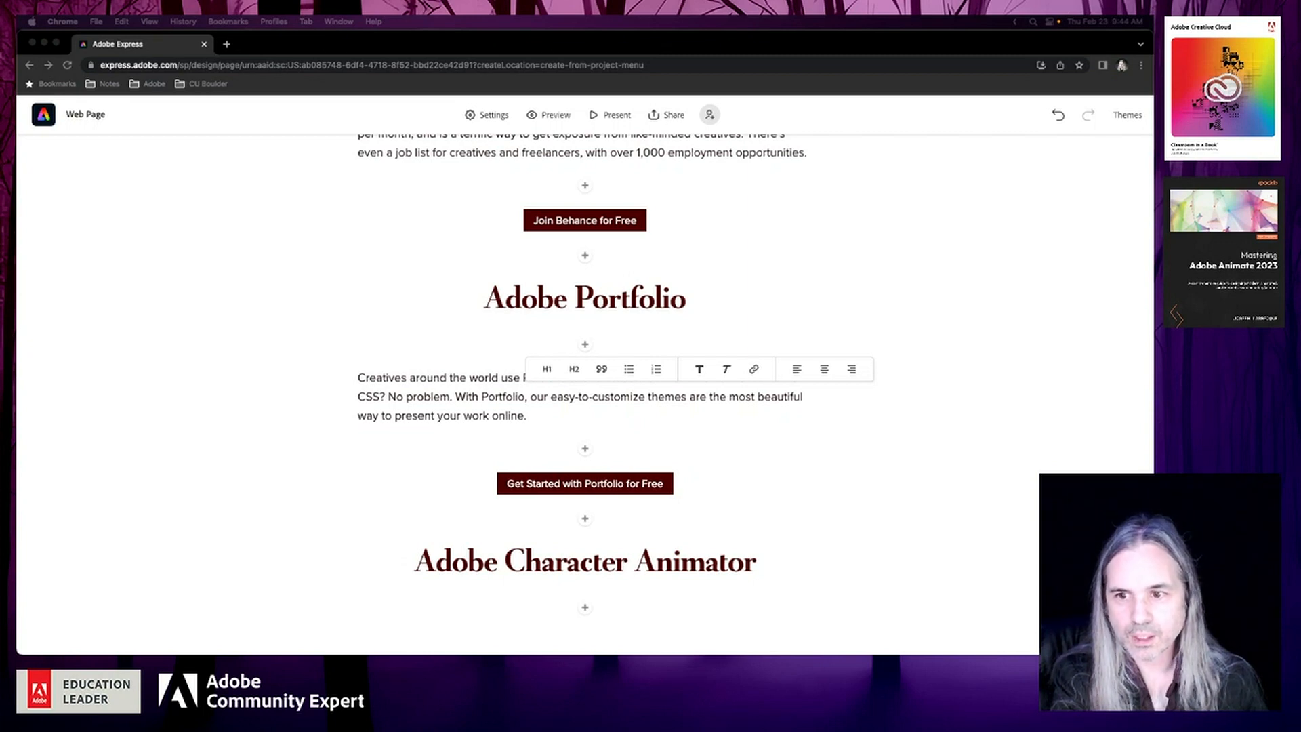
click(946, 455)
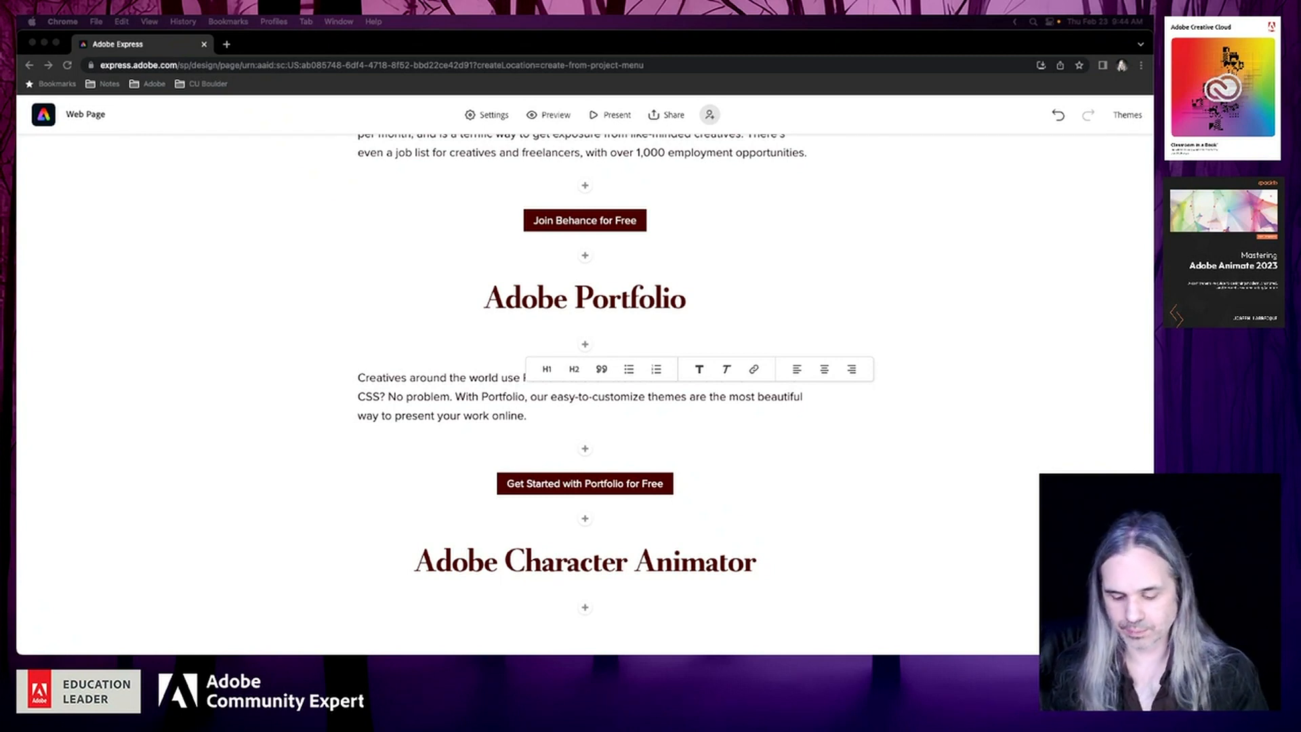
Insert a text block below the Adobe Character Animator heading and paste the copied Starter mode description into it
click(588, 608)
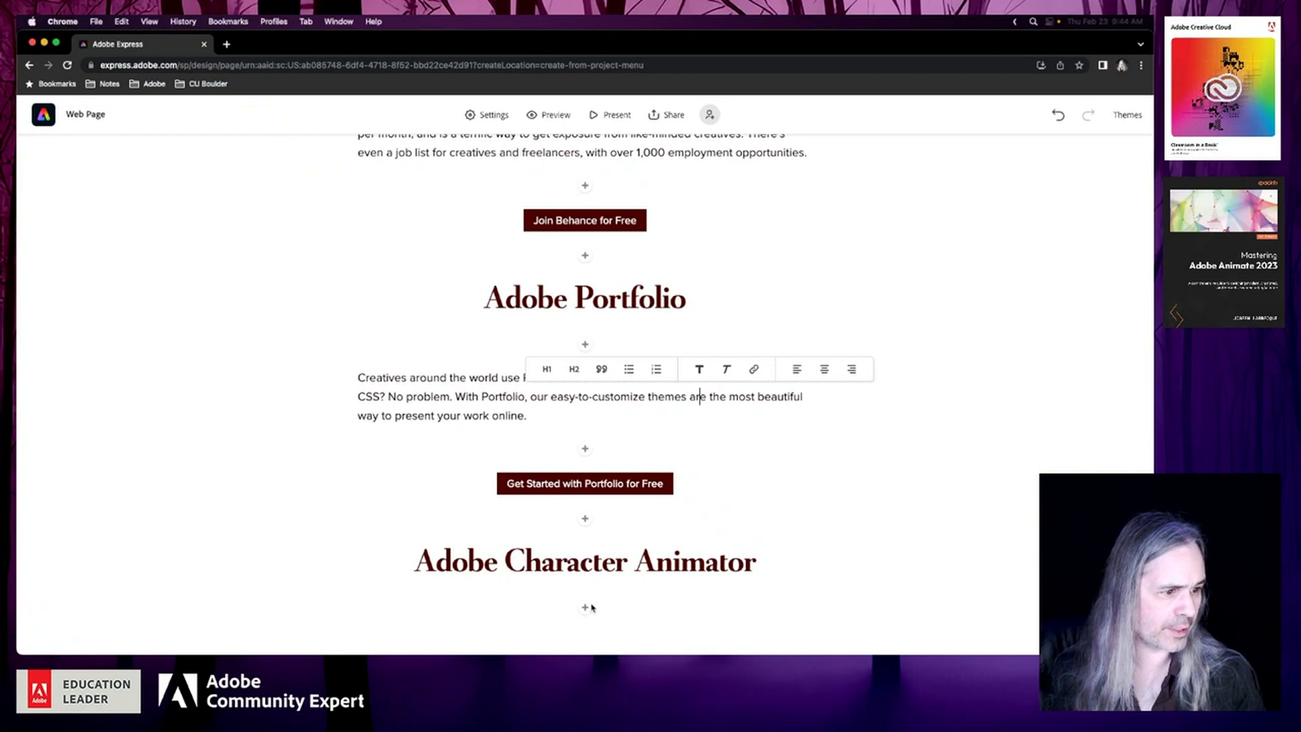
click(587, 607)
click(500, 573)
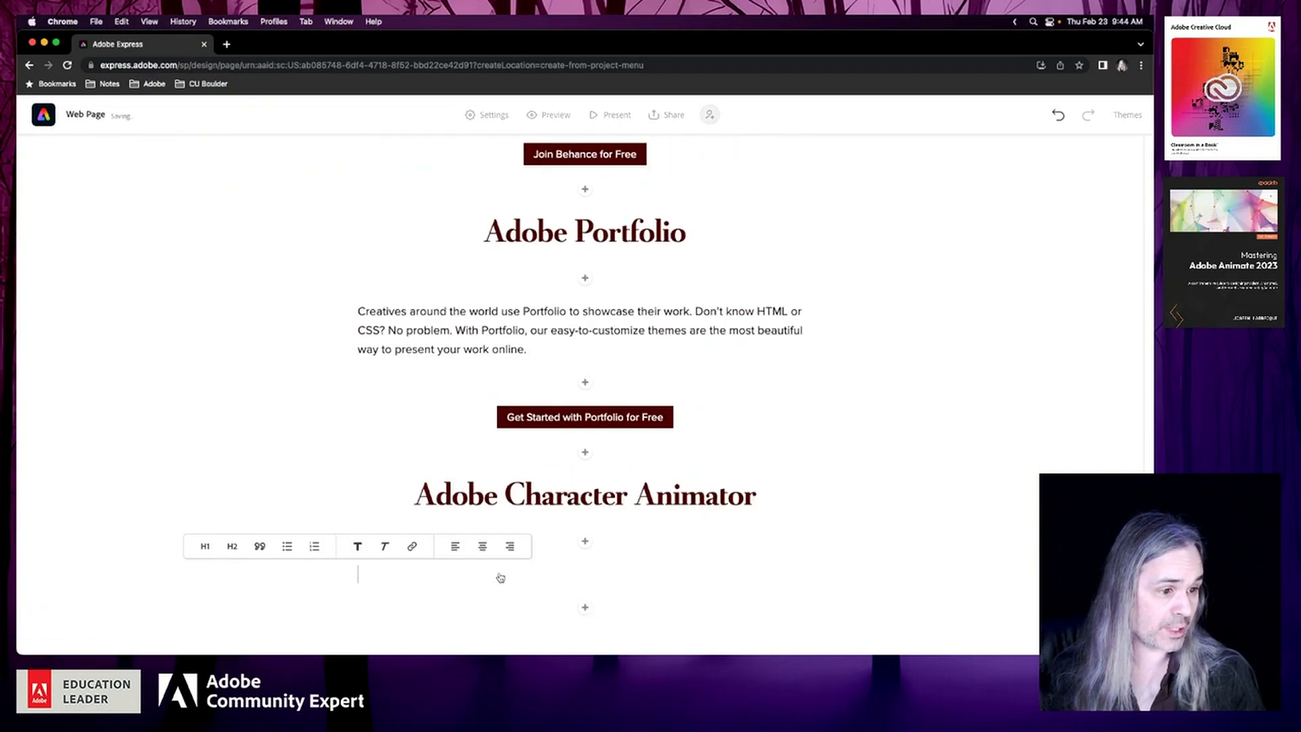
text(Whether you’re a content creator or animation lover, you can animate a character that’s an extension of you in the new Starter mode.)
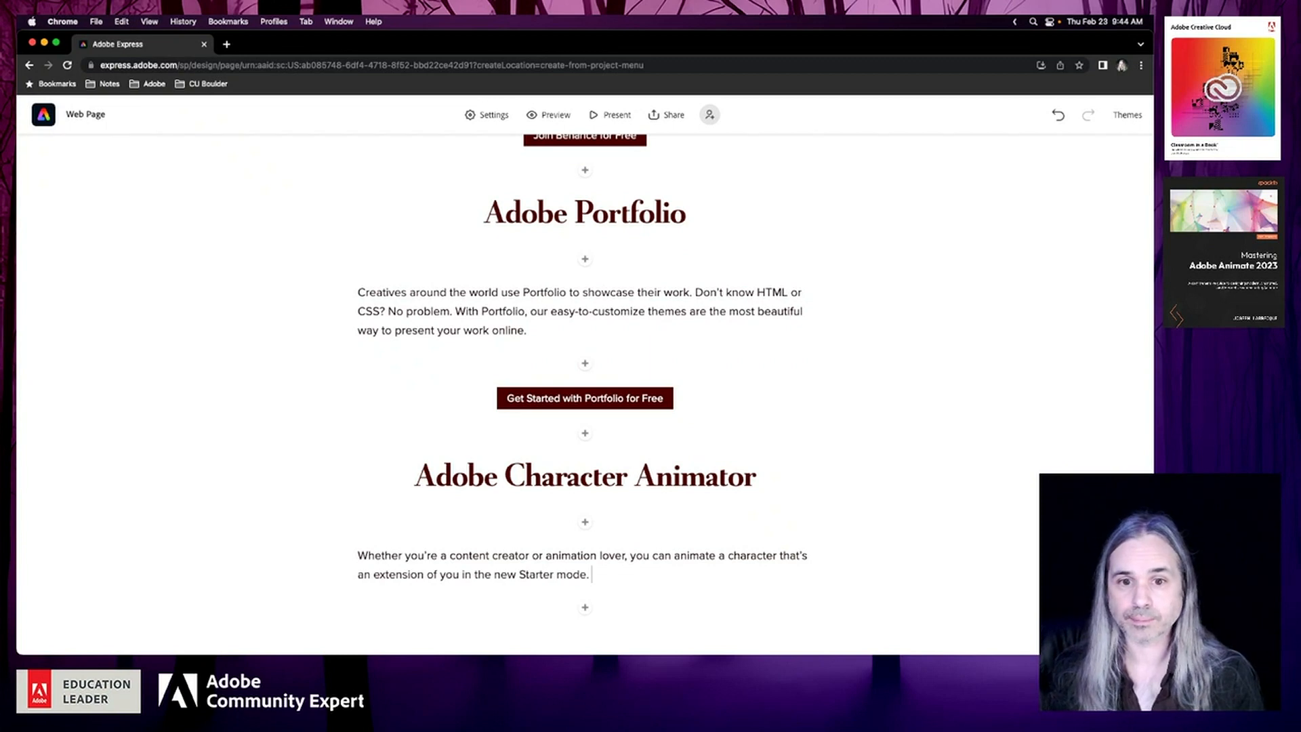
Append the copied text from "Select a puppet" to "and it's free." to the end of the Character Animator description
key(super+Tab)
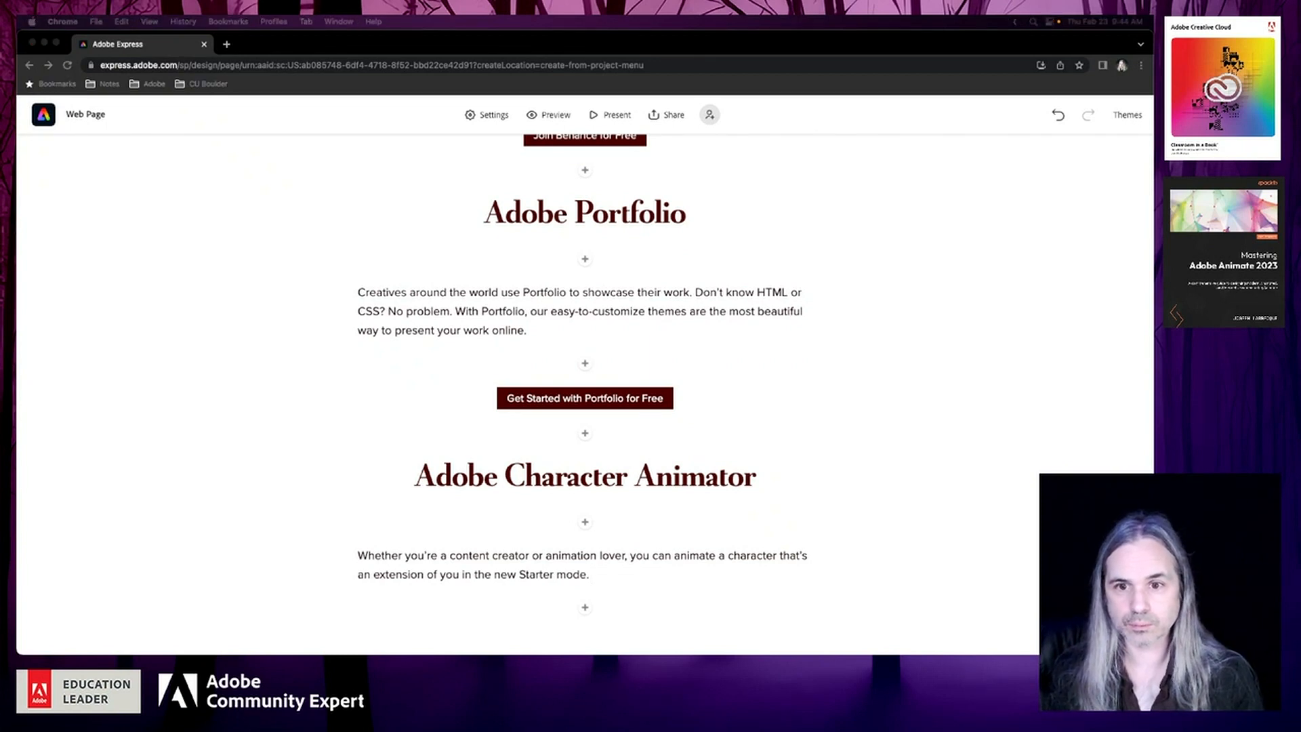
click(646, 581)
text(Select a puppet, record your audio, add motion and emotion, and you’re ready to export an animated character. Starter mode gets anyone animating in just a few minutes — and it’s free.)
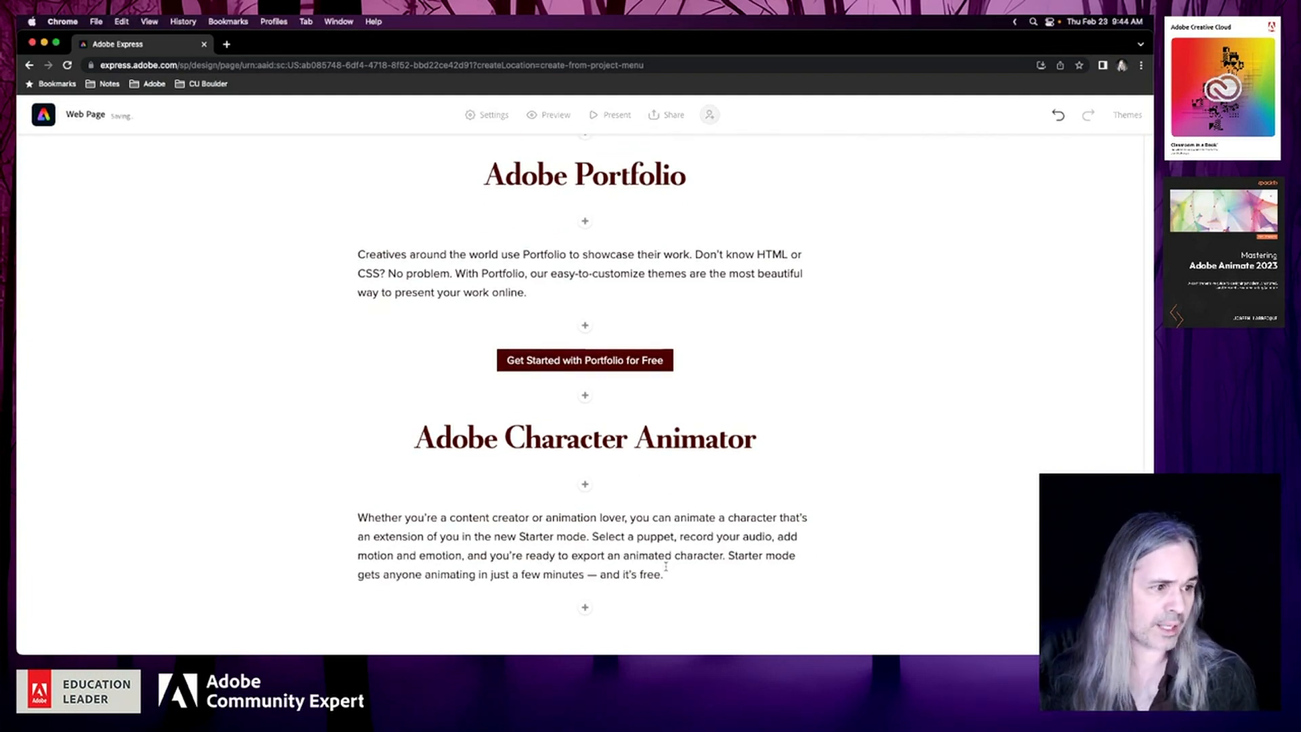
Insert a button below the Adobe Character Animator description and paste the copied character-animator.html product page address as its link
key(super+Tab)
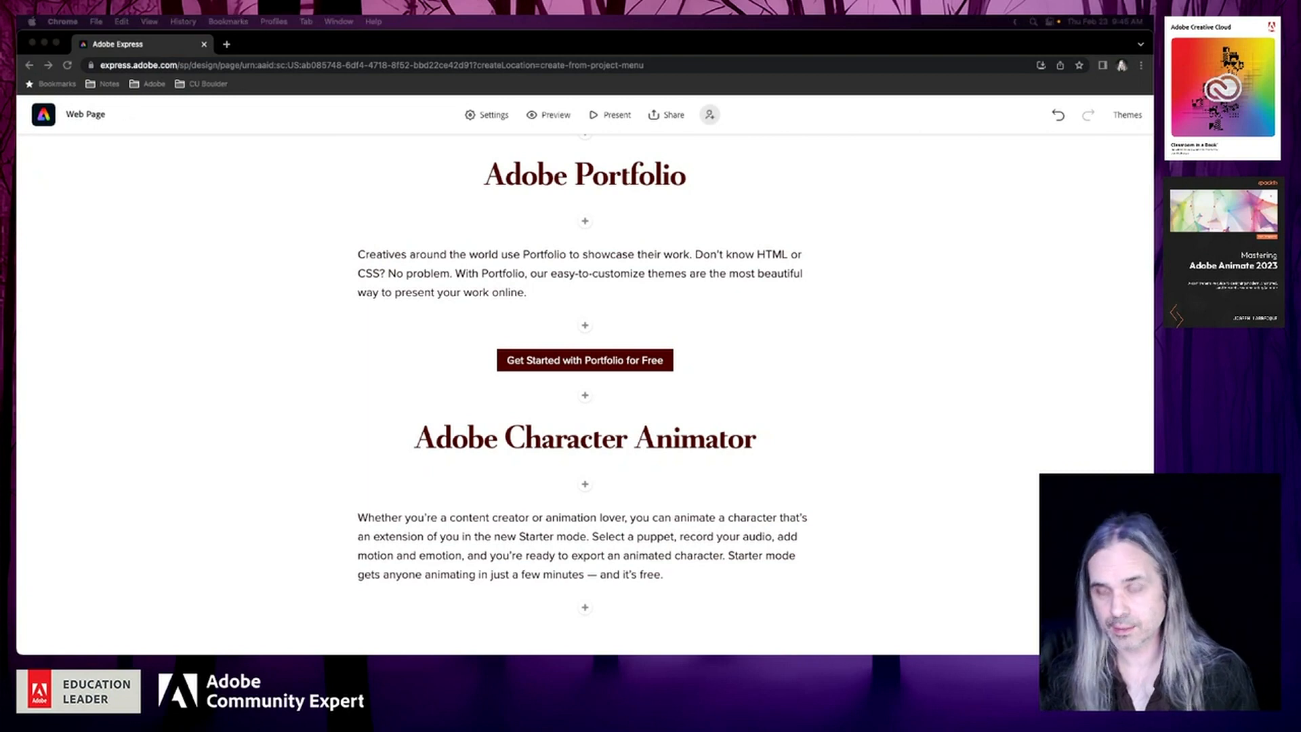
click(583, 612)
click(584, 612)
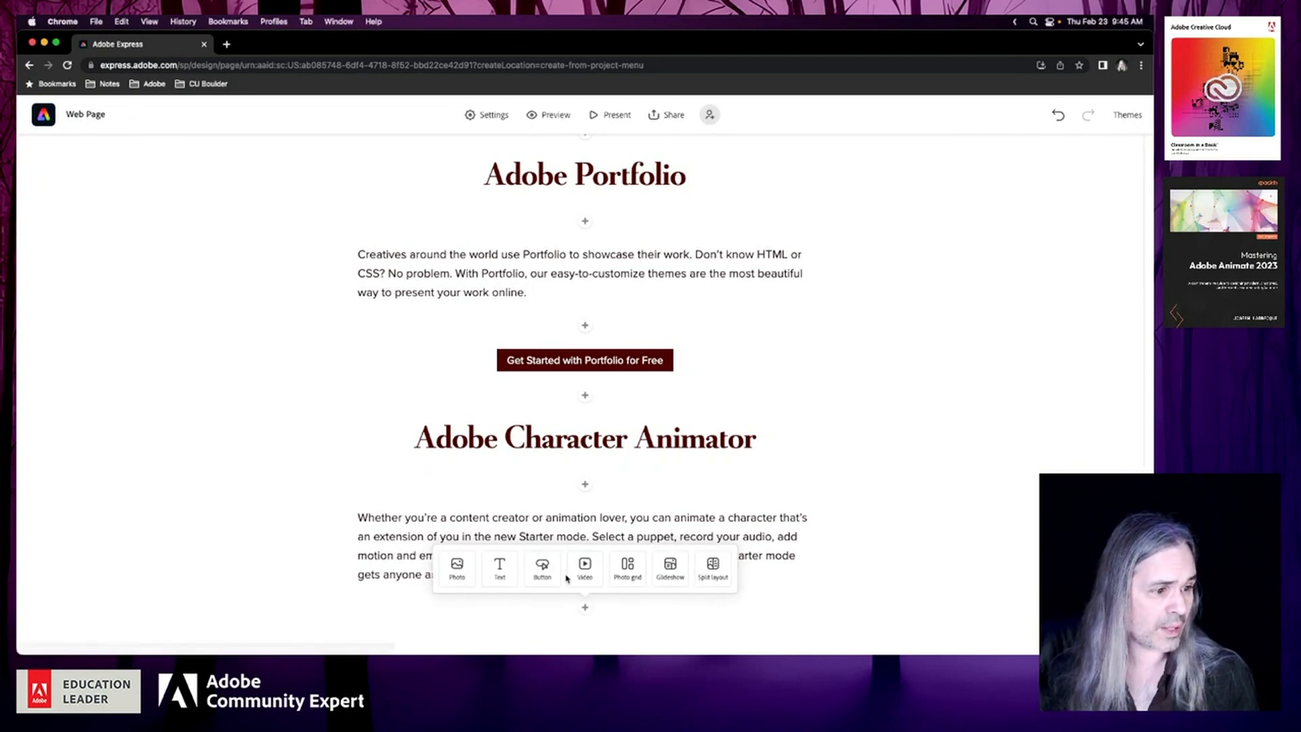
click(543, 568)
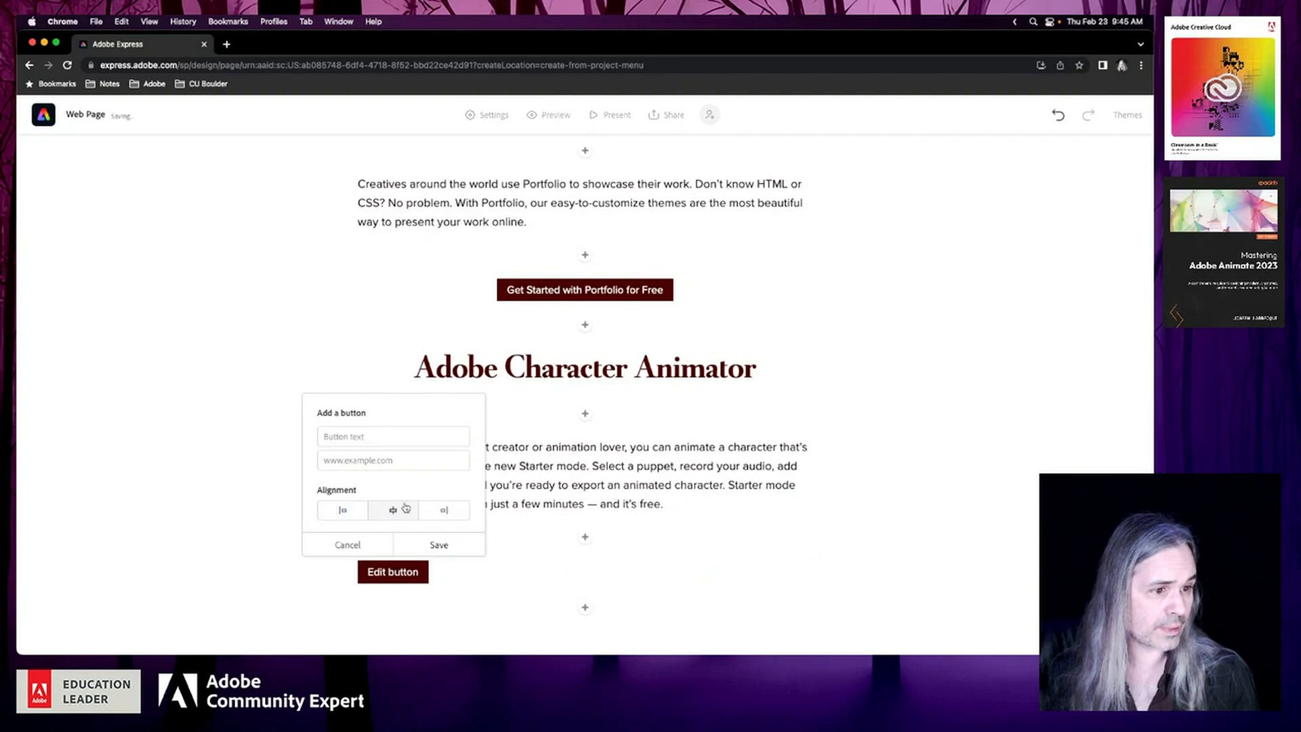
click(386, 452)
key(super+v)
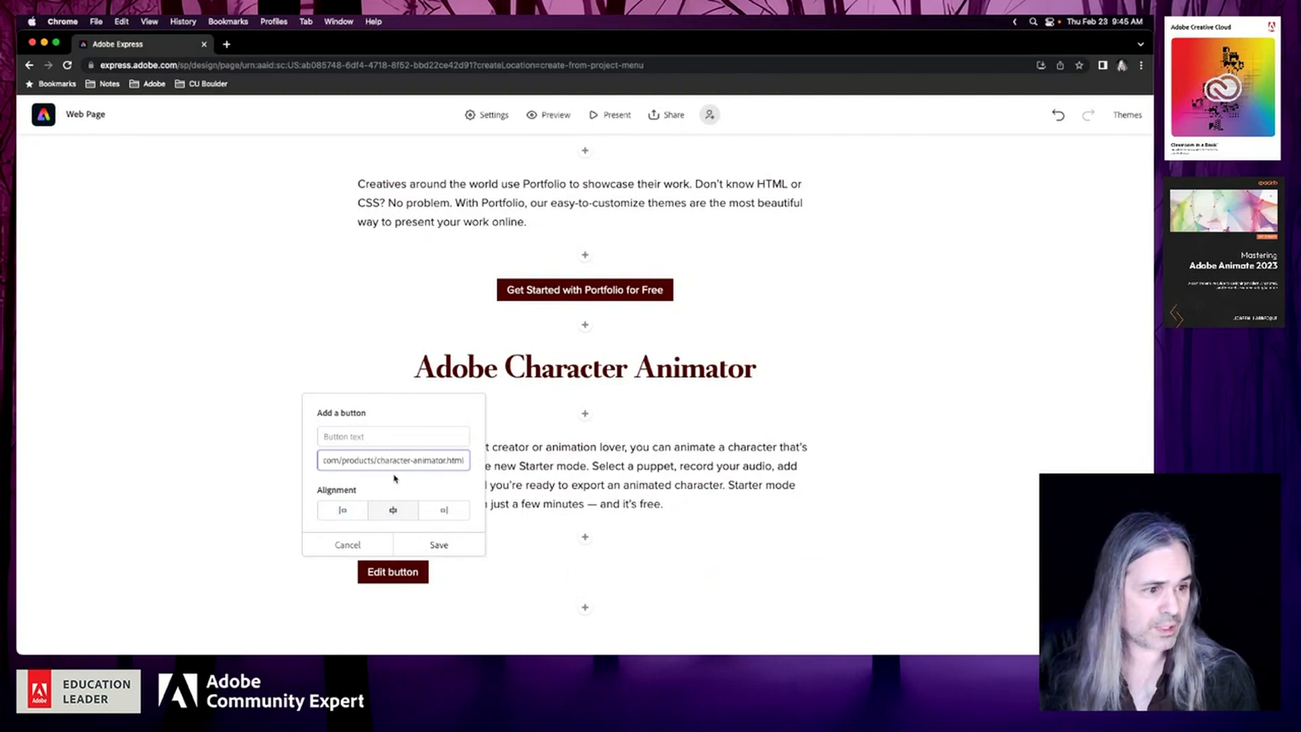
Label the new button "Get Character Animator for Free" and save it
click(384, 437)
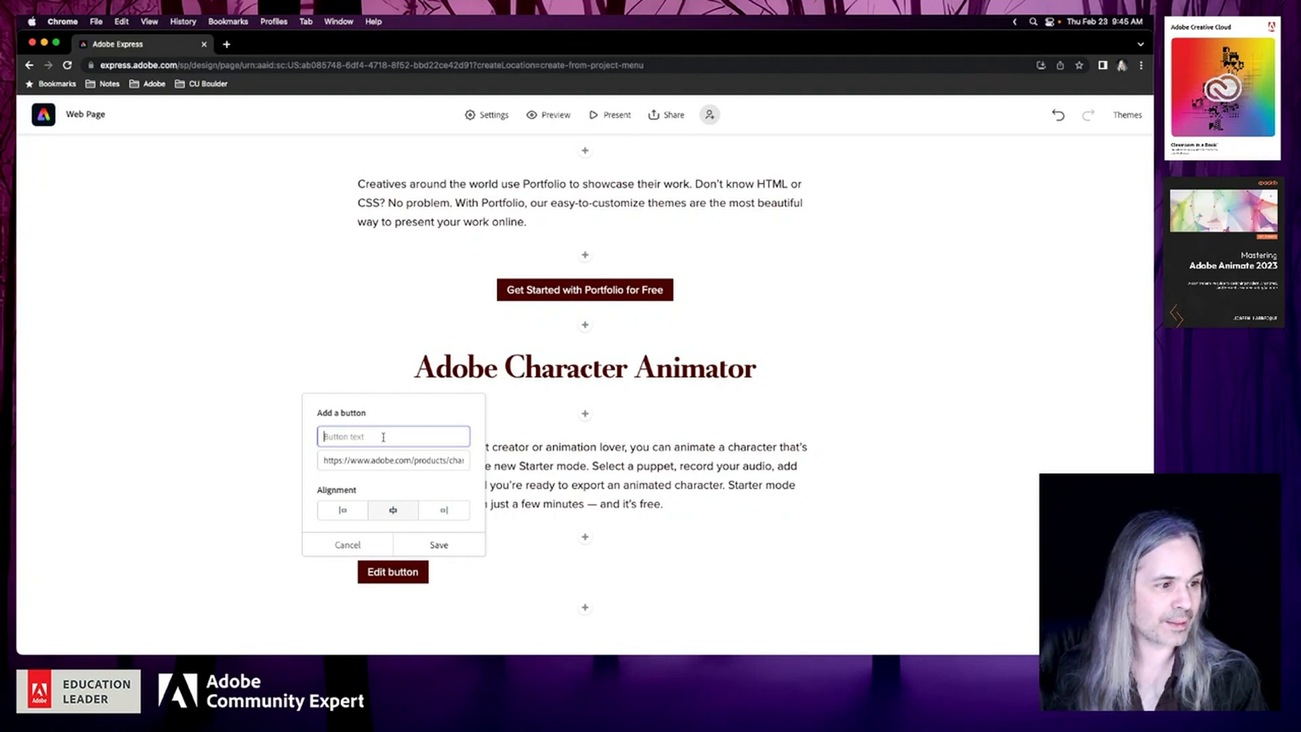
text(Get)
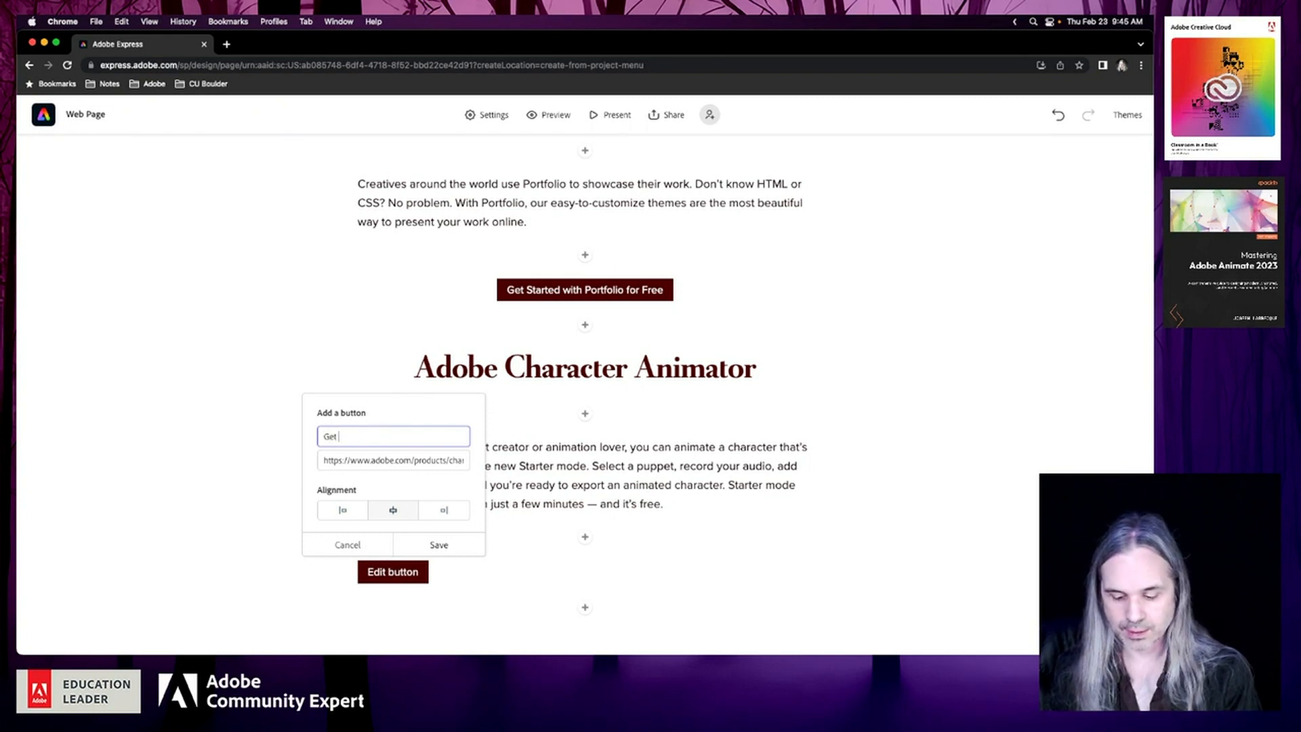
text( Character)
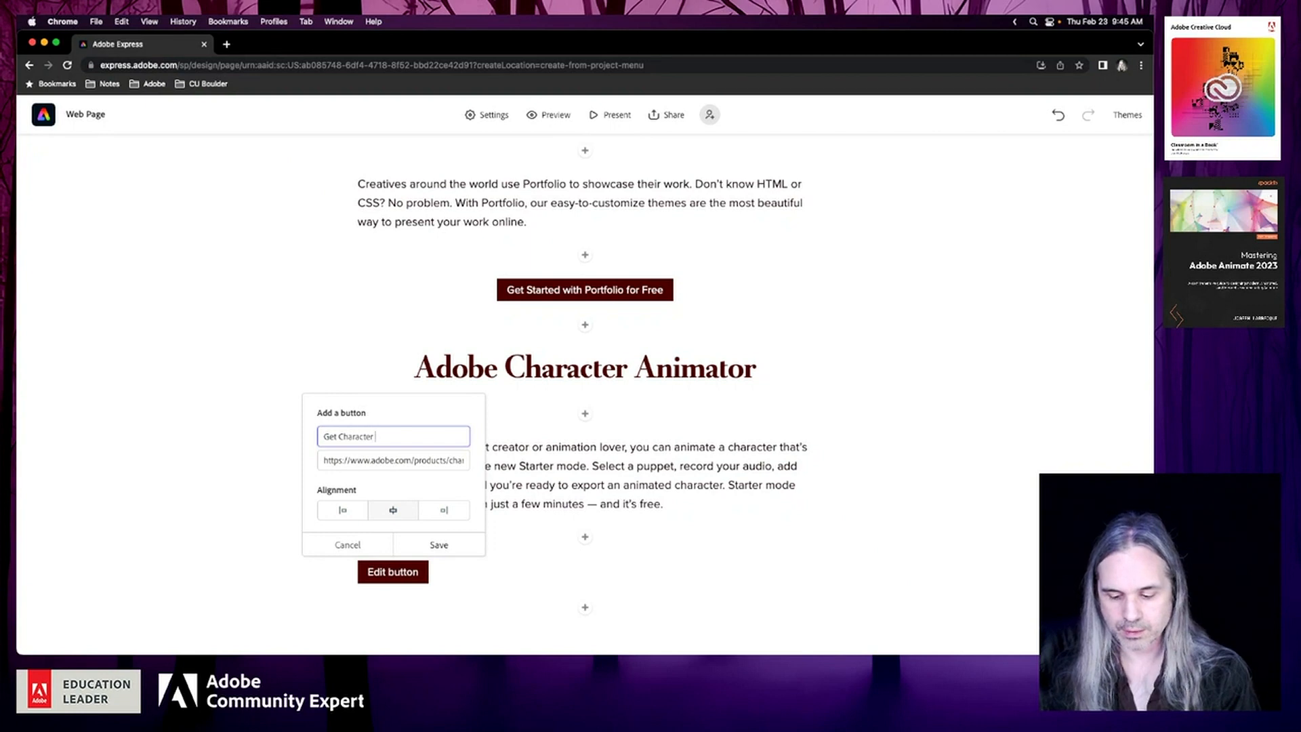
text( Animator for)
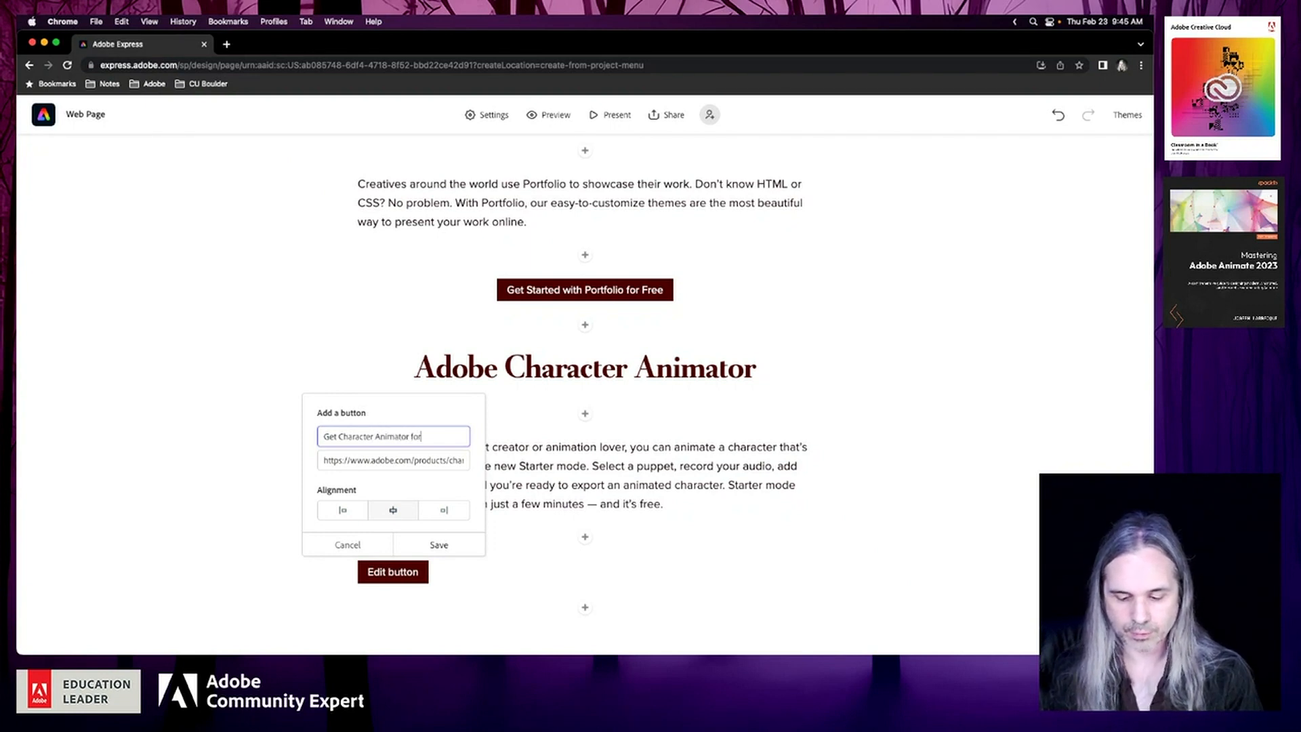
text( Free)
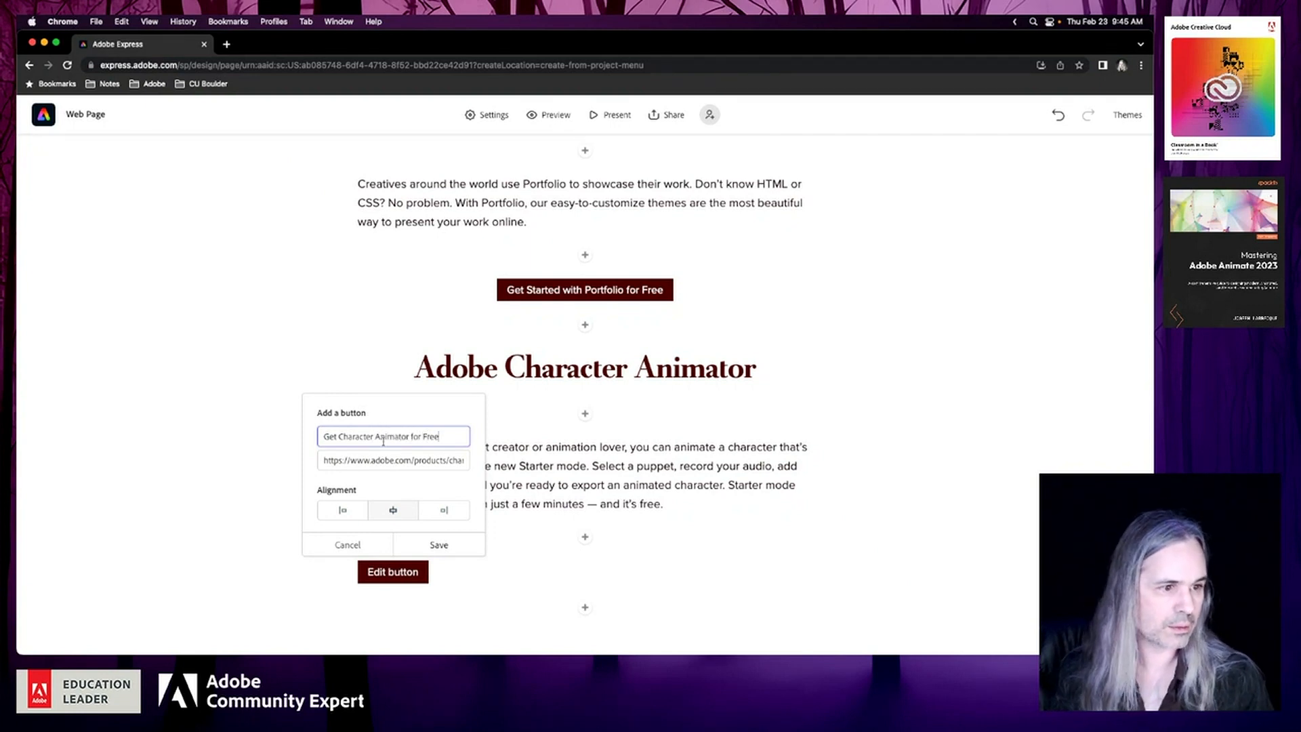
click(441, 552)
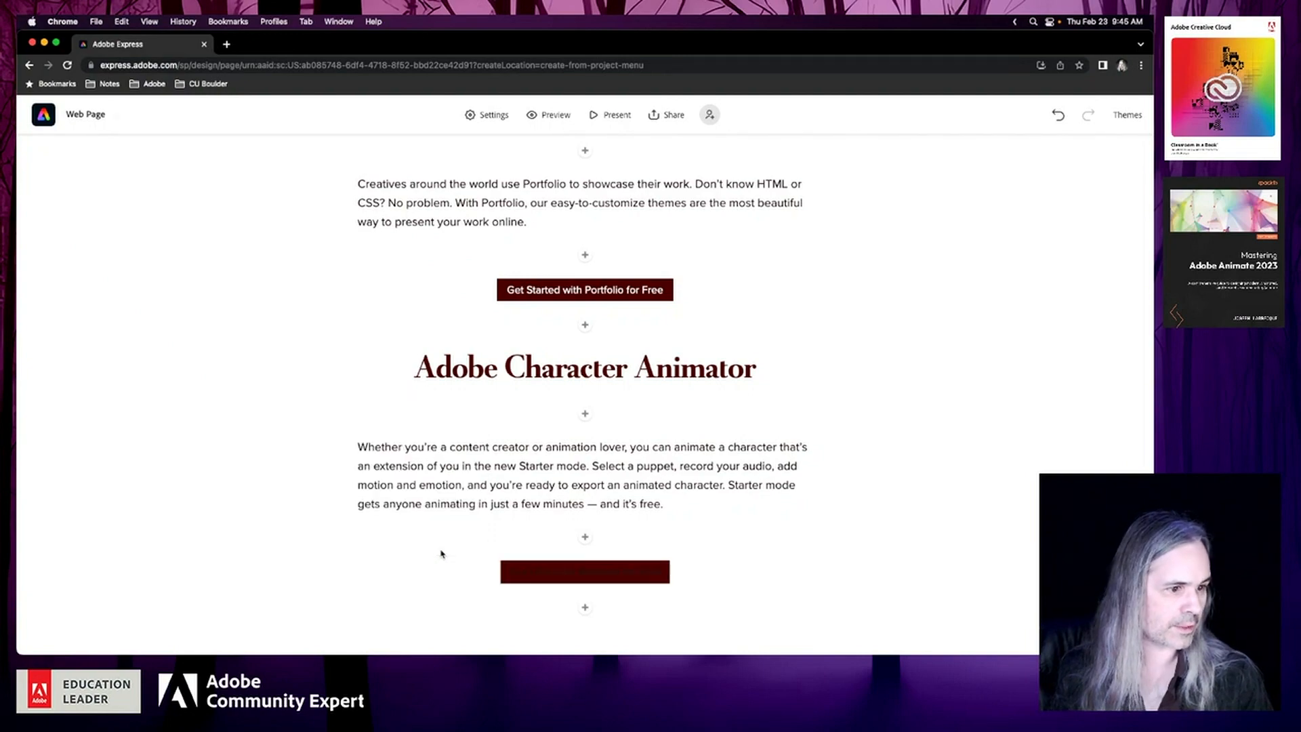
Review the page's app sections from Adobe Character Animator back up to the "Creative Cloud Freebies" cover
scroll(851, 526, down, 15)
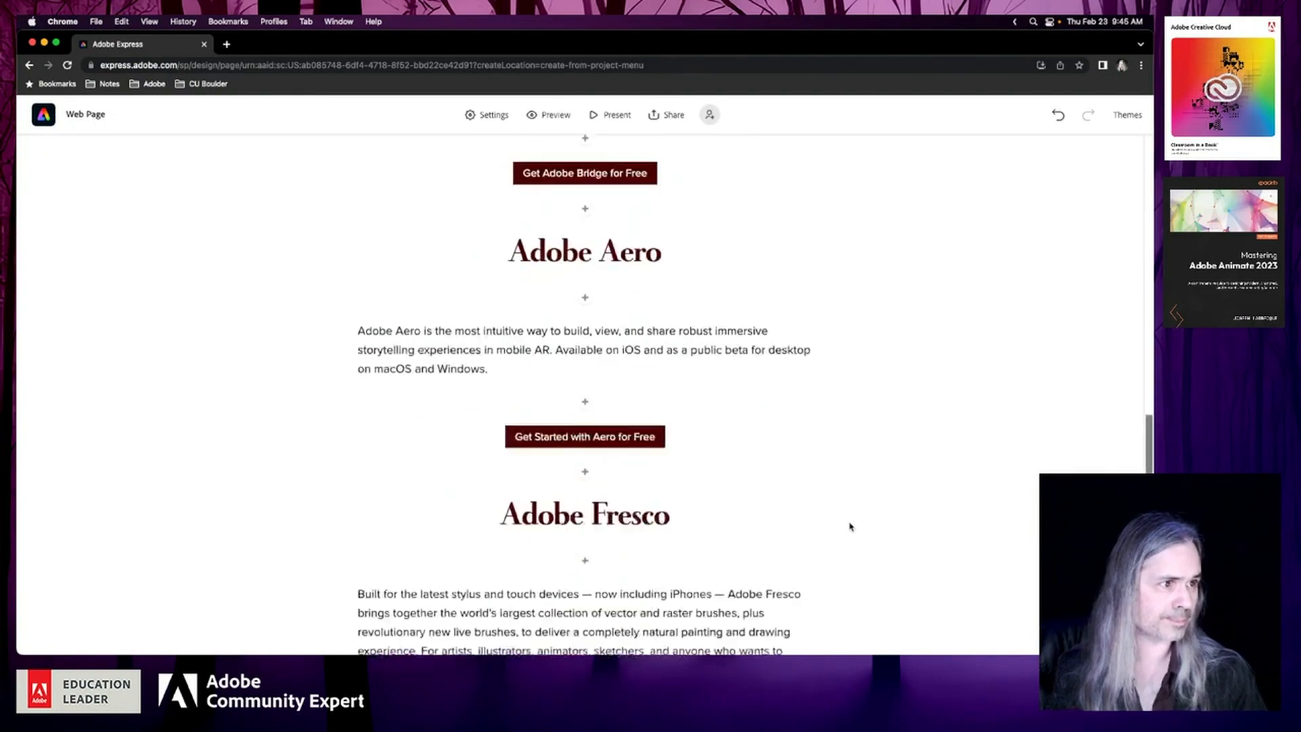
scroll(851, 526, up, 10)
scroll(850, 527, down, 10)
scroll(851, 526, up, 5)
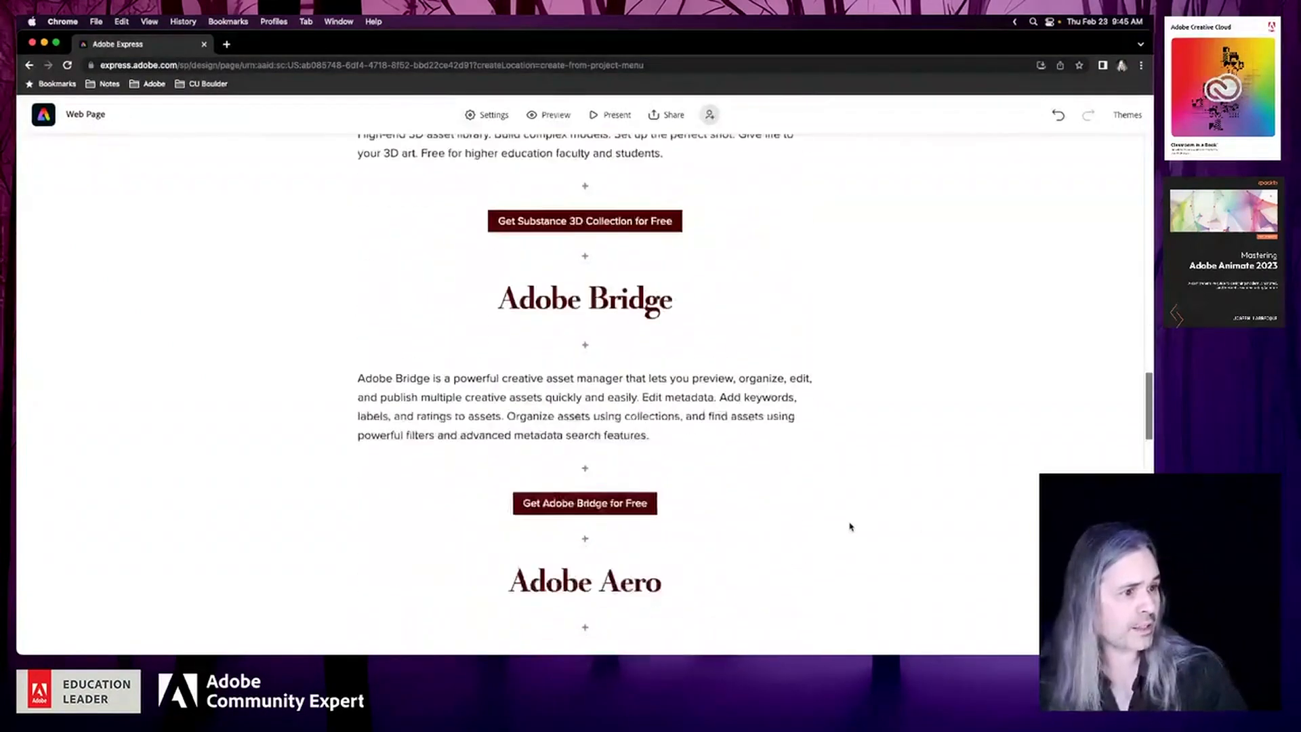
scroll(851, 526, up, 15)
scroll(851, 526, down, 5)
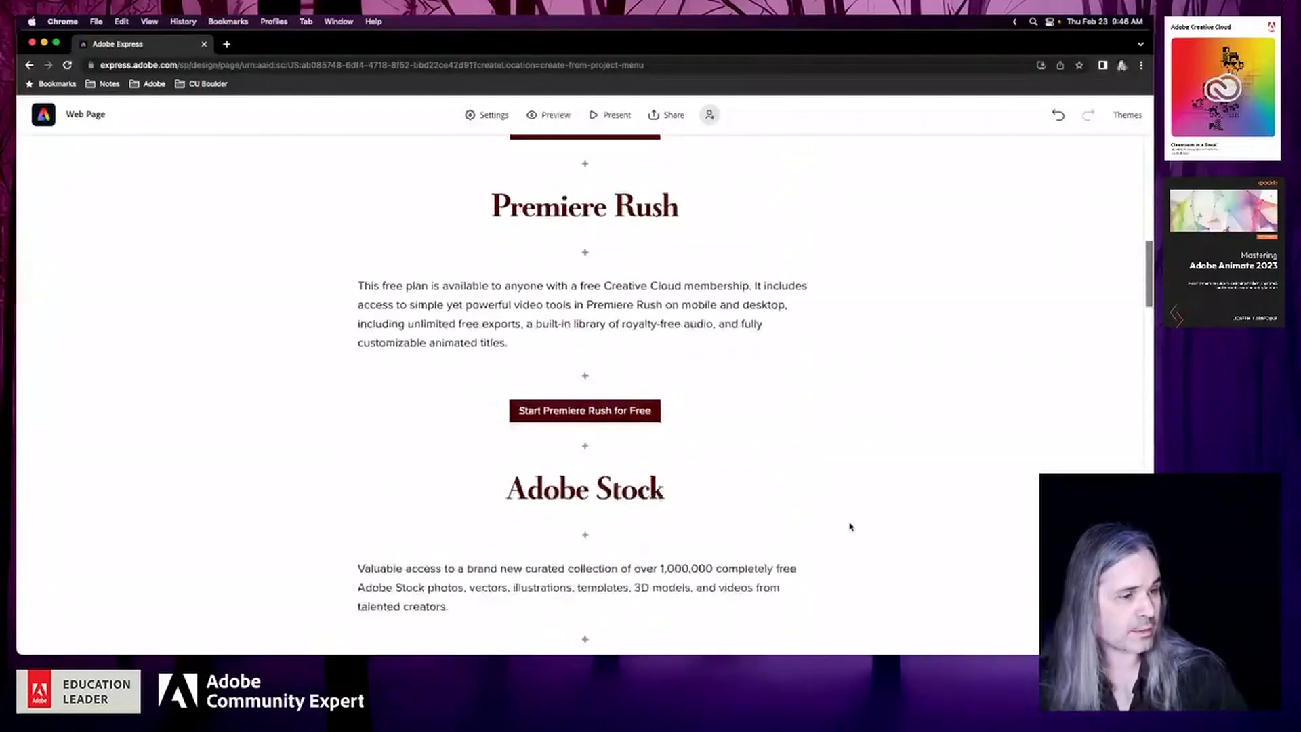
scroll(851, 526, down, 5)
scroll(850, 527, up, 10)
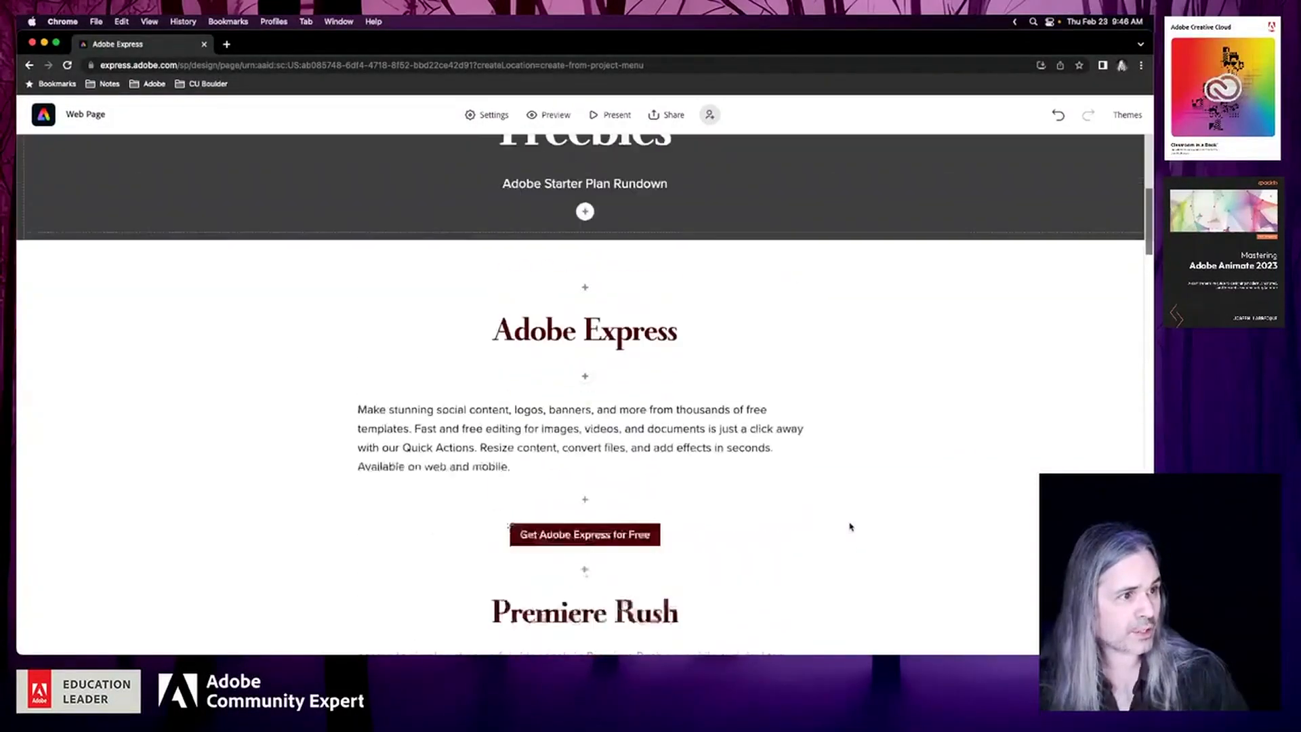
scroll(850, 526, up, 4)
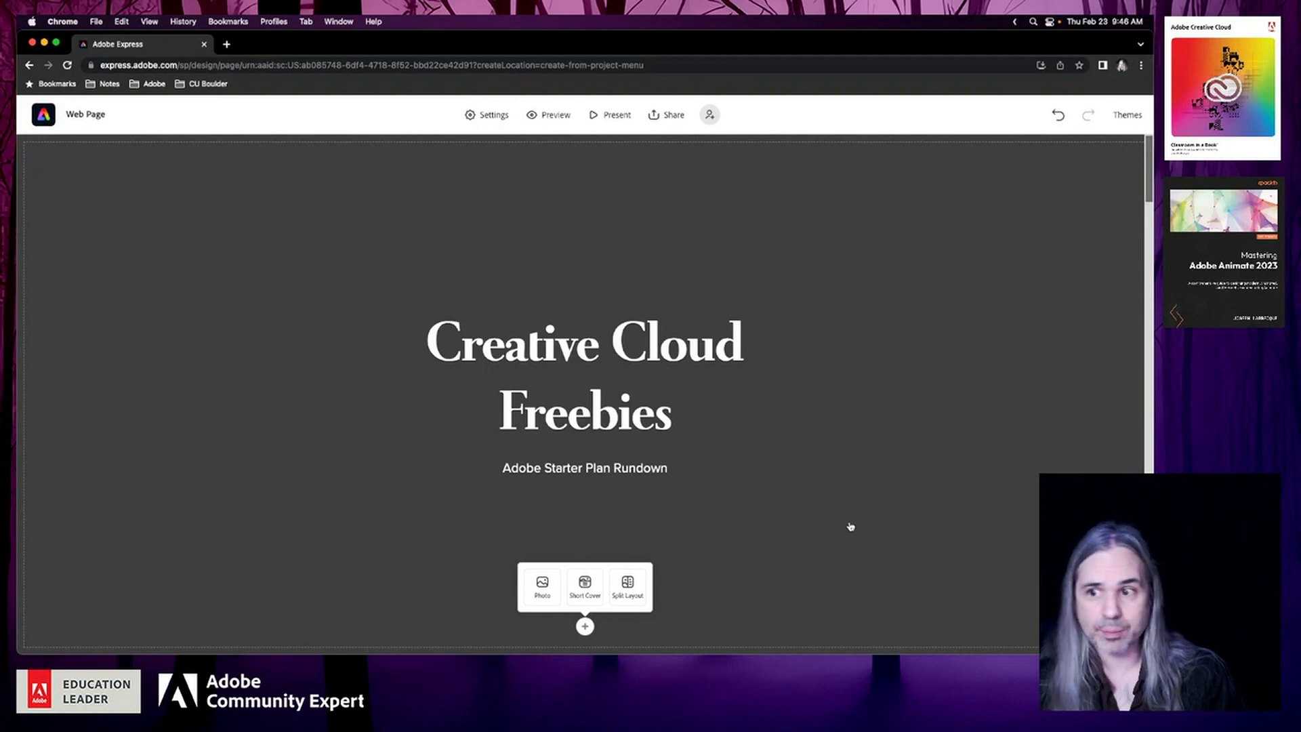
Switch the page's theme brand to the one with the round portrait photo as its logo
click(1128, 115)
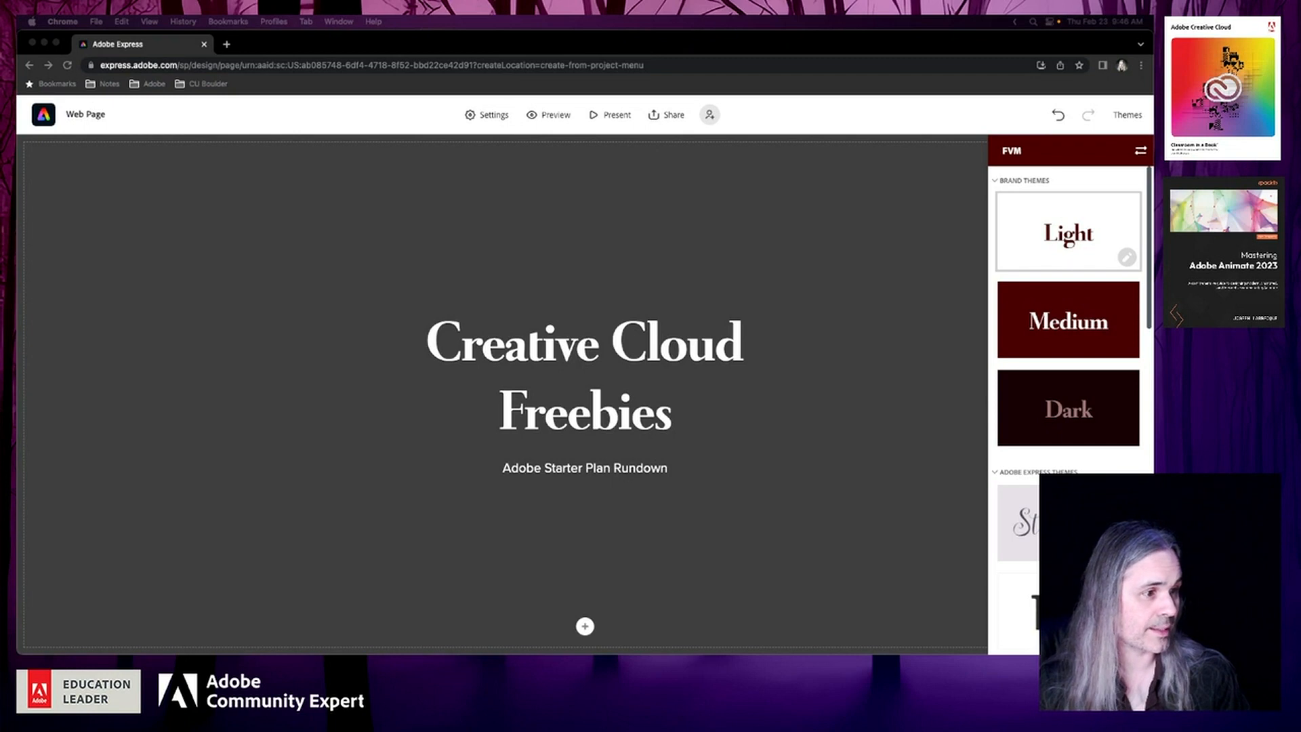
double_click(624, 421)
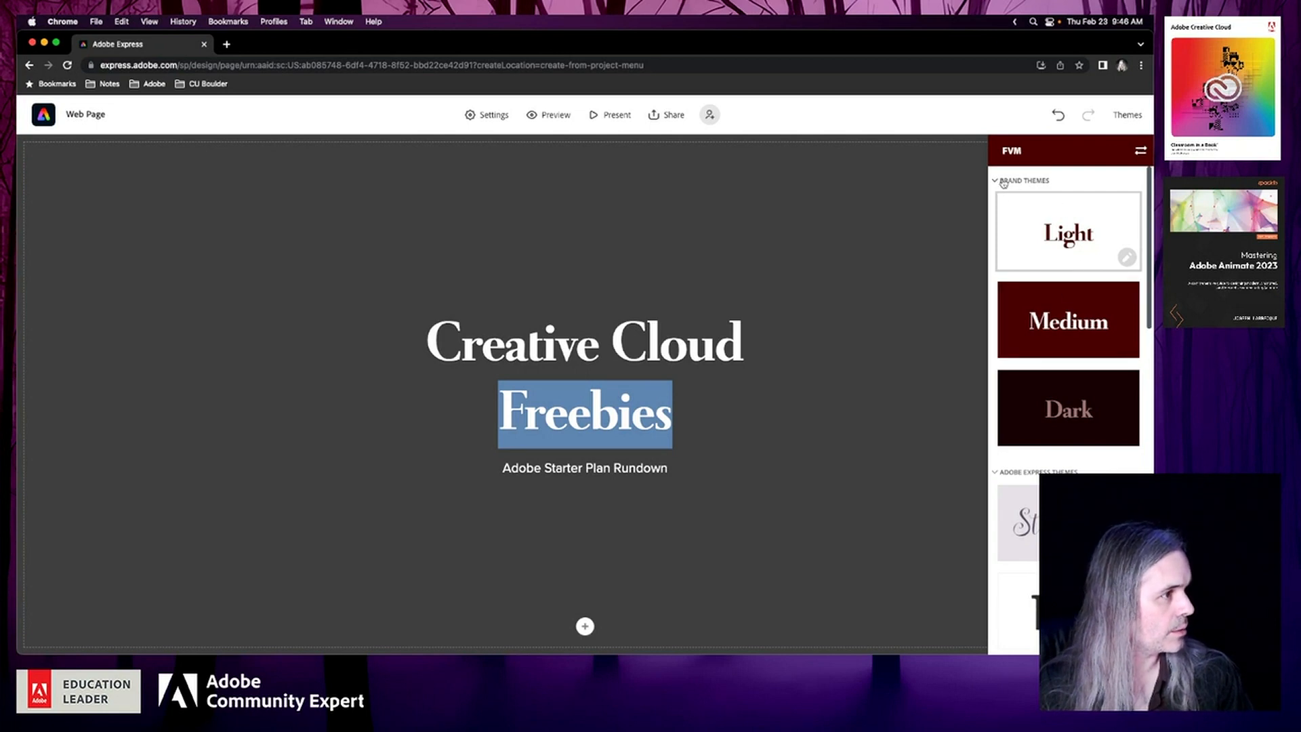
click(1142, 153)
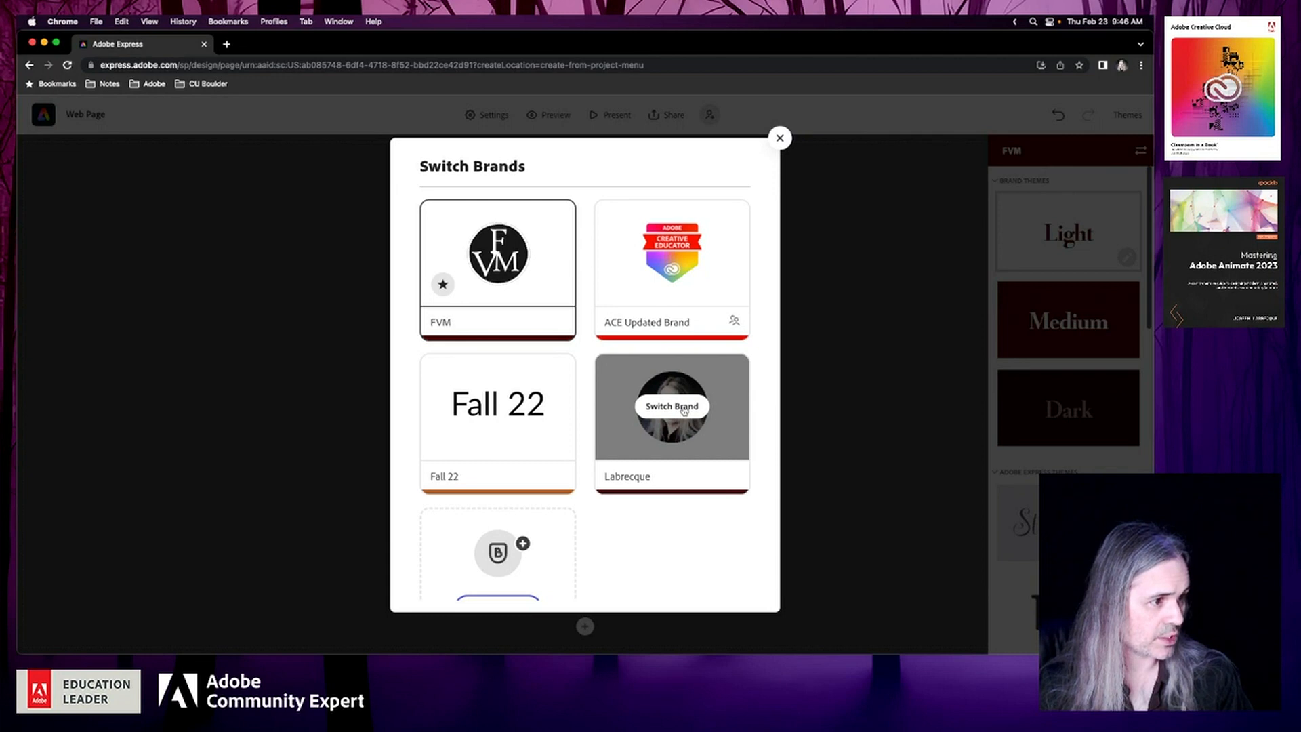
click(683, 415)
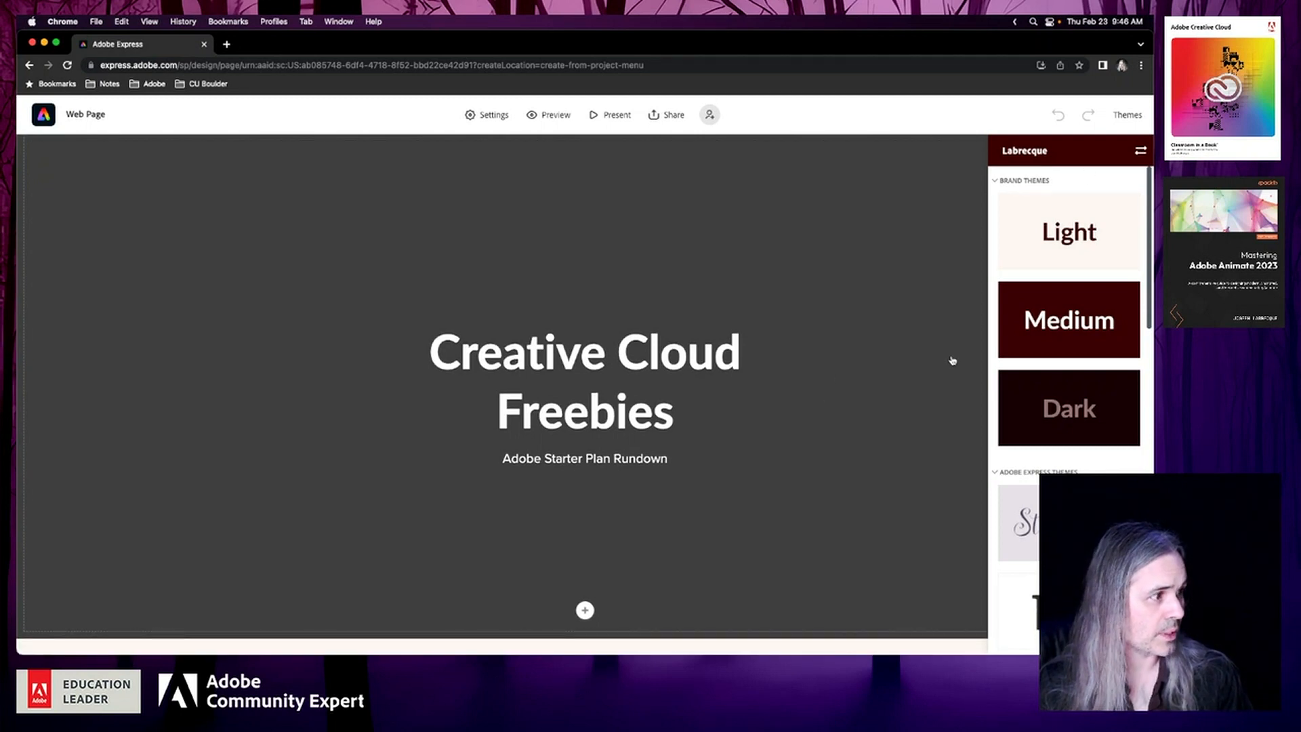
Try the brand's Dark and Medium themes on the page and check how the app sections look
scroll(1059, 375, down, 1)
scroll(822, 491, down, 10)
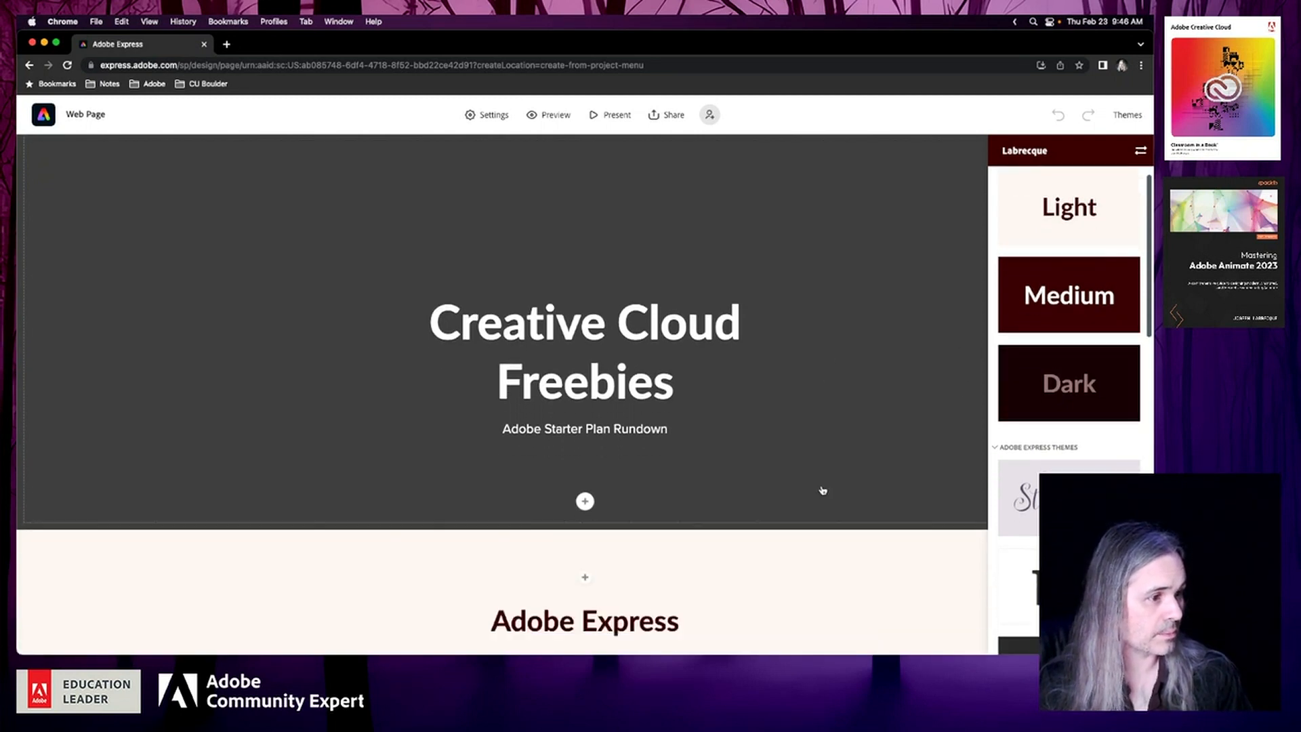
click(1068, 383)
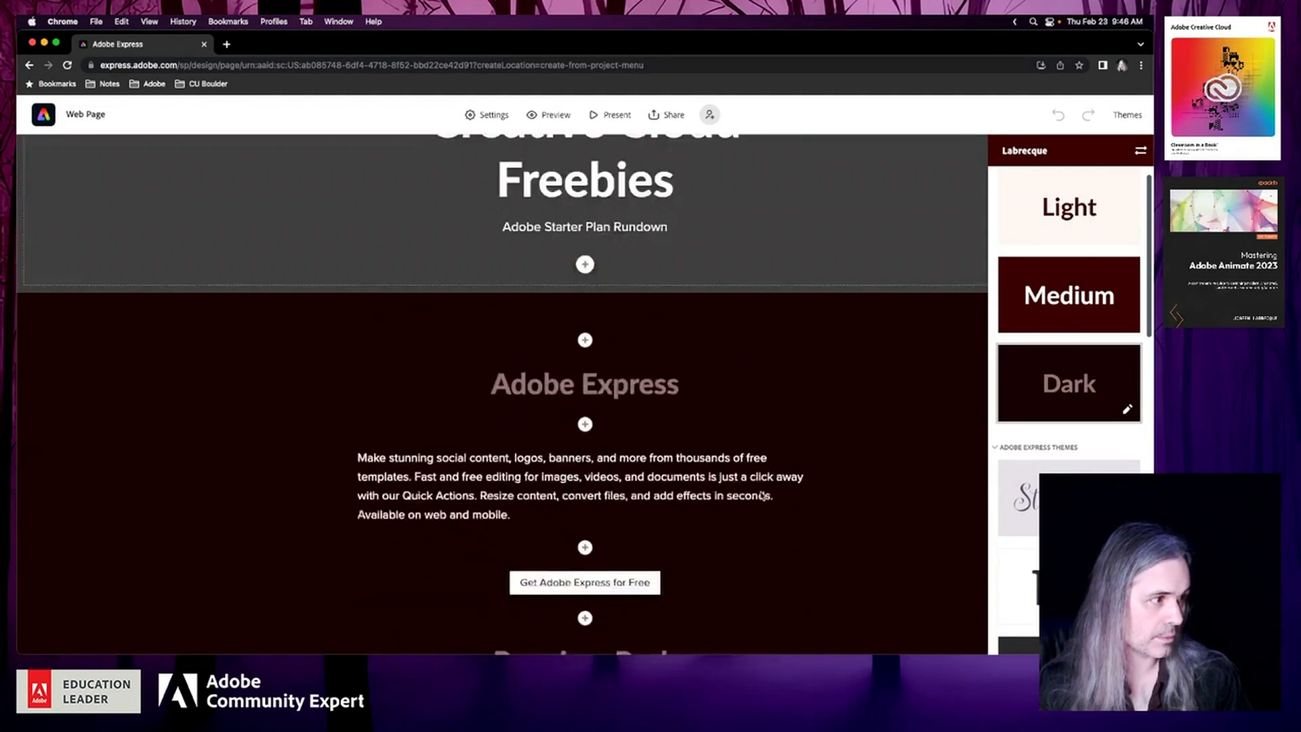
click(1033, 313)
scroll(816, 572, down, 15)
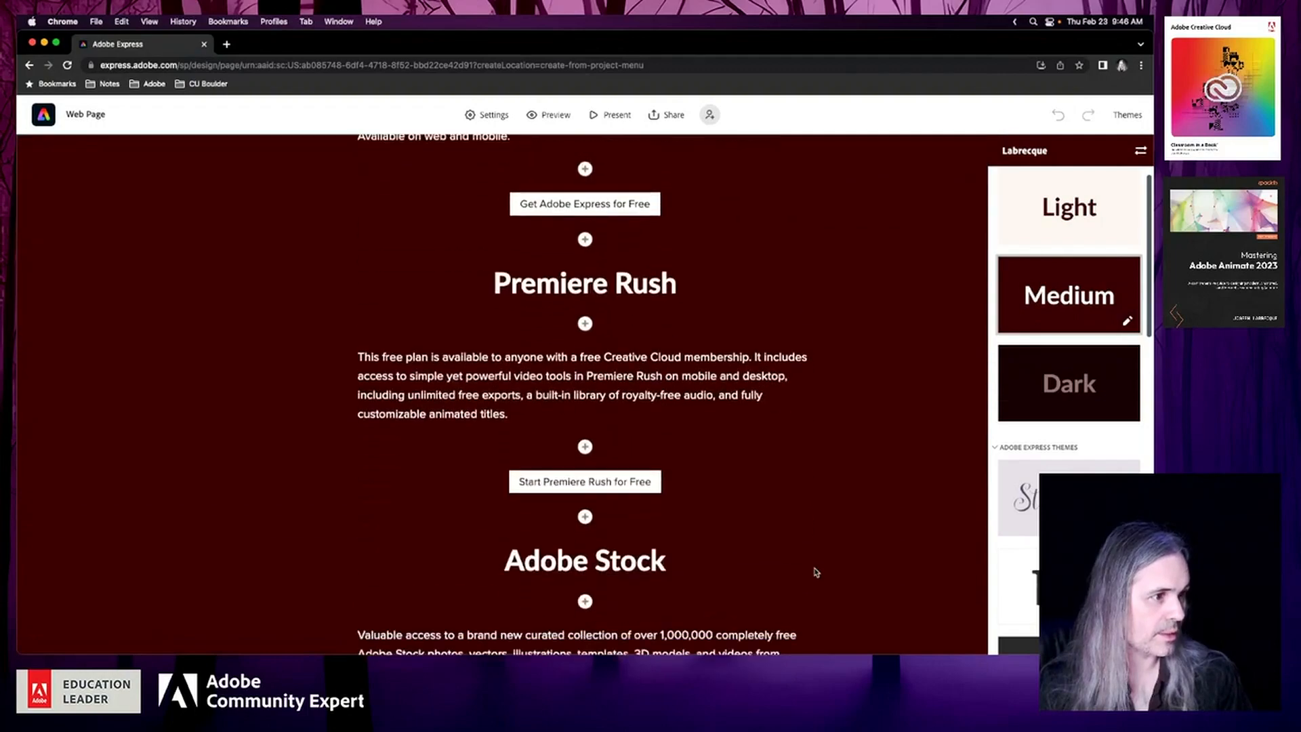
scroll(816, 572, up, 5)
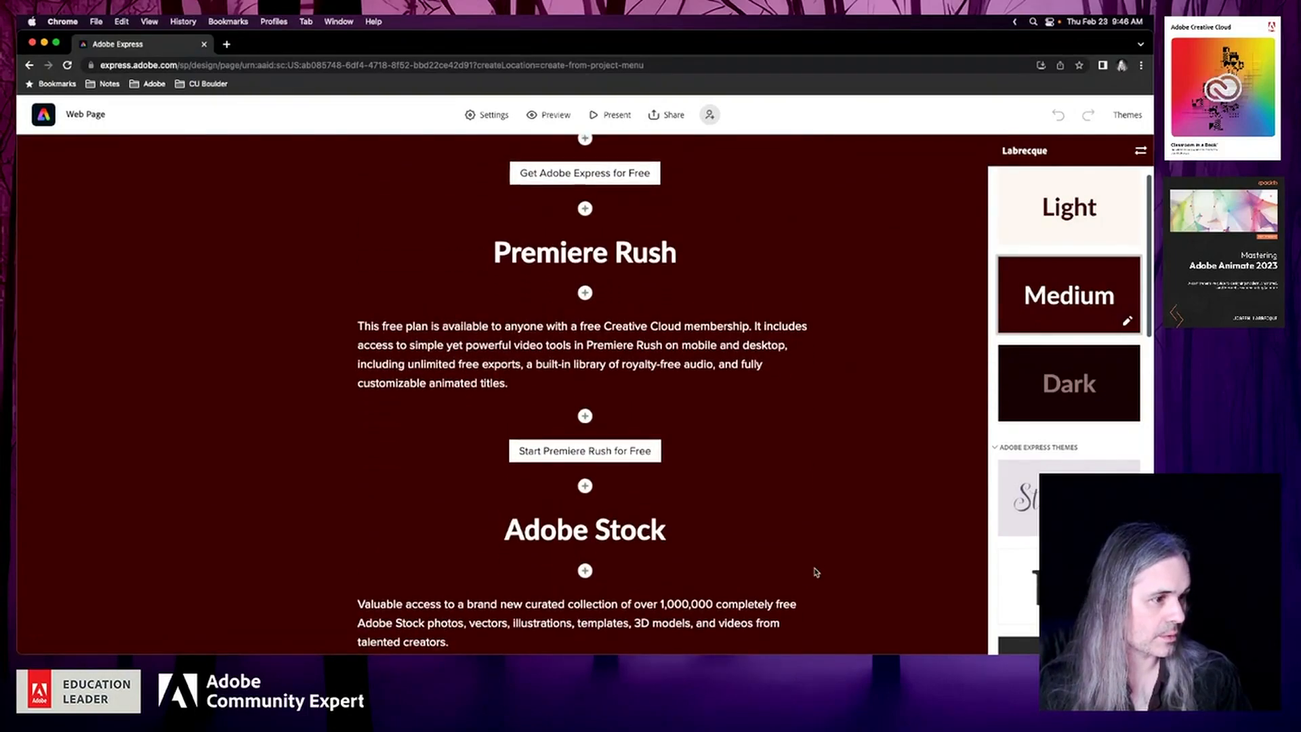
Apply the brand's Light theme to the page and close the theme choices
click(1055, 230)
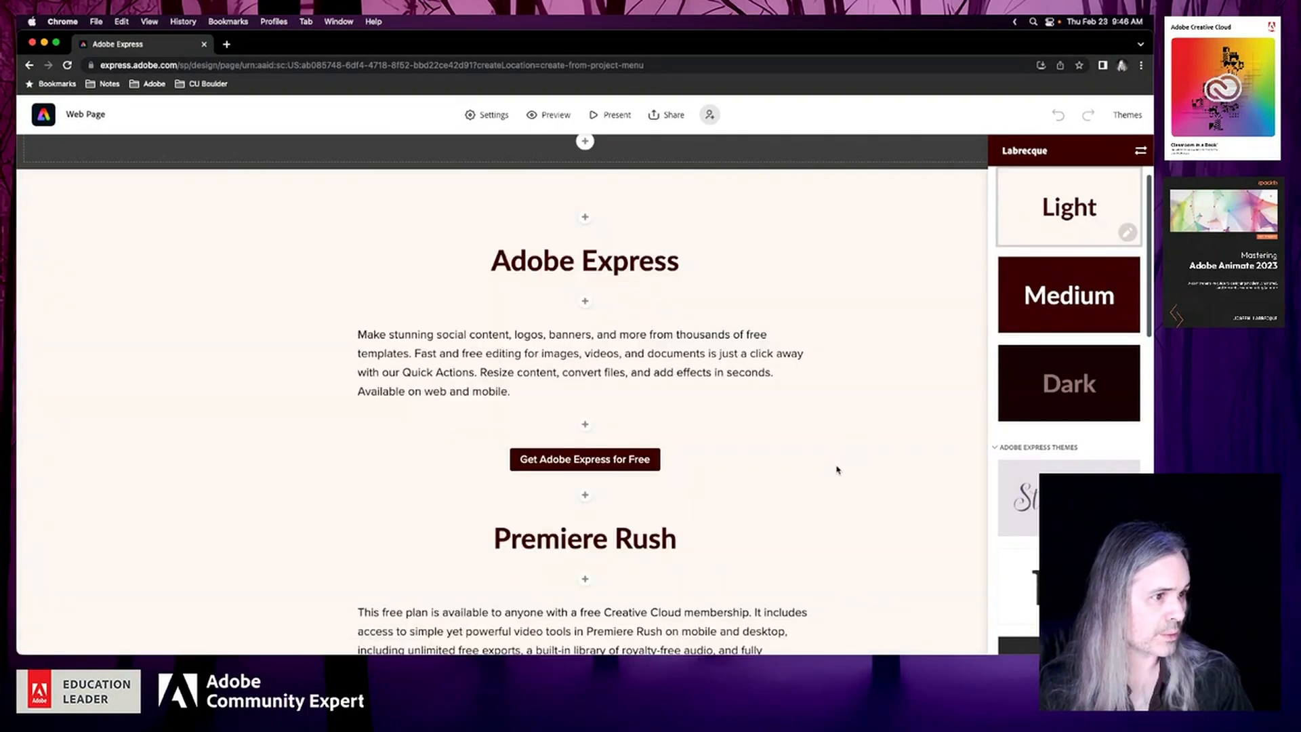
scroll(837, 471, down, 1)
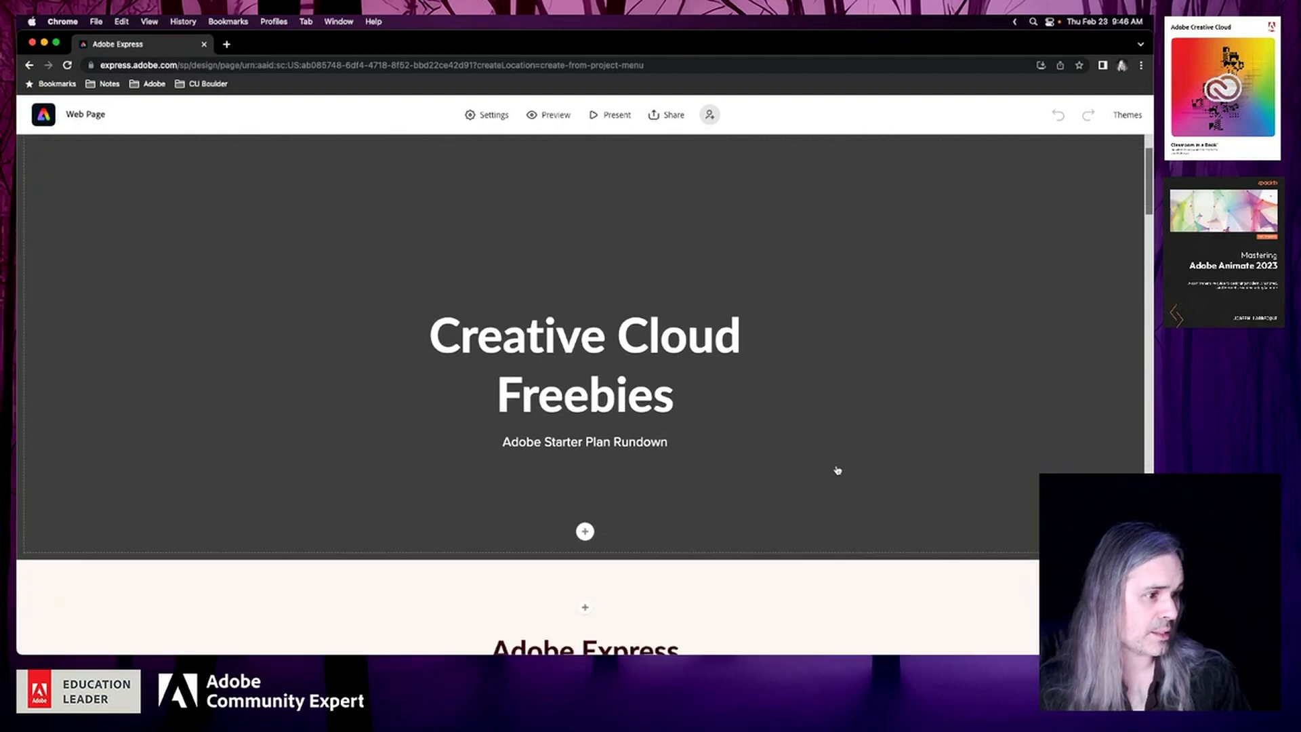
scroll(838, 471, up, 2)
click(837, 470)
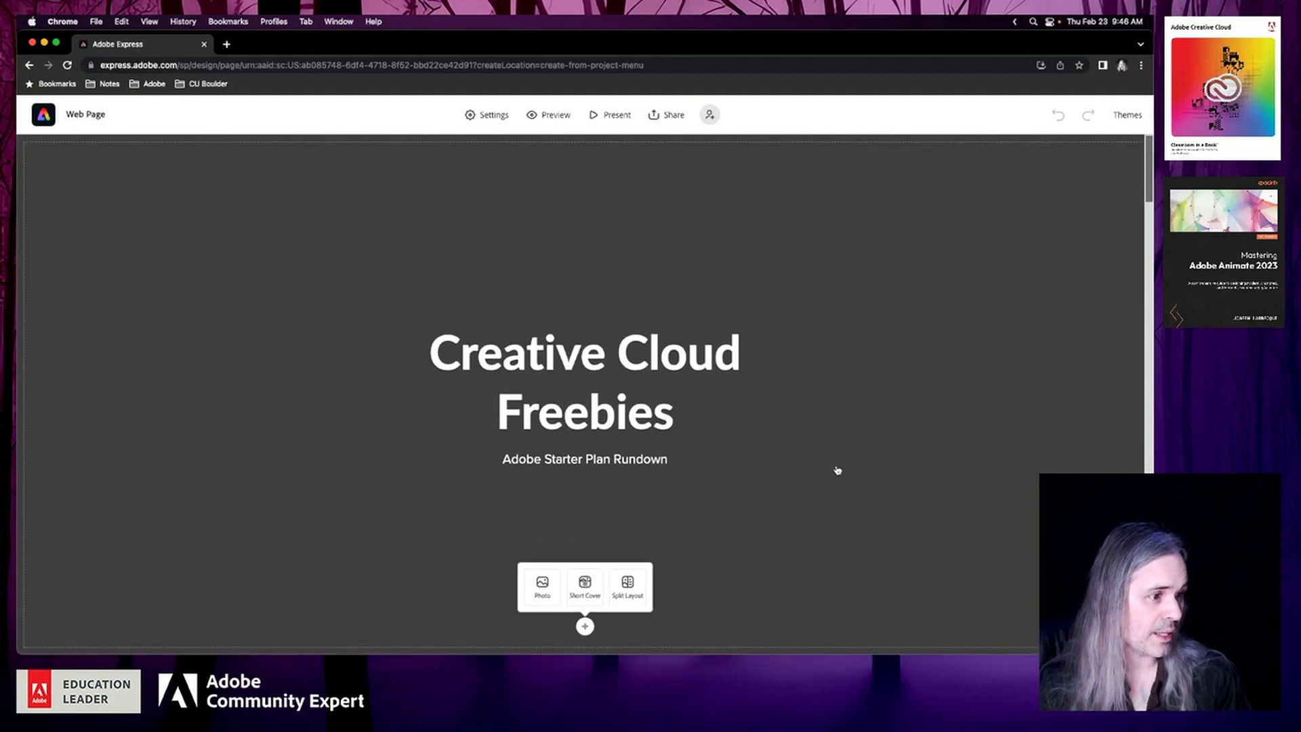
Search Adobe Stock for "creativity" and set the cover photo to the child pointing a wand at a colorful cloudy sky
click(543, 585)
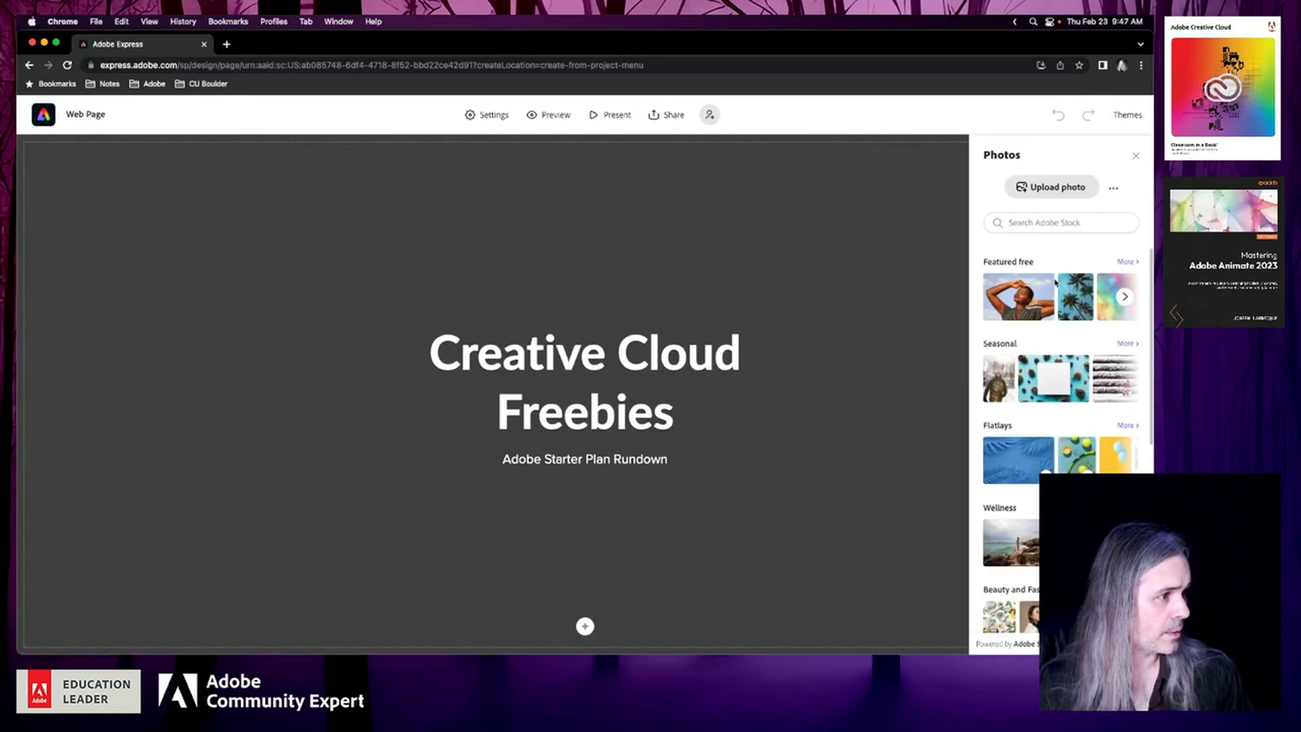
click(1034, 224)
text(creativity)
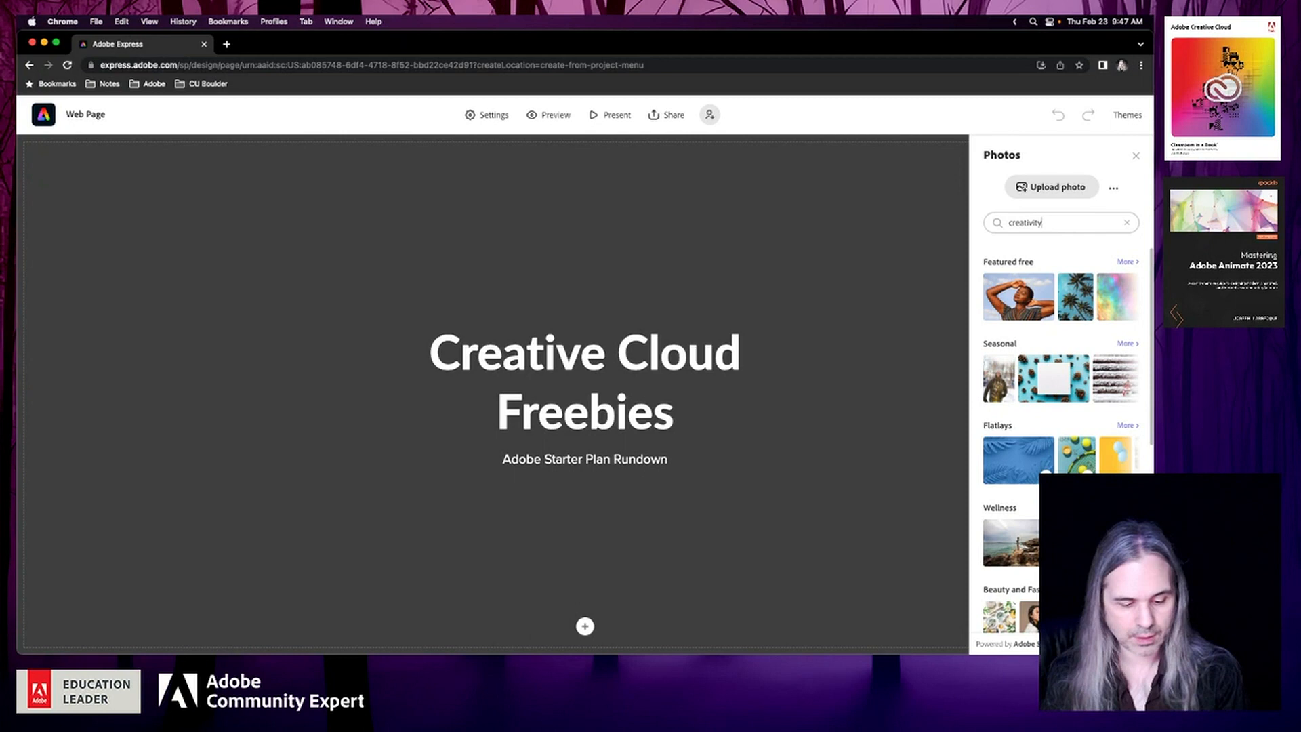
key(Return)
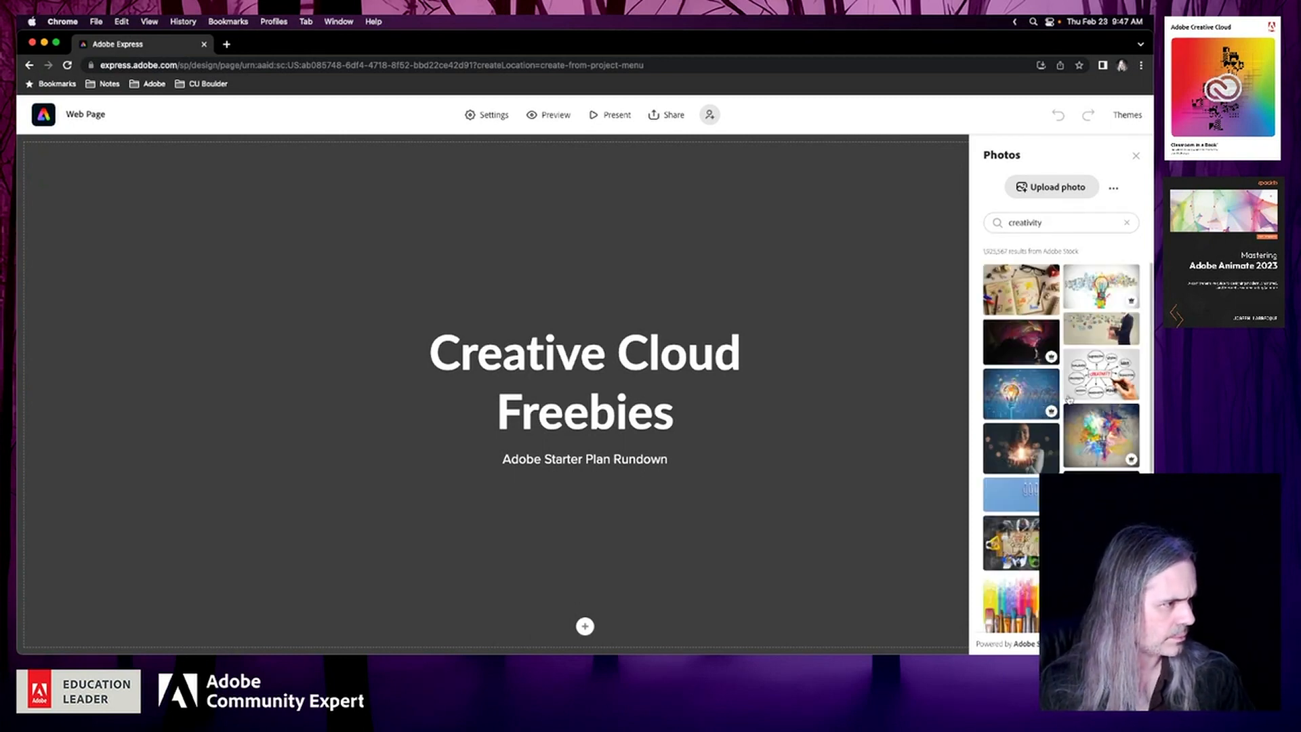
click(1020, 349)
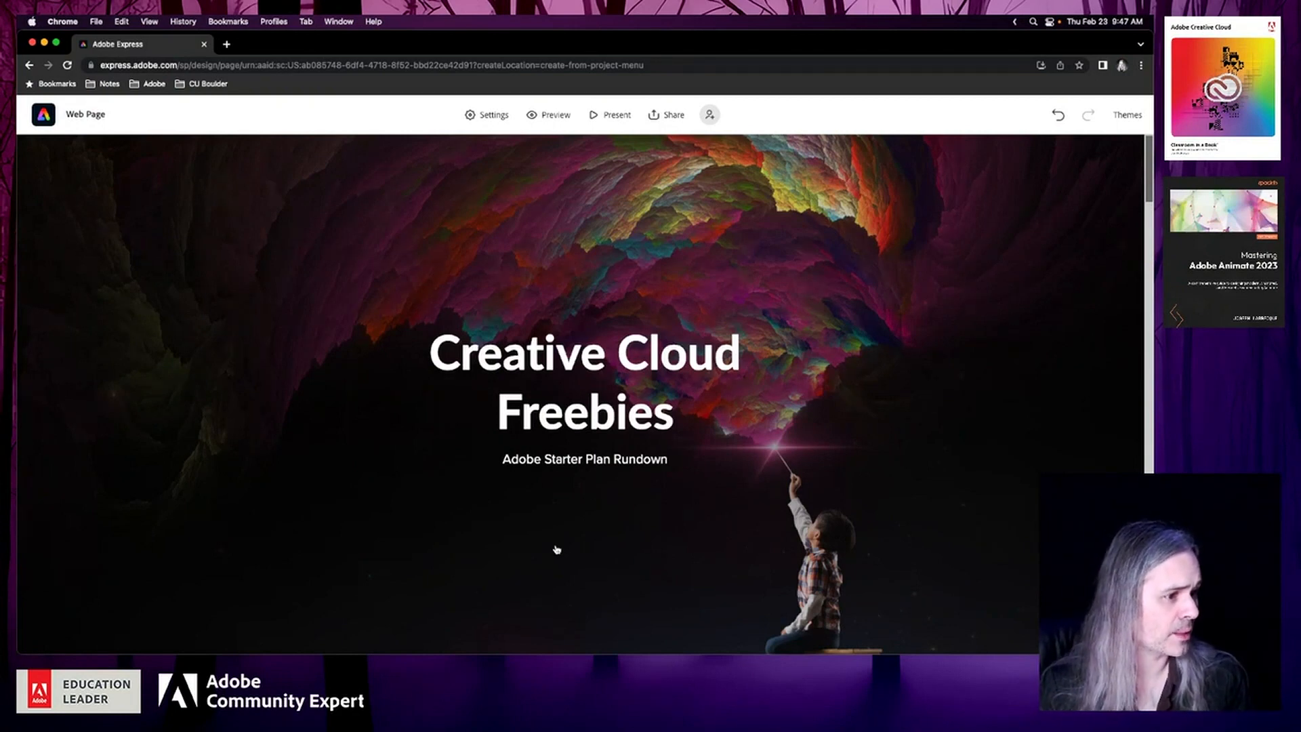
Replace the cover photo, trying the exploding light bulb image and choosing the one with colorful paint bursting from a blue book
click(898, 493)
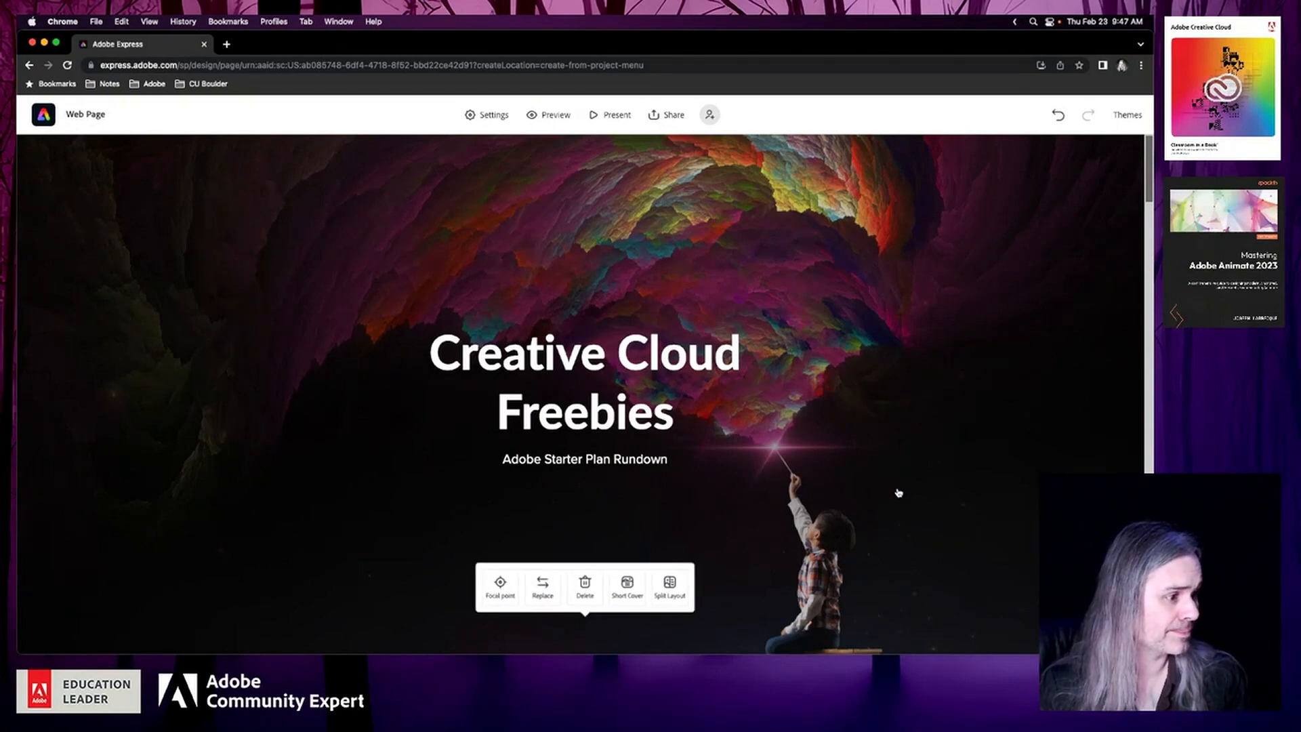
click(543, 595)
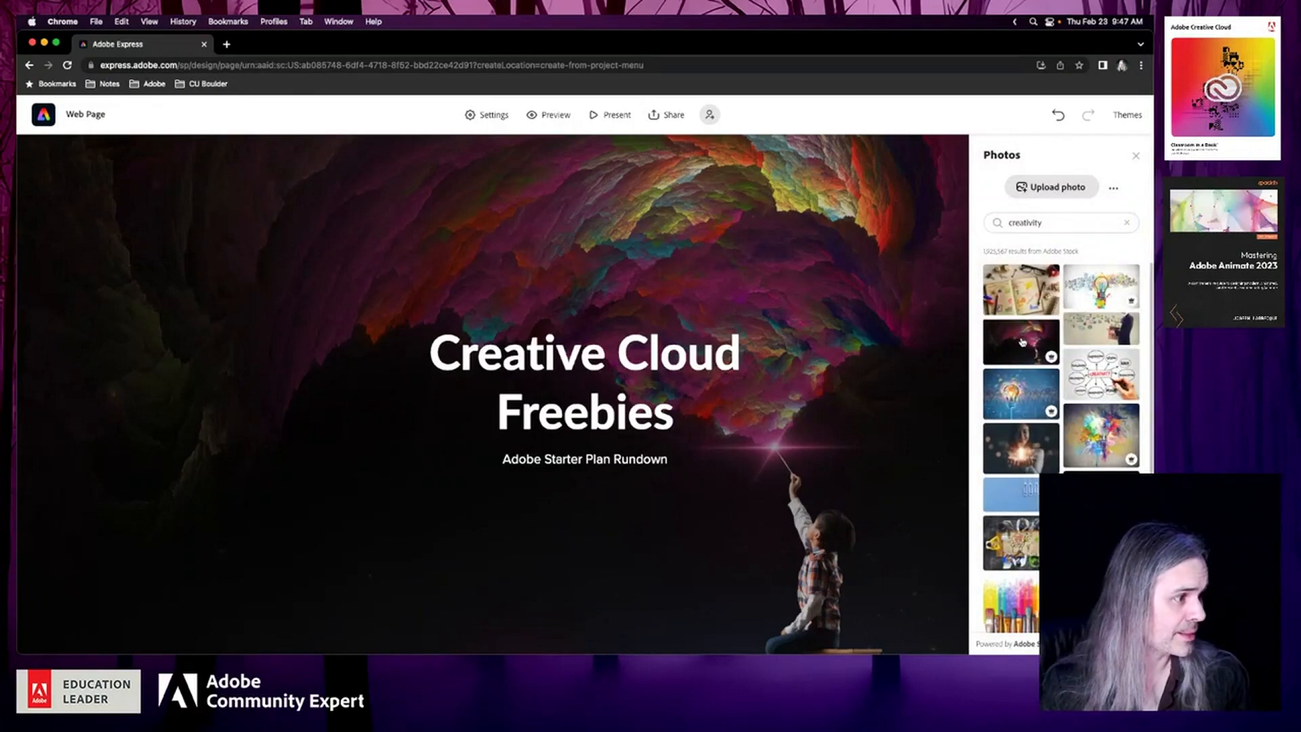
scroll(1016, 405, down, 5)
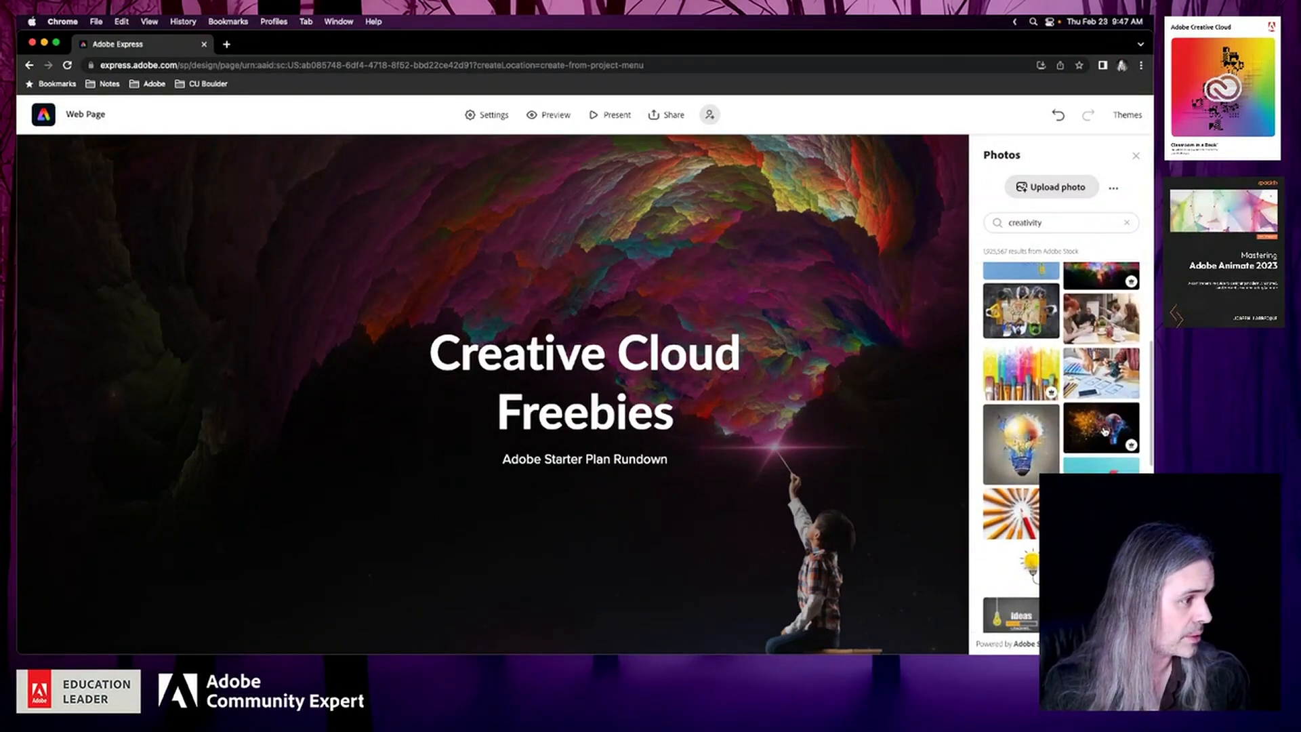
click(1105, 431)
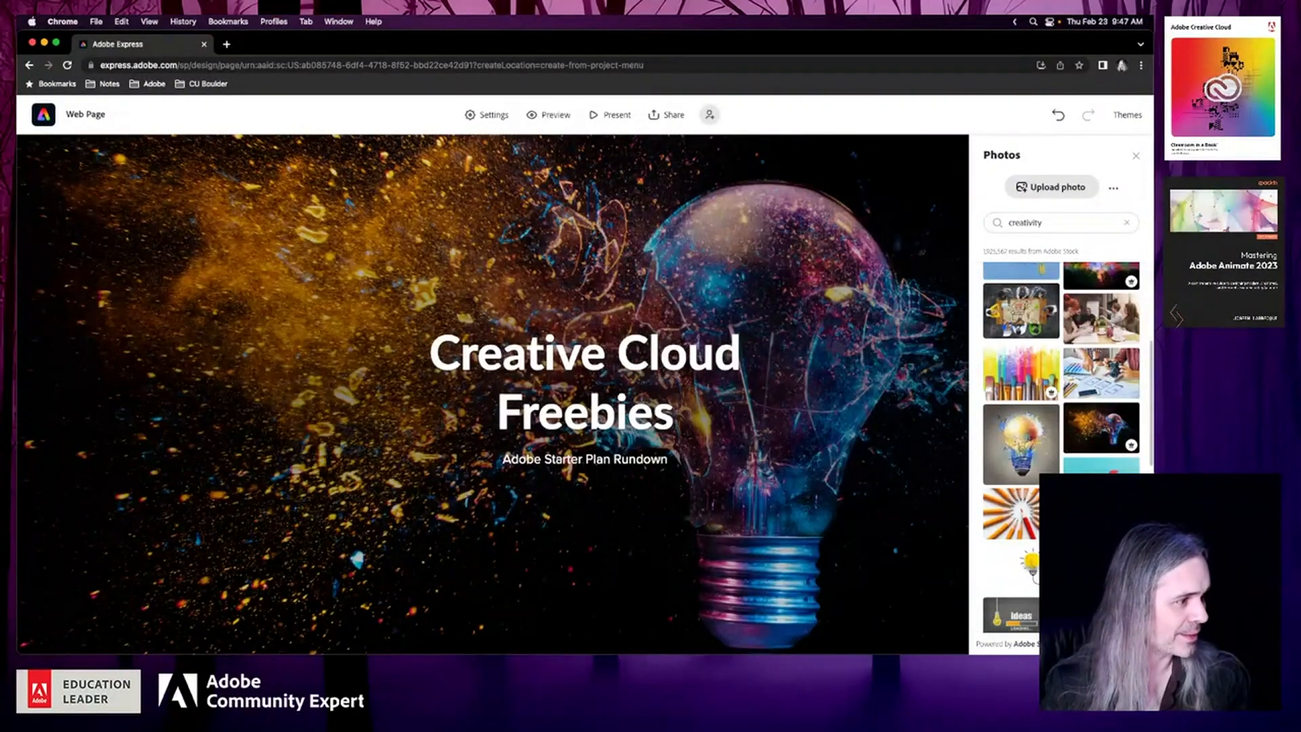
click(1102, 542)
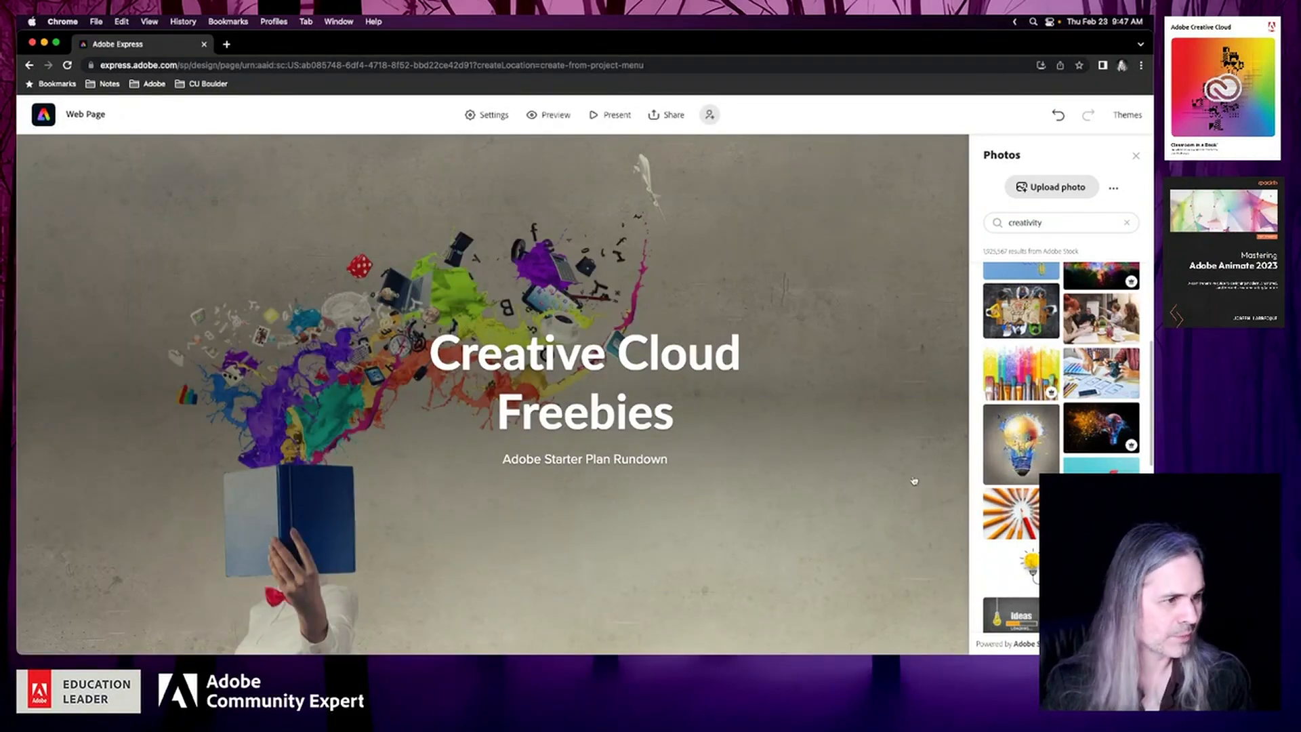
Switch the cover with the blue book photo to the Short Cover layout and check it against the first app sections
click(838, 459)
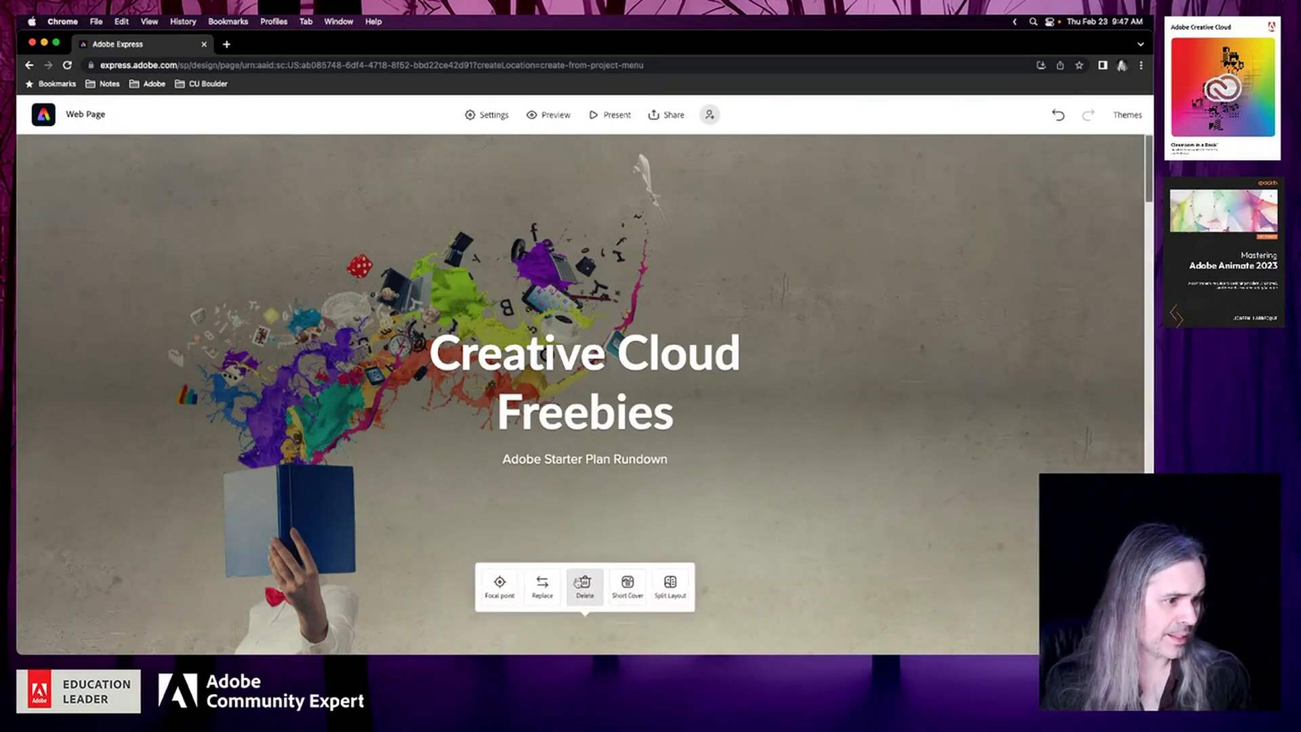
click(627, 587)
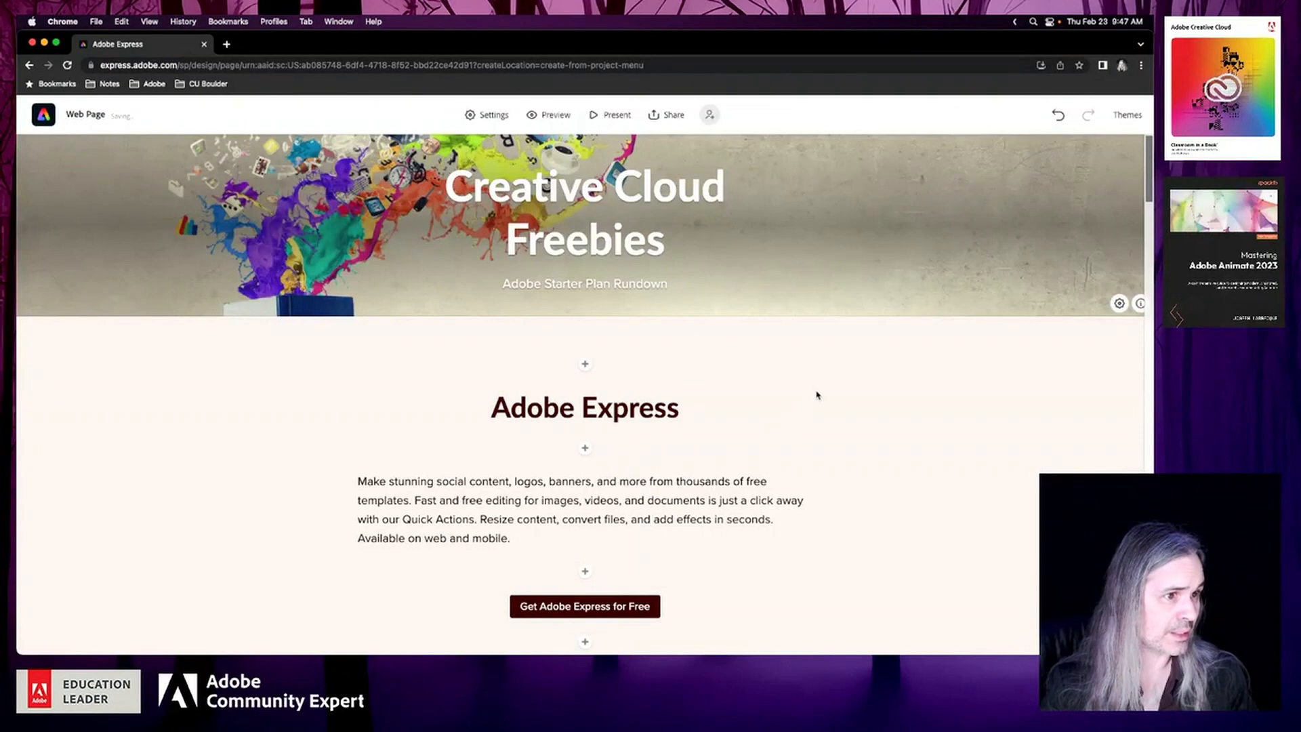
scroll(817, 395, down, 5)
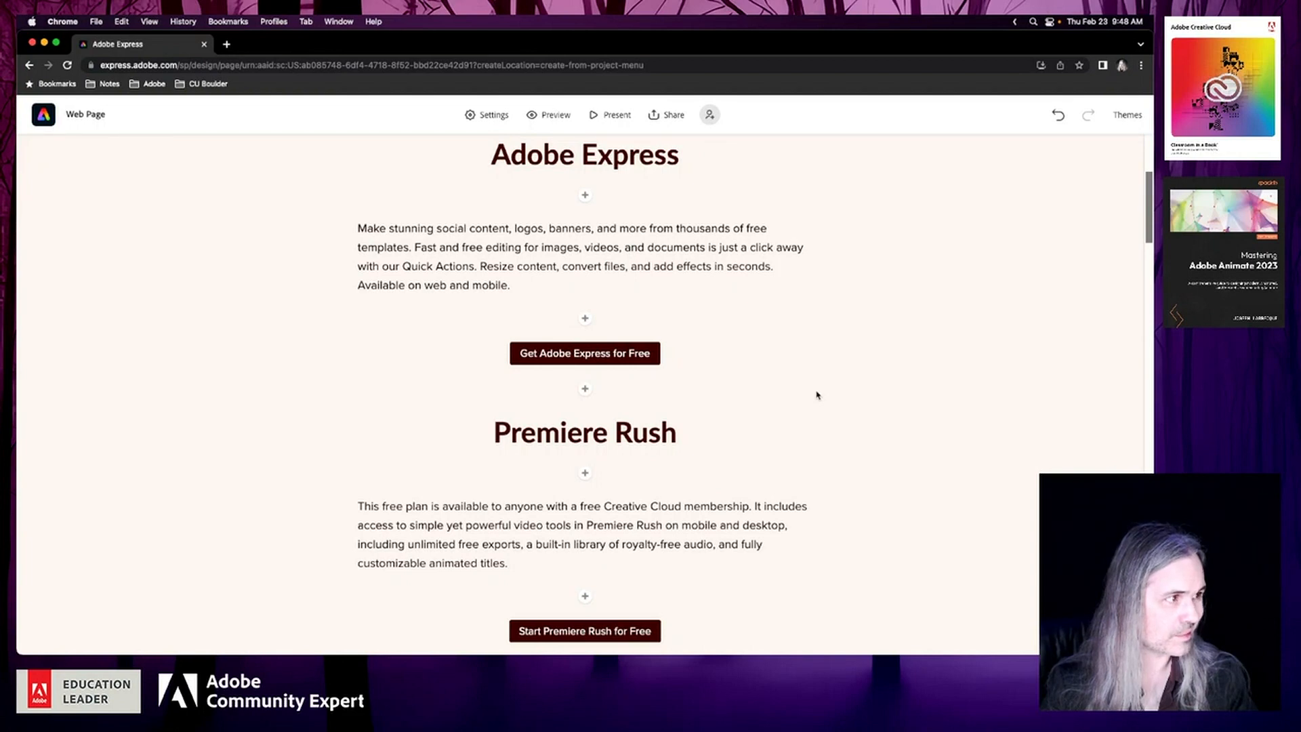
scroll(817, 395, up, 5)
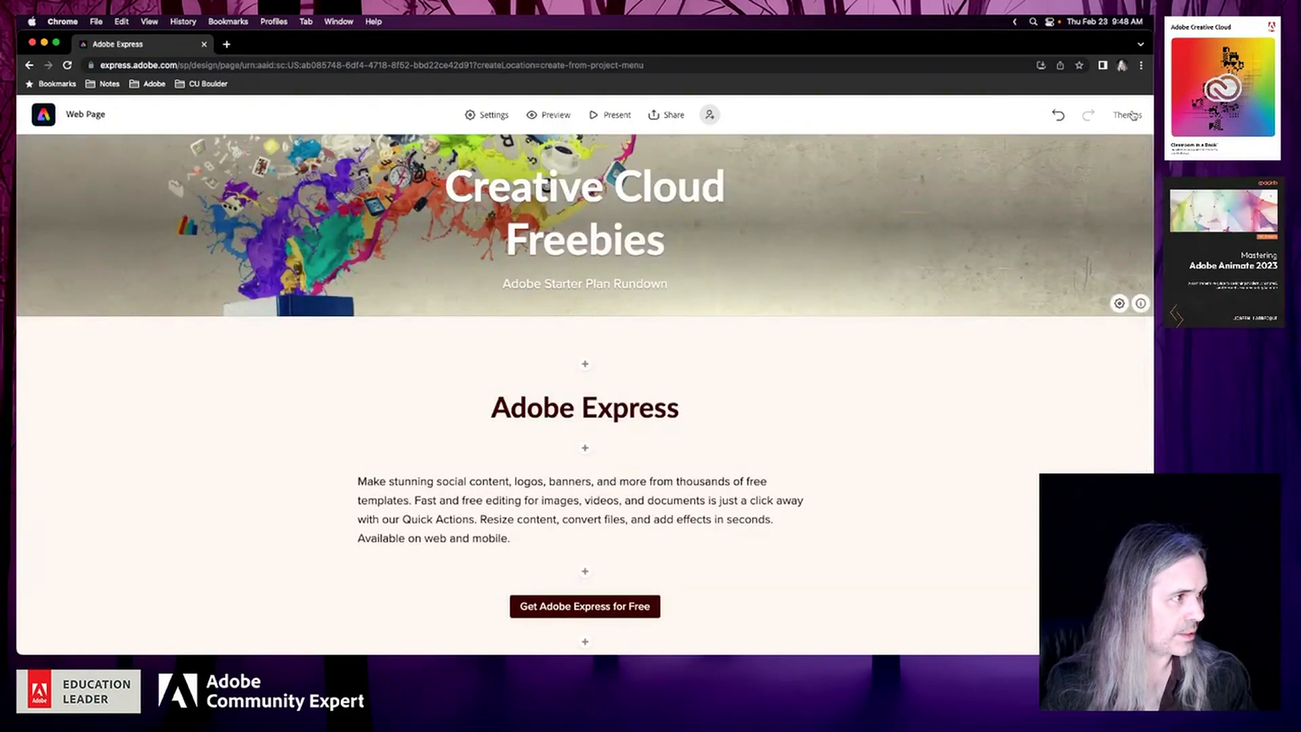
Browse the available page themes and brand choices, and look over the app sections from Adobe Express to Adobe Fresco
click(1128, 115)
scroll(1070, 393, down, 5)
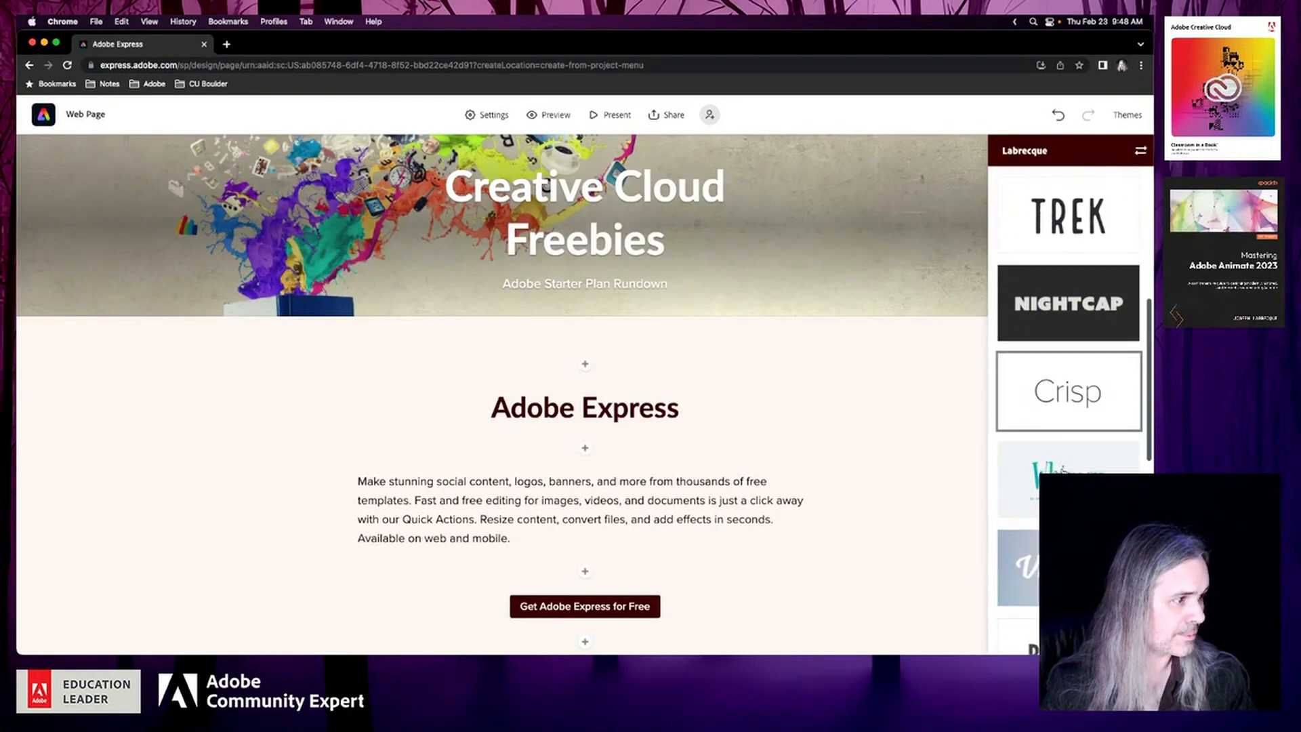
scroll(1062, 470, down, 8)
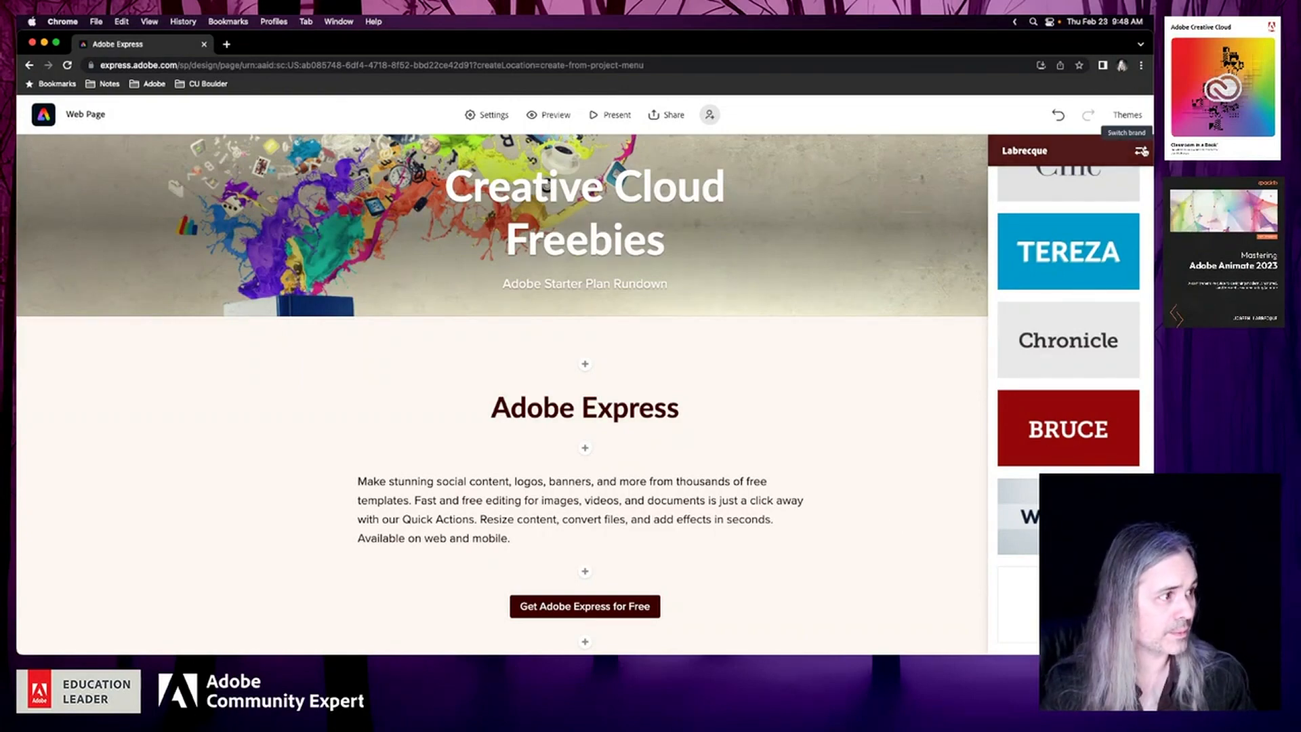
click(1143, 150)
click(778, 137)
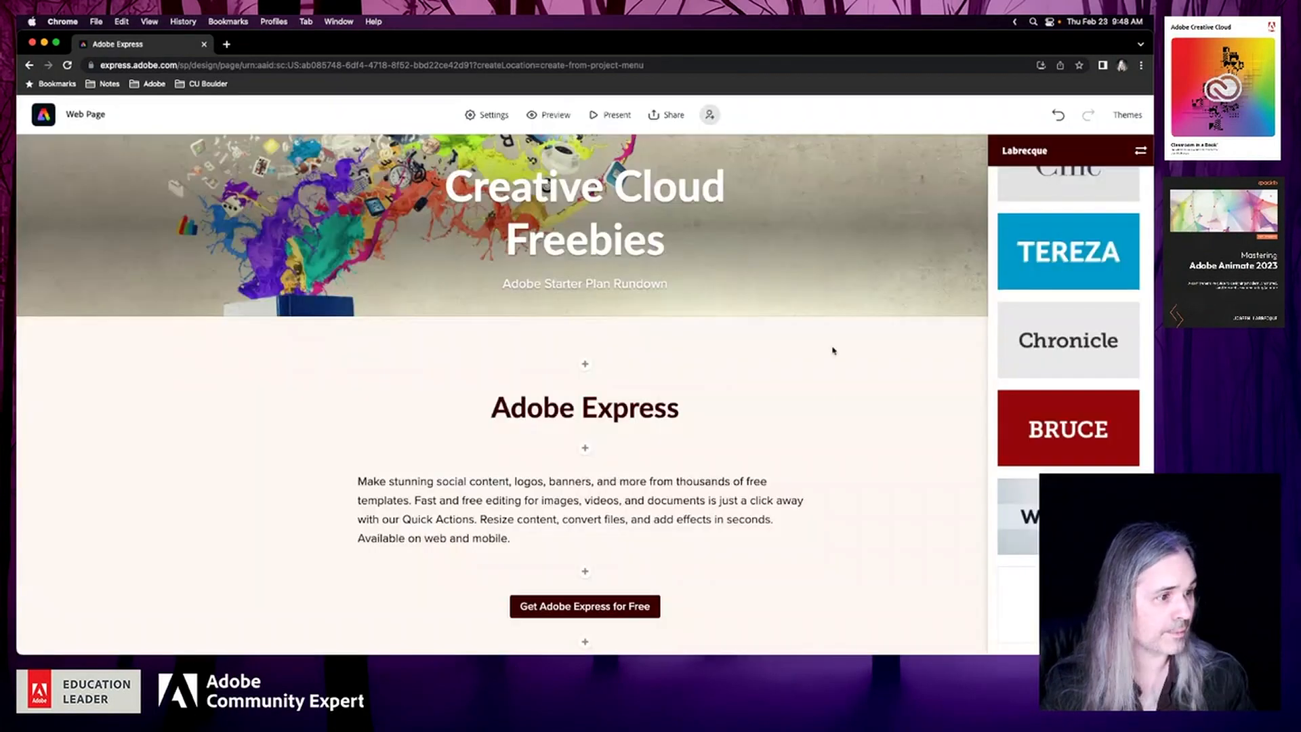
scroll(851, 446, down, 10)
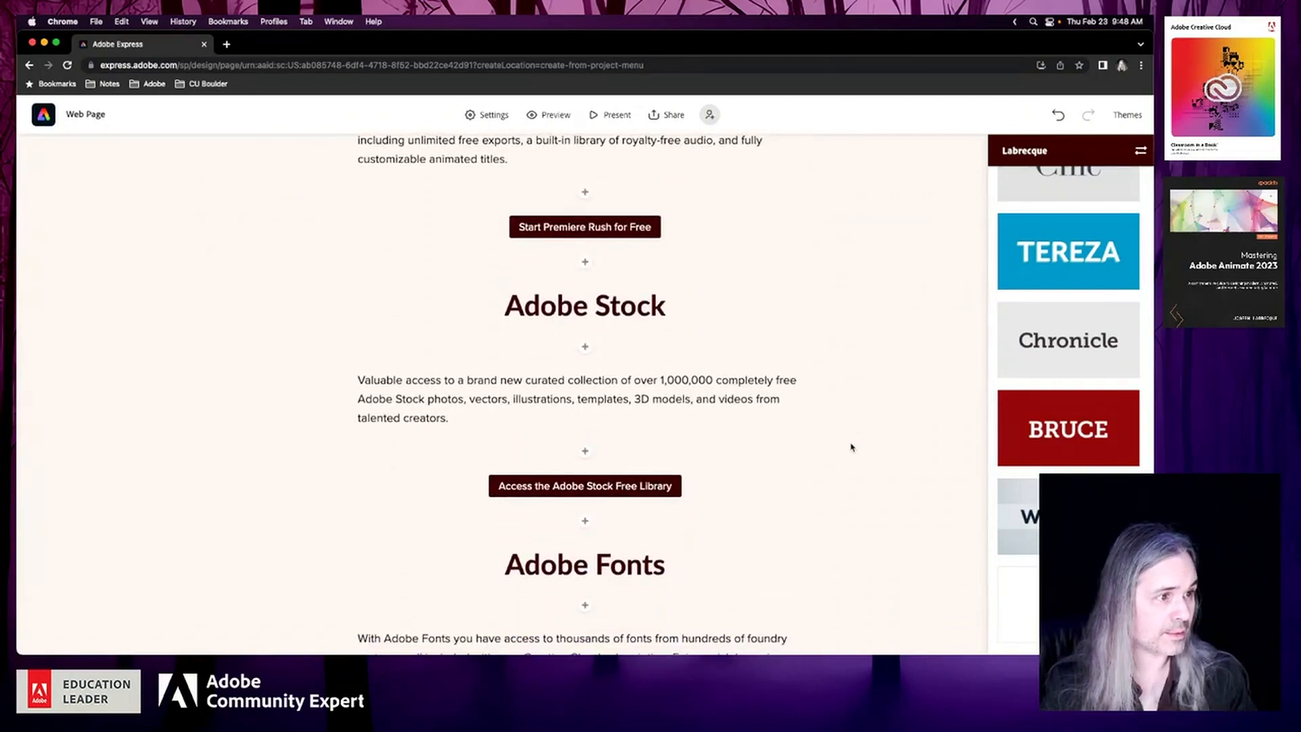
scroll(851, 447, down, 15)
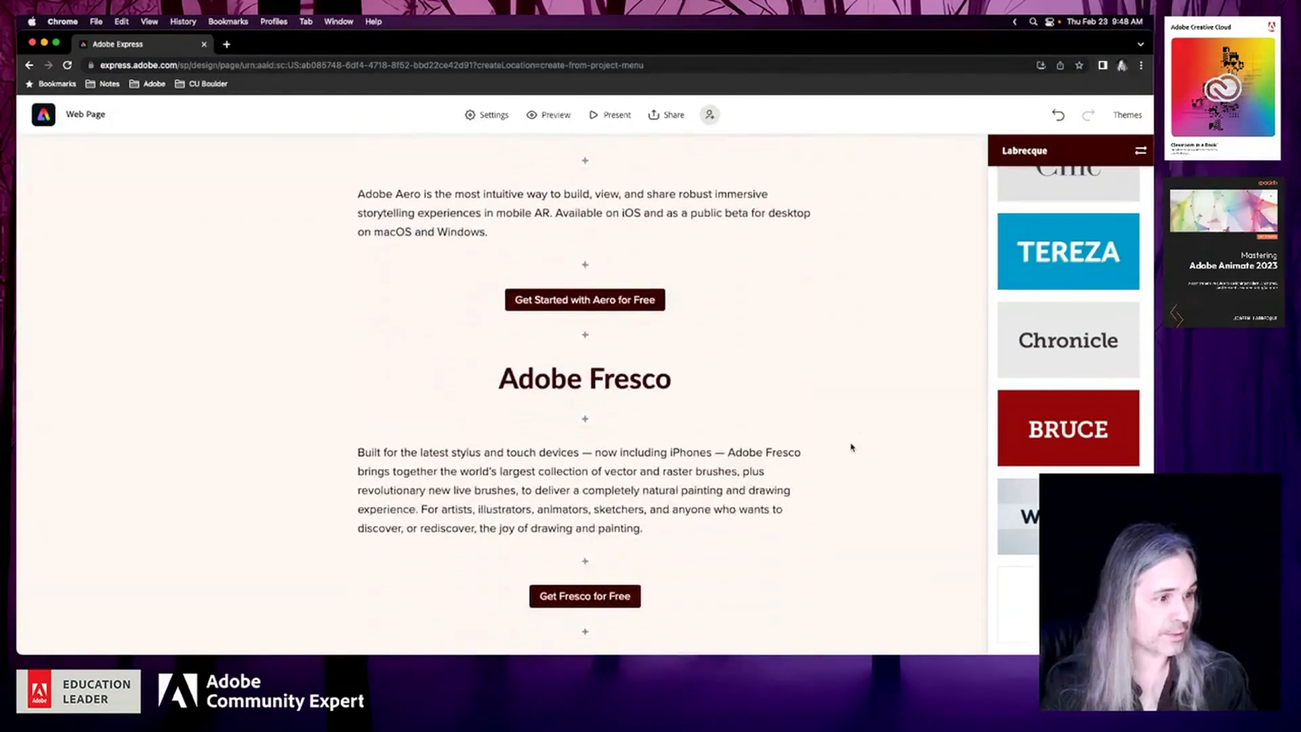
scroll(851, 448, up, 15)
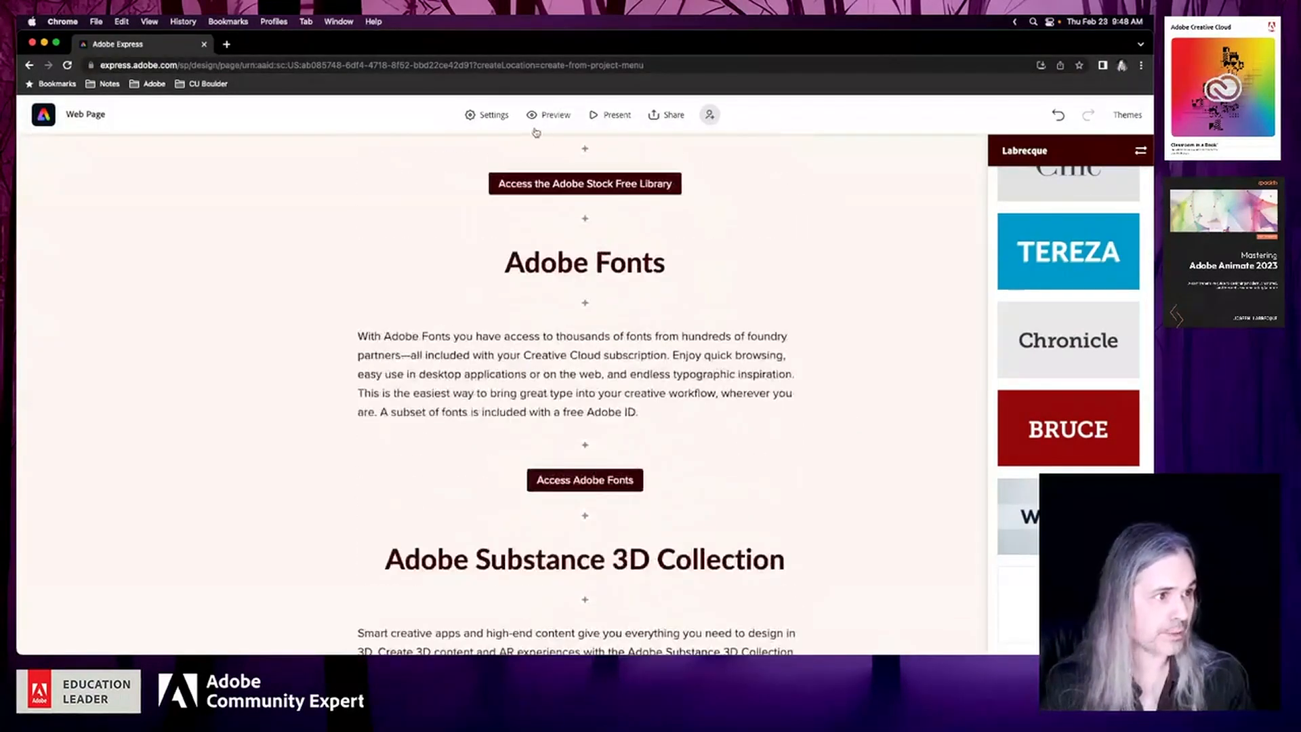
Preview the web page, examine it from the cover through every app section to the credits and footer, and exit the preview
click(544, 118)
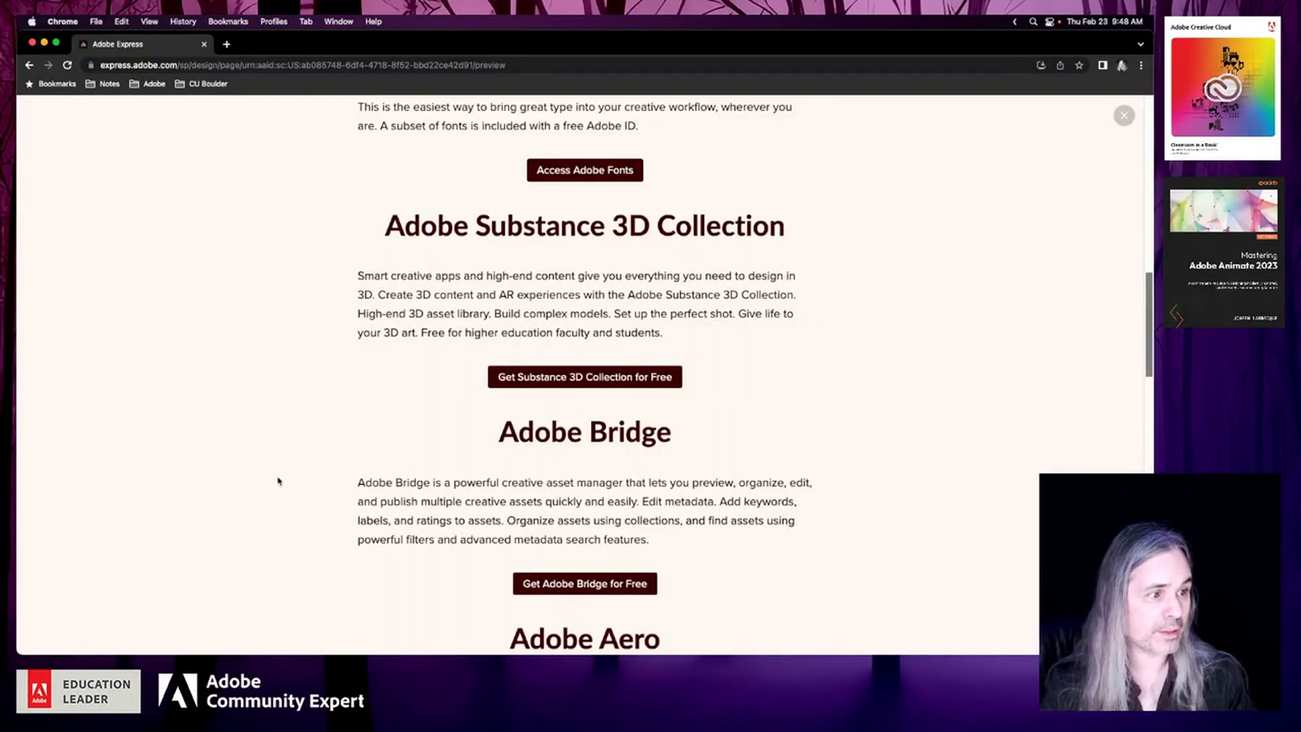
scroll(278, 481, up, 15)
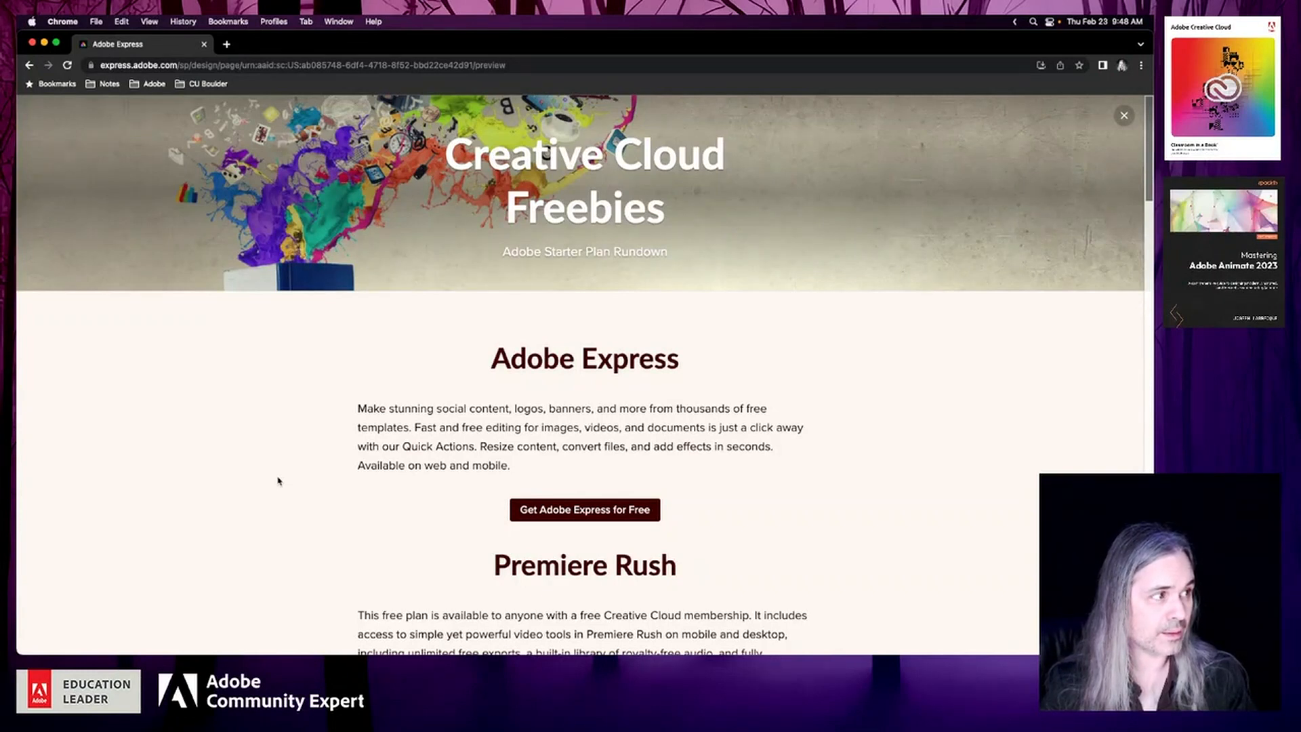
scroll(278, 481, down, 3)
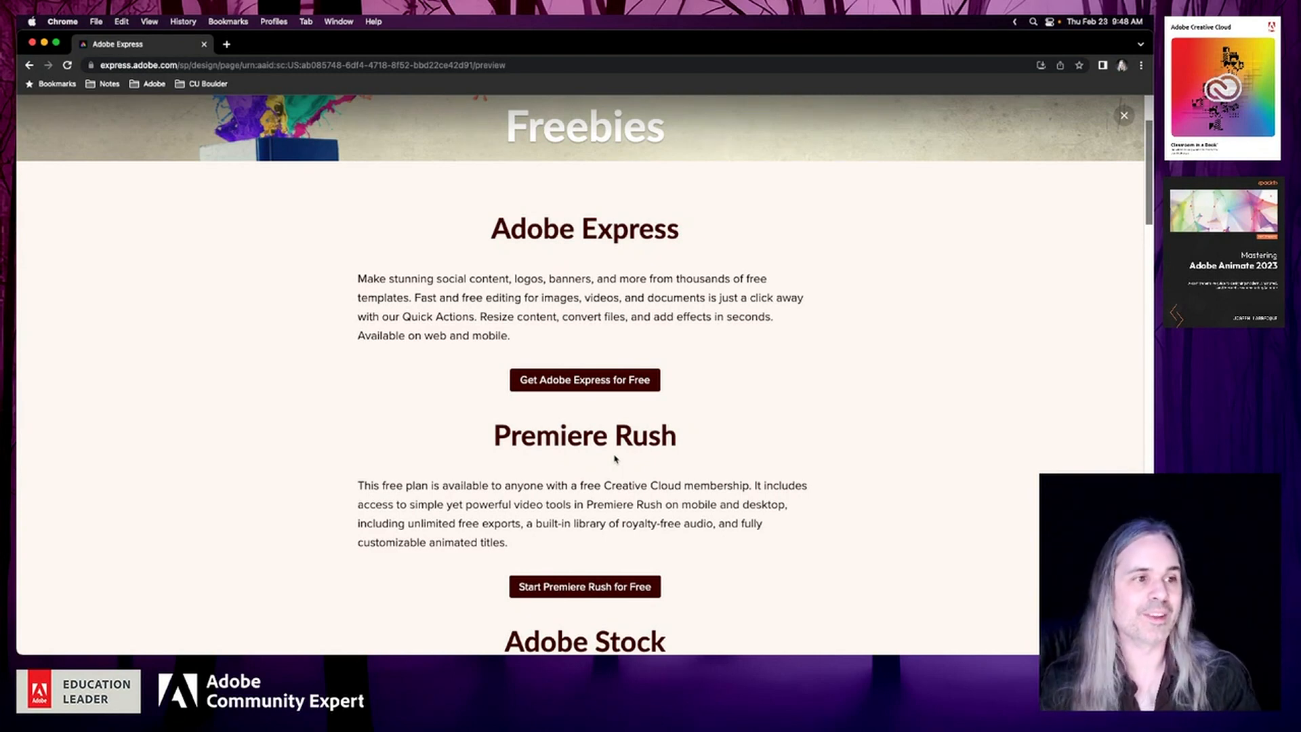
scroll(283, 449, down, 5)
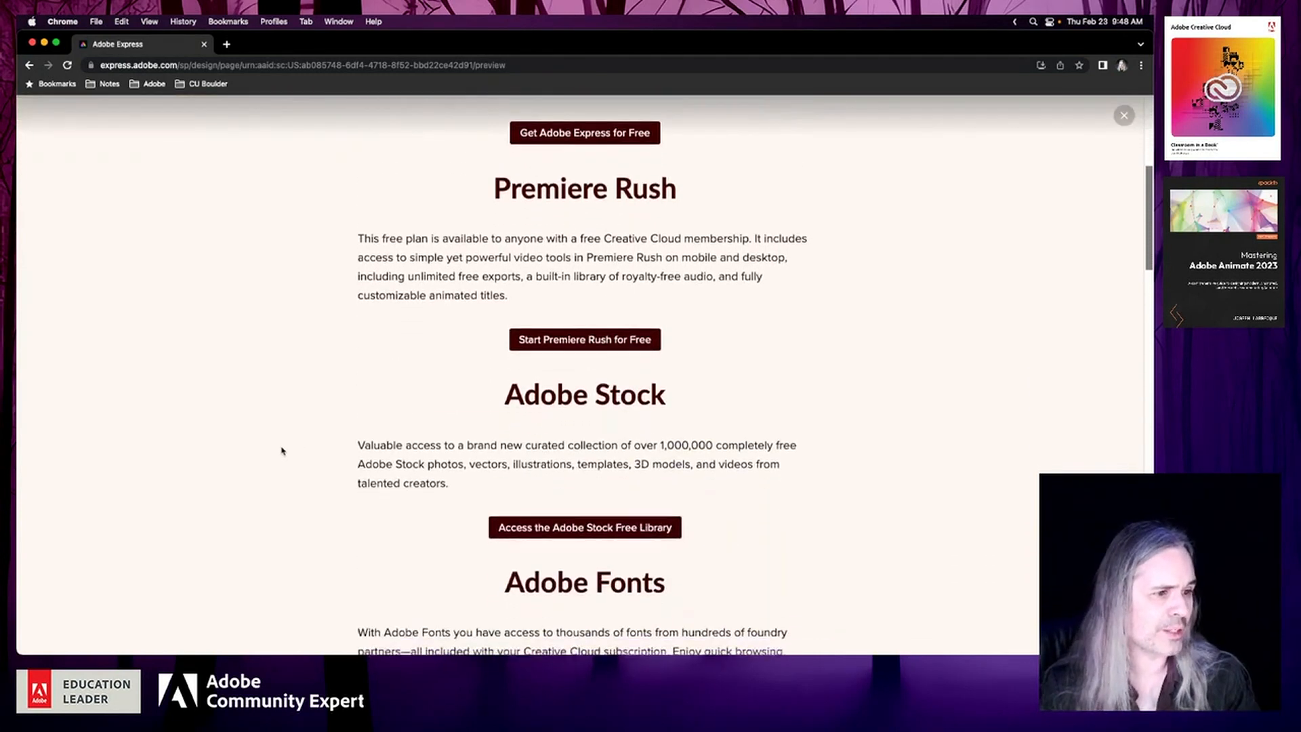
scroll(283, 451, down, 5)
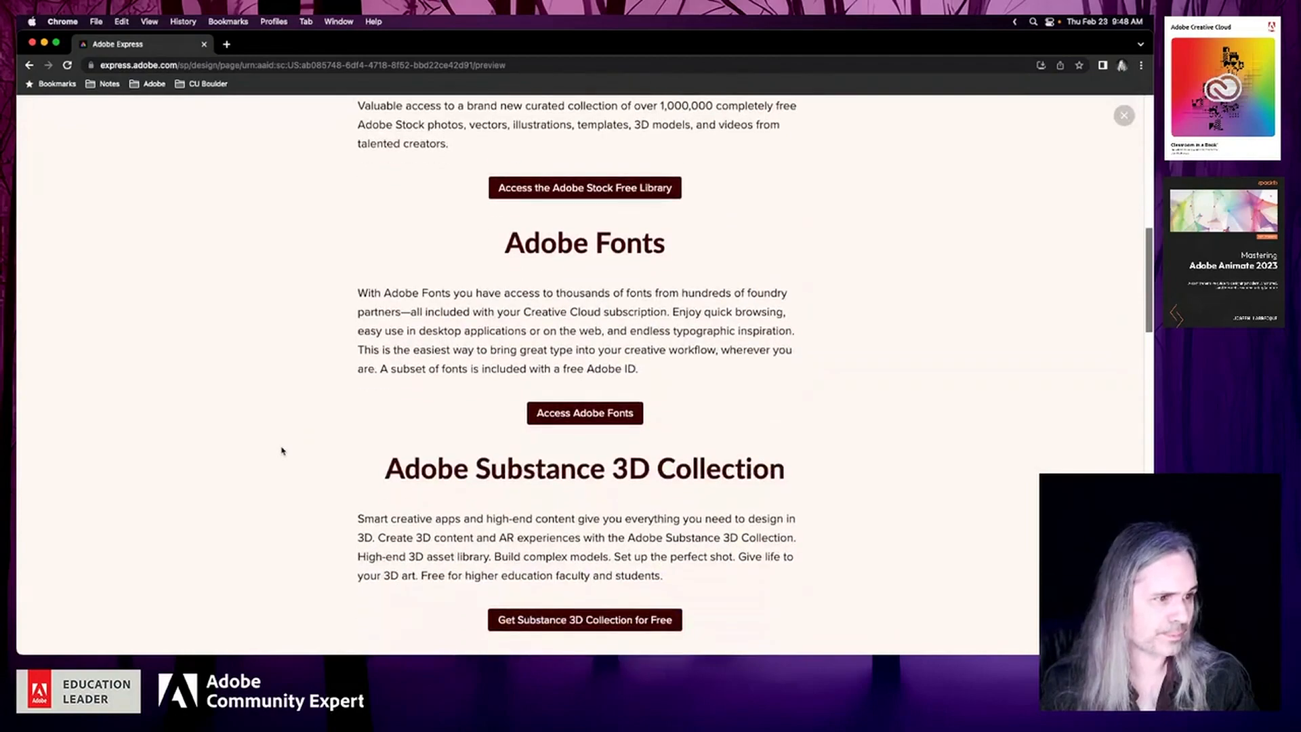
scroll(283, 451, down, 10)
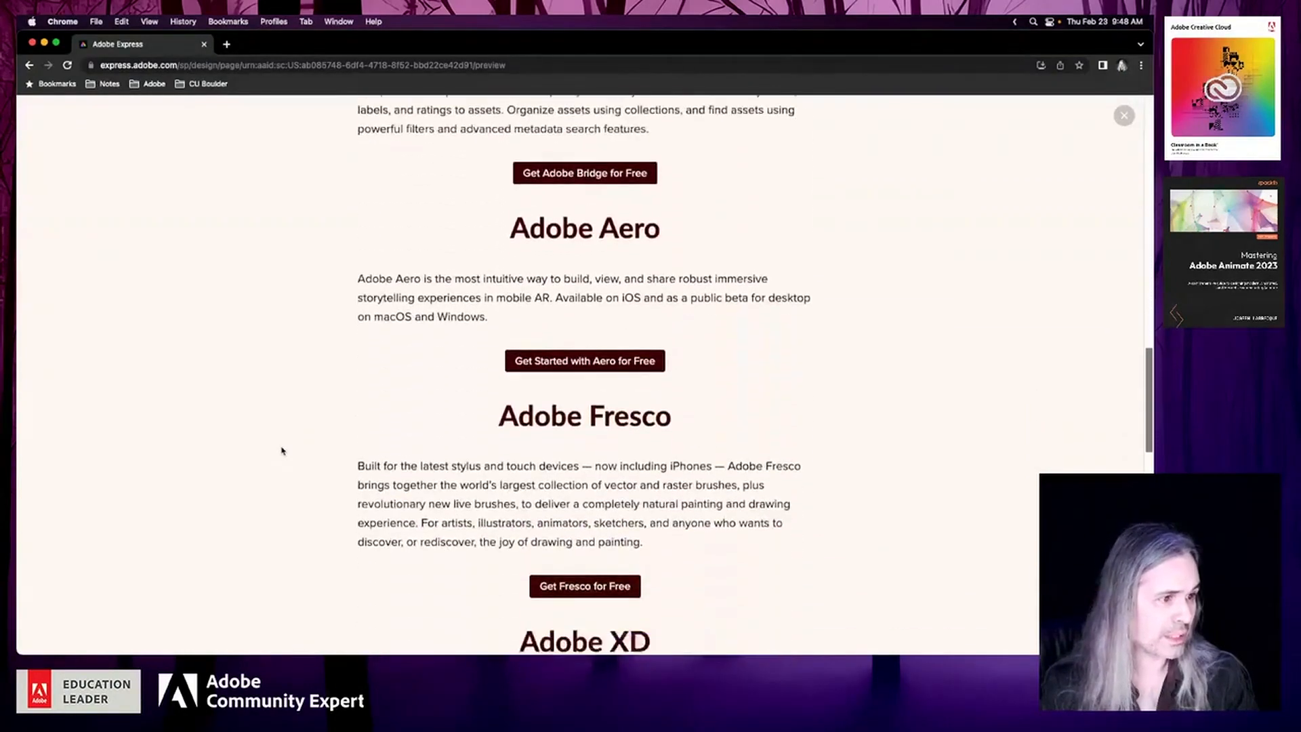
scroll(282, 451, down, 8)
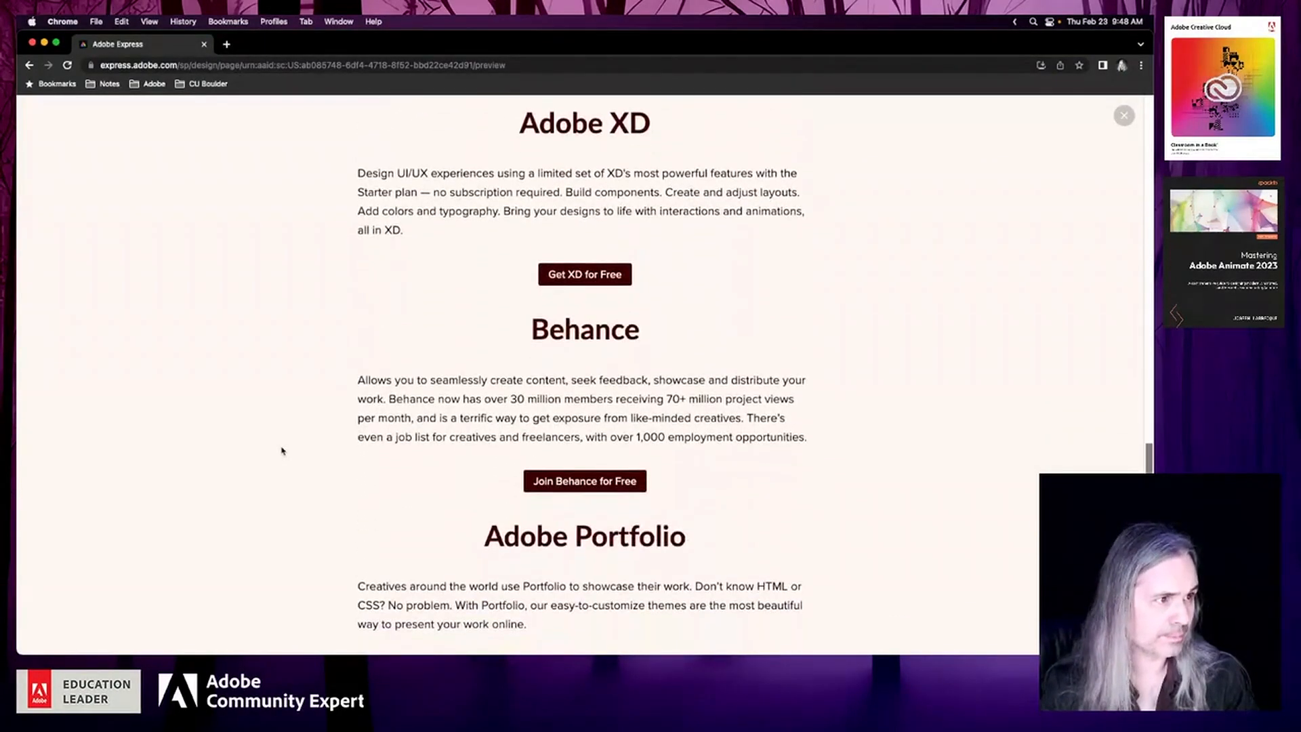
scroll(282, 451, down, 6)
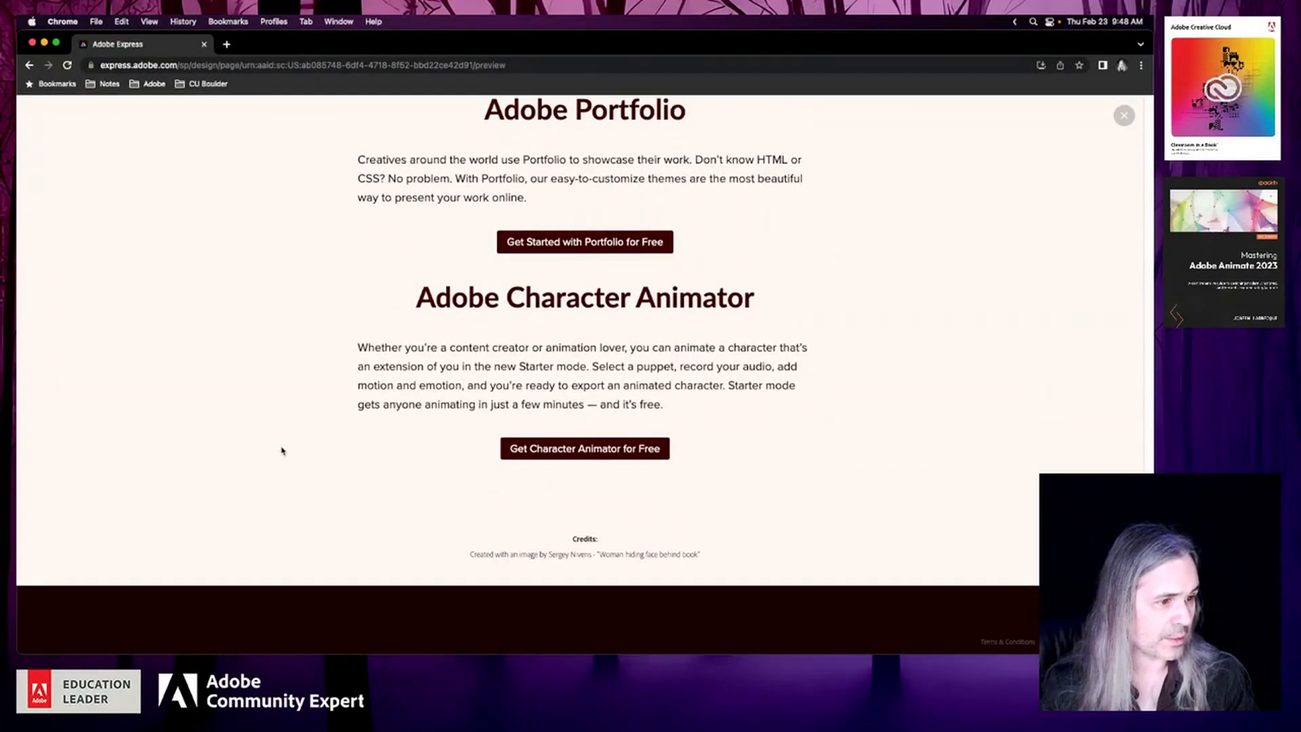
scroll(283, 451, down, 2)
scroll(283, 450, up, 10)
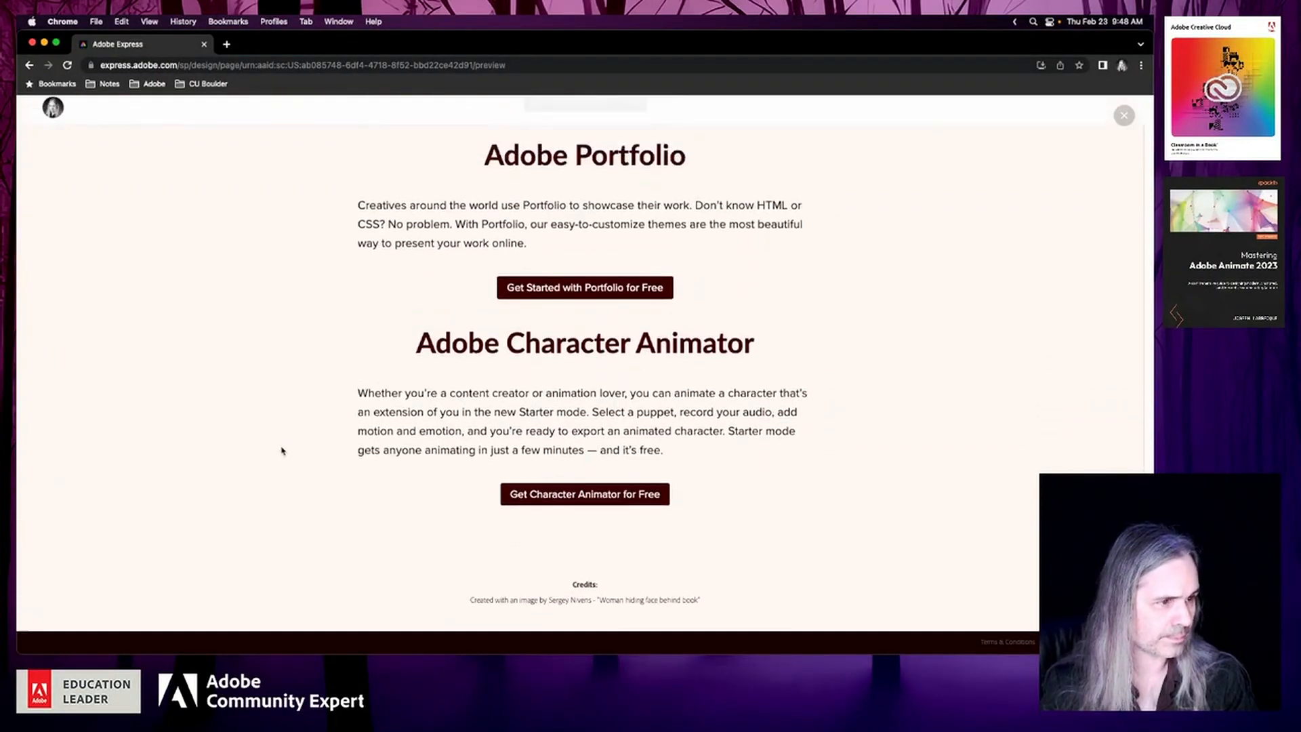
scroll(283, 451, up, 15)
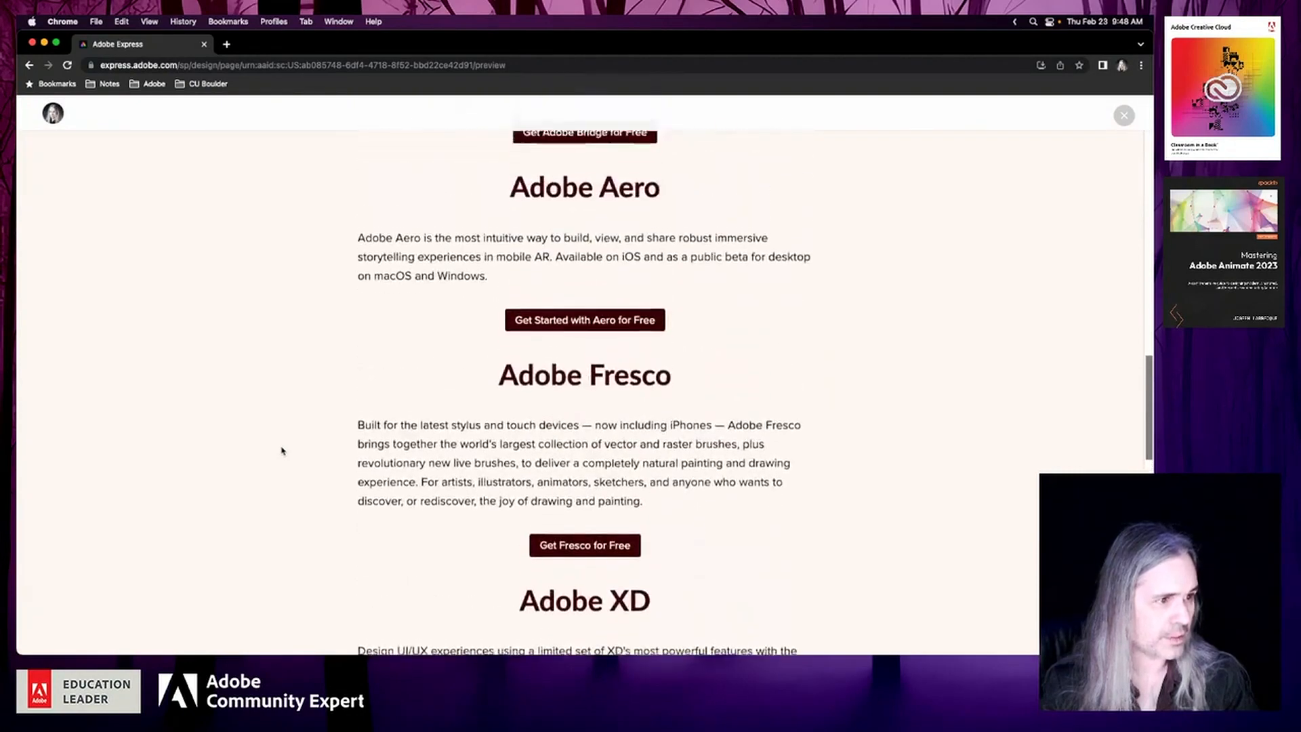
scroll(283, 450, up, 4)
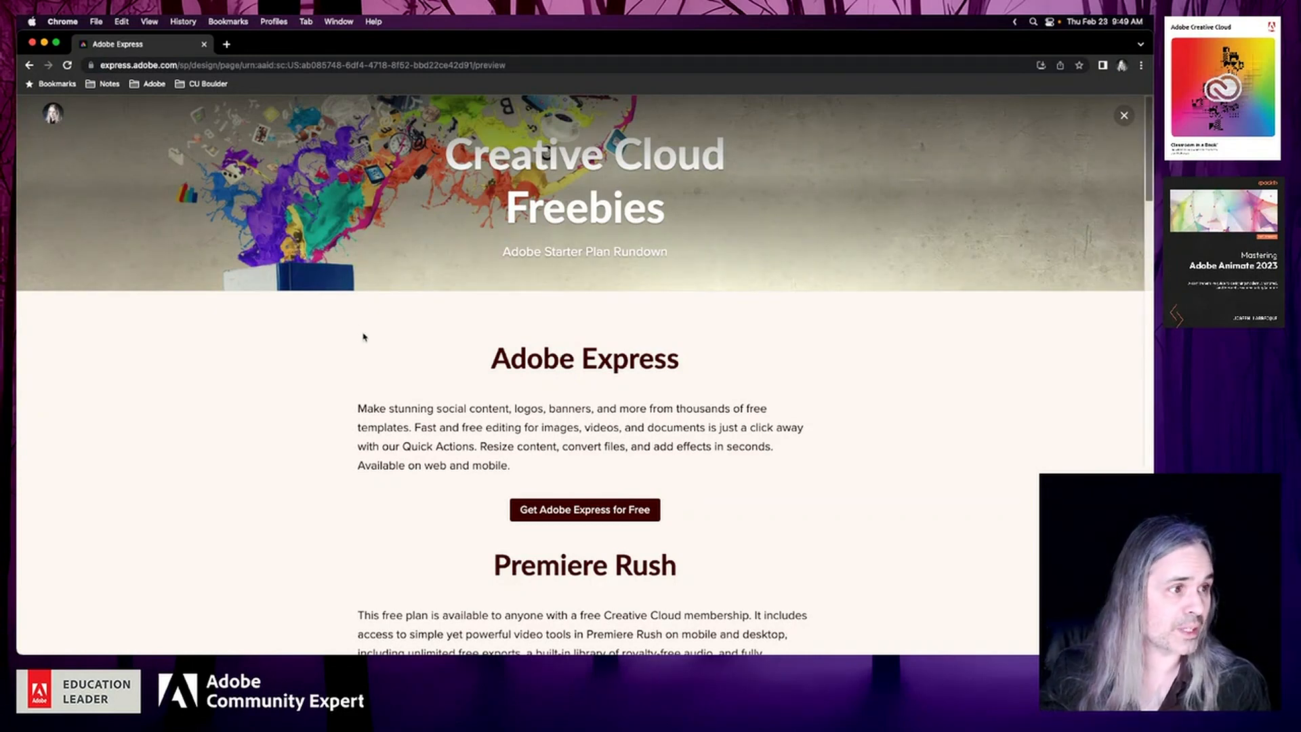
click(1124, 117)
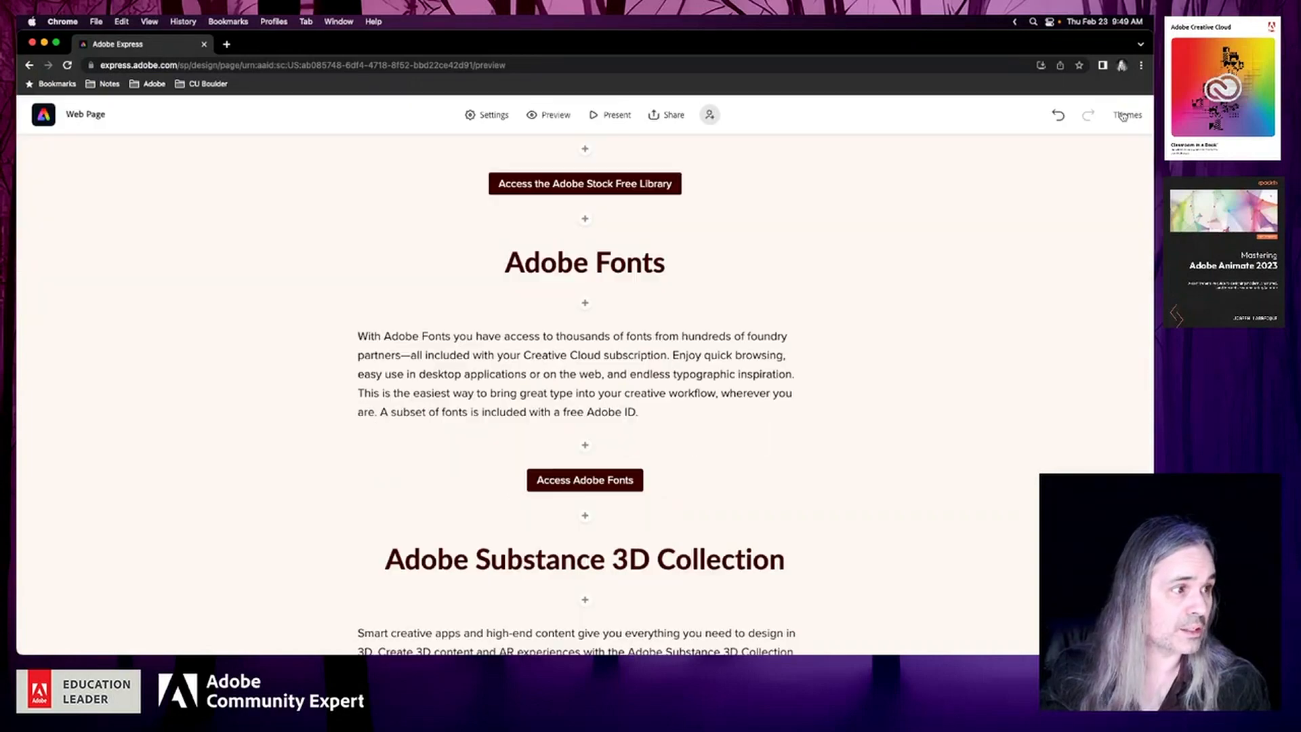
Apply the light grey theme listed directly after BRUCE to the page and review the cover, app sections and link buttons
click(1129, 117)
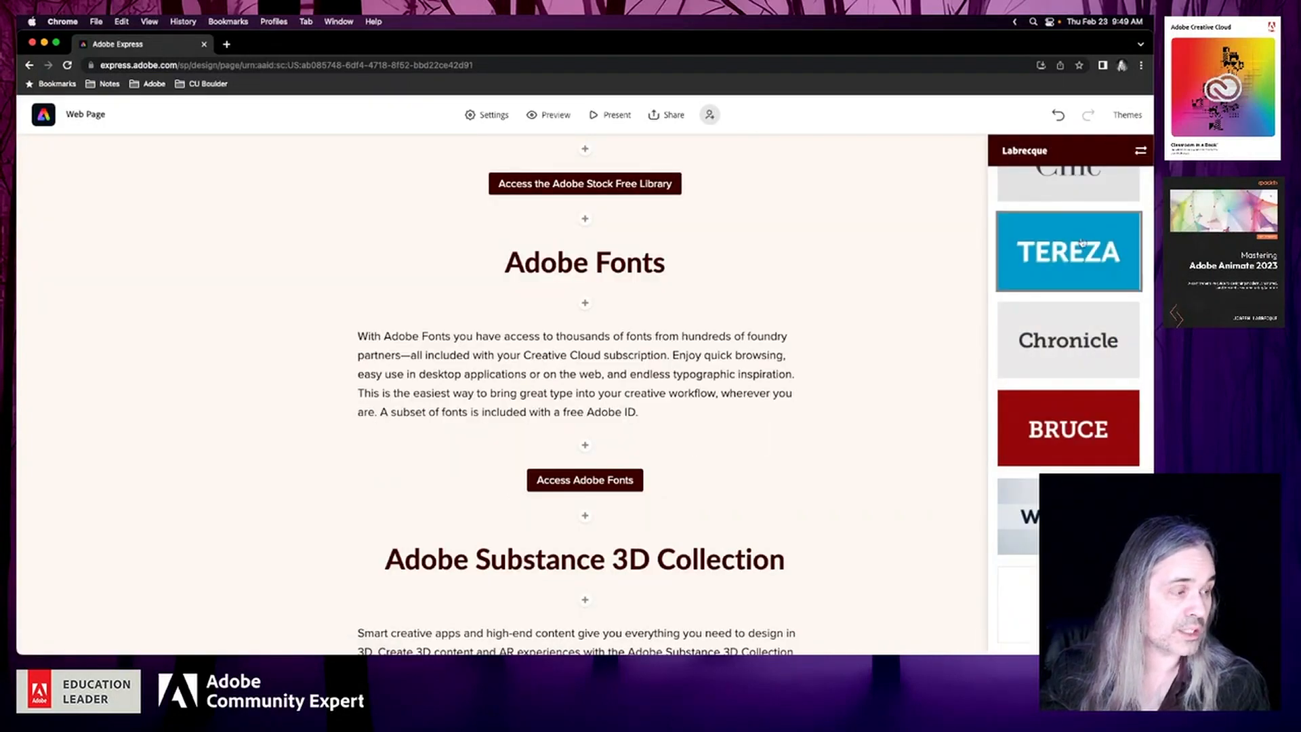
click(1068, 517)
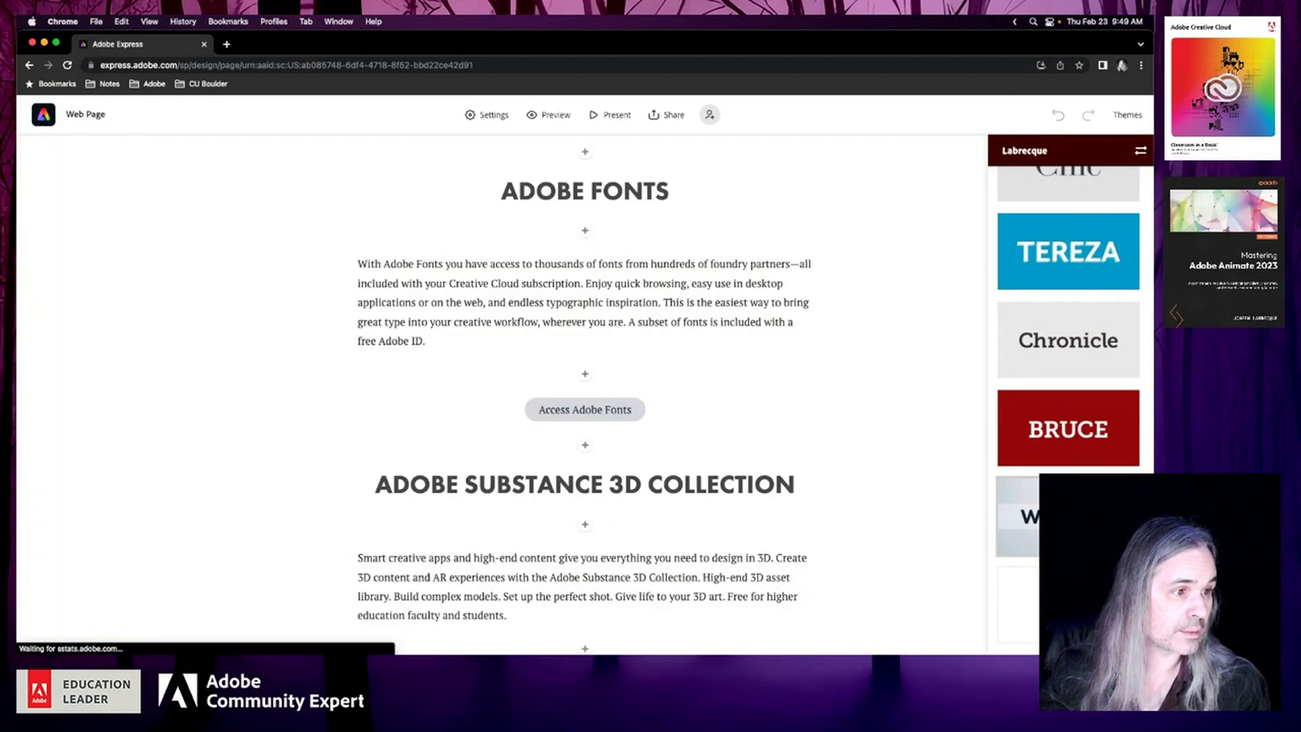
scroll(921, 448, up, 15)
scroll(920, 449, up, 3)
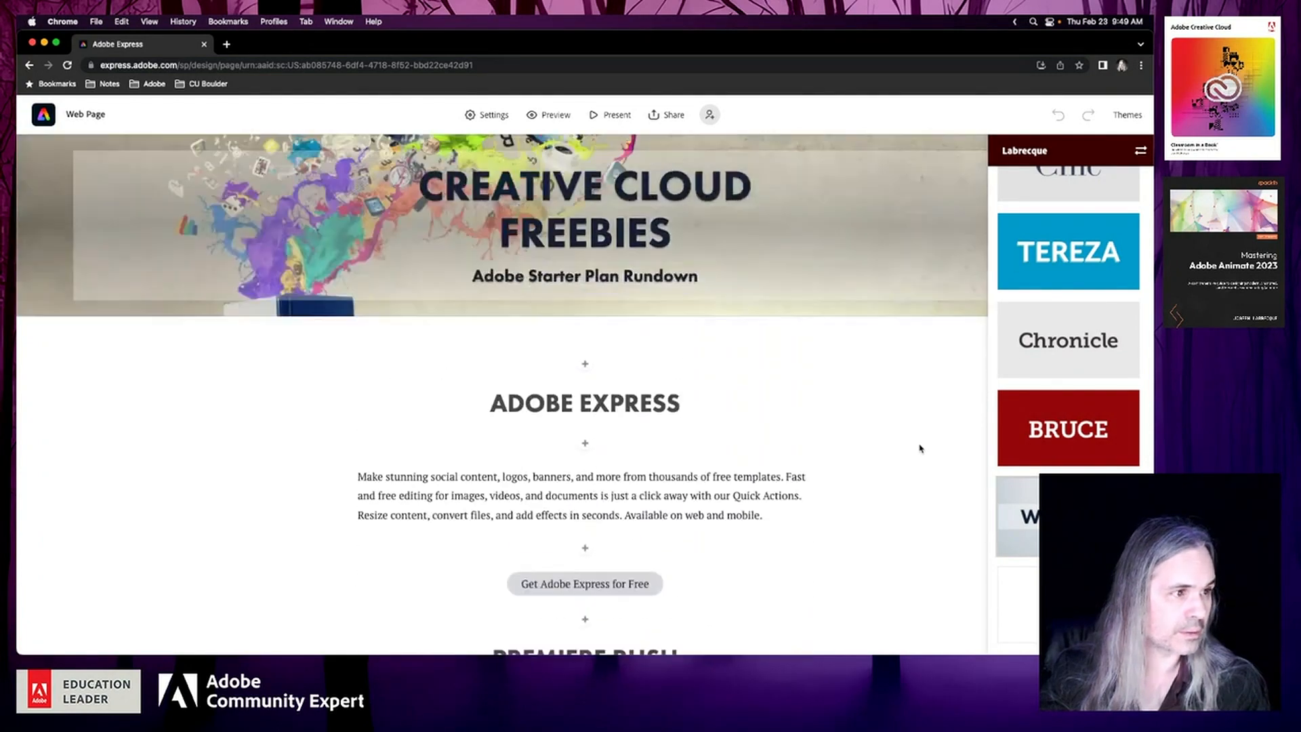
scroll(921, 449, down, 20)
scroll(920, 449, down, 15)
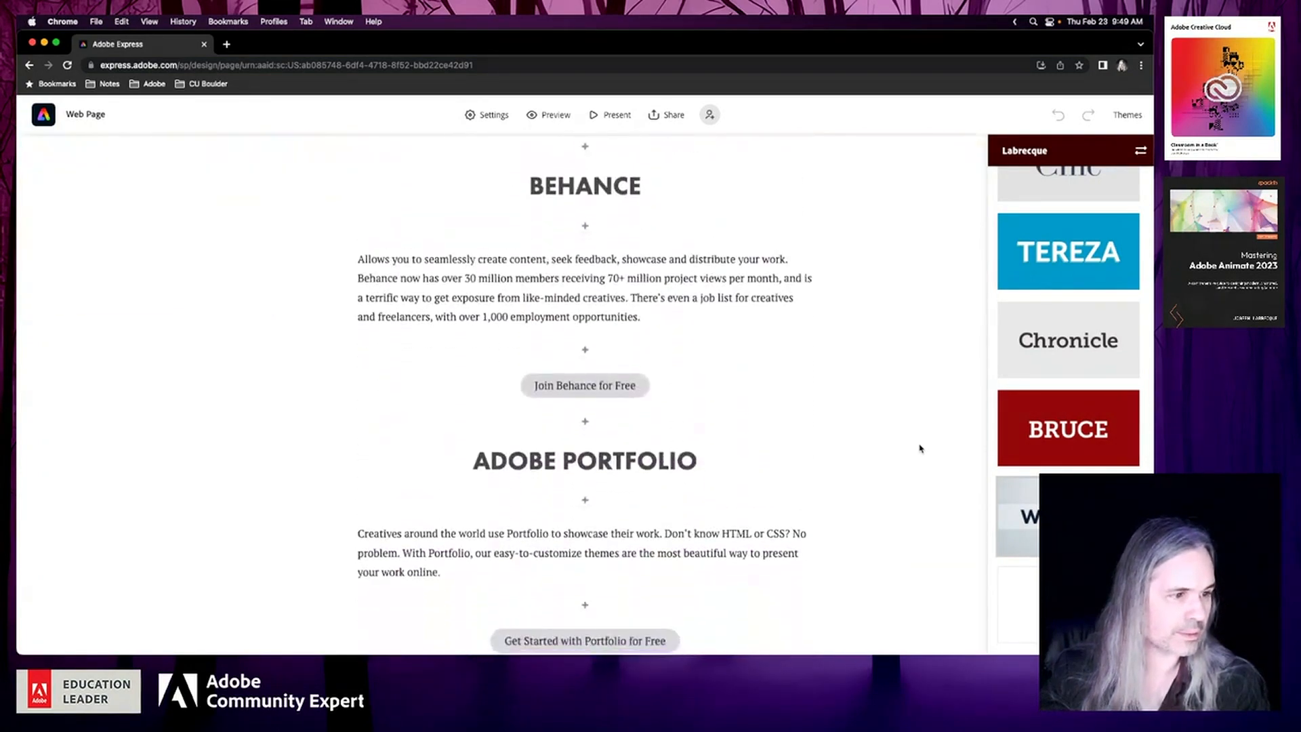
scroll(920, 449, up, 15)
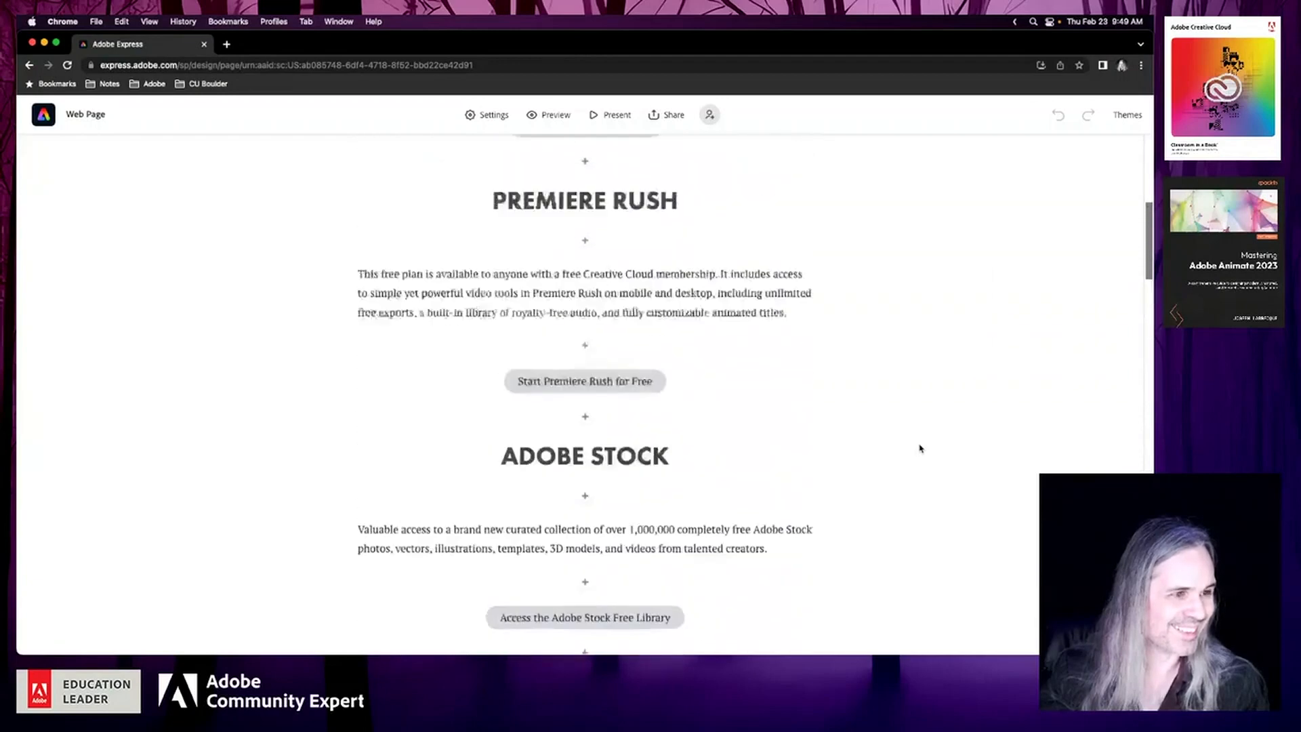